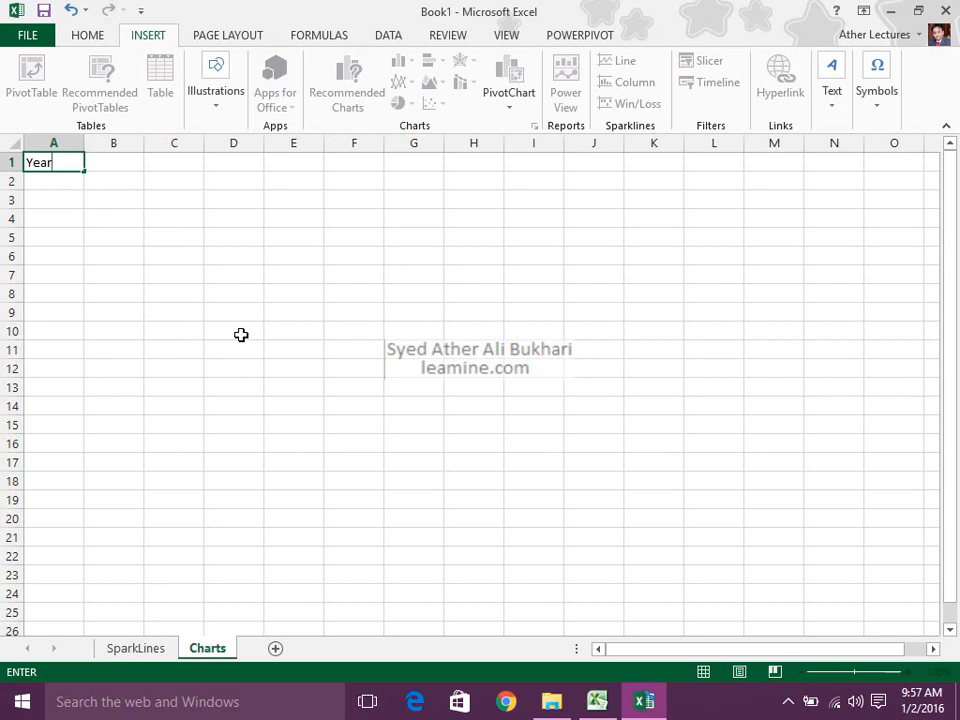
Step: Enter the column header Year in cell A1
key("Return")
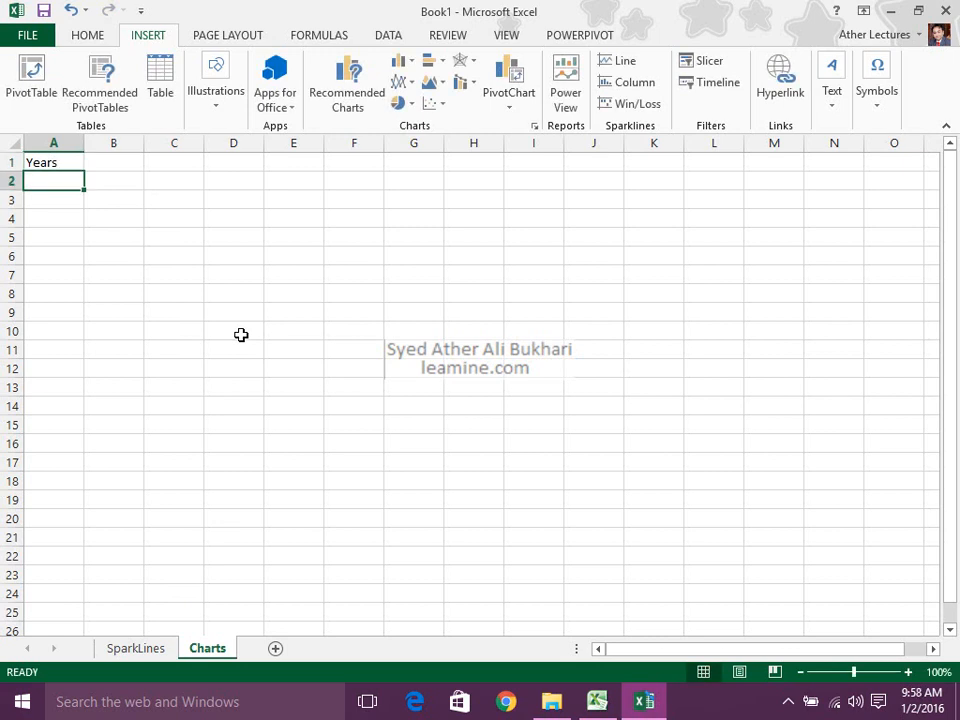
key("Up")
key("F2")
key("BackSpace")
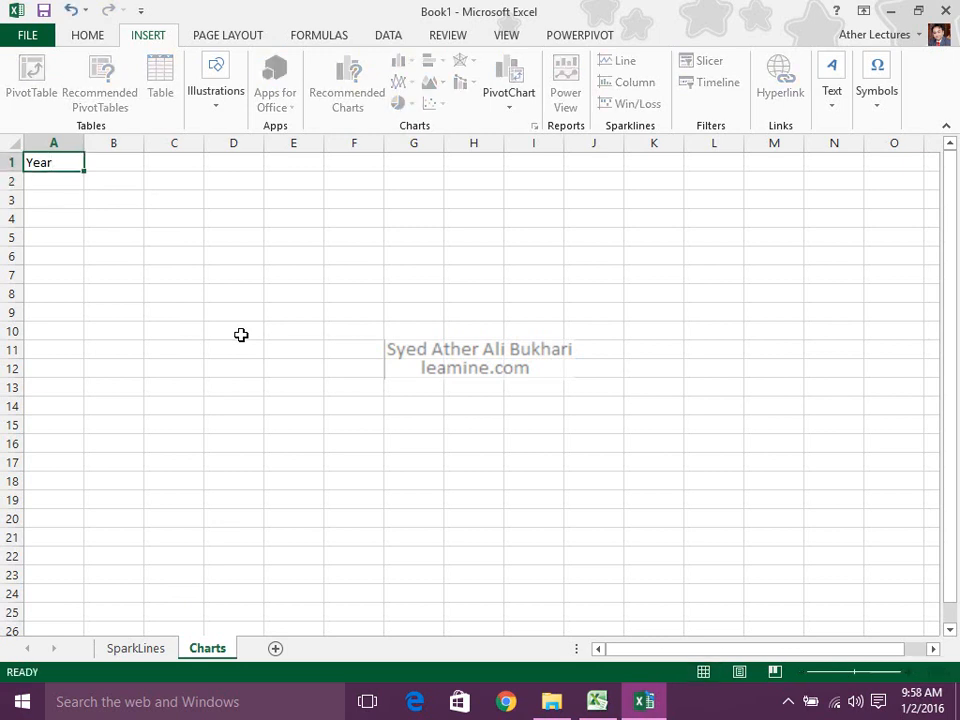
key("Return")
Step: Enter 2005 in cell A2 and fill the series of years down to 2015 in A12
type("20")
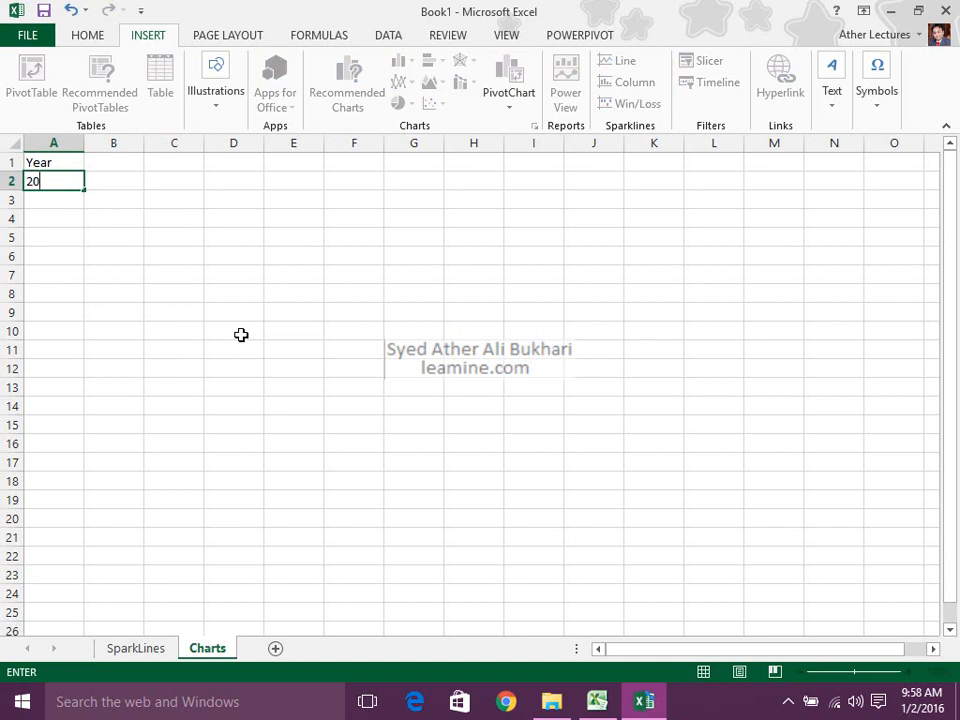
type("05")
key("ctrl+Return")
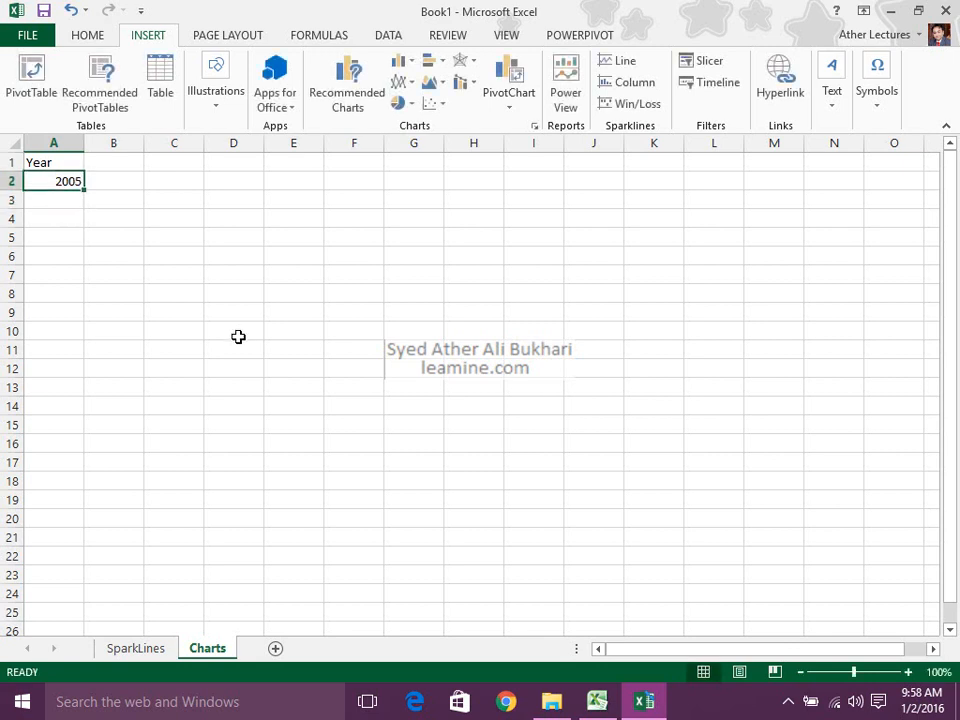
left_click_drag(86, 188, 82, 378)
Step: Enter the column header Productions in cell B1
left_click(94, 165)
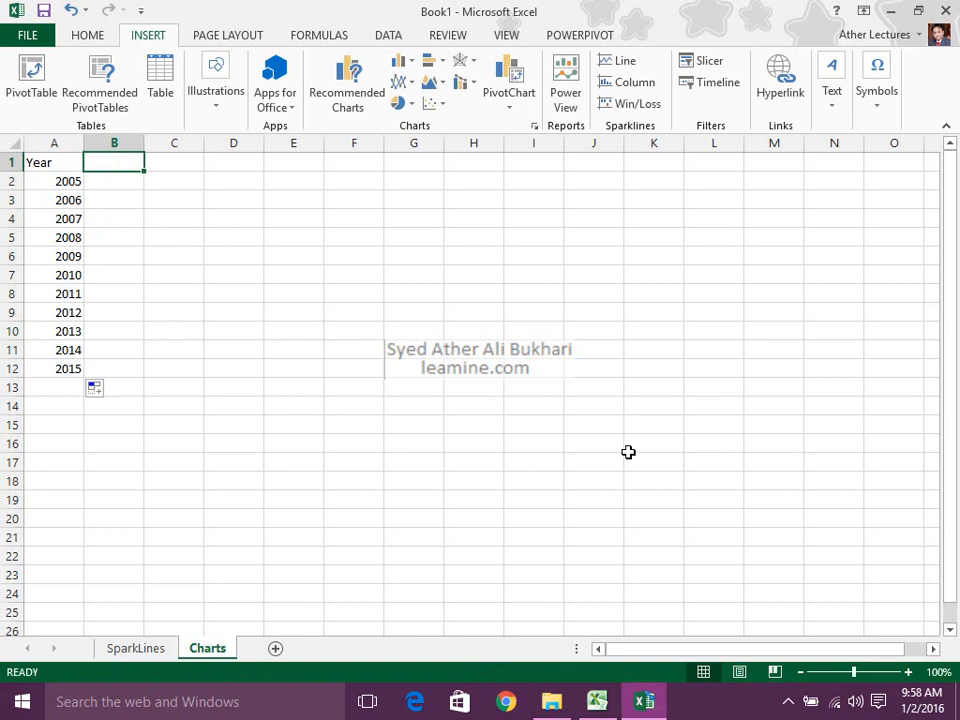
type("Productions")
key("Return")
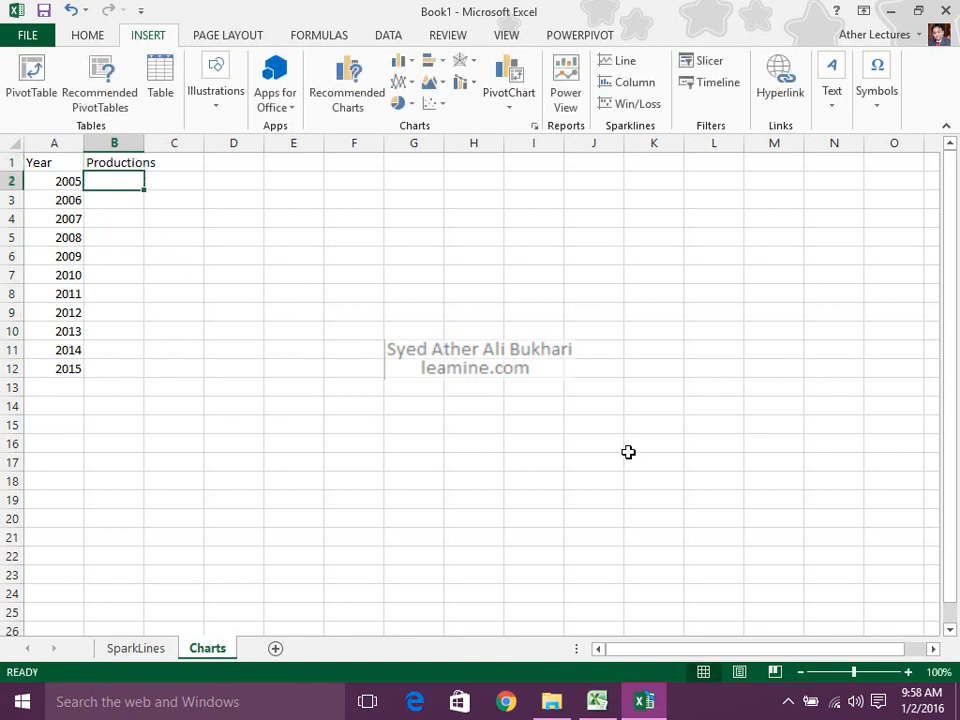
Step: Fill B2:B12 with the production values 5, 45, 65, 45, 76, 87, 7, 98, 45, 6 and 87
type("5")
key("Return")
type("45")
key("Return")
type("65")
key("Return")
type("45 76")
key("Return")
type("87")
key("Return")
type("7")
key("Return")
type("98")
key("Return")
type("45")
key("Return")
type("6")
key("Return")
type("87")
key("Right")
Step: Auto-fit the width of column B to the Productions header
key("Up")
key("Up")
key("Up")
key("Up")
key("Up")
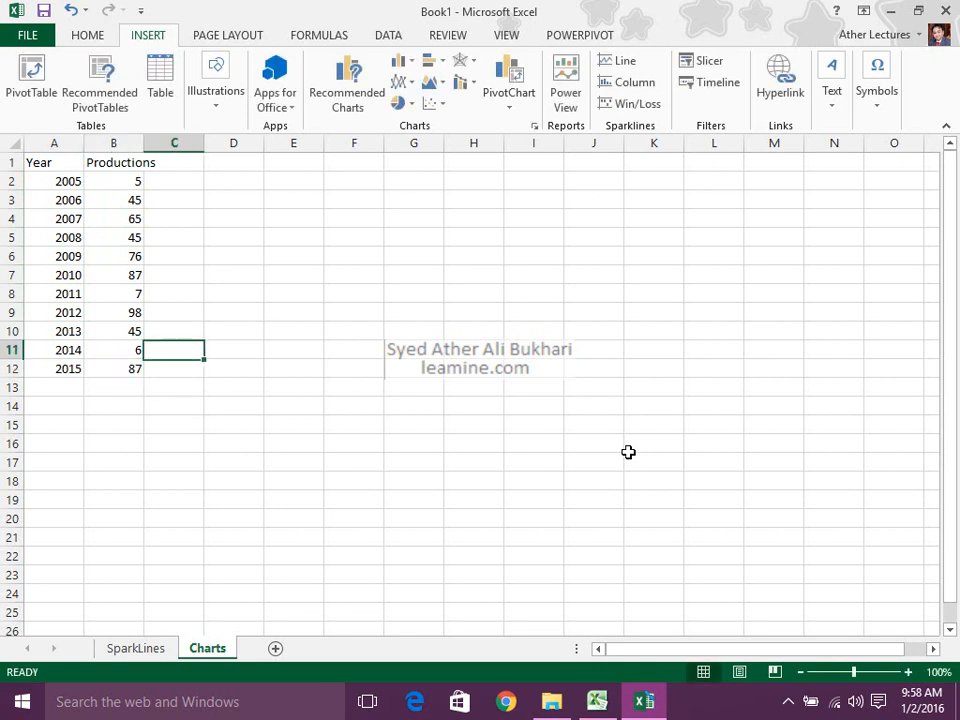
key("Up")
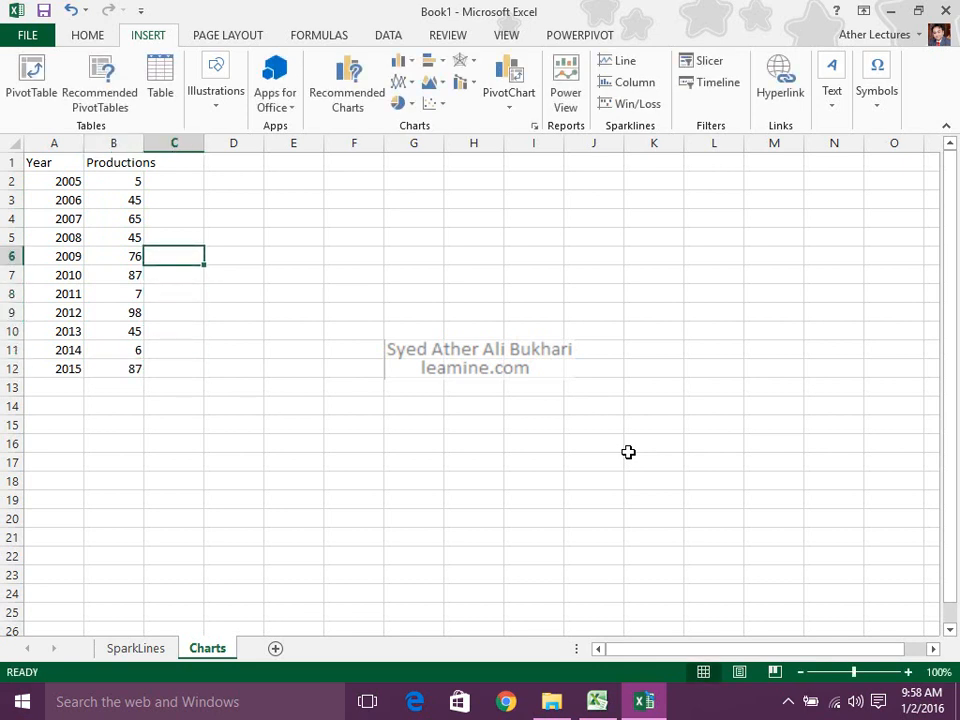
double_click(149, 147)
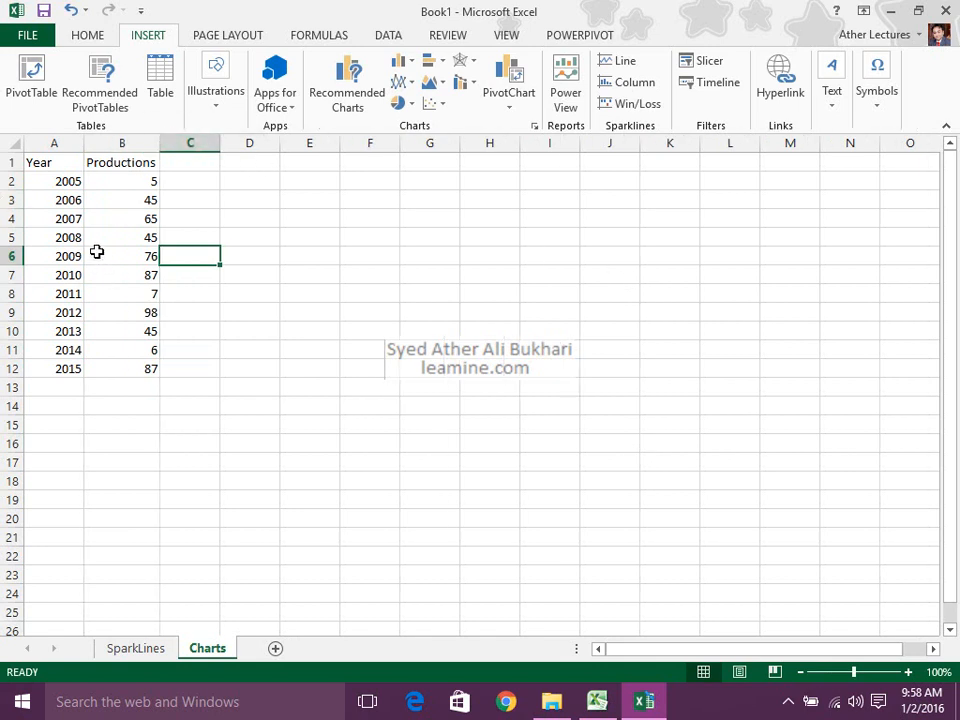
scroll(171, 381, "up", 5, "ctrl")
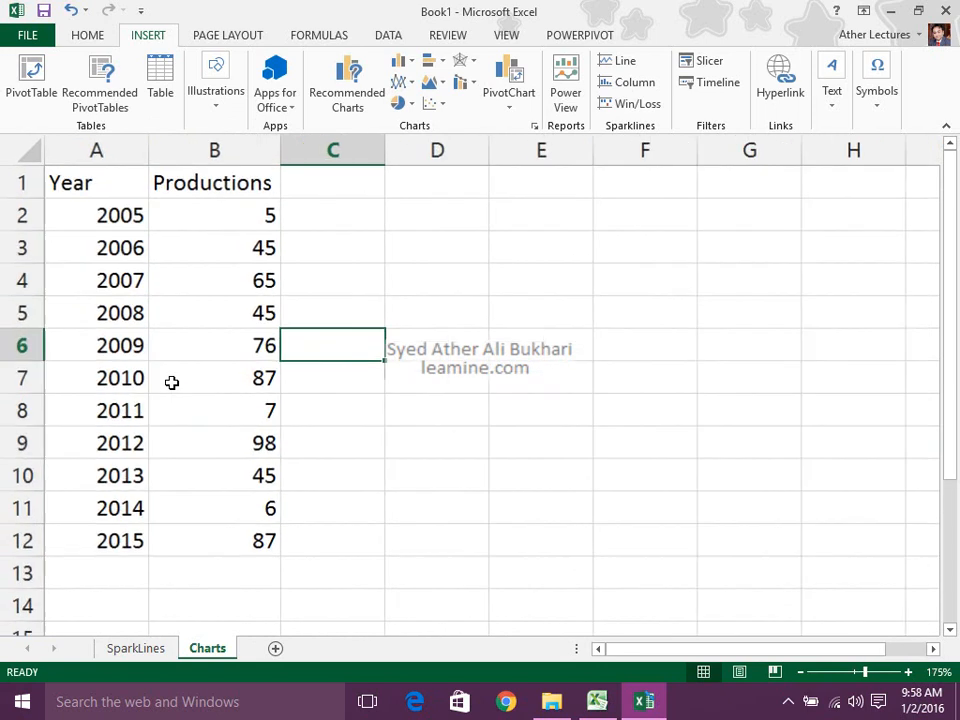
scroll(171, 382, "up", 1, "ctrl")
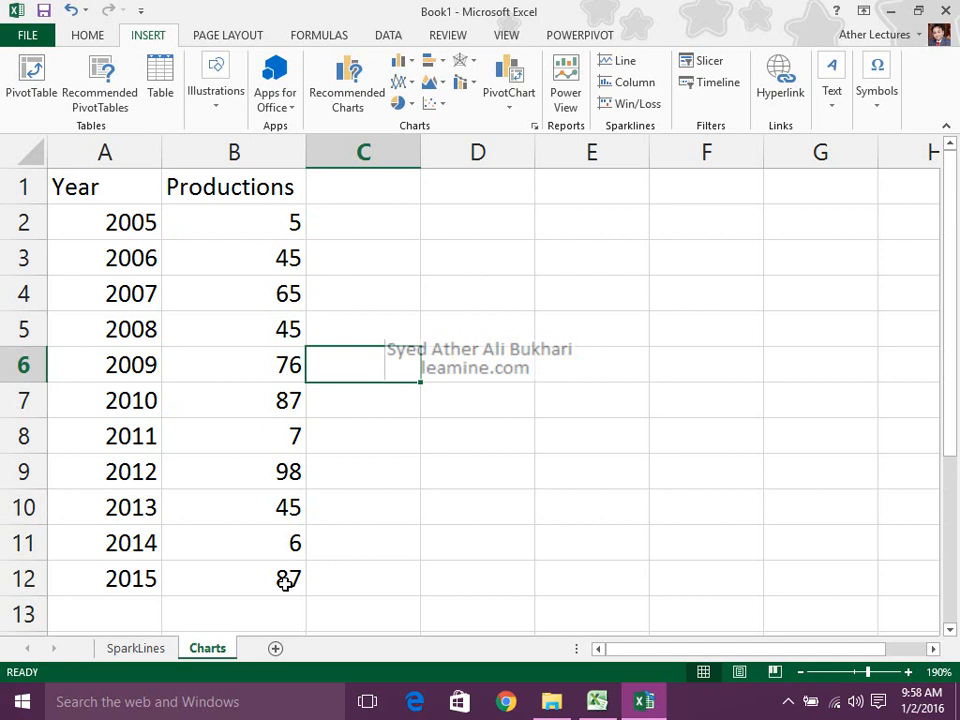
left_click_drag(285, 583, 134, 186)
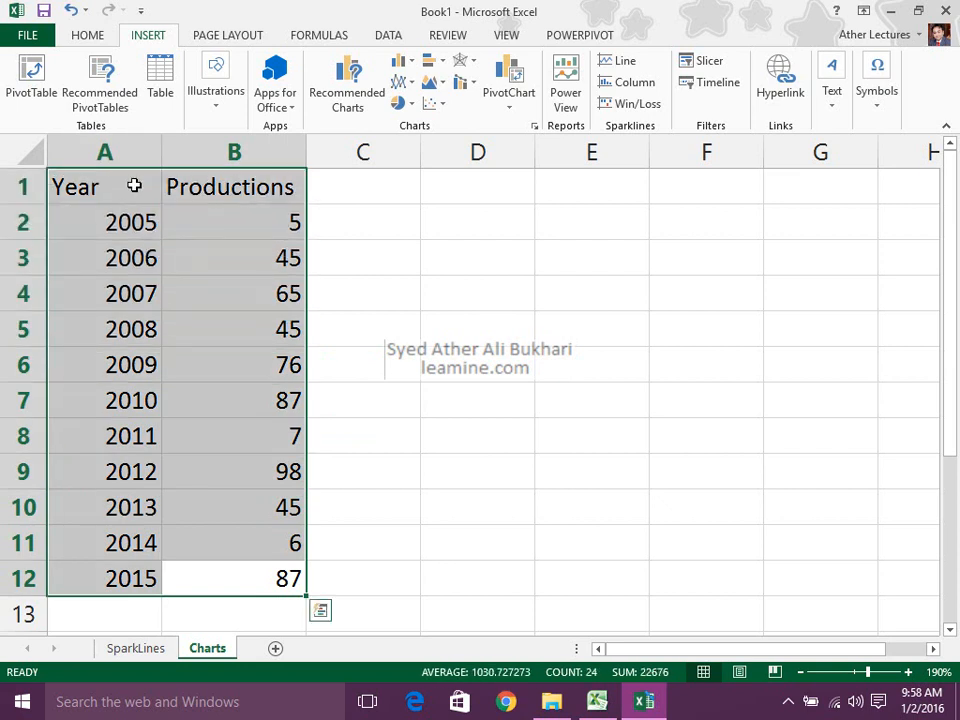
left_click(345, 190)
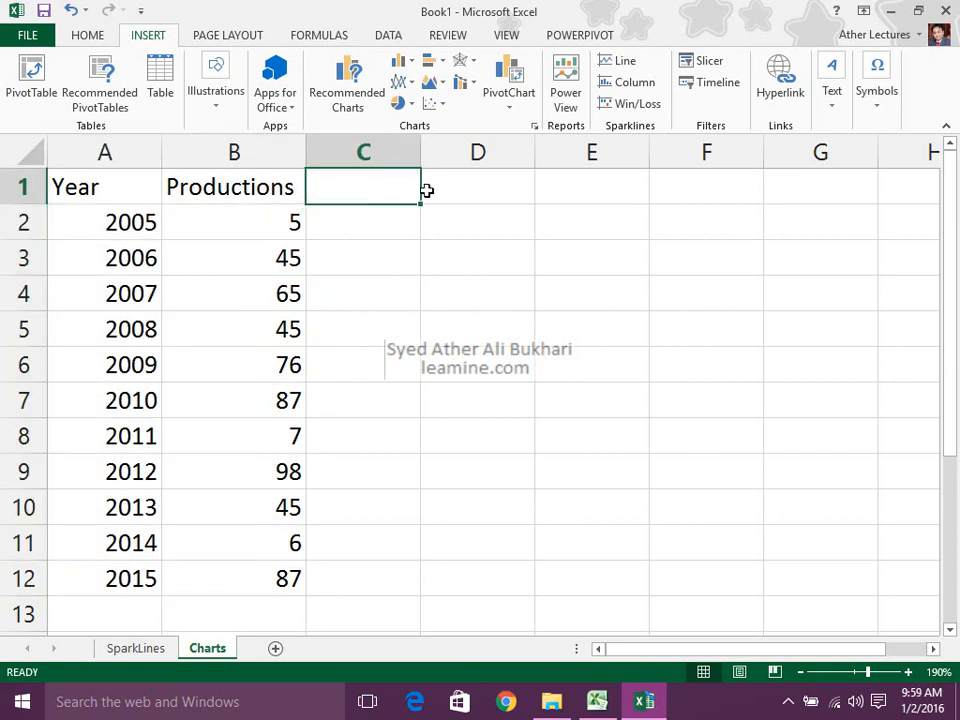
left_click(497, 191)
left_click(555, 191)
left_click(356, 184)
Step: Review the line, column and win/loss sparklines on the SparkLines sheet, and return to the Charts sheet
left_click(156, 647)
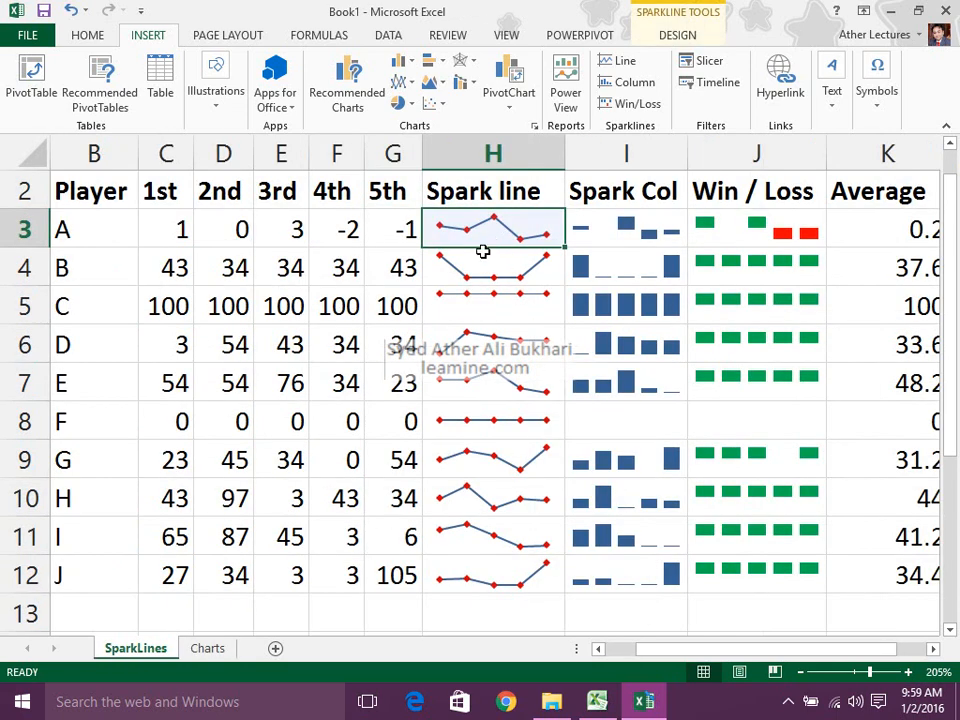
left_click(208, 648)
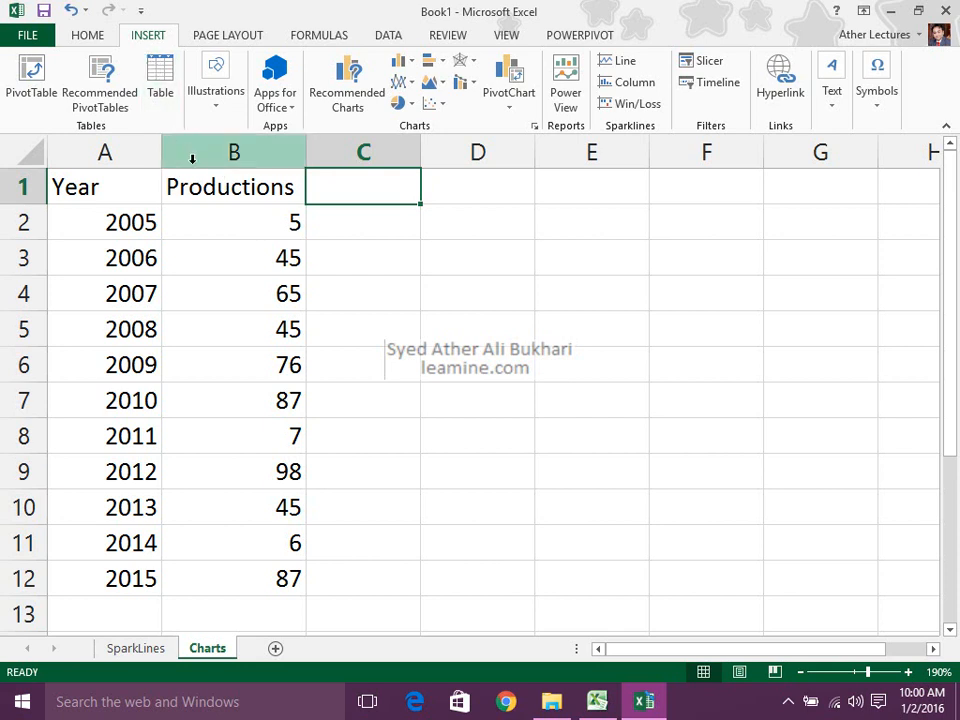
Step: Select the Productions data in B1:B12 and open the full list of chart types for insertion
left_click_drag(199, 189, 211, 568)
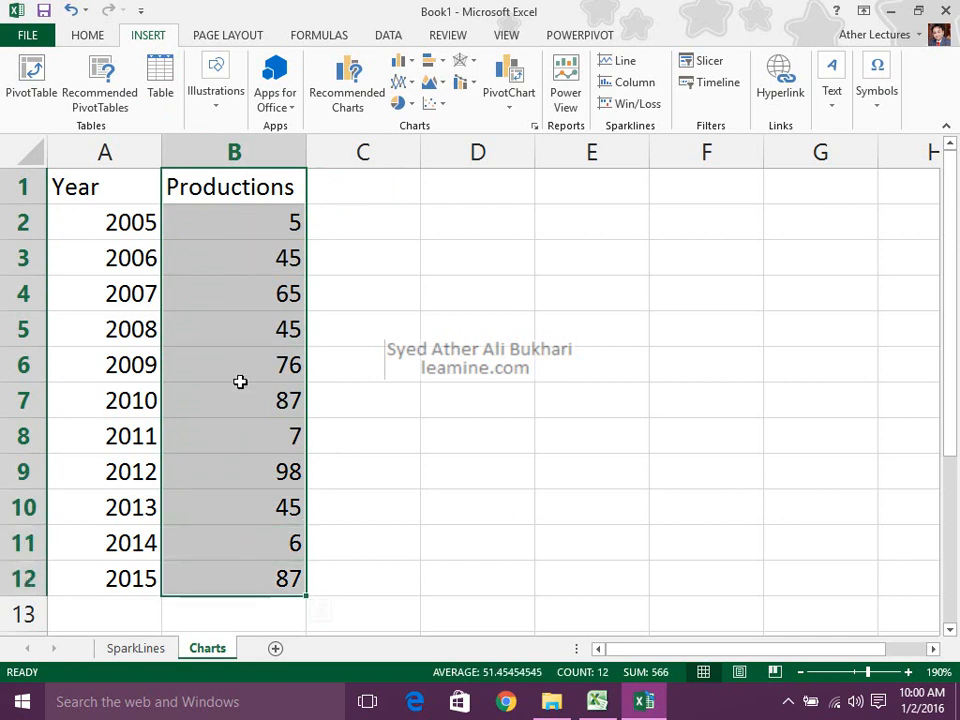
mouse_move(243, 589)
left_click(534, 127)
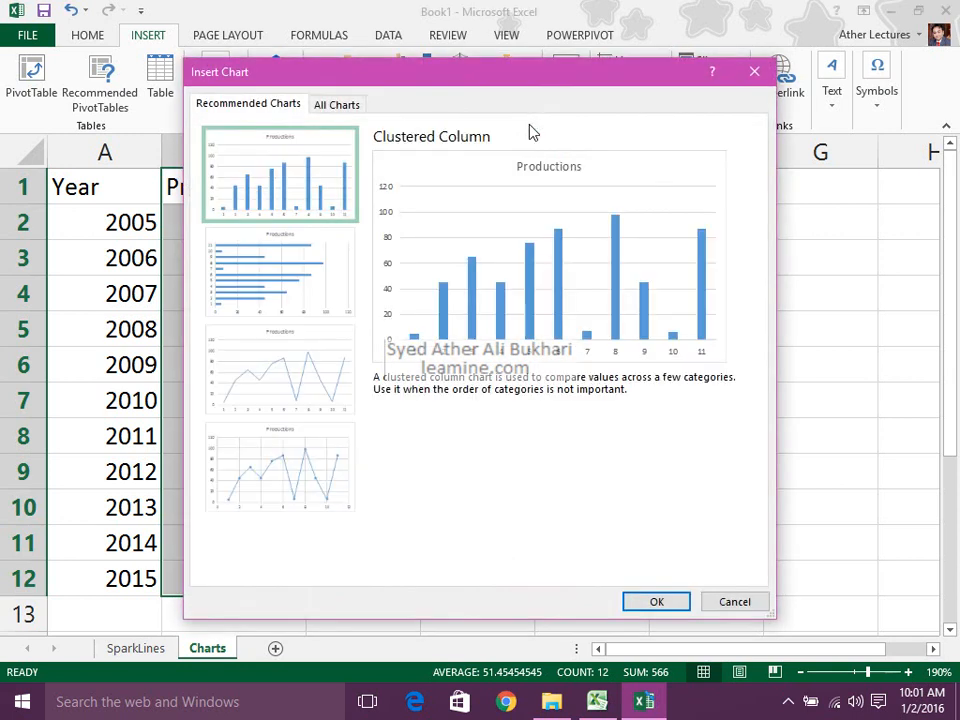
left_click(334, 108)
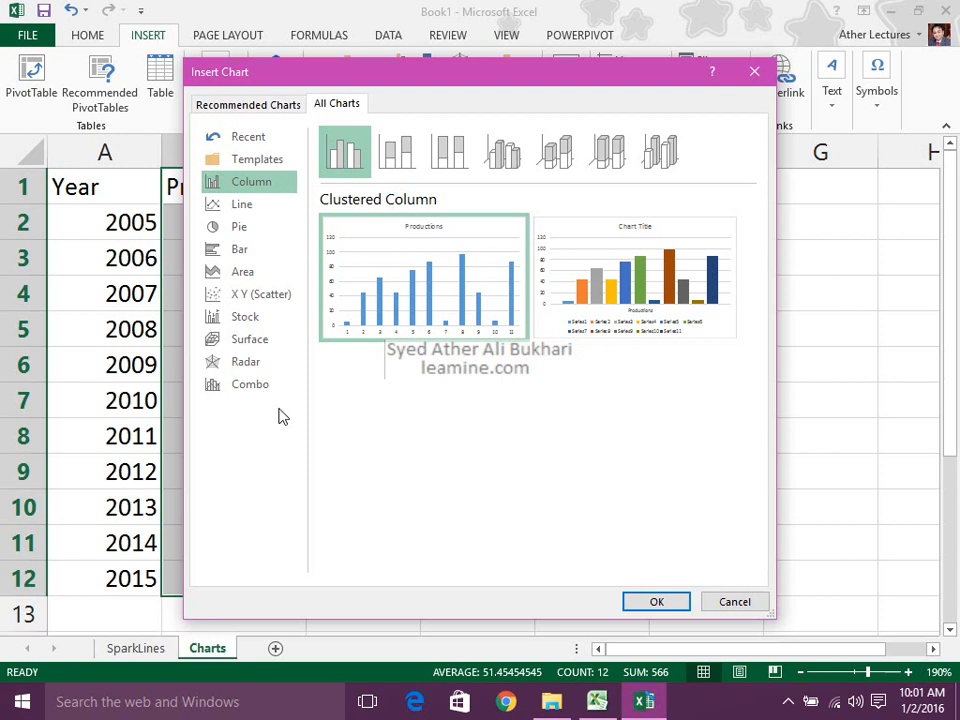
Step: Look through the Recent, Templates and Column chart categories, previewing the stacked, 100% stacked and 3-D column subtypes
left_click(241, 148)
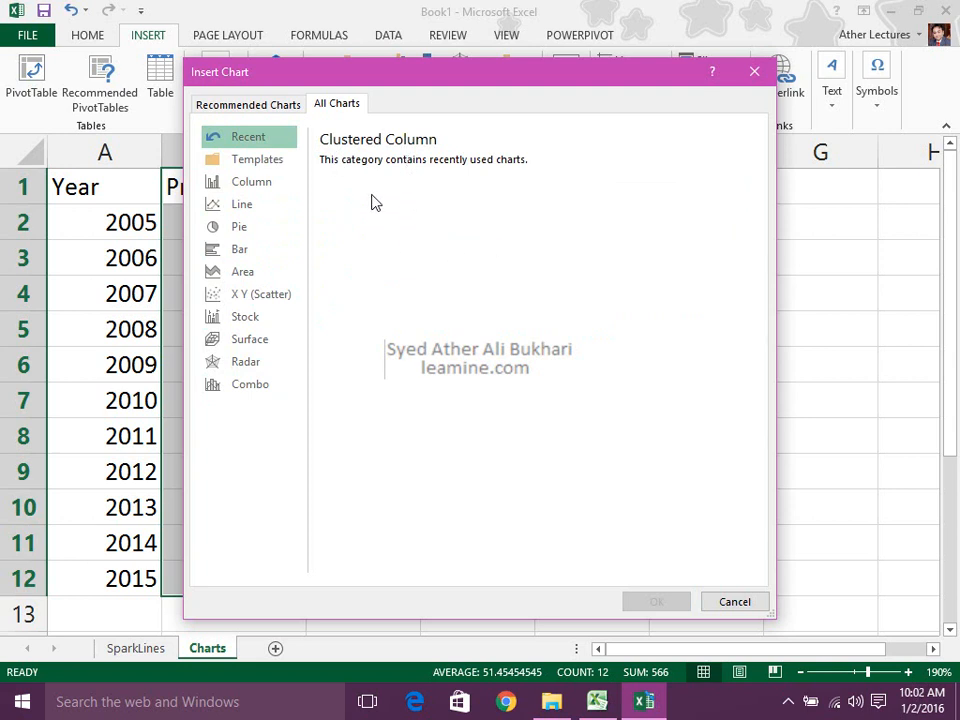
left_click(275, 161)
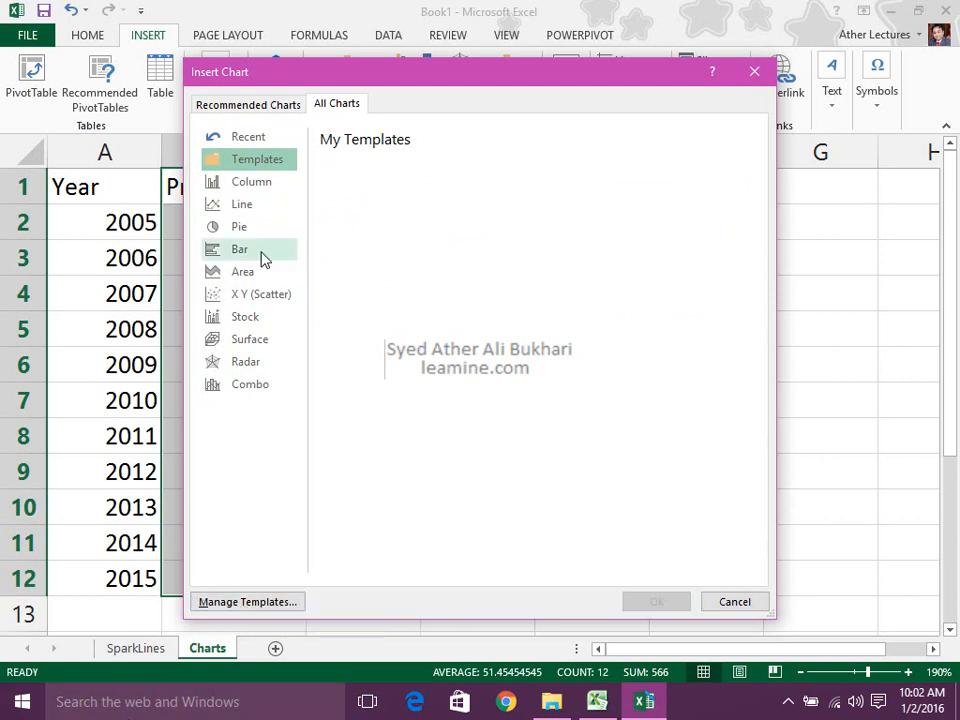
left_click(251, 190)
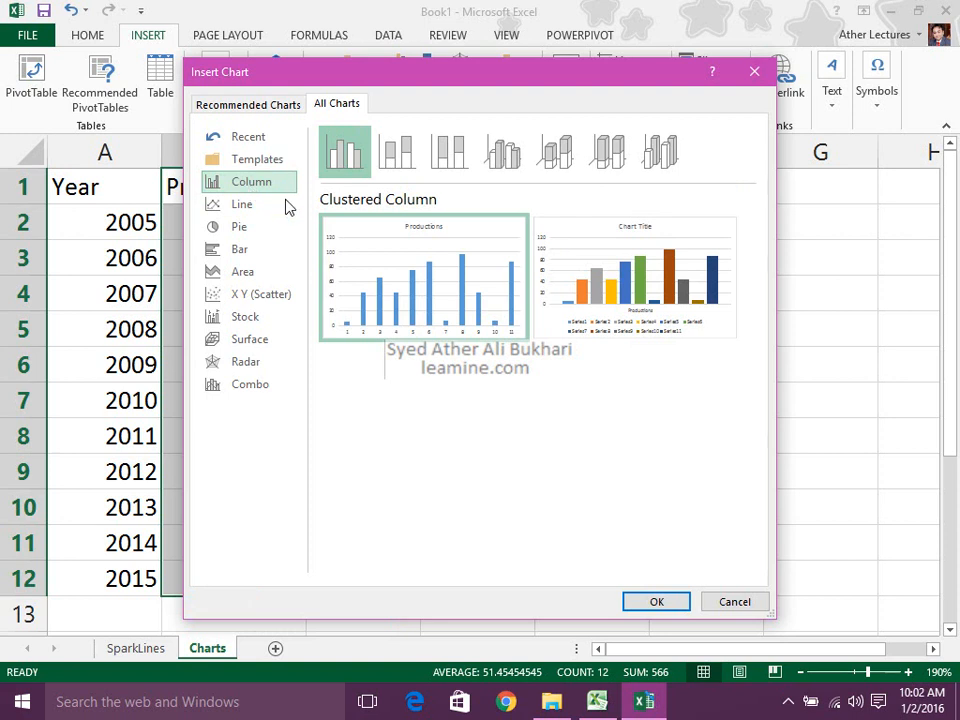
mouse_move(628, 240)
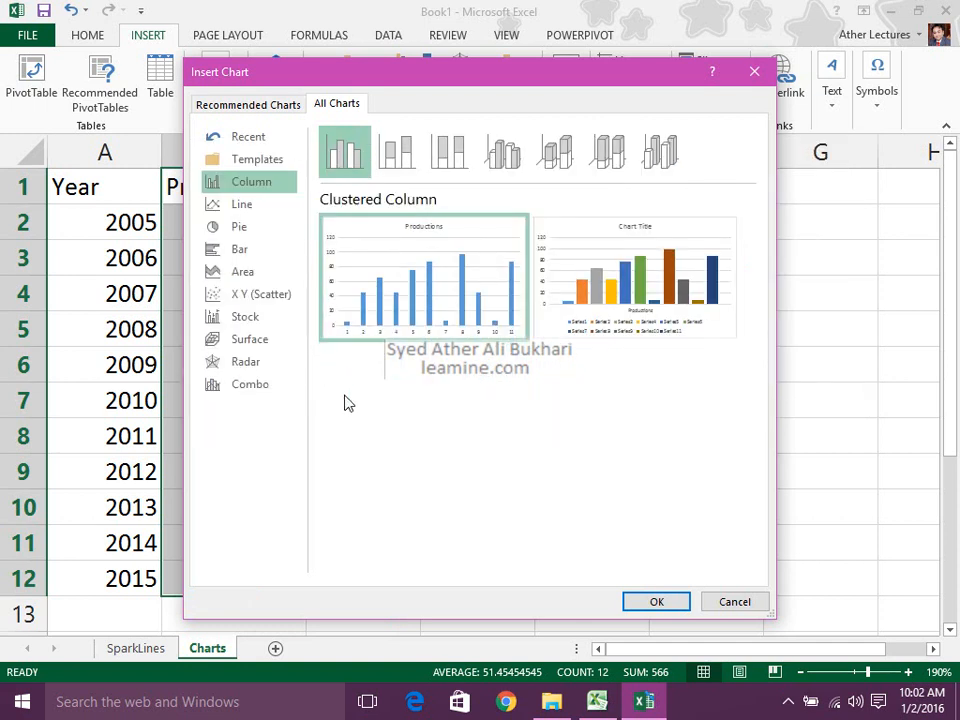
left_click(398, 152)
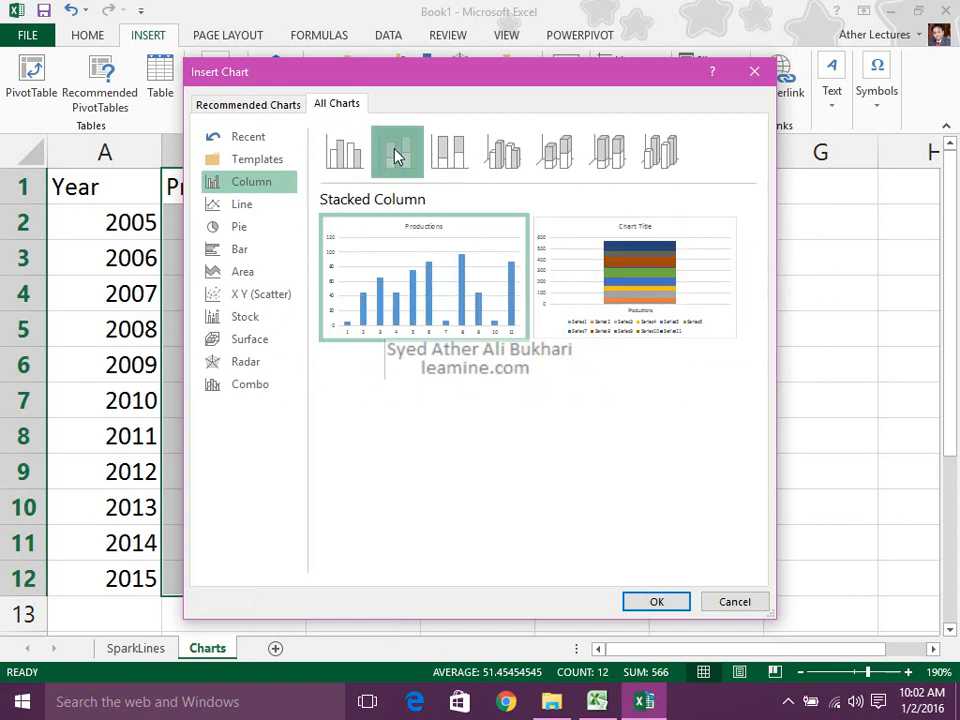
left_click(447, 158)
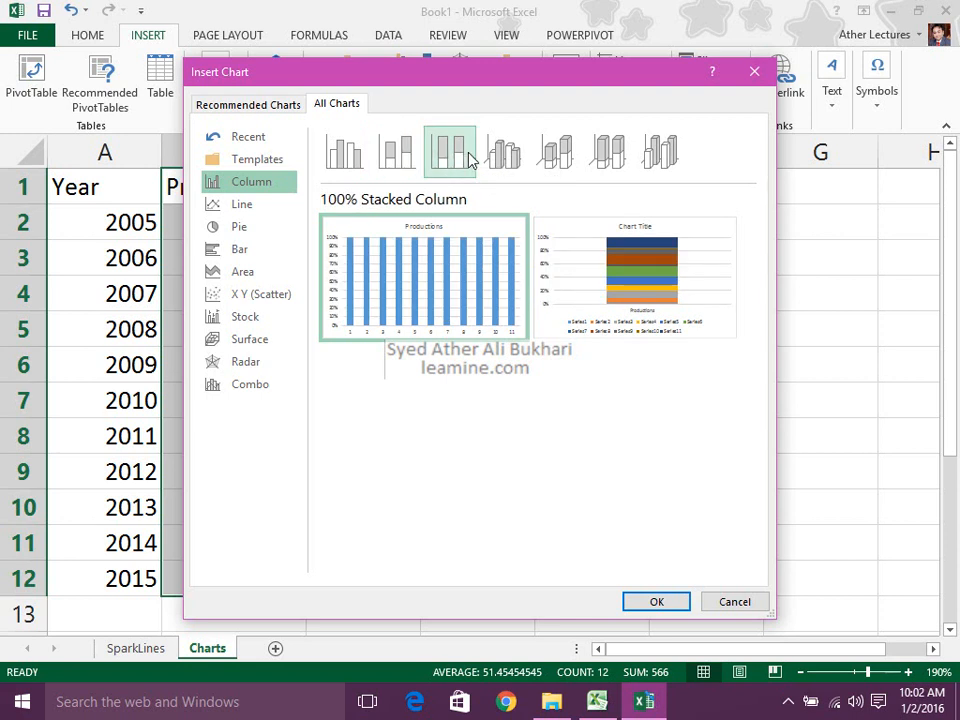
left_click(508, 170)
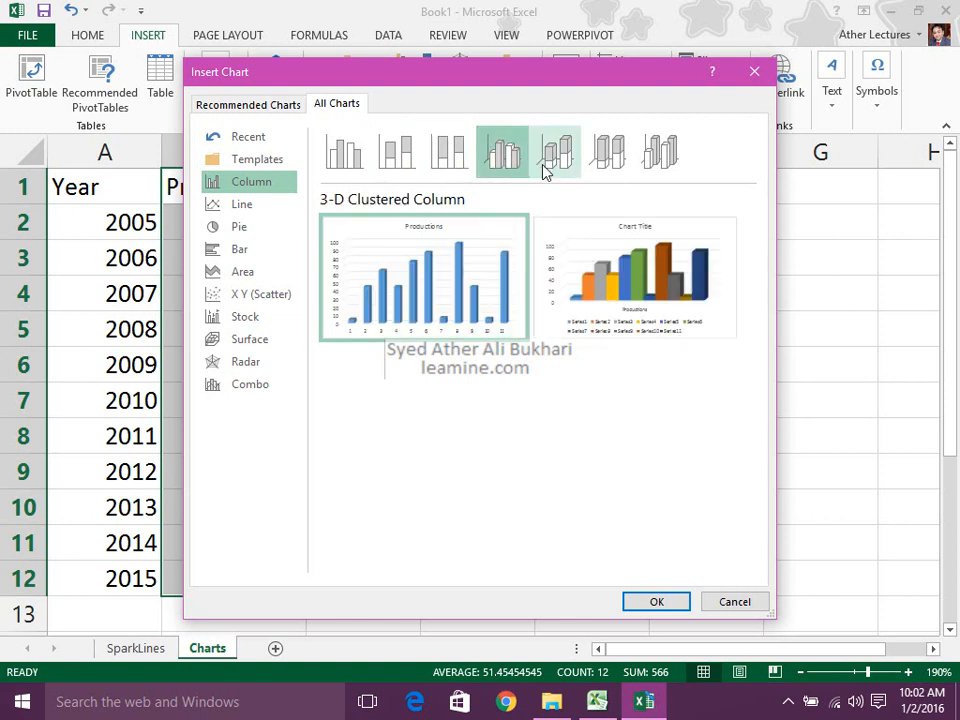
left_click(546, 172)
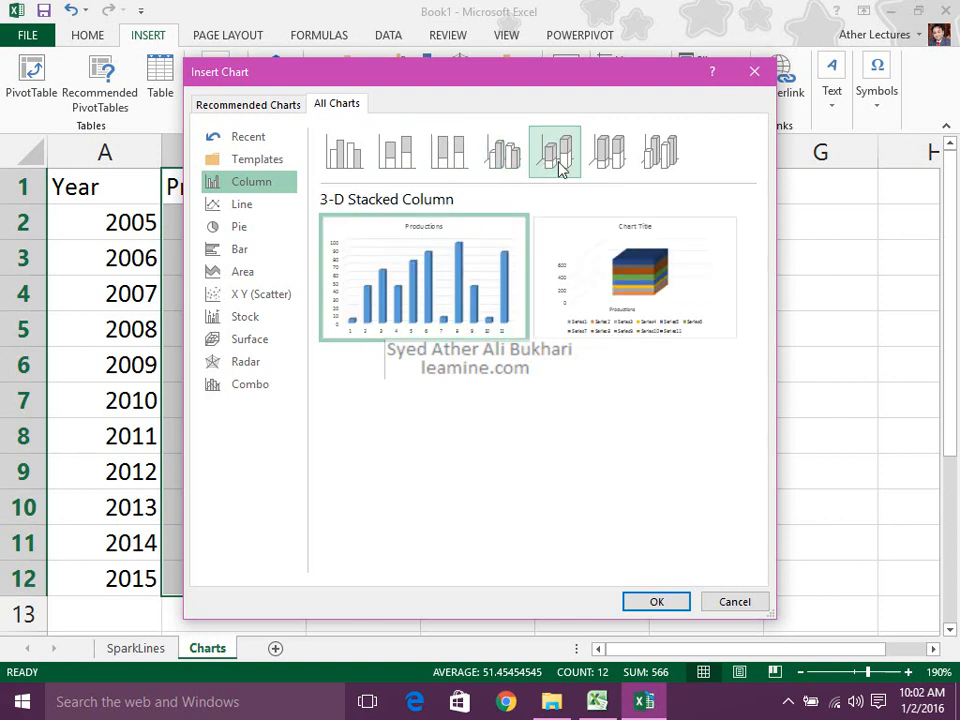
left_click(591, 168)
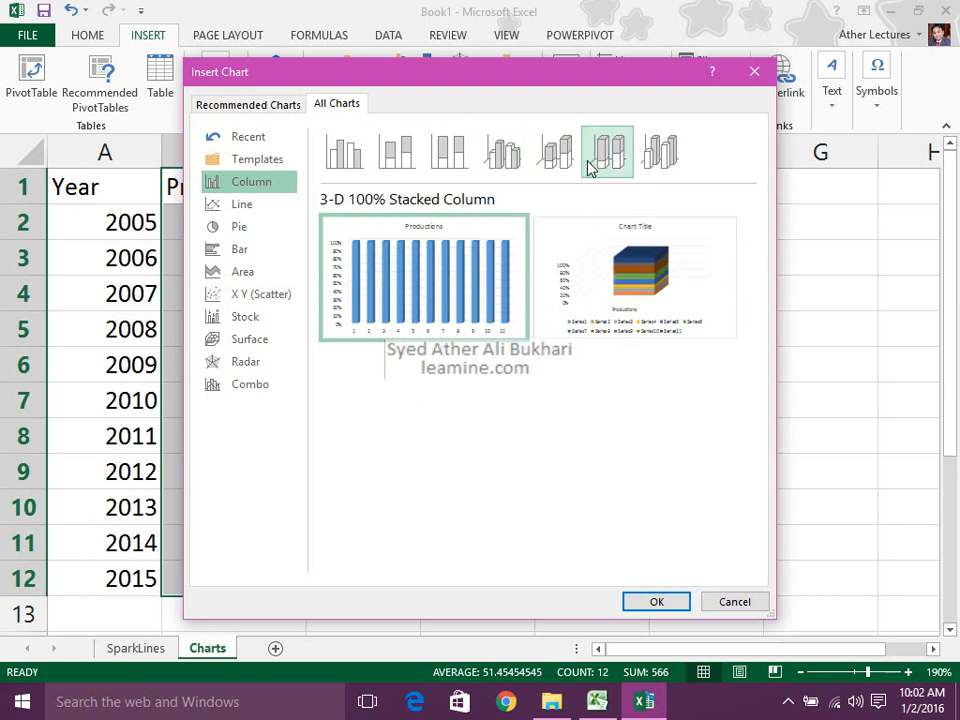
left_click(655, 165)
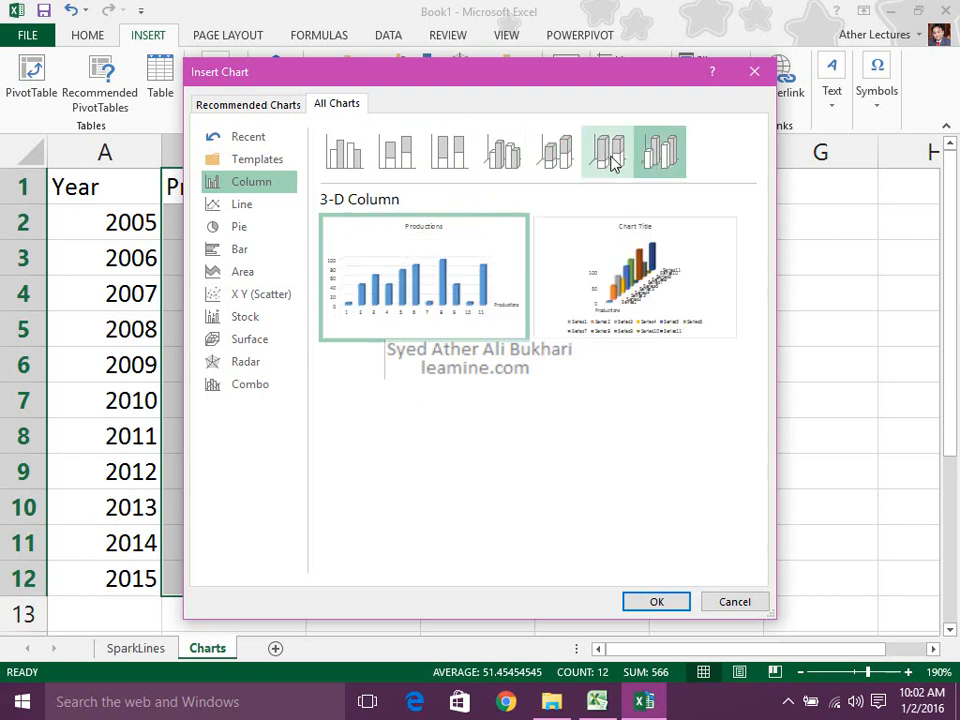
left_click(339, 153)
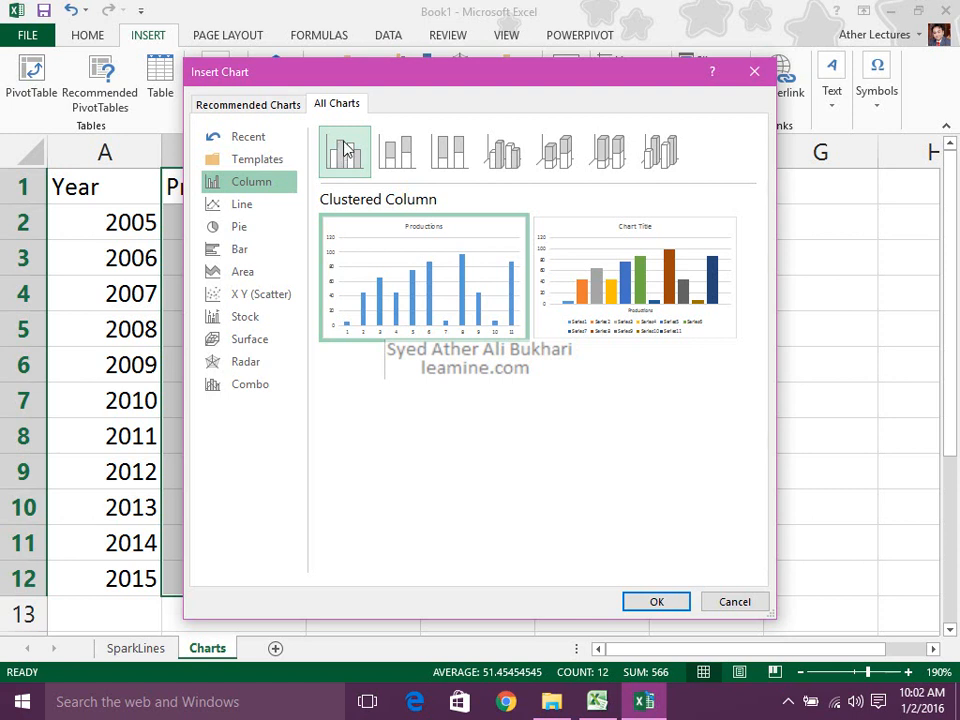
left_click(660, 150)
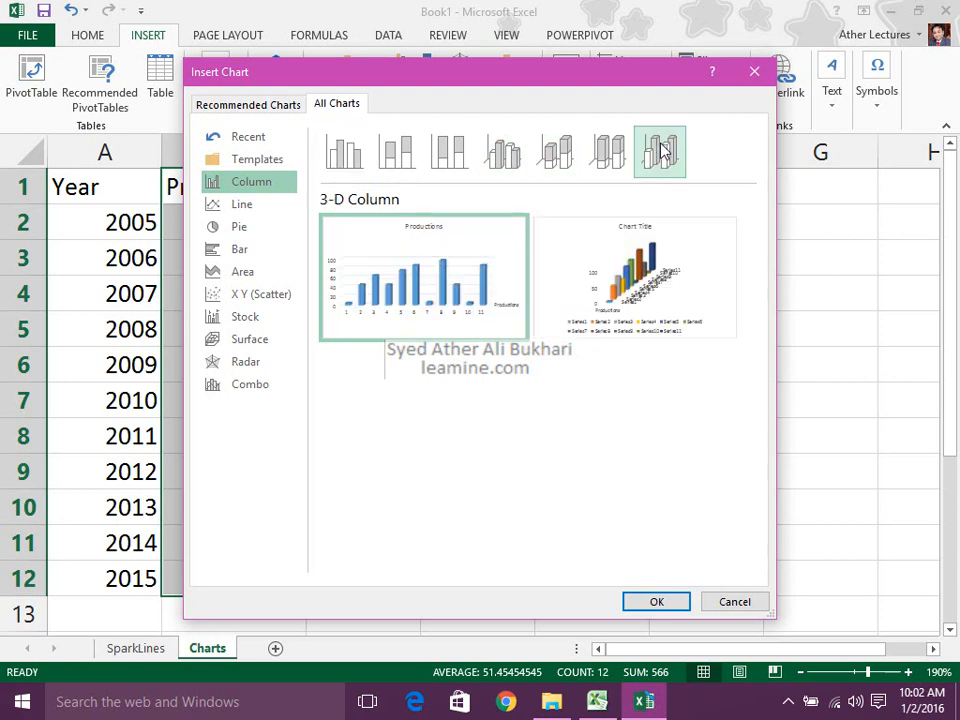
Step: Insert a Clustered Column chart of the Productions data using the single-series layout
left_click(327, 155)
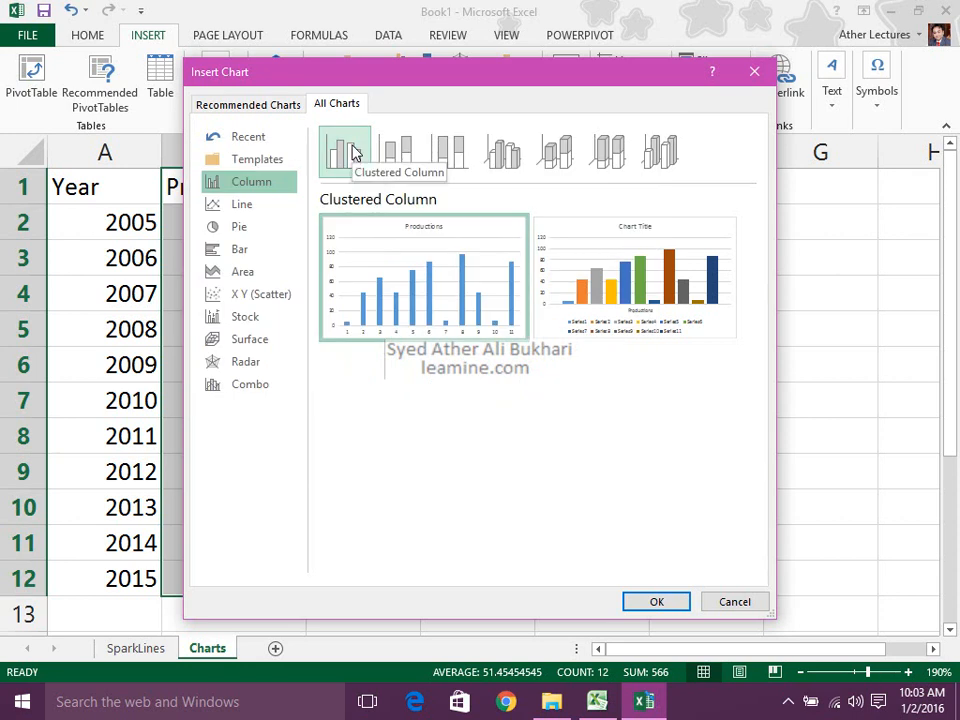
left_click_drag(354, 86, 490, 85)
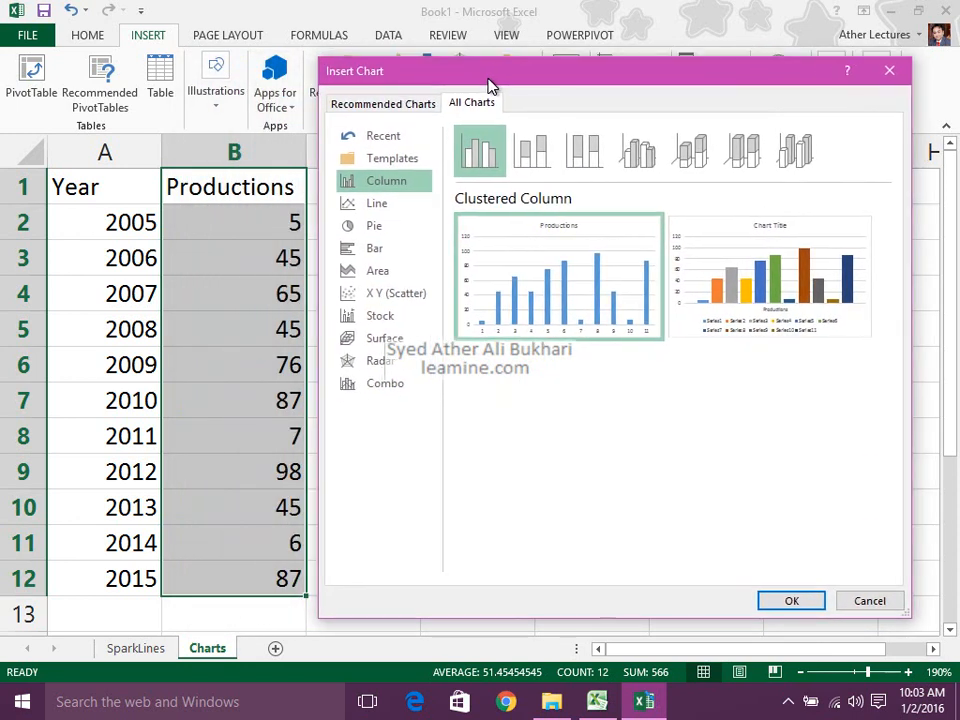
mouse_move(585, 294)
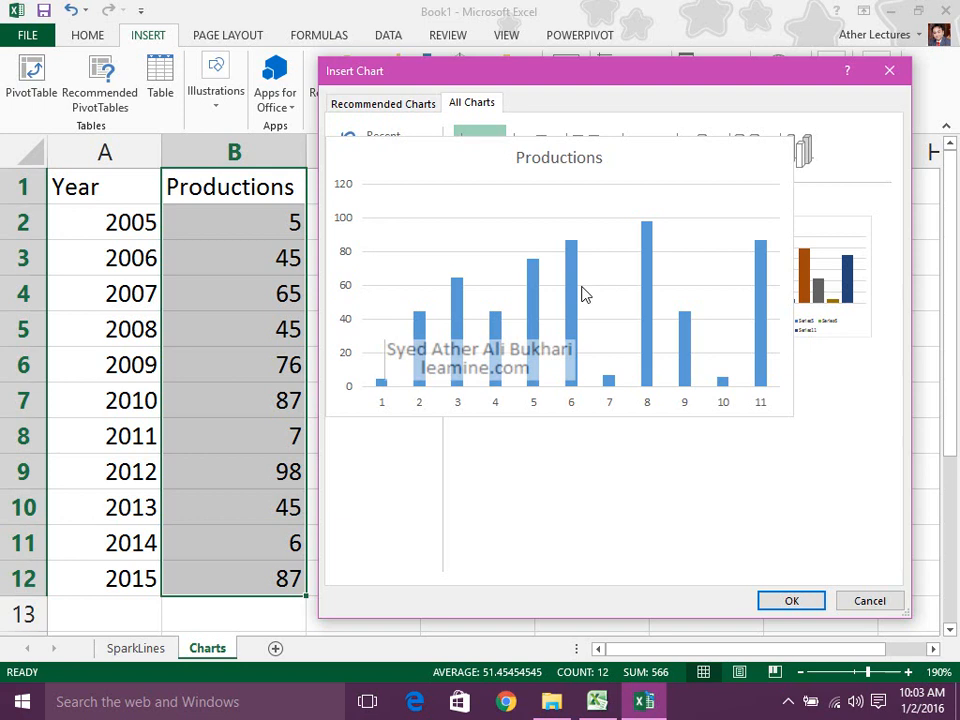
left_click(763, 601)
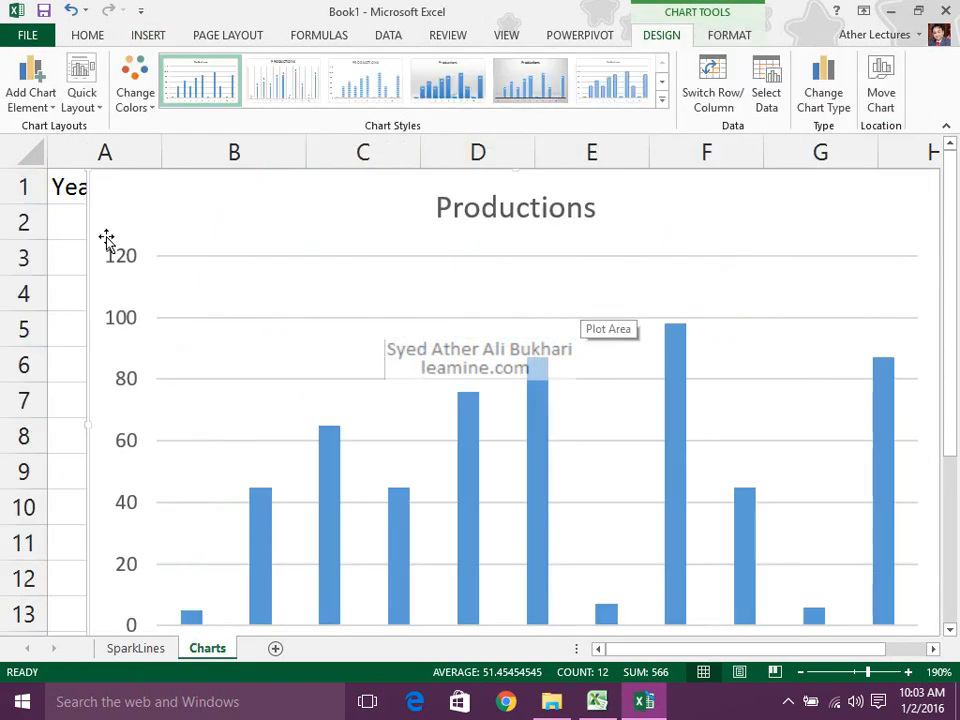
Step: Shrink the Productions chart and move it beside the data, covering about rows 1 to 9 from column C onward
left_click_drag(86, 178, 375, 372)
left_click_drag(372, 320, 360, 172)
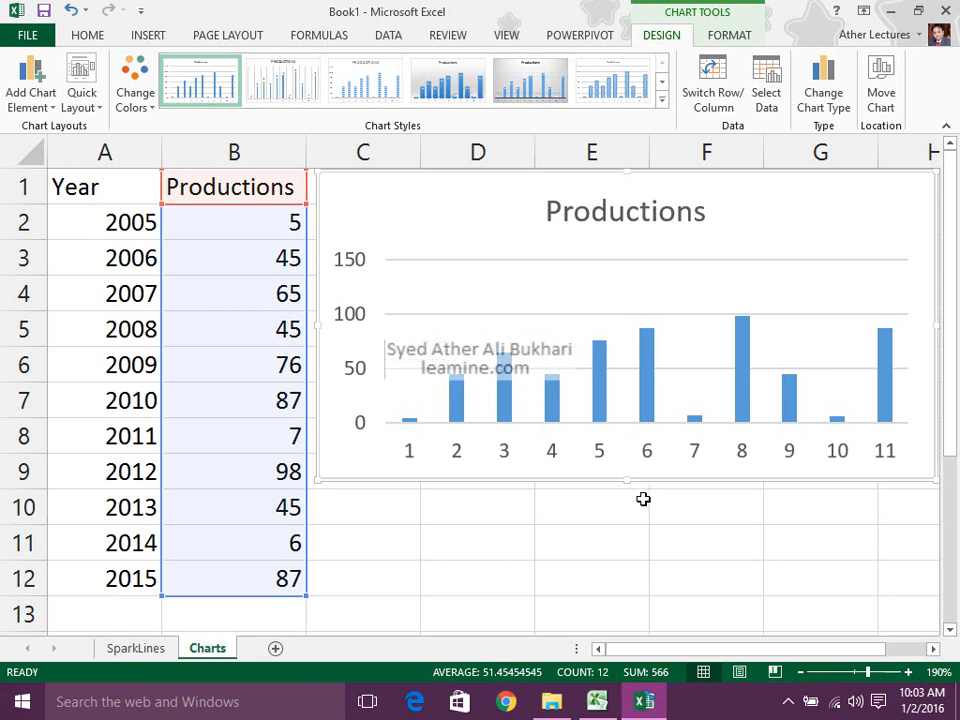
Step: Stretch the Productions chart downward so it extends to about row 12, level with the end of the data
left_click_drag(625, 481, 624, 598)
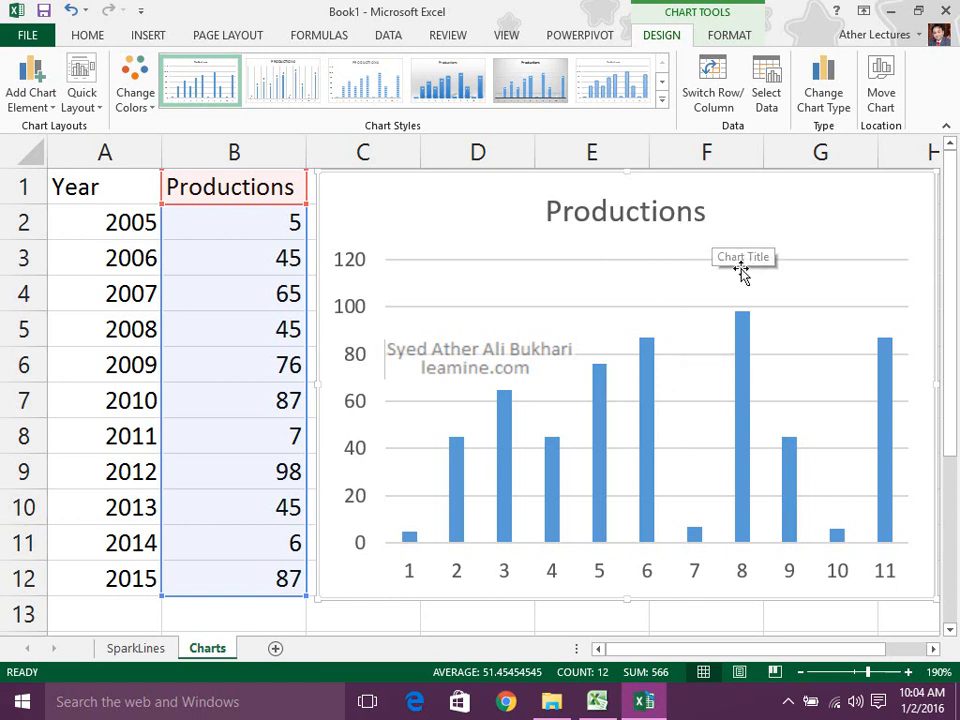
mouse_move(885, 422)
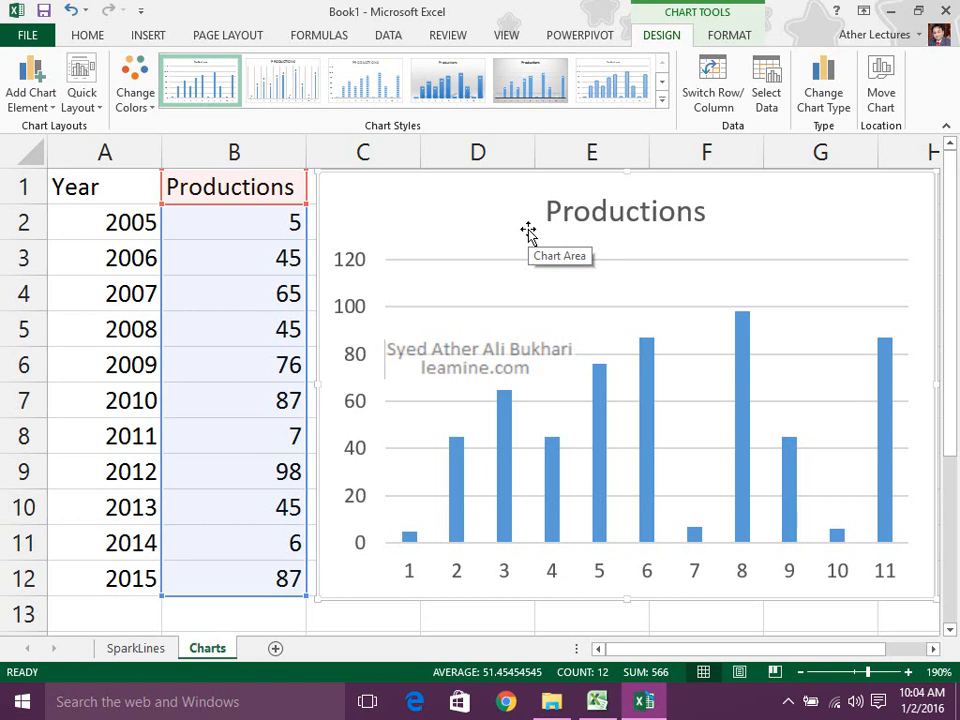
Step: Open the chart's data source settings and move the dialog up so it clears the columns and axis labels
left_click(90, 112)
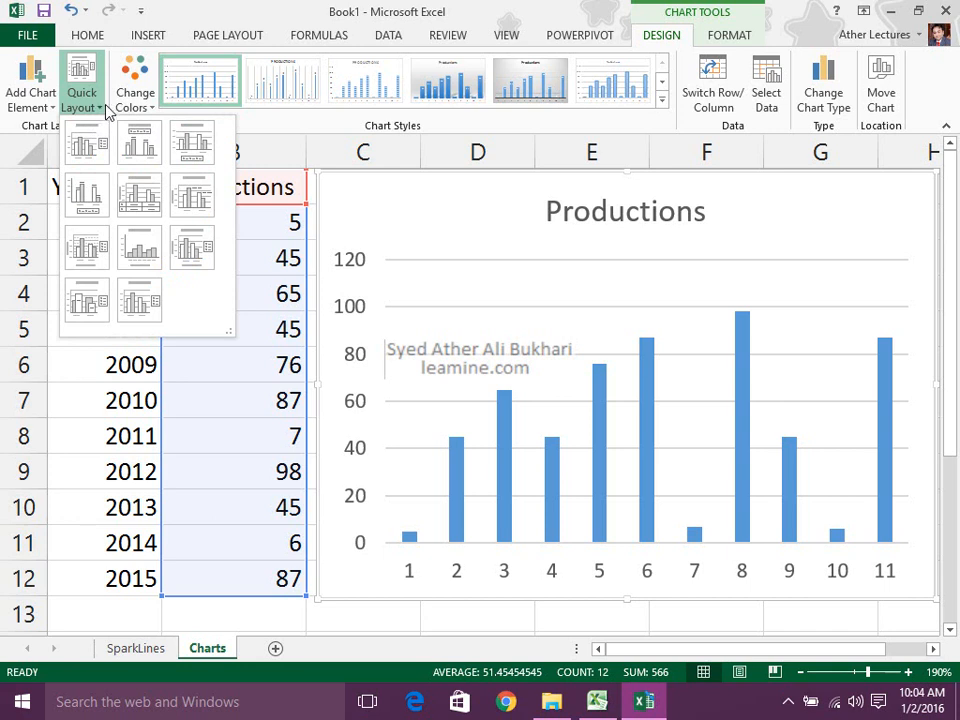
left_click(776, 110)
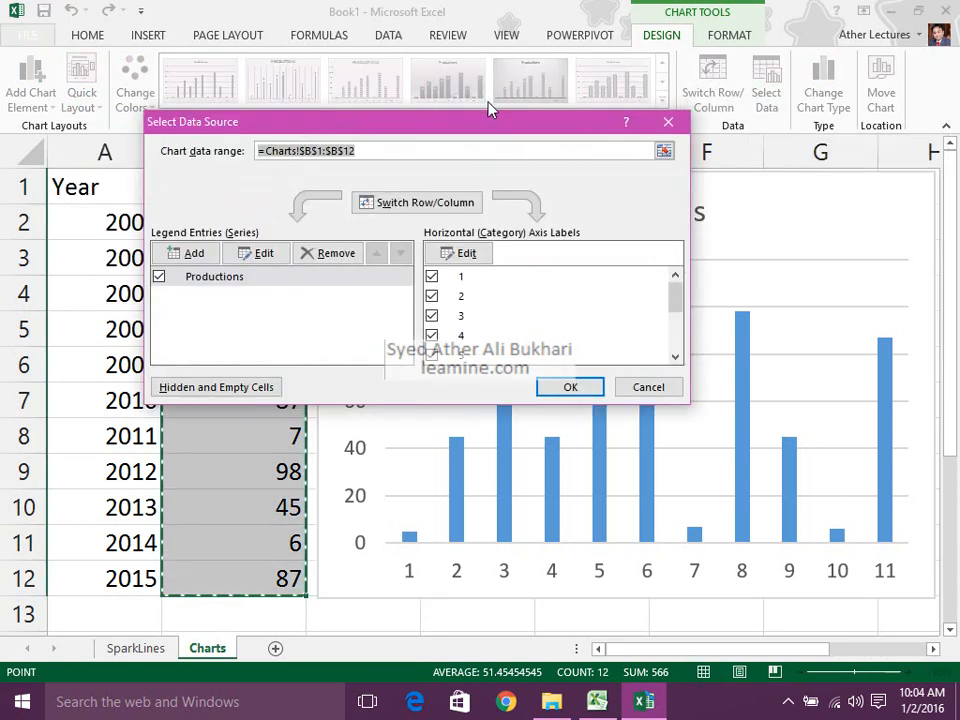
left_click_drag(480, 122, 492, 171)
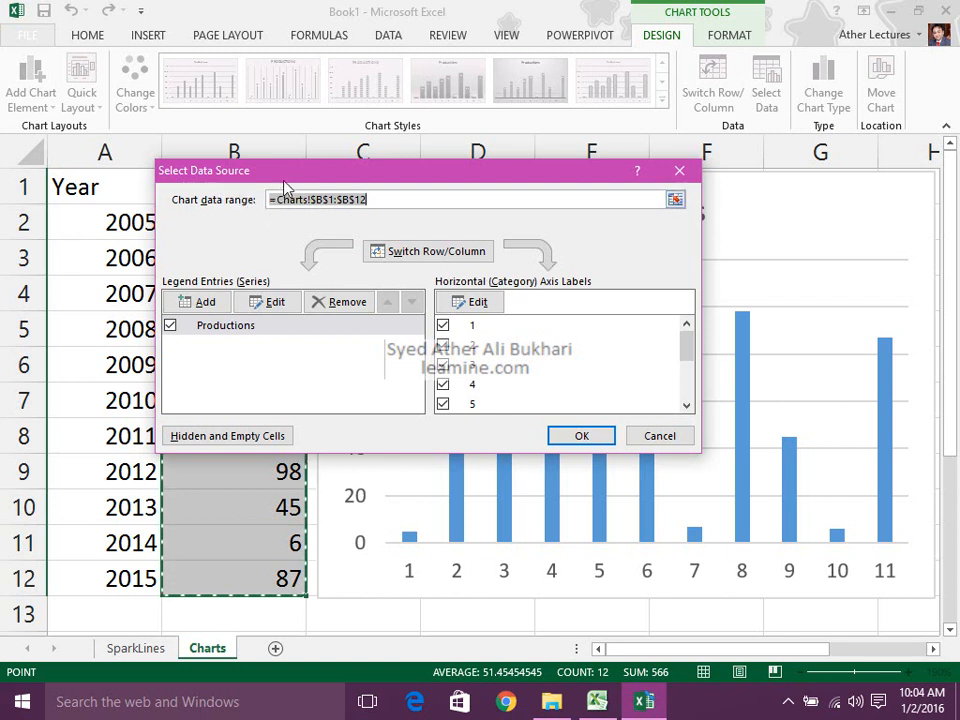
left_click_drag(287, 177, 445, 183)
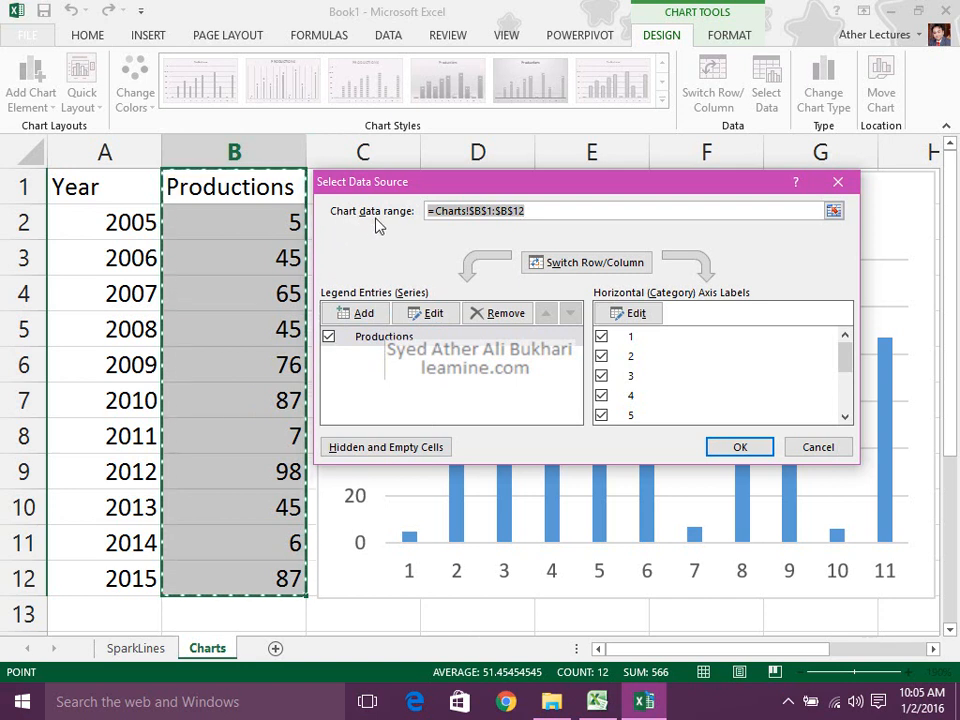
left_click_drag(480, 185, 228, 39)
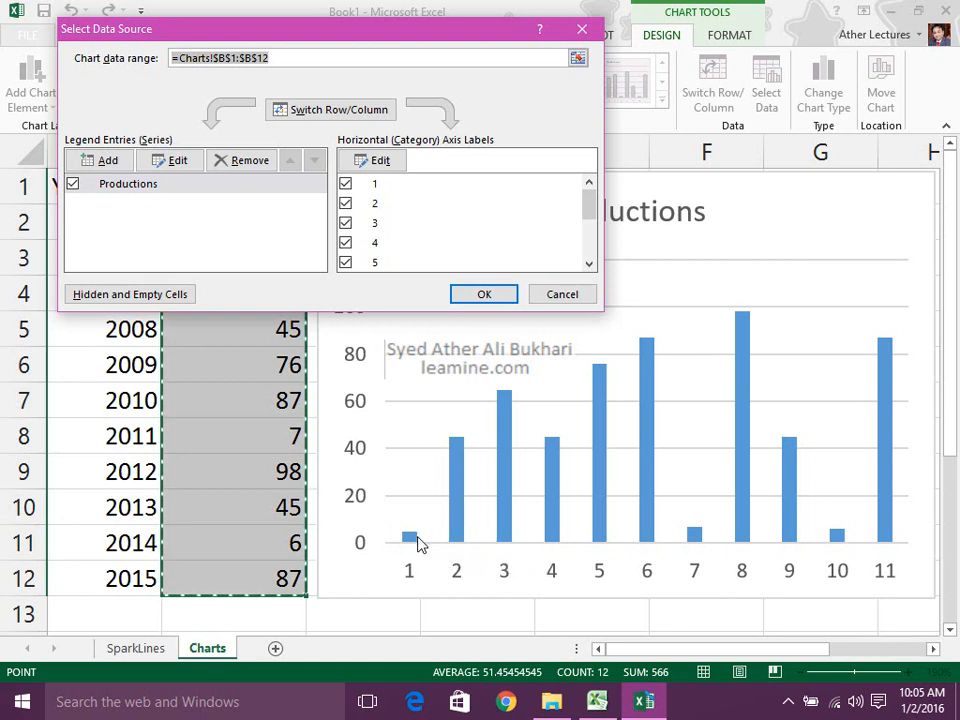
mouse_move(418, 543)
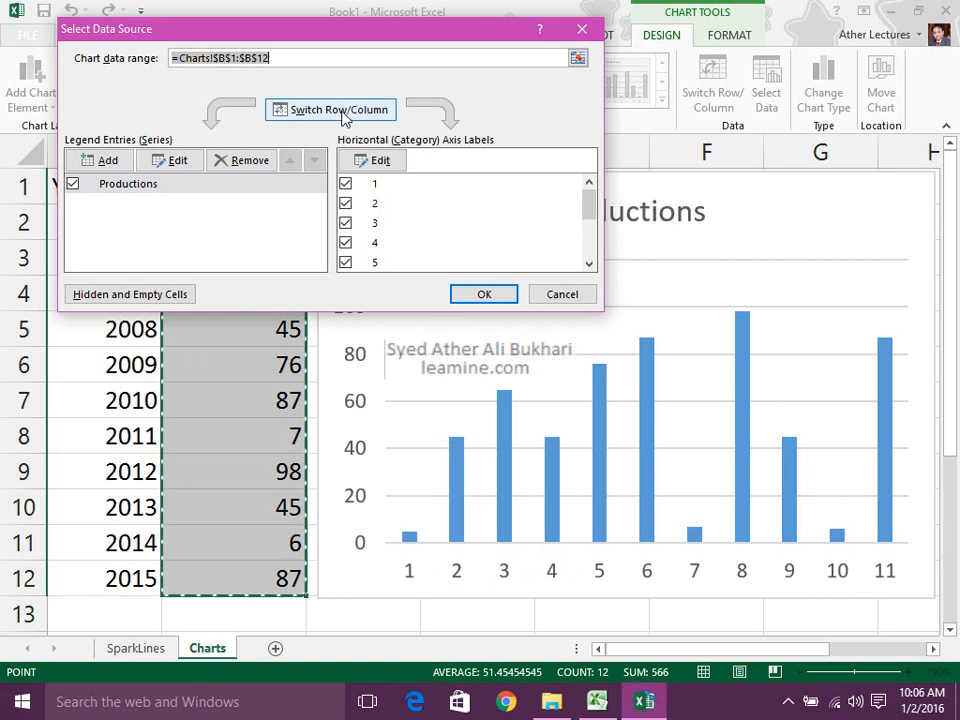
Step: Try switching the chart's rows and columns, and switch them back to the single Productions series
left_click(343, 112)
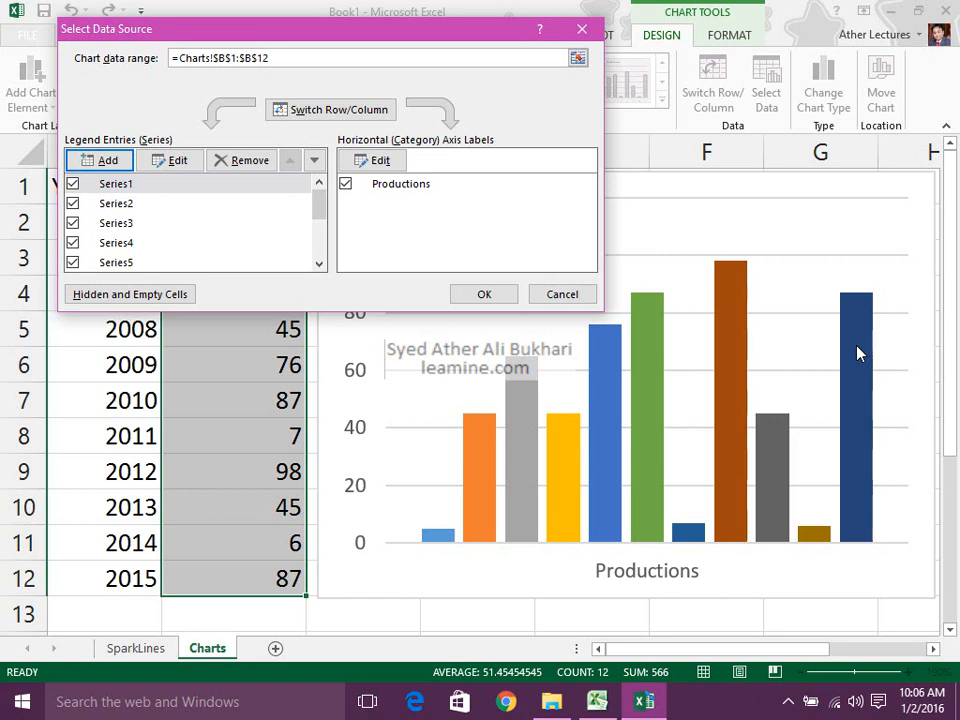
left_click(295, 110)
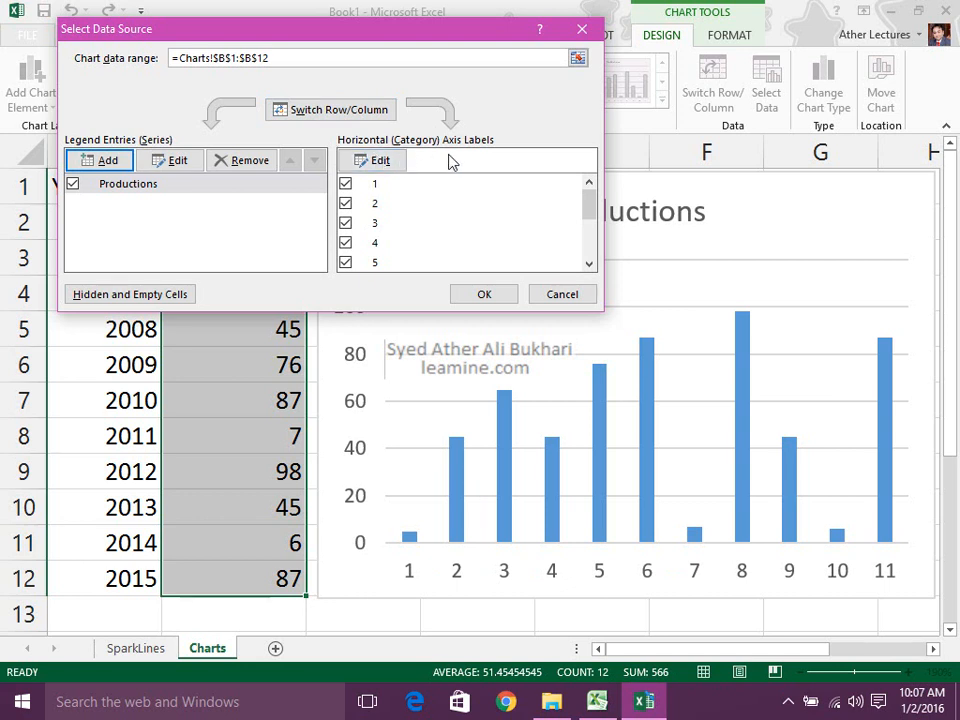
Step: Set the horizontal axis labels to the years in A2:A12 and accept the data source changes
left_click(389, 168)
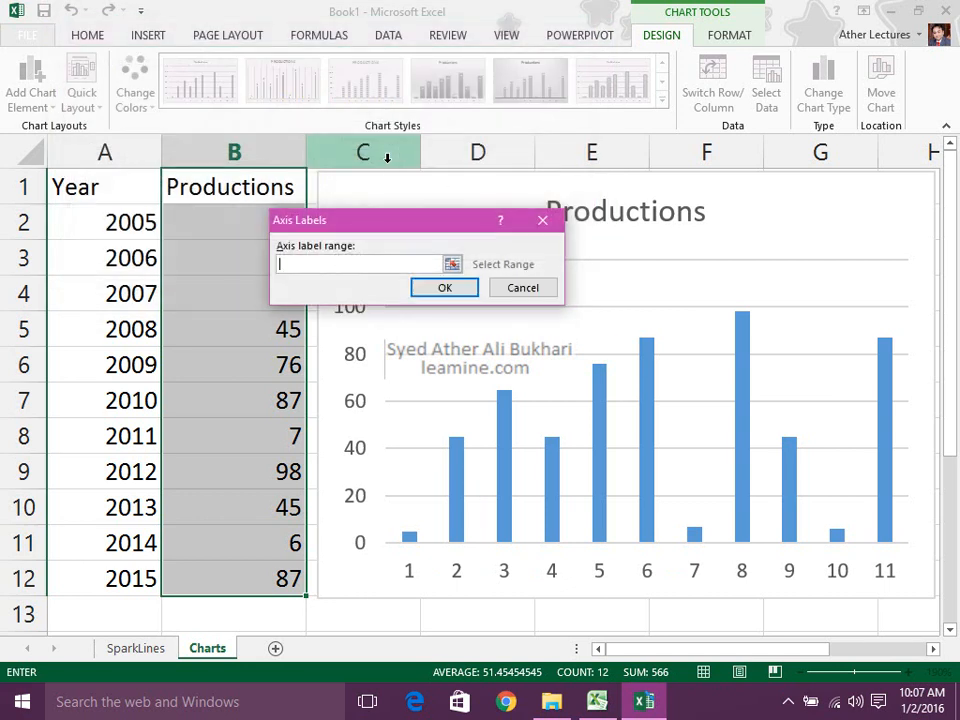
left_click(121, 215)
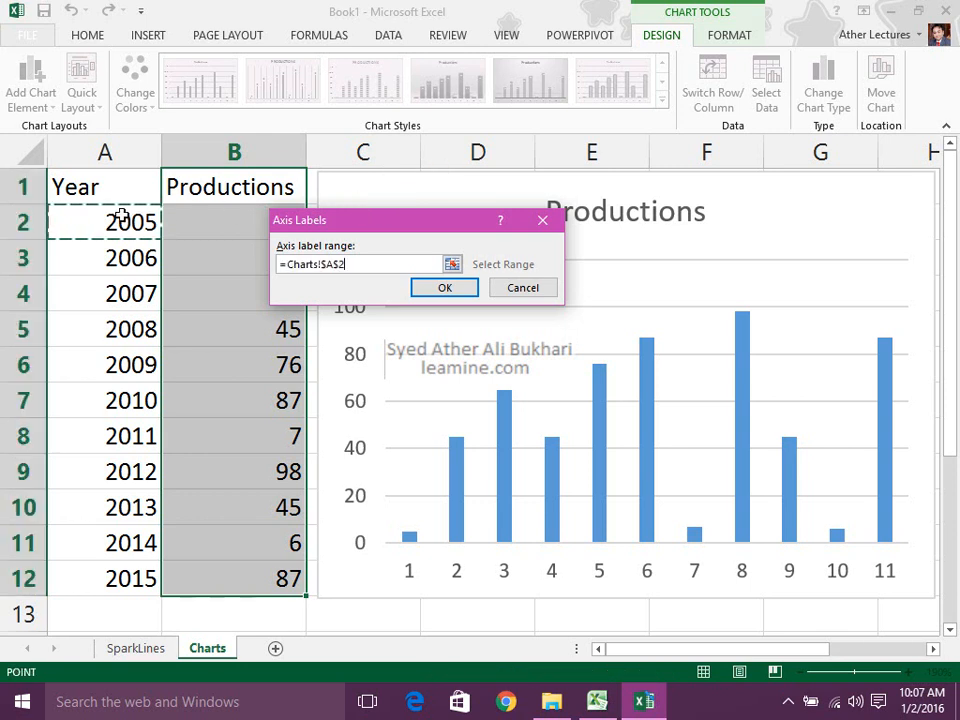
left_click_drag(121, 215, 106, 576)
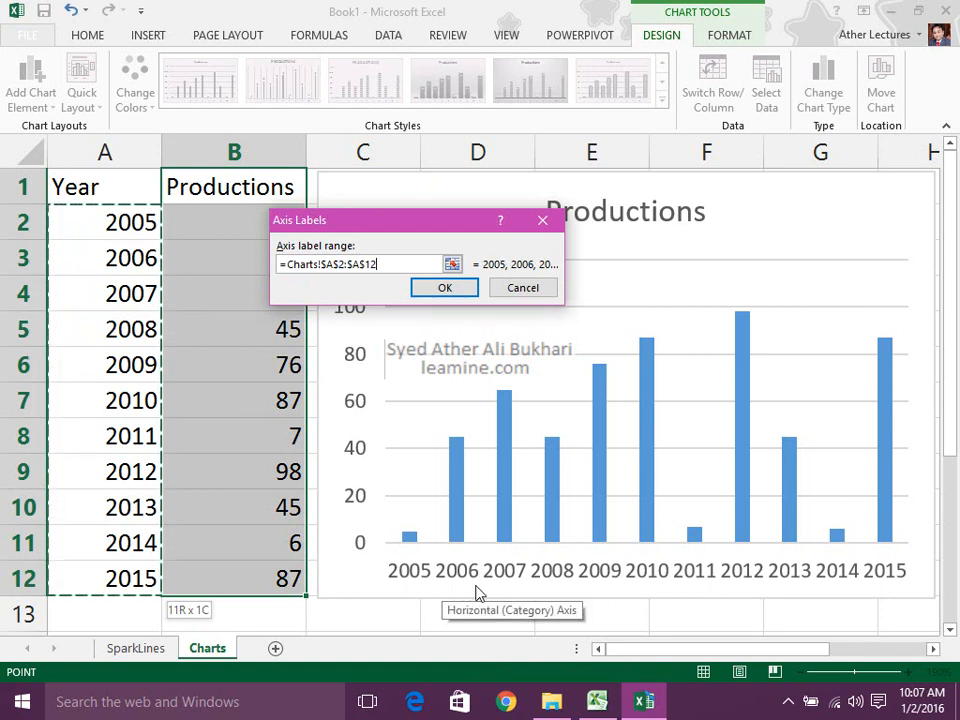
left_click(430, 291)
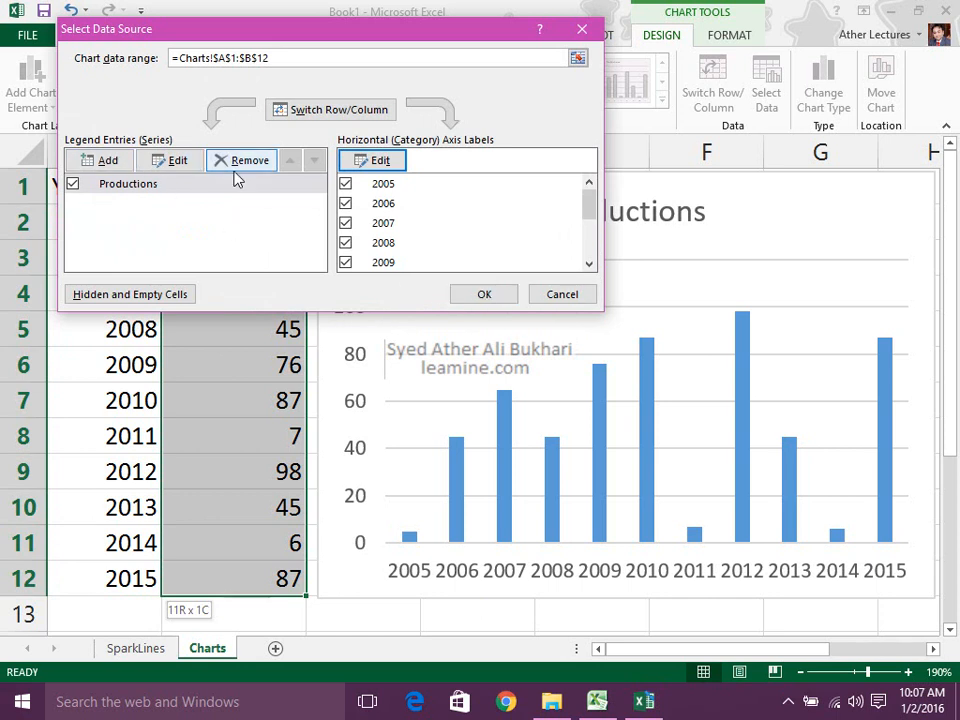
left_click(484, 295)
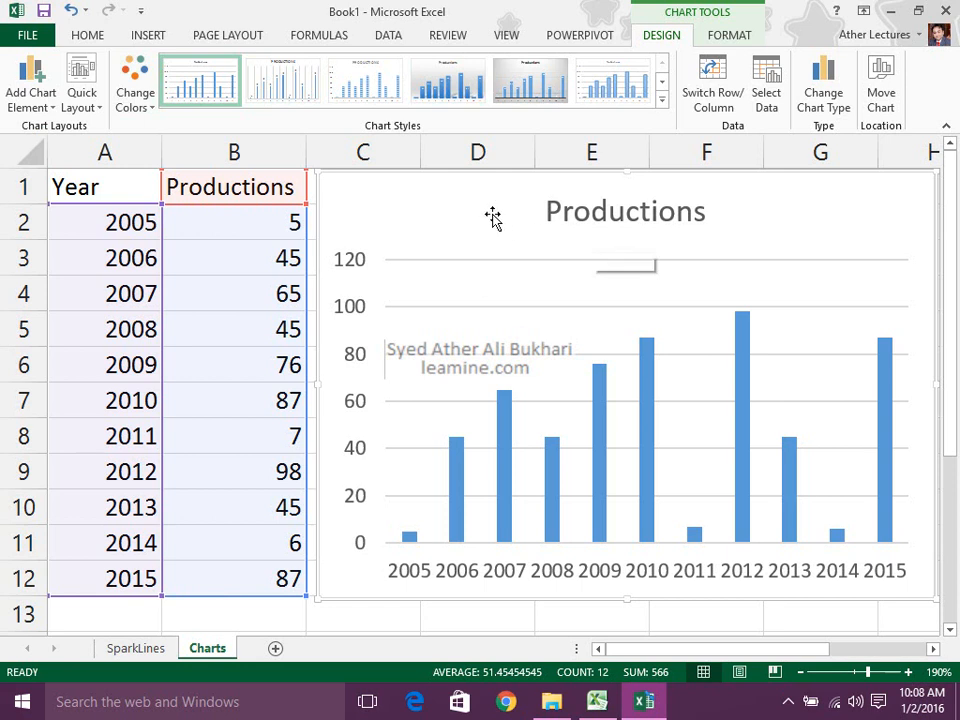
Step: Apply the quick layout that adds a vertical axis title and a data label on the last column
left_click(80, 114)
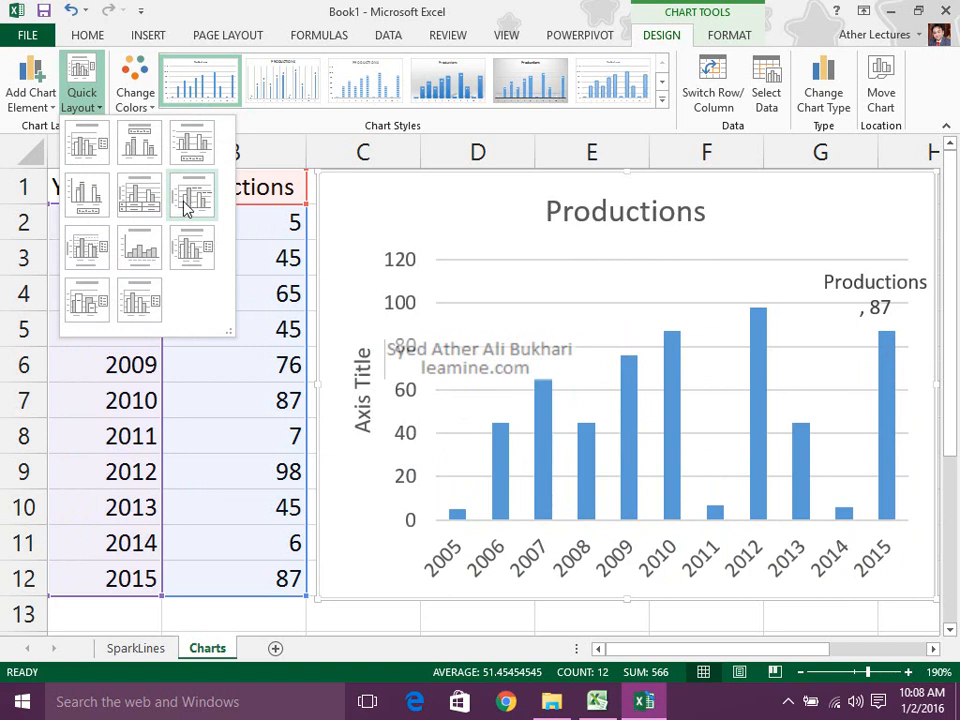
left_click(185, 205)
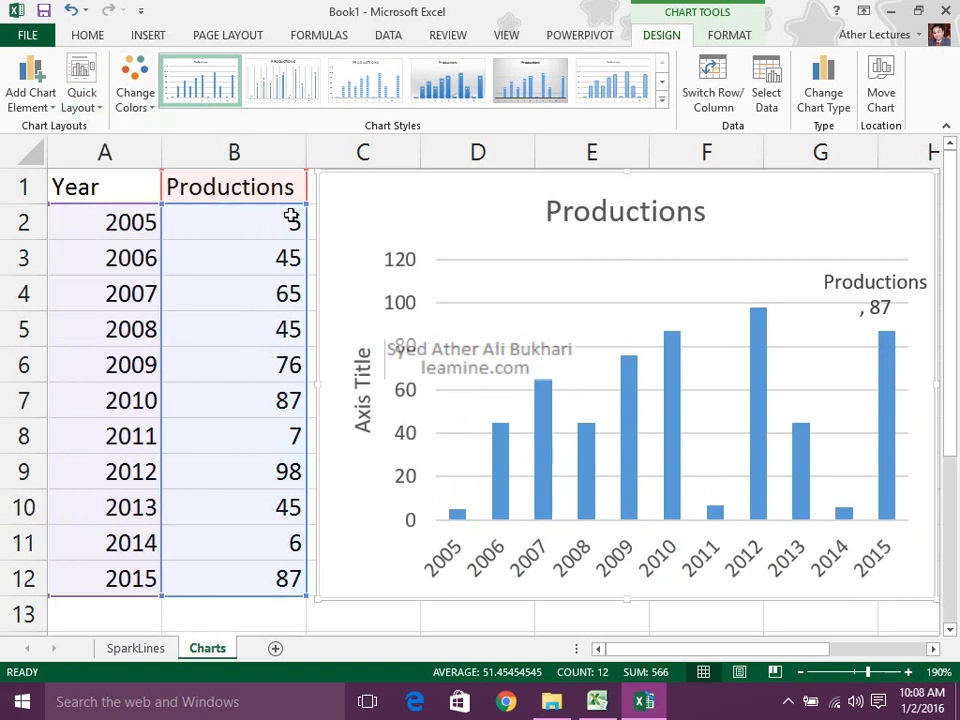
left_click(556, 214)
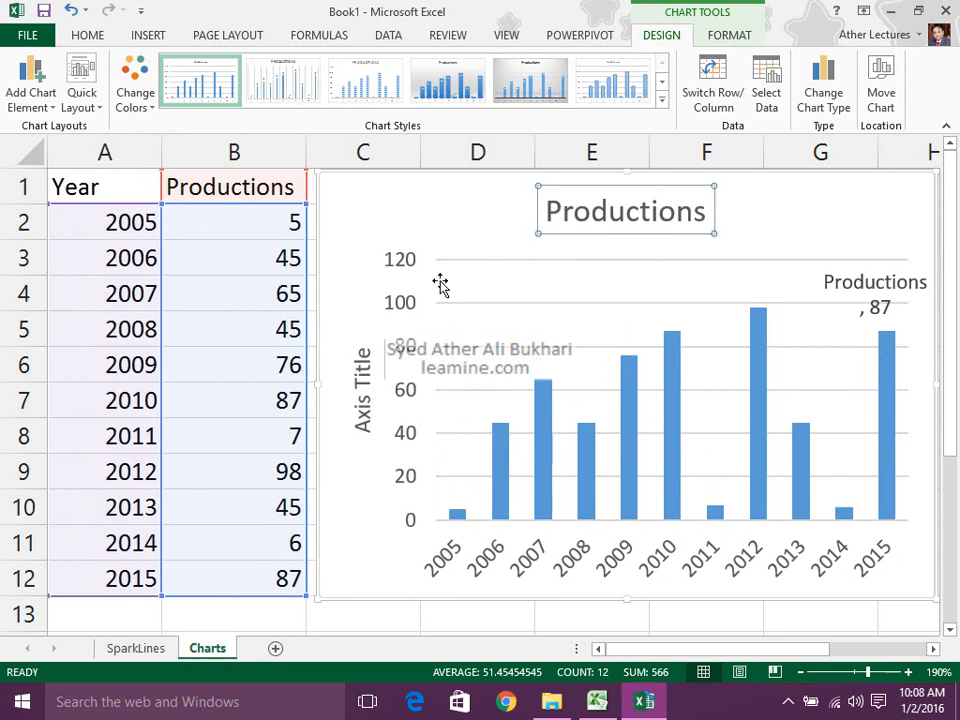
Step: Replace the vertical axis title's placeholder text with "production(1000)"
left_click(362, 368)
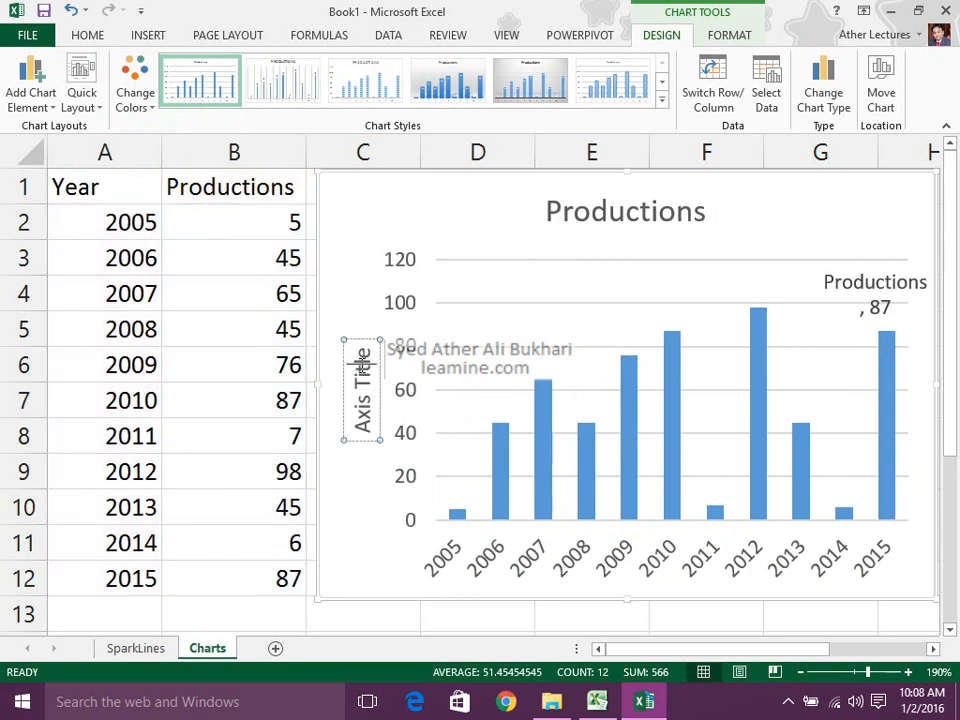
double_click(362, 366)
key("ctrl+a")
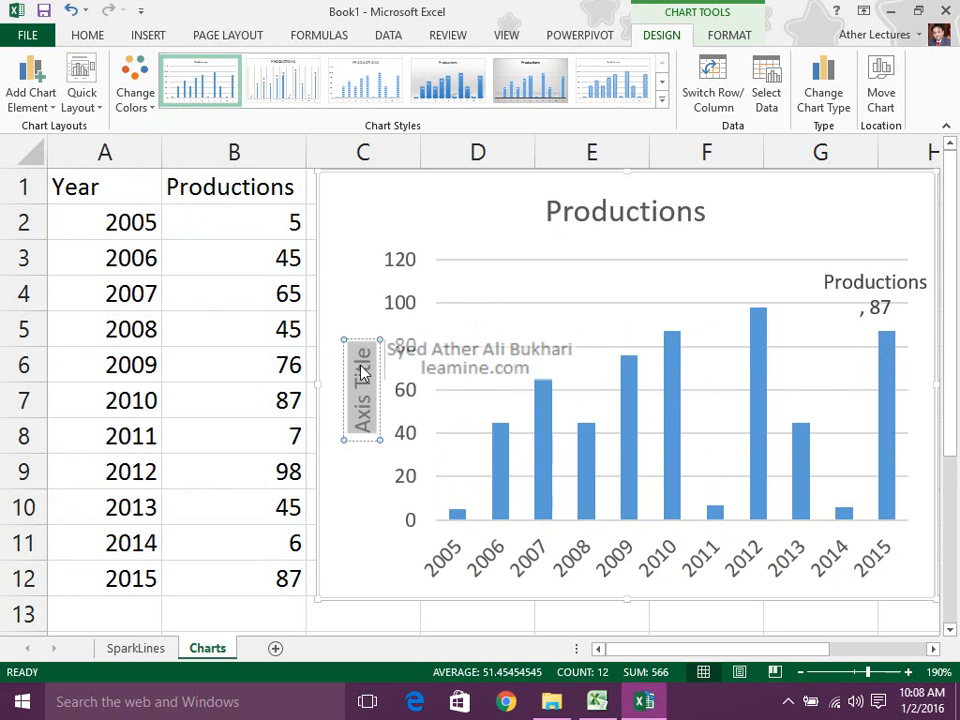
key("Delete")
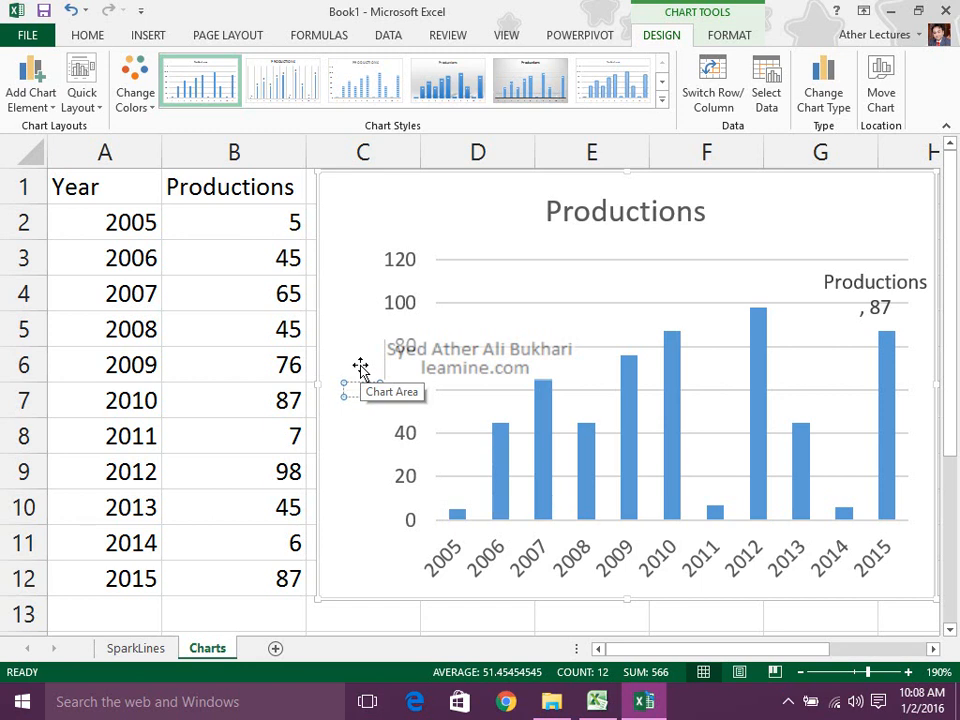
type("production")
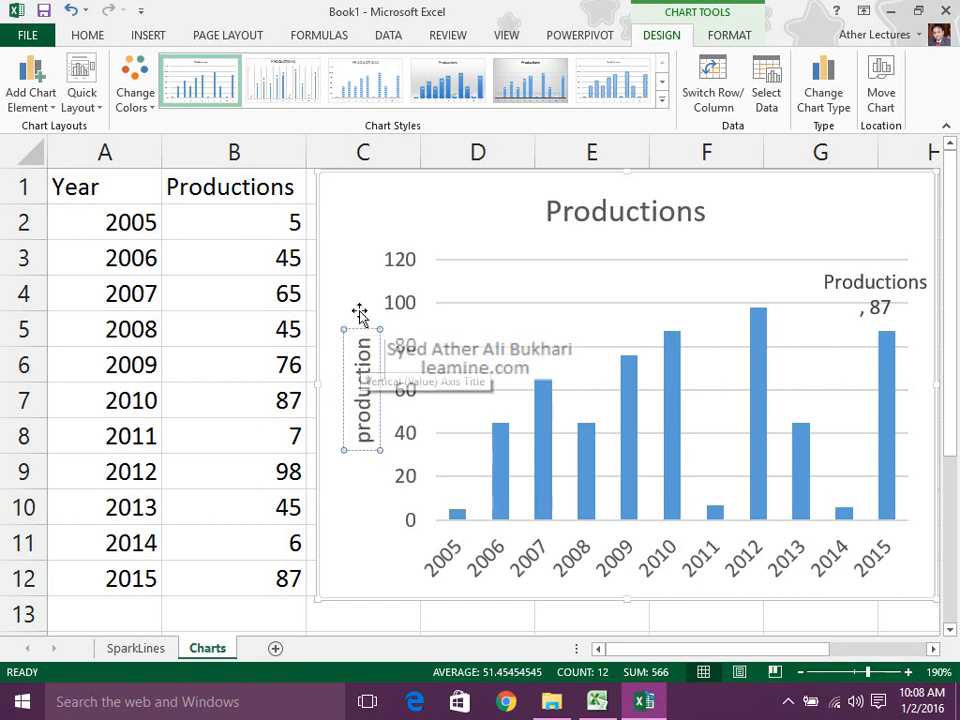
type("s)000")
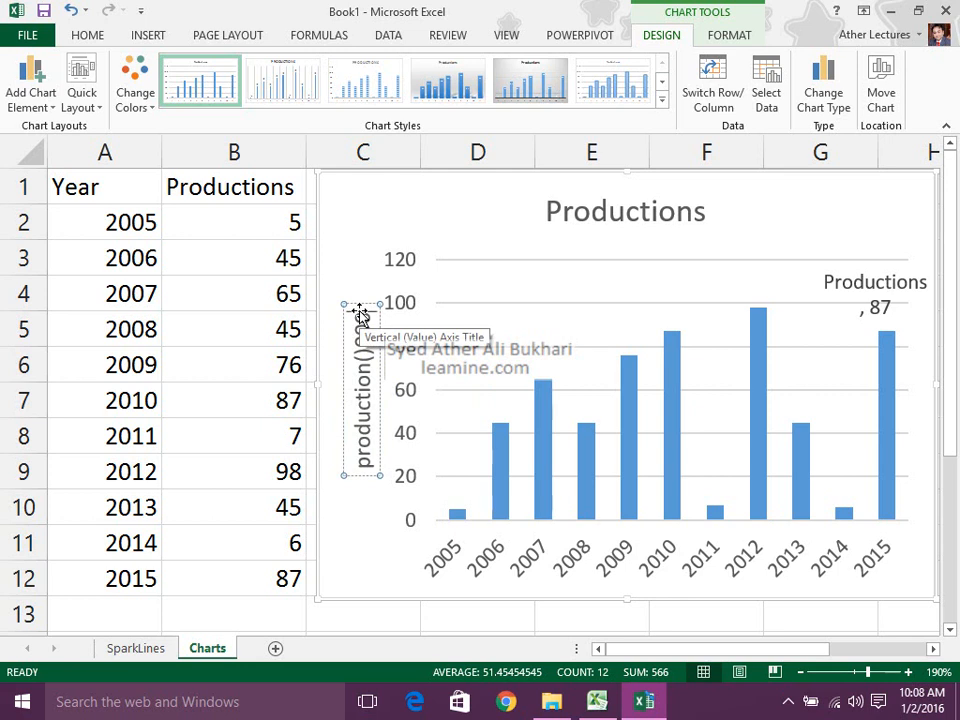
type("1")
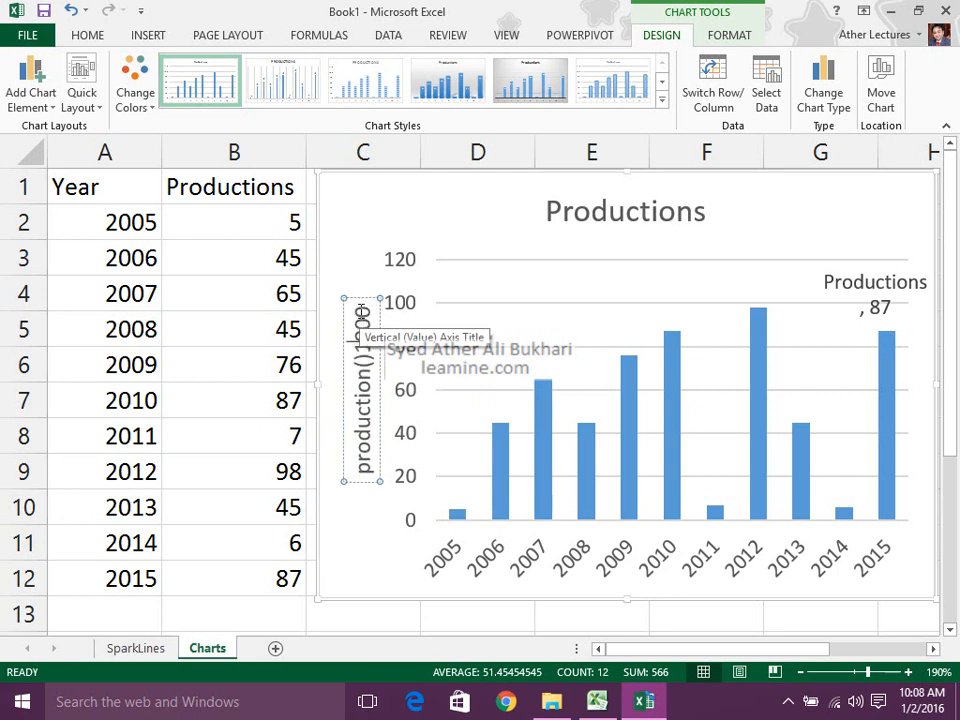
key("BackSpace")
left_click(361, 310)
type(")")
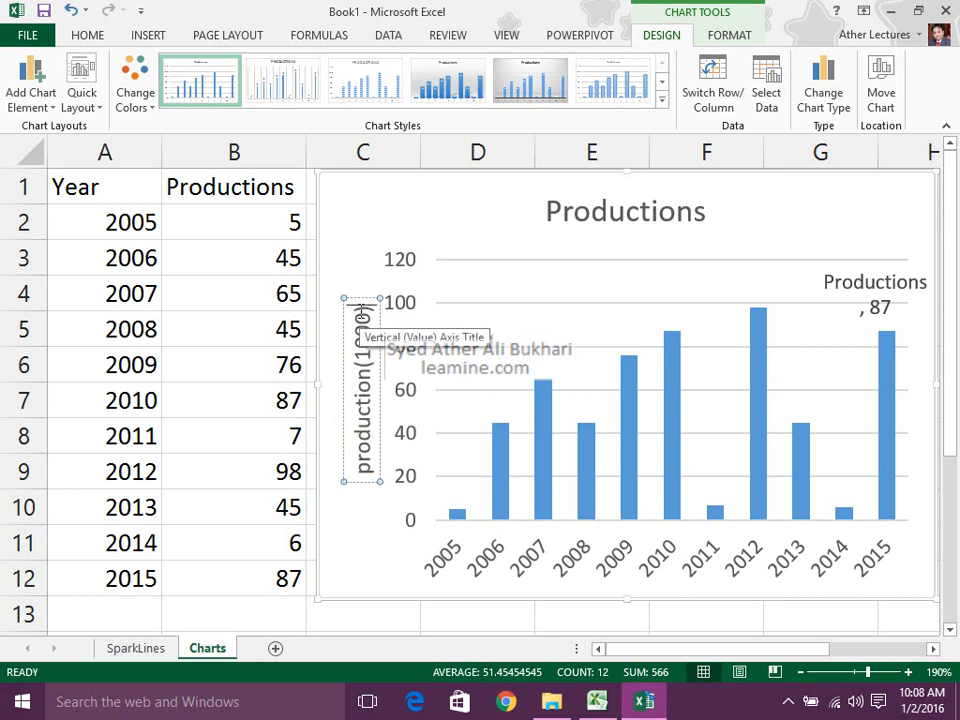
left_click(489, 210)
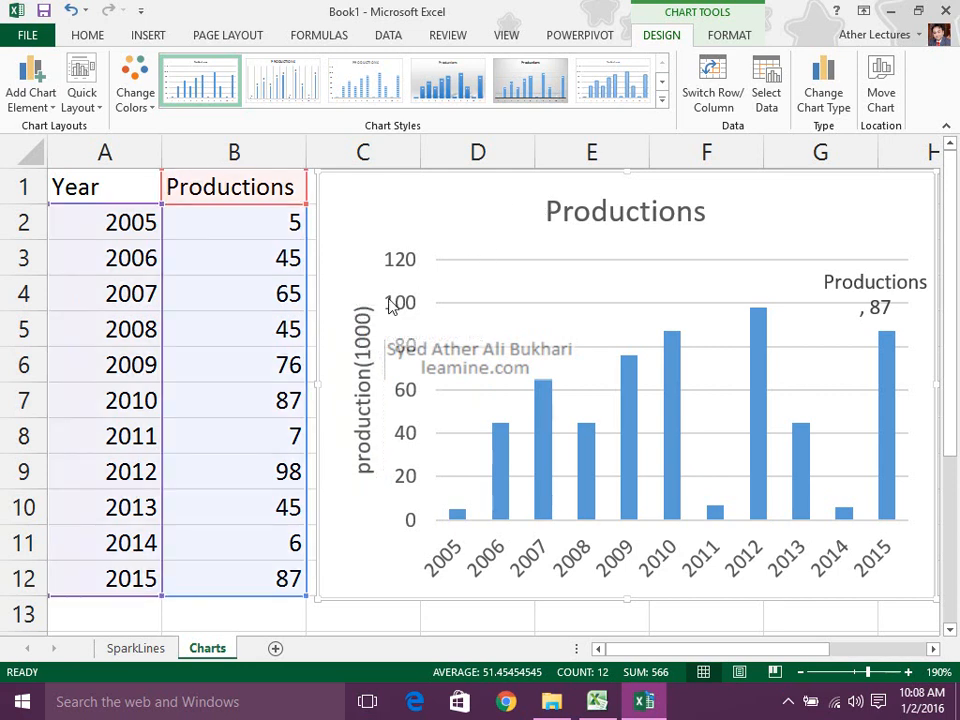
left_click(366, 352)
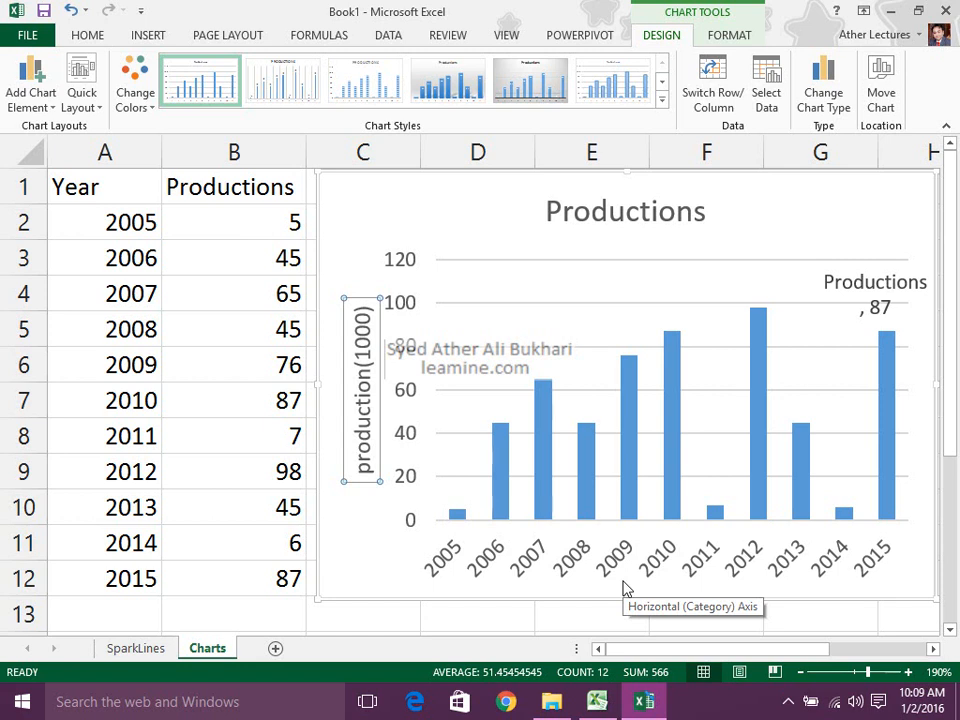
left_click(715, 45)
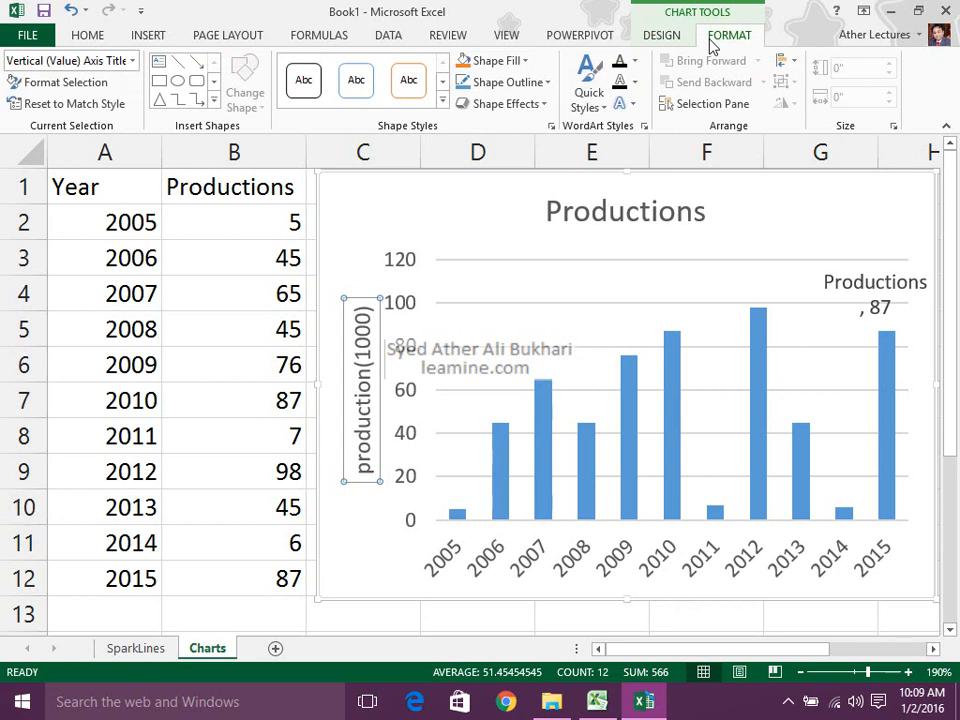
left_click(680, 40)
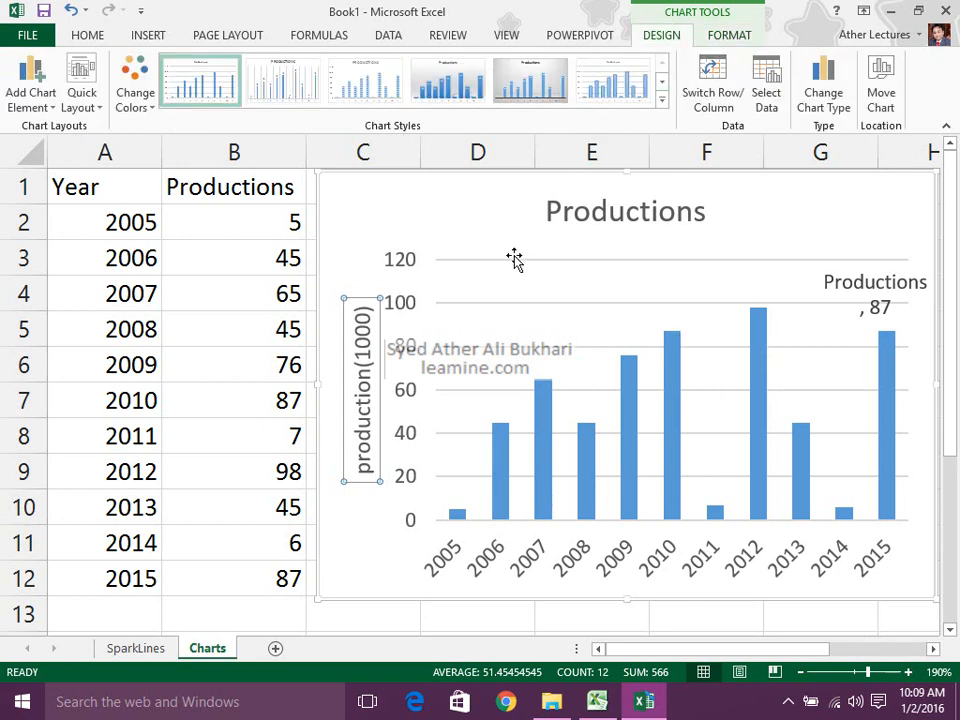
Step: Move the chart sideways so it starts over column B, and open its list of chart elements
left_click_drag(445, 198, 313, 194)
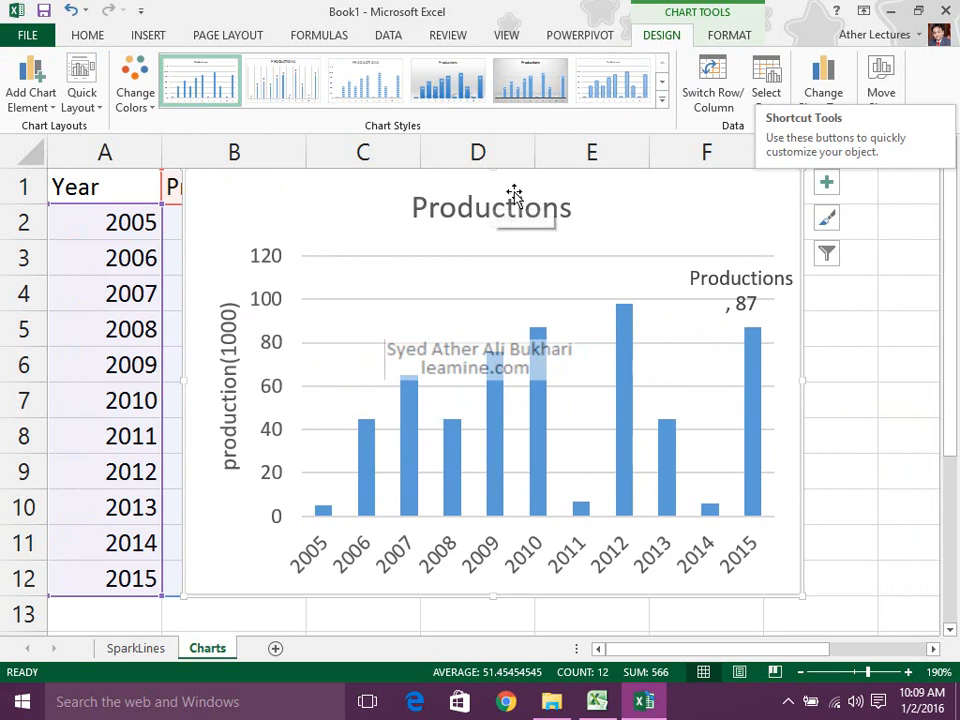
left_click(827, 185)
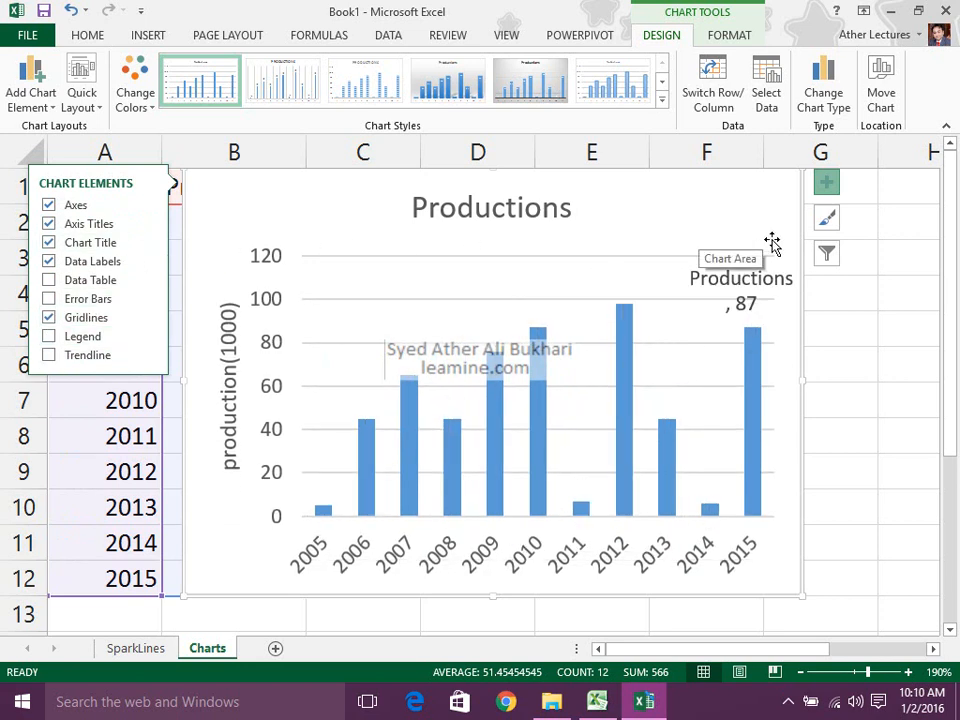
Step: Preview the available chart styles and apply the last one in the list to the production chart
left_click(832, 226)
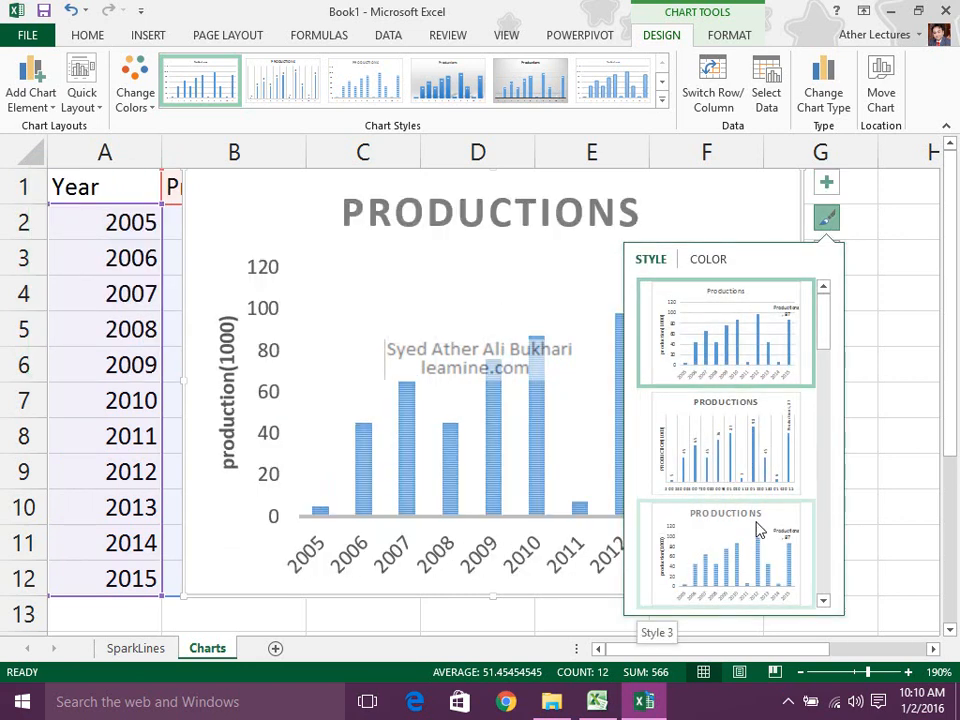
left_click(823, 600)
left_click(823, 600)
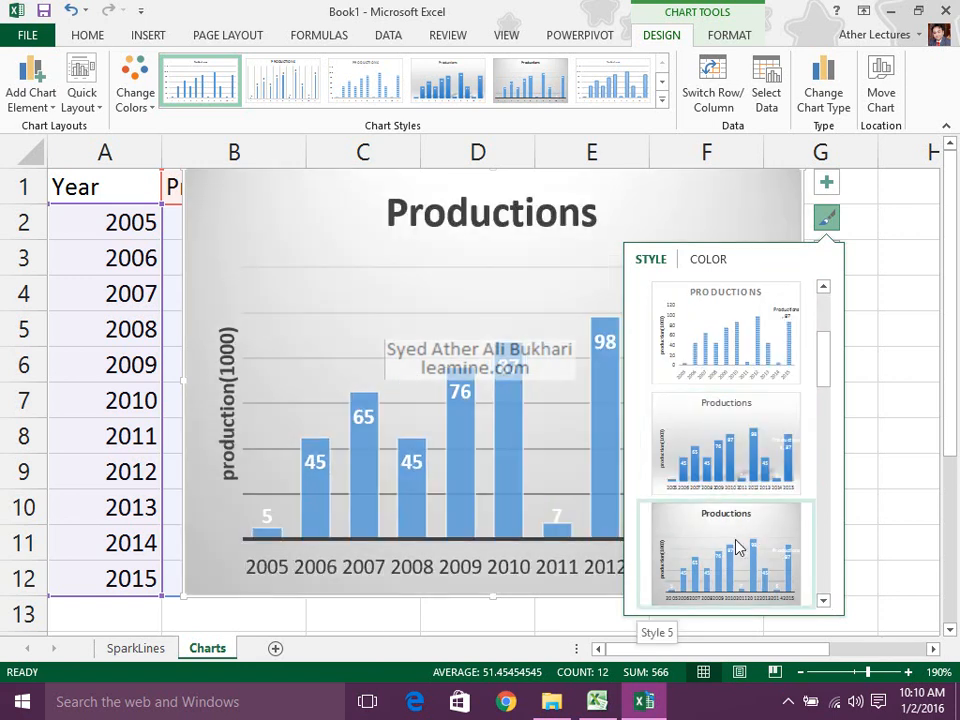
left_click(661, 102)
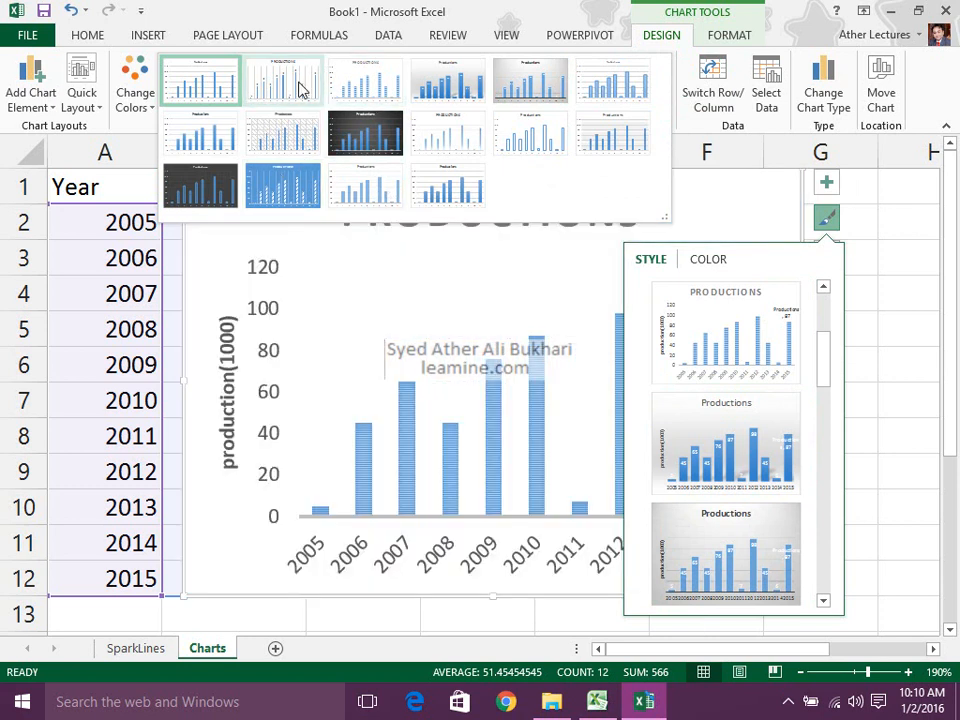
mouse_move(822, 372)
left_mouse_down()
mouse_move(822, 407)
mouse_move(825, 386)
left_mouse_up()
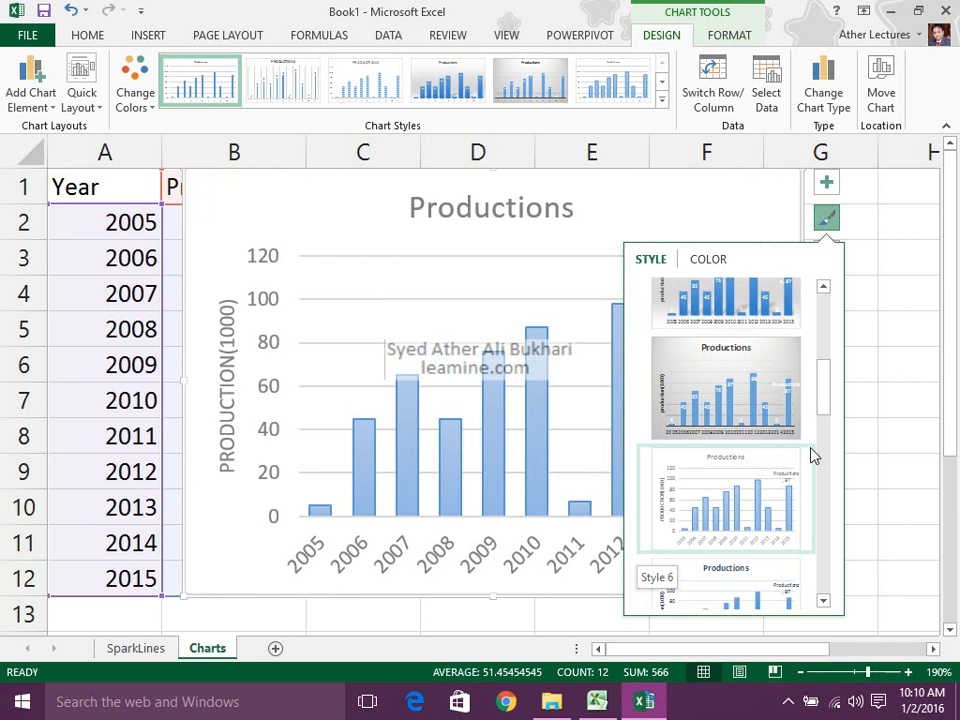
left_click_drag(829, 407, 826, 440)
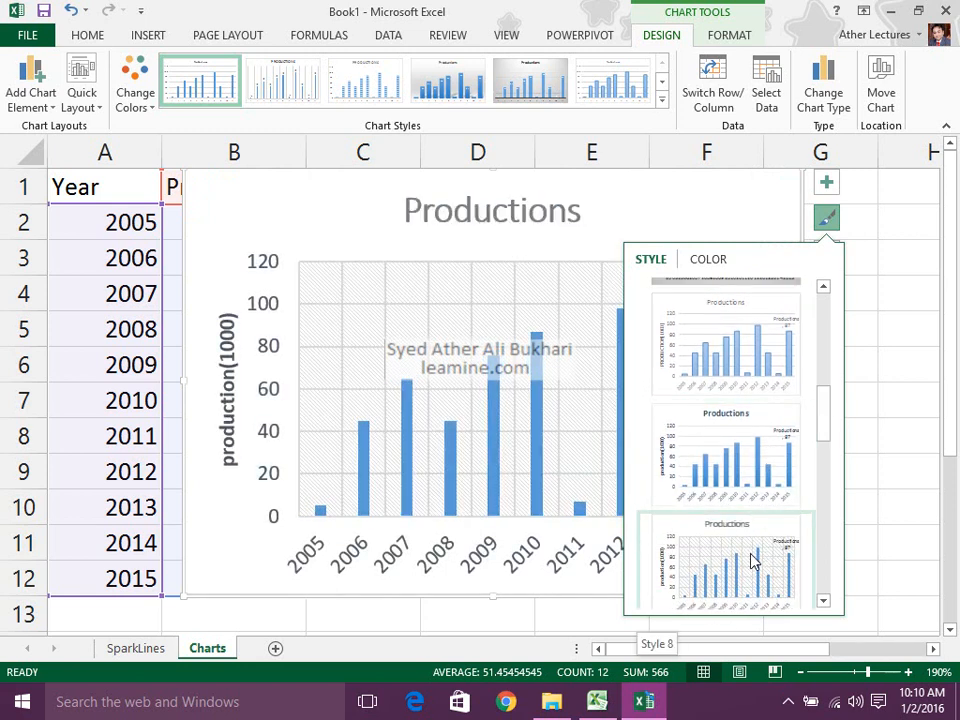
left_click(822, 602)
left_click(822, 602)
left_click(822, 602)
left_click(822, 602)
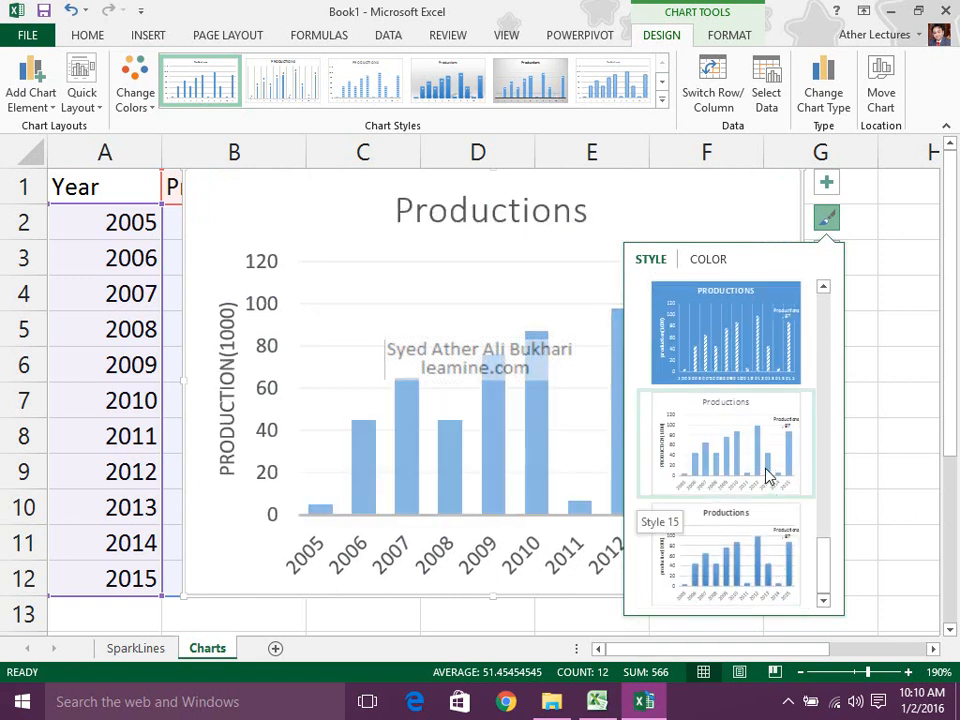
left_click(756, 568)
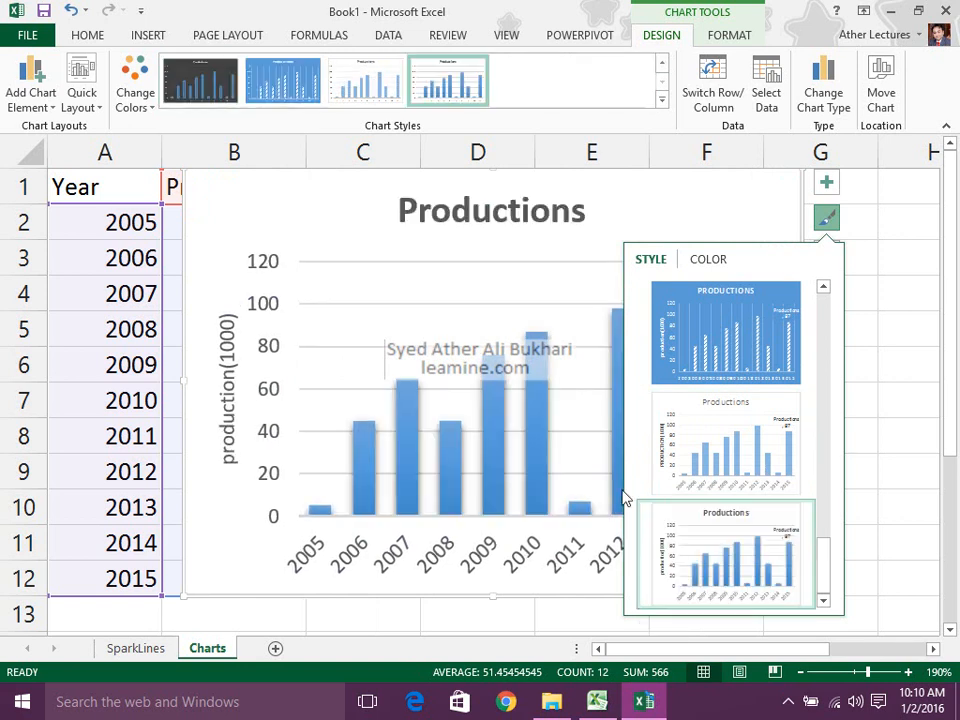
left_click(913, 302)
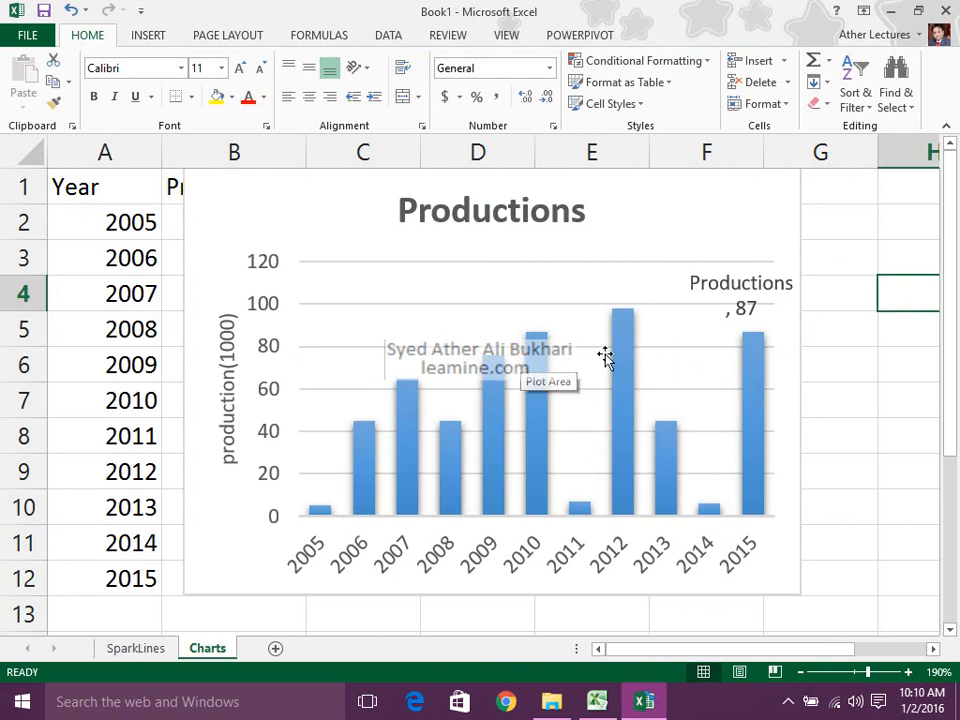
Step: Apply Style 5, with the grey gradient background and data labels inside the columns, to the production chart
left_click(746, 250)
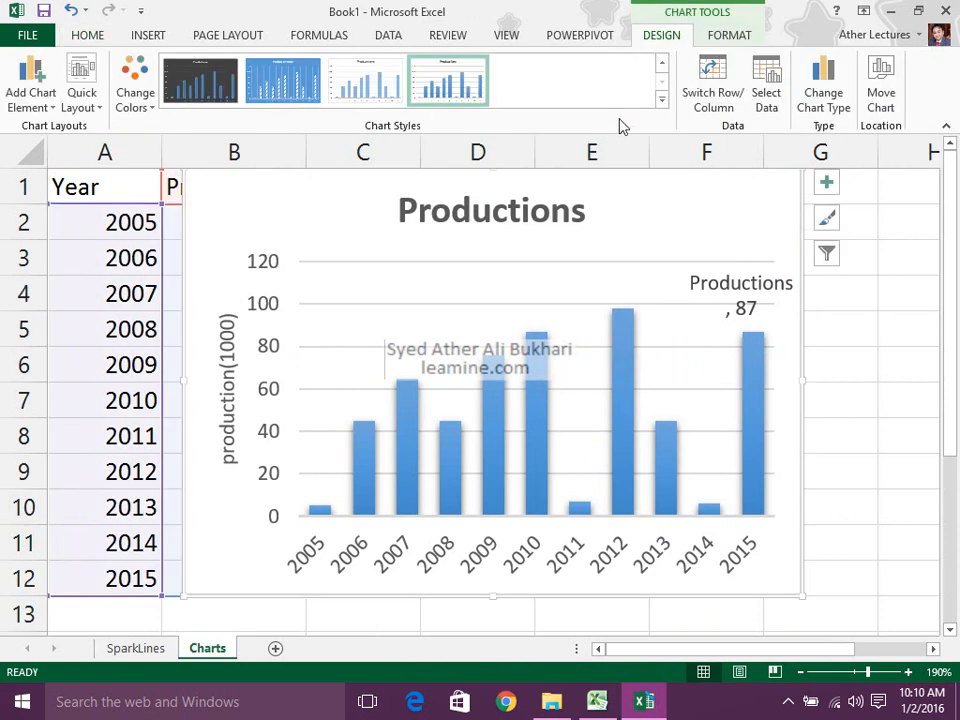
left_click(661, 100)
left_click(530, 92)
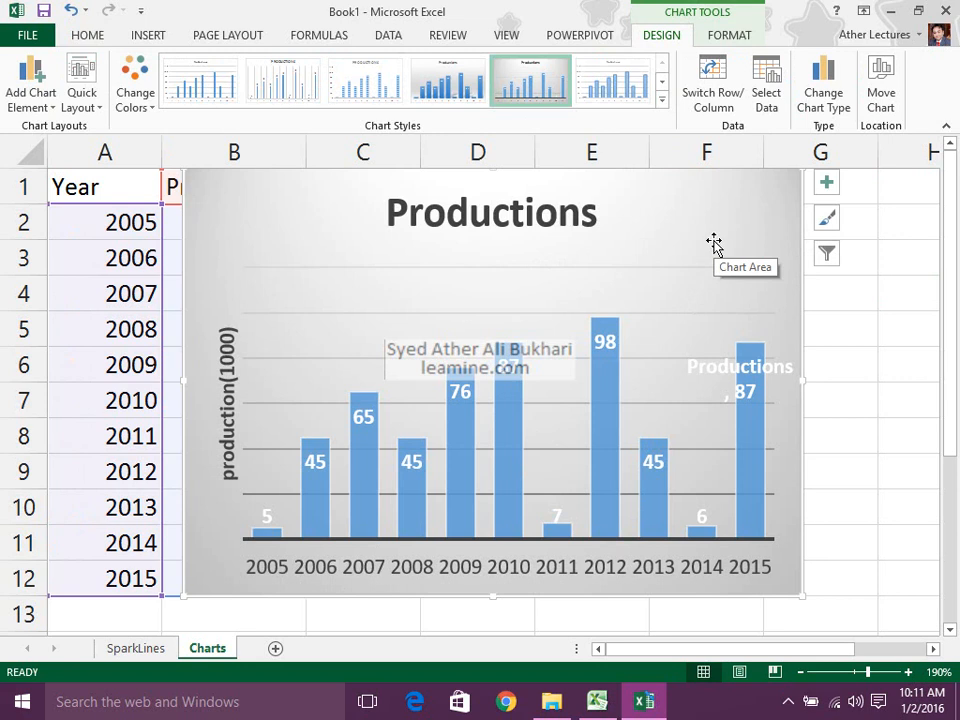
Step: Filter the chart's categories to show only the years 2005, 2010 and 2015
left_click(826, 256)
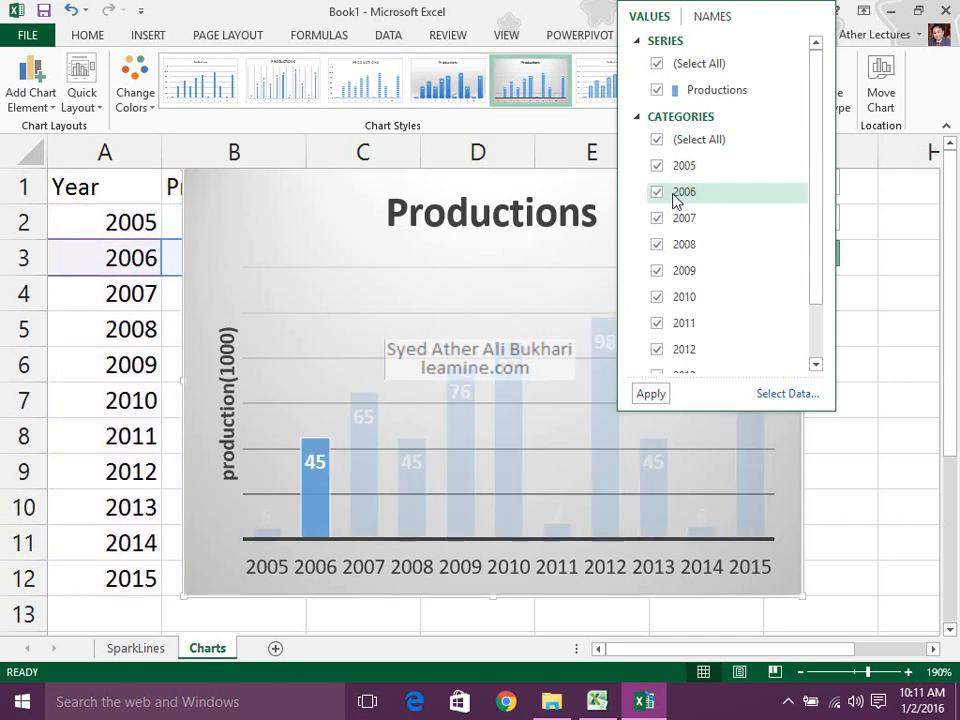
left_click(657, 139)
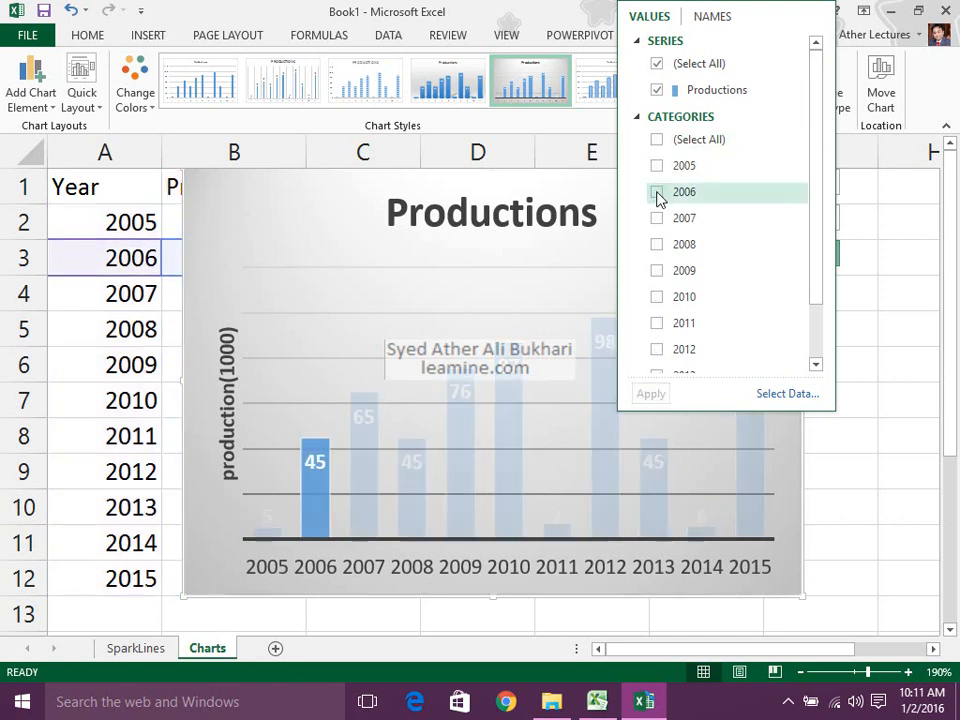
left_click(657, 168)
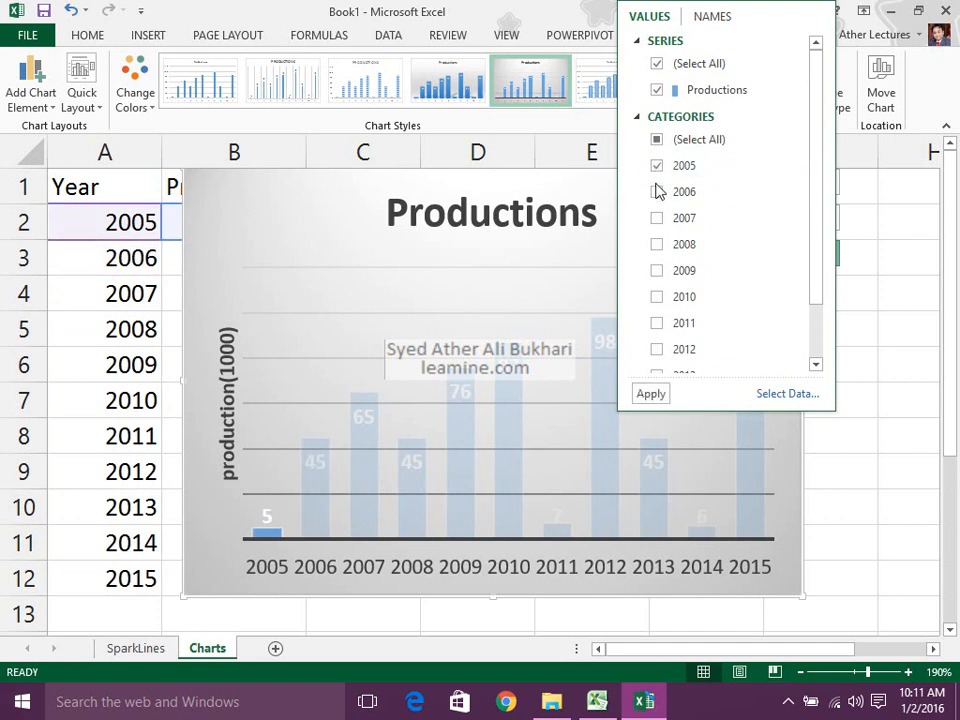
left_click(657, 300)
scroll(810, 326, "down", 2)
left_click(657, 360)
left_click(660, 395)
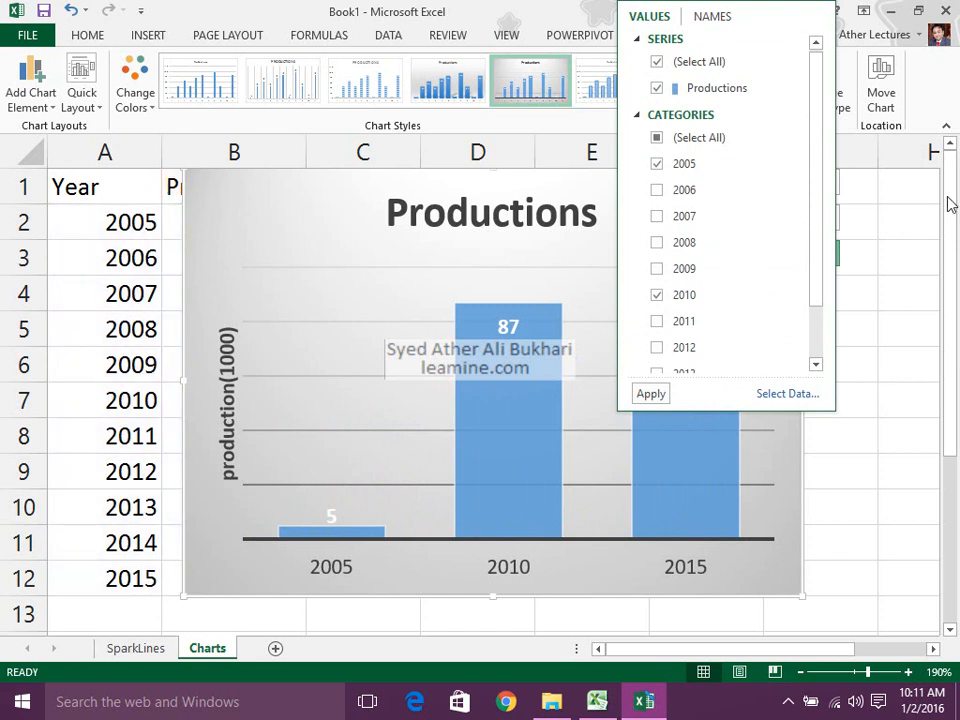
left_click(917, 290)
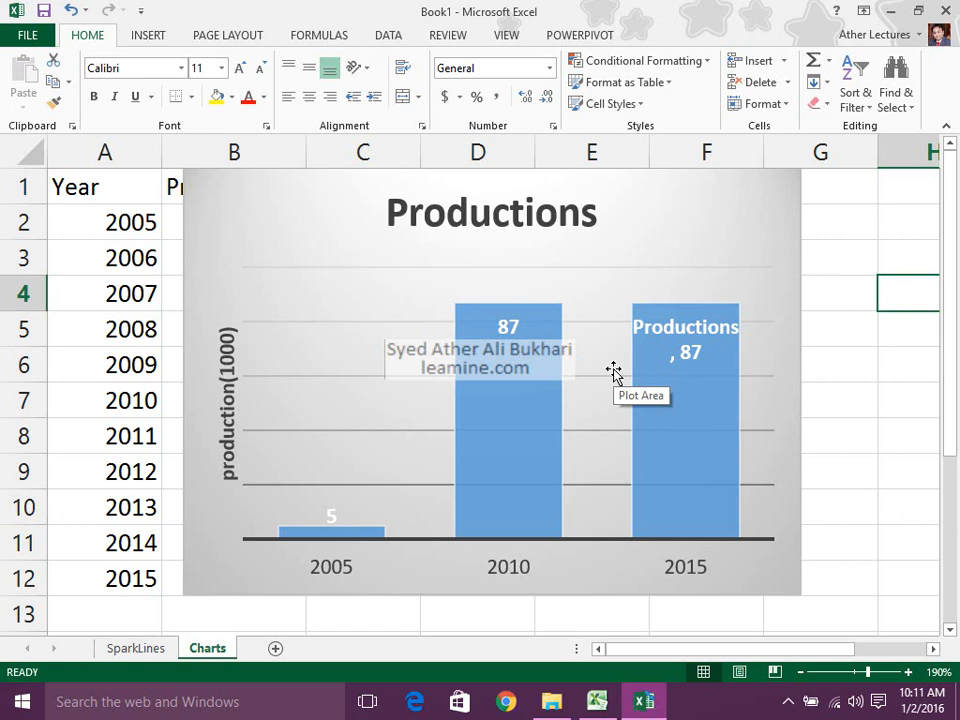
Step: Restore all year categories through the chart filter, and check the chart's data source settings without changing them
left_click(639, 197)
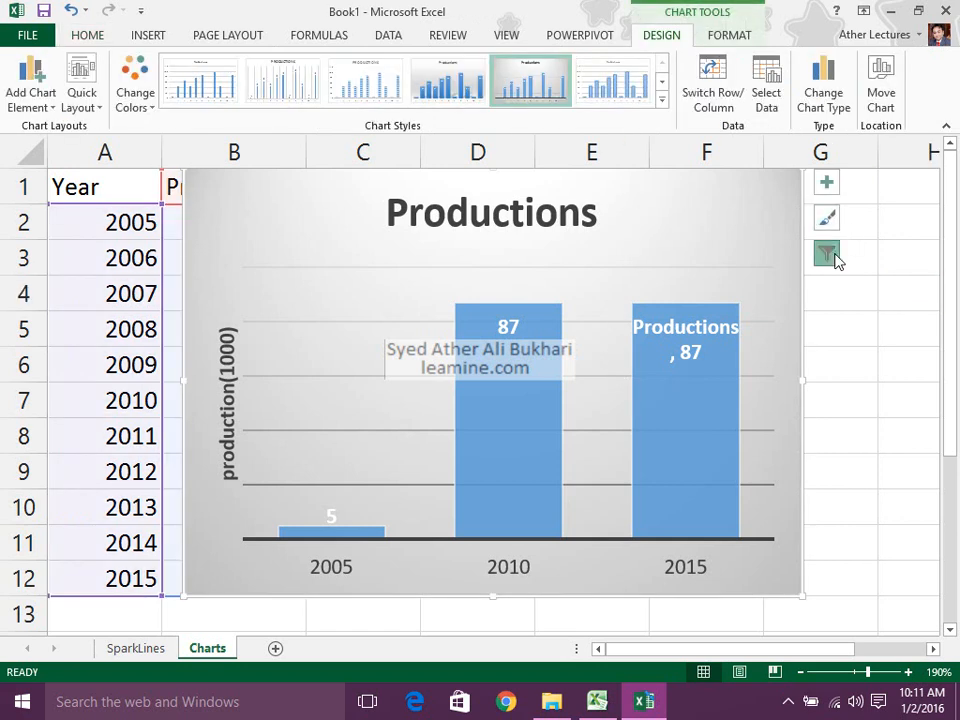
left_click(828, 256)
left_click(657, 142)
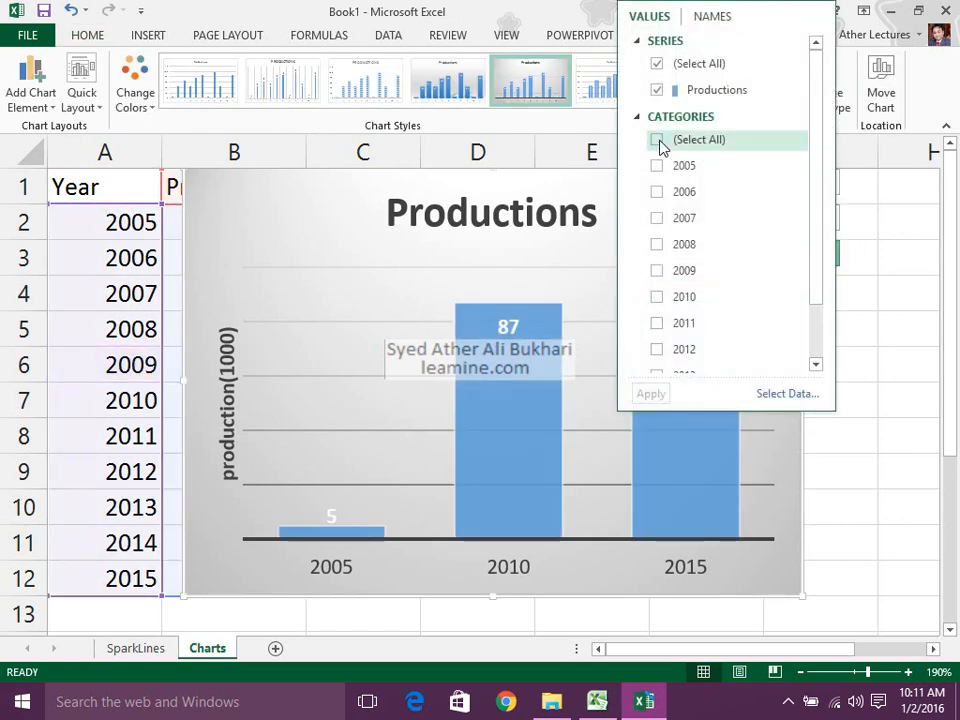
left_click(658, 143)
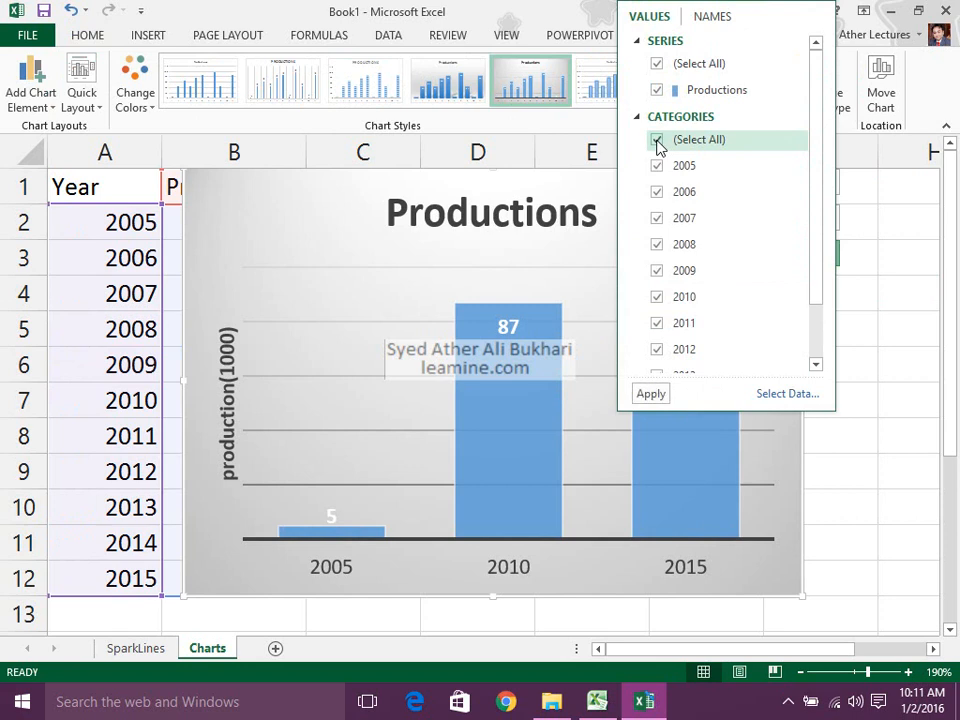
left_click(652, 396)
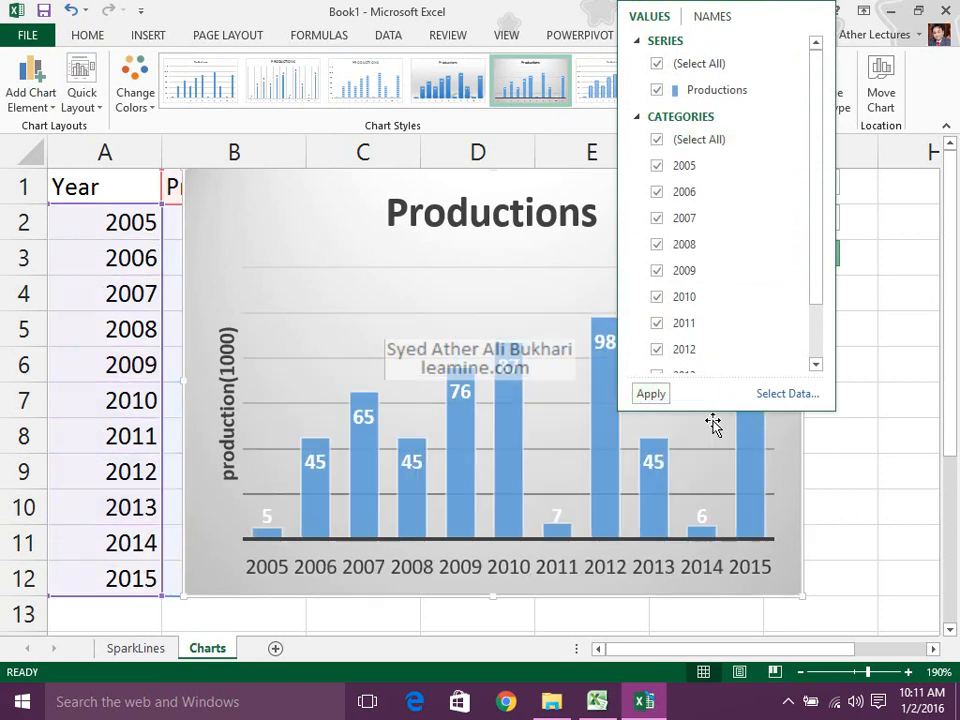
left_click(790, 396)
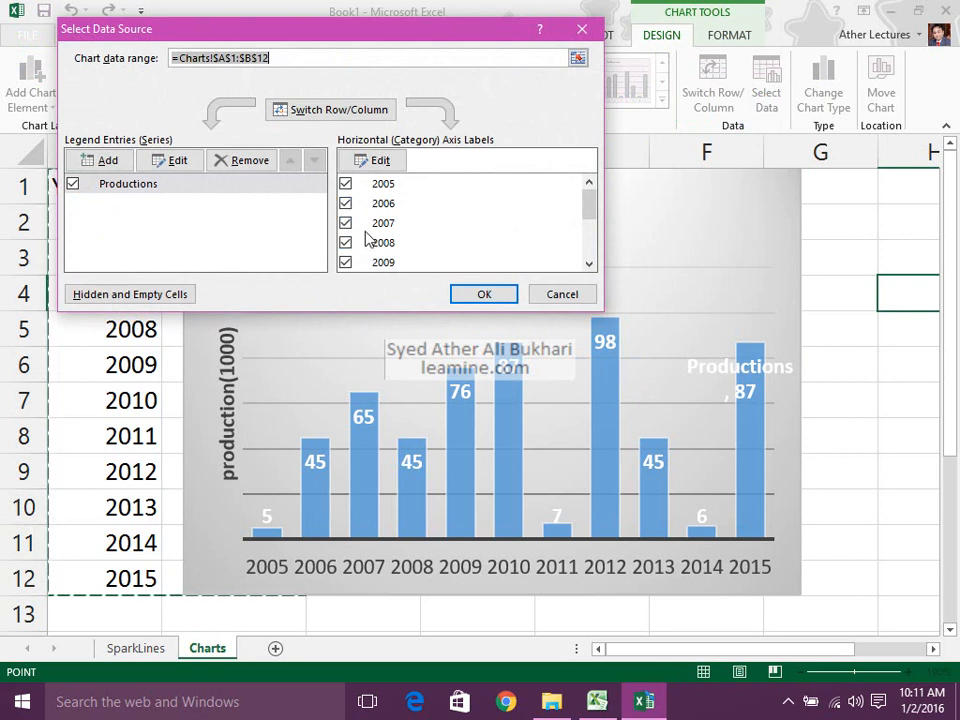
left_click(566, 294)
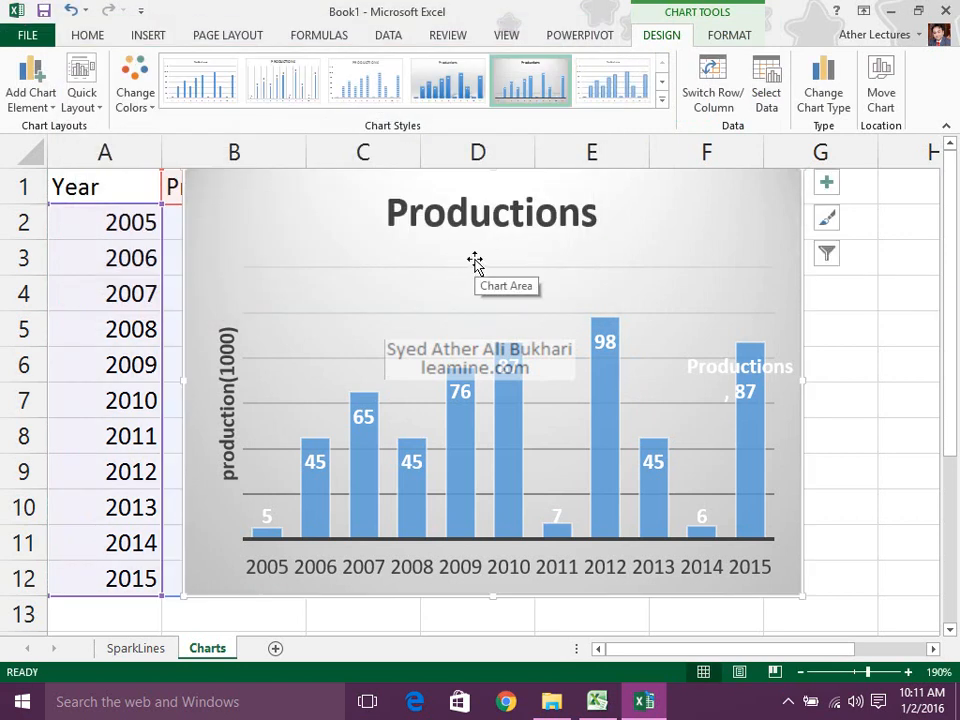
Step: Explore selecting individual chart elements for formatting: the chart title, the vertical axis major gridlines and the Productions series
left_click(416, 212)
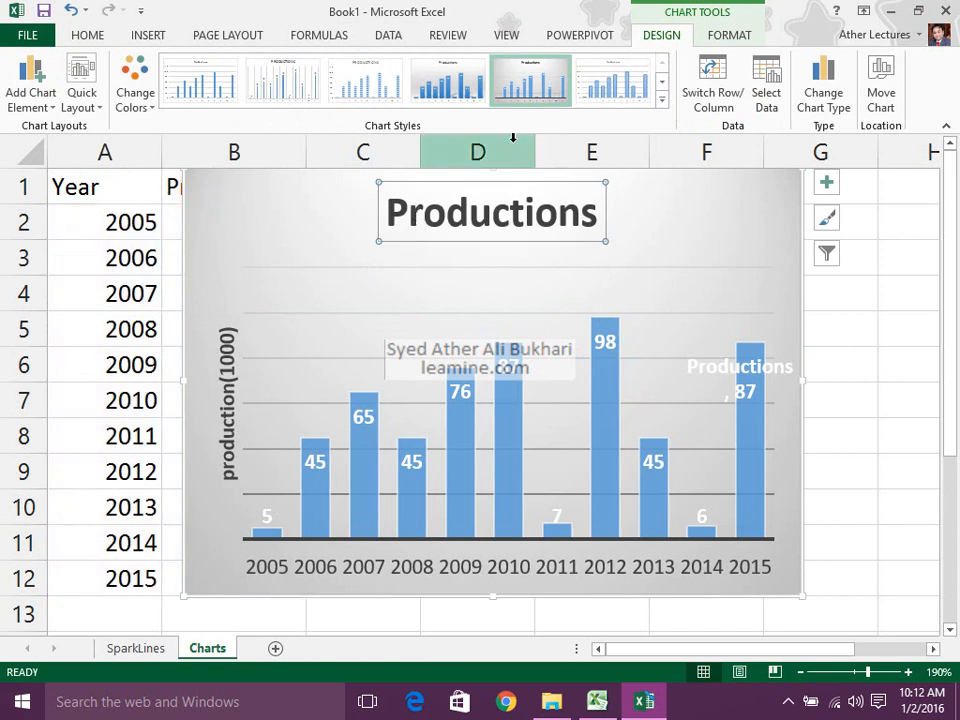
left_click(710, 35)
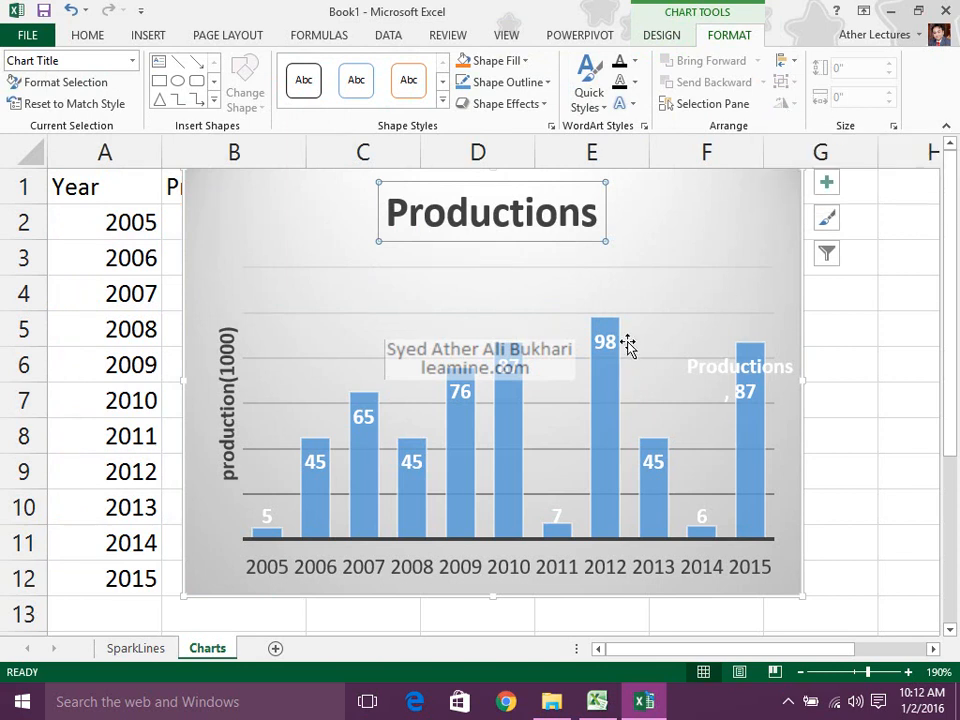
left_click(615, 420)
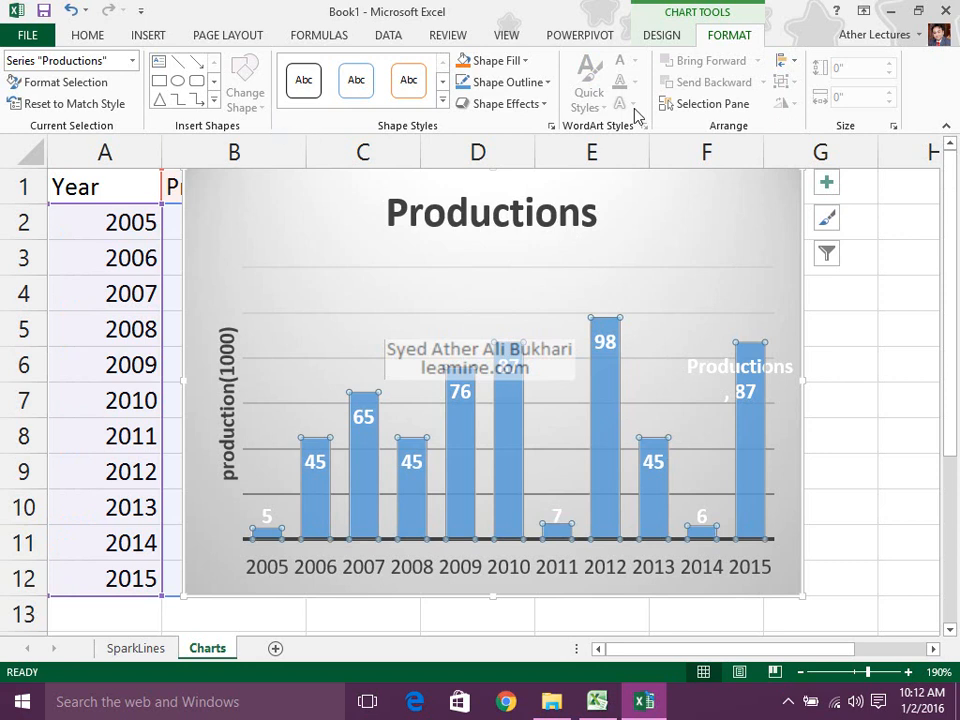
left_click(474, 220)
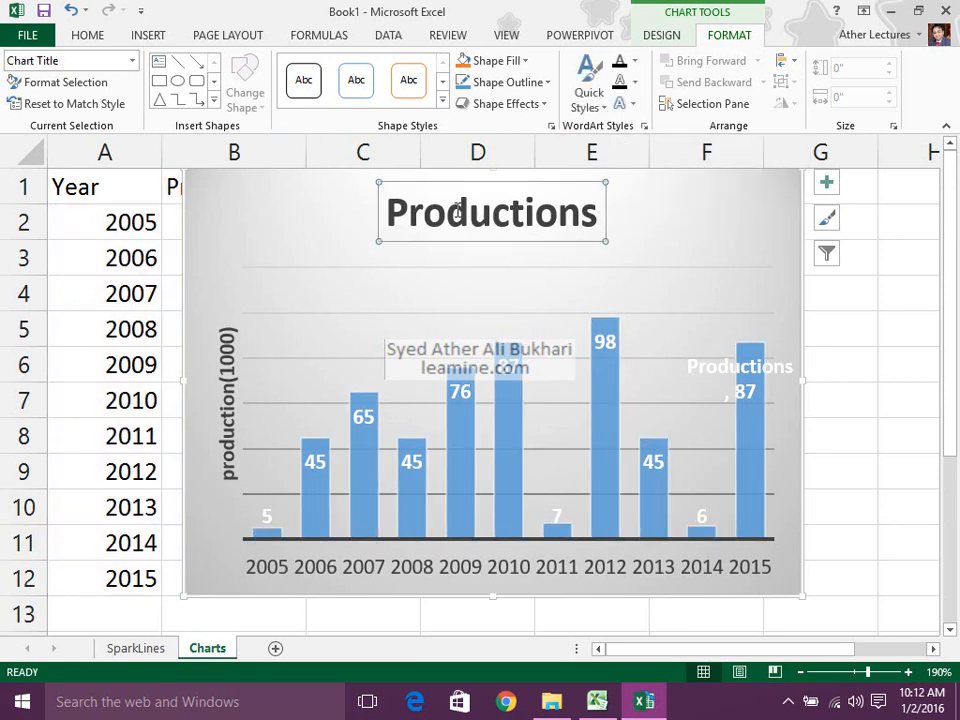
left_click(77, 60)
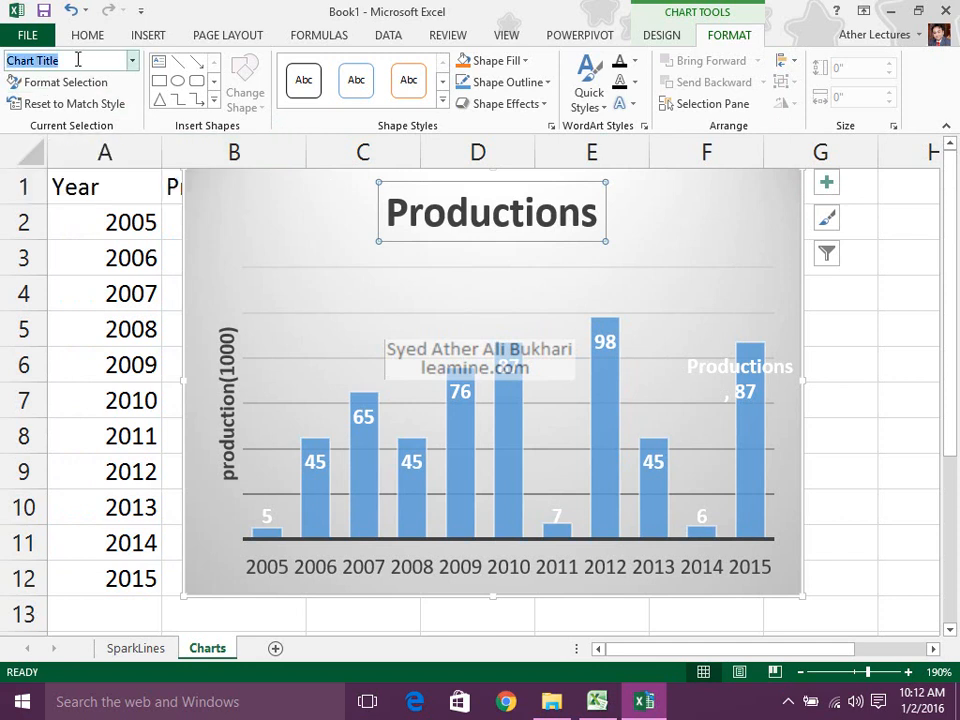
left_click(132, 61)
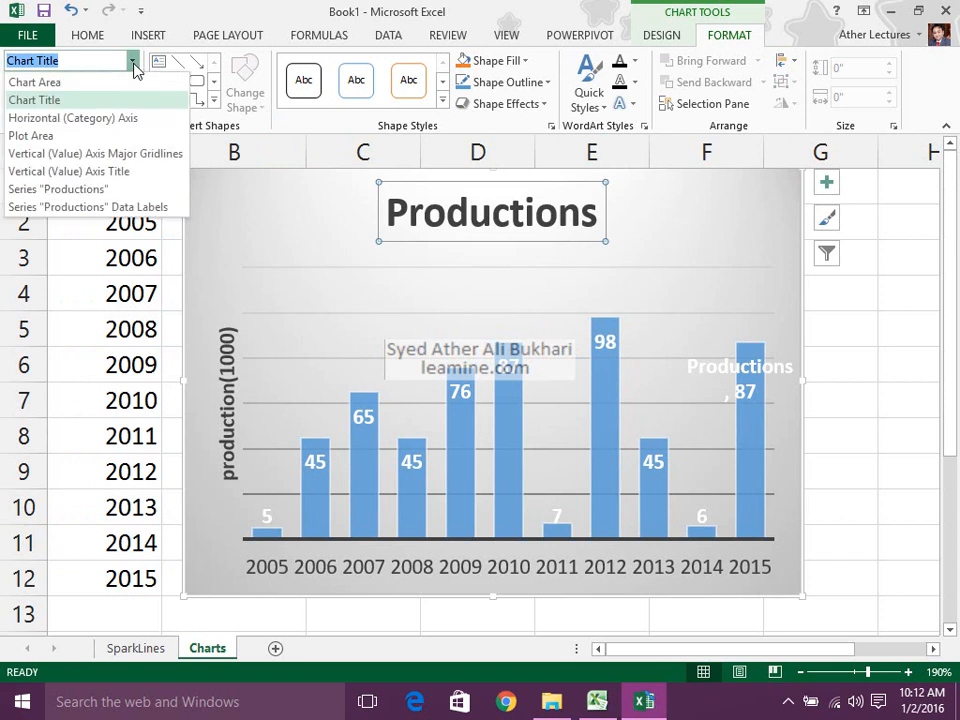
left_click(124, 155)
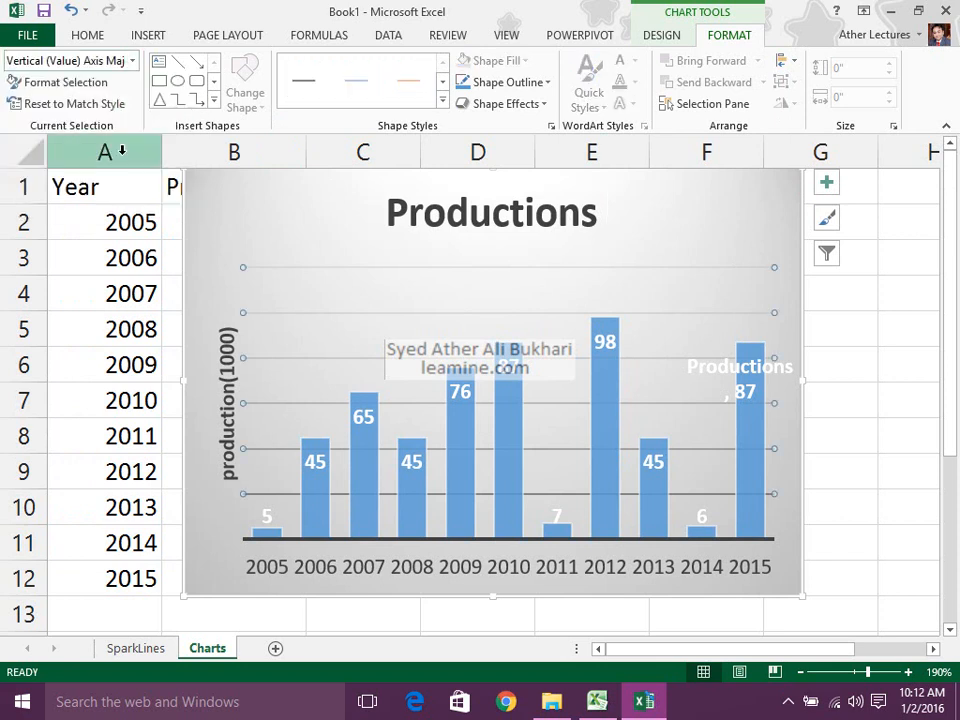
left_click(132, 61)
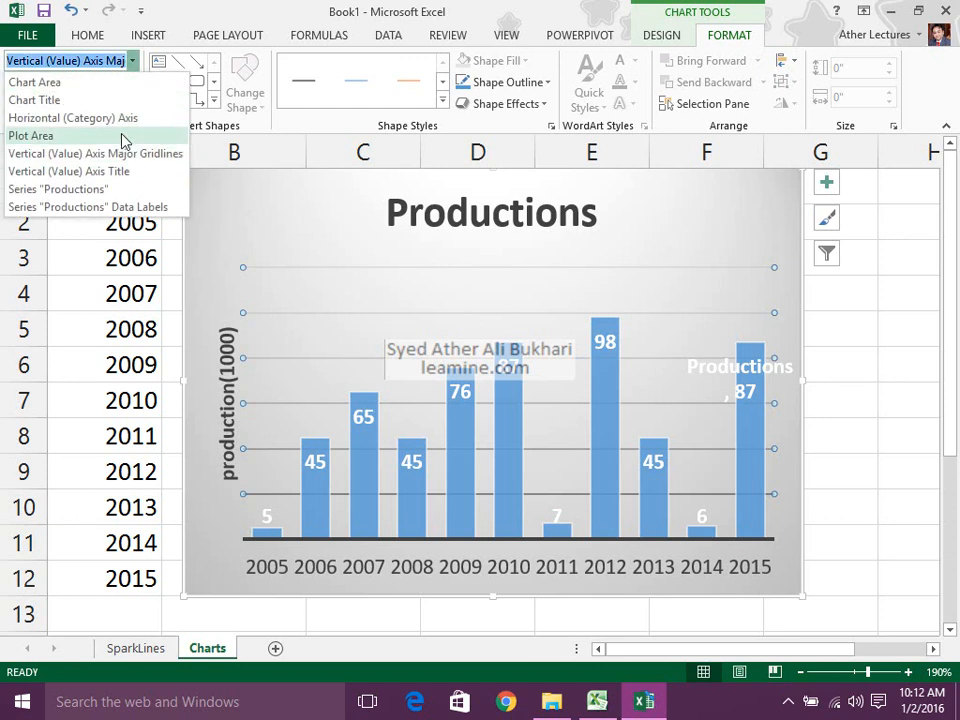
left_click(121, 188)
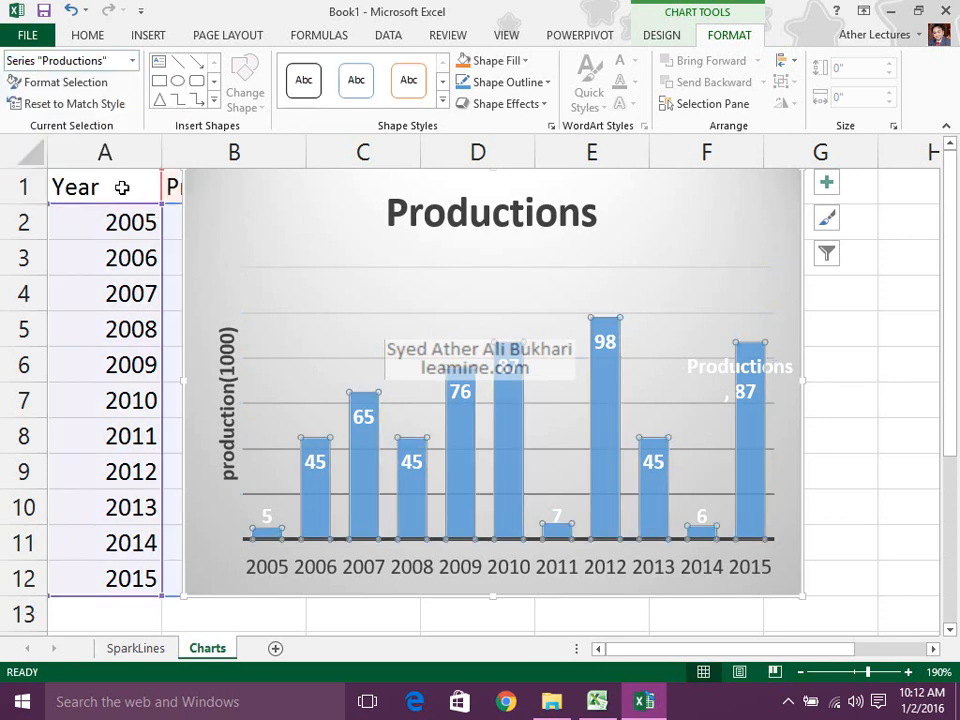
Step: Preview the preset and 3-D rotation shape effects on the chart area
left_click(214, 222)
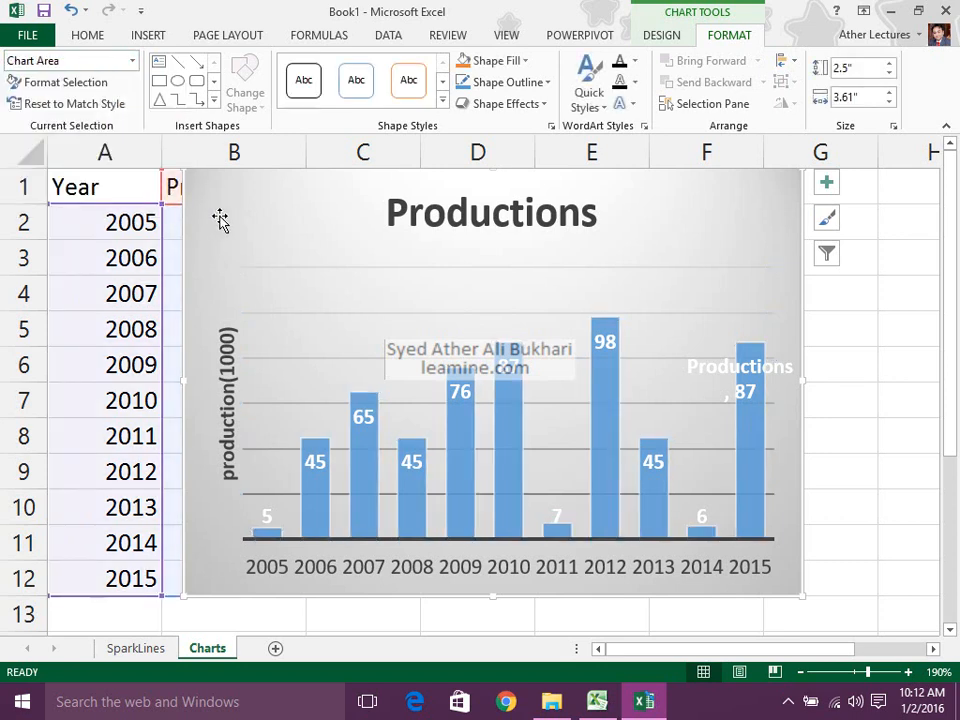
left_click(545, 104)
mouse_move(578, 138)
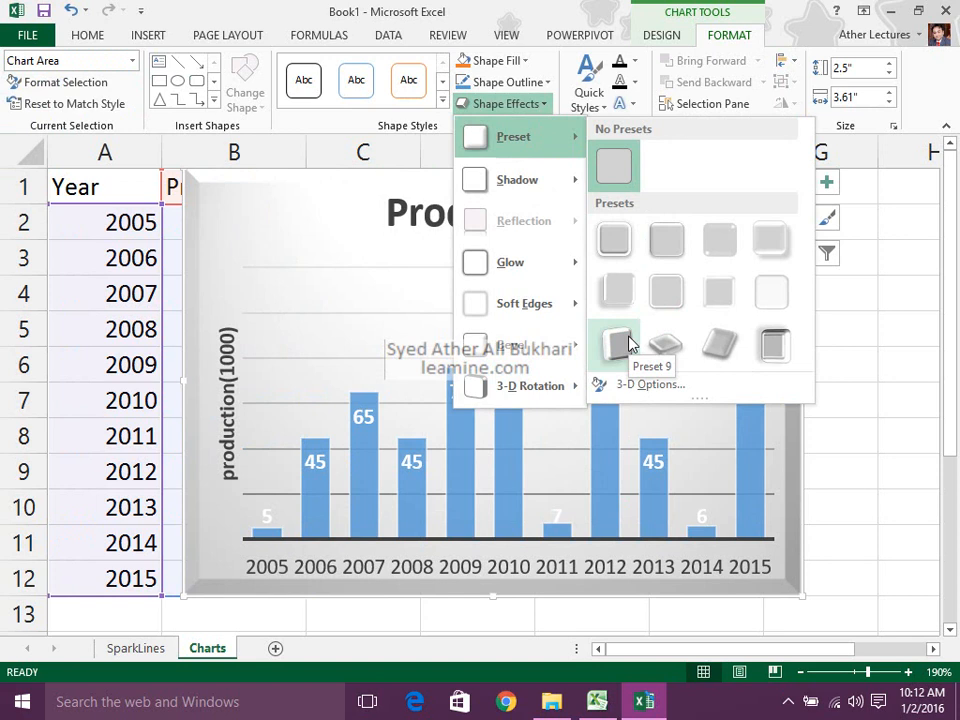
mouse_move(530, 385)
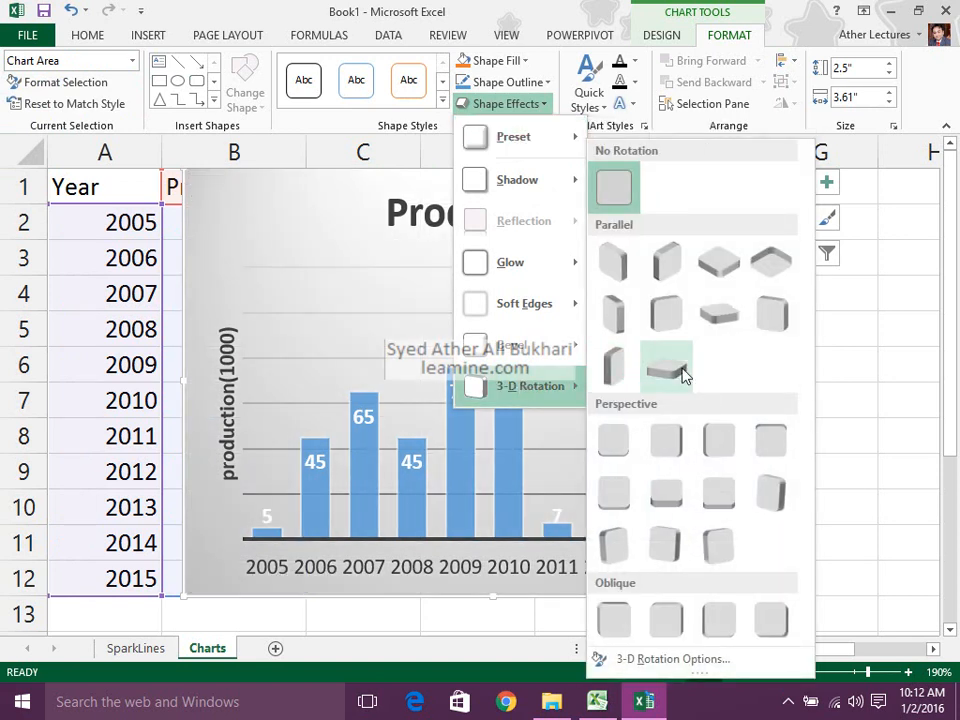
Step: Apply a glossy bevelled preset shape effect to the columns of the Productions series
left_click(362, 405)
left_click(363, 404)
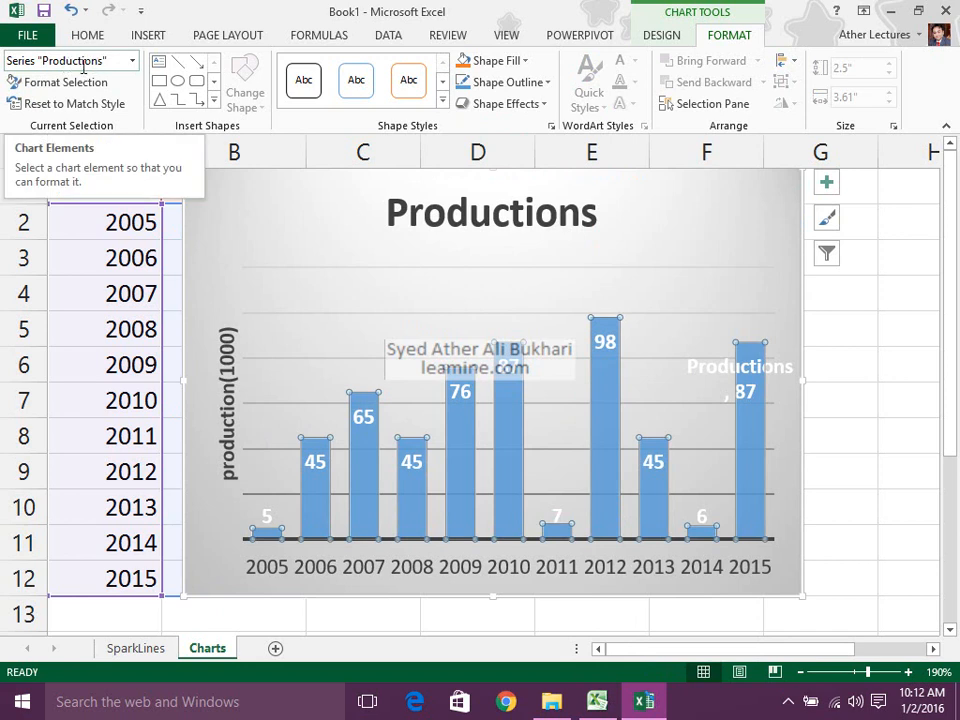
left_click(544, 103)
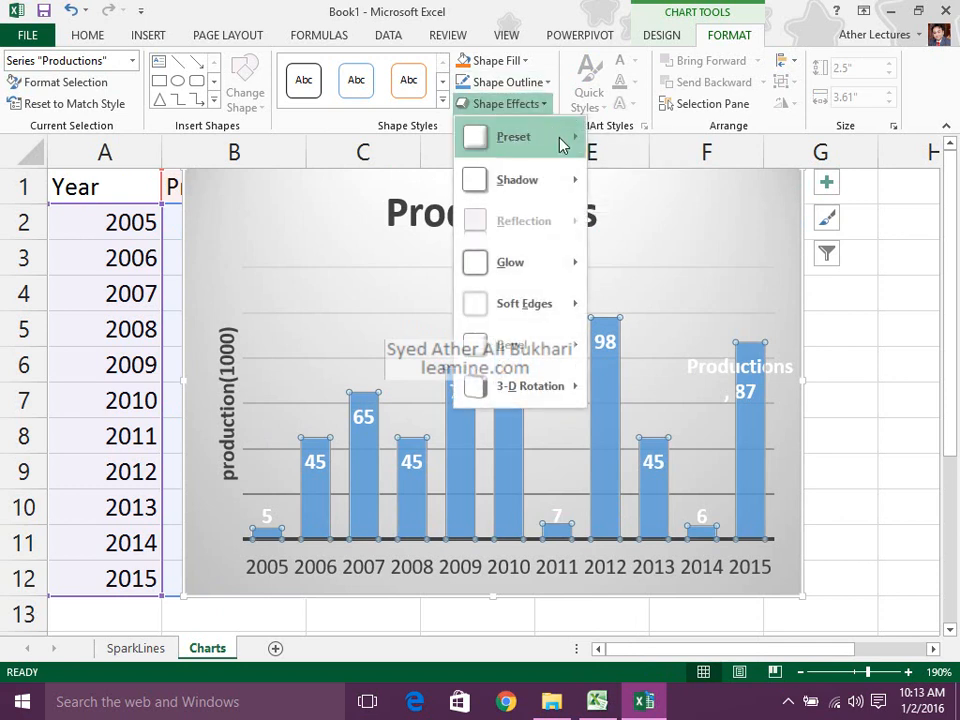
mouse_move(564, 157)
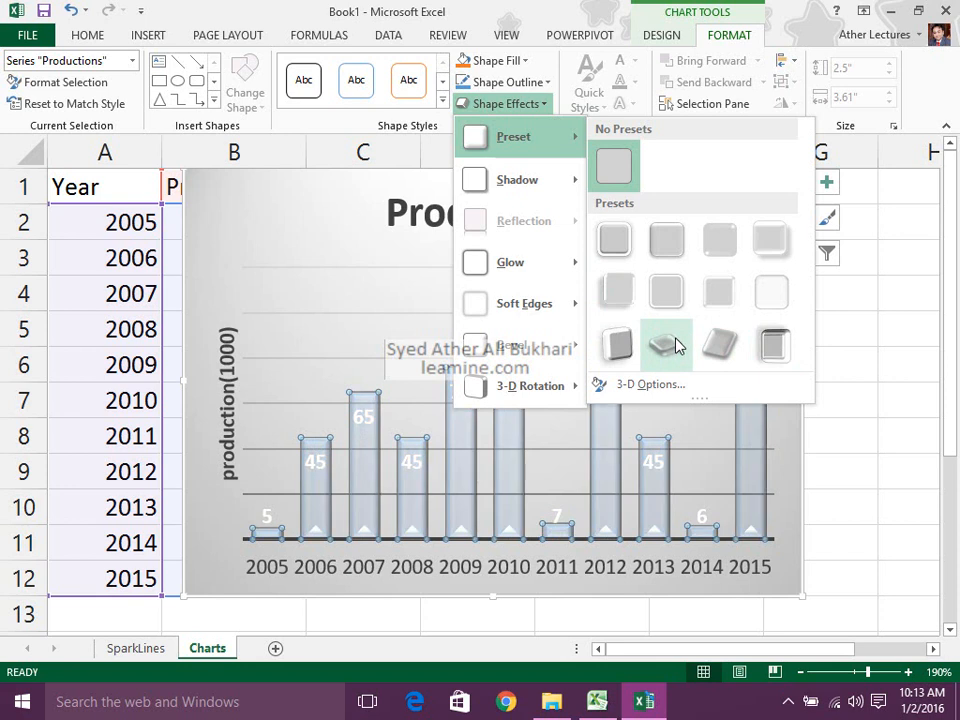
left_click(630, 302)
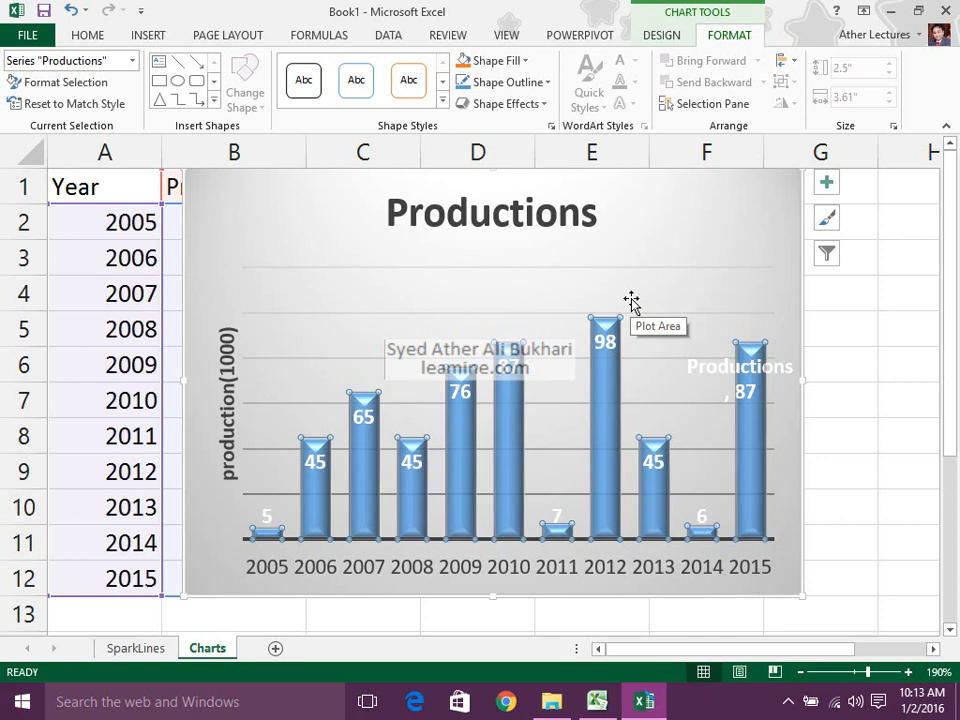
Step: Move the whole chart slightly down and to the right on the sheet
key("space")
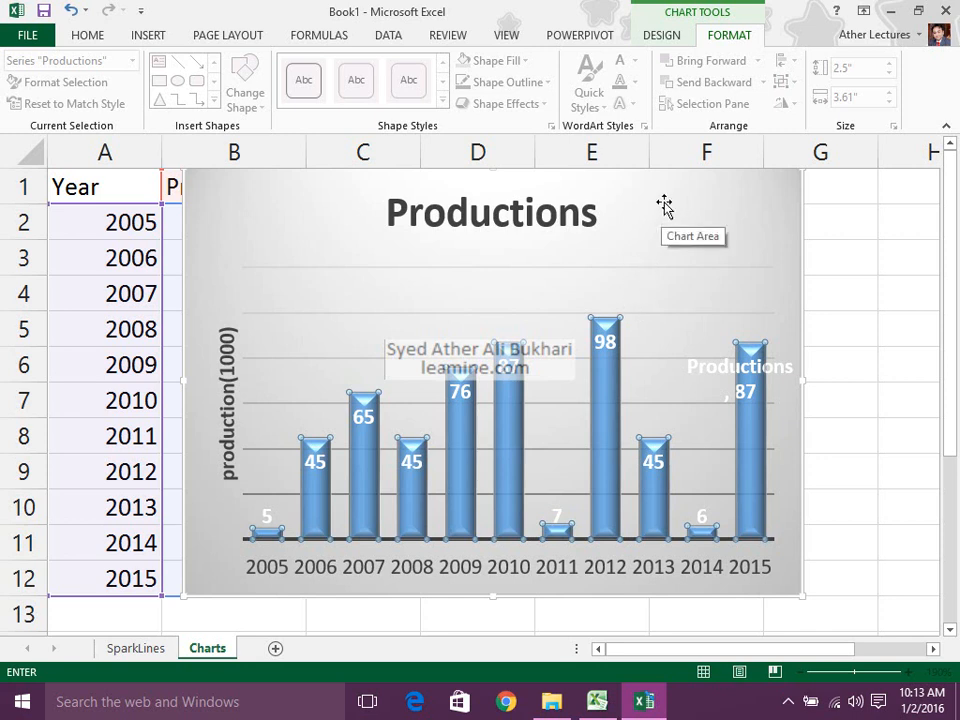
left_click_drag(664, 205, 668, 211)
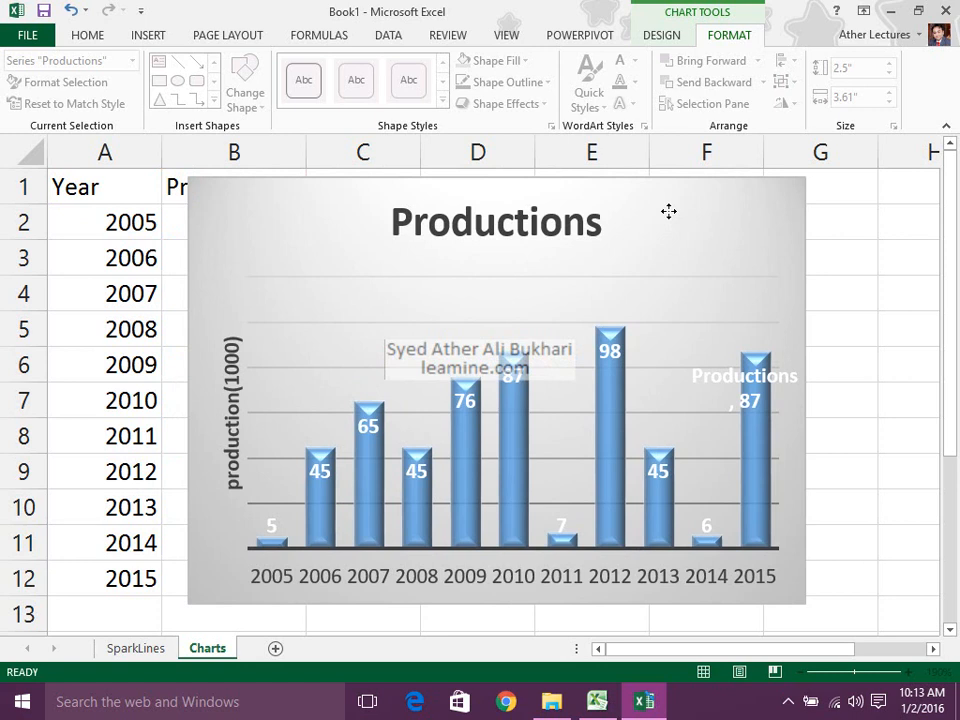
left_click(668, 212)
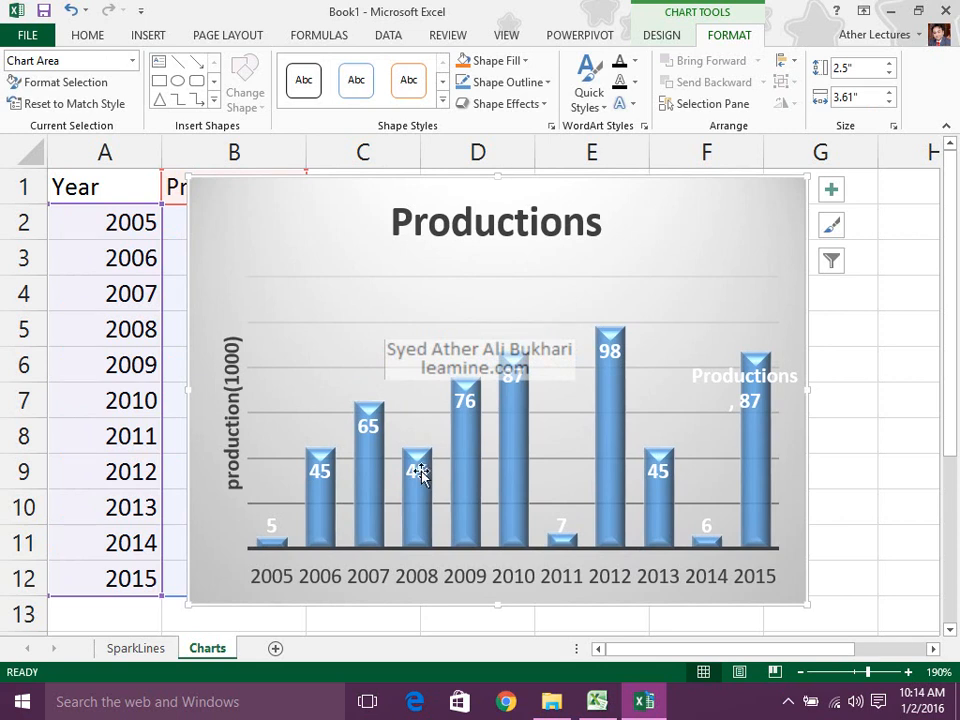
Step: Open the formatting settings of the chart's horizontal year axis and set its axis type to Date axis
left_click(436, 585)
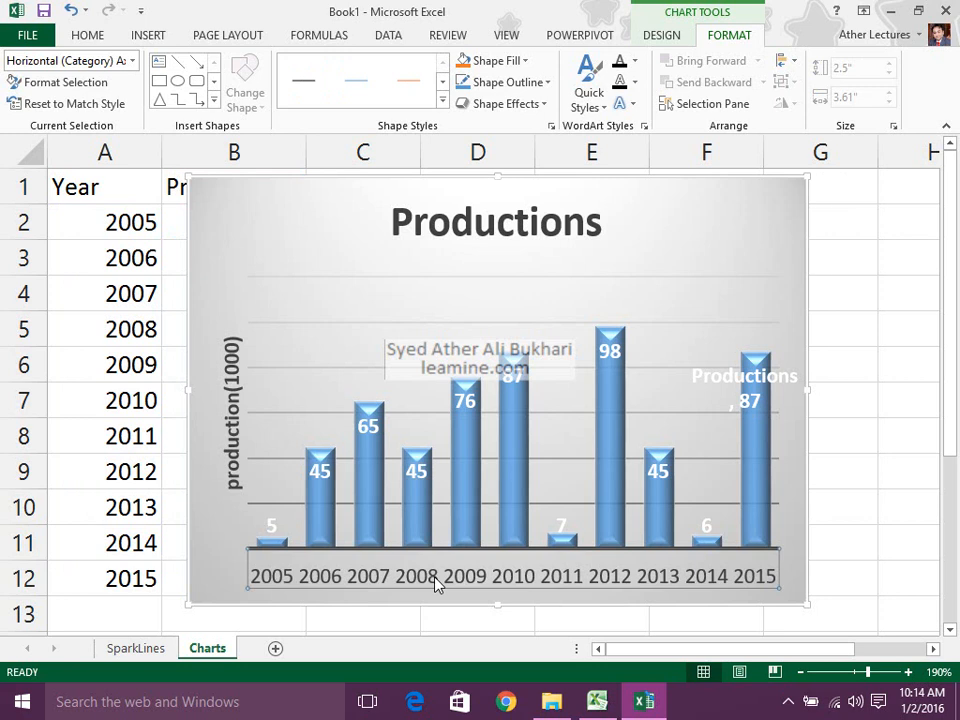
double_click(436, 585)
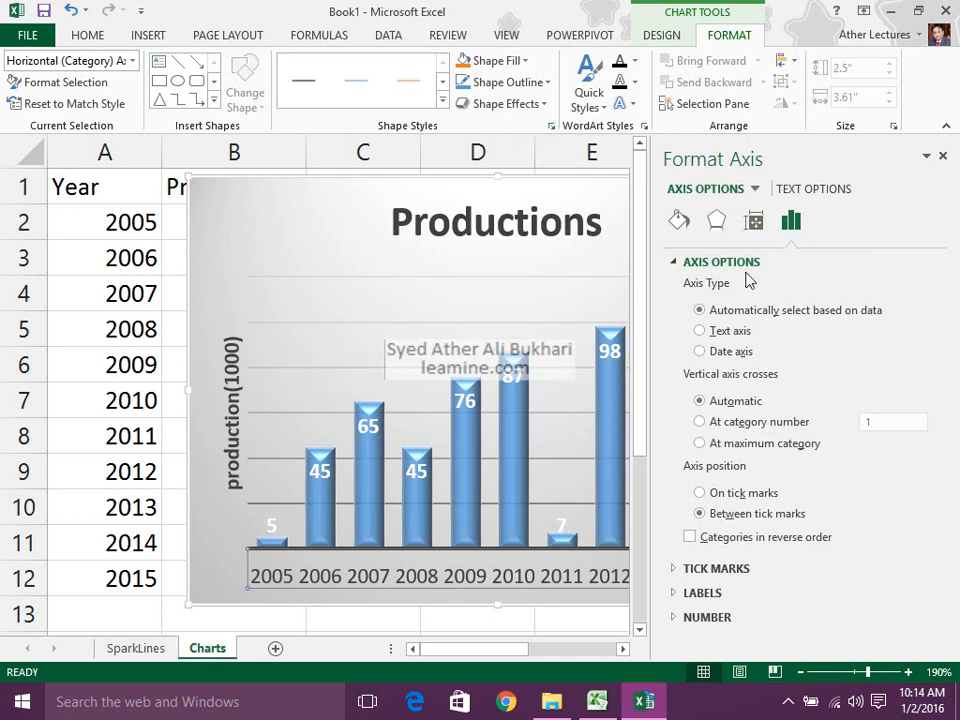
left_click(686, 264)
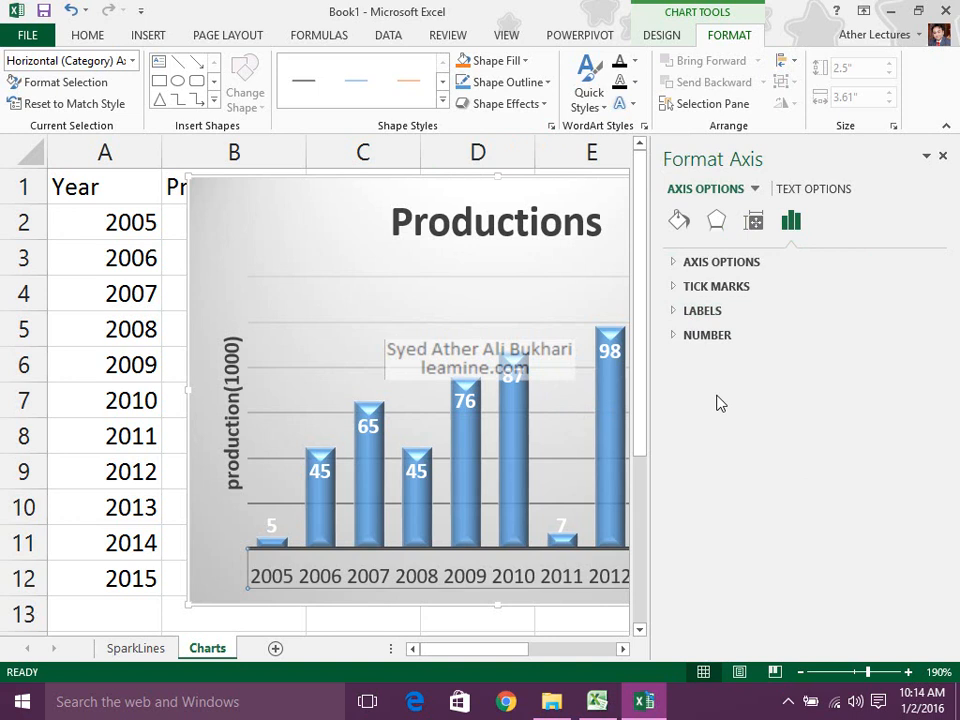
left_click(714, 263)
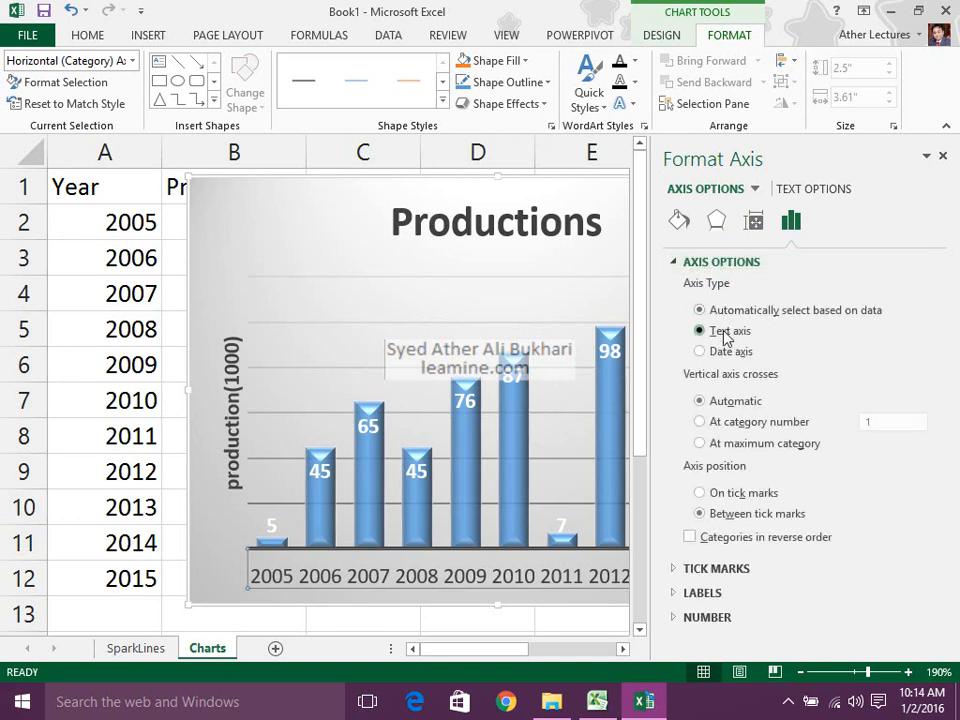
left_click(714, 352)
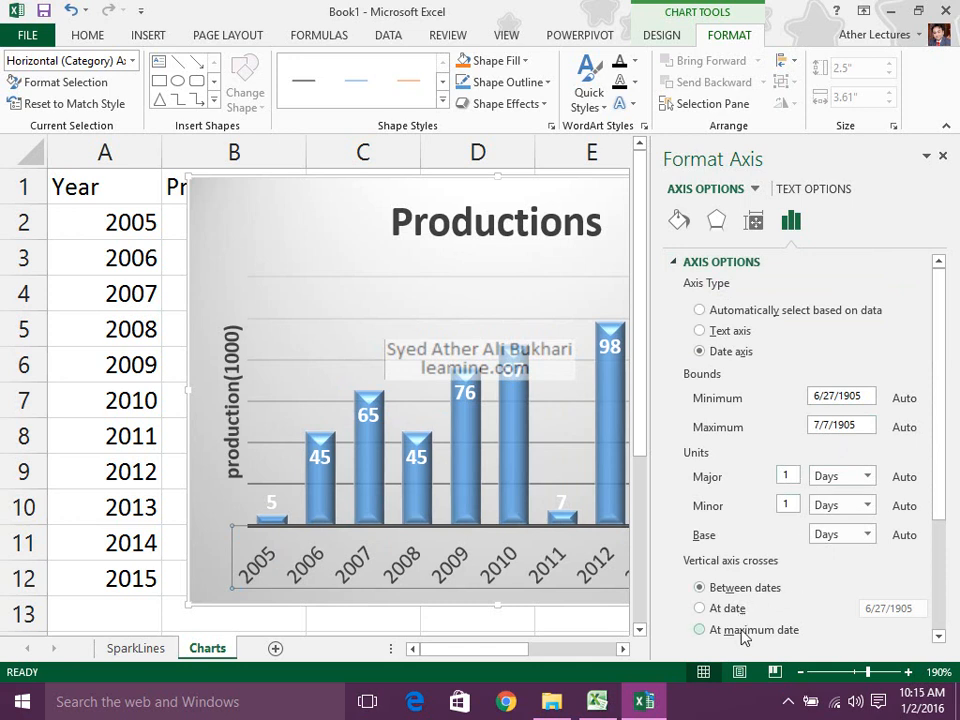
left_click(678, 264)
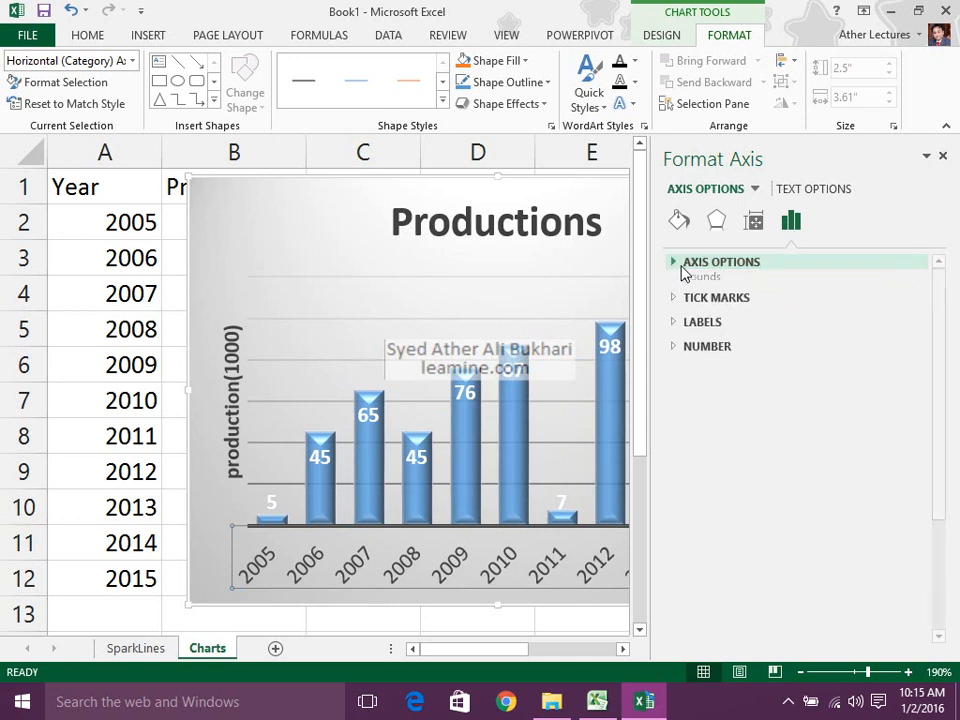
Step: Try the Inside, Outside and Cross major tick mark types on the horizontal axis
left_click(680, 288)
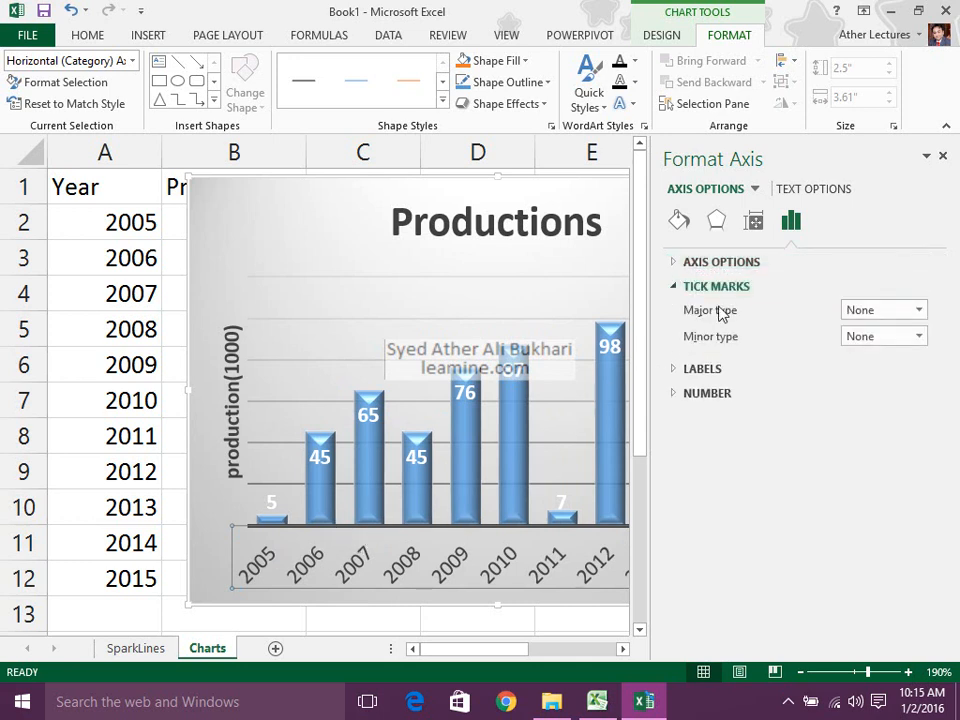
left_click(879, 313)
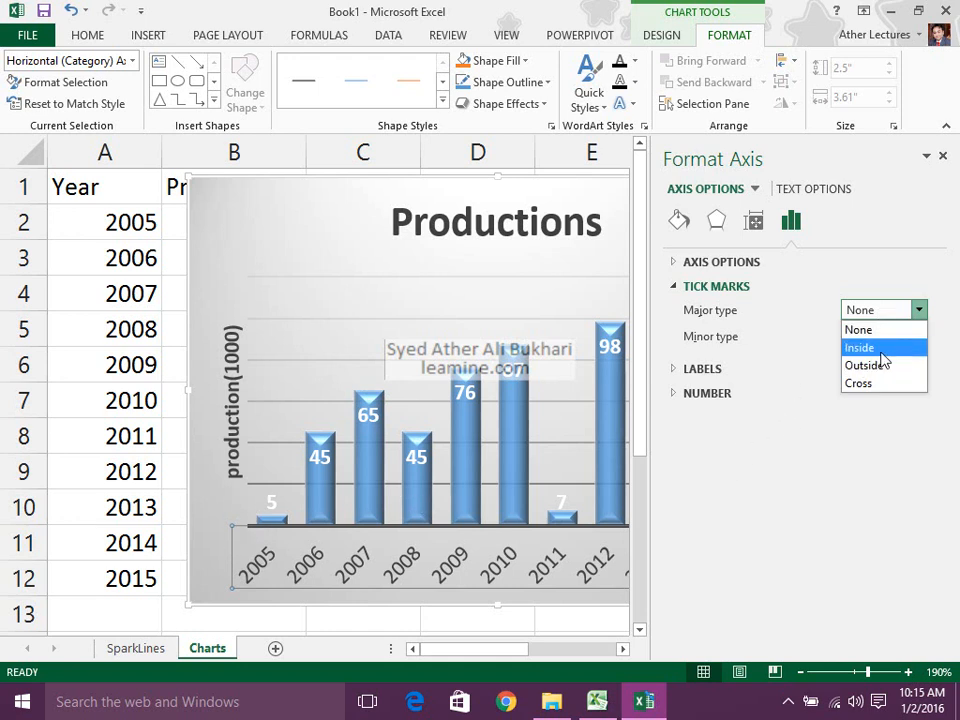
left_click(860, 347)
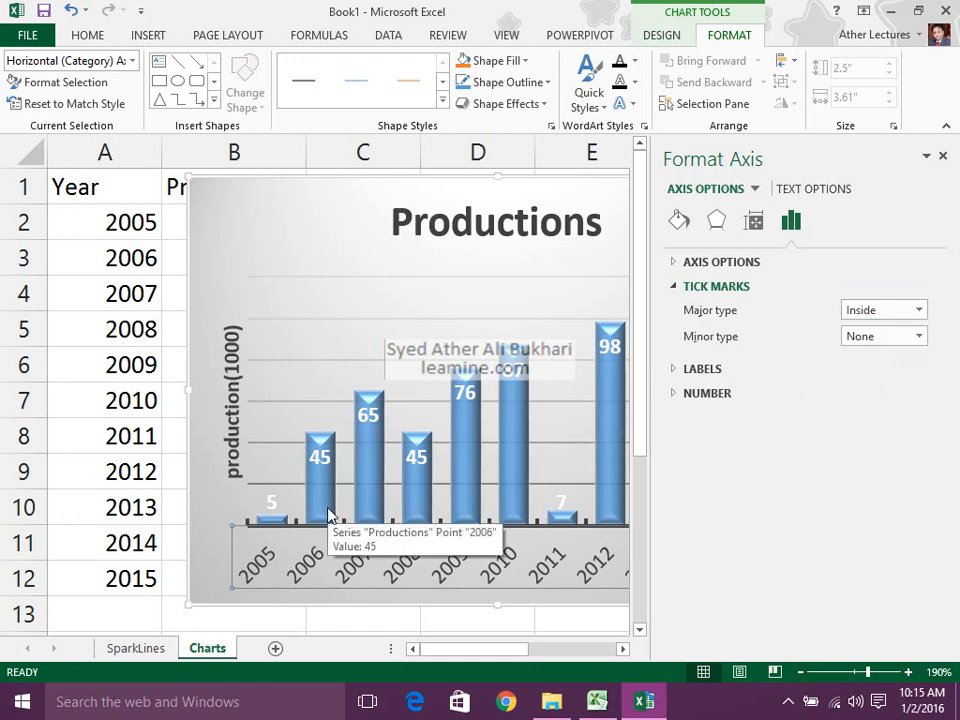
left_click(857, 311)
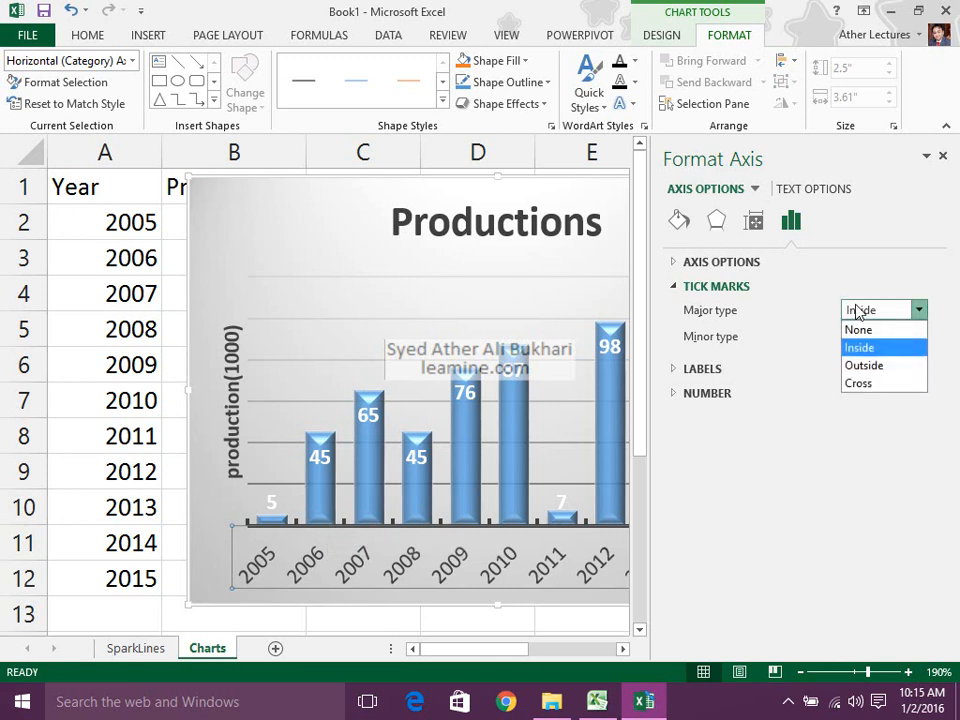
left_click(862, 366)
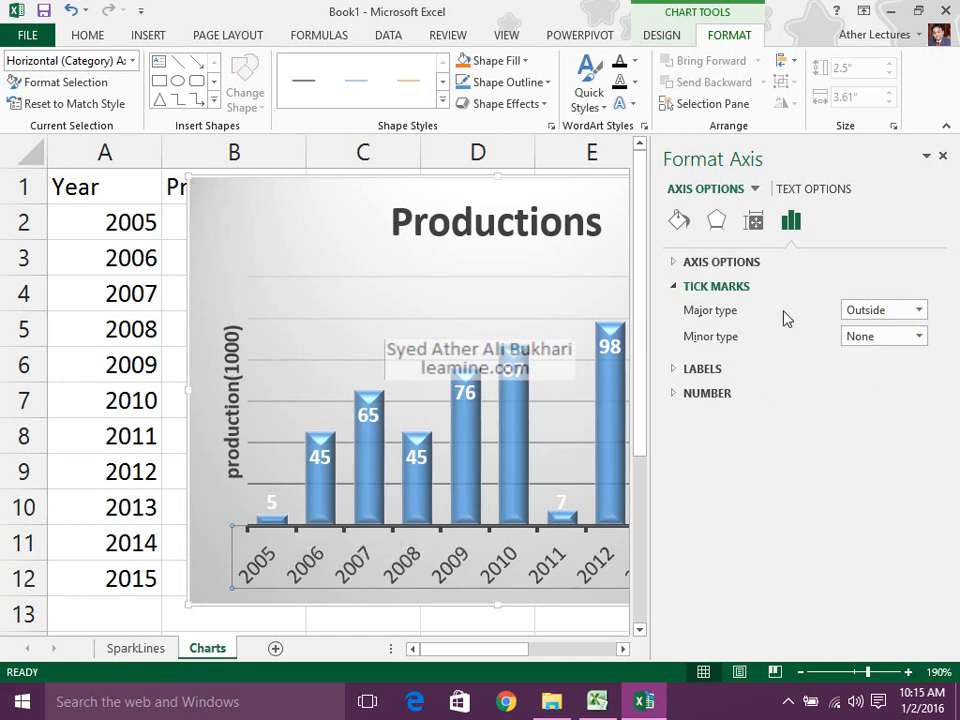
left_click(874, 311)
left_click(866, 386)
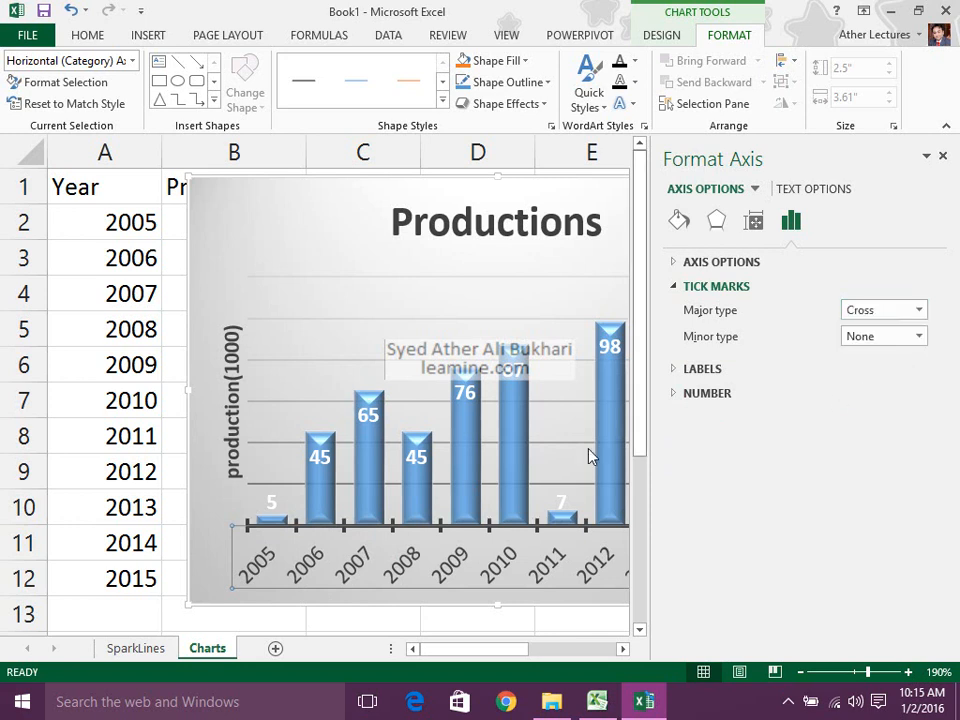
Step: Try the Inside, Outside and Cross minor tick mark types on the horizontal axis, with the major type set to None
left_click(857, 337)
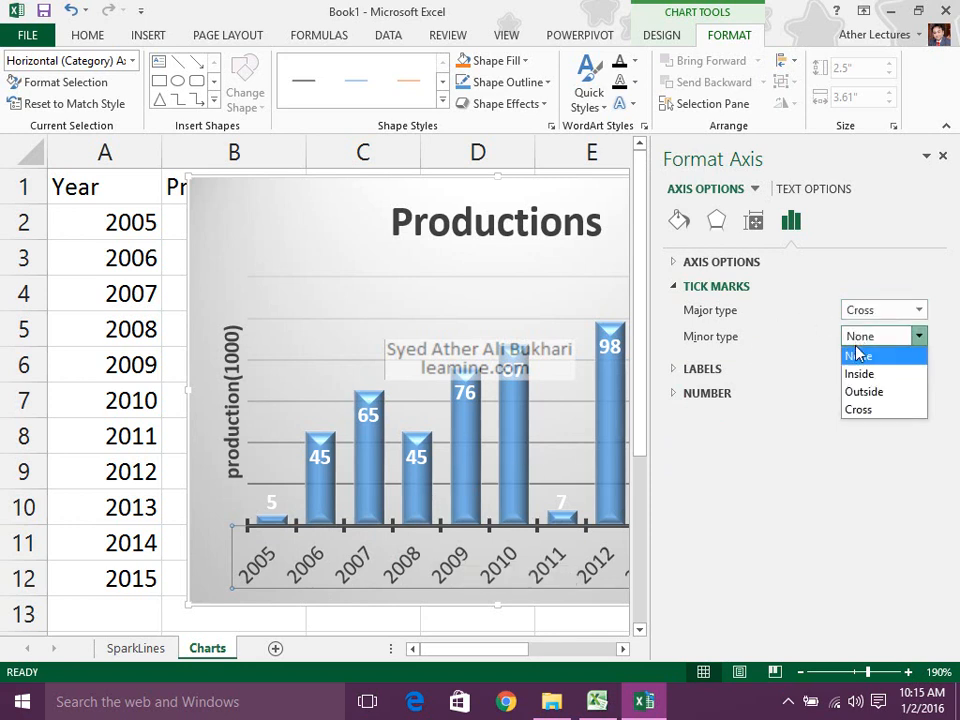
left_click(859, 372)
left_click(880, 310)
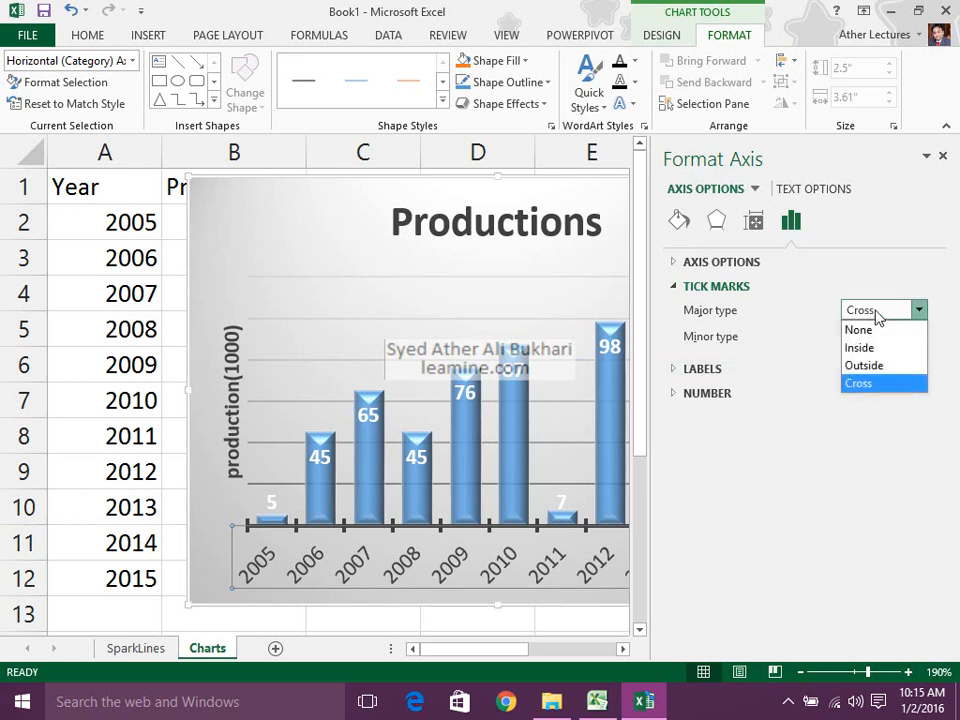
left_click(868, 326)
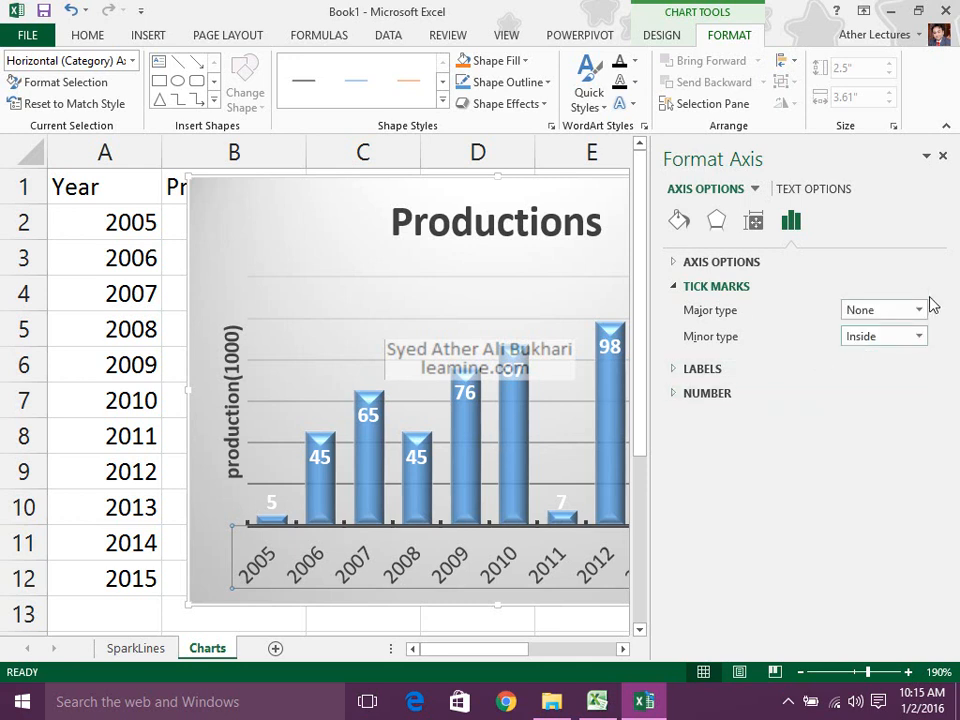
left_click(893, 338)
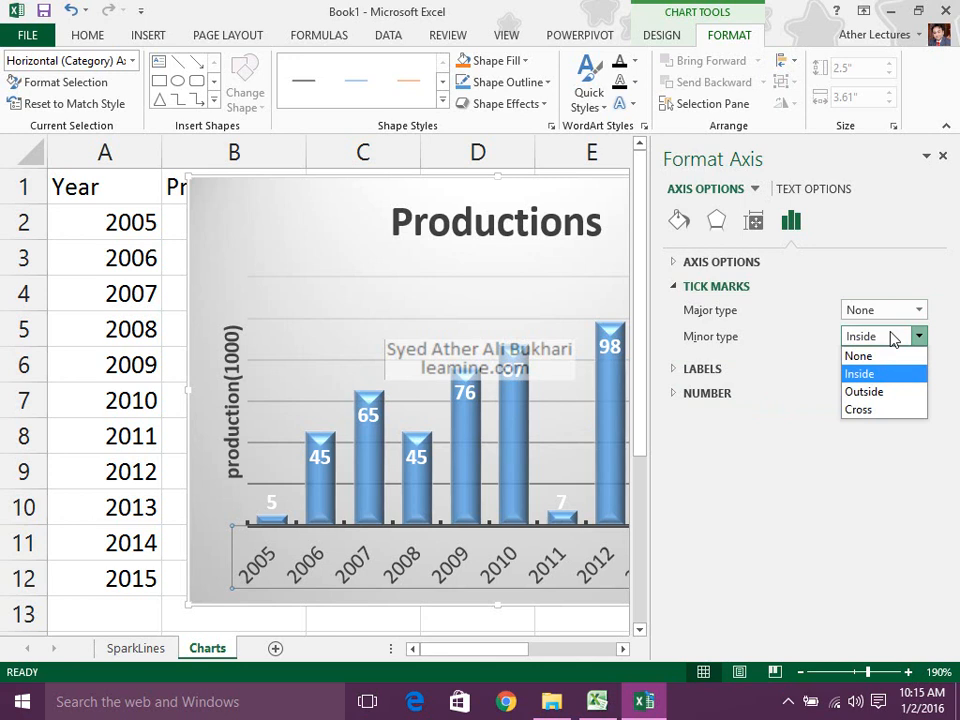
left_click(880, 392)
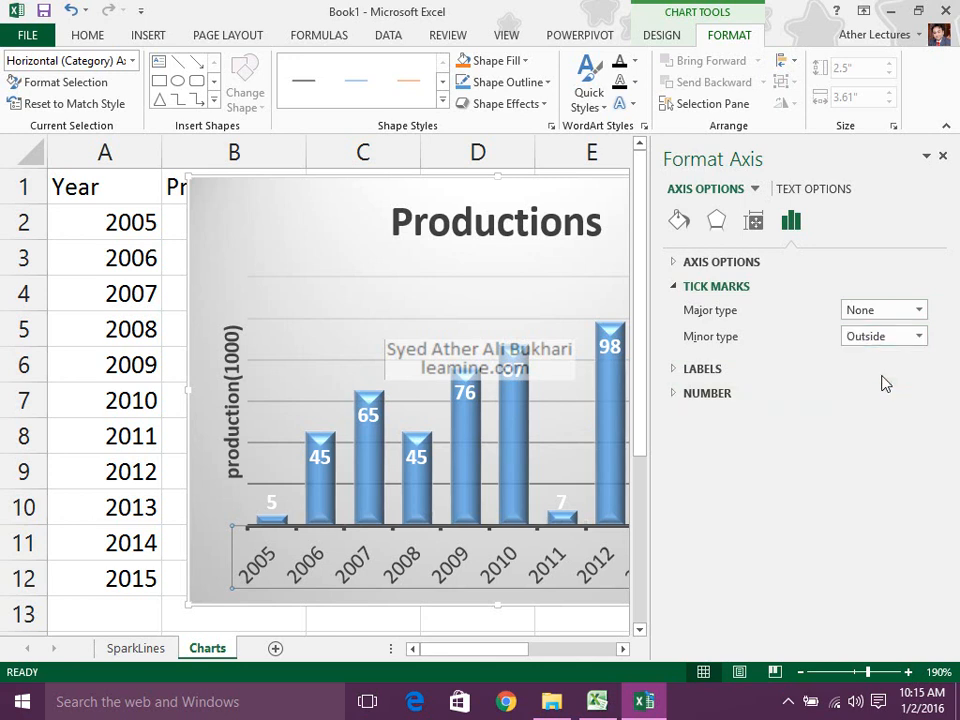
left_click(893, 336)
left_click(880, 407)
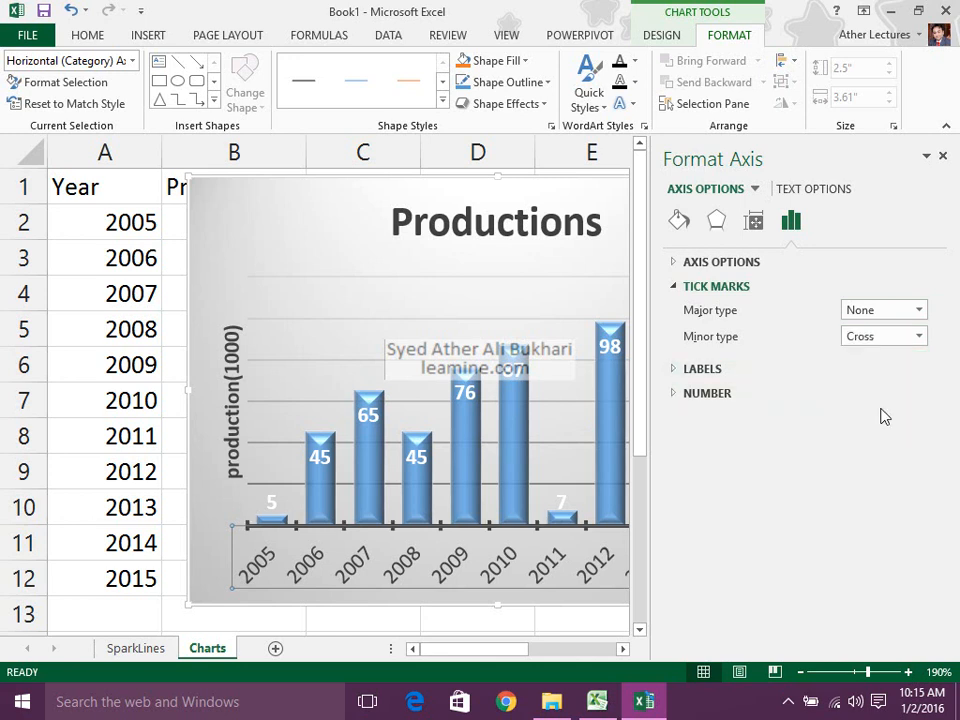
Step: Try Cross for the major tick marks alongside the minor ones, and reset both tick mark types to None
left_click(889, 311)
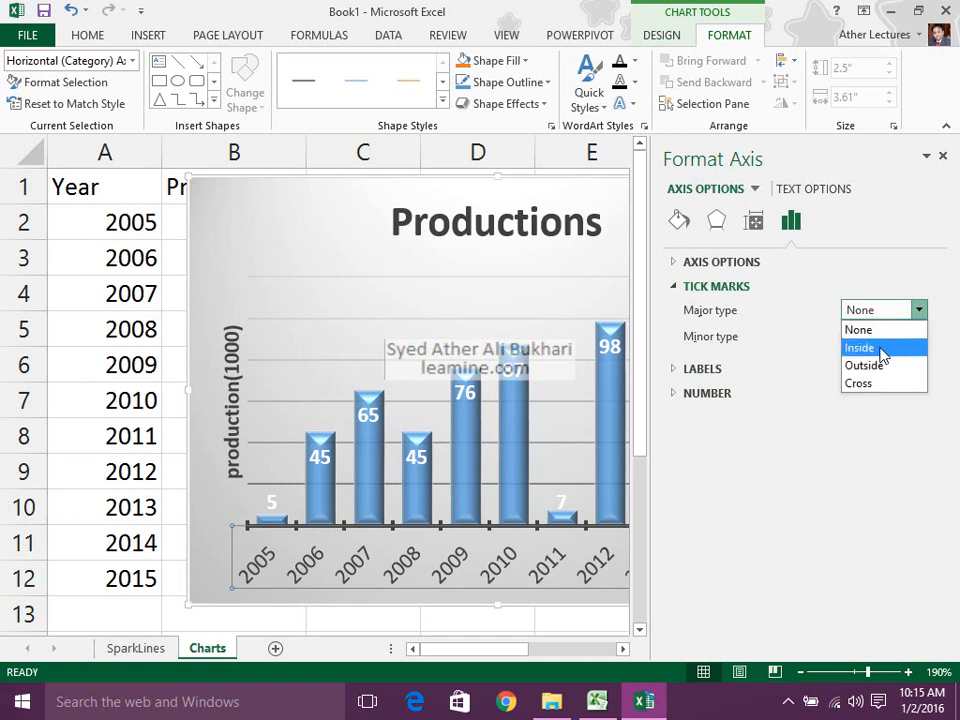
left_click(885, 384)
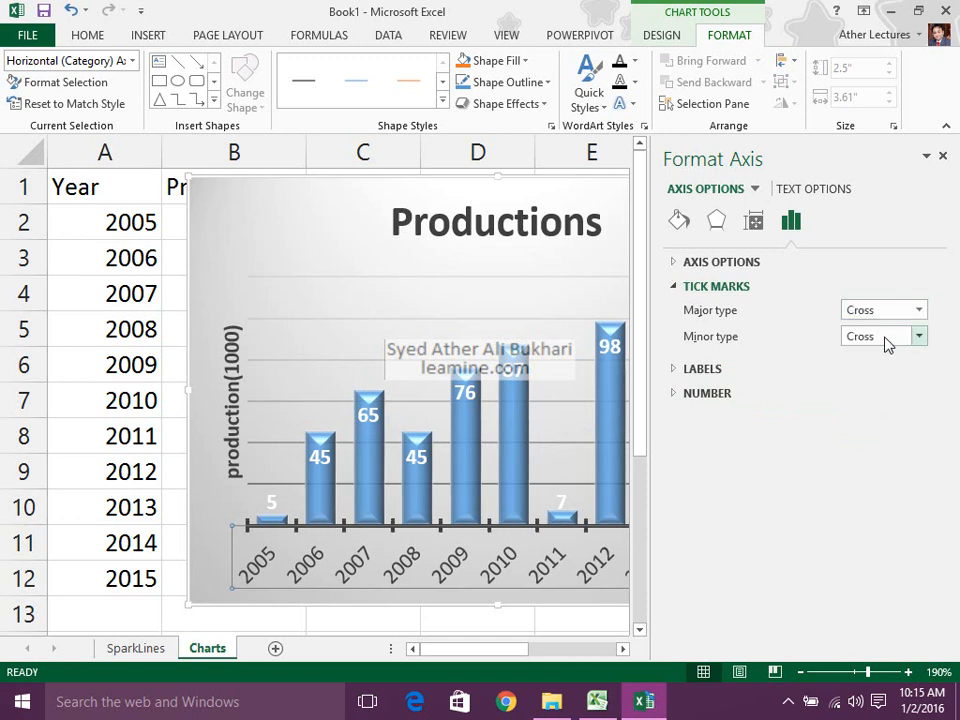
left_click(889, 336)
left_click(865, 358)
left_click(889, 311)
left_click(865, 330)
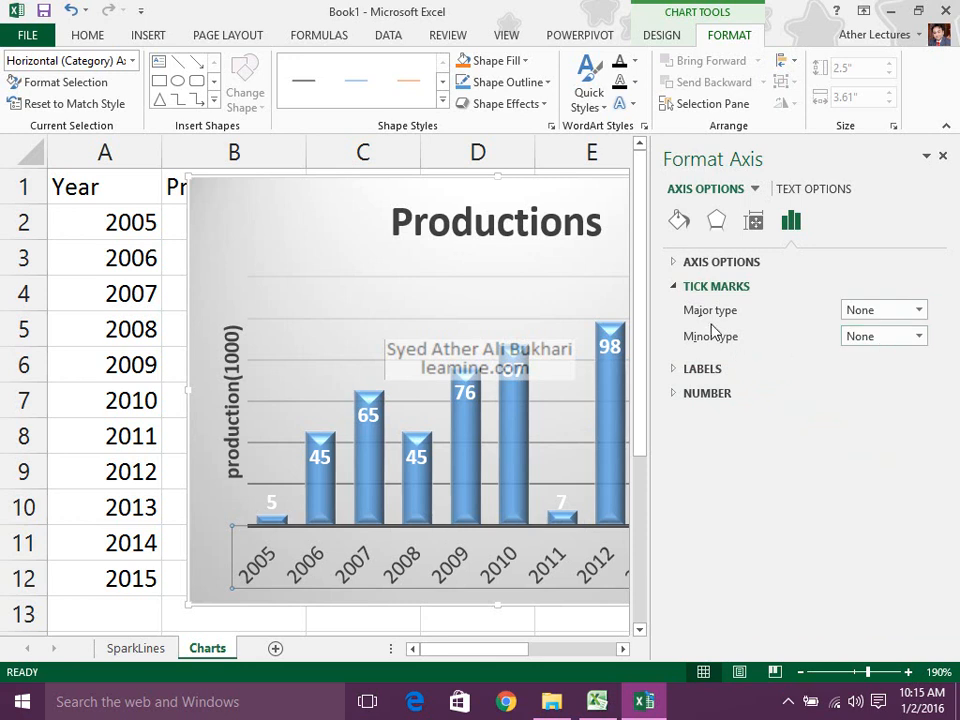
left_click(672, 289)
Step: Try the High, Low and None label positions on the horizontal axis, and set the label position to Low
left_click(672, 313)
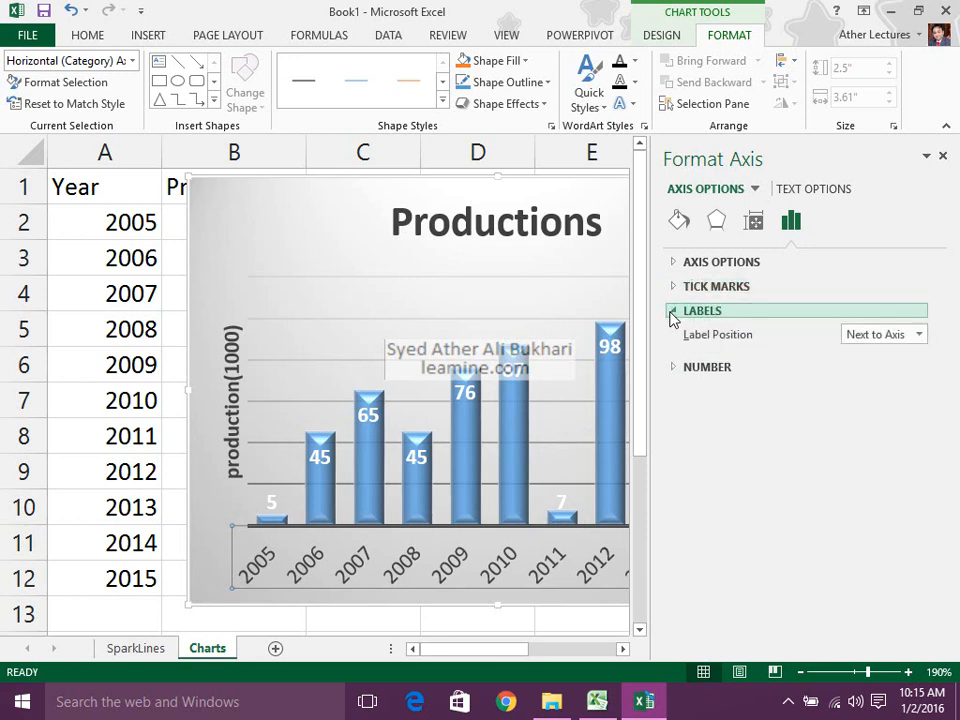
left_click(887, 338)
left_click(882, 376)
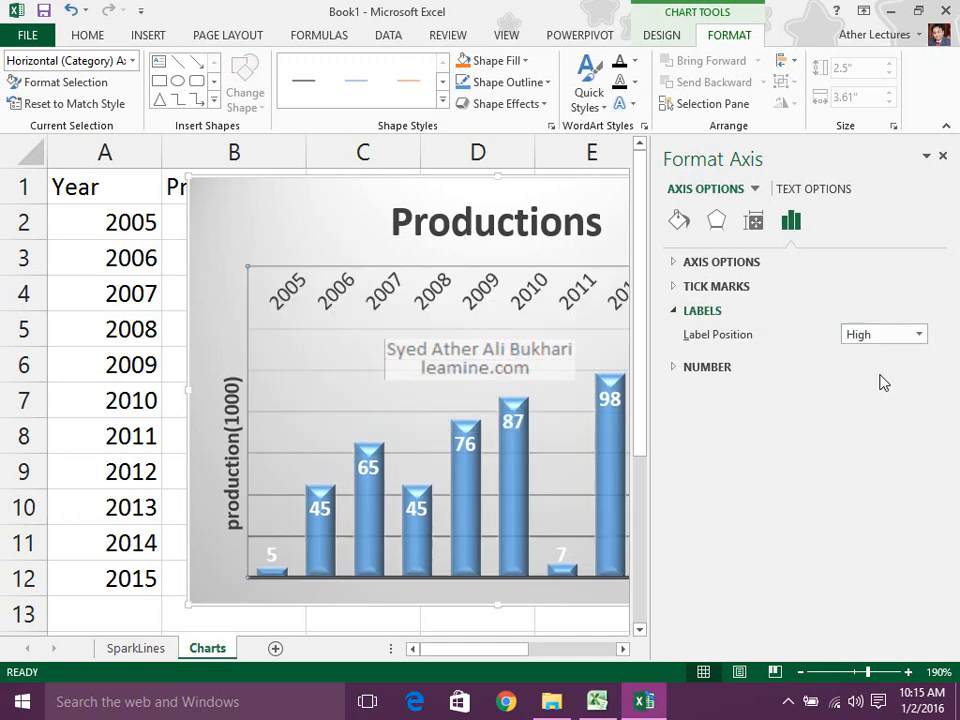
left_click(881, 337)
left_click(857, 390)
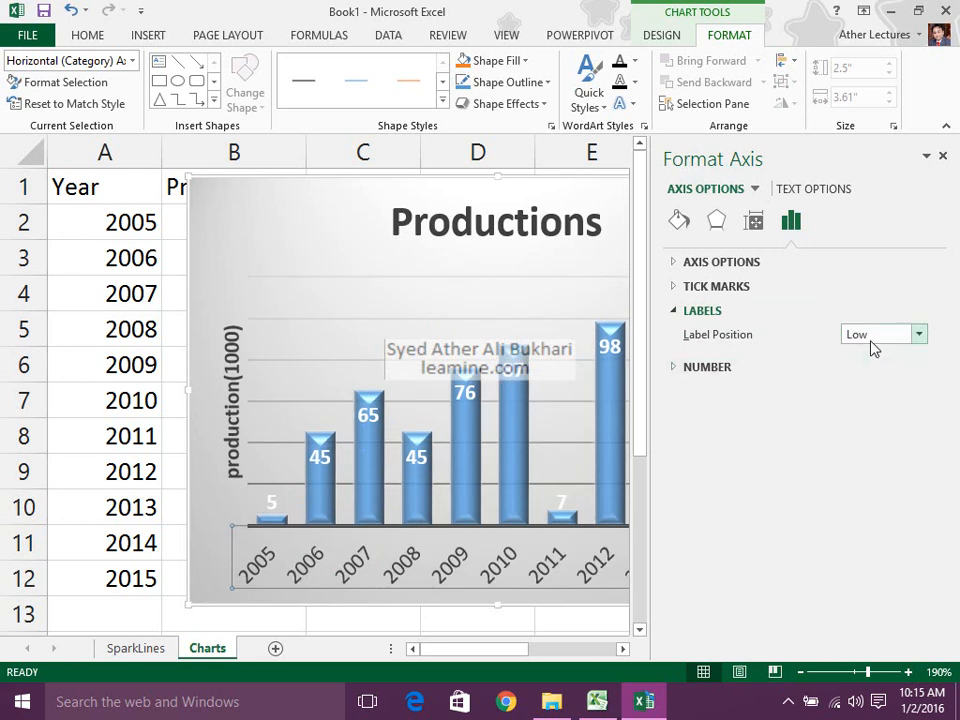
left_click(873, 347)
left_click(881, 405)
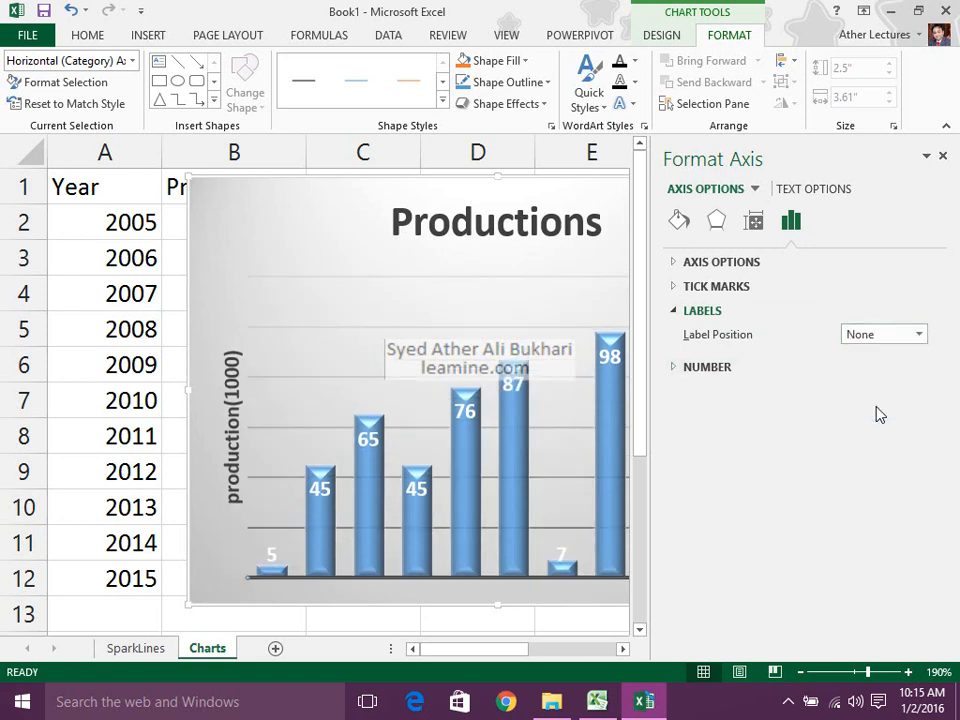
left_click(872, 336)
left_click(870, 388)
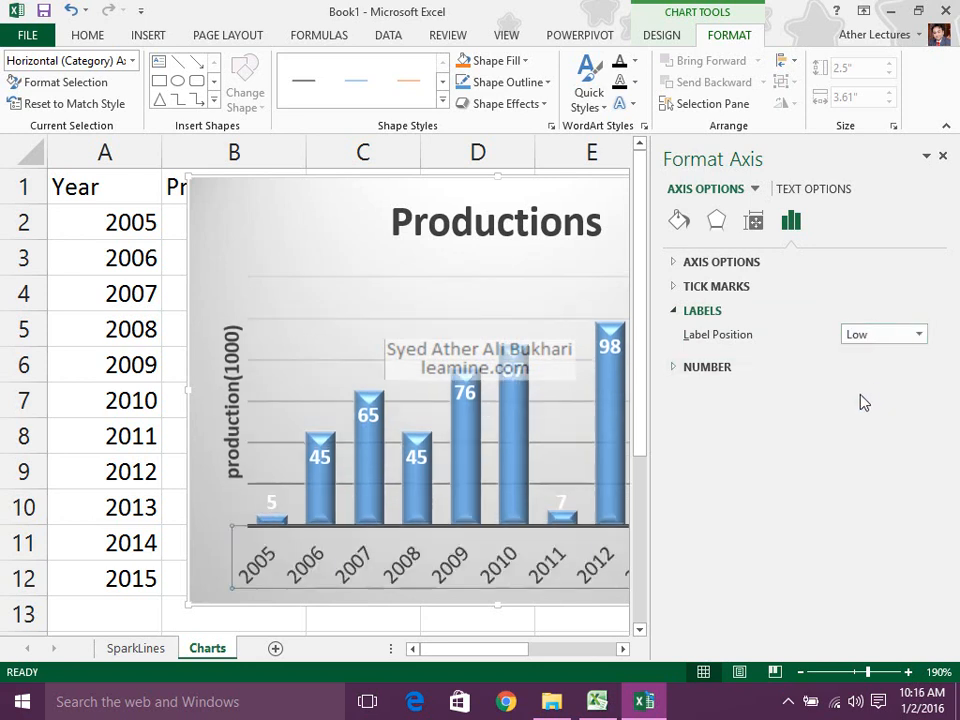
Step: Examine the number format, axis type, bounds and units settings of the horizontal axis
left_click(690, 314)
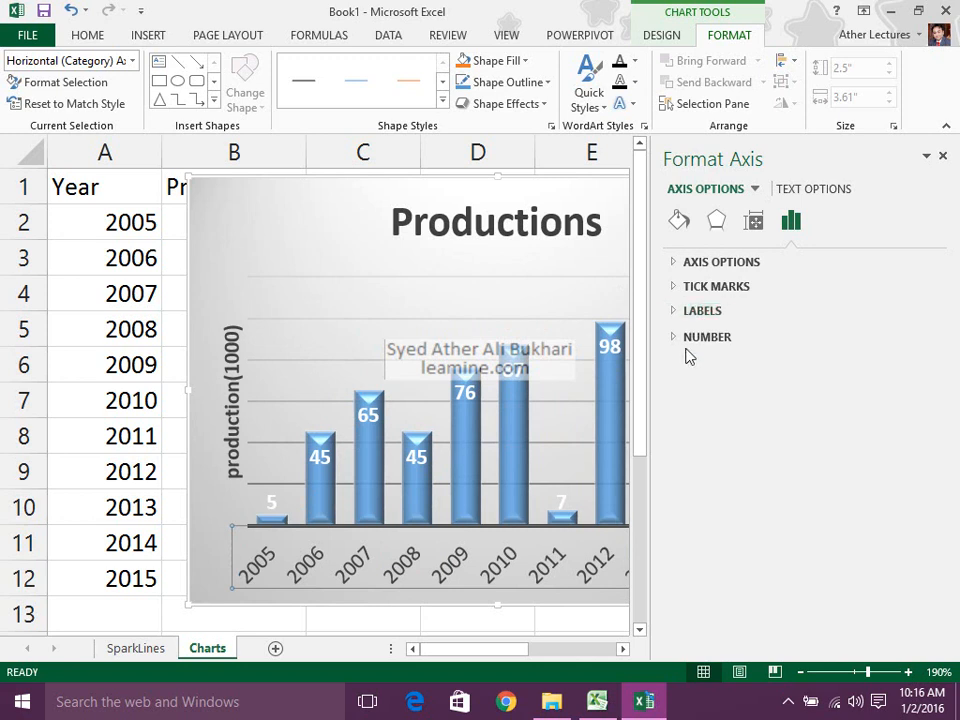
left_click(678, 338)
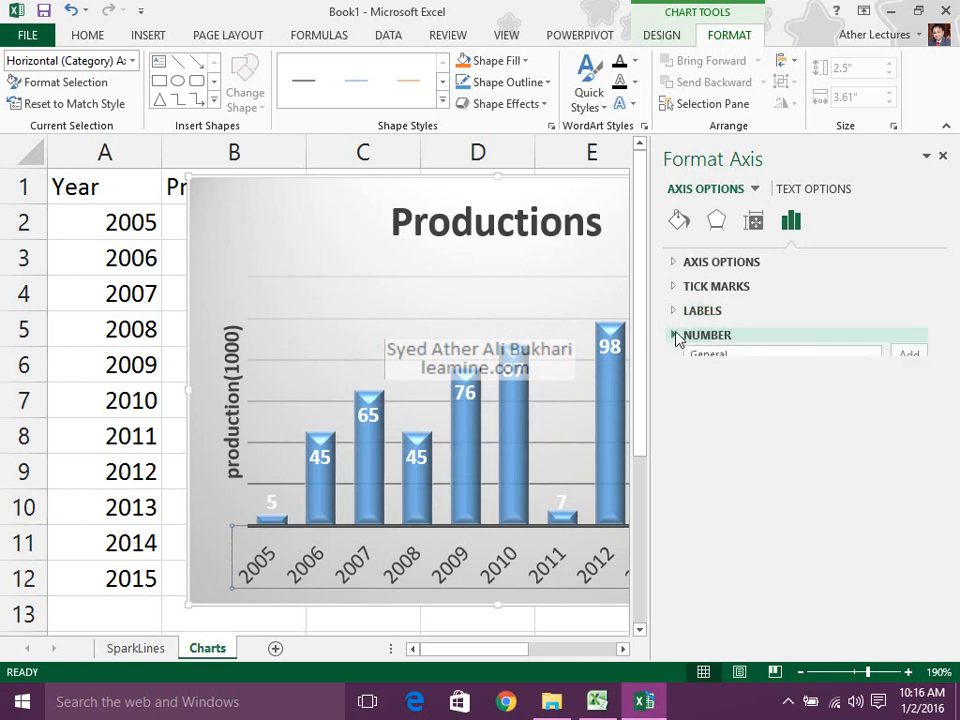
left_click(677, 264)
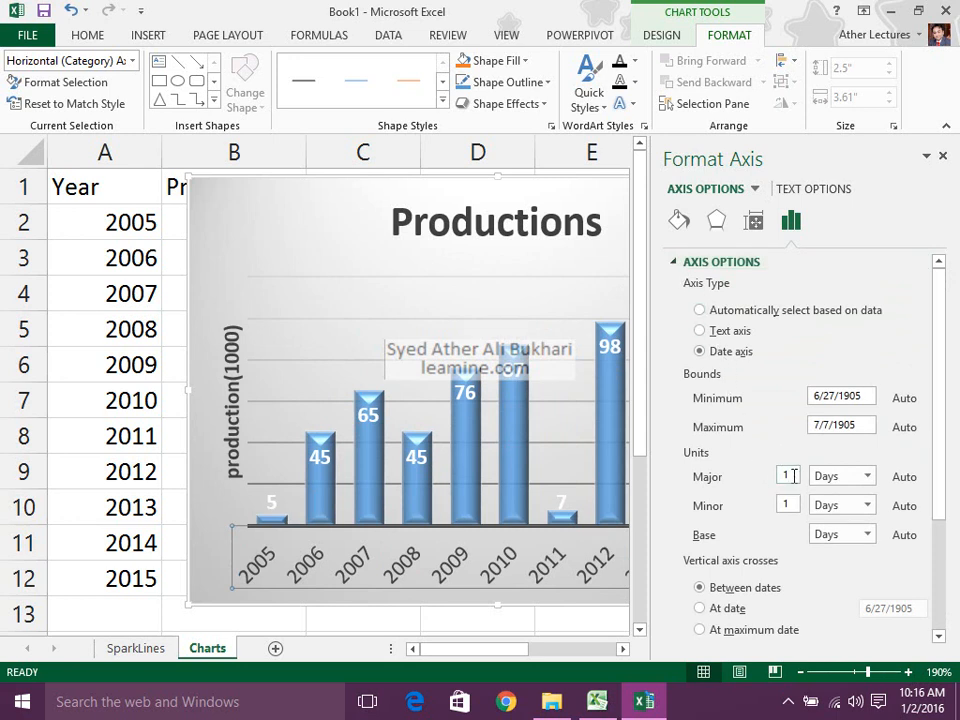
scroll(935, 425, "down", 1)
scroll(935, 425, "down", 1)
scroll(935, 427, "up", 2)
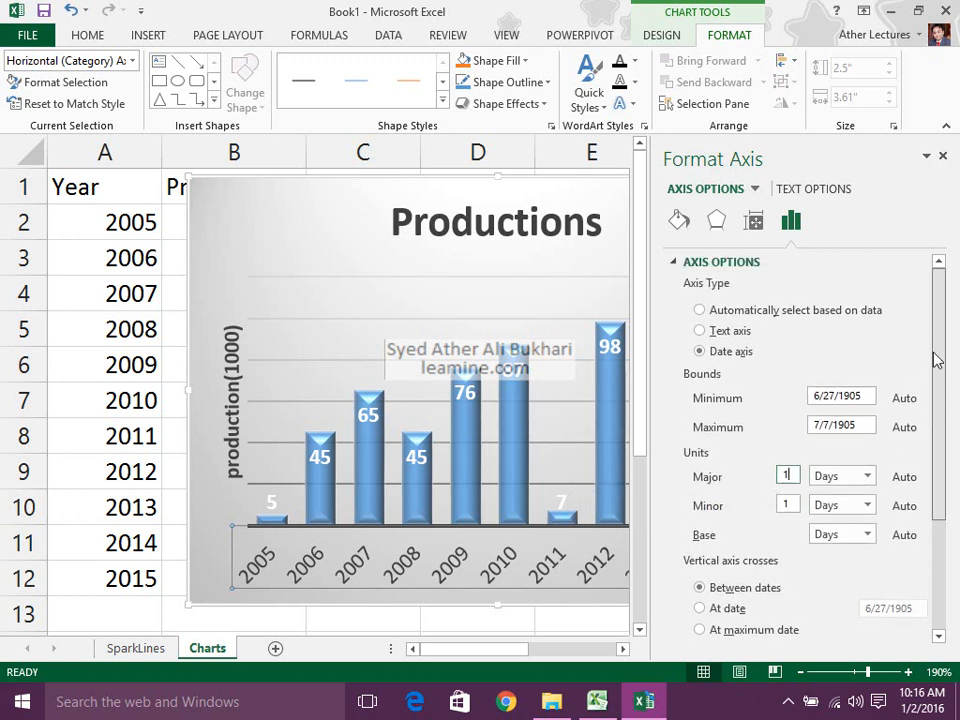
left_click(664, 262)
Step: Examine the horizontal axis's shadow, alignment and axis settings, close its formatting options and reopen them
left_click(716, 222)
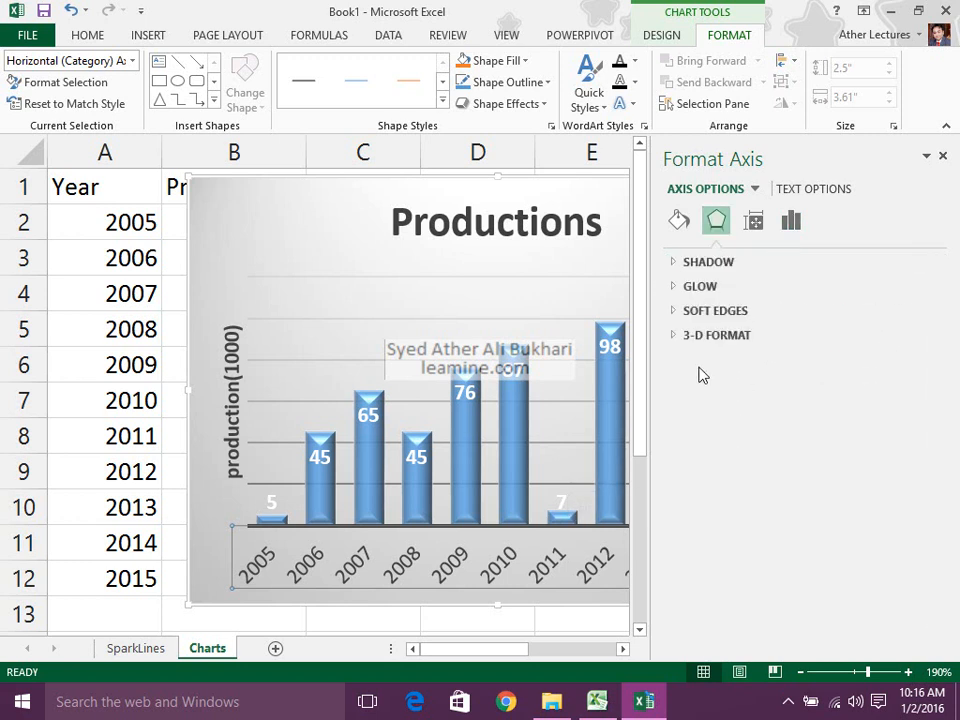
left_click(685, 264)
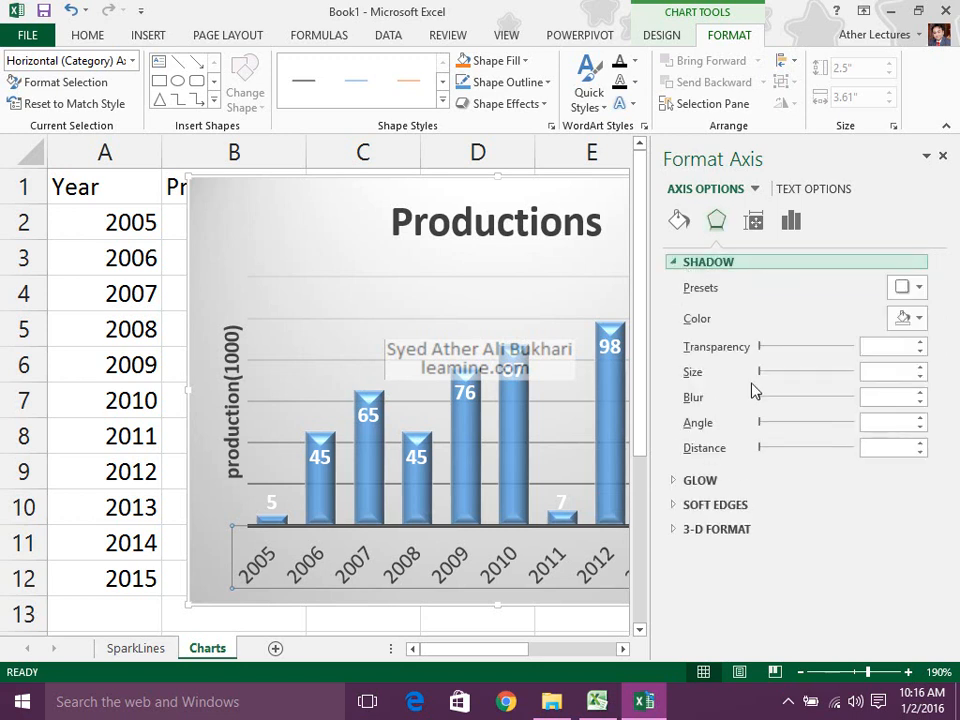
left_click(686, 263)
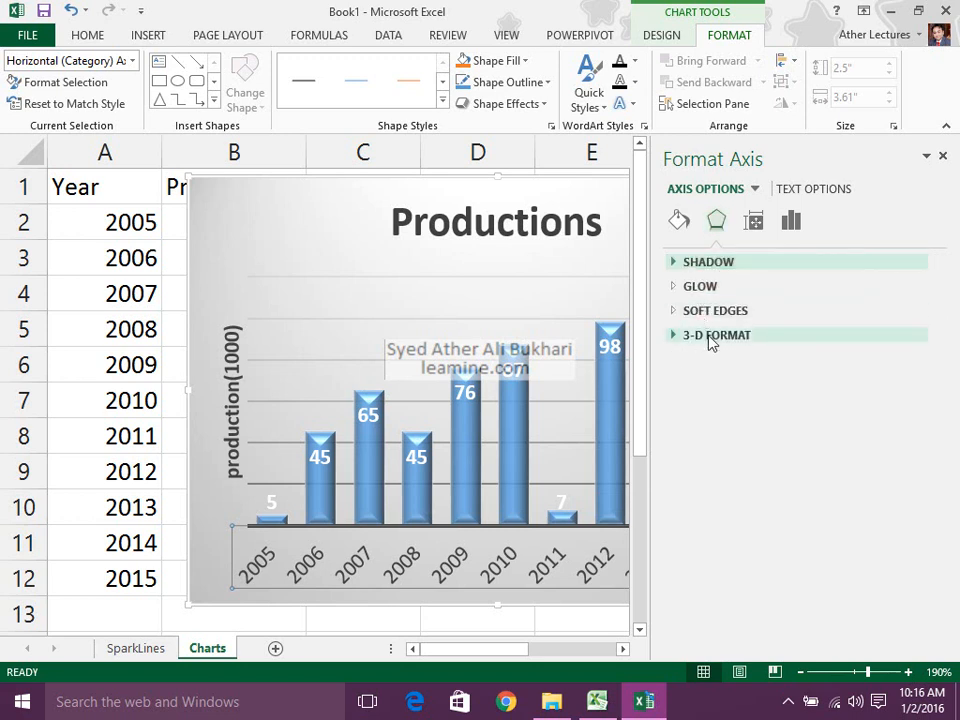
left_click(754, 221)
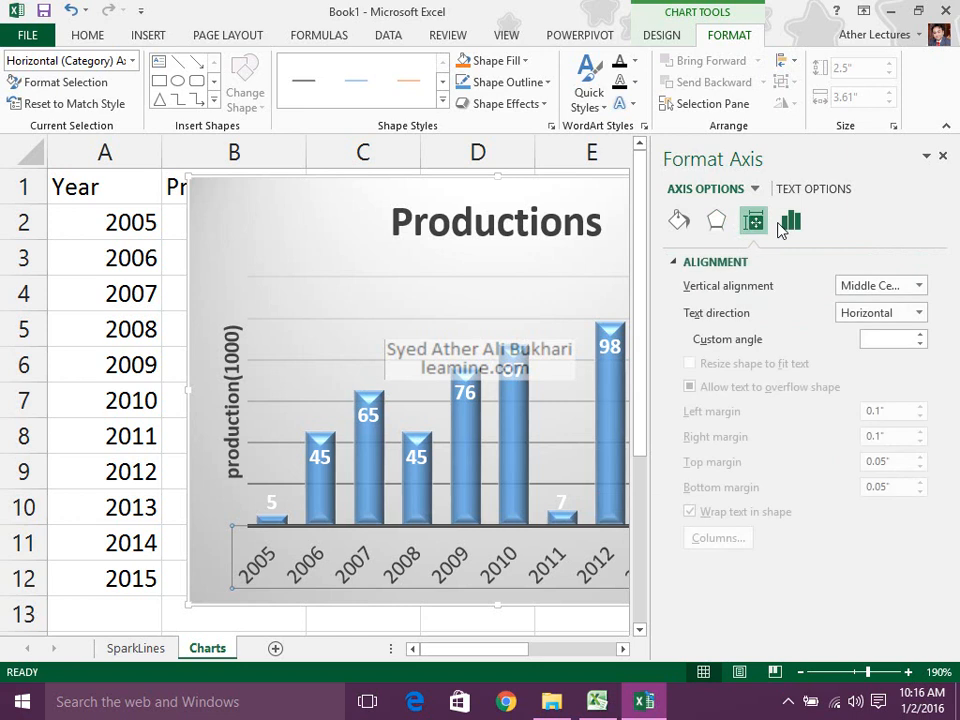
left_click(790, 221)
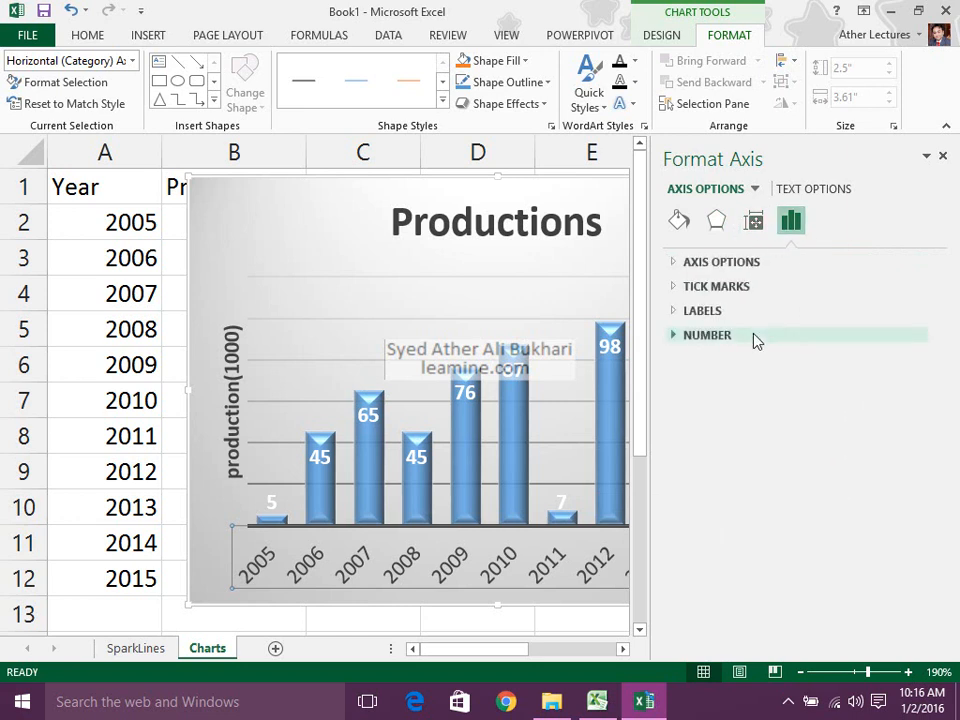
left_click(701, 264)
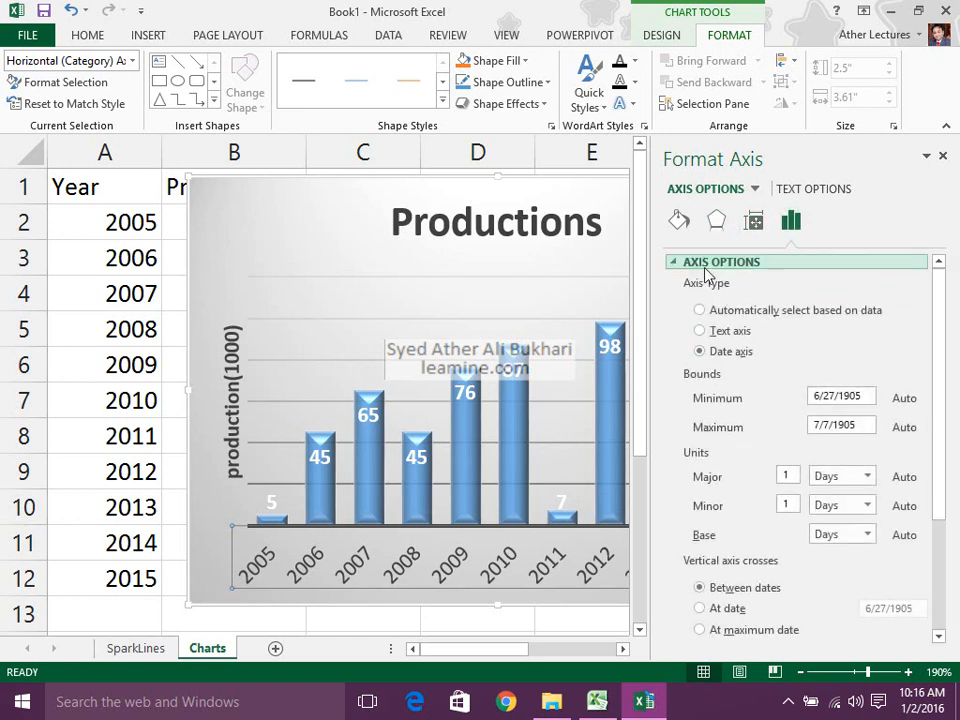
left_click(674, 265)
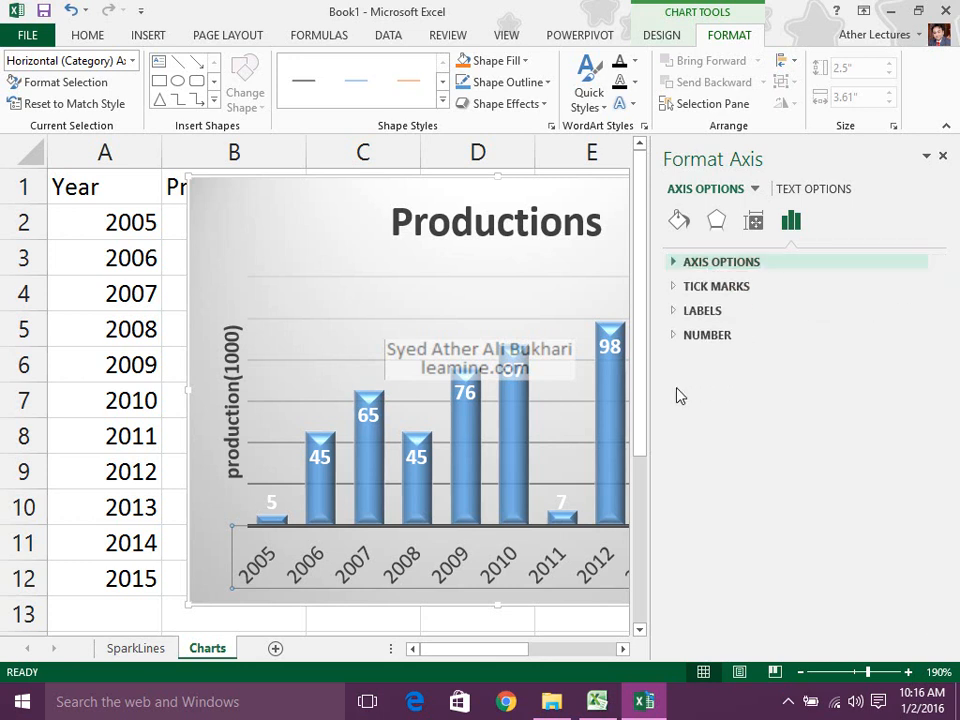
left_click(942, 158)
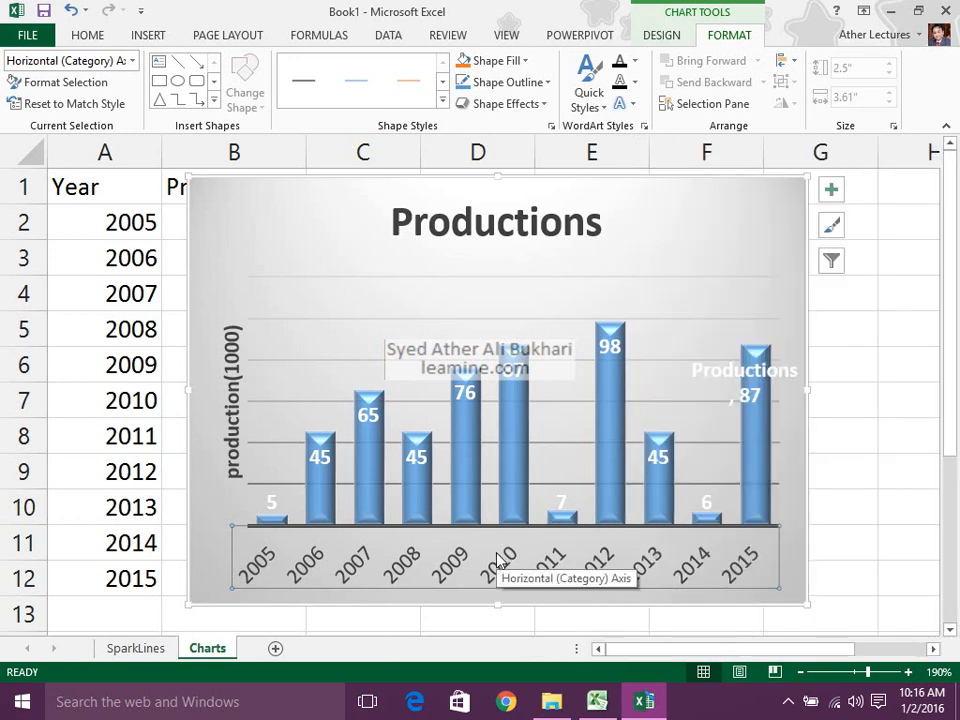
right_click(497, 560)
left_click(545, 540)
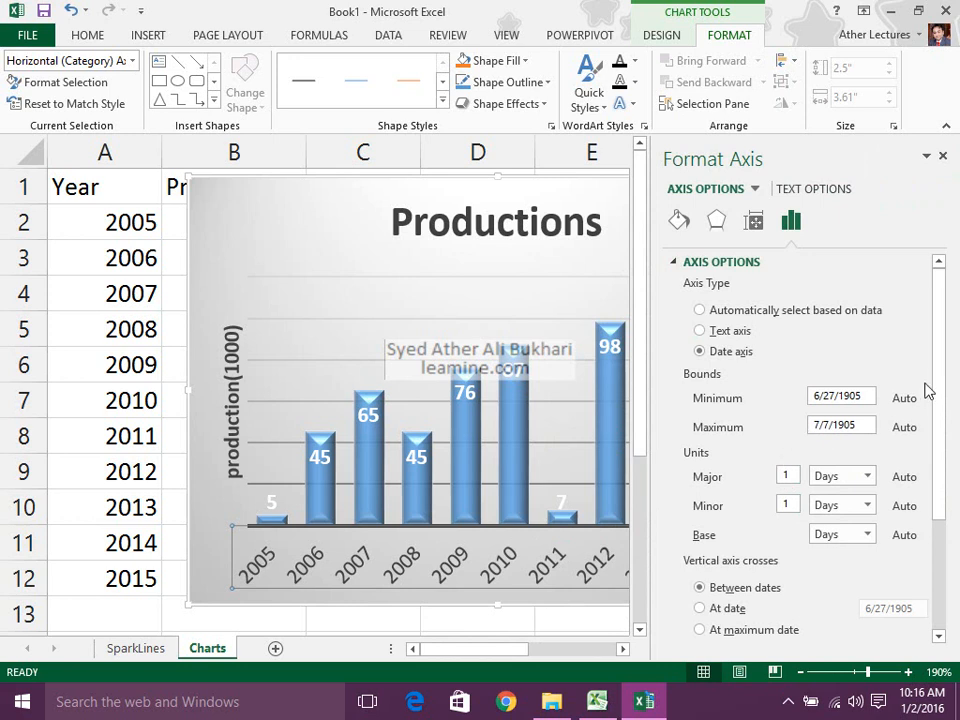
Step: Apply quick layout Layout 6 to the whole chart and close the chart area formatting options
left_click(311, 229)
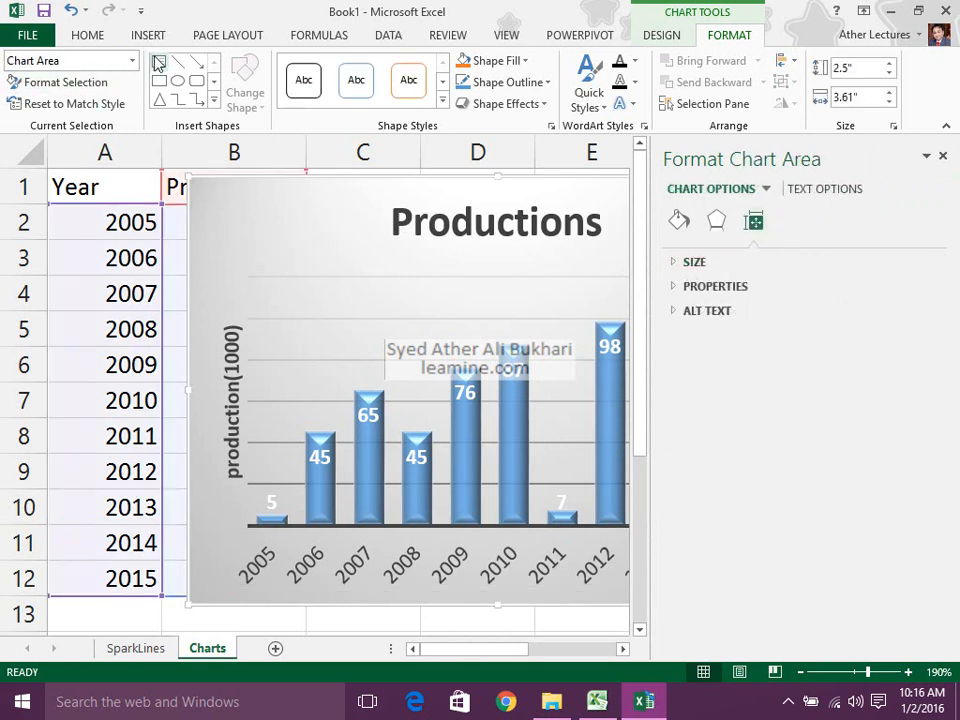
left_click(684, 36)
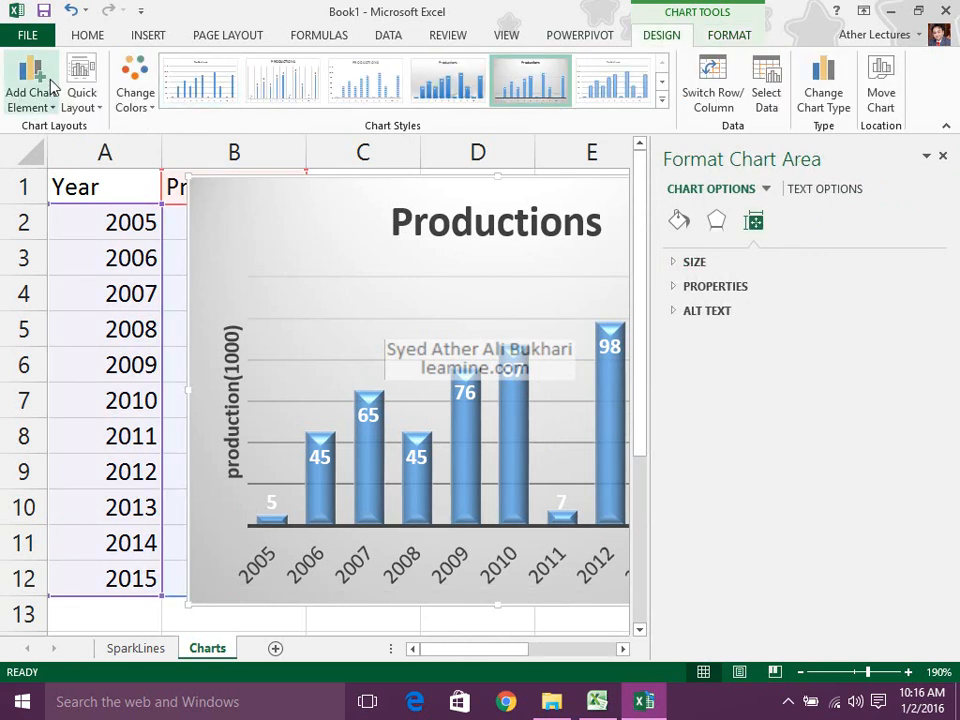
left_click(76, 100)
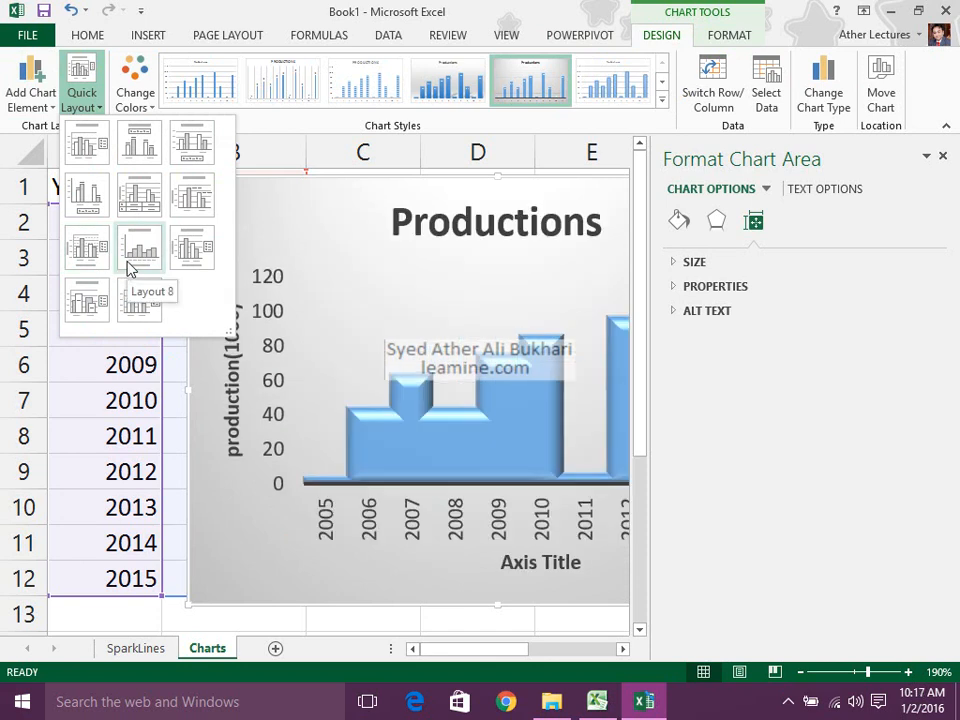
left_click(194, 198)
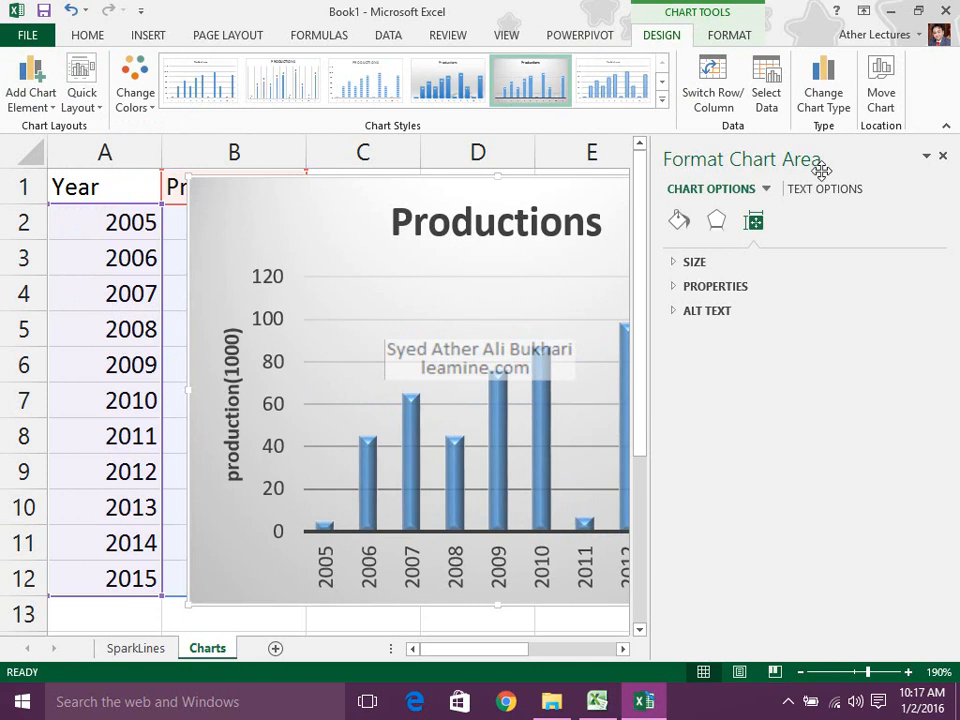
left_click(942, 156)
Step: Format the chart's major gridlines, trying Gradient line and settling on Solid line
mouse_move(638, 349)
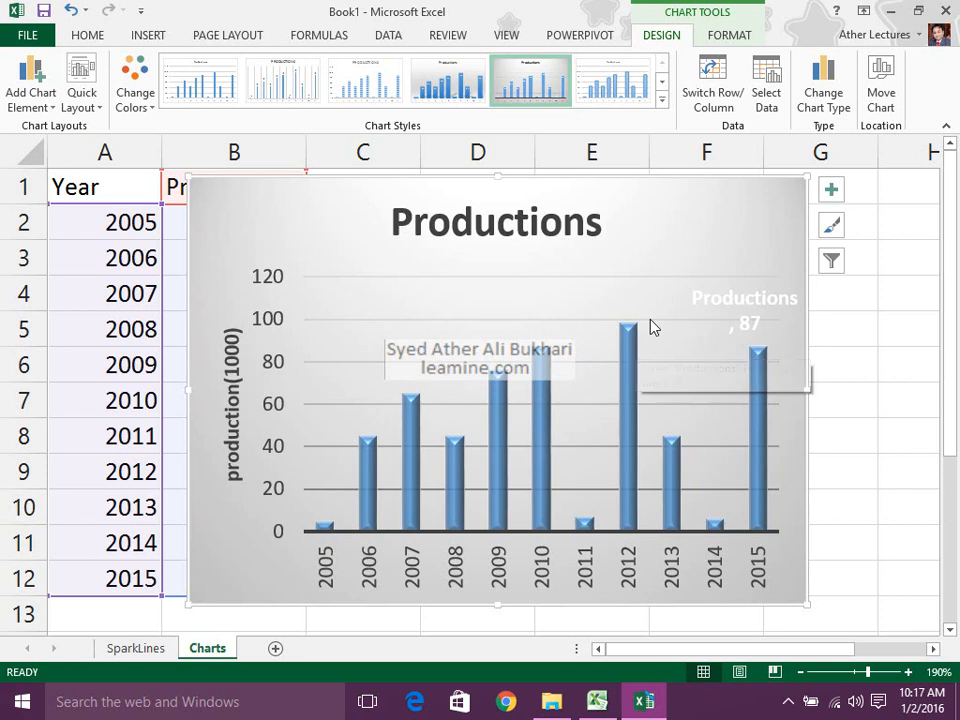
left_click(667, 320)
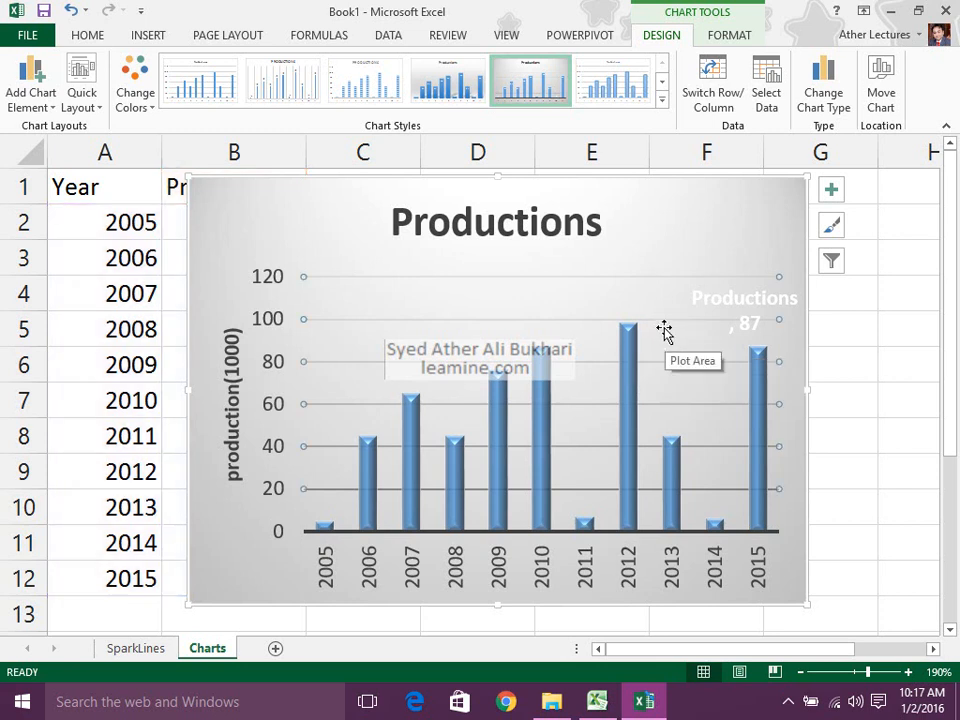
double_click(677, 322)
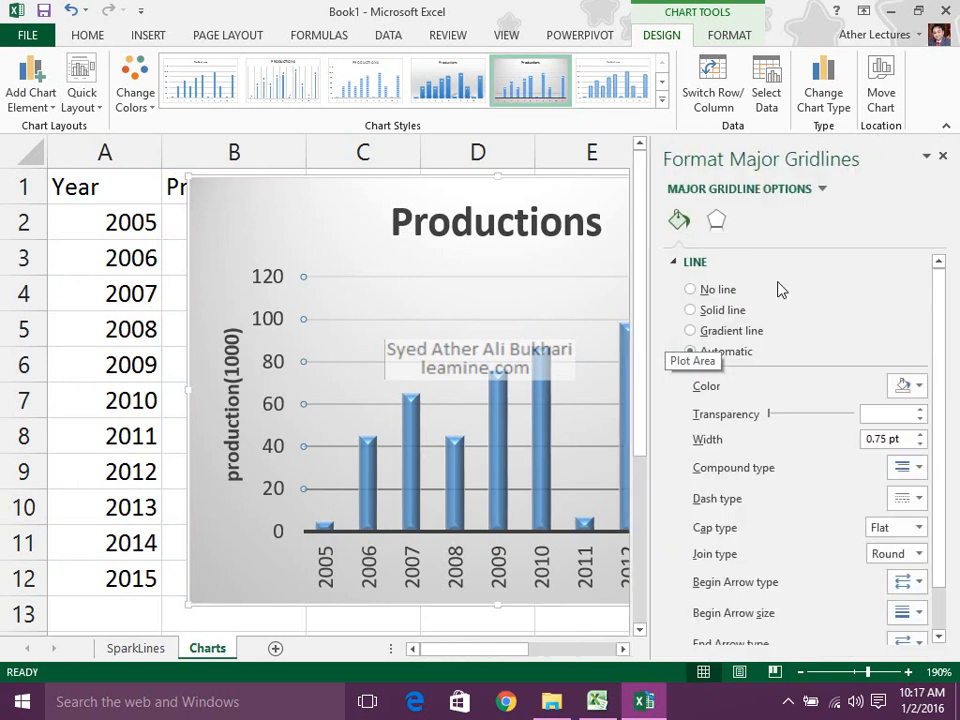
left_click(707, 297)
left_click(706, 313)
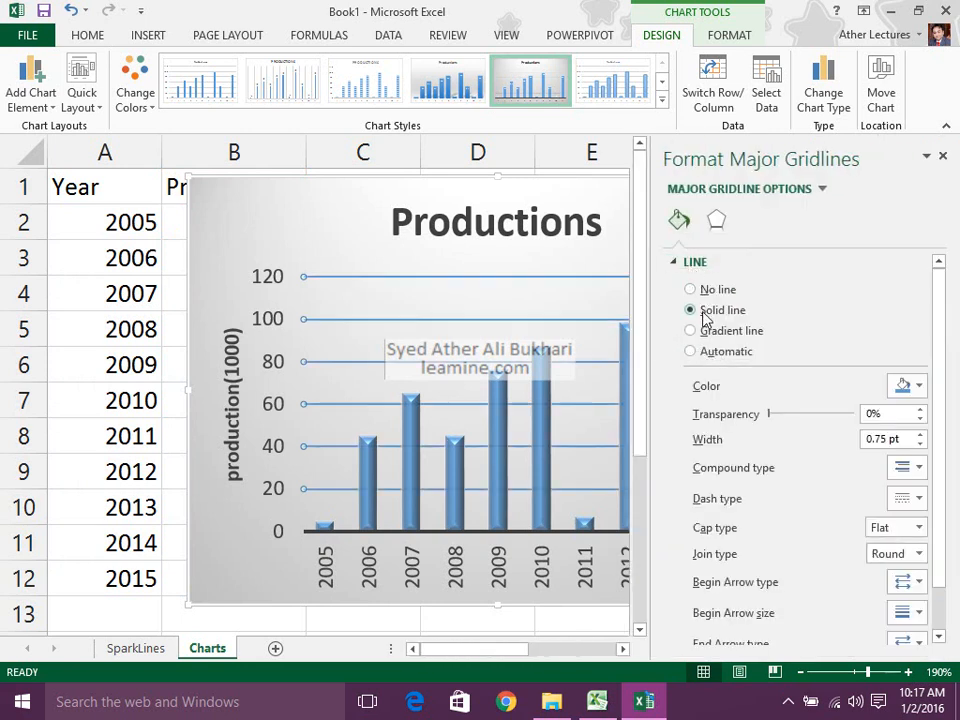
left_click(707, 334)
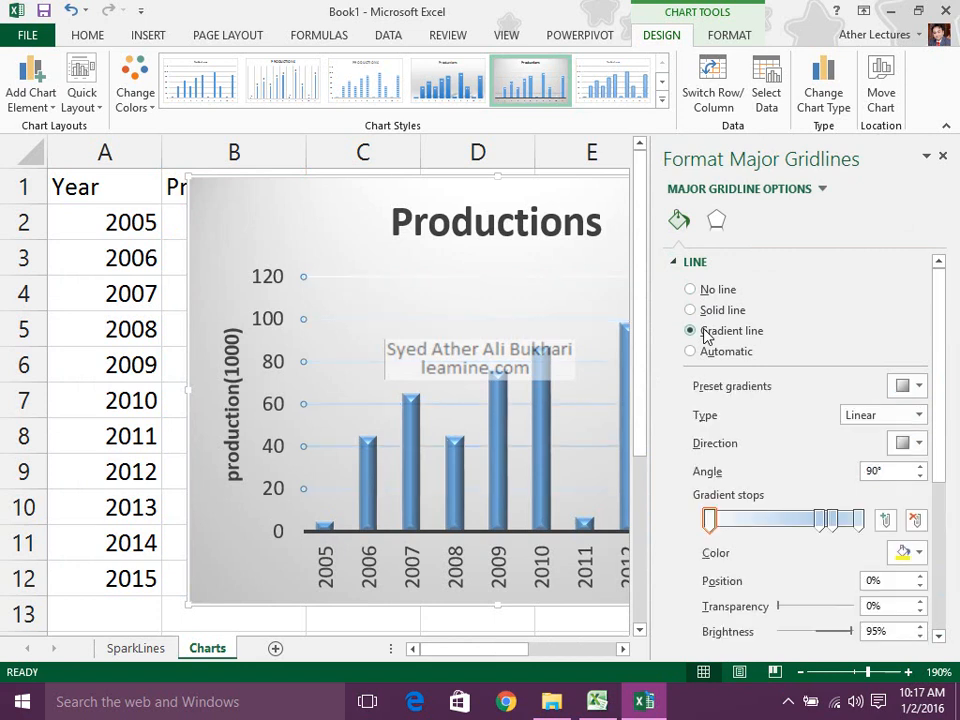
left_click(703, 313)
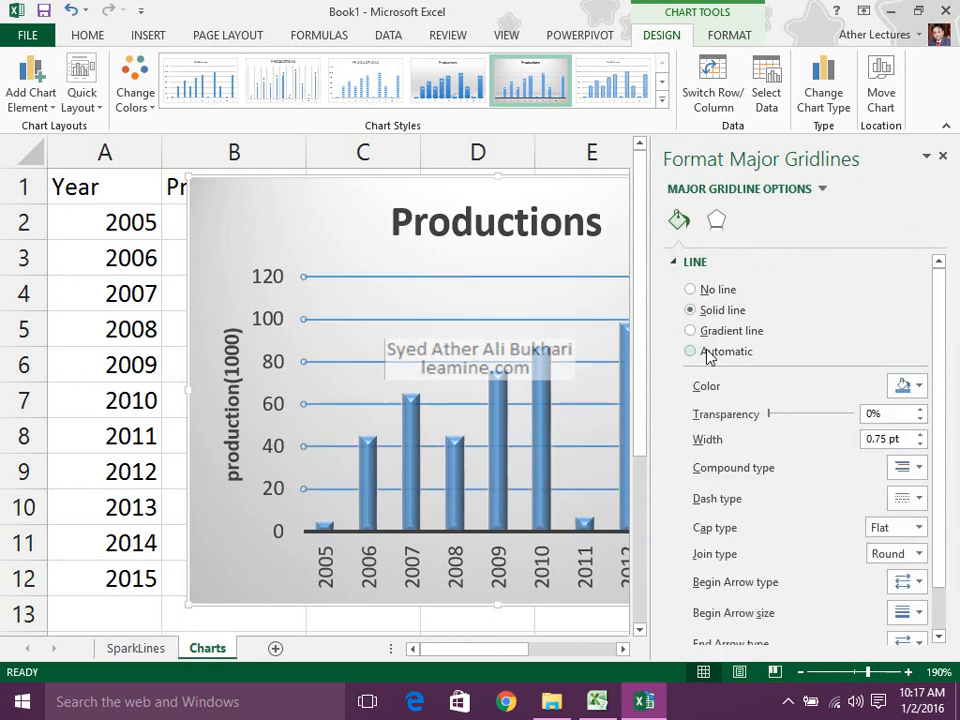
Step: Try a dotted and a dashed dash type on the major gridlines
left_click(910, 481)
left_click(914, 498)
left_click(911, 500)
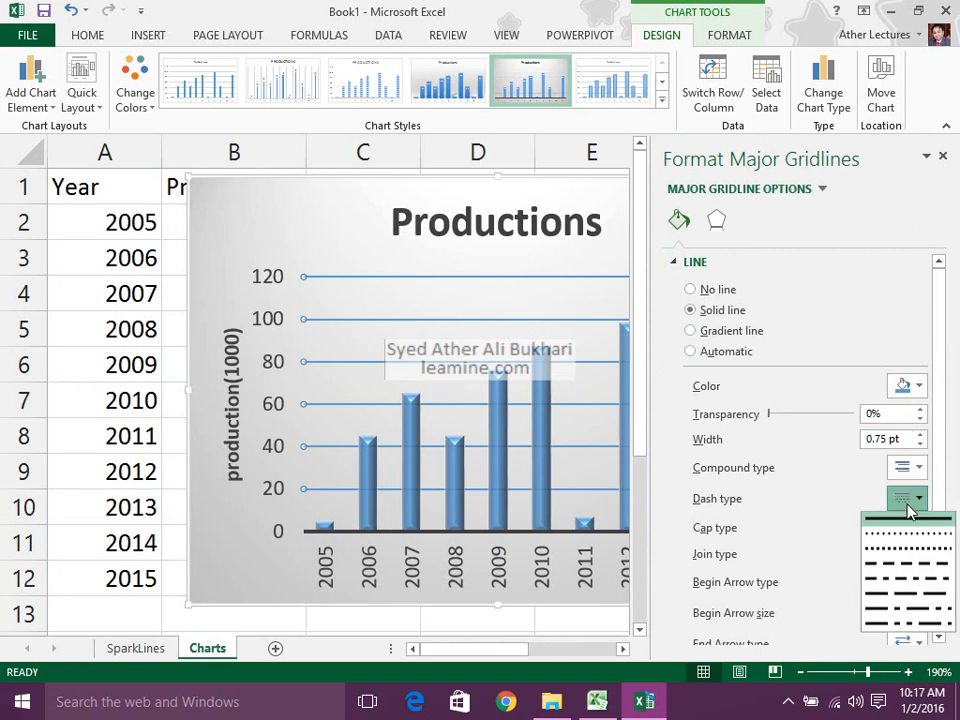
left_click(911, 541)
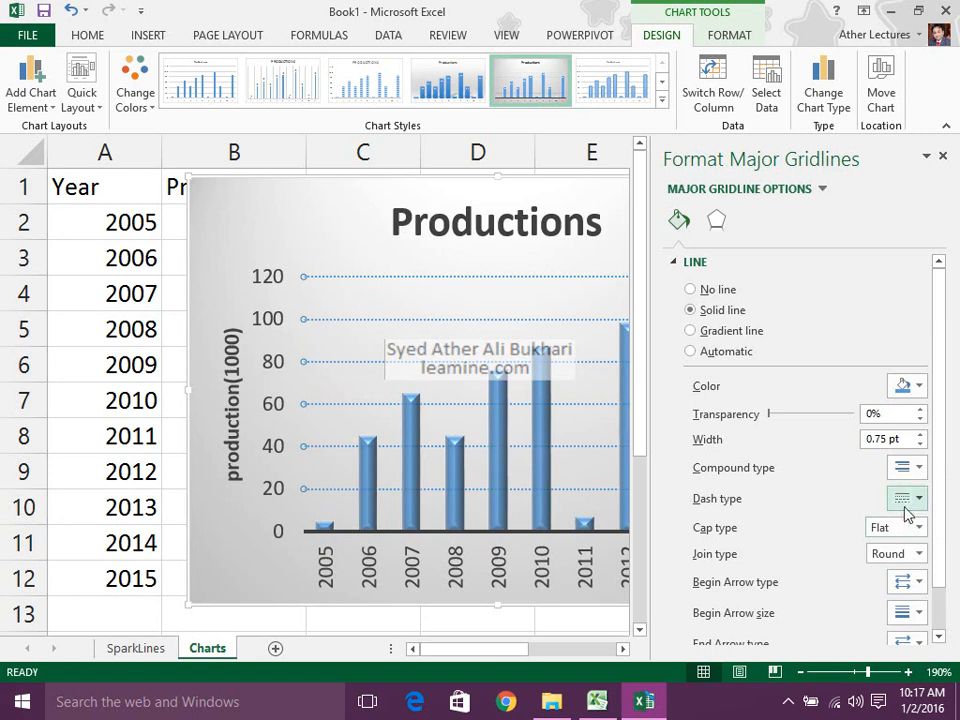
left_click(910, 497)
left_click(921, 554)
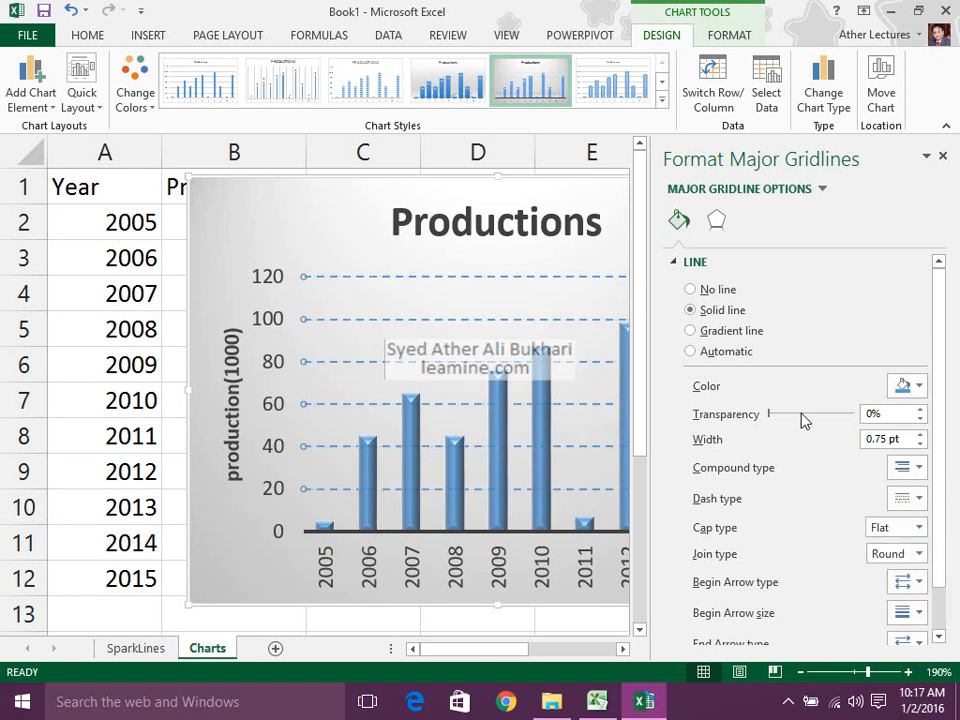
Step: Try the Square cap type on the gridlines, and restore the Flat cap and the solid dash type
left_click(903, 530)
left_click(899, 550)
left_click(905, 553)
left_click(897, 530)
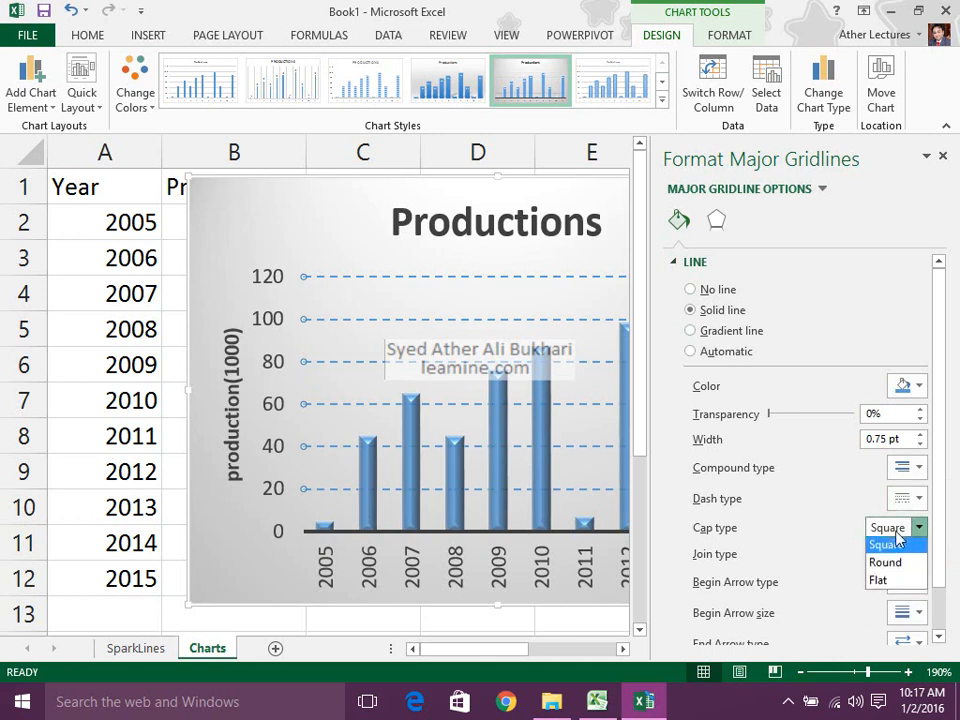
left_click(893, 581)
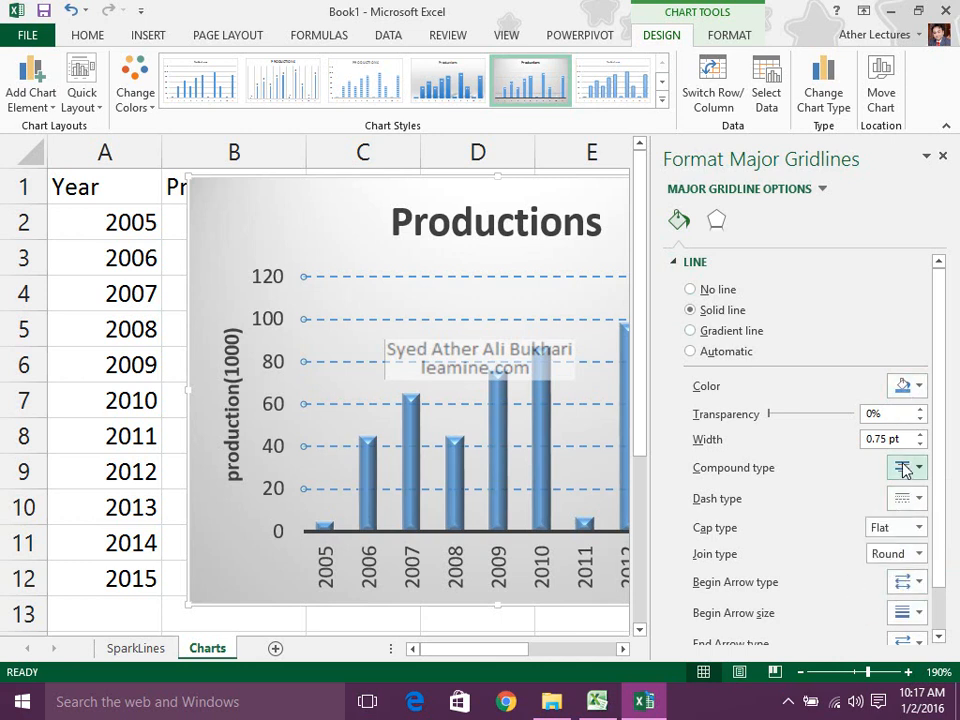
left_click(905, 499)
left_click(907, 520)
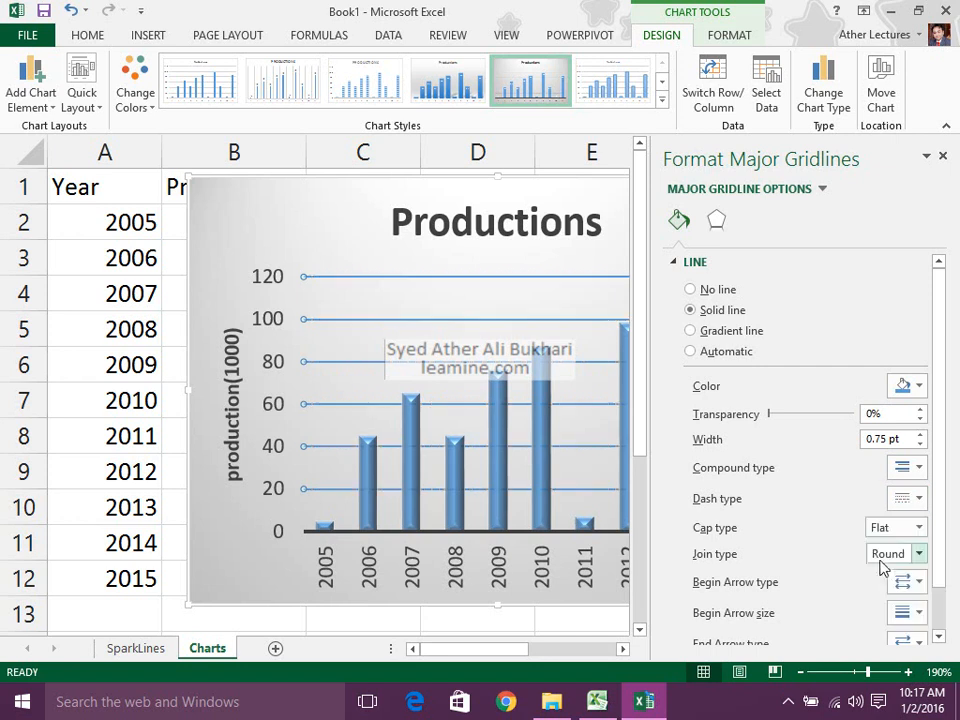
Step: Examine the gridlines' arrow, shadow, glow and soft edges options, and close the gridline formatting
left_click_drag(940, 418, 940, 466)
left_click(912, 536)
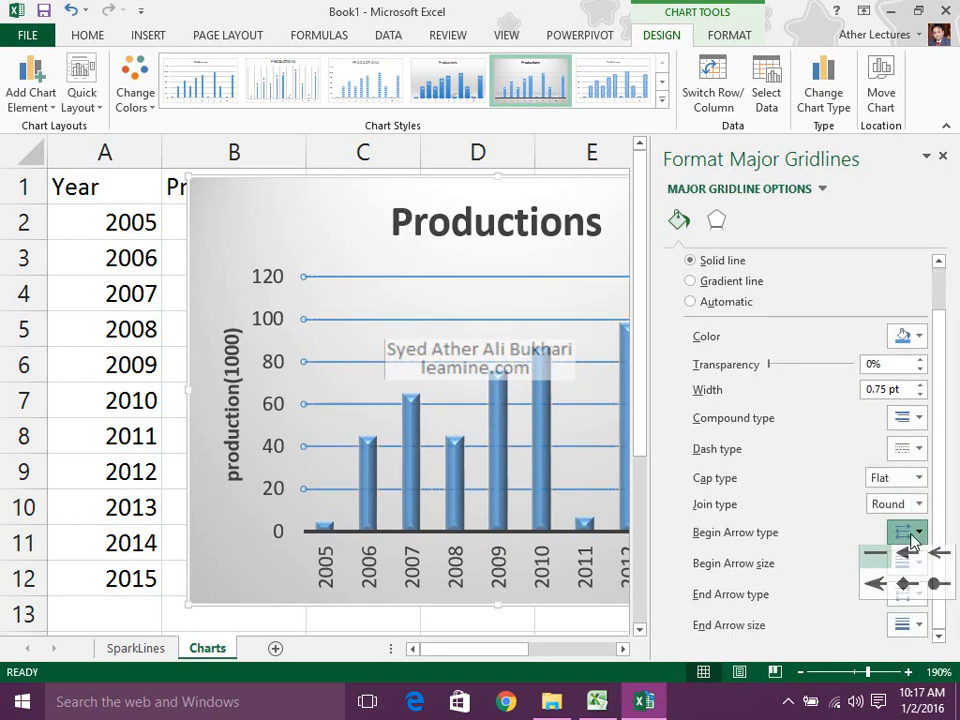
left_click(912, 536)
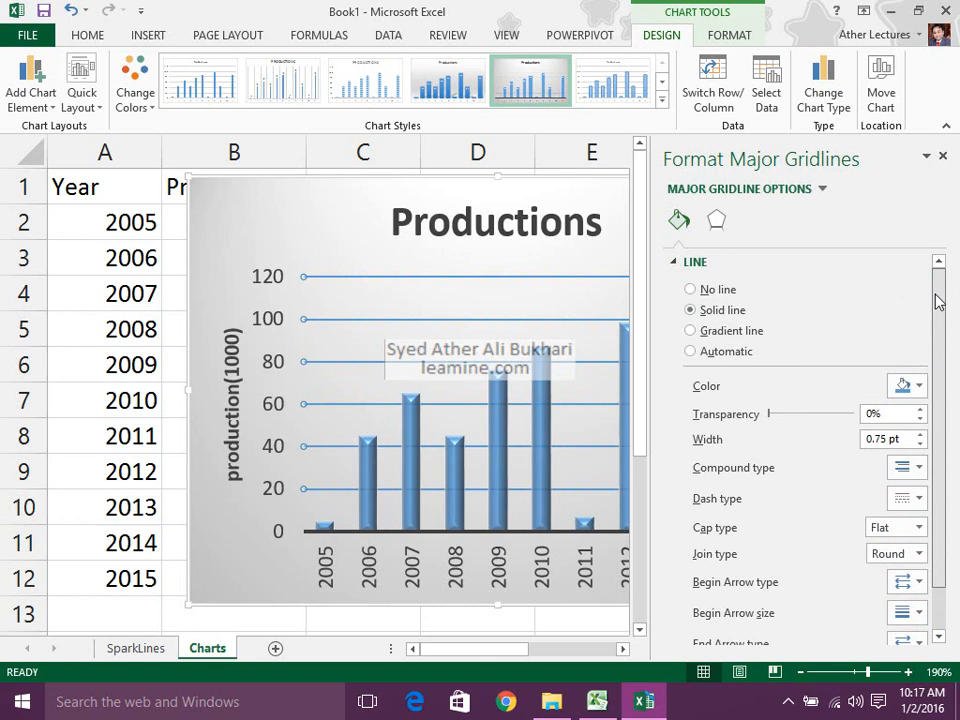
left_click(680, 261)
left_click(716, 220)
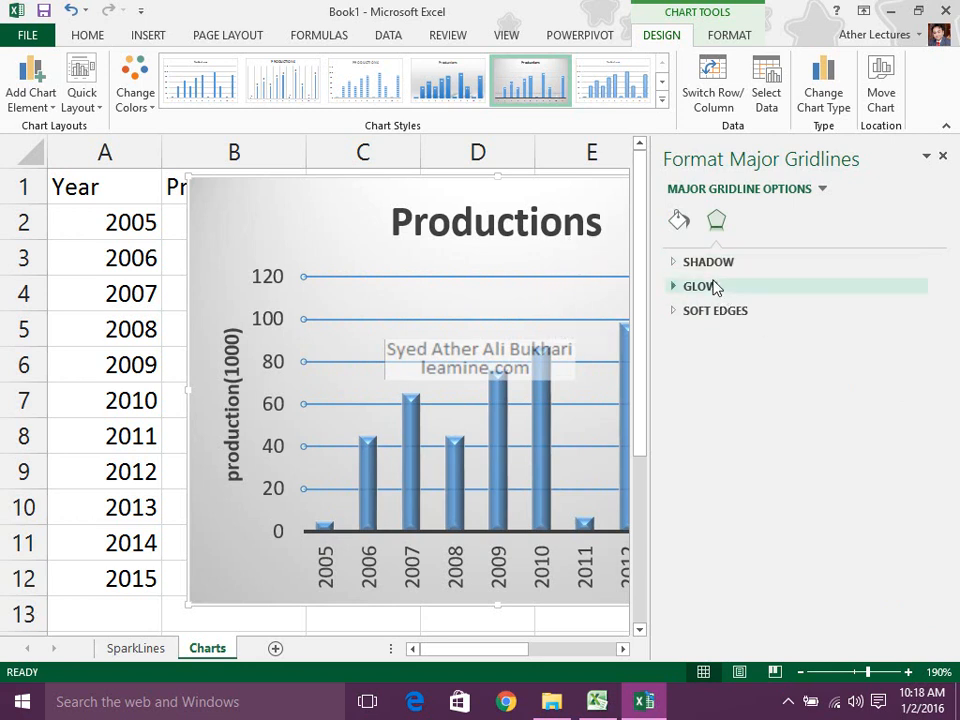
left_click(701, 265)
left_click(701, 265)
left_click(706, 288)
left_click(706, 288)
left_click(714, 314)
left_click(690, 309)
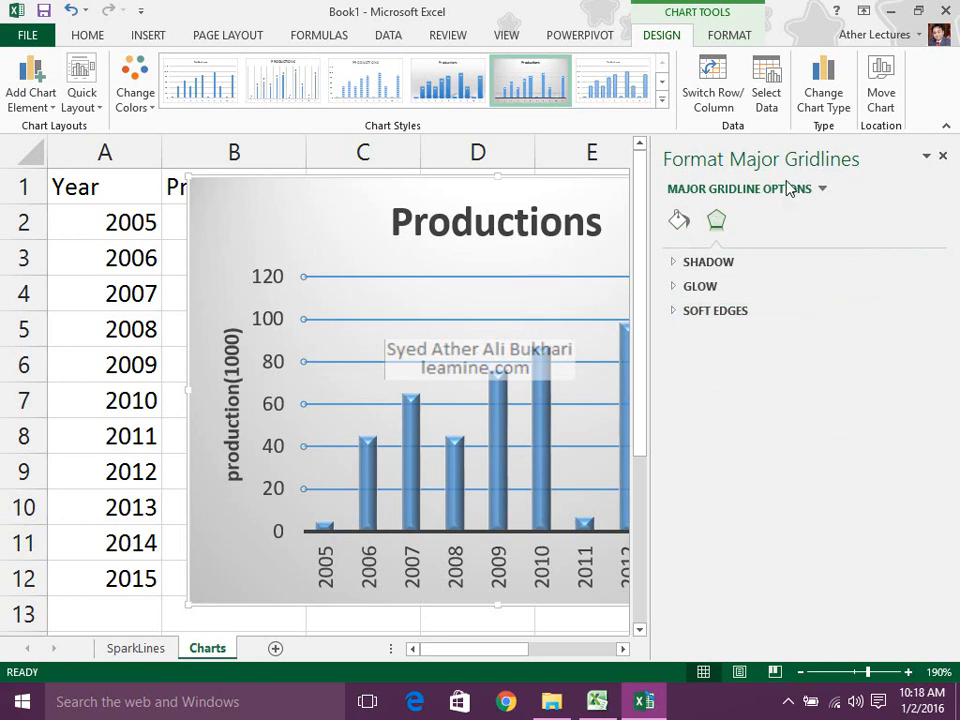
left_click(732, 38)
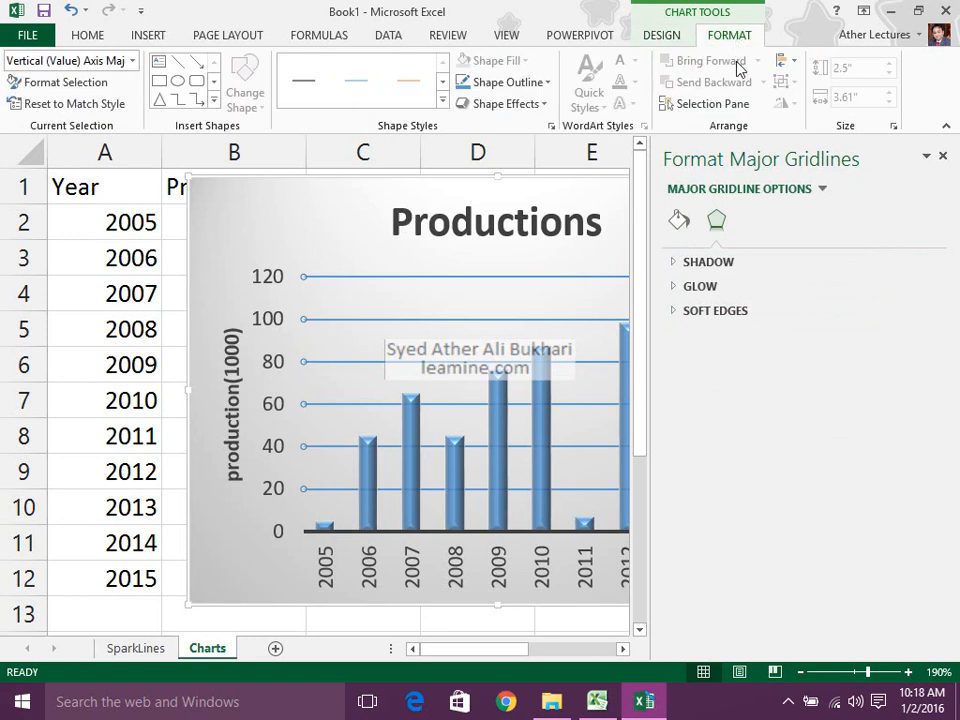
left_click(942, 156)
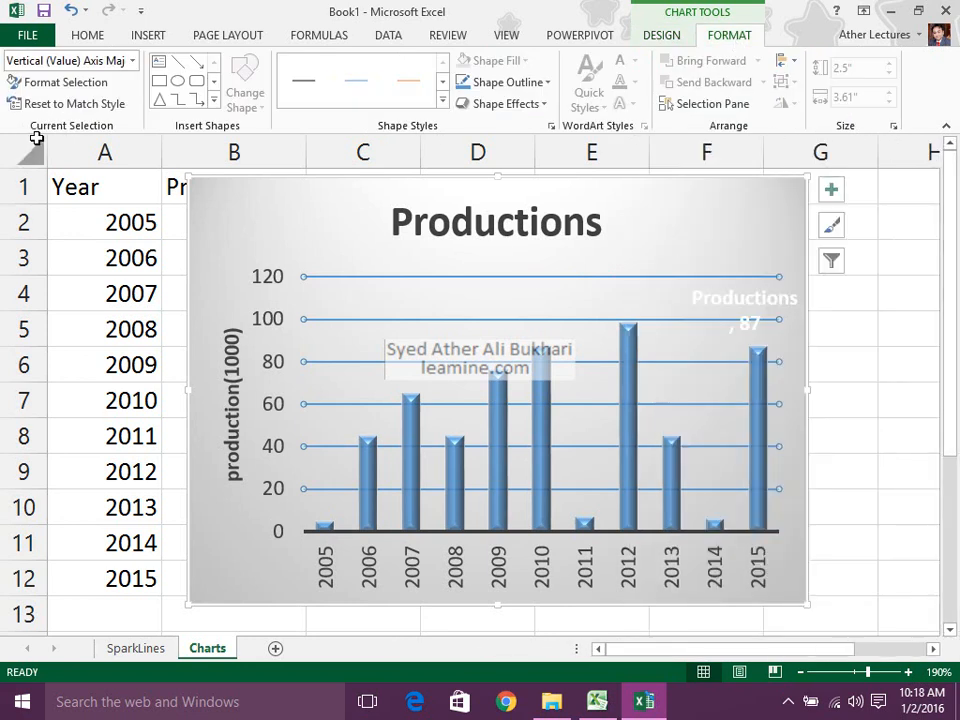
Step: Try to draw a star shape from the shapes gallery on the chart area
left_click(118, 104)
left_click(238, 200)
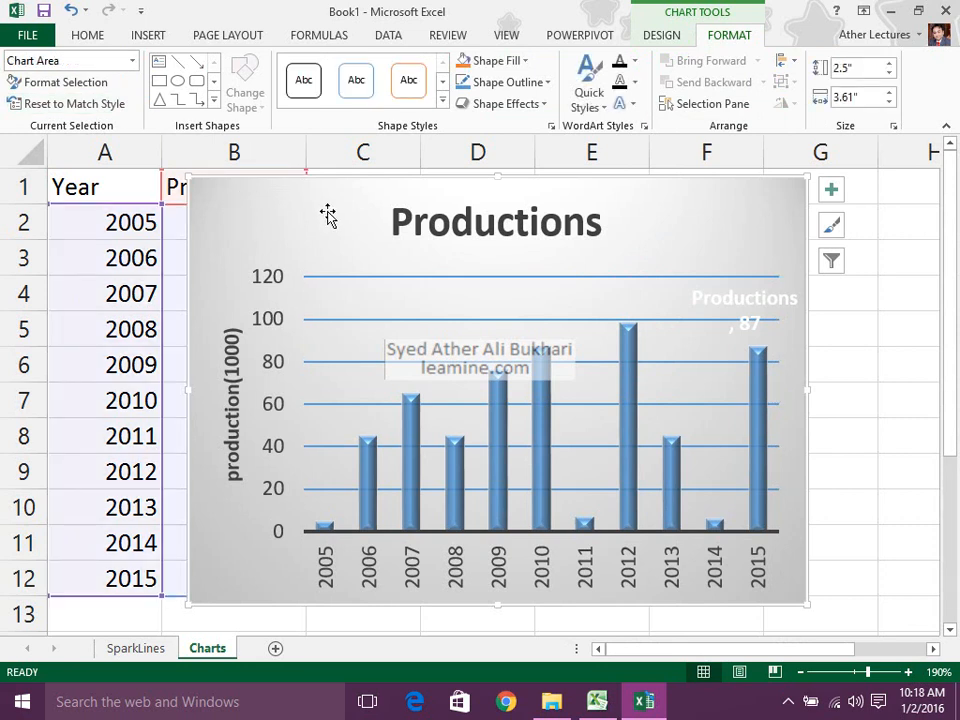
left_click(200, 102)
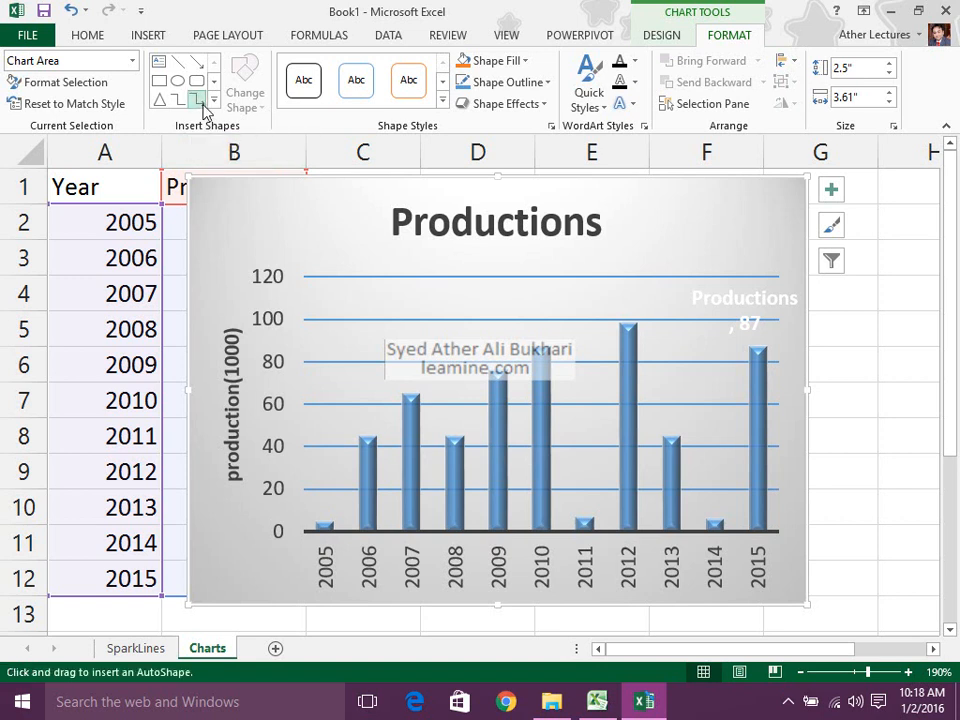
left_click(214, 103)
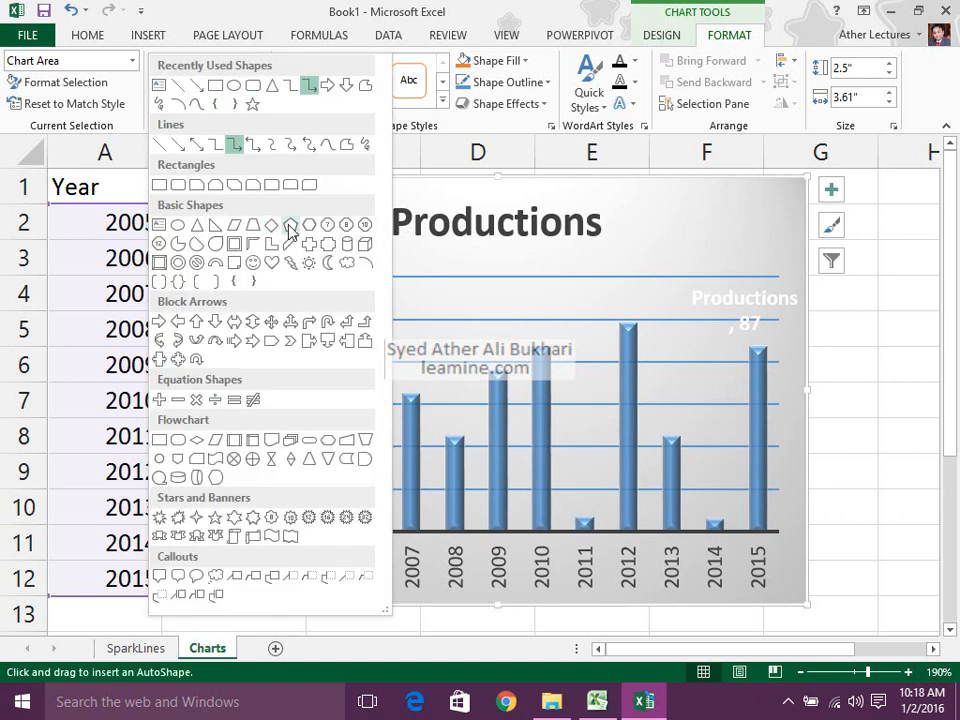
left_click(251, 106)
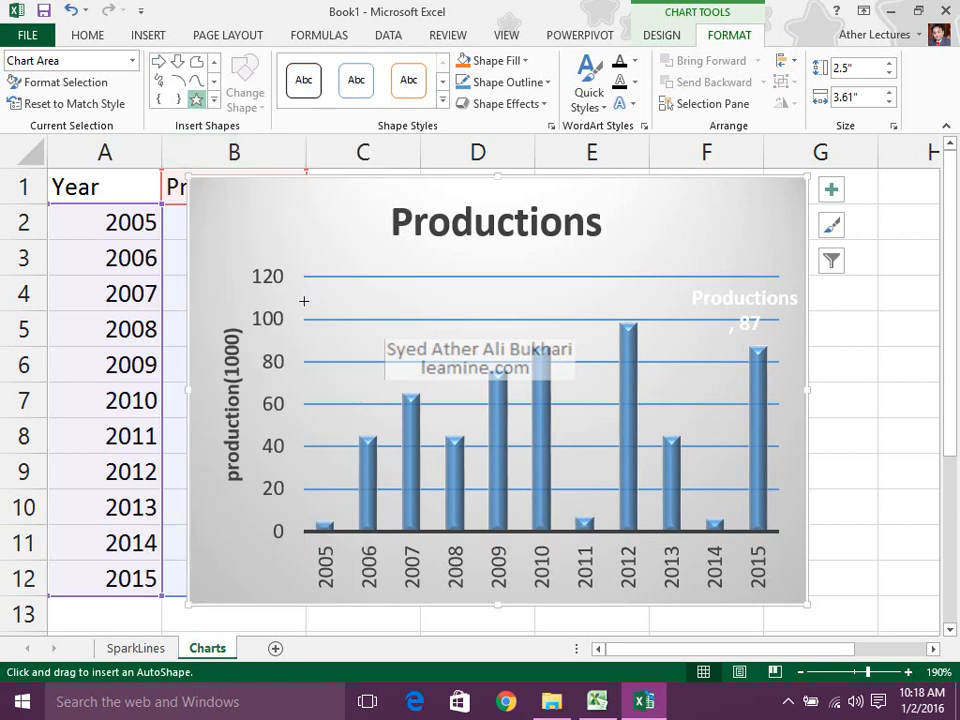
left_click_drag(280, 152, 373, 306)
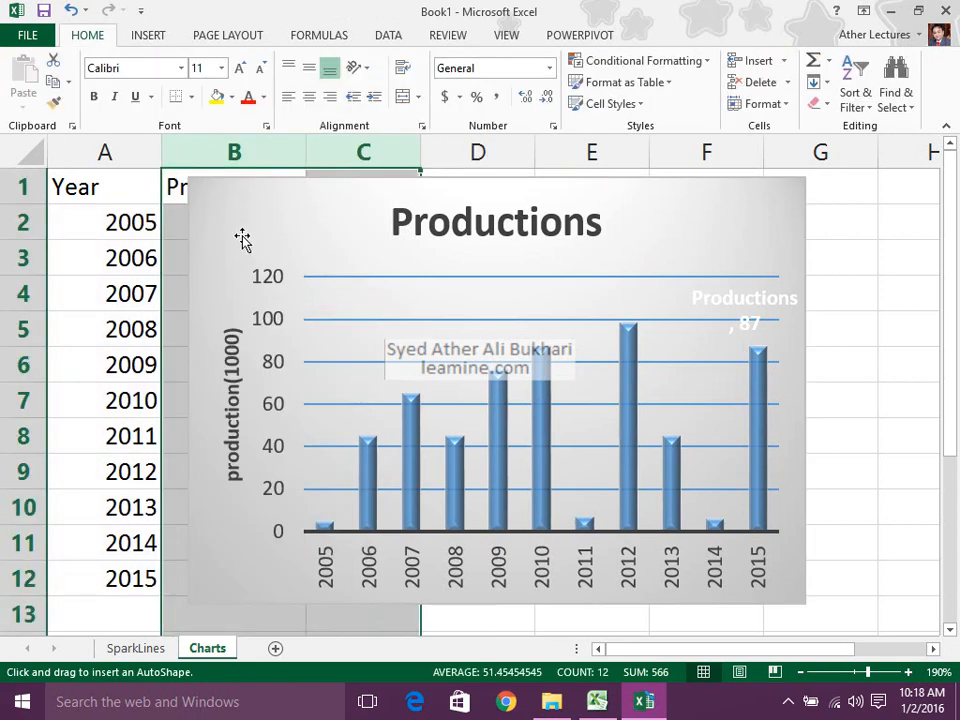
left_click(242, 238)
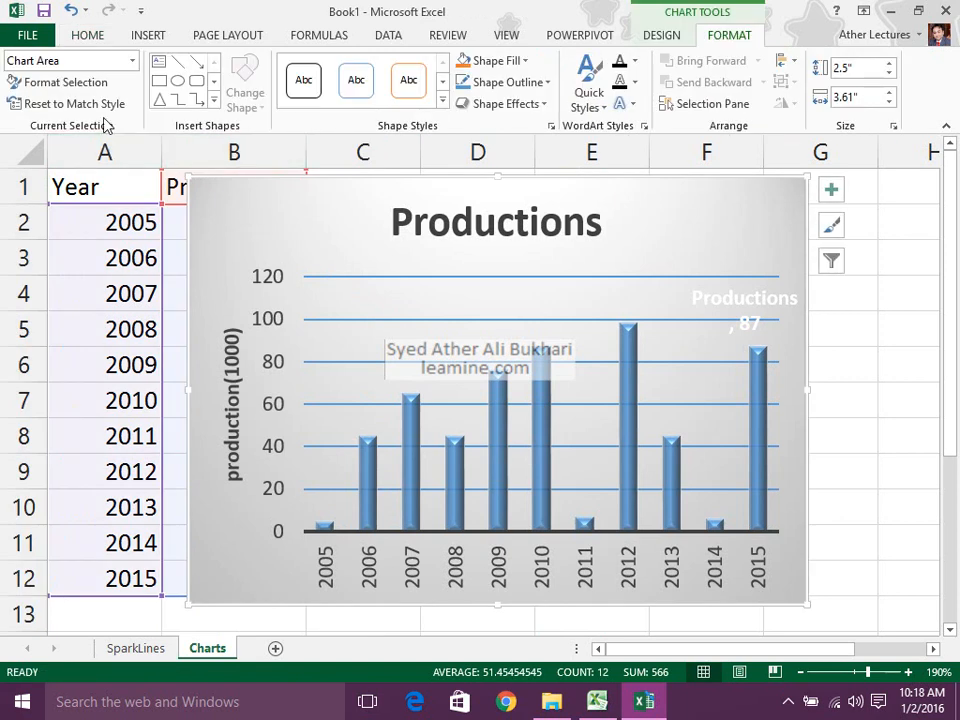
Step: View the chart area's formatting options, then try resetting the chart to match its style and undo the reset
left_click(89, 86)
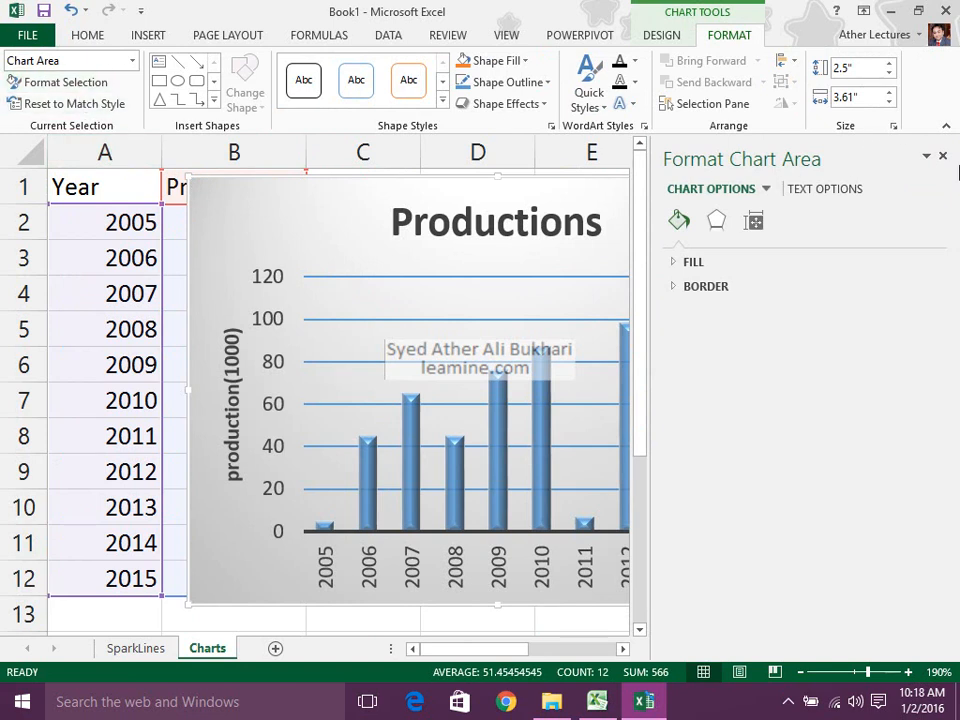
left_click(942, 156)
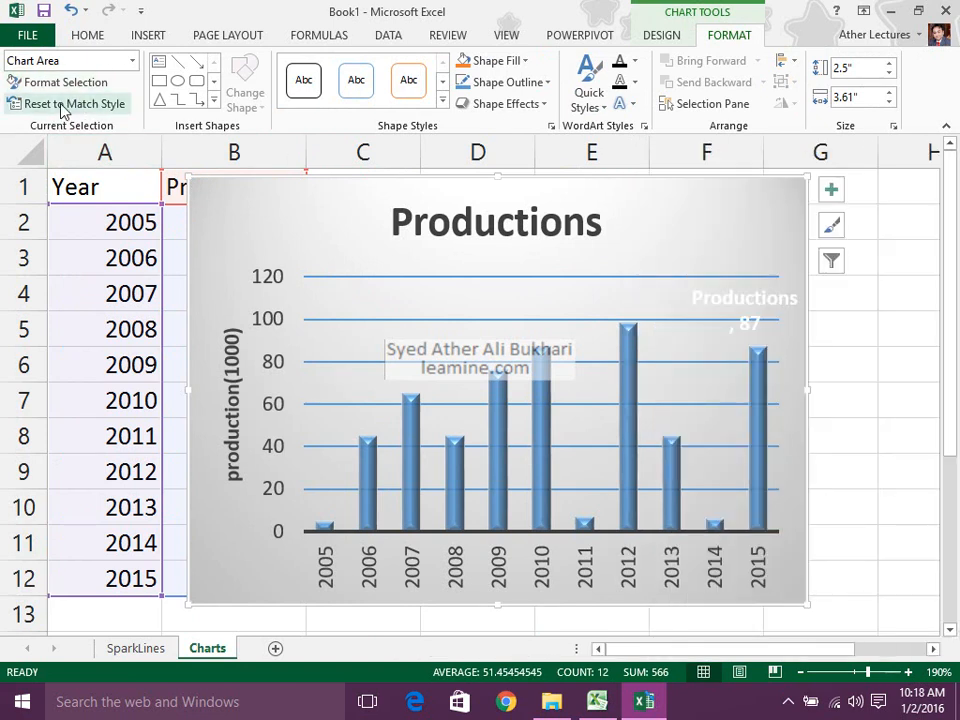
left_click(64, 104)
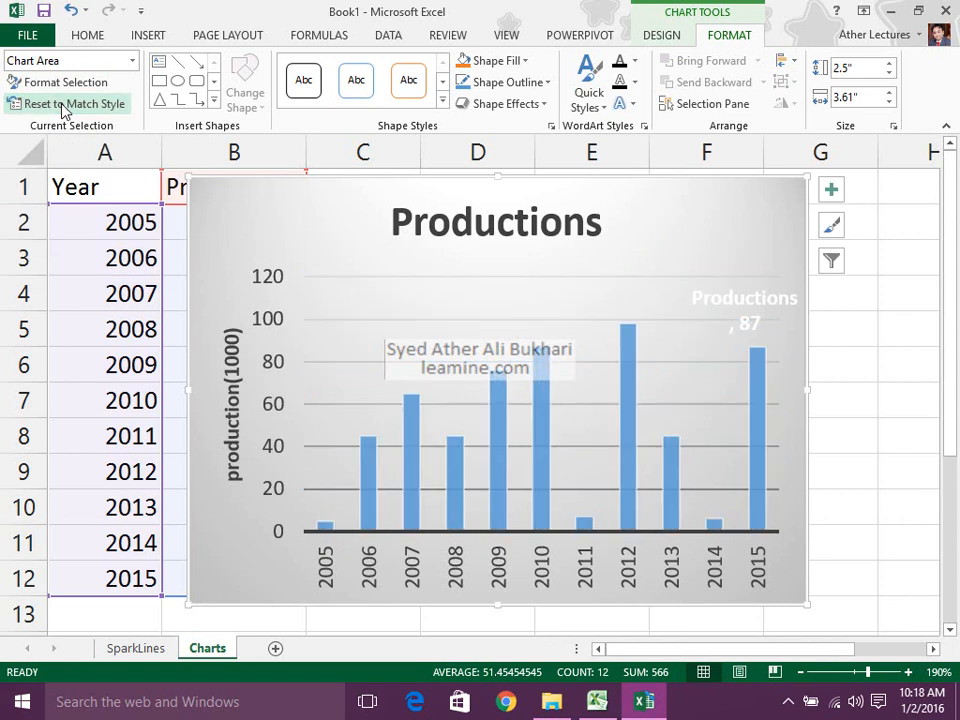
key("ctrl+z")
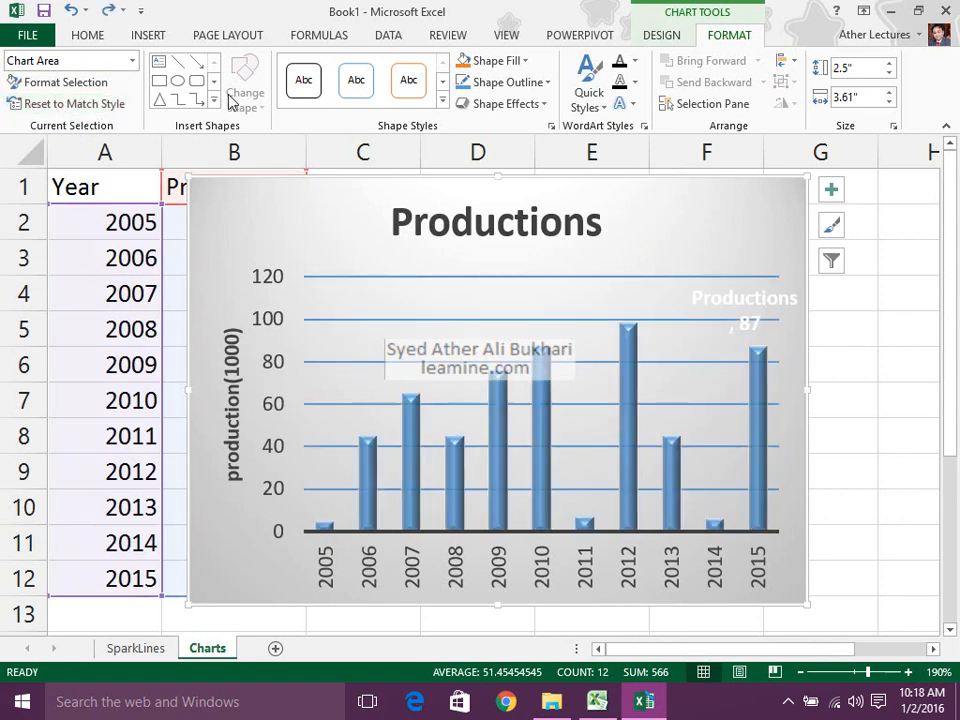
Step: Try the light green gradient shape style on the chart area, and apply the light blue one instead
left_click(442, 100)
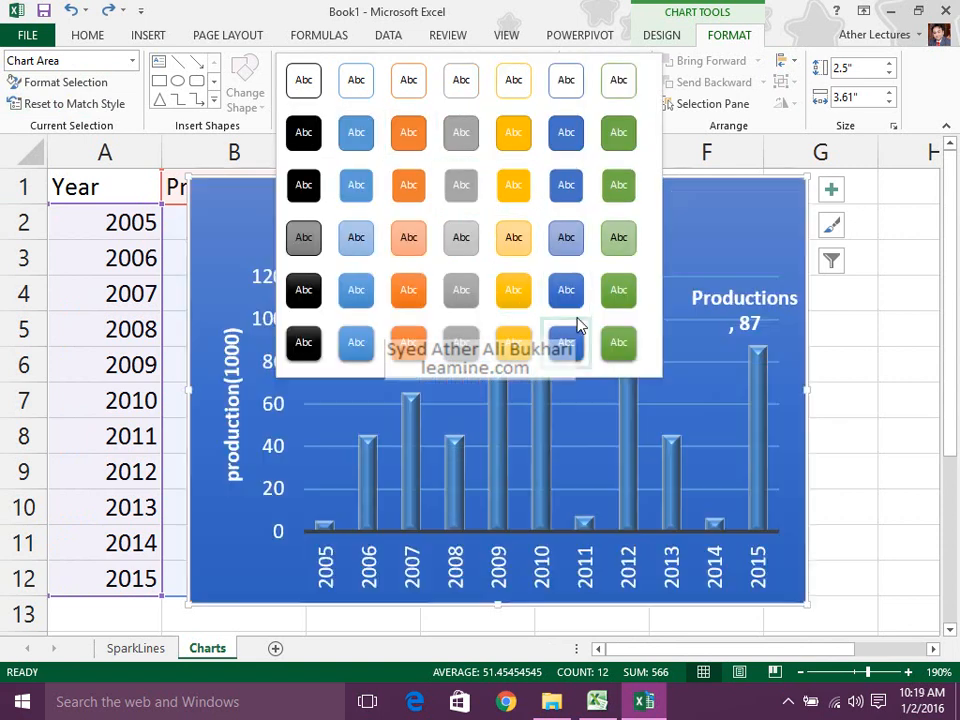
left_click(620, 240)
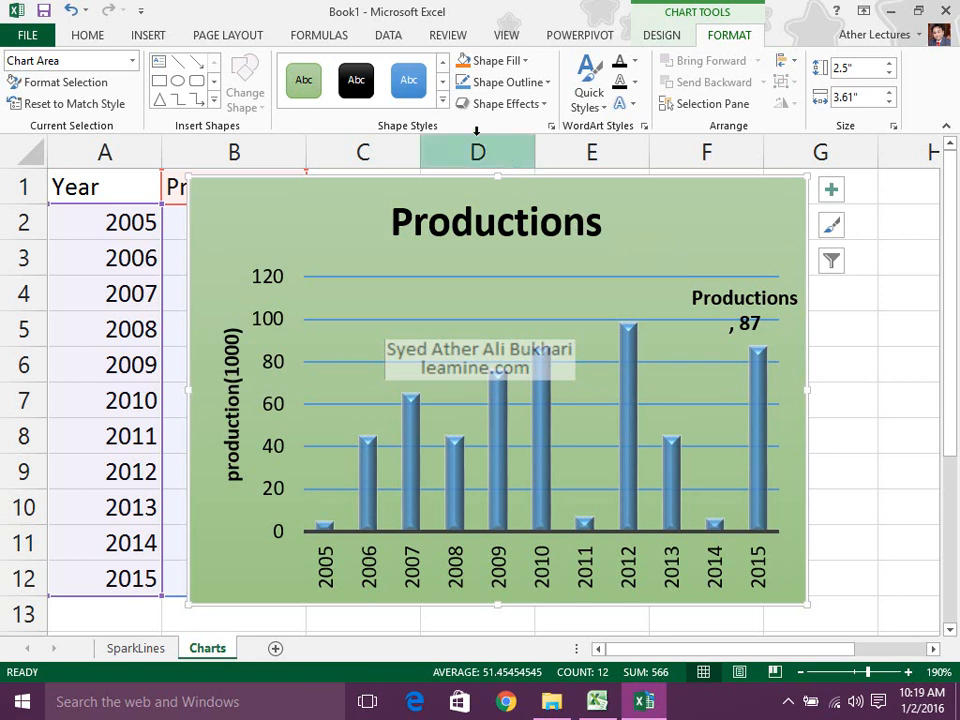
left_click(443, 100)
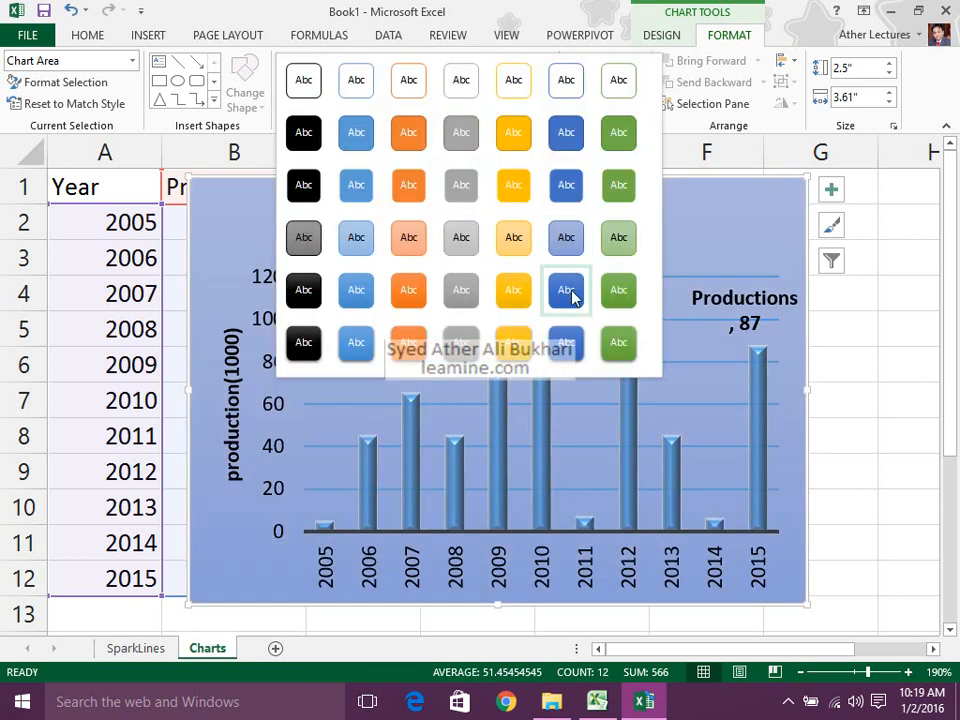
left_click(354, 242)
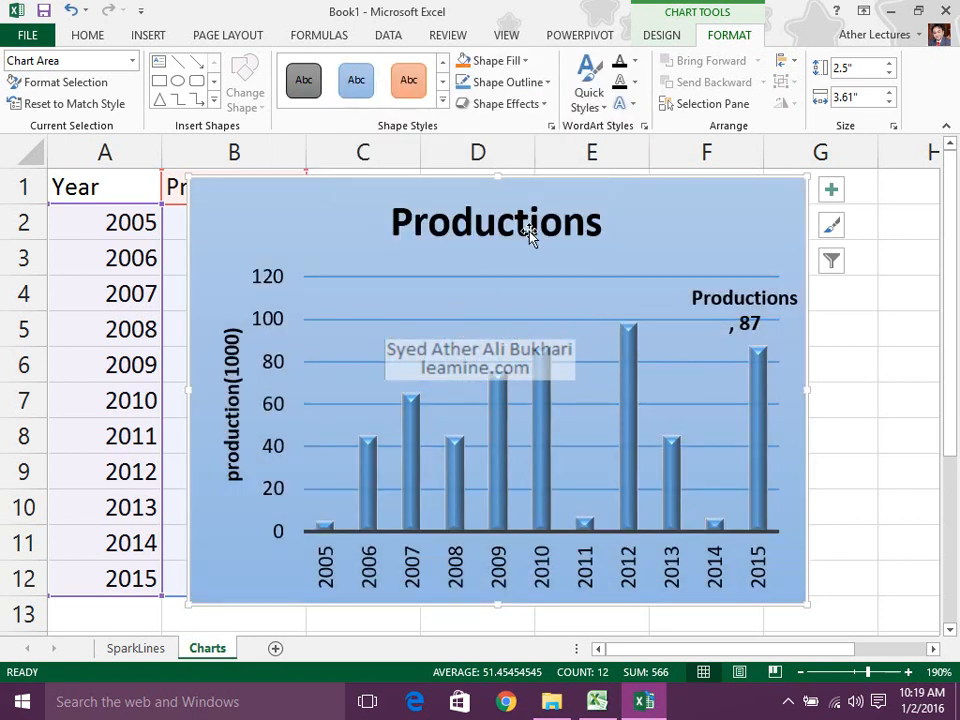
Step: Fill the chart area with the picture of two birds from the Recordings\Images folder on Lectures Drive (E:)
left_click(503, 64)
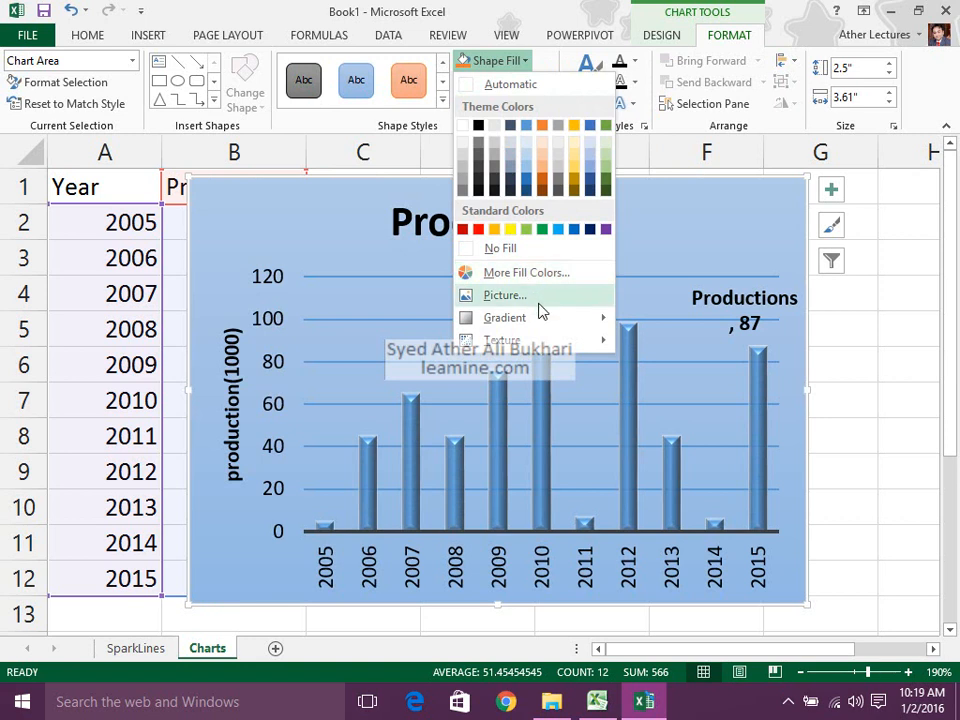
left_click(540, 300)
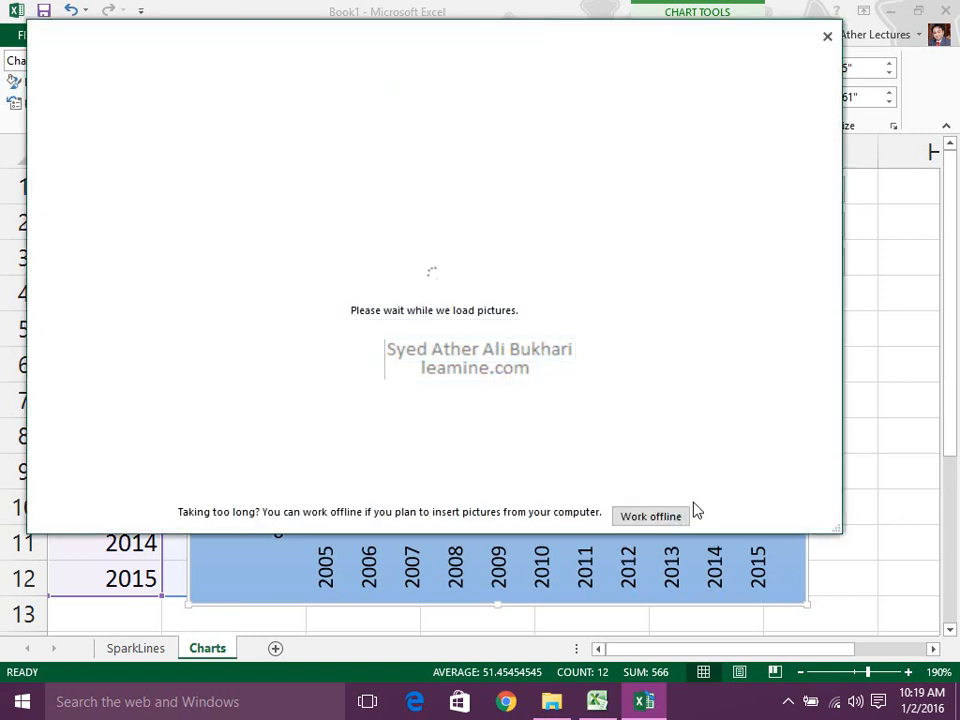
left_click(676, 524)
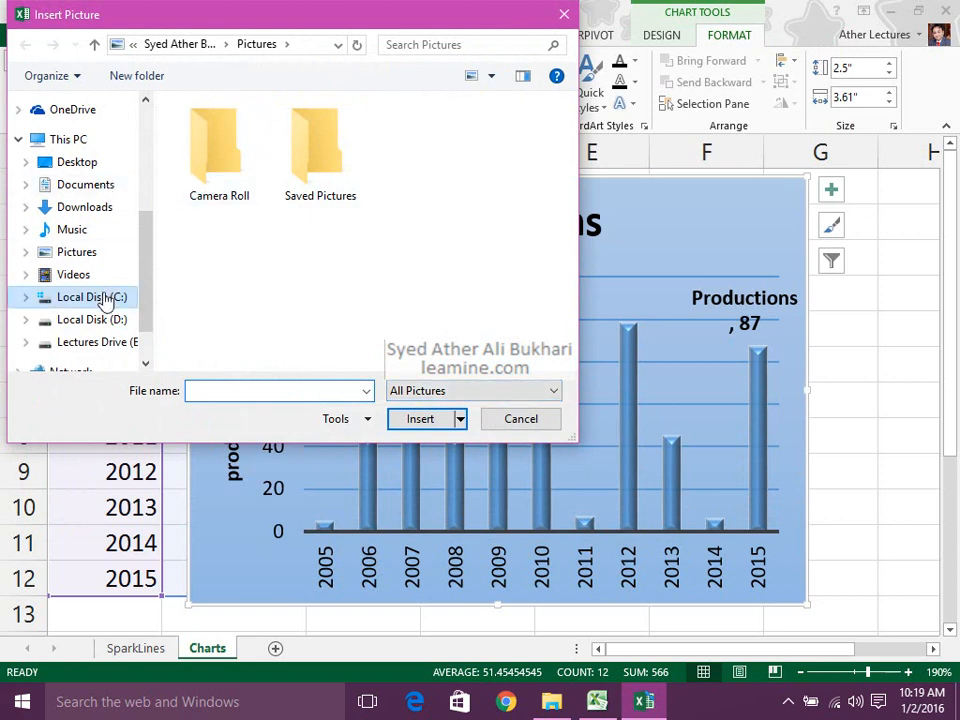
scroll(140, 306, "down", 2)
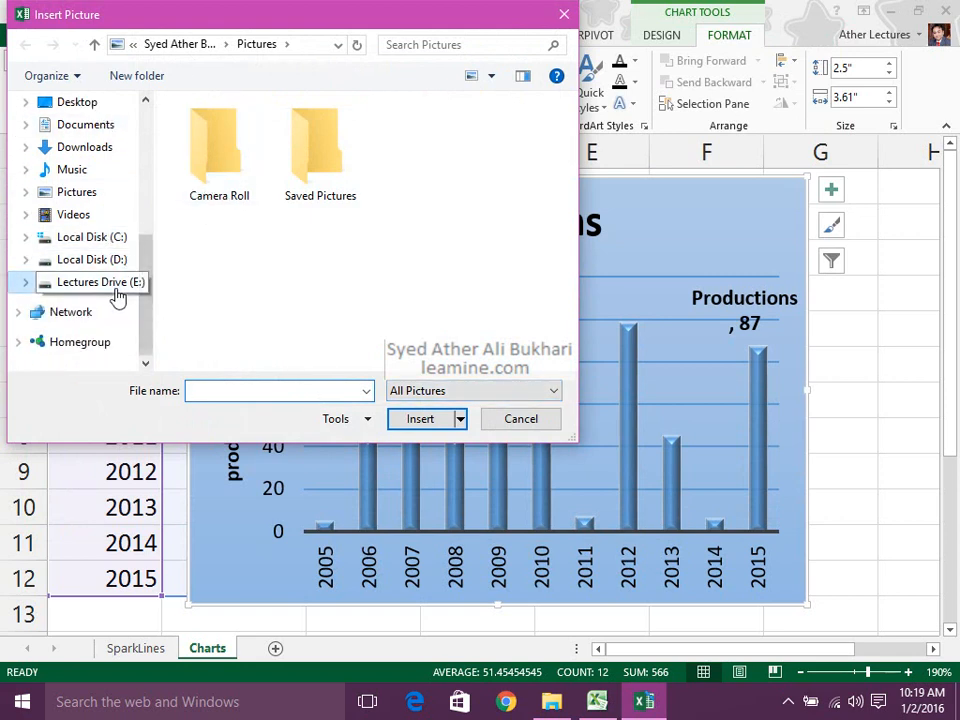
left_click(110, 283)
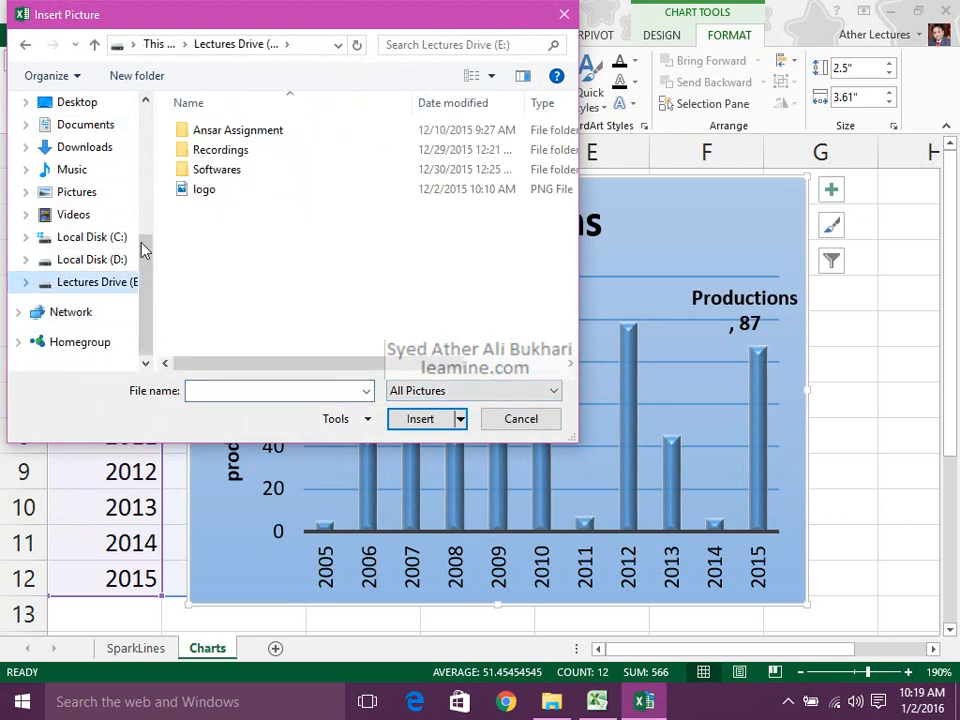
double_click(229, 152)
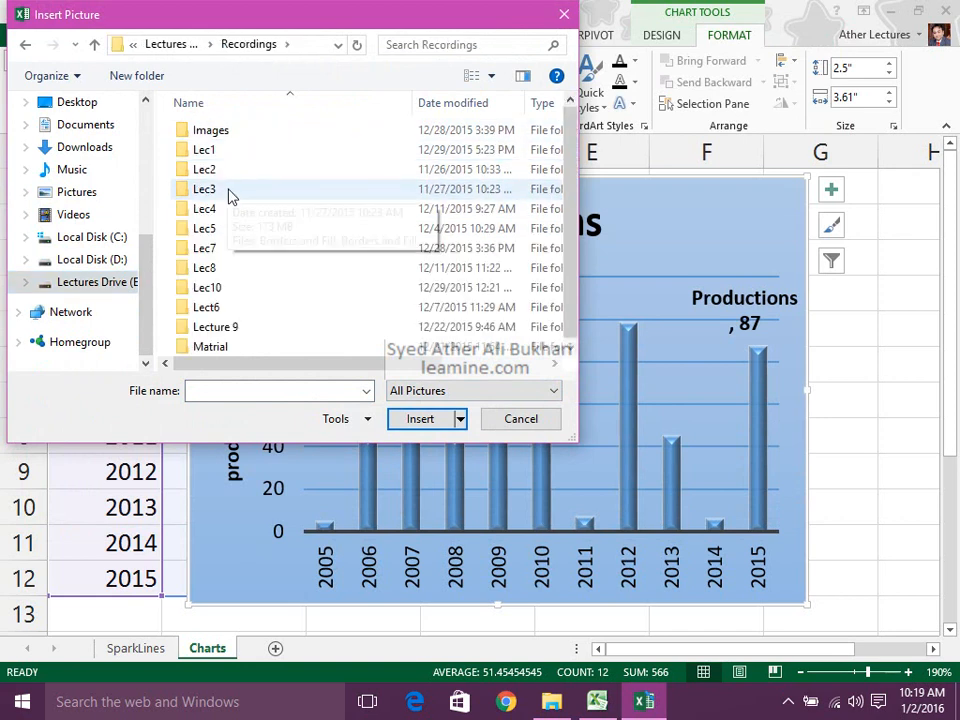
double_click(250, 135)
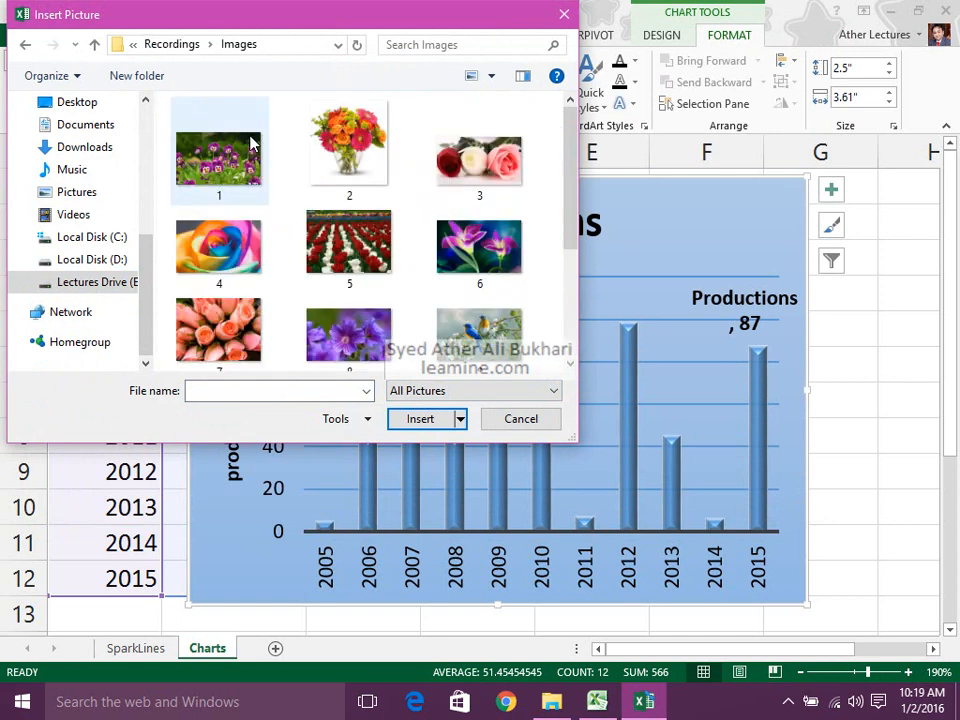
left_click_drag(566, 184, 570, 225)
double_click(497, 222)
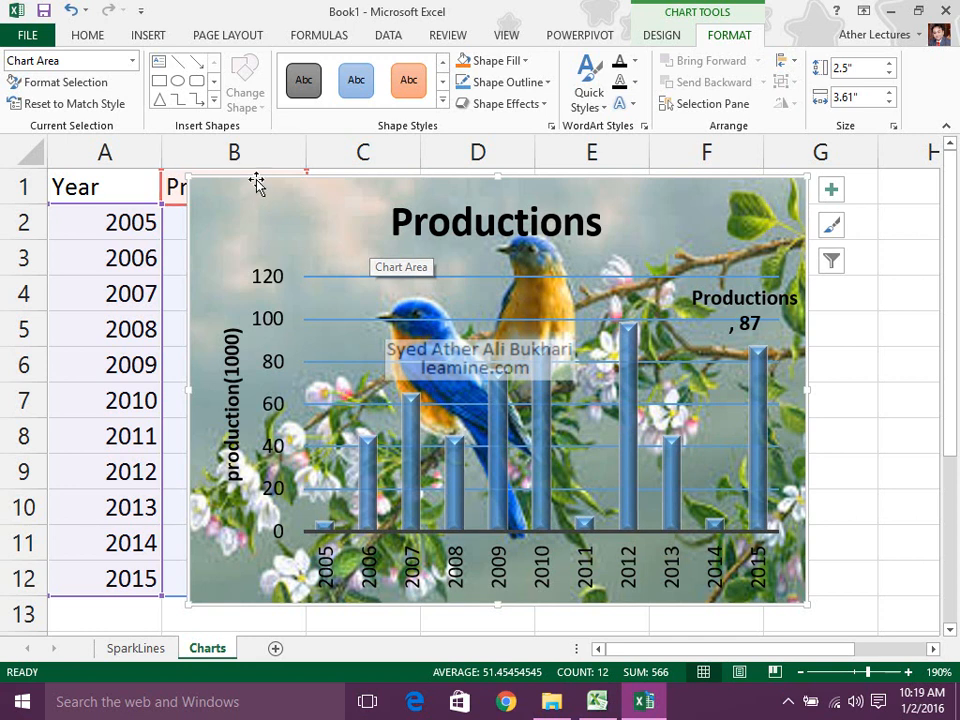
Step: Reset the chart to match its style, and move it from the Charts sheet to a new chart sheet
left_click(96, 103)
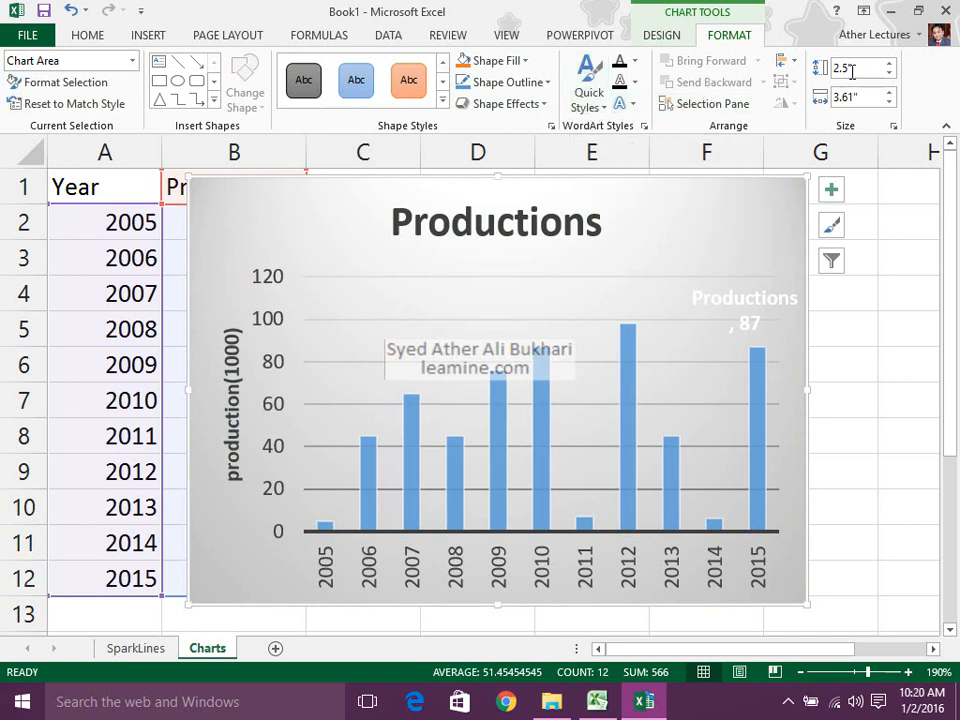
left_click(676, 37)
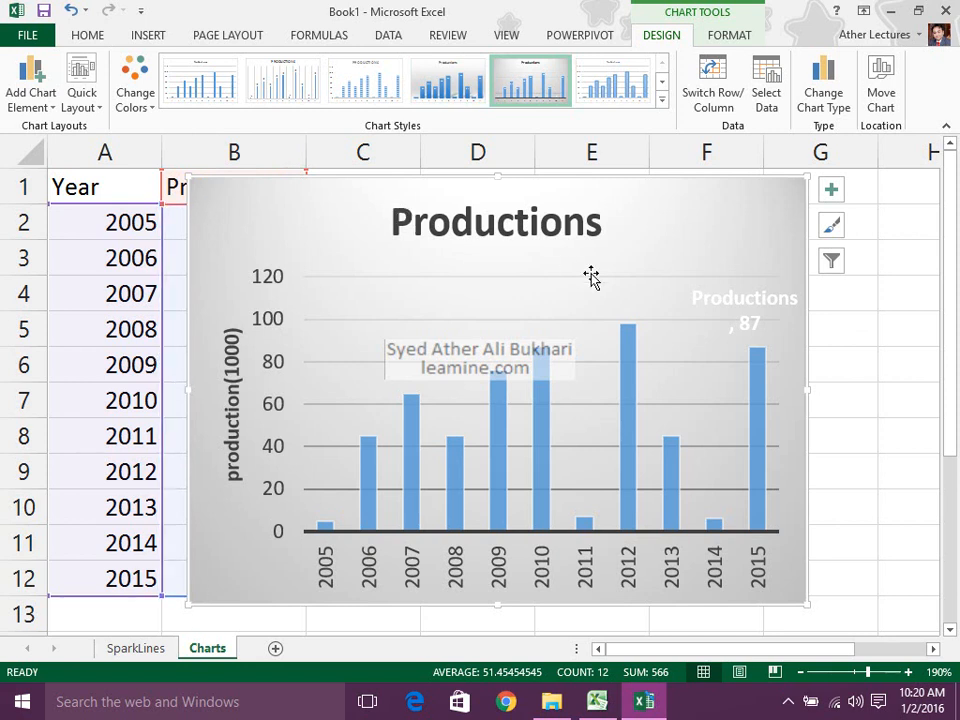
left_click(872, 112)
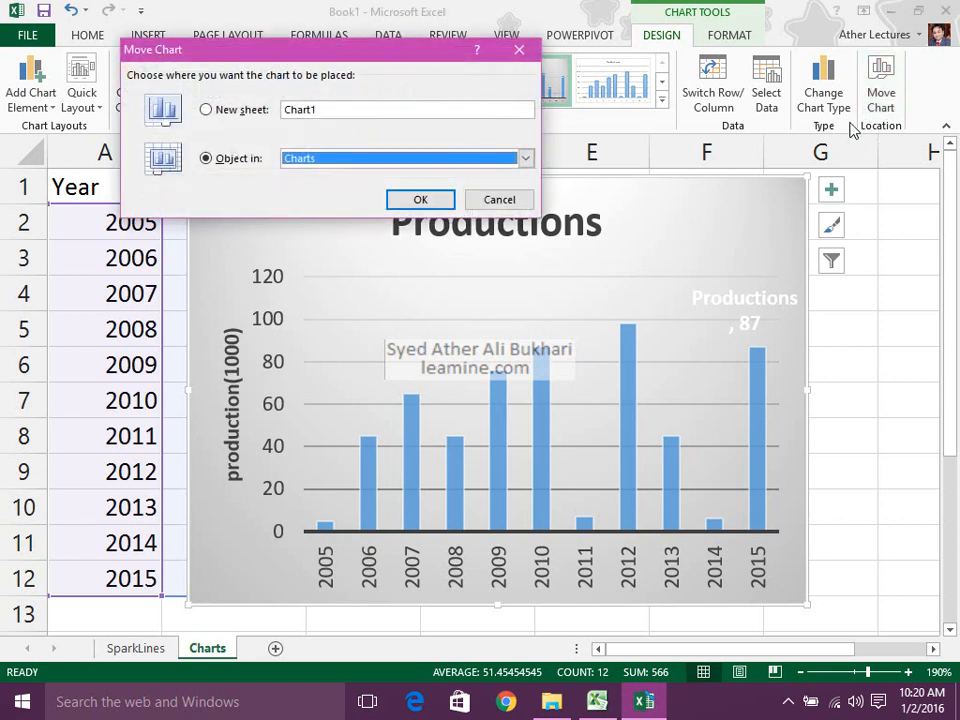
left_click(206, 110)
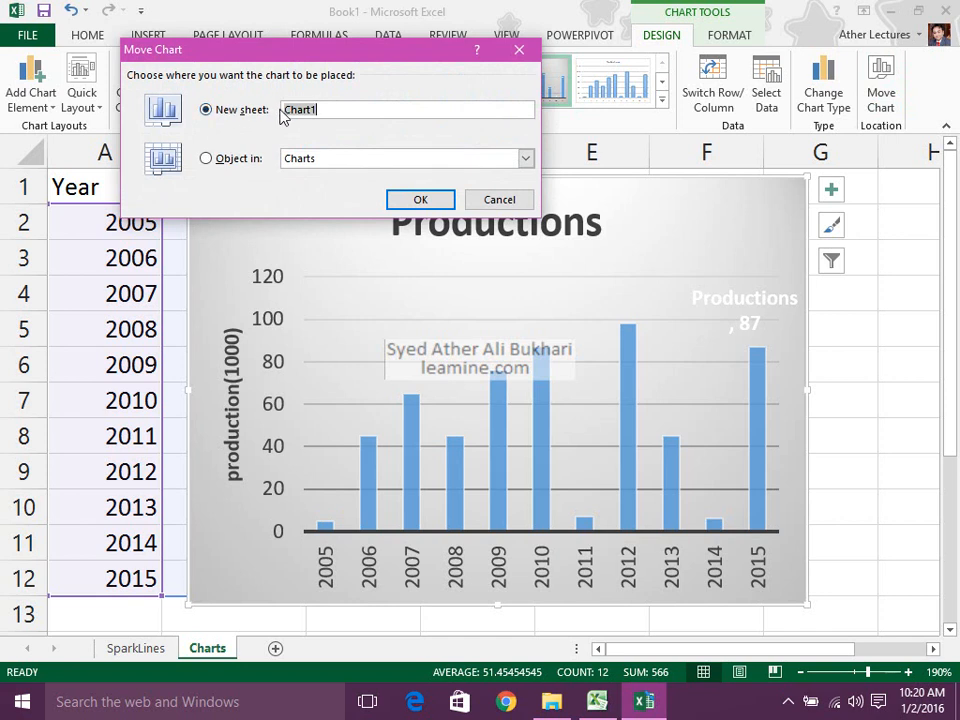
left_click(420, 200)
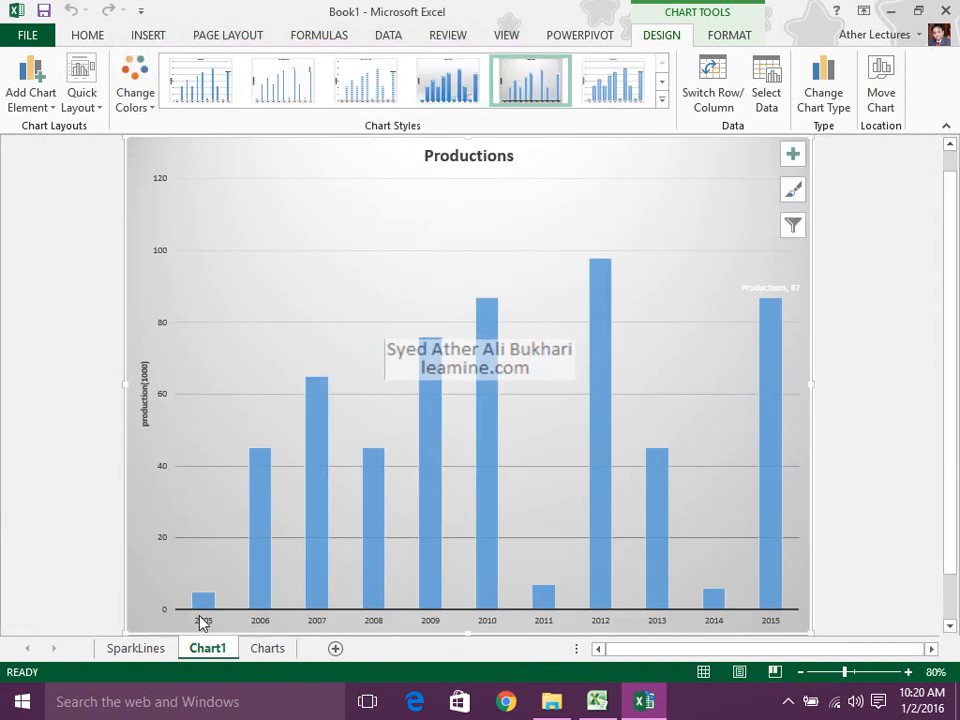
Step: Compare the production data on the Charts sheet with the moved chart on the Chart1 sheet
left_click(266, 648)
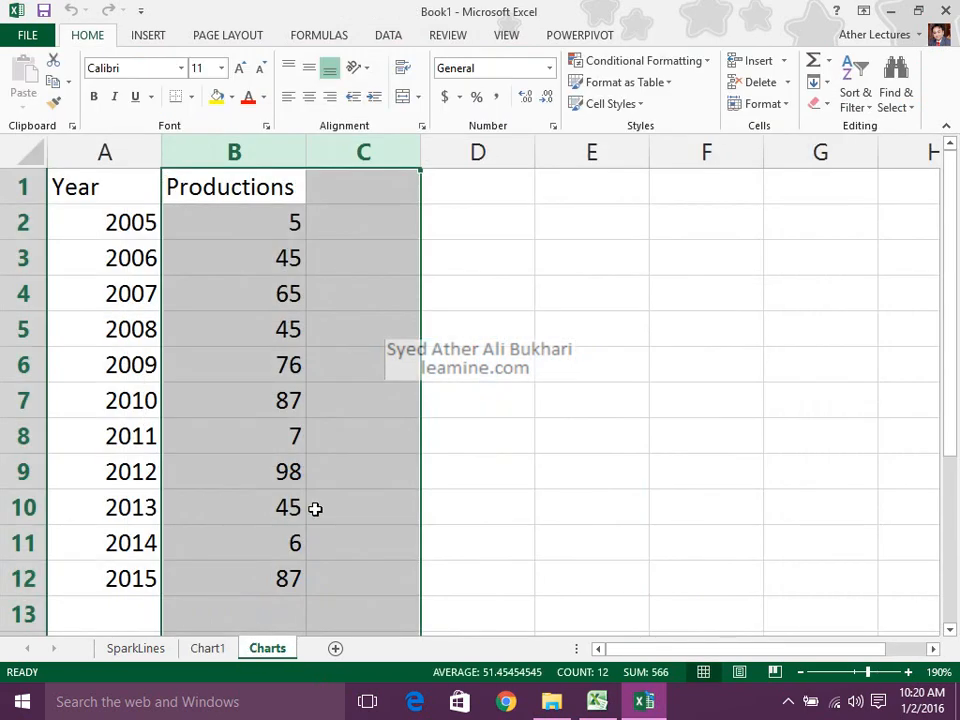
left_click(350, 471)
left_click(228, 650)
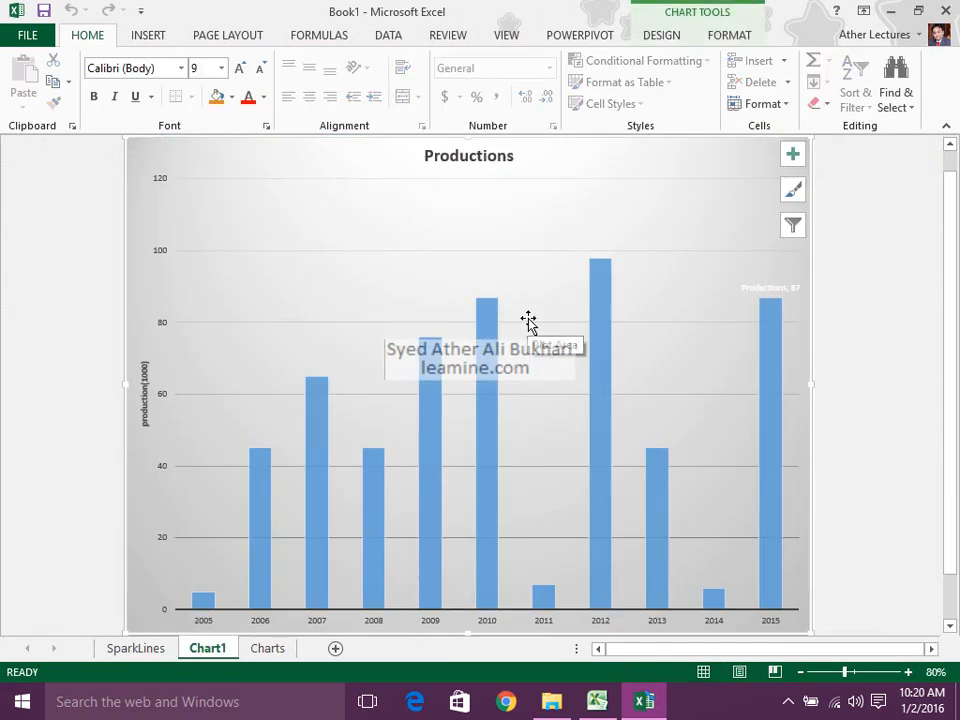
left_click(281, 648)
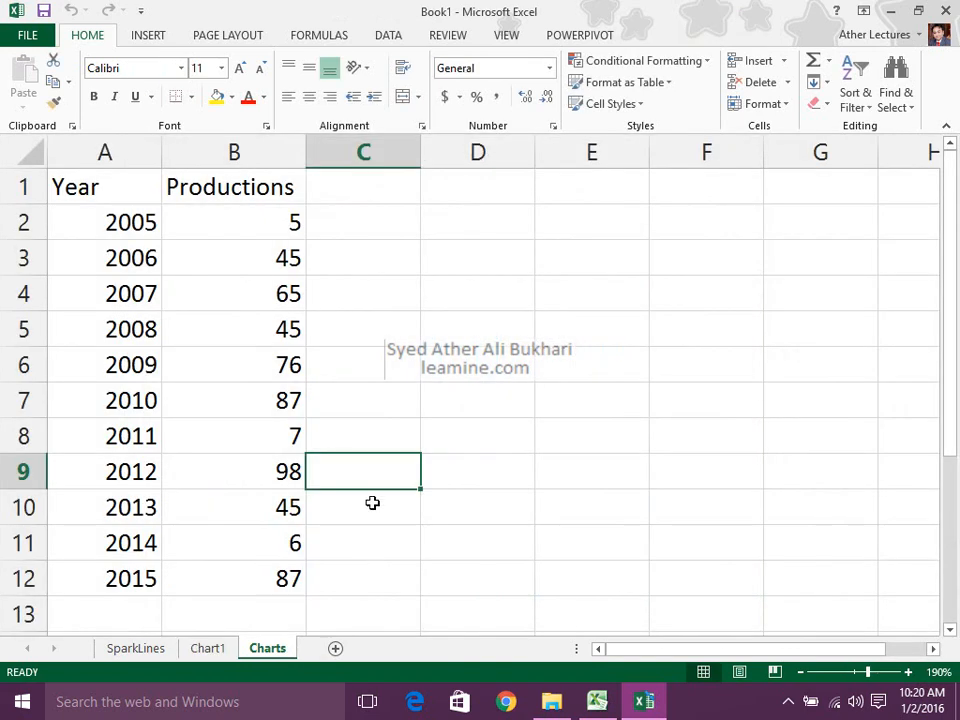
left_click(406, 297)
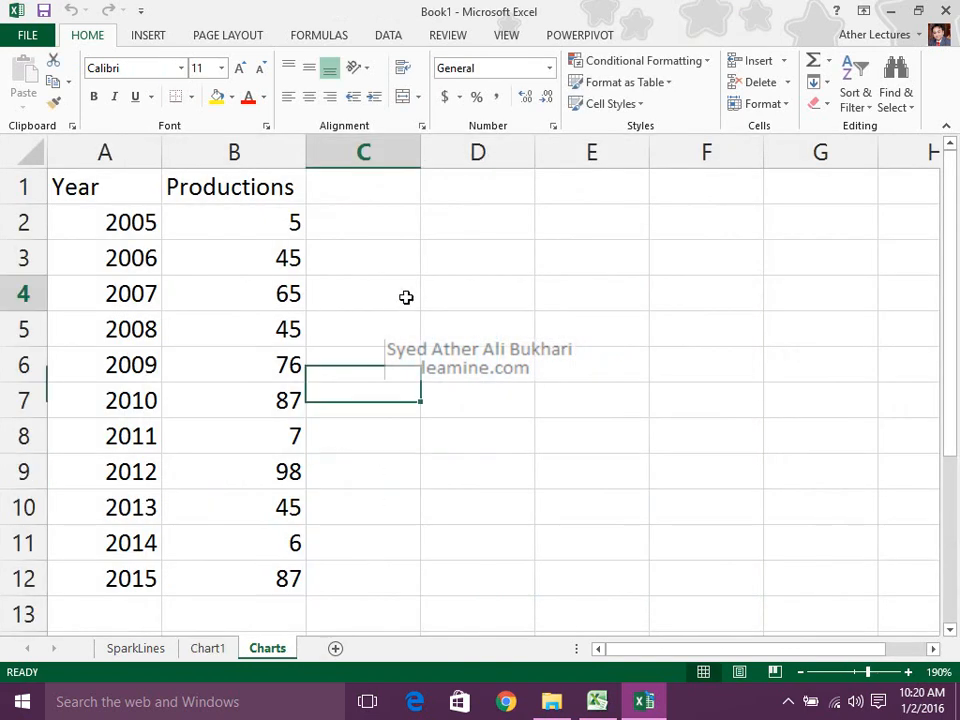
left_click(228, 648)
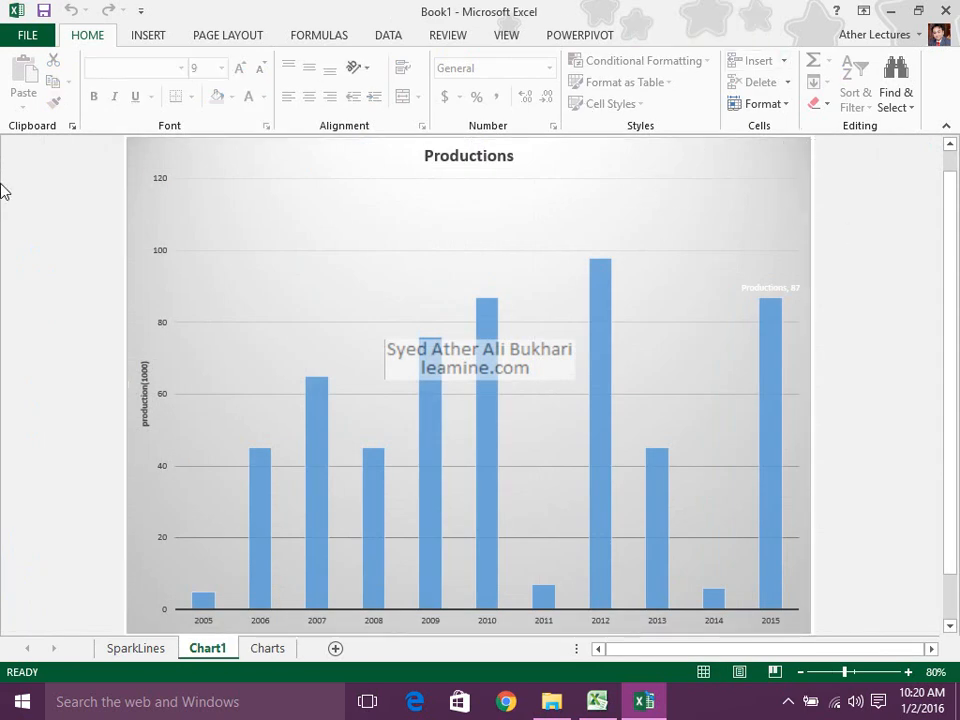
Step: Move the chart from Chart1 into the Charts sheet as an object, and shrink it to about 4.46 by 2.42 inches beside the Year column
left_click(155, 190)
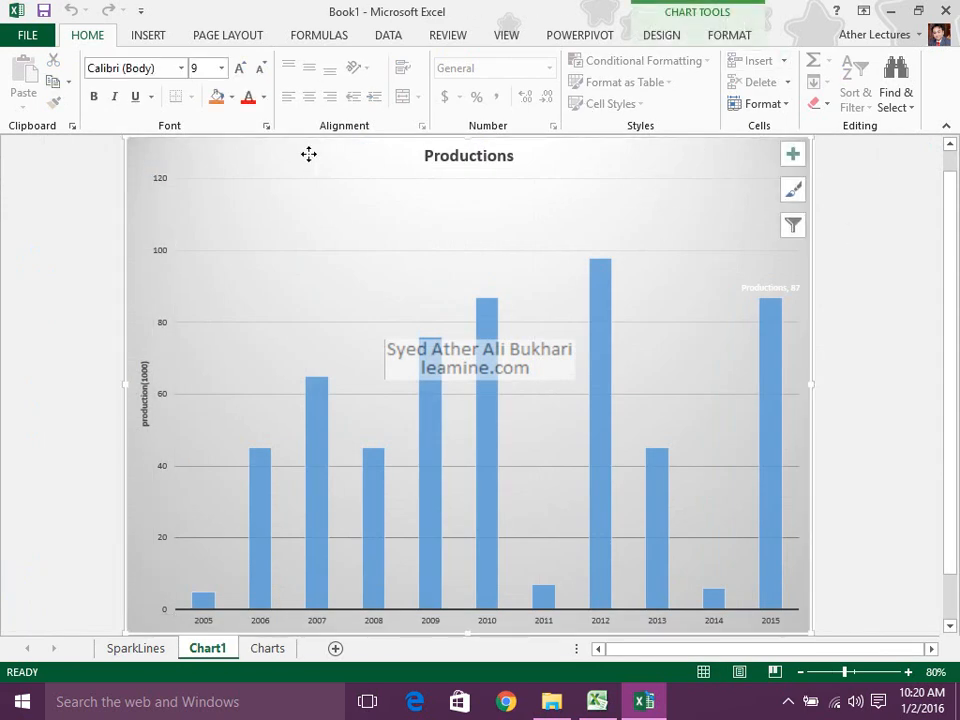
left_click(731, 35)
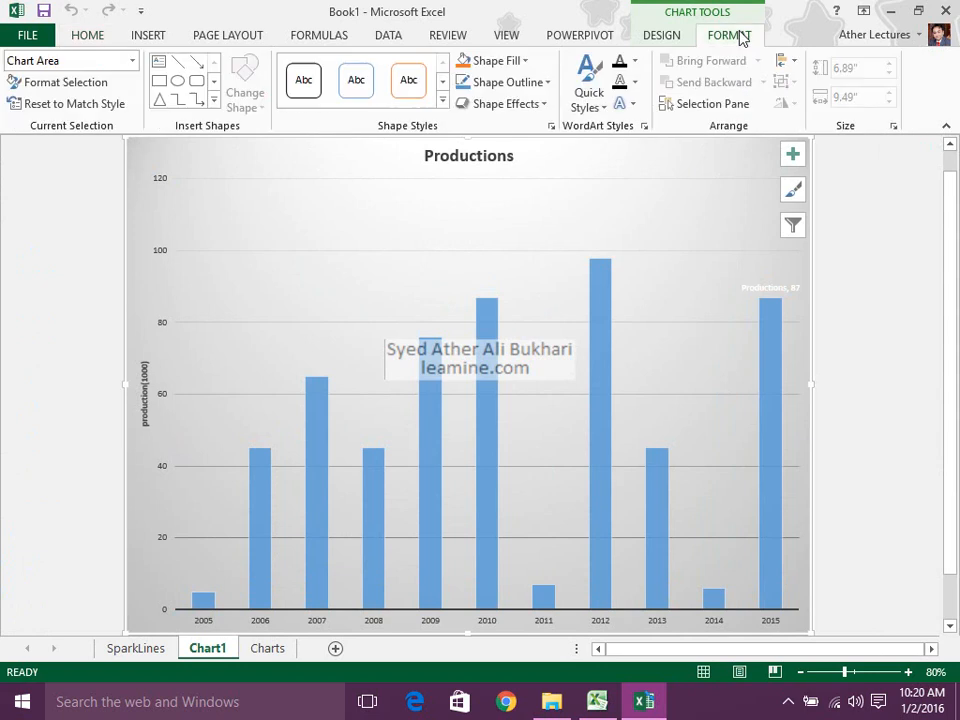
left_click(676, 35)
left_click(881, 100)
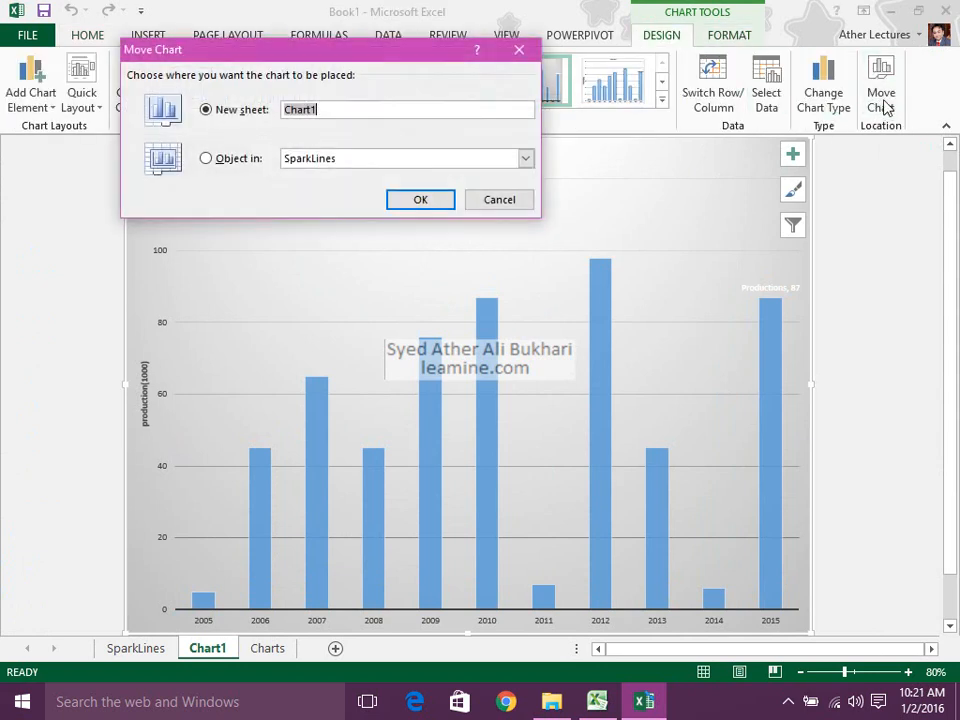
left_click(216, 160)
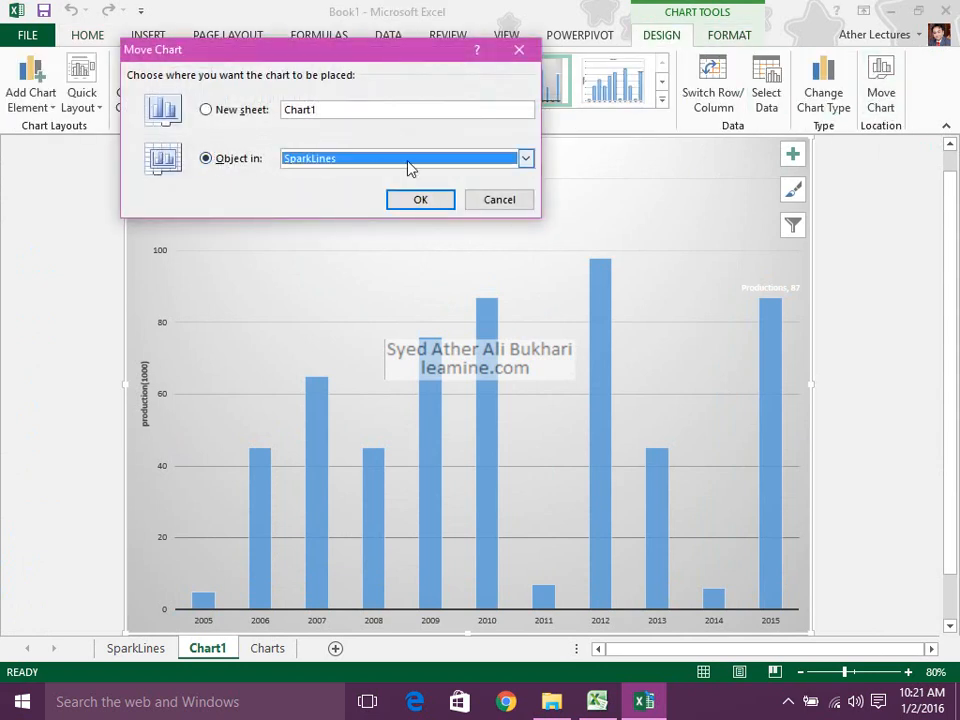
left_click(522, 160)
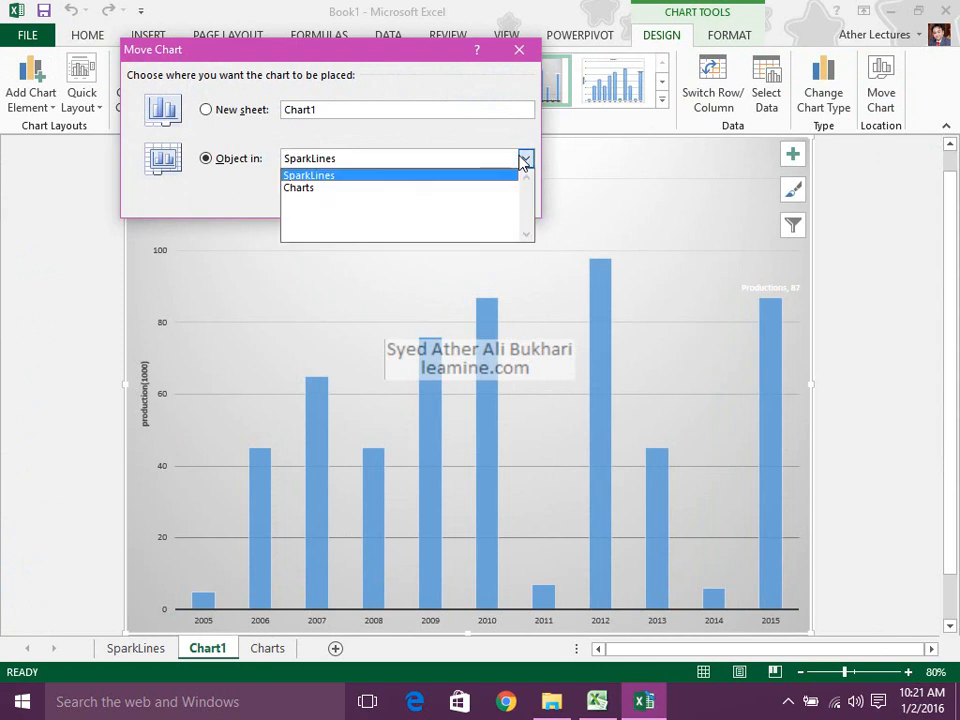
left_click(478, 189)
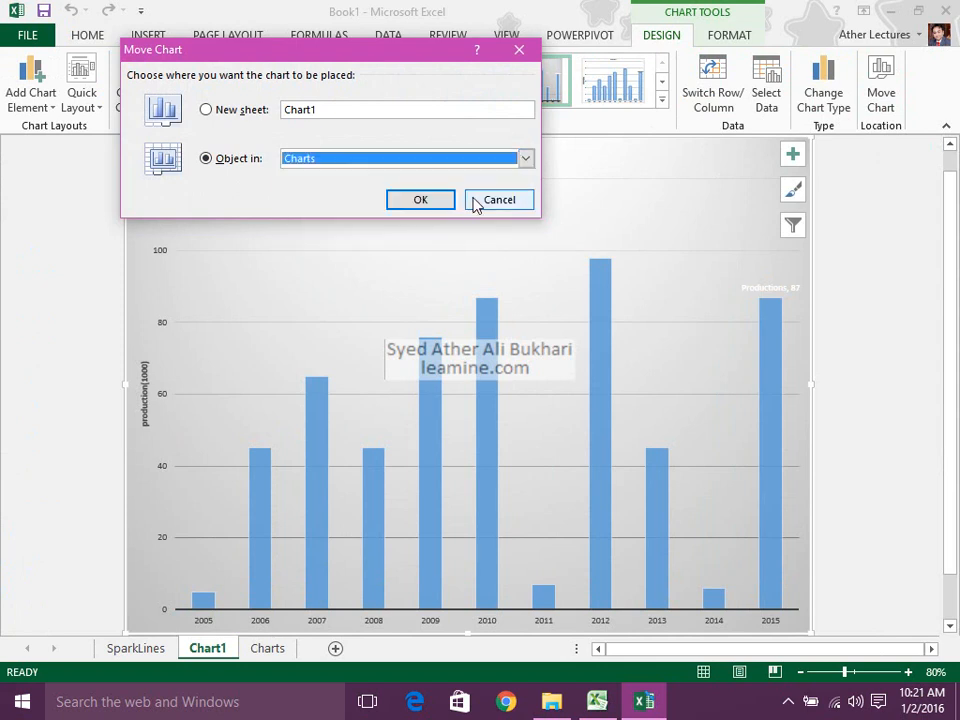
left_click(420, 200)
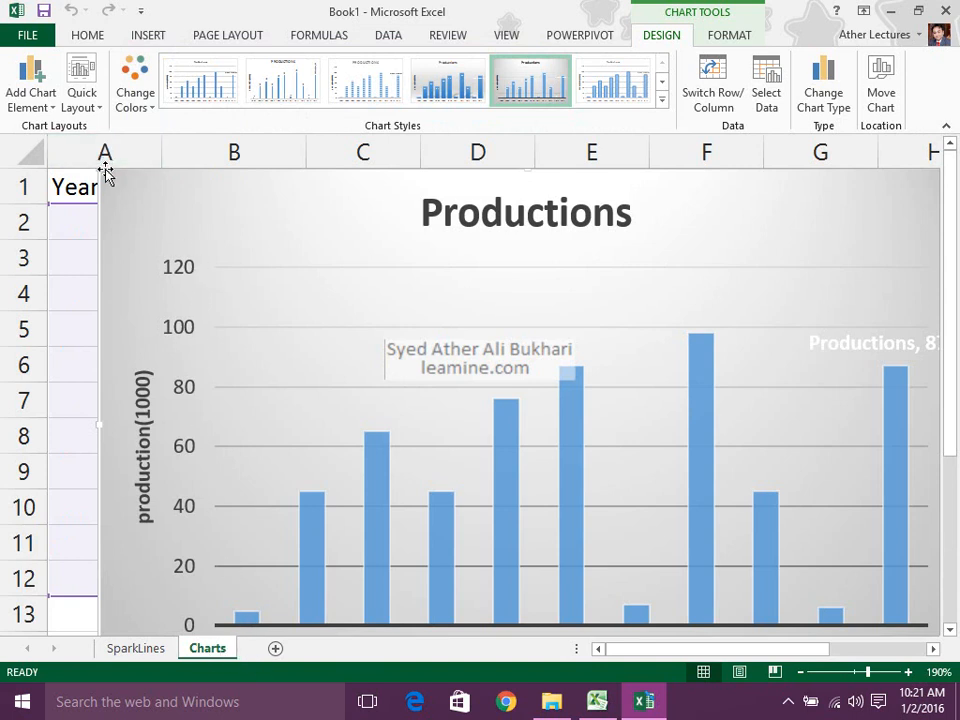
left_click_drag(98, 170, 188, 268)
left_click_drag(311, 299, 291, 195)
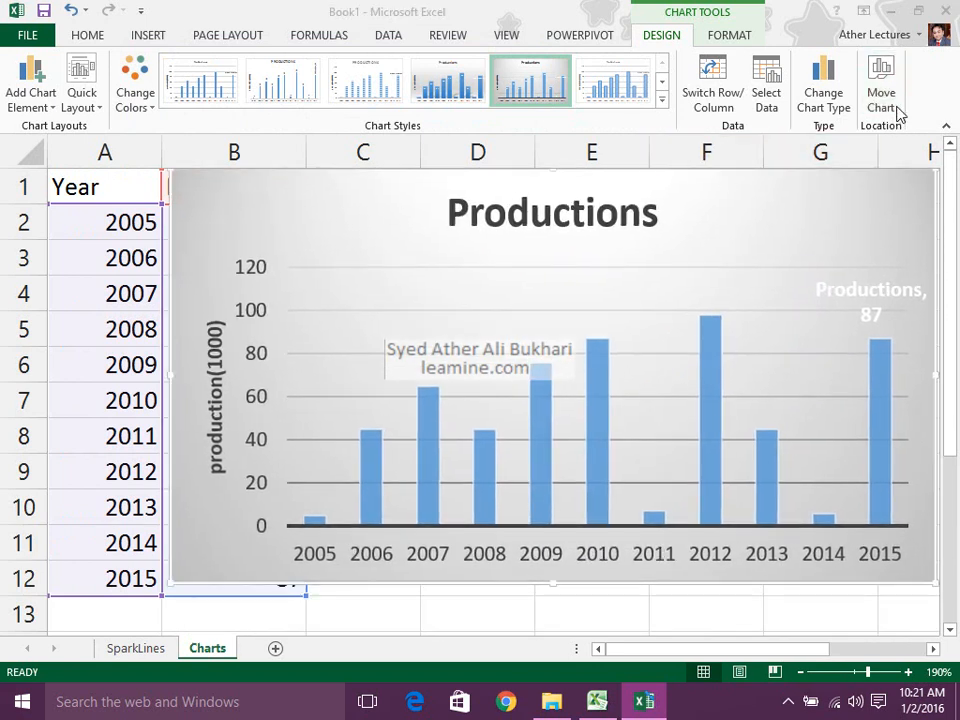
Step: Review the sheets offered as destinations for moving the chart, keeping it as an object in Charts
left_click(896, 118)
left_click(300, 158)
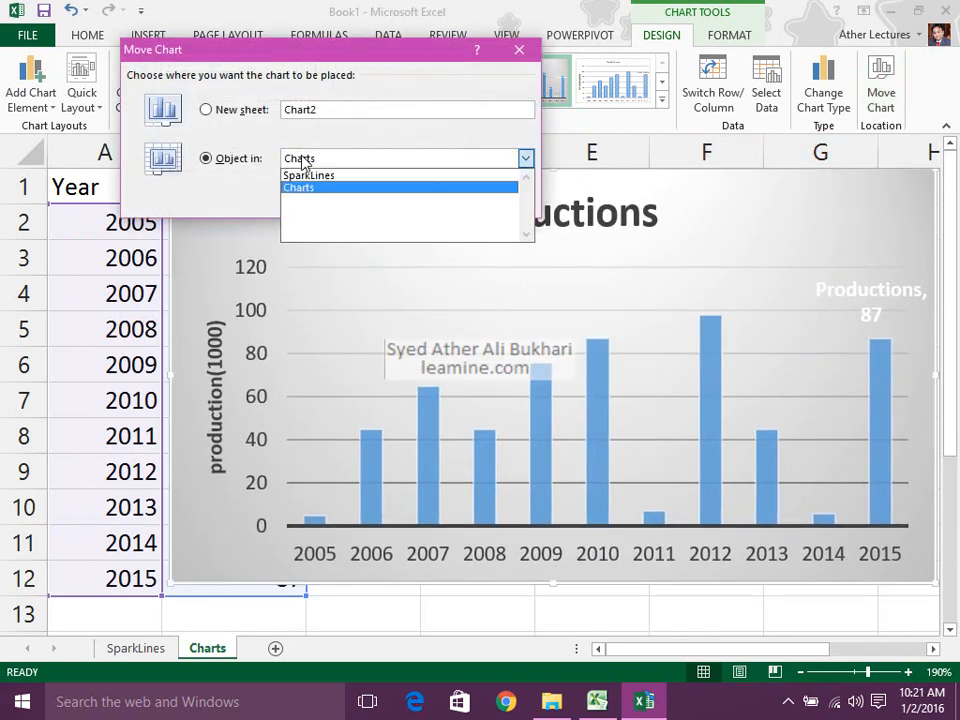
left_click(302, 160)
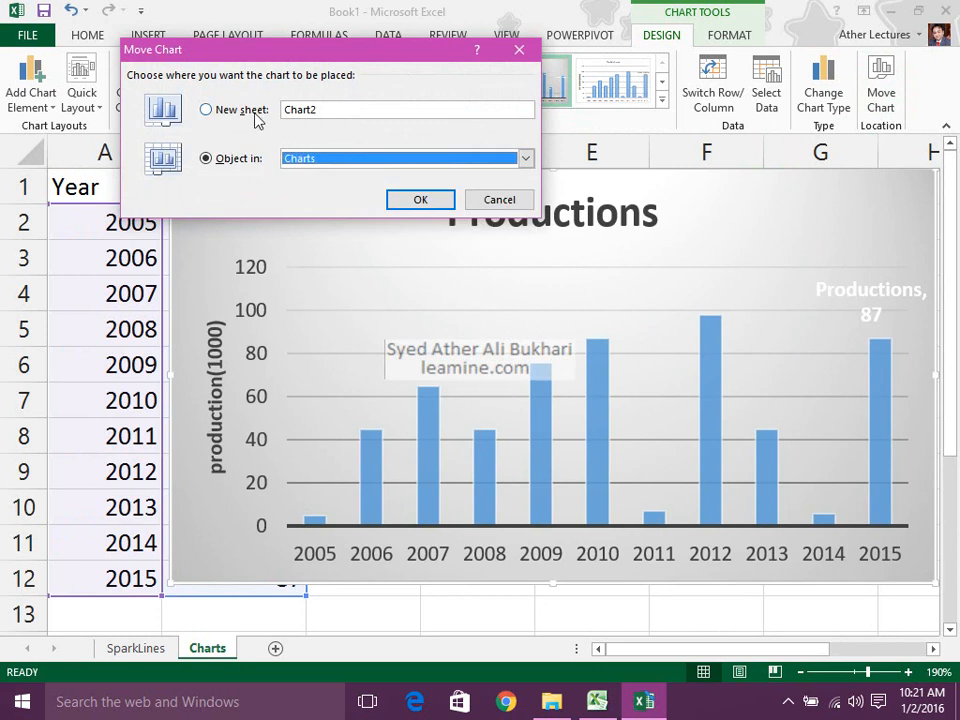
left_click(328, 157)
left_click(331, 176)
left_click(328, 159)
left_click(326, 188)
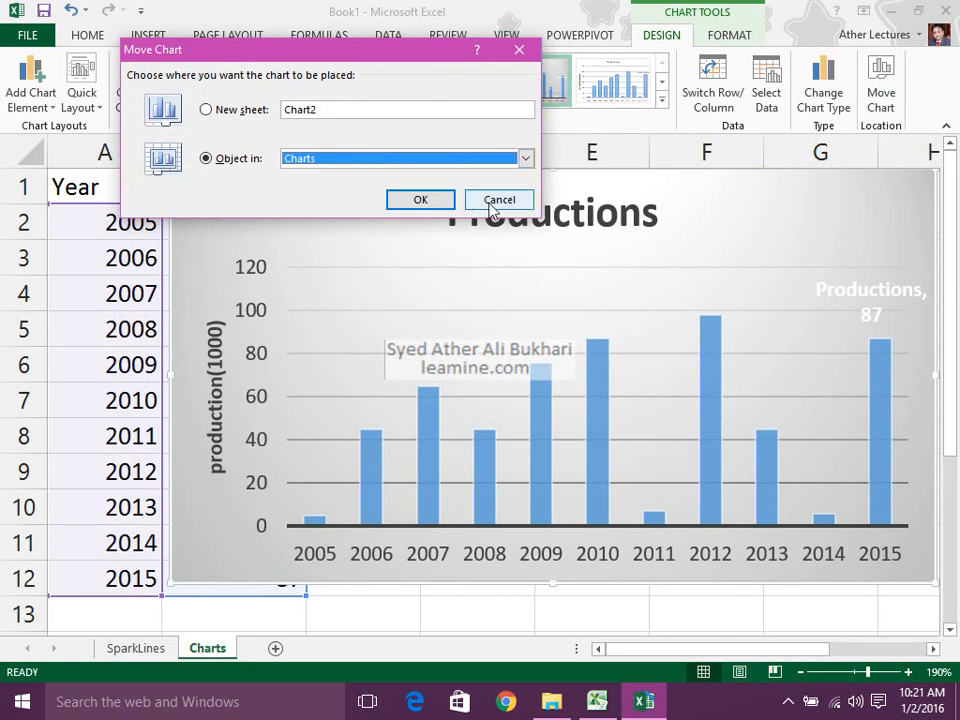
left_click(420, 199)
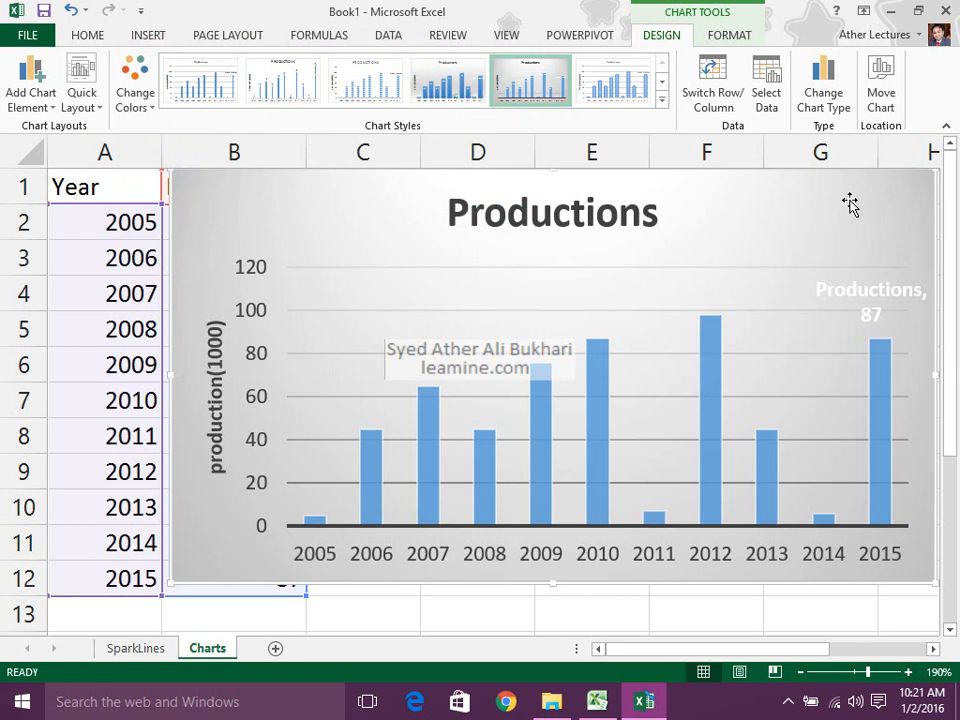
Step: Nudge the chart slightly down, and change its type to 3-D Column with the years along the horizontal axis
left_click_drag(849, 189, 848, 195)
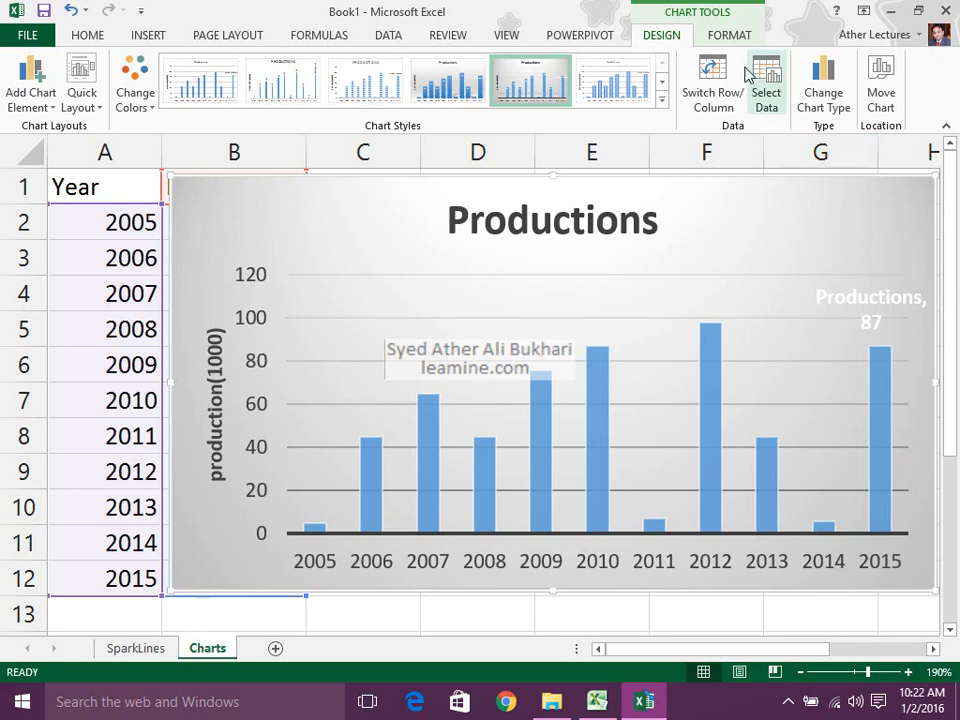
left_click(733, 36)
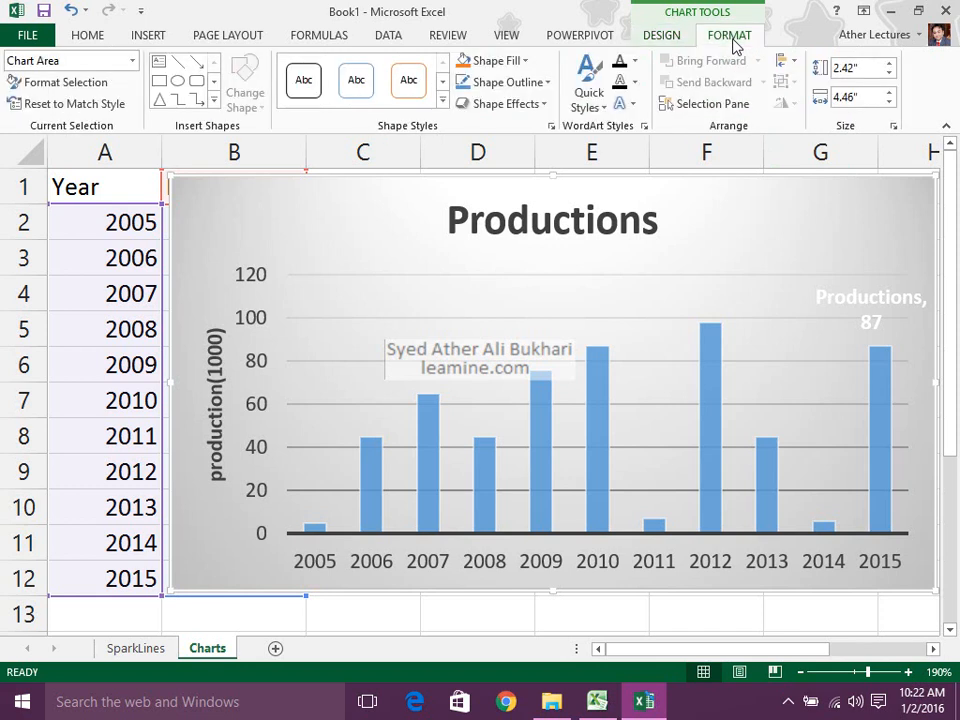
left_click(680, 40)
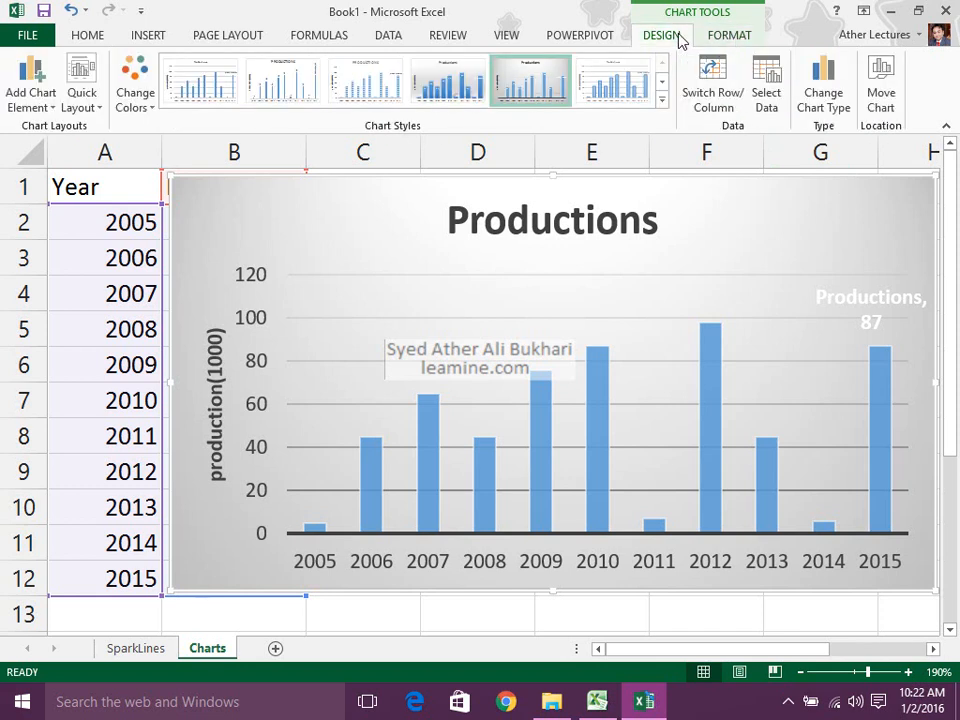
left_click(823, 98)
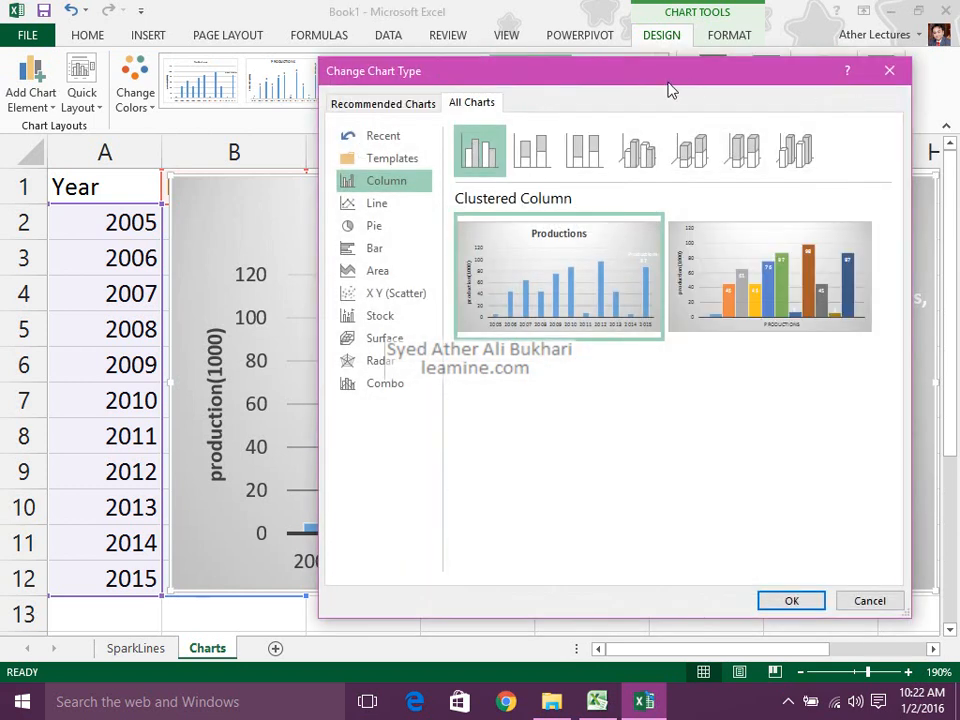
left_click_drag(660, 82, 540, 75)
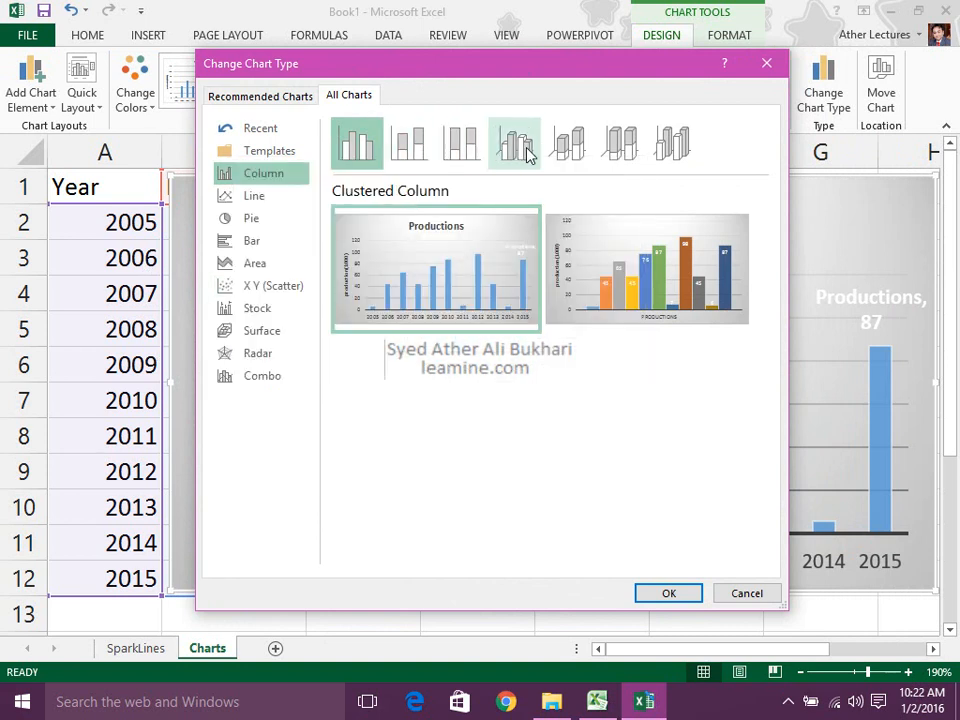
left_click(668, 145)
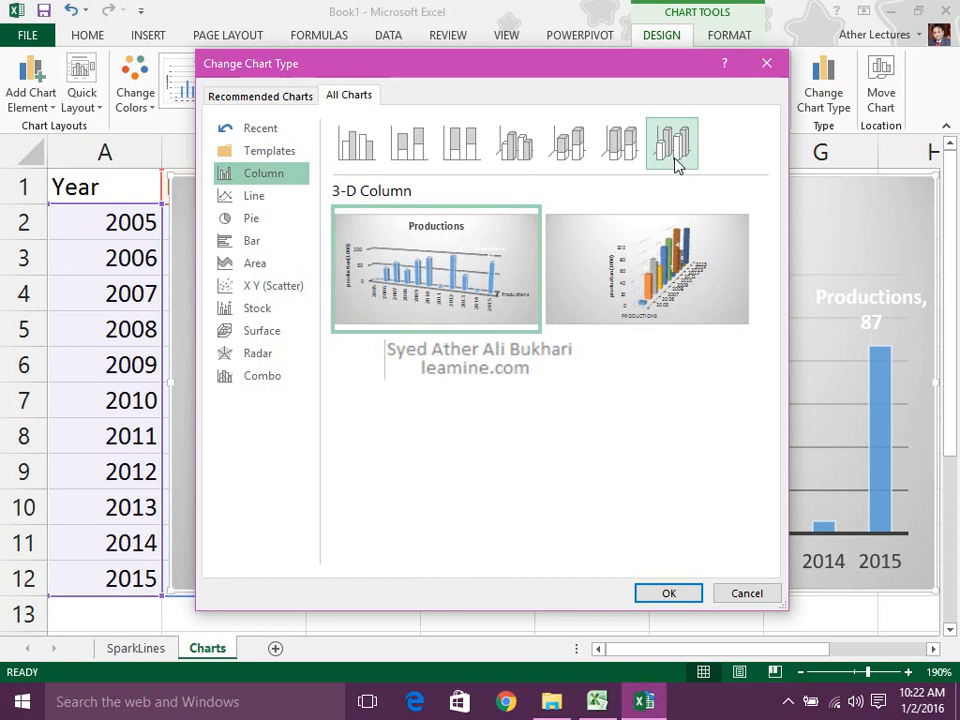
left_click(664, 595)
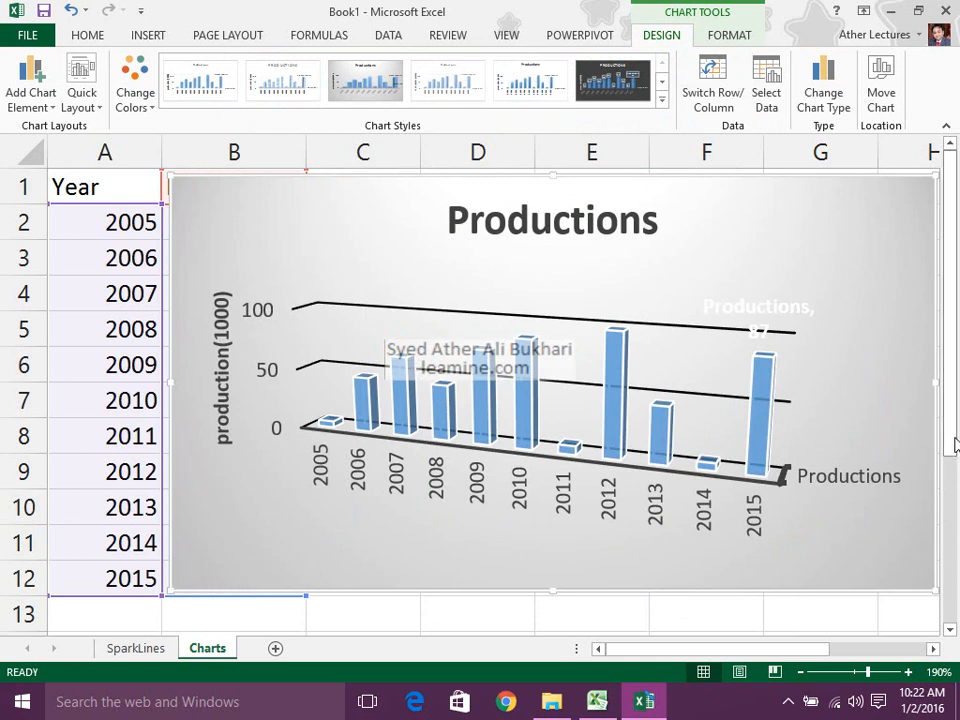
Step: Narrow the 3-D column chart from its right edge to about 3.85 inches wide, keeping it selected
left_click_drag(933, 384, 718, 384)
left_click(8, 460)
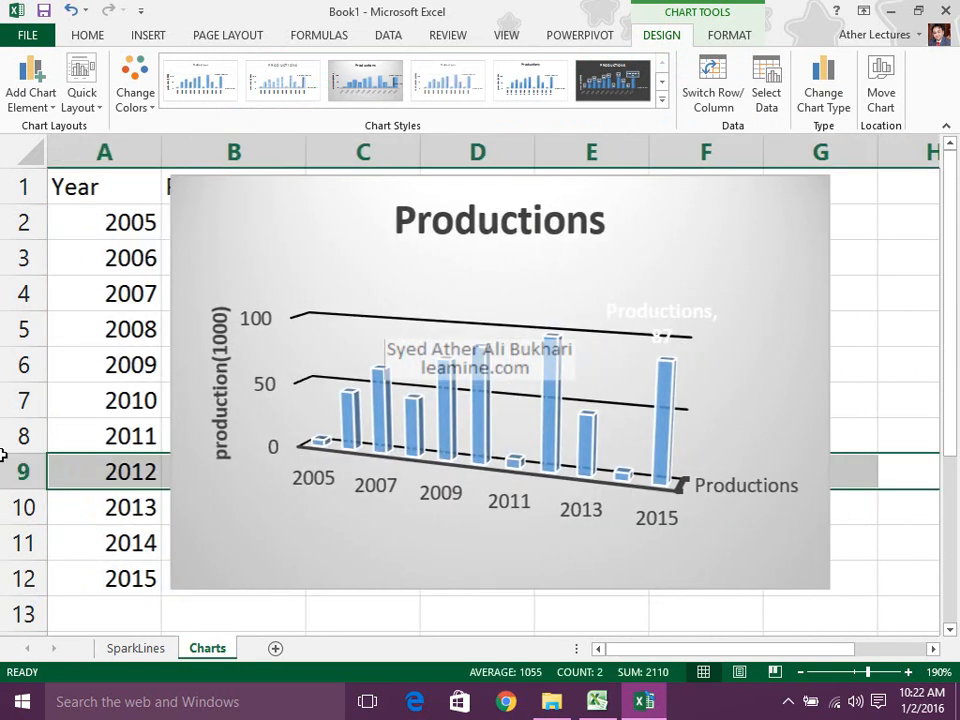
left_click(700, 214)
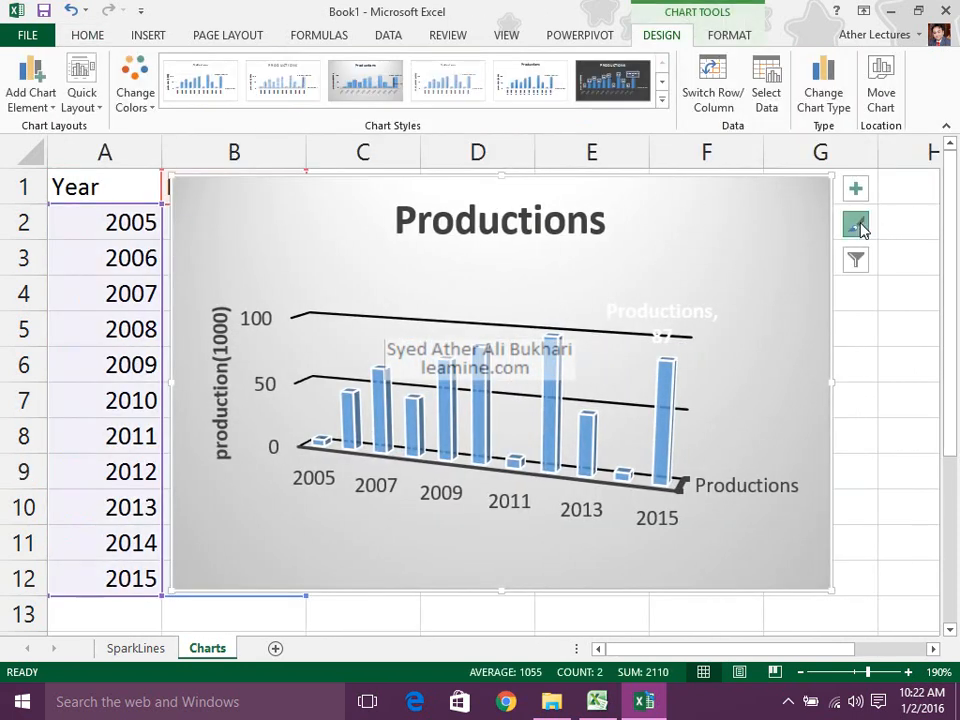
Step: Apply the chart style with a solid blue background, white text and grey columns to the 3-D chart
left_click(856, 224)
left_click_drag(848, 345, 838, 524)
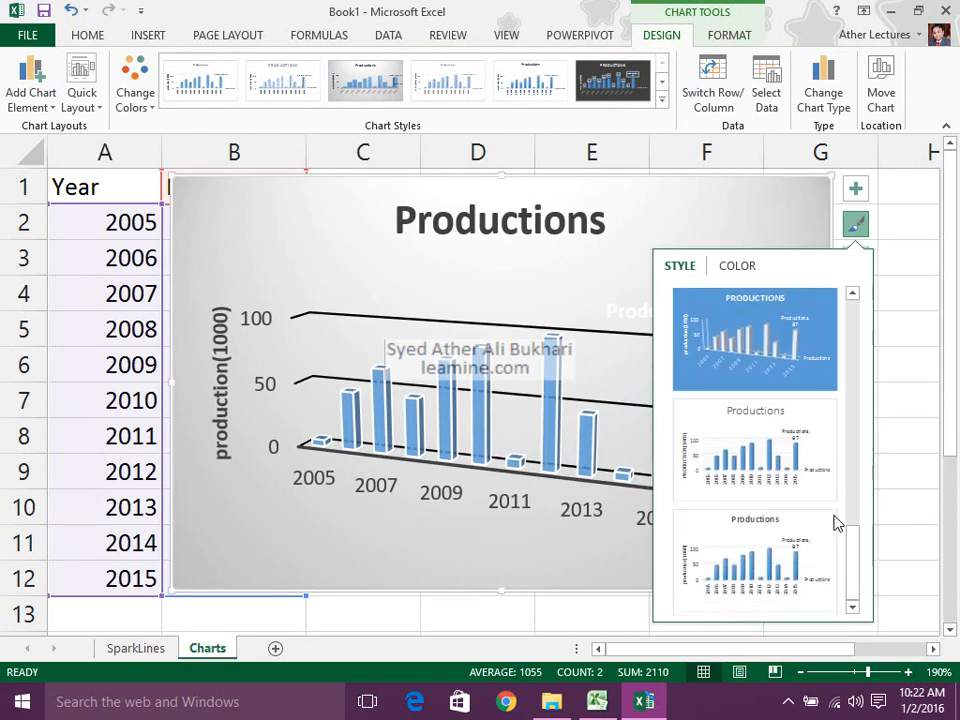
left_click(769, 362)
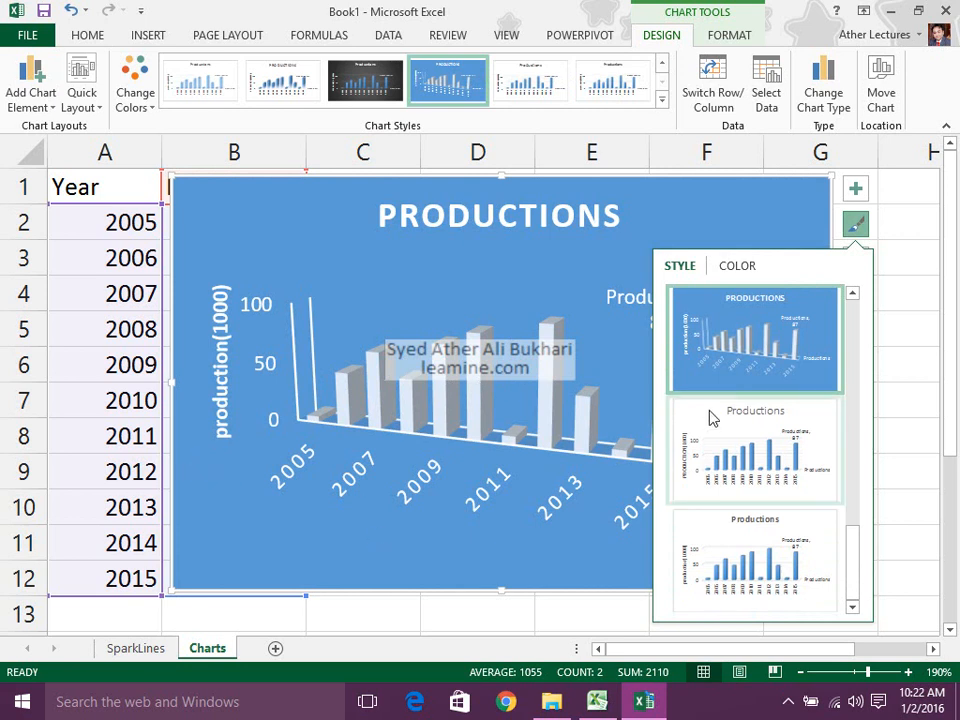
left_click(909, 290)
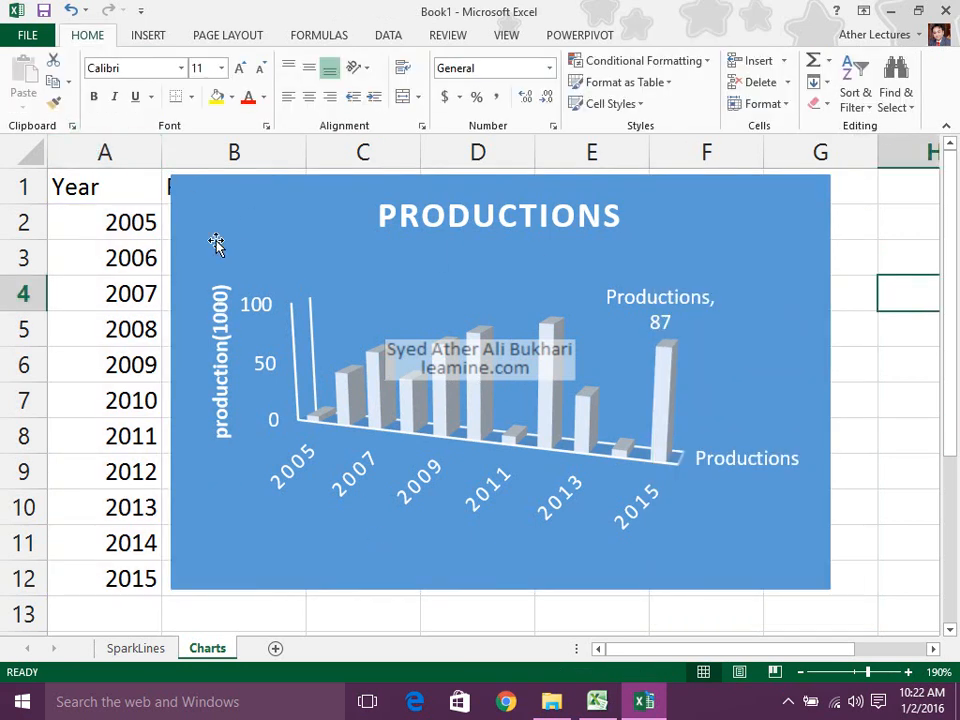
left_click(172, 224)
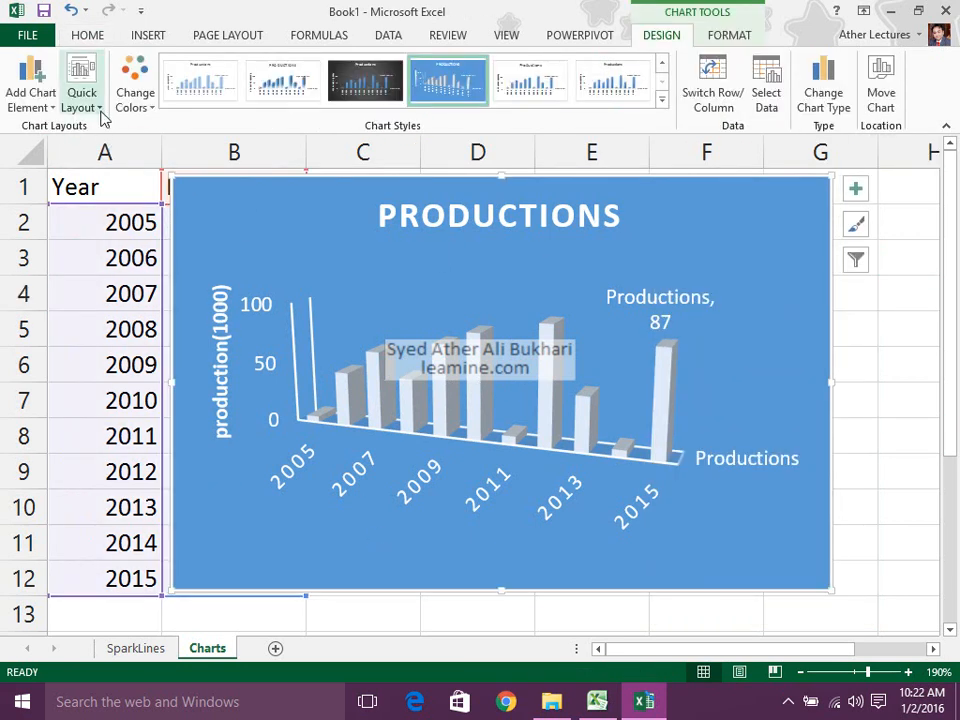
left_click(732, 38)
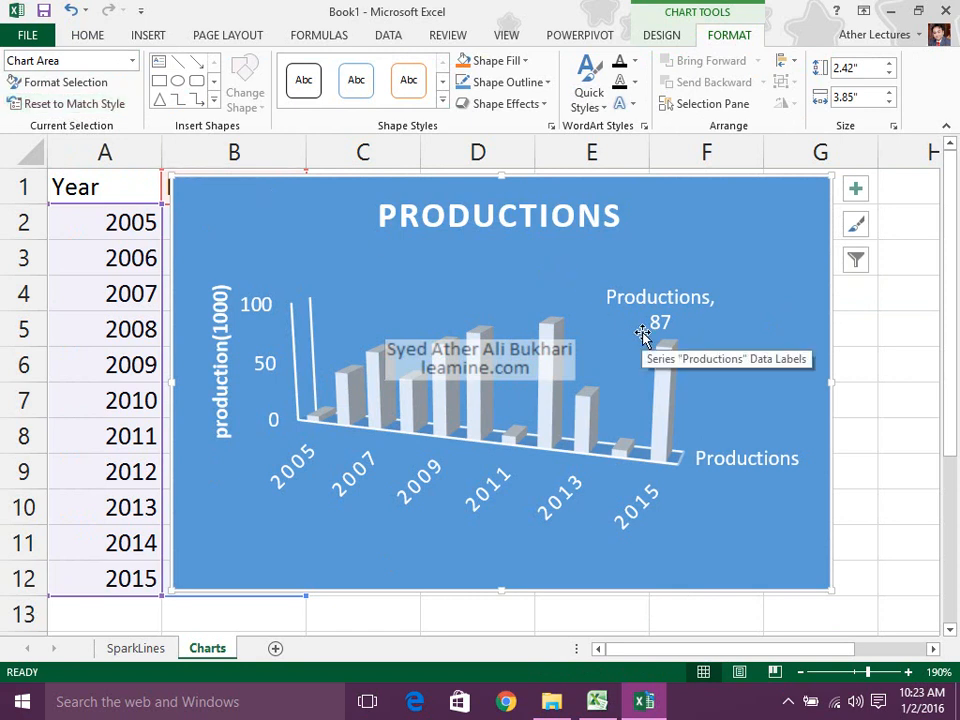
left_click(668, 37)
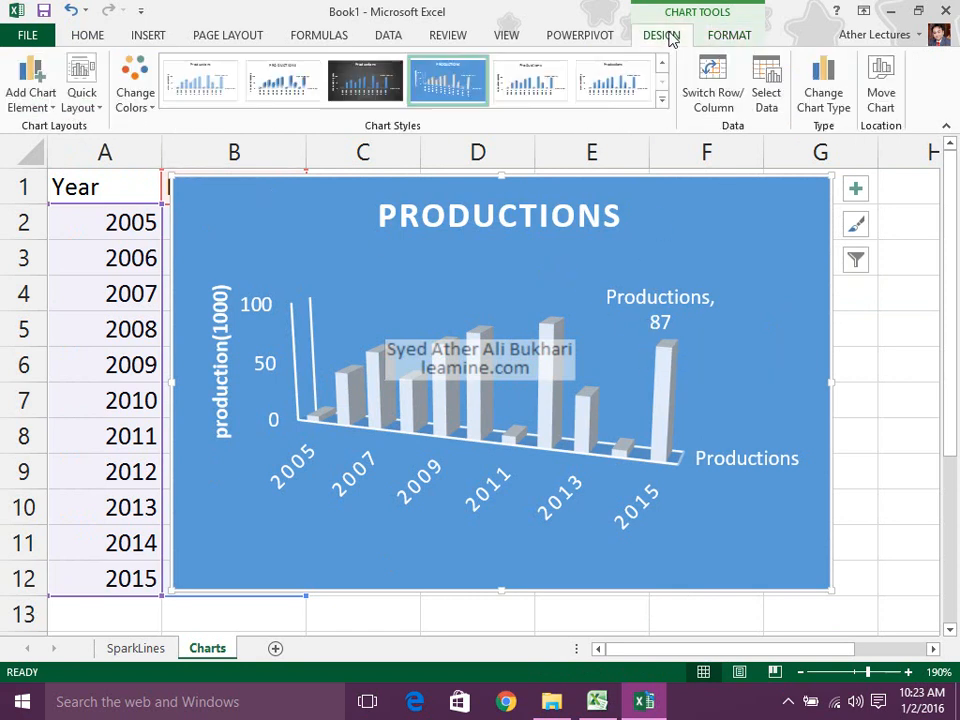
left_click(508, 438)
Step: Compare the available line chart subtypes, and change the production chart to Line with Markers
left_click(818, 100)
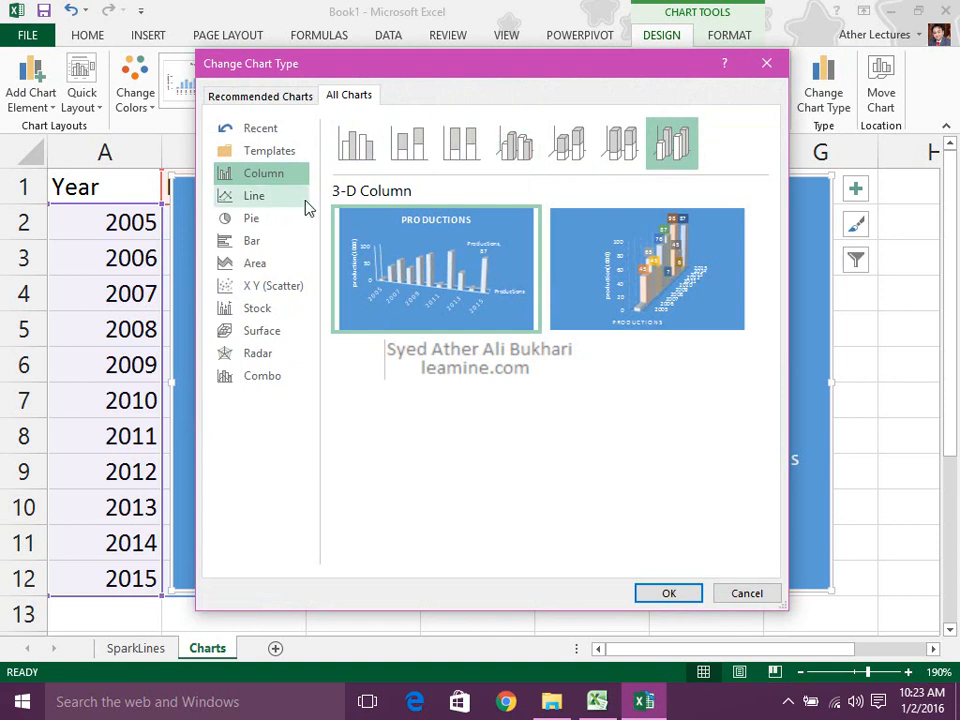
left_click(291, 203)
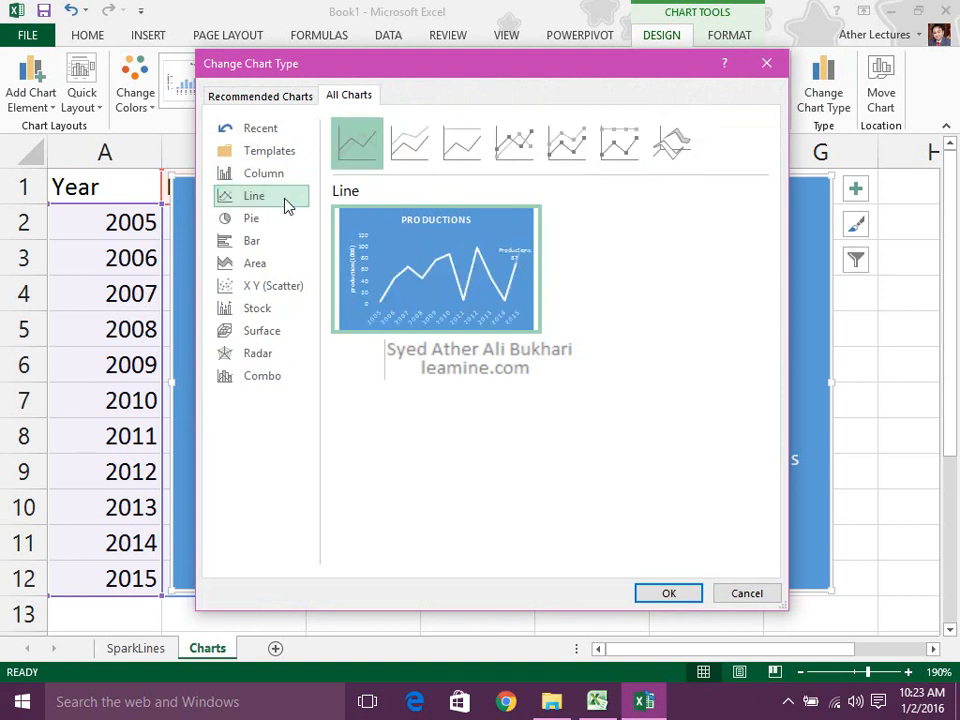
left_click(405, 154)
left_click(460, 157)
left_click(514, 150)
left_click(567, 150)
left_click(621, 150)
left_click(672, 147)
left_click(570, 150)
left_click(686, 149)
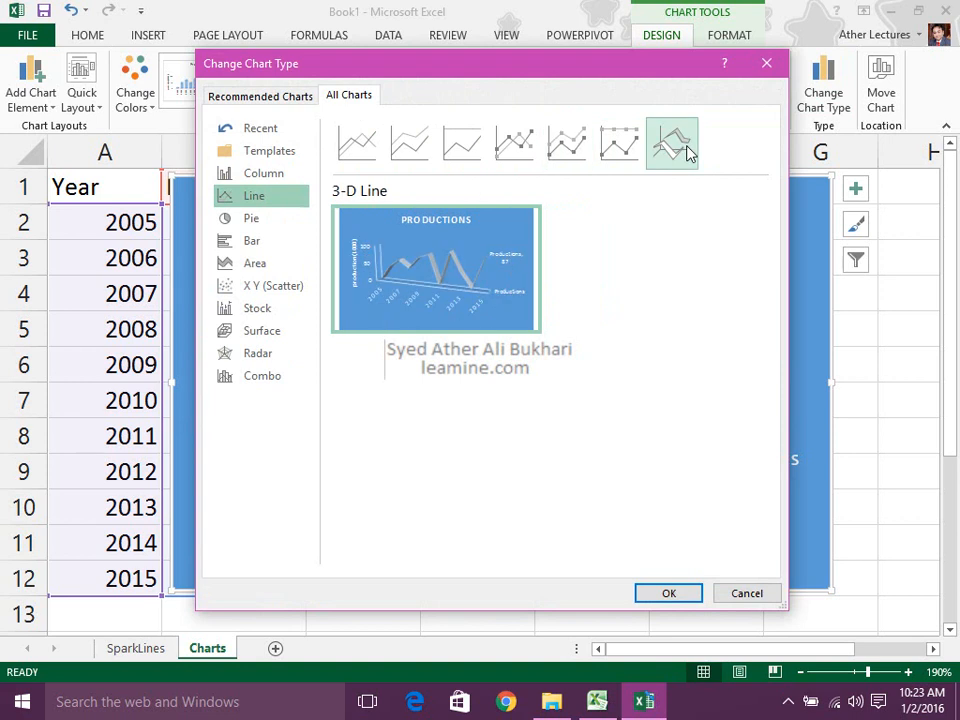
left_click(515, 150)
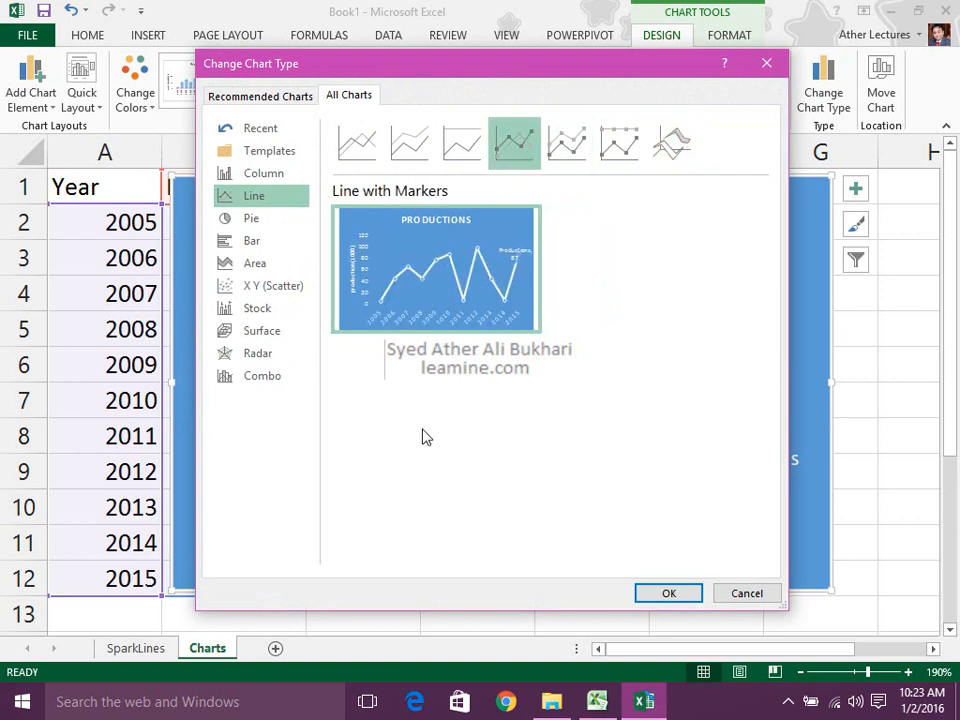
left_click(638, 592)
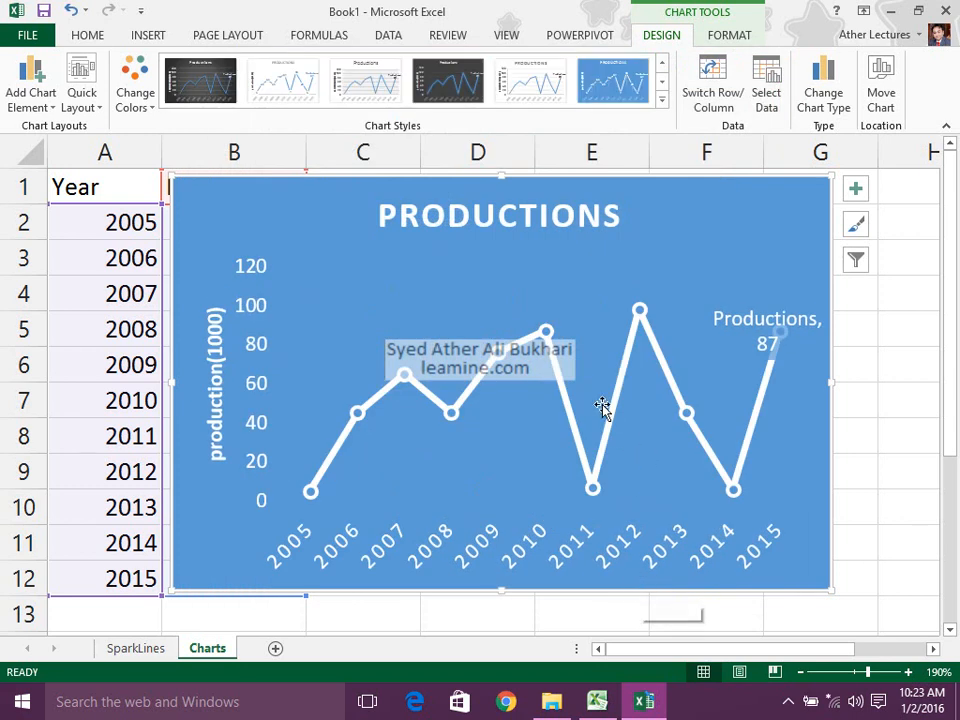
Step: Reduce the font size of the year labels on the line chart's horizontal axis to 4
left_click(676, 562)
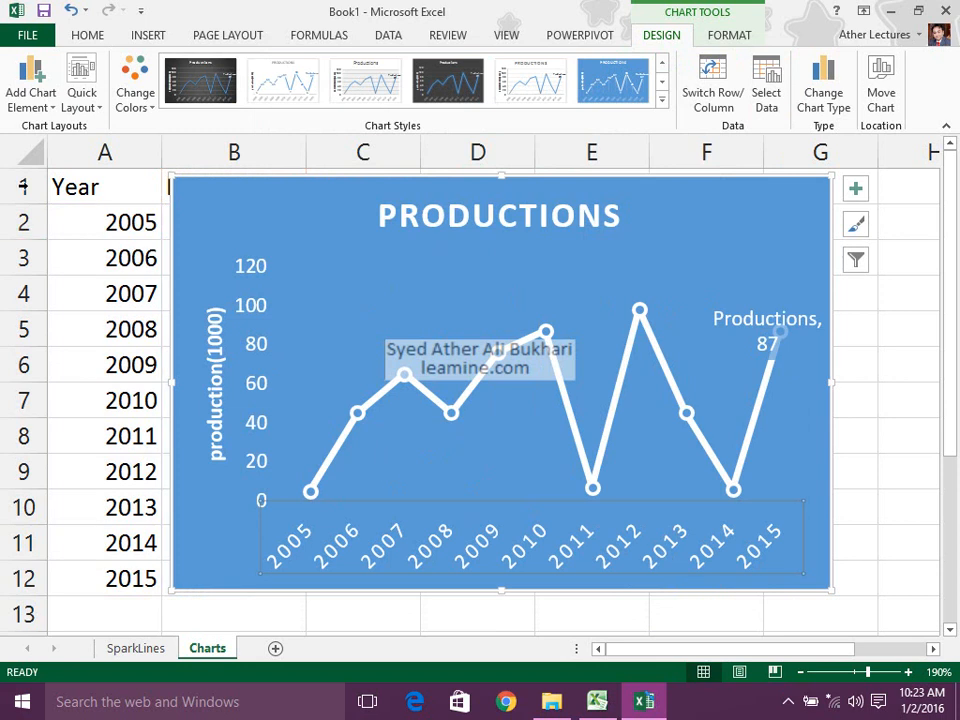
left_click(86, 38)
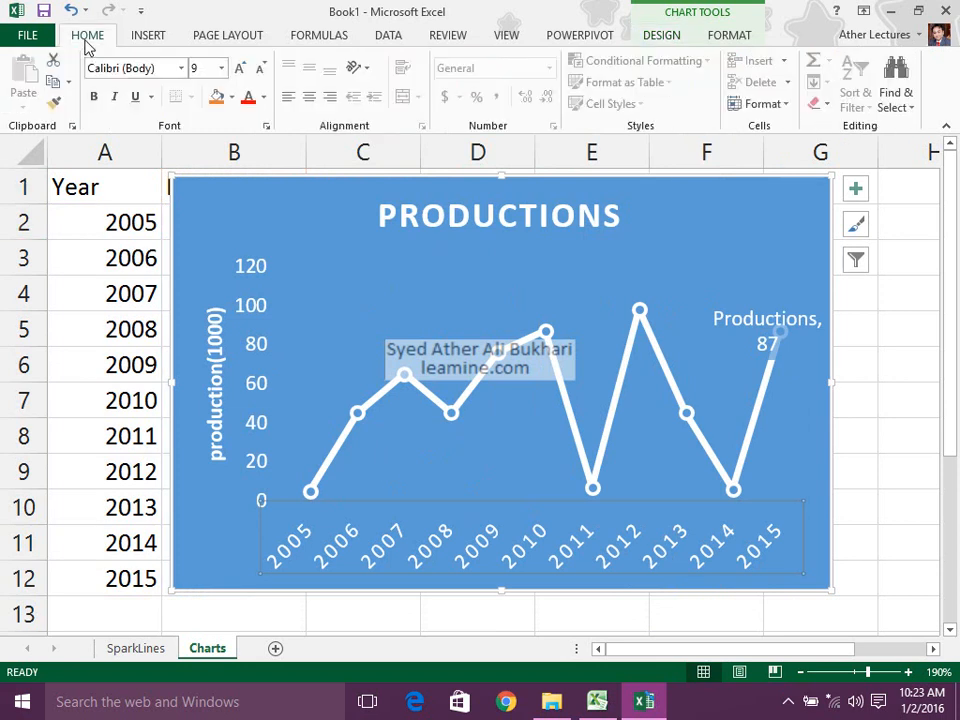
left_click(240, 67)
left_click(240, 67)
left_click(260, 68)
left_click(260, 68)
left_click(260, 68)
left_click(260, 68)
left_click(260, 68)
left_click(260, 68)
left_click(260, 68)
left_click(260, 68)
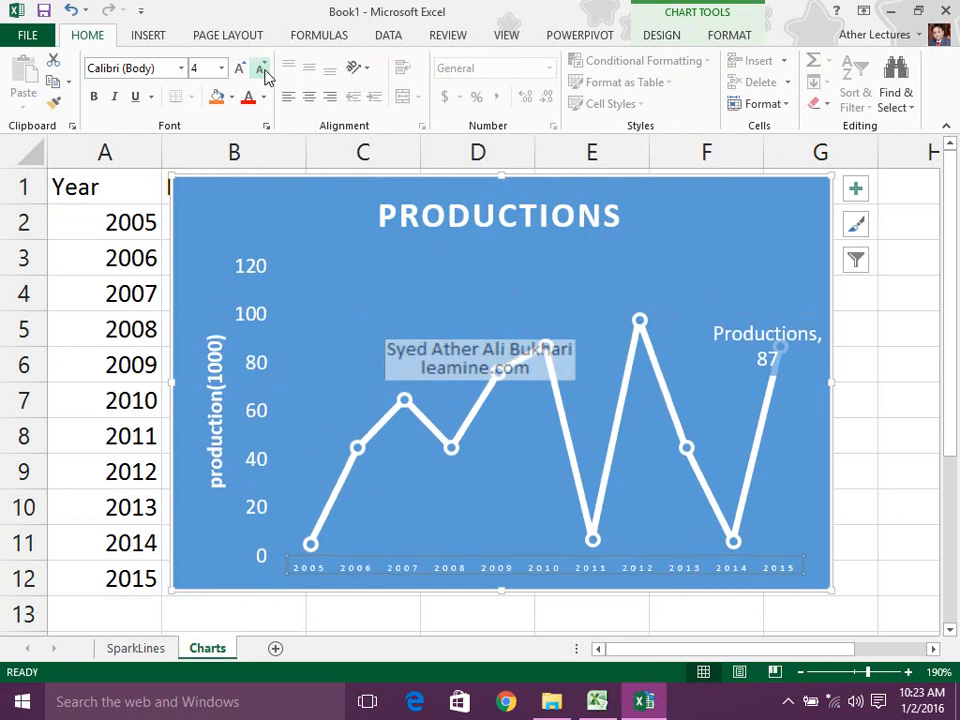
Step: Set the font size of the year labels on the horizontal axis to 5 and check their other font settings
left_click(241, 70)
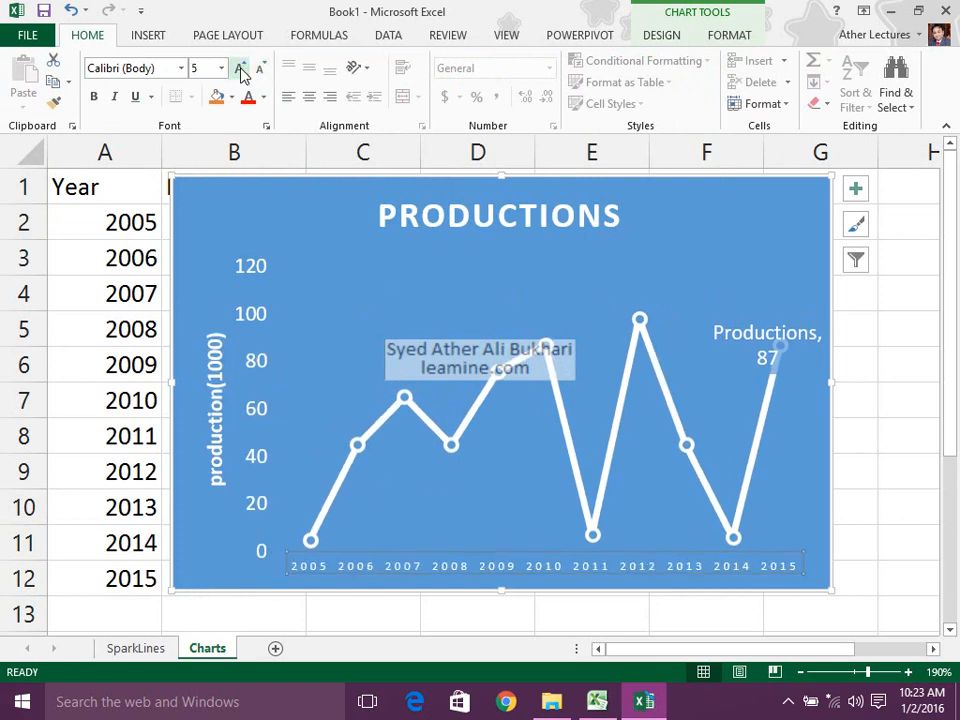
left_click(240, 68)
left_click(258, 67)
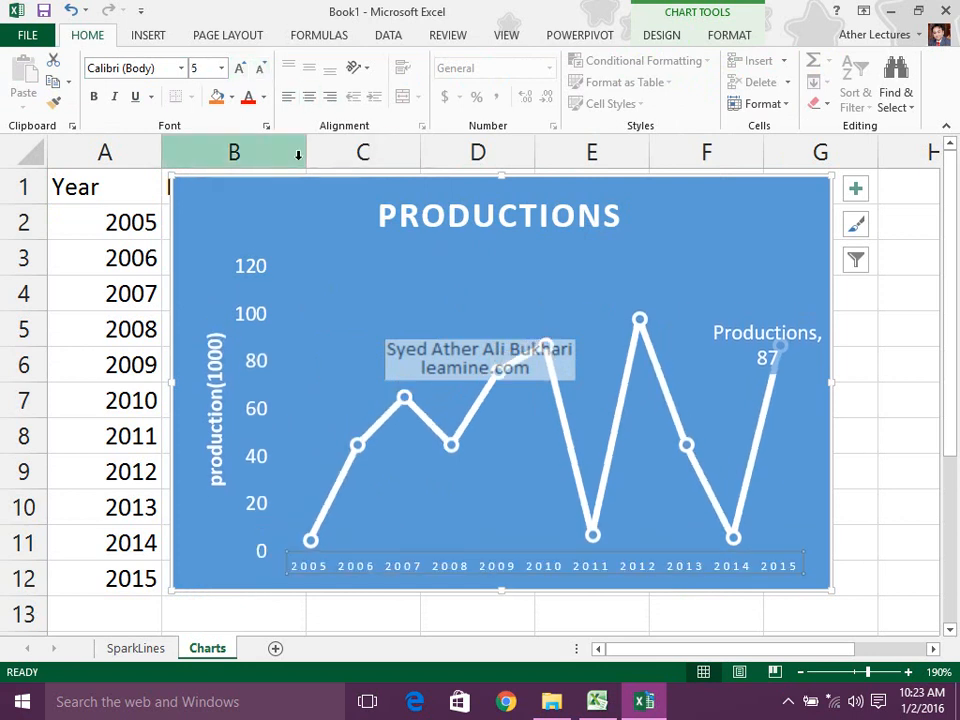
left_click(266, 126)
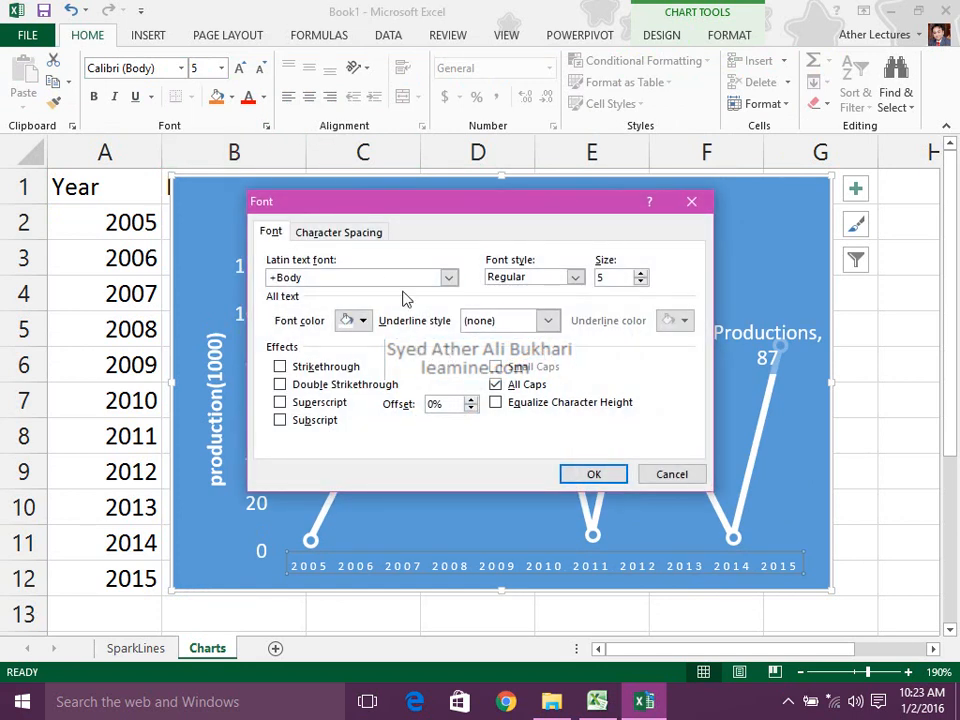
left_click(672, 476)
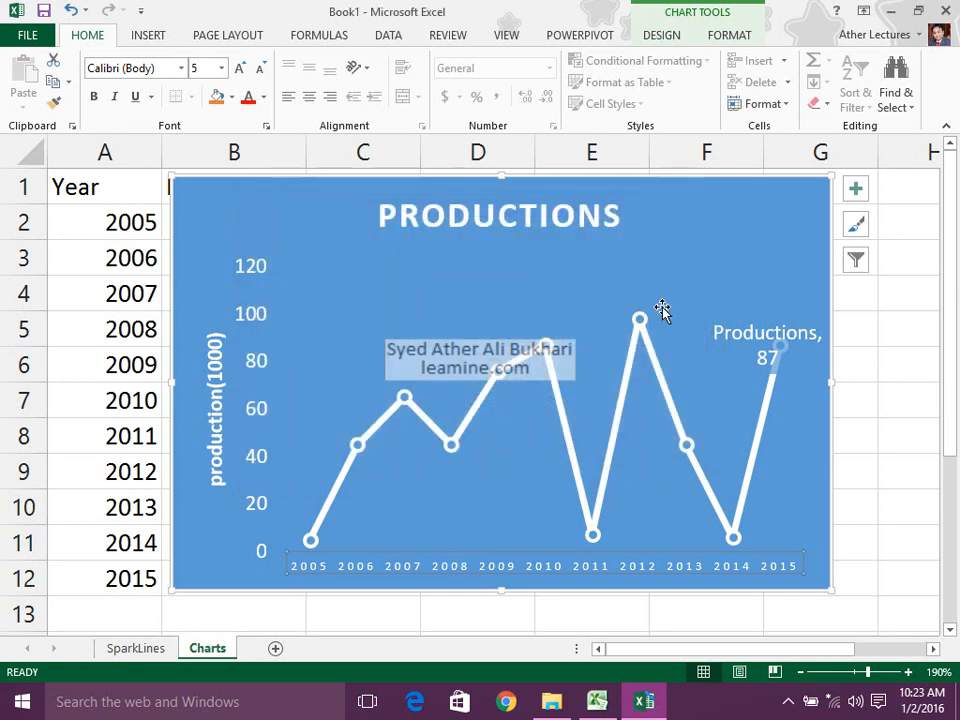
Step: Fill the Productions series' markers with orange and set the series outline to standard yellow
left_click(716, 38)
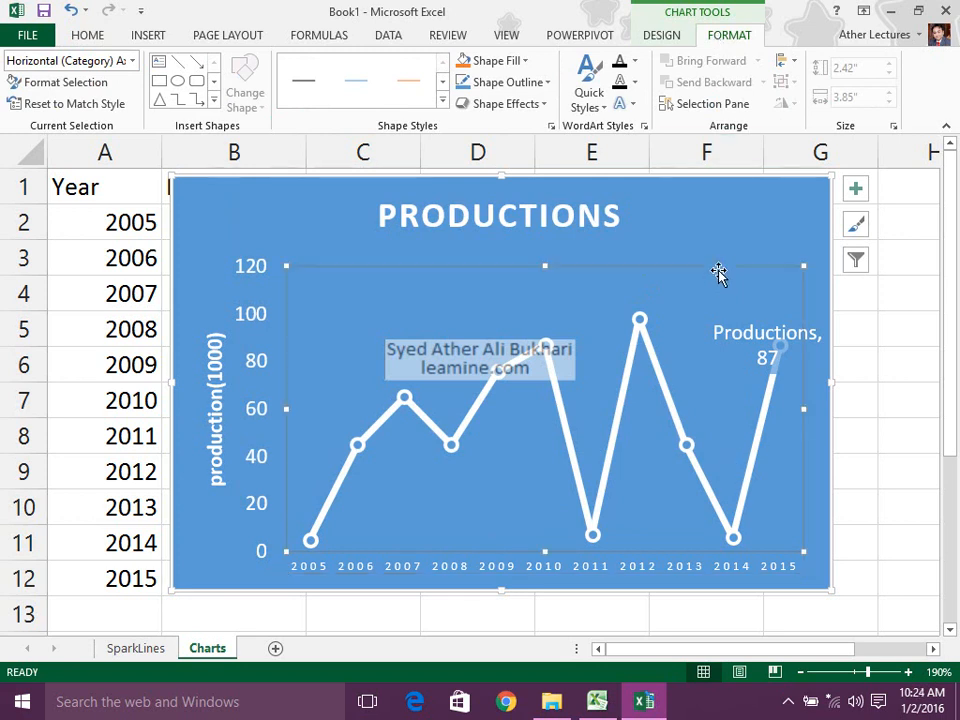
left_click(549, 365)
left_click(517, 367)
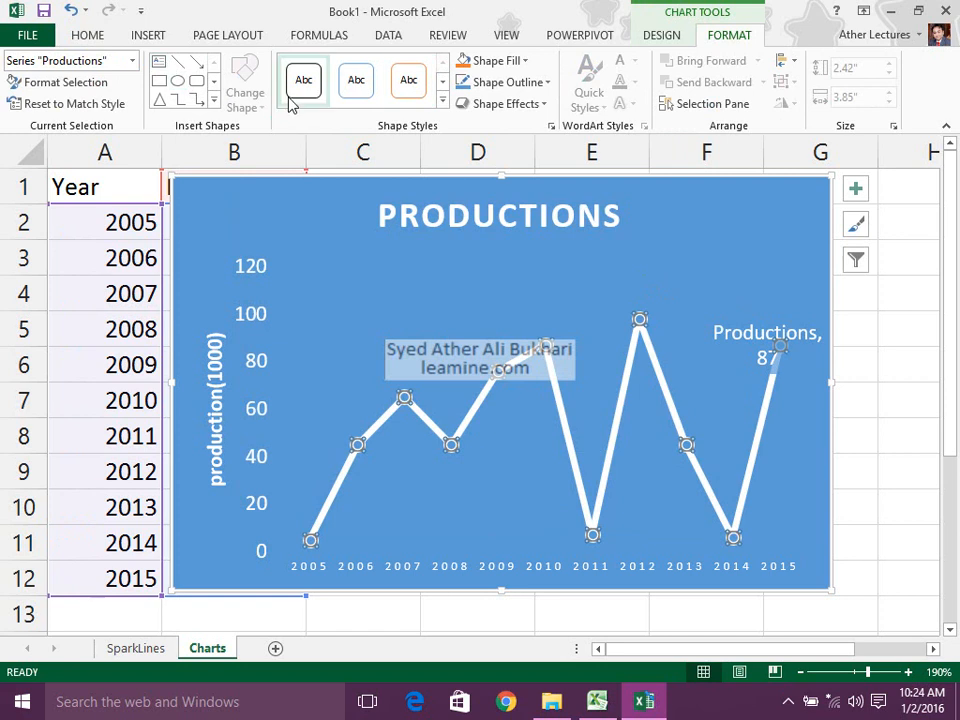
left_click(424, 87)
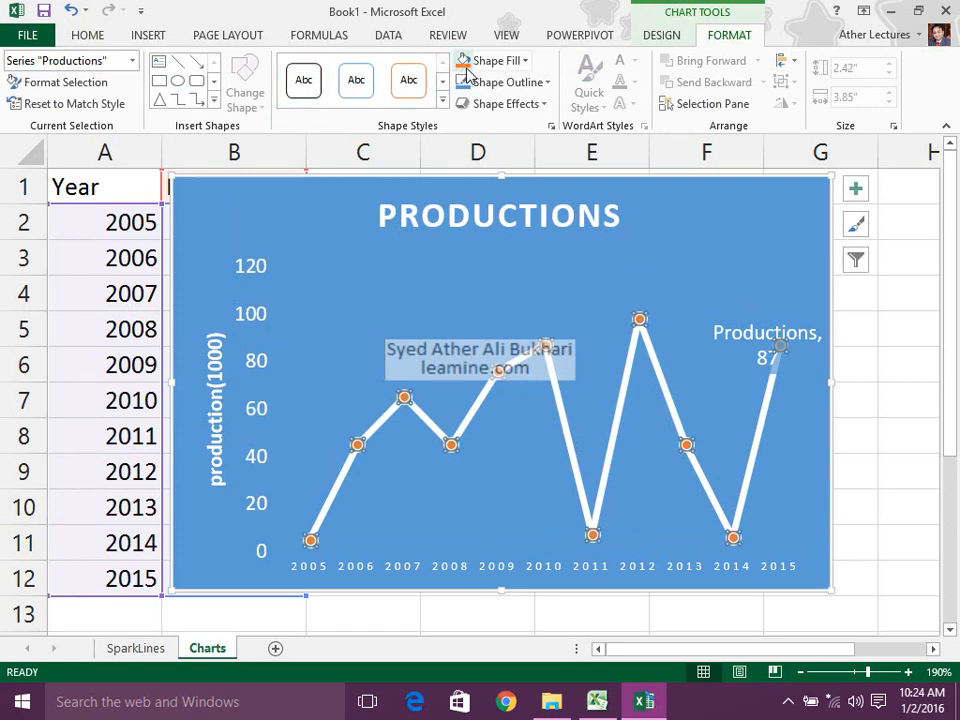
left_click(470, 86)
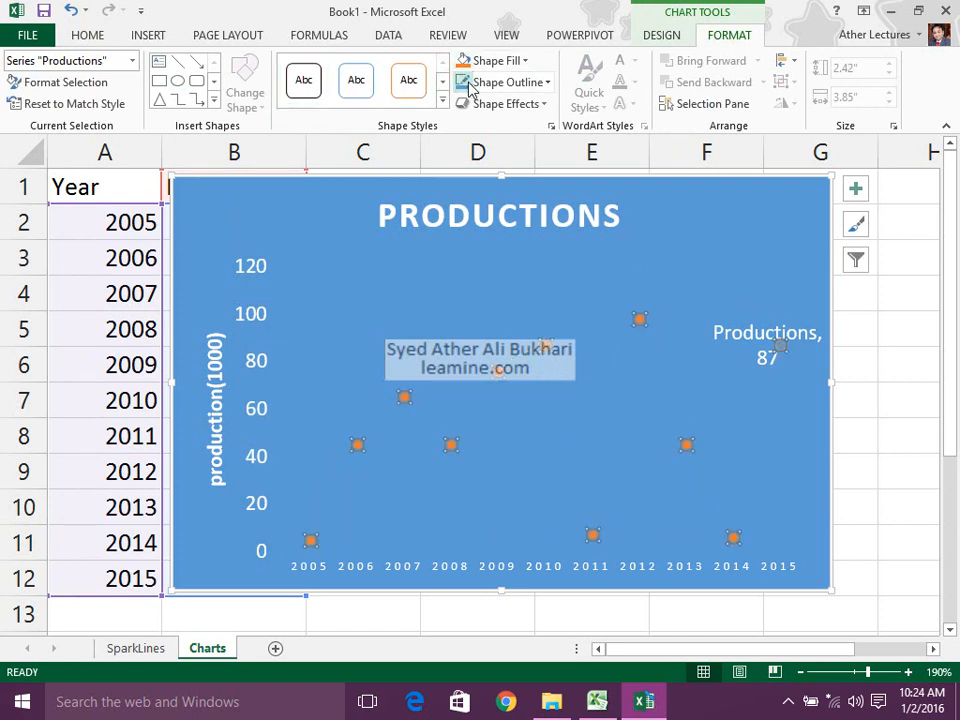
left_click(549, 84)
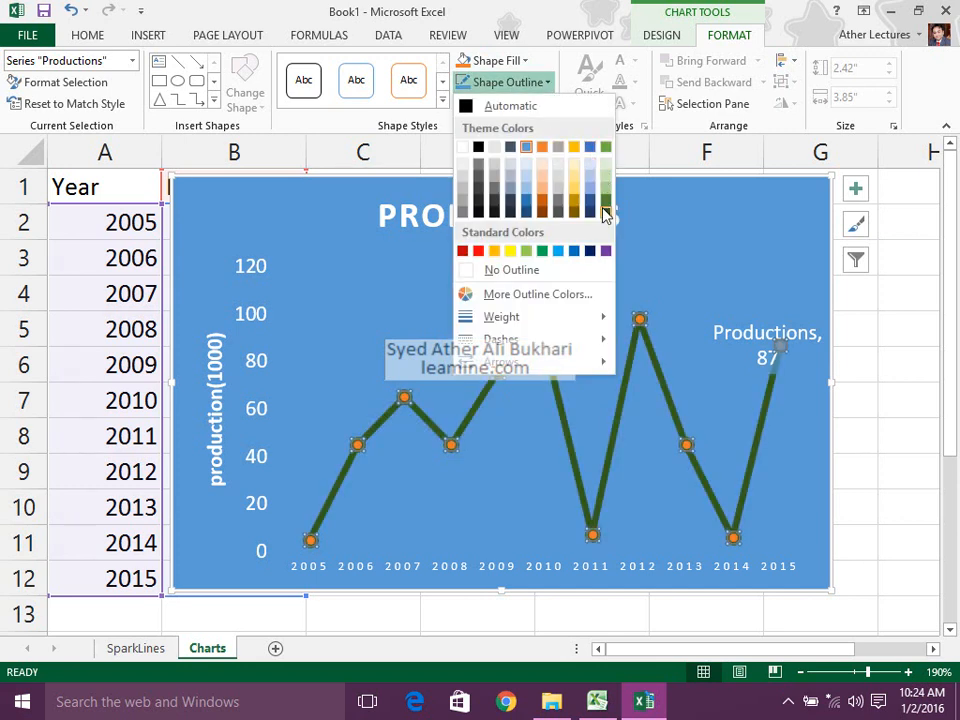
left_click(514, 252)
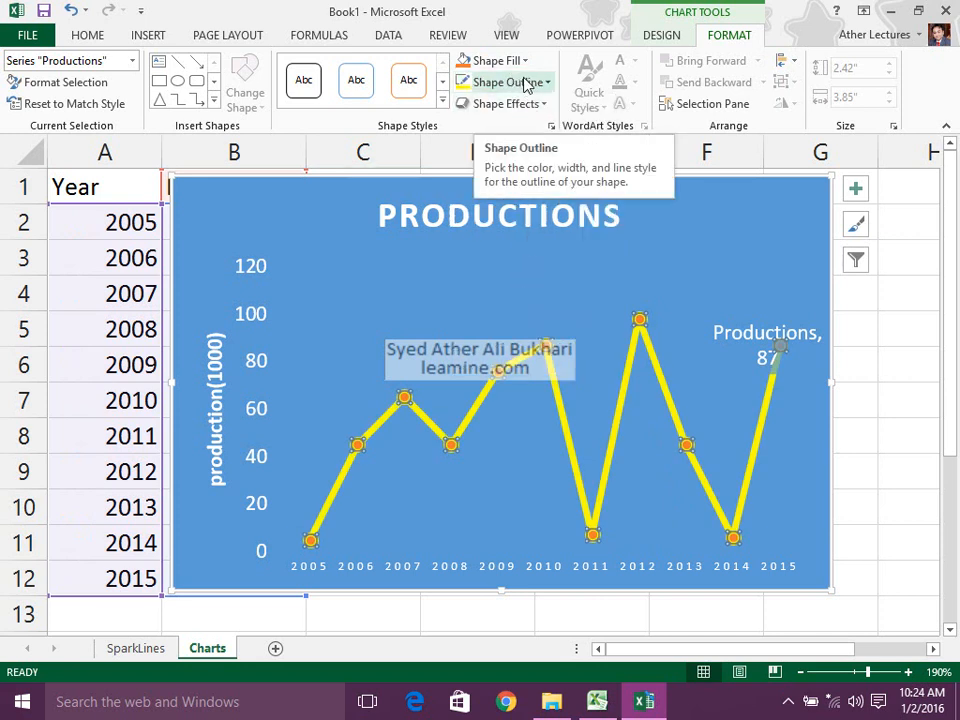
Step: Preview glow effects on the Productions series, and apply the third bevel preset in the last row to its markers
left_click(543, 104)
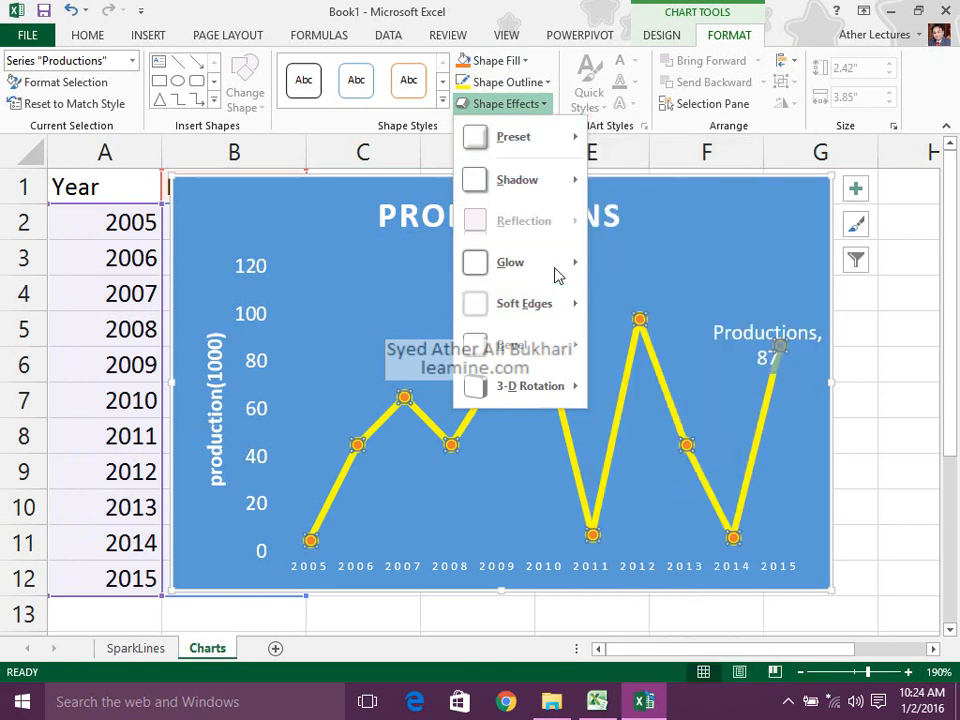
mouse_move(555, 266)
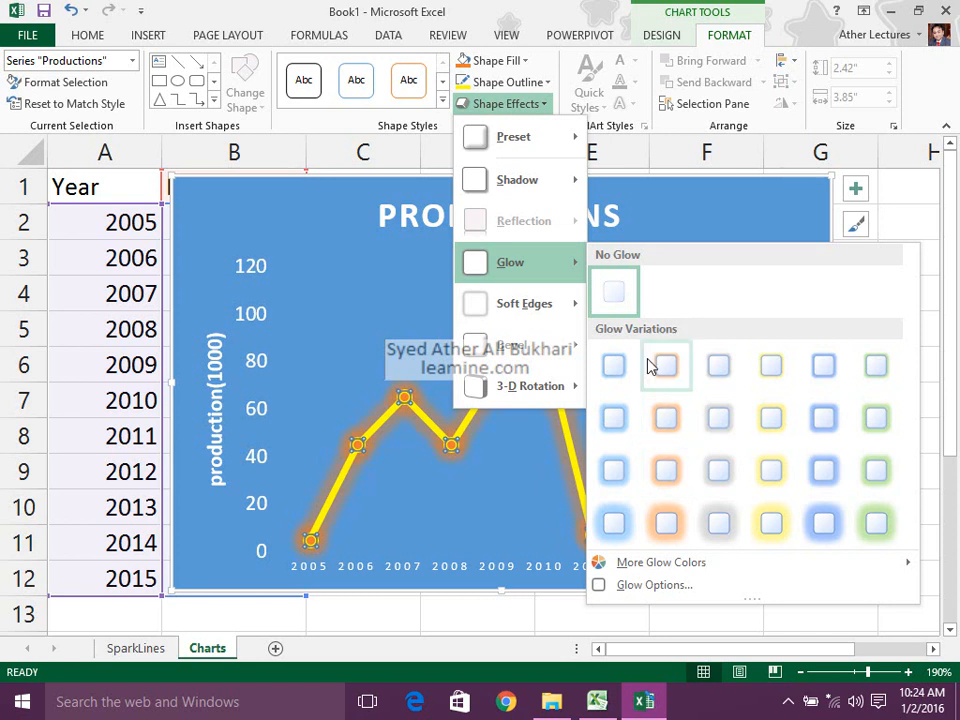
mouse_move(555, 323)
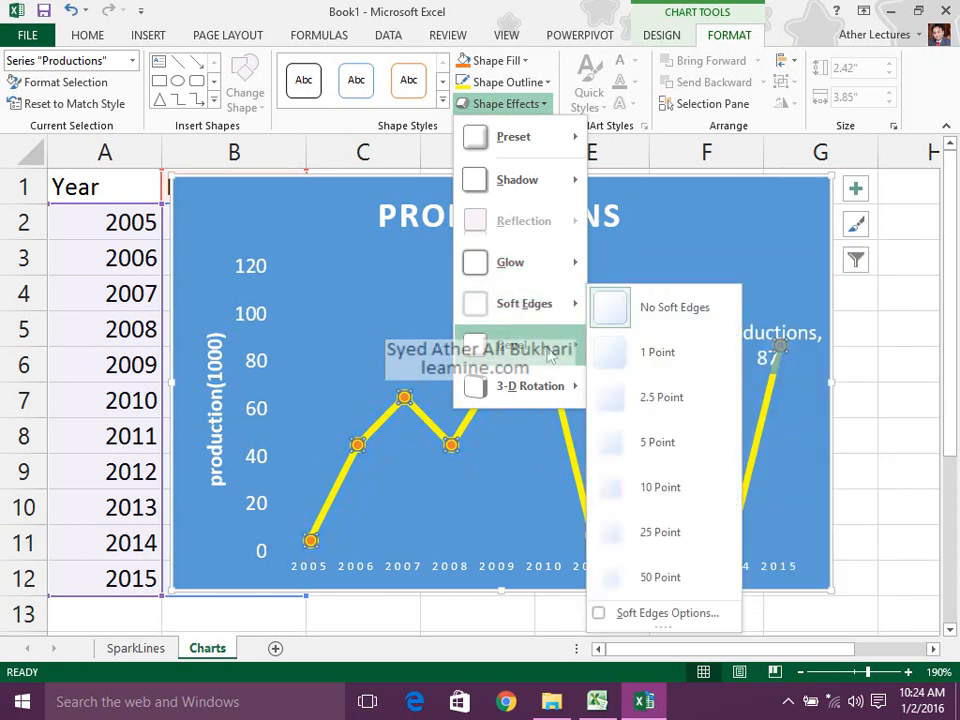
mouse_move(545, 345)
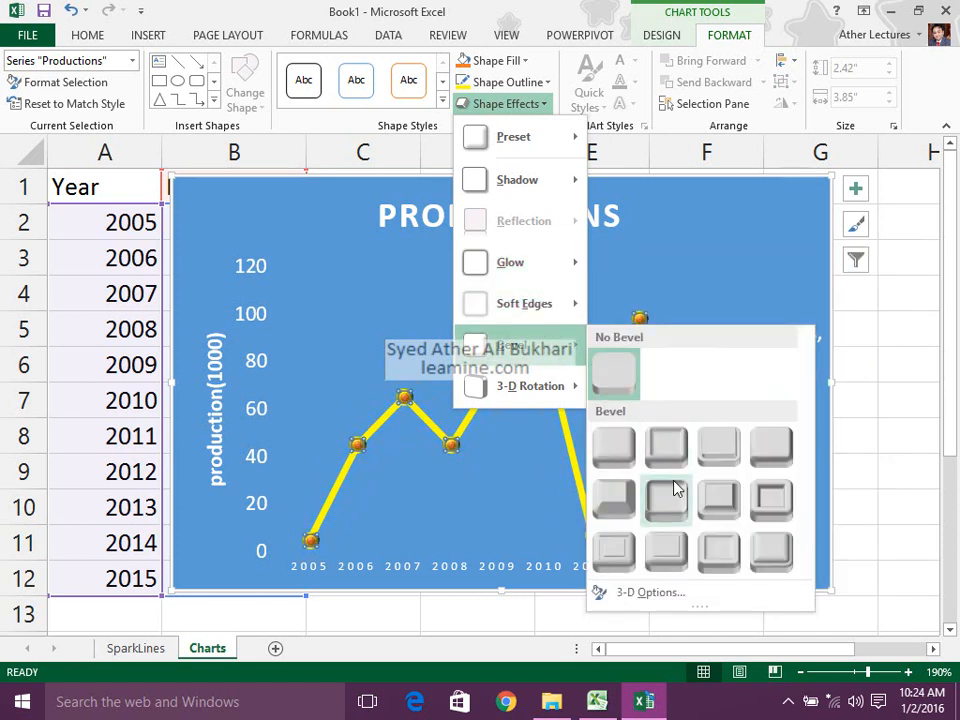
left_click(709, 550)
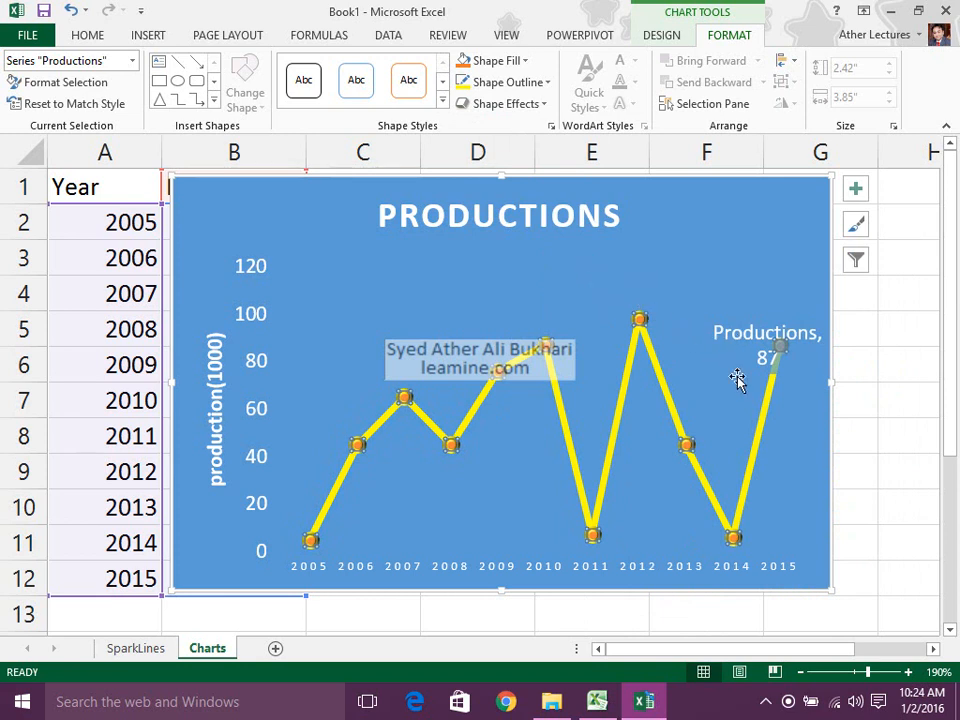
Step: Examine the fill and border formatting options available for the chart area
right_click(699, 204)
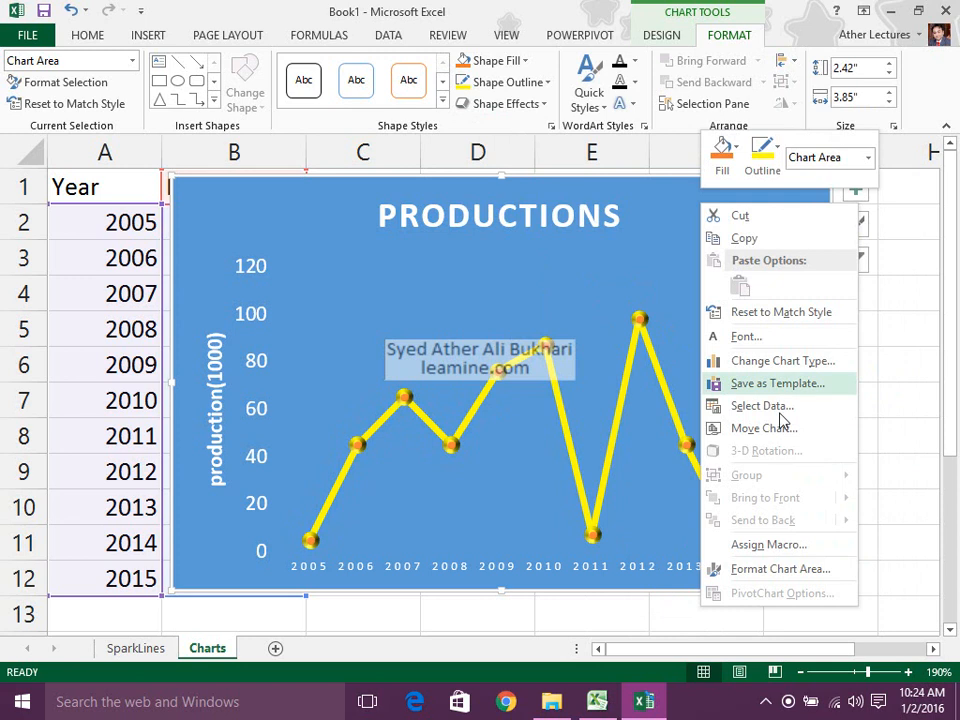
left_click(782, 569)
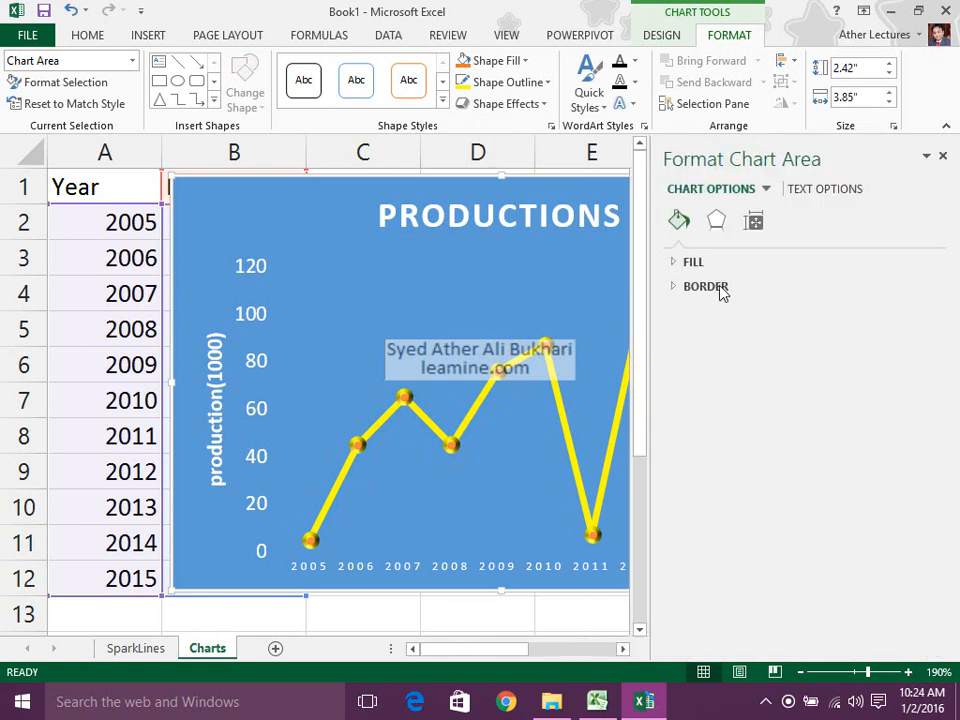
left_click(707, 270)
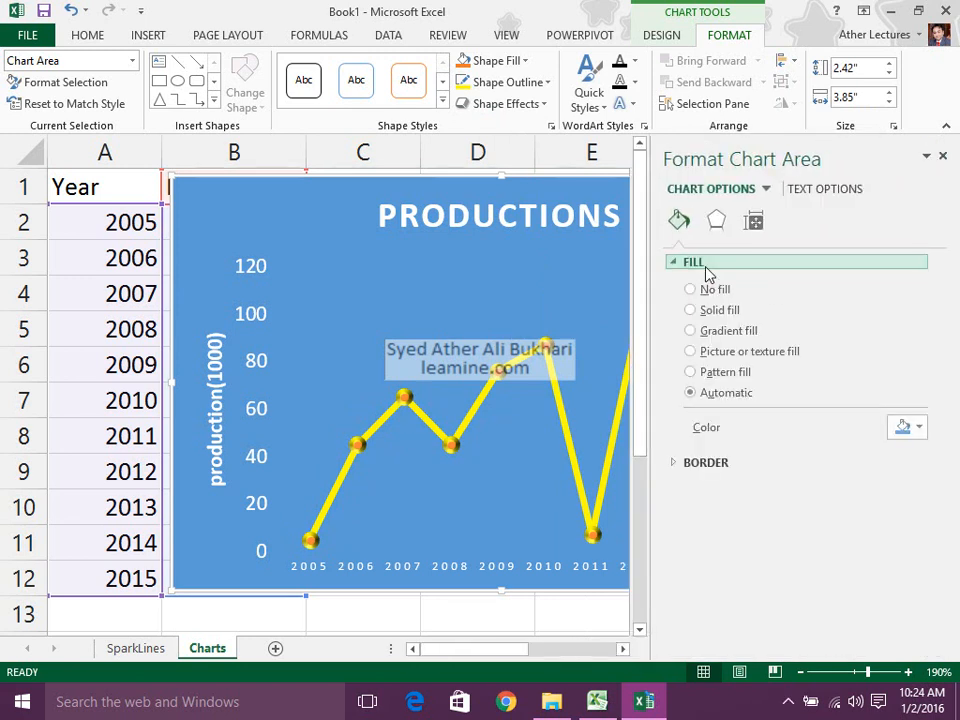
left_click(705, 264)
left_click(708, 288)
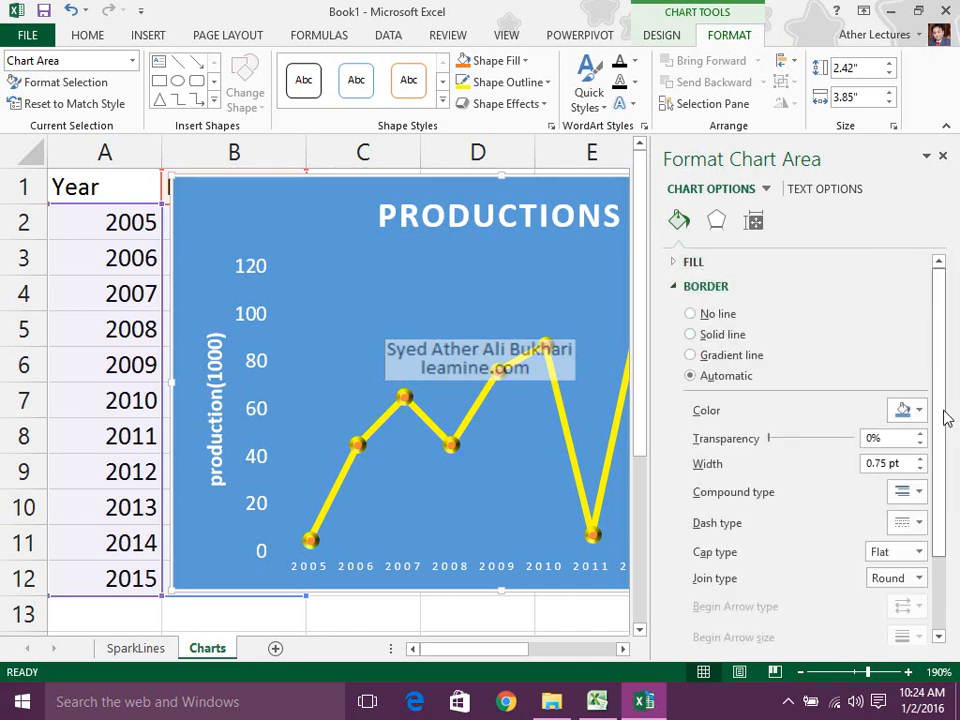
scroll(948, 440, "down", 2)
scroll(950, 490, "down", 2)
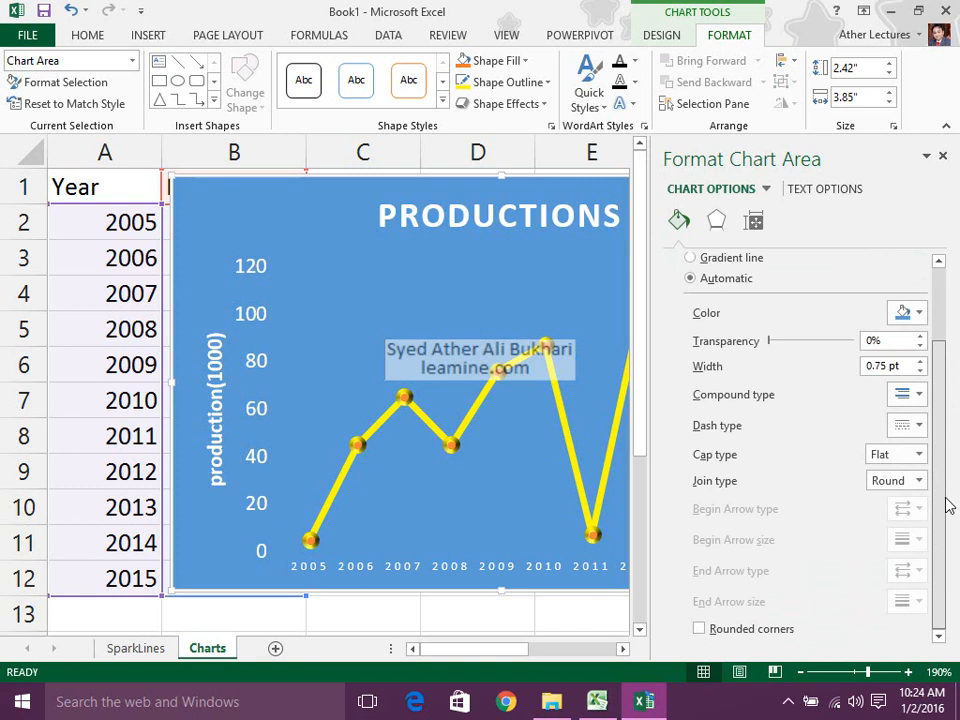
scroll(948, 480, "up", 4)
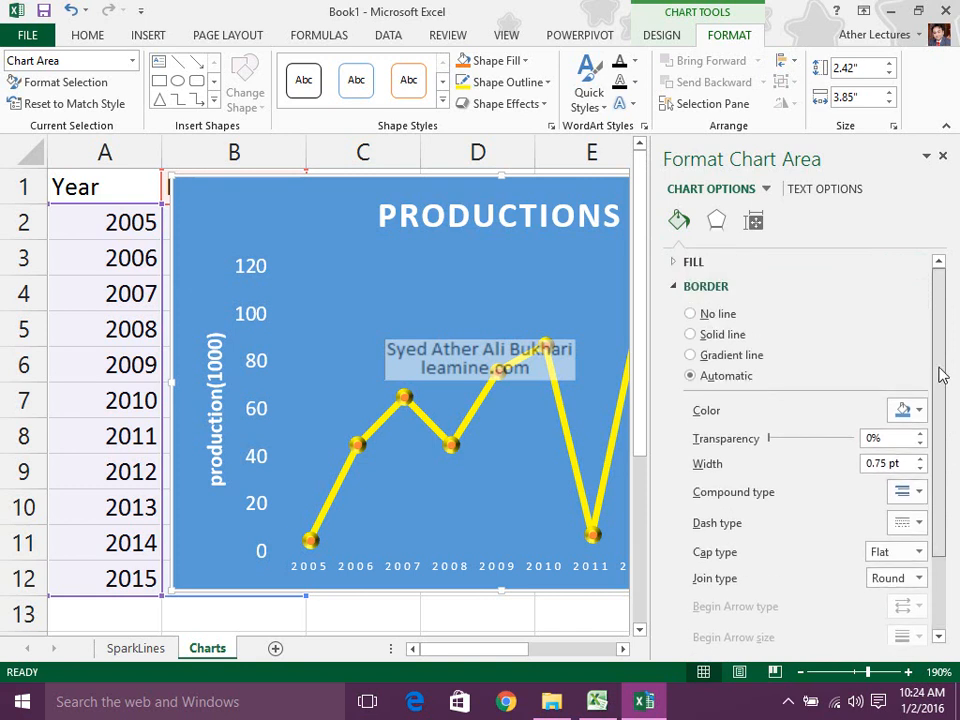
Step: Examine the chart area's effect options: 3-D format, soft edges, glow and shadow
left_click(720, 223)
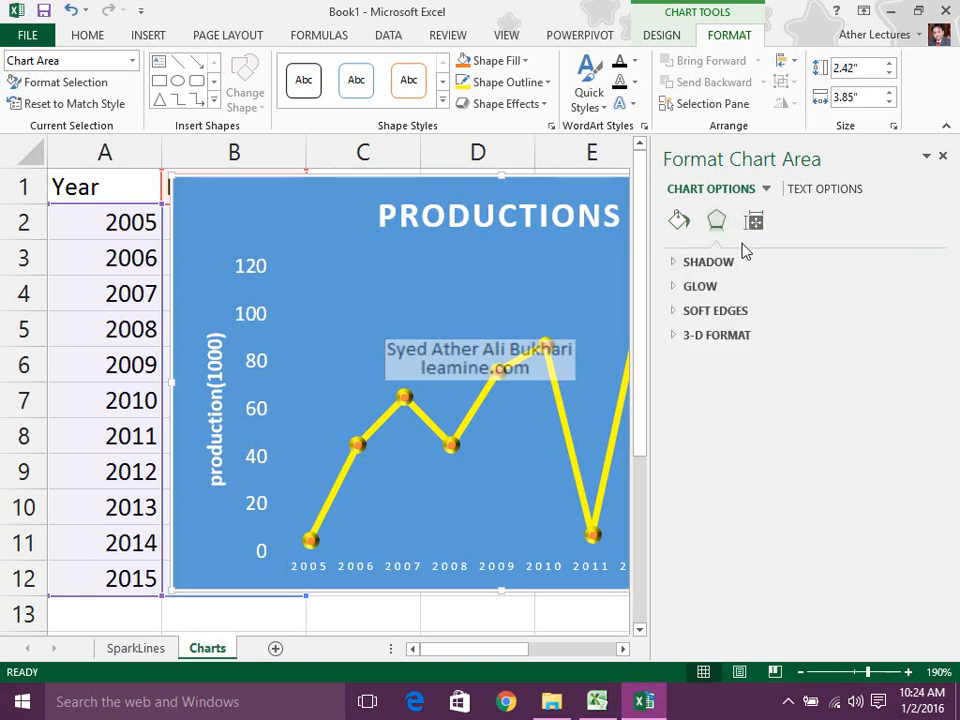
left_click(727, 340)
left_click(727, 340)
left_click(701, 312)
left_click(704, 290)
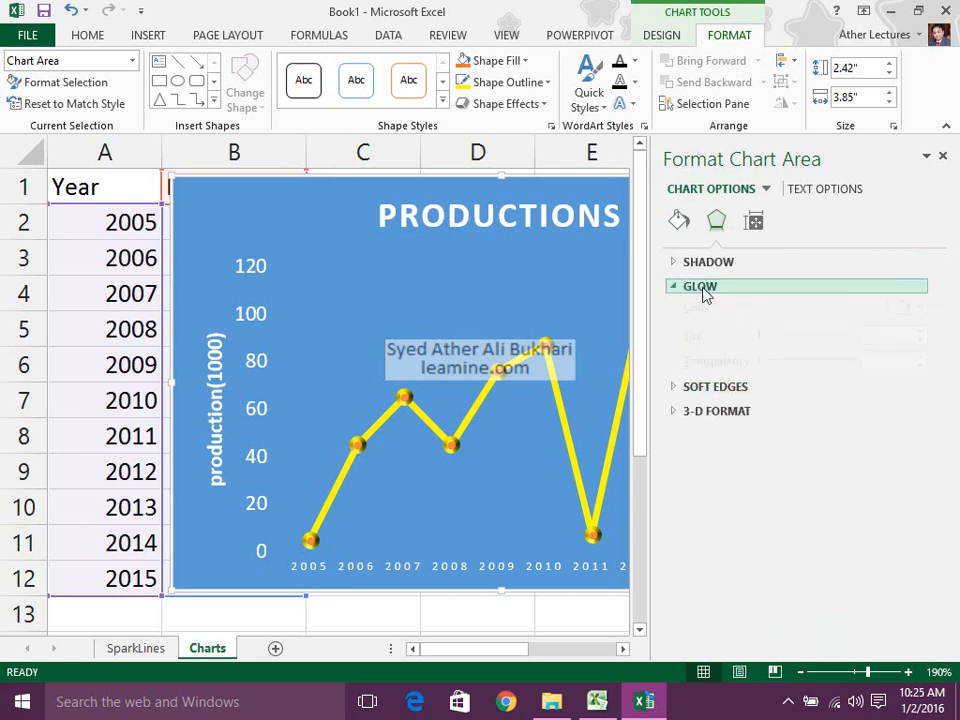
left_click(706, 283)
left_click(706, 263)
Step: Examine the chart area's size, properties and alt text options, and close the formatting settings
left_click(754, 221)
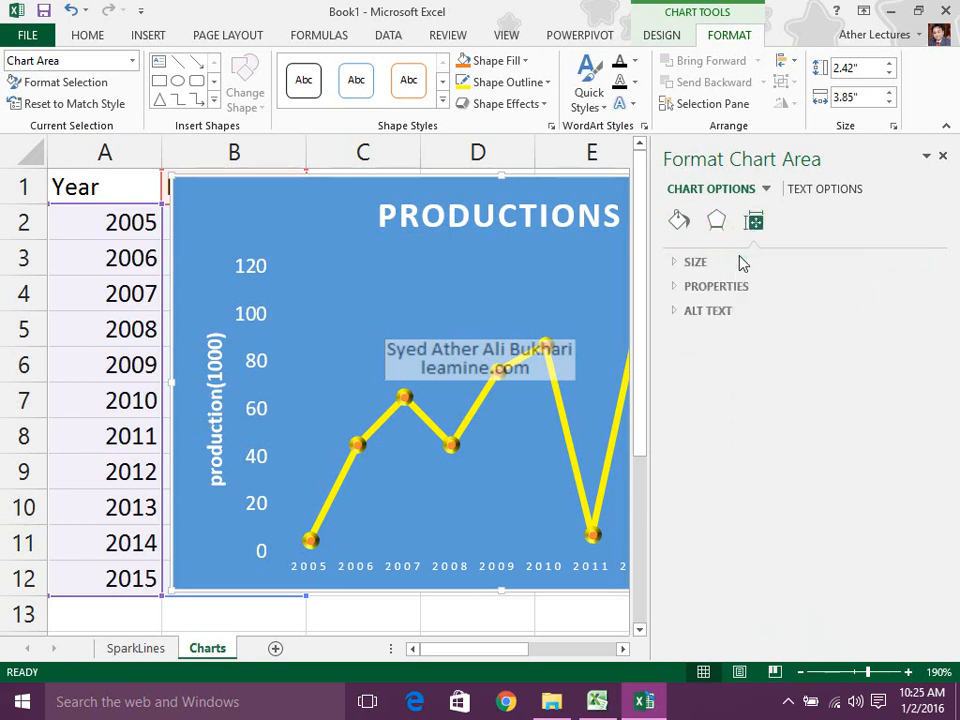
left_click(716, 290)
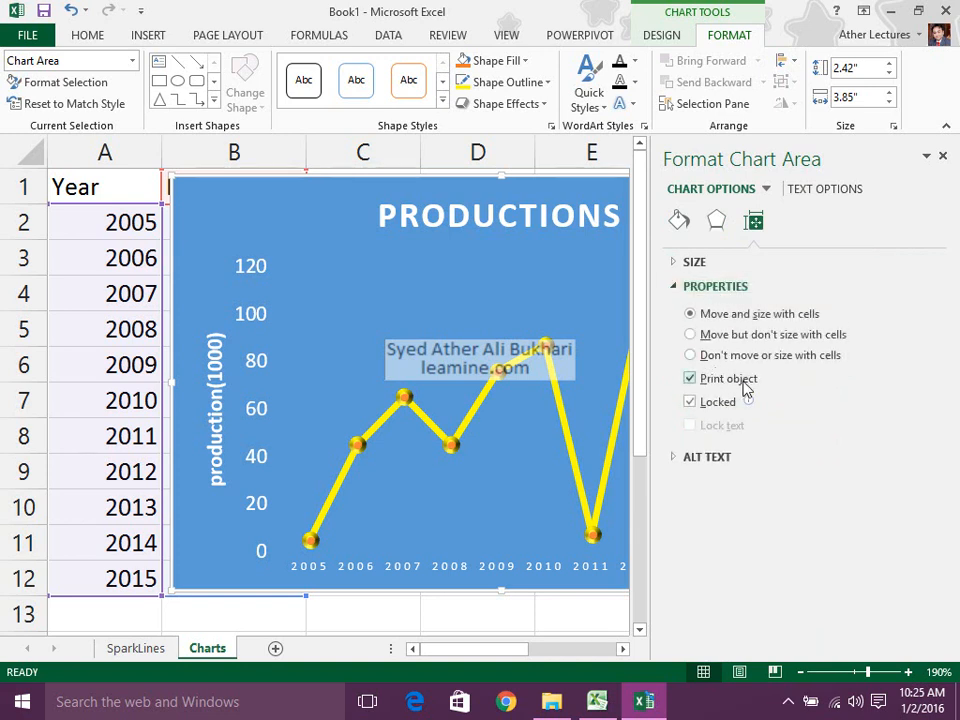
left_click(695, 264)
left_click(694, 266)
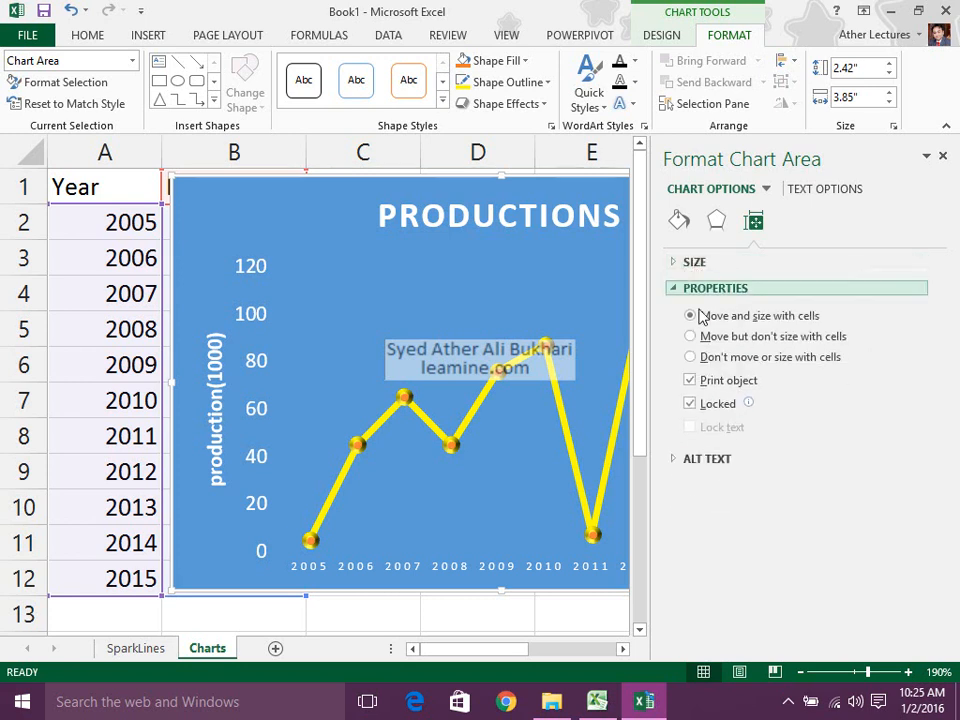
left_click(714, 458)
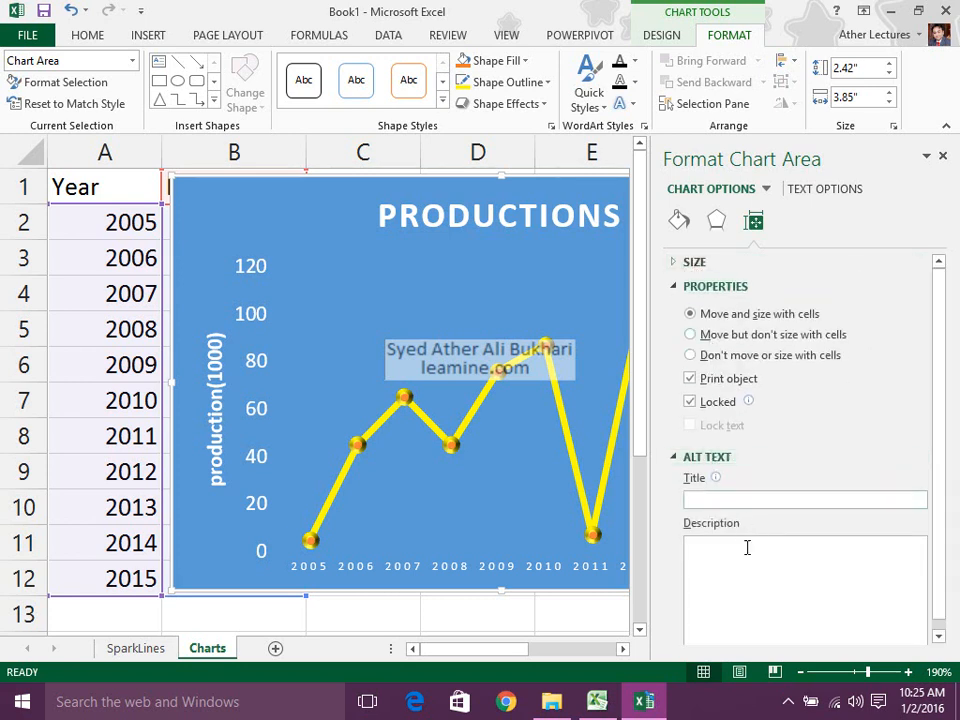
left_click(557, 296)
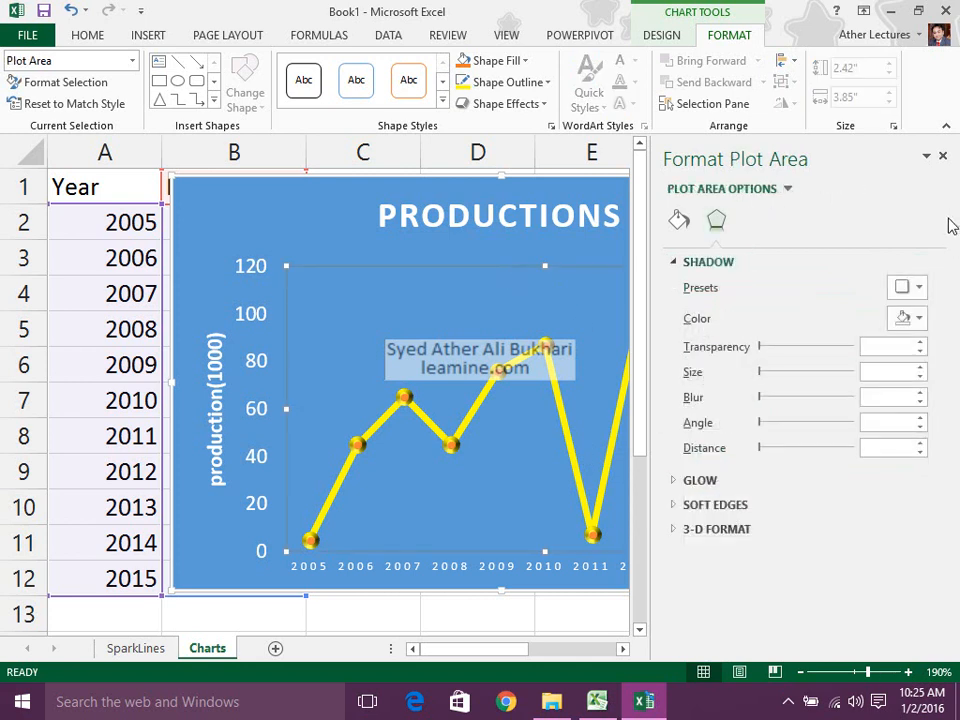
left_click(942, 158)
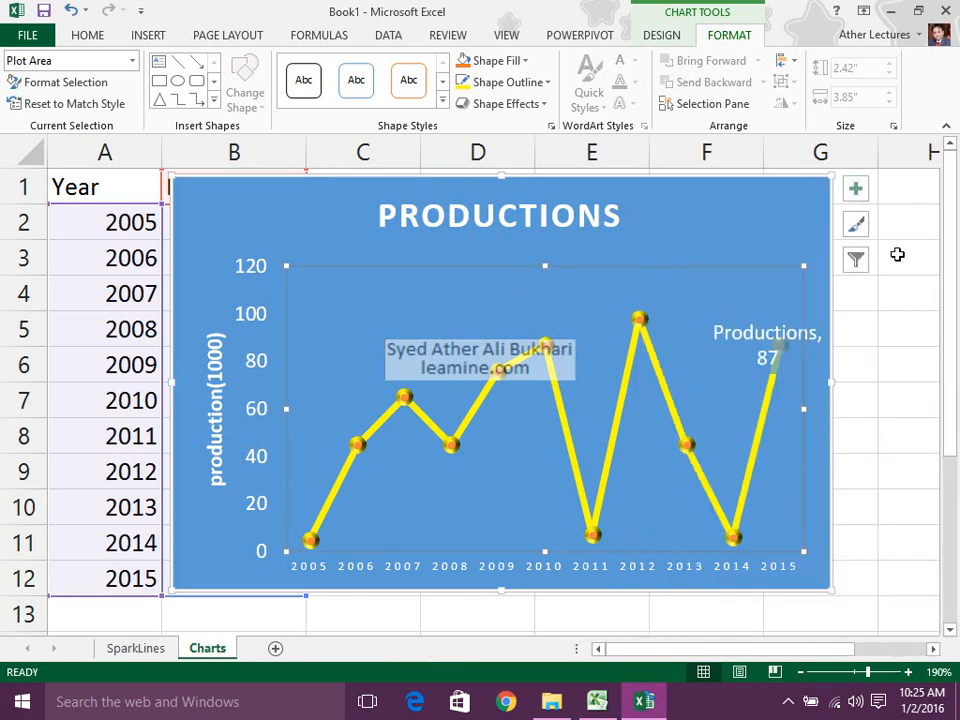
Step: Change the whole production chart's type from Line with Markers to 3-D Pie
left_click(719, 216)
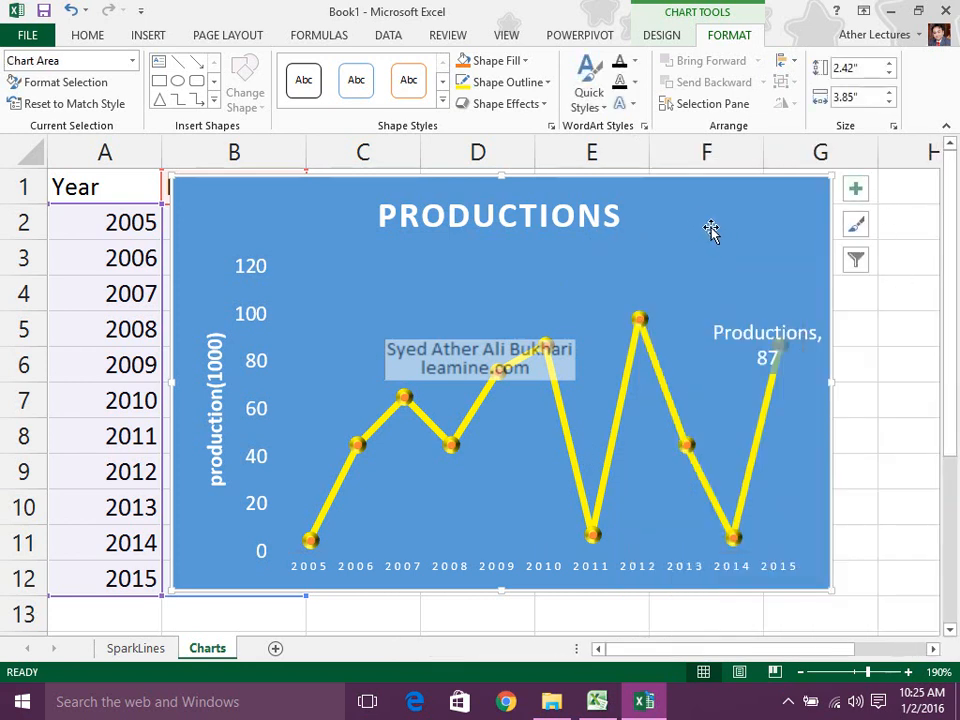
left_click(662, 38)
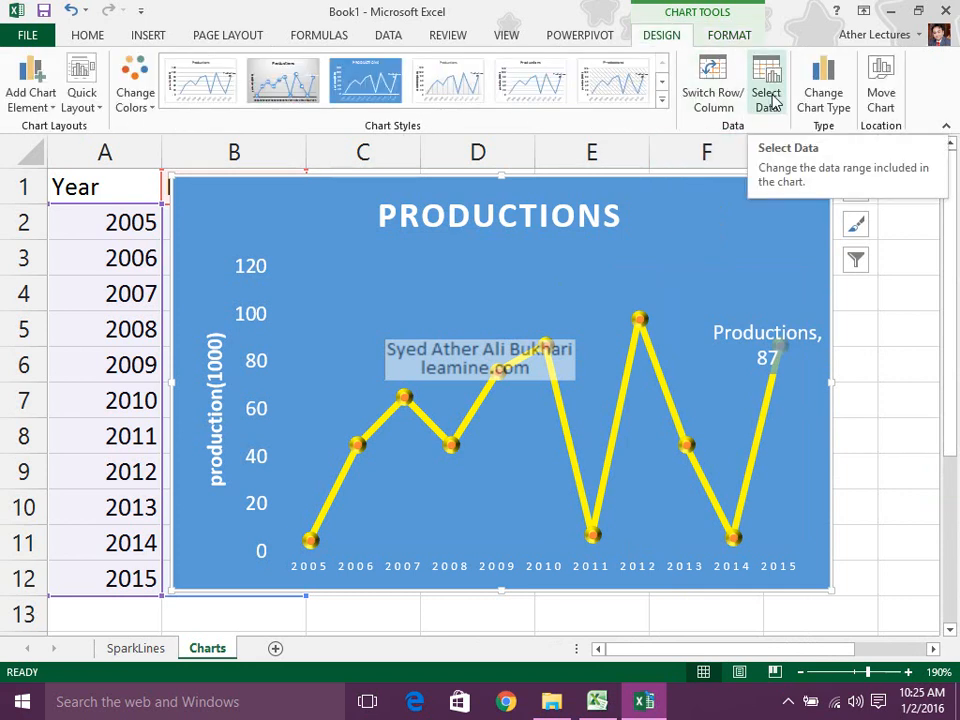
left_click(822, 95)
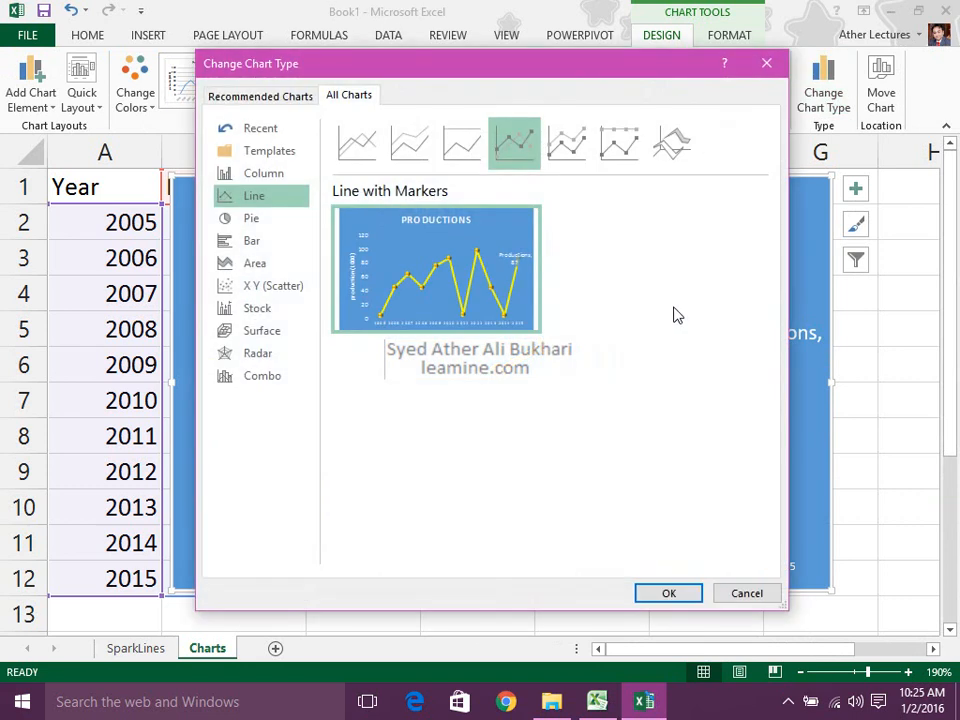
left_click(243, 228)
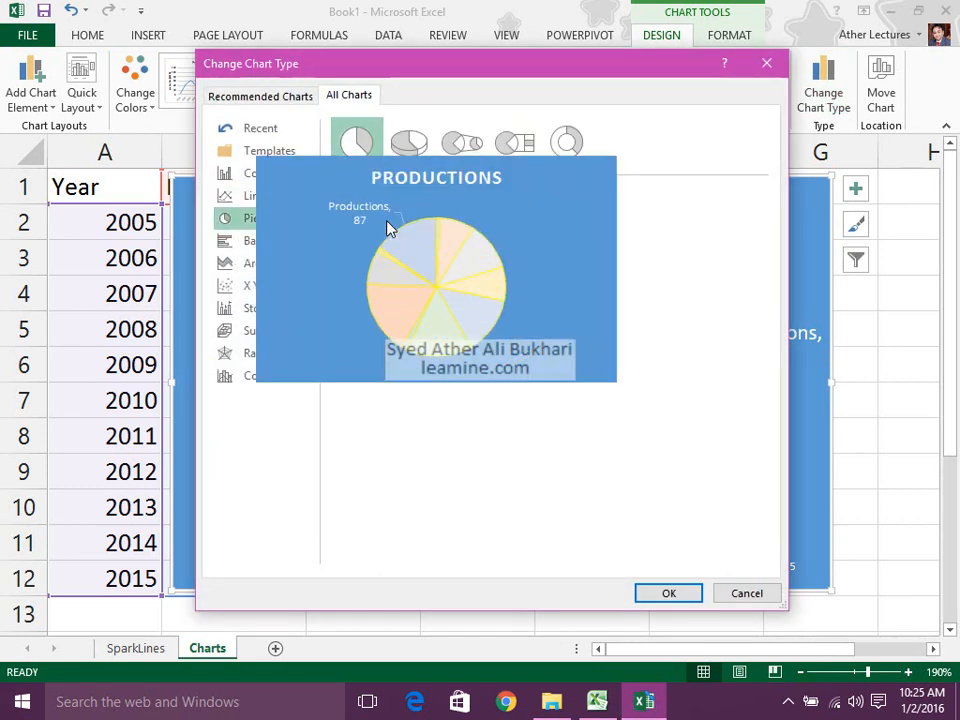
left_click(411, 150)
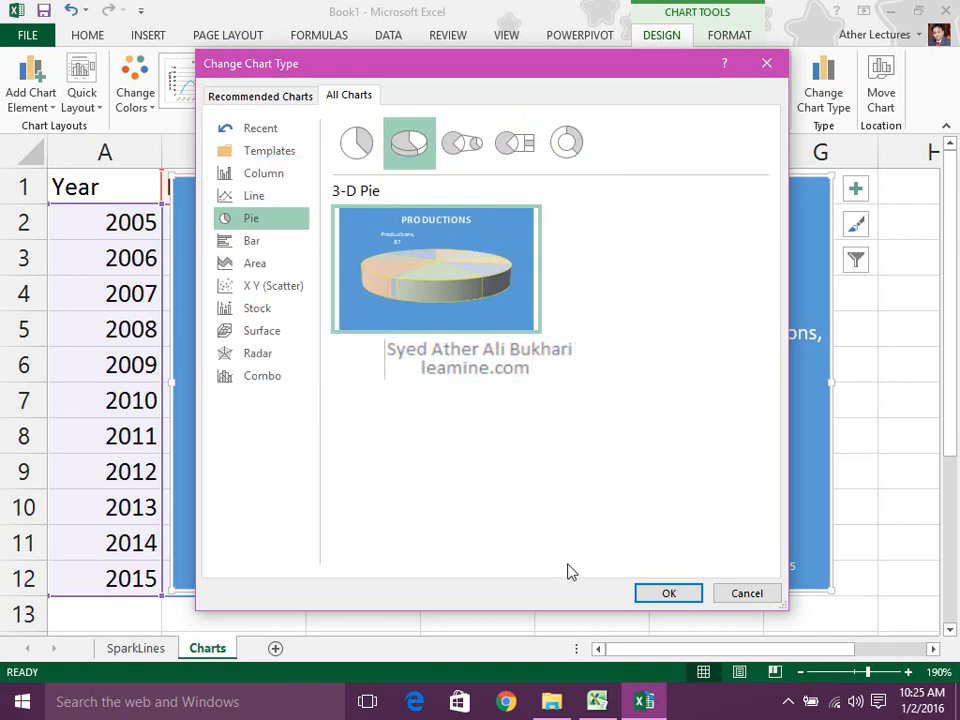
left_click(669, 594)
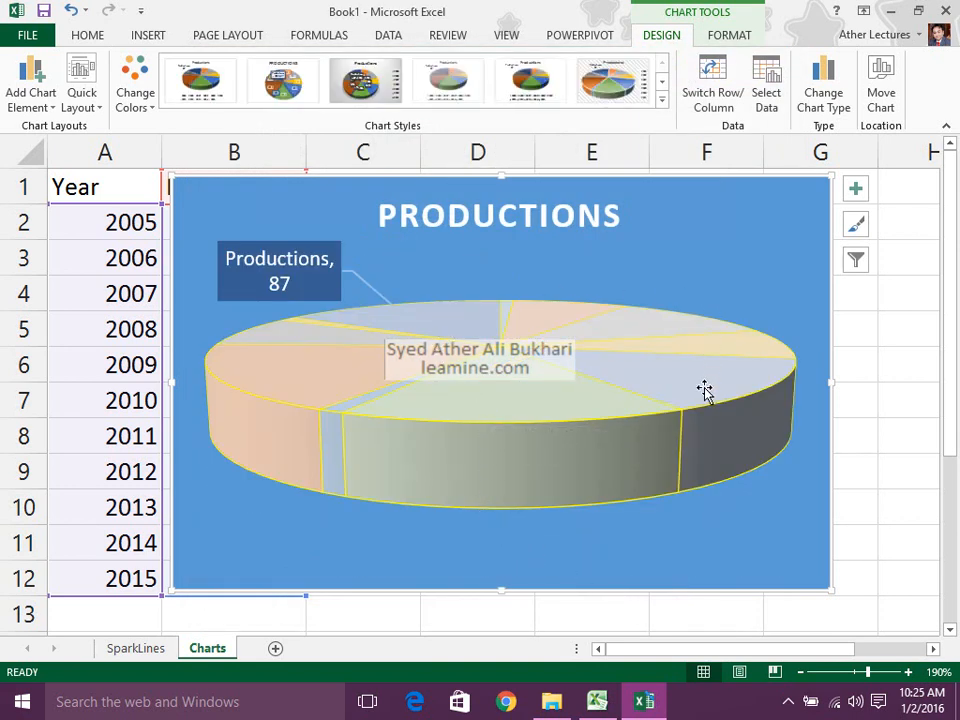
Step: Pull the 3-D pie slices apart and open the chart area's 3-D rotation settings
left_click_drag(529, 390, 531, 419)
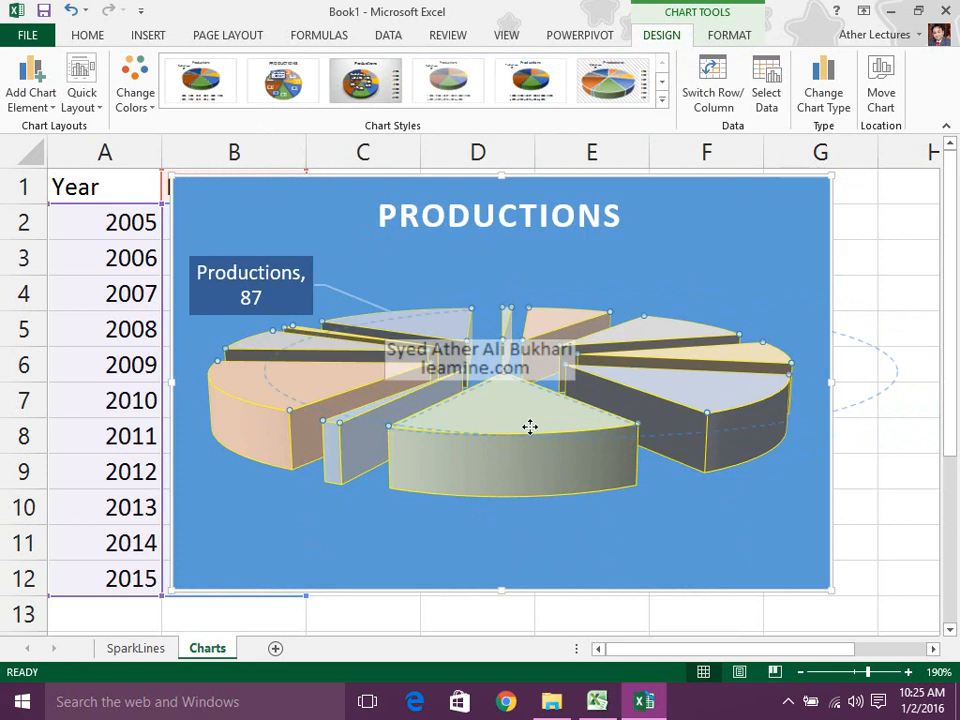
right_click(705, 244)
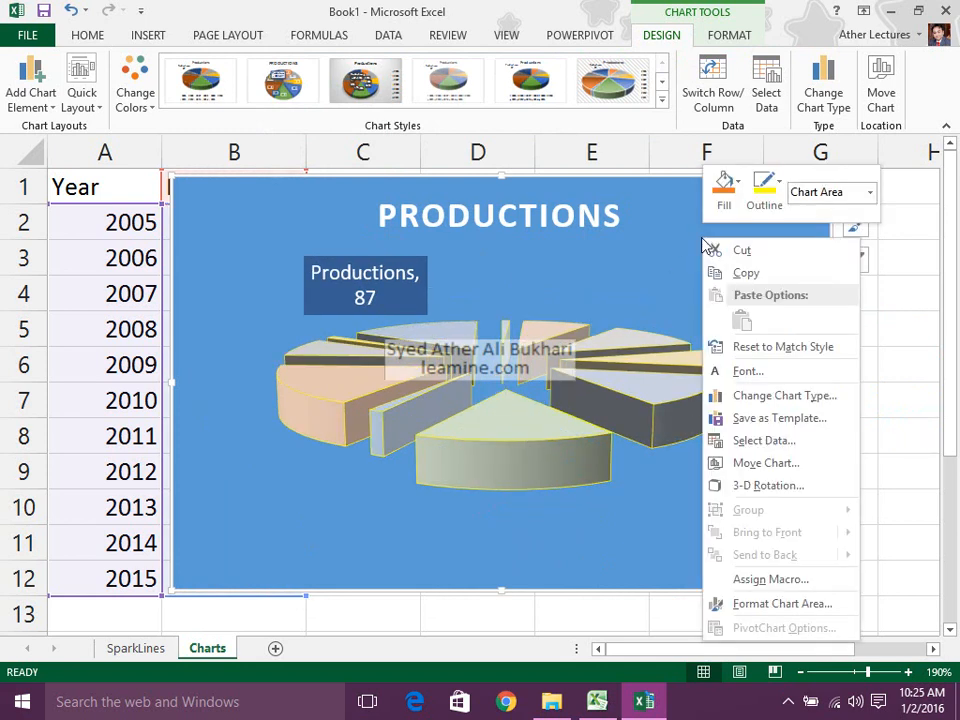
left_click(740, 604)
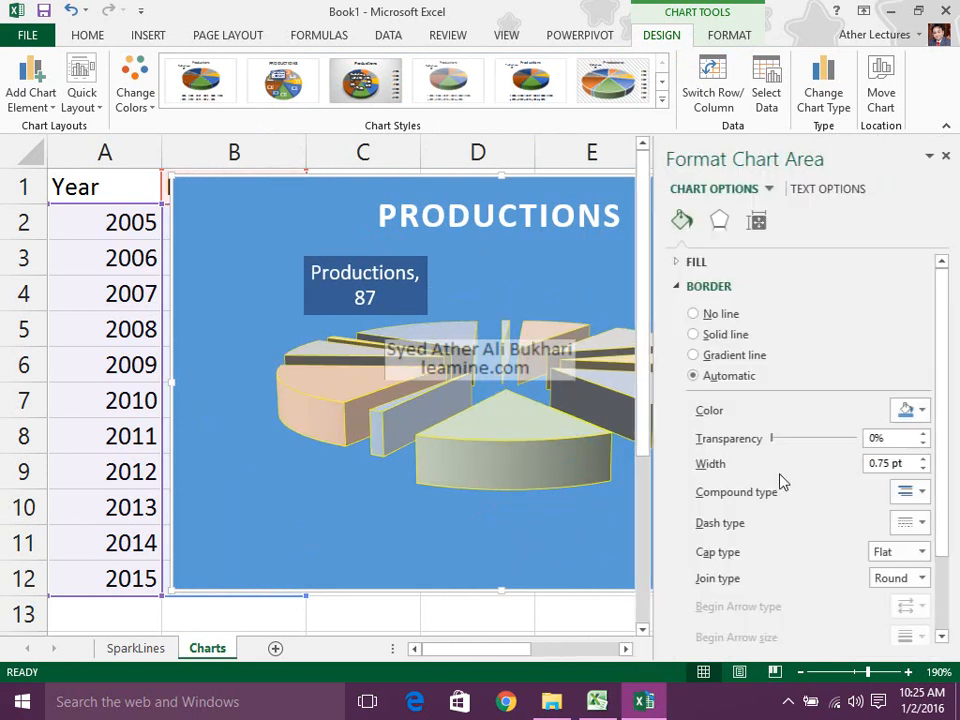
left_click(679, 289)
left_click(726, 222)
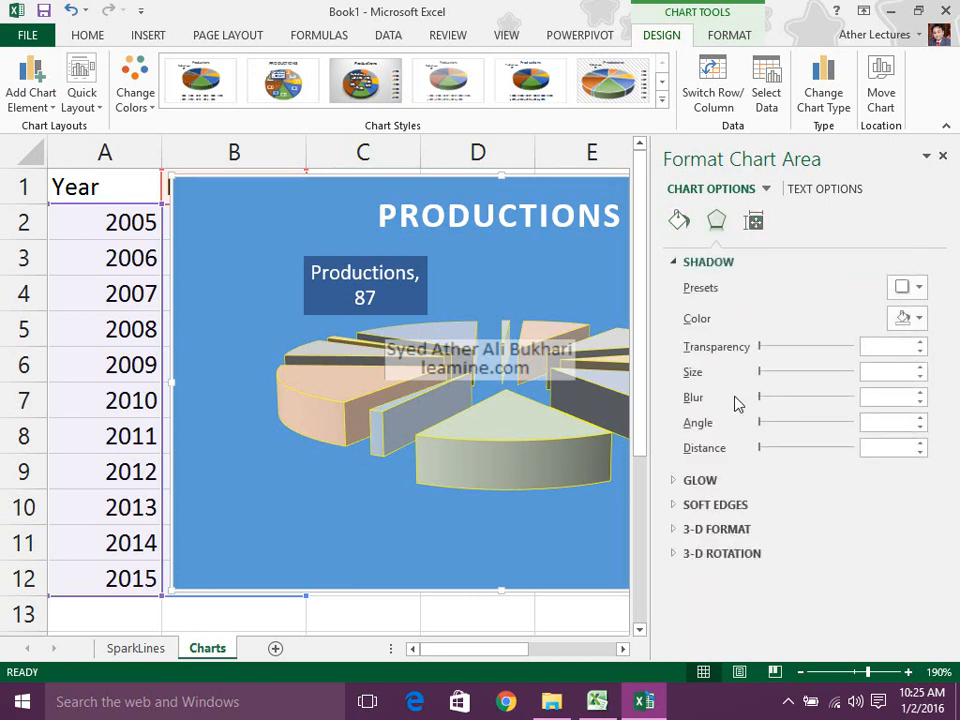
left_click(736, 556)
left_click_drag(945, 453, 943, 543)
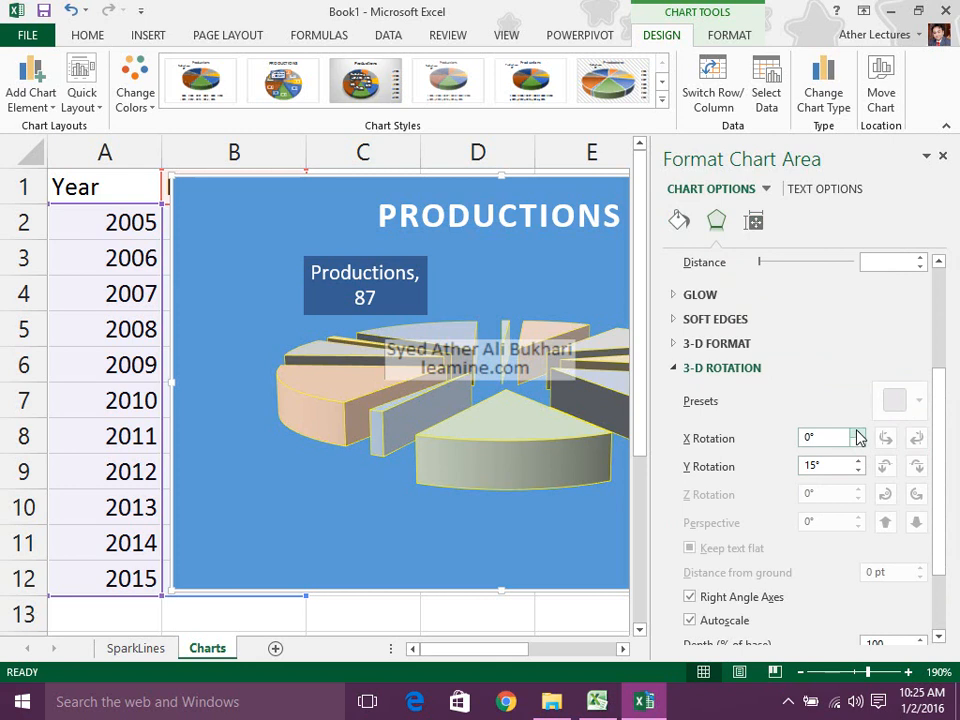
Step: Set the pie chart's Y rotation to 20°, keeping the X rotation at 0°
left_click(858, 443)
left_click(858, 443)
left_click(858, 461)
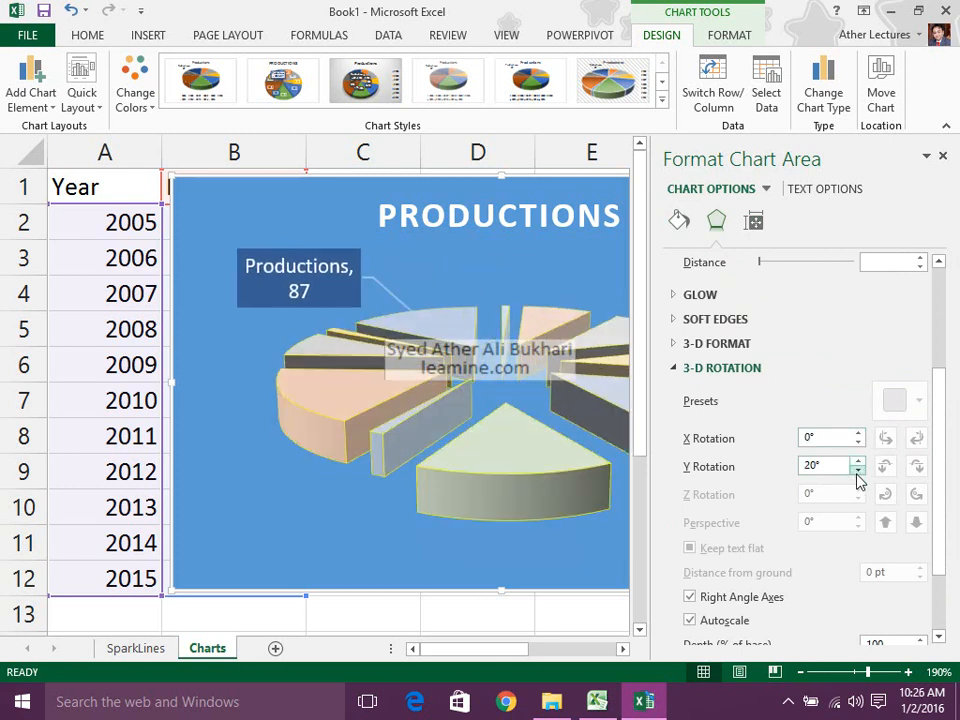
left_click(857, 471)
left_click(857, 461)
Step: Set the pie chart's depth to 140% of base, restore the default rotation, and close the formatting settings
left_click_drag(943, 480, 938, 540)
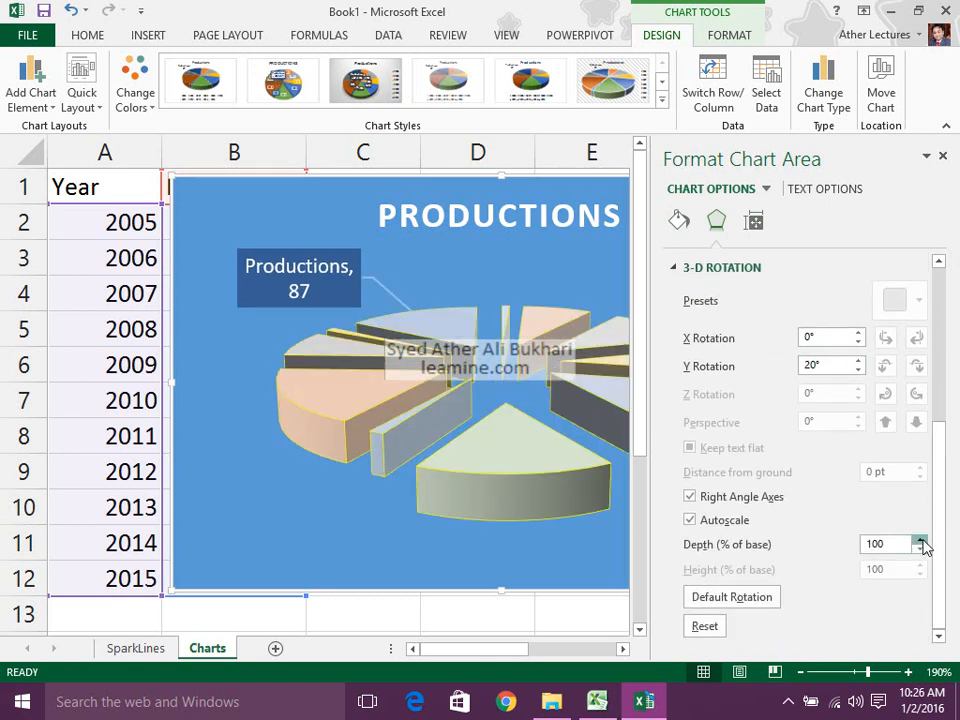
left_click(920, 540)
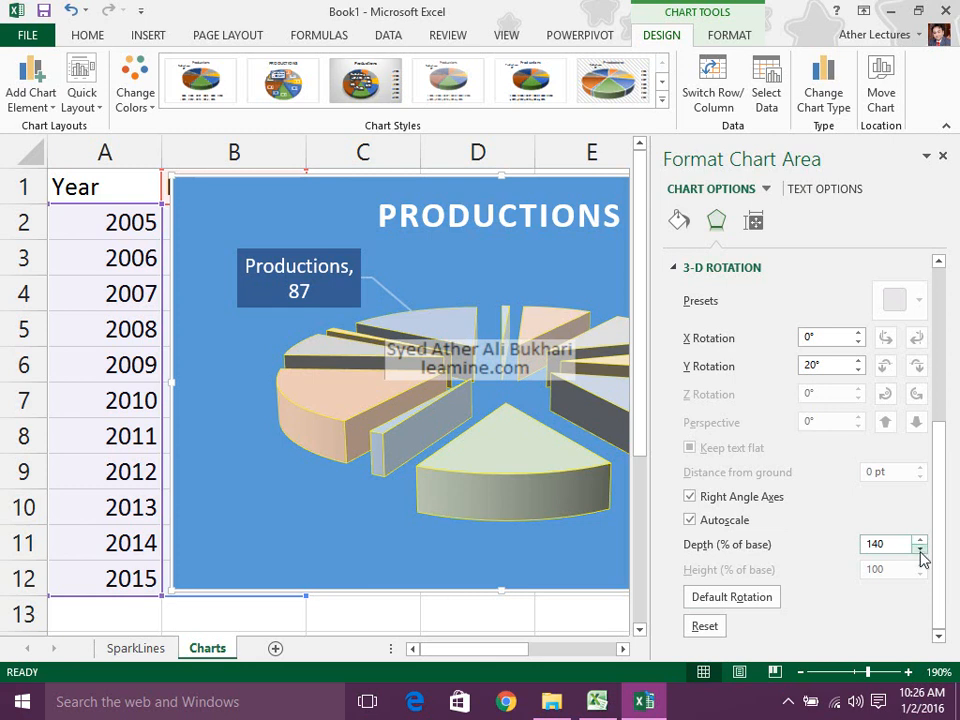
left_click(724, 601)
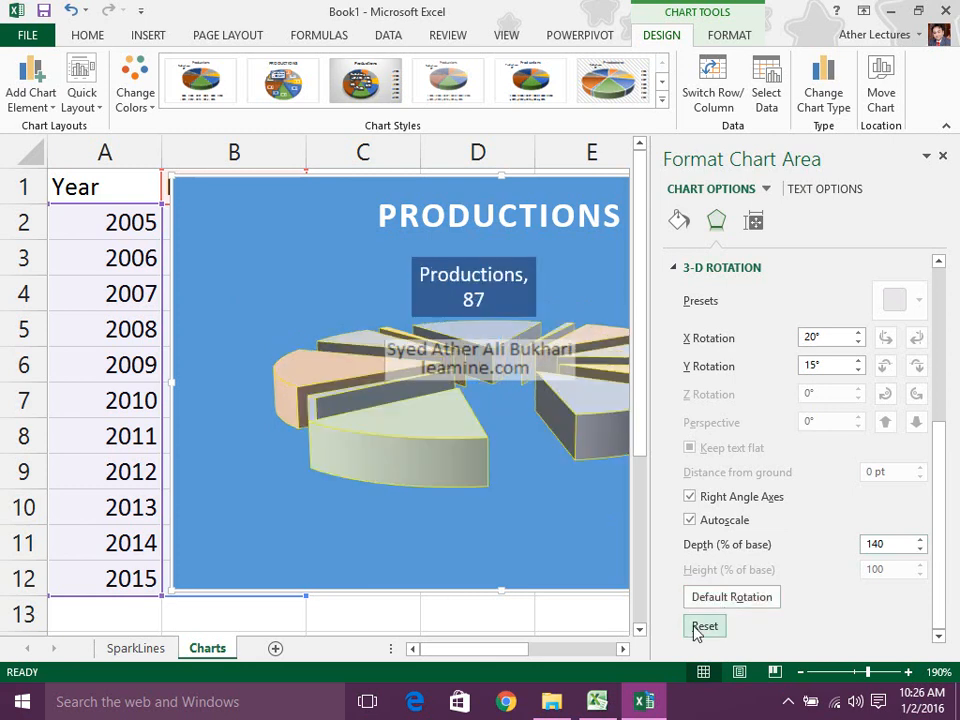
left_click(942, 157)
Step: Push the separated pie slices back together into a whole pie
left_click(476, 393)
left_click_drag(476, 393, 503, 388)
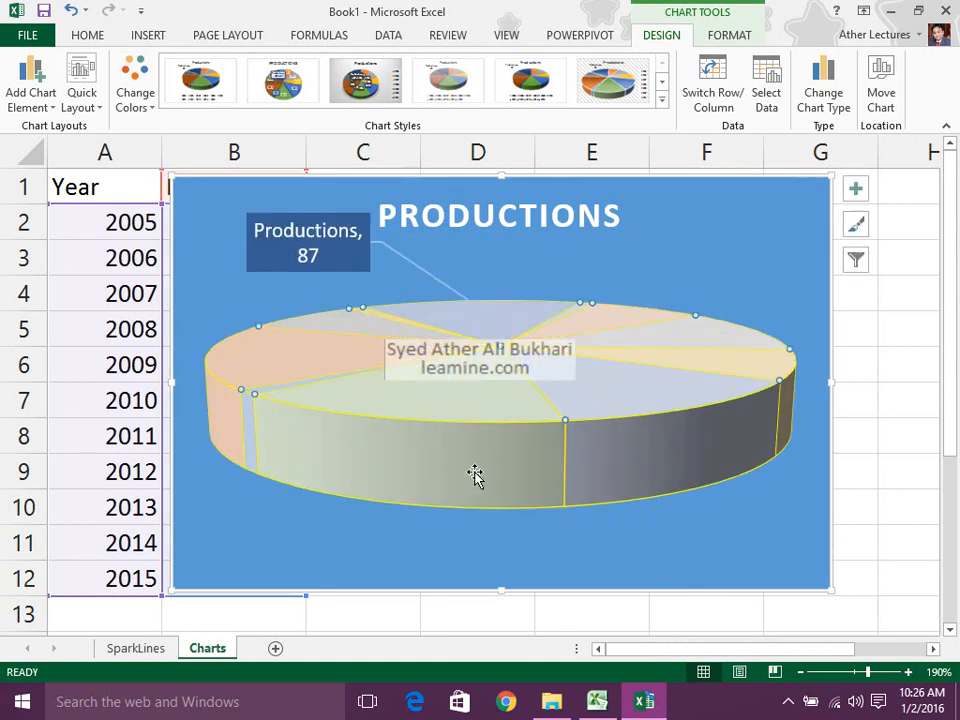
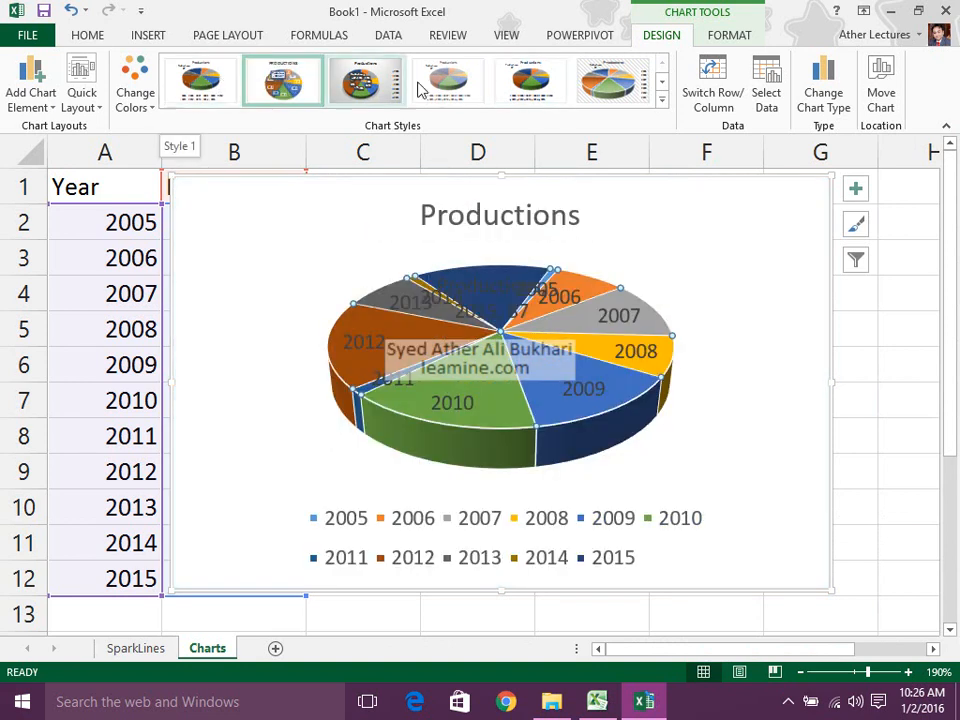
Step: Apply the chart style with the hatched grey background and side legend, and delete the data labels from the slices
left_click(596, 90)
left_click(530, 310)
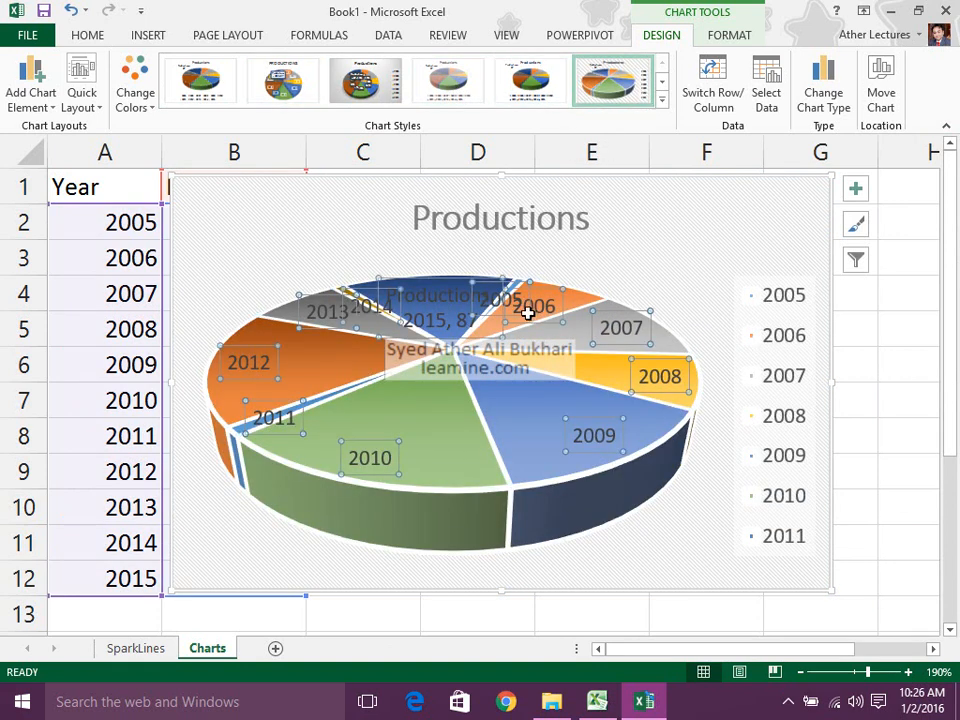
key("Delete")
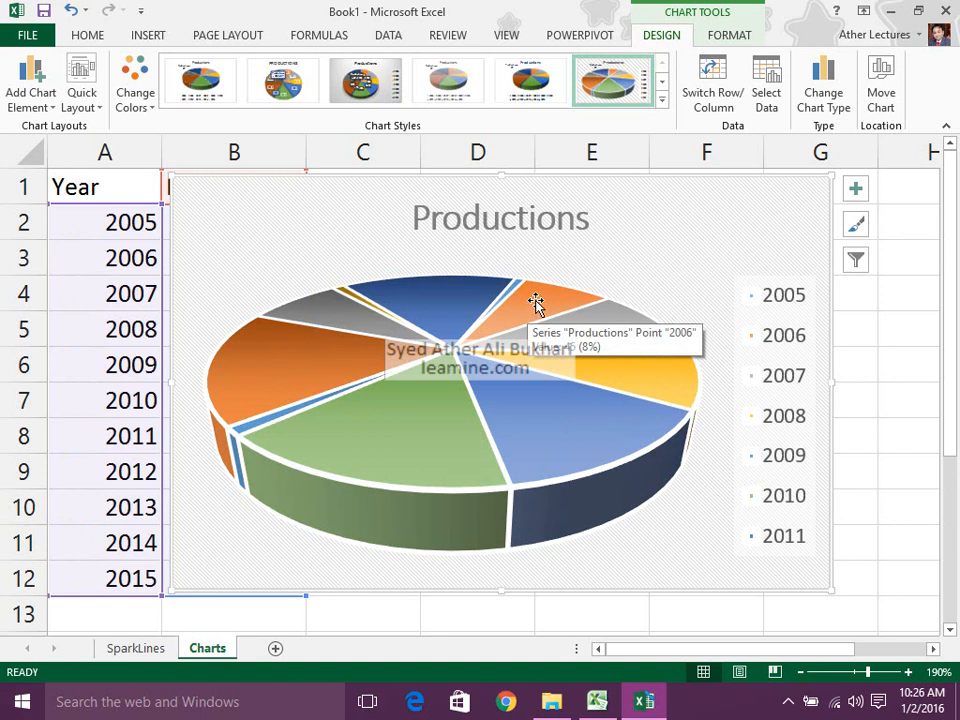
Step: Try adding data labels to the pie chart and removing its legend
left_click(859, 196)
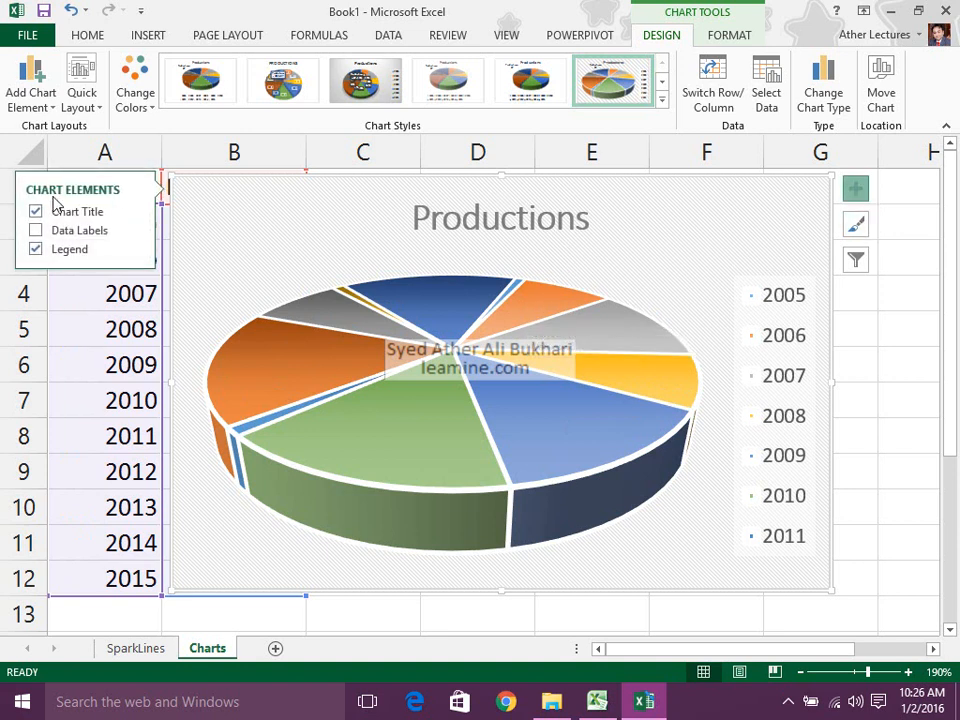
left_click(66, 233)
left_click(36, 230)
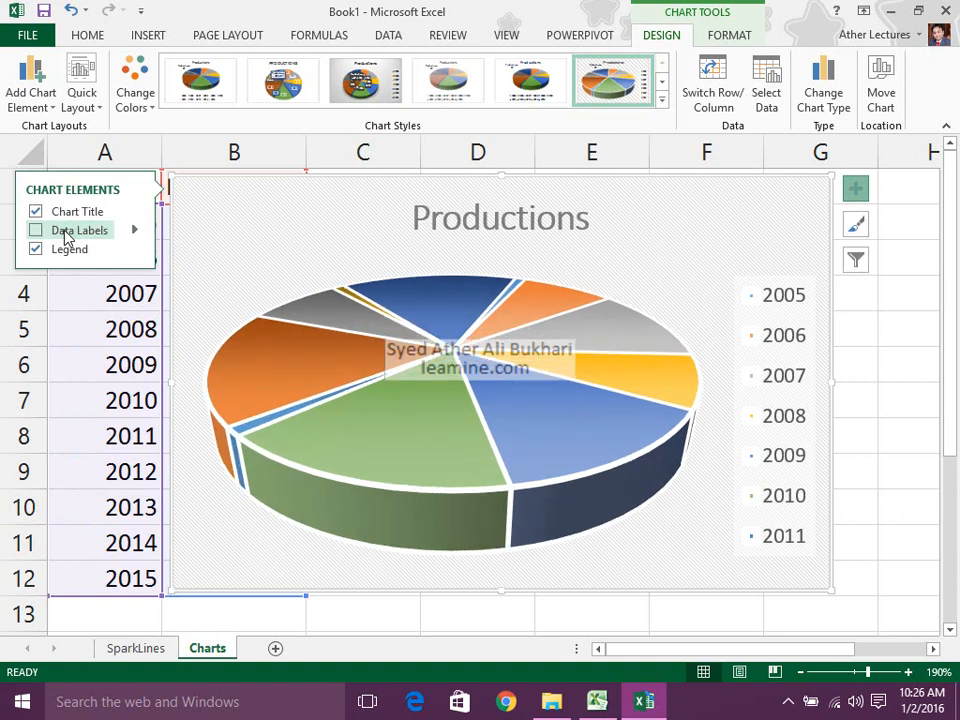
left_click(66, 252)
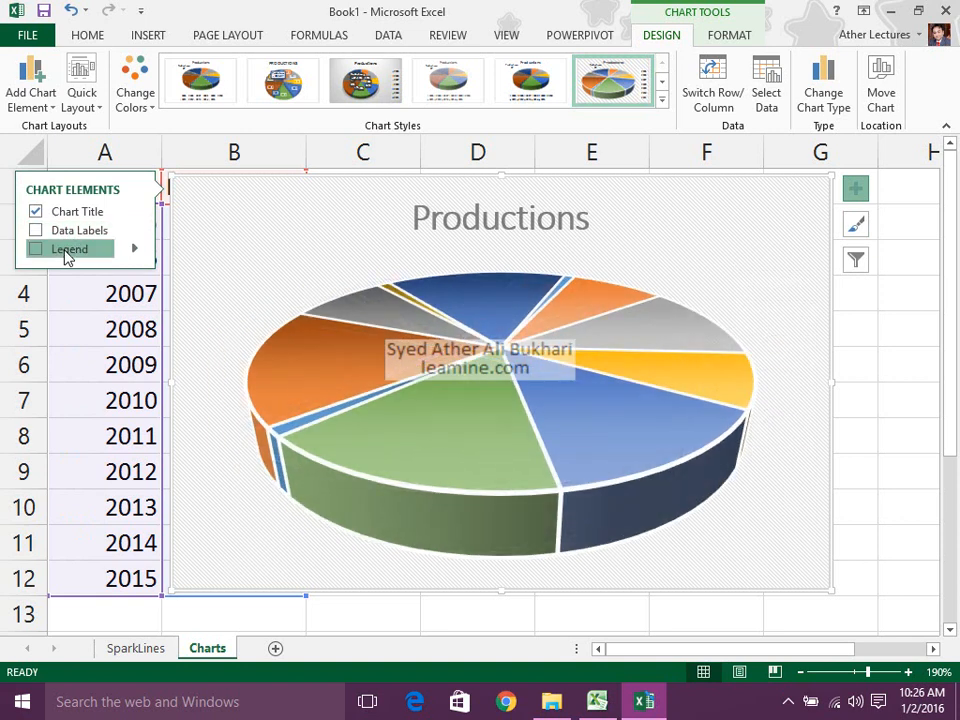
left_click(66, 252)
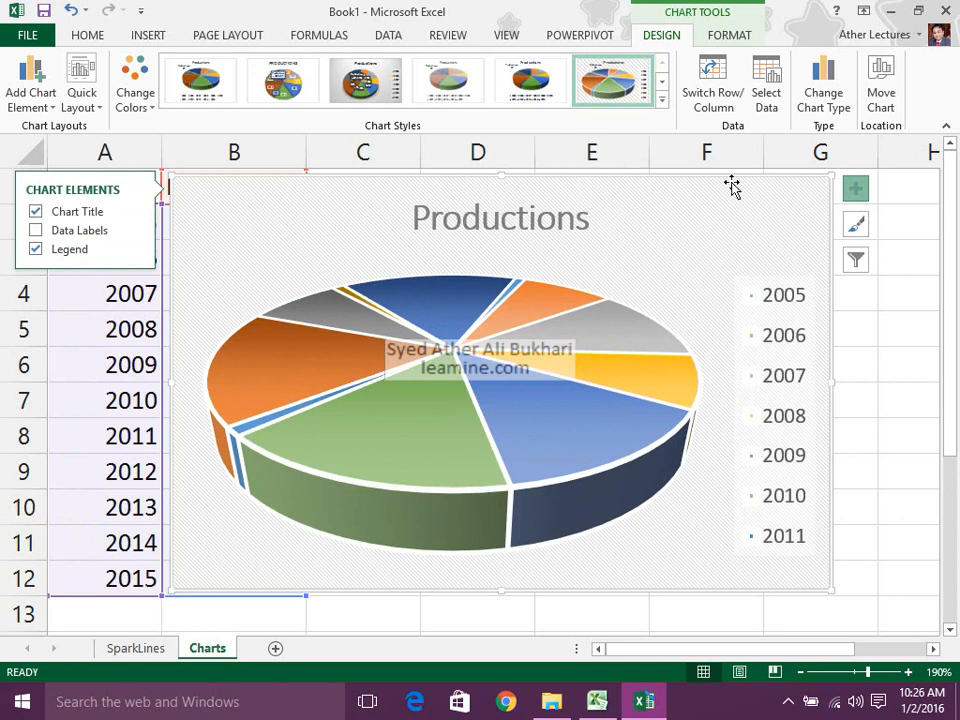
Step: Change the production chart's type to Clustered Bar and delete its legend
left_click(818, 100)
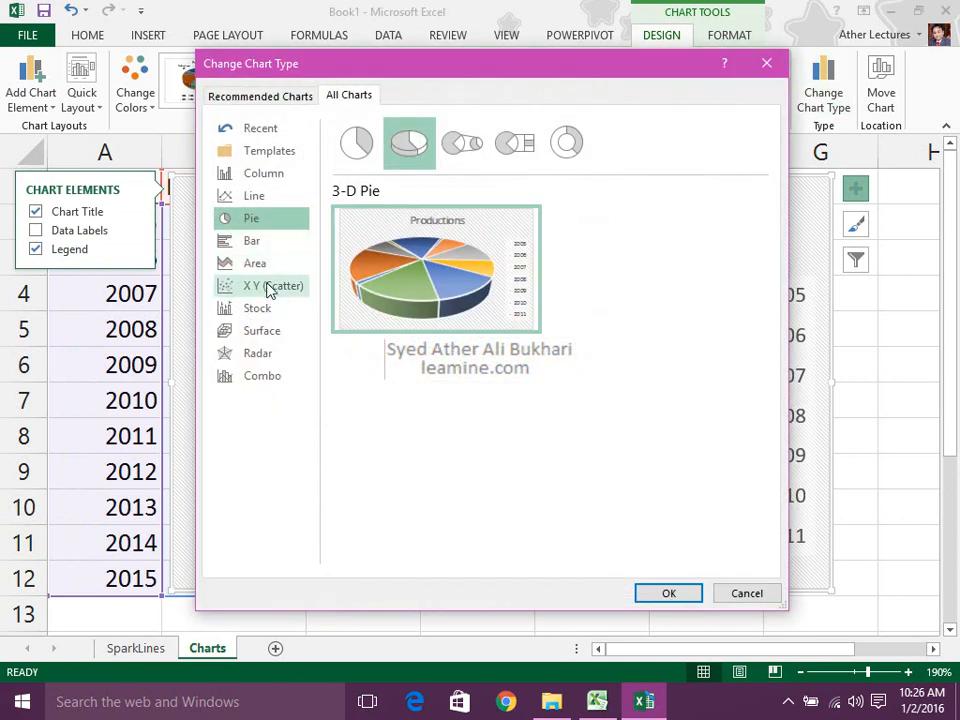
left_click(257, 243)
mouse_move(485, 286)
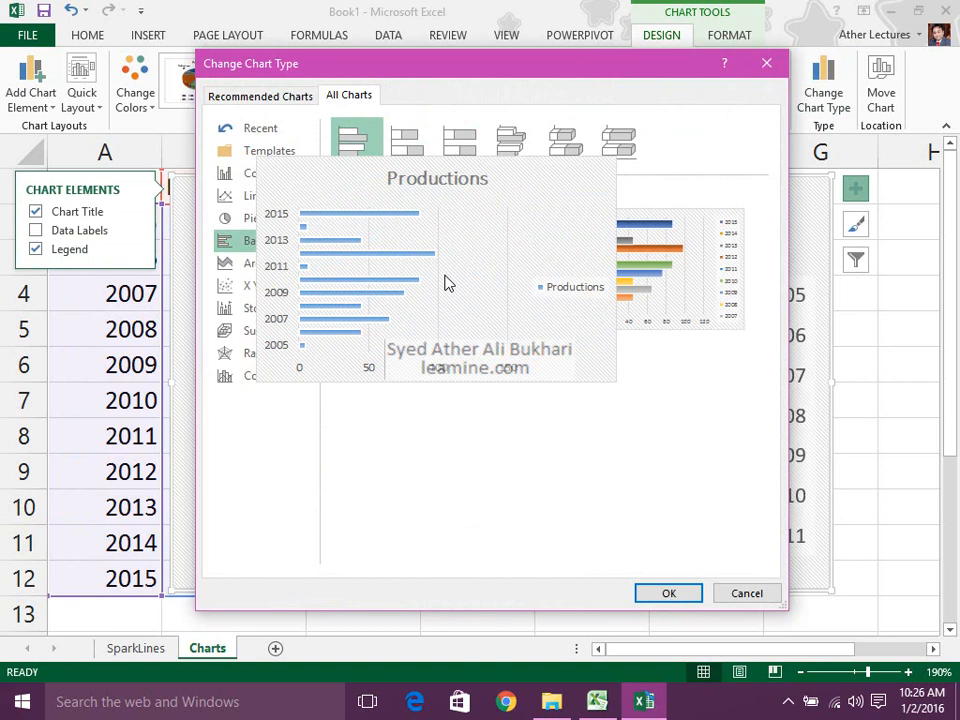
left_click(669, 593)
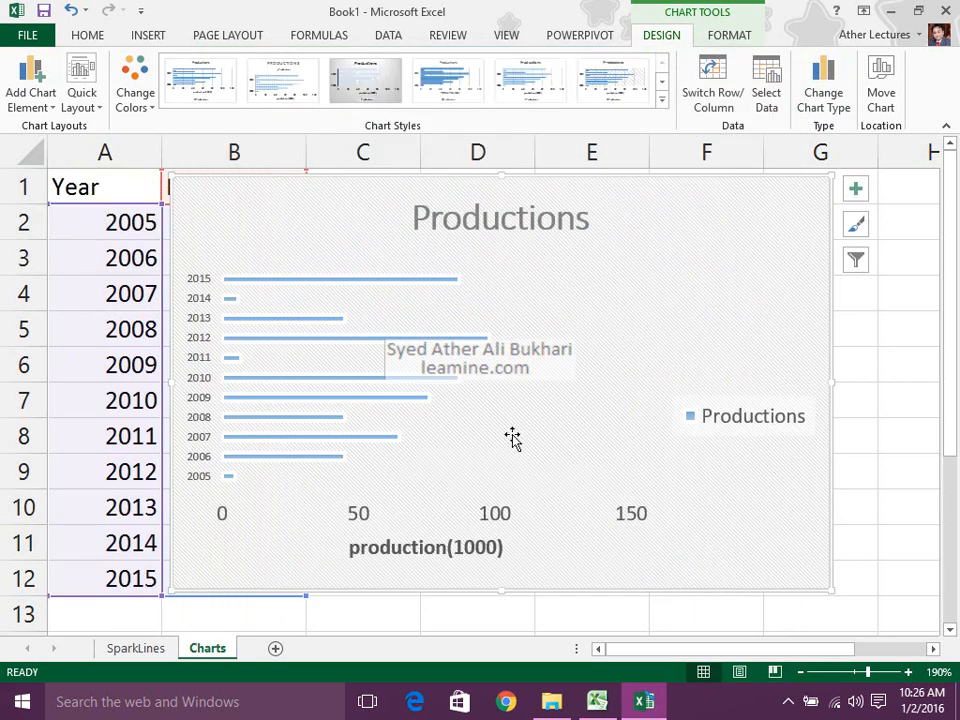
left_click(782, 416)
key("Delete")
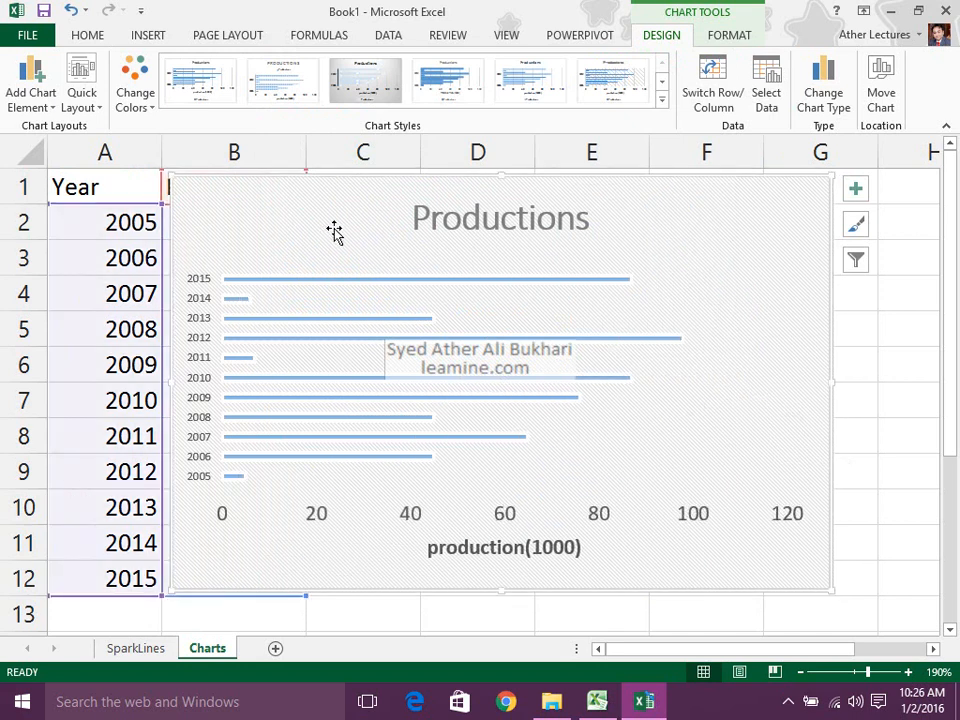
Step: Add data labels and gridlines to the bar chart, trying out a data table without keeping it
left_click(856, 189)
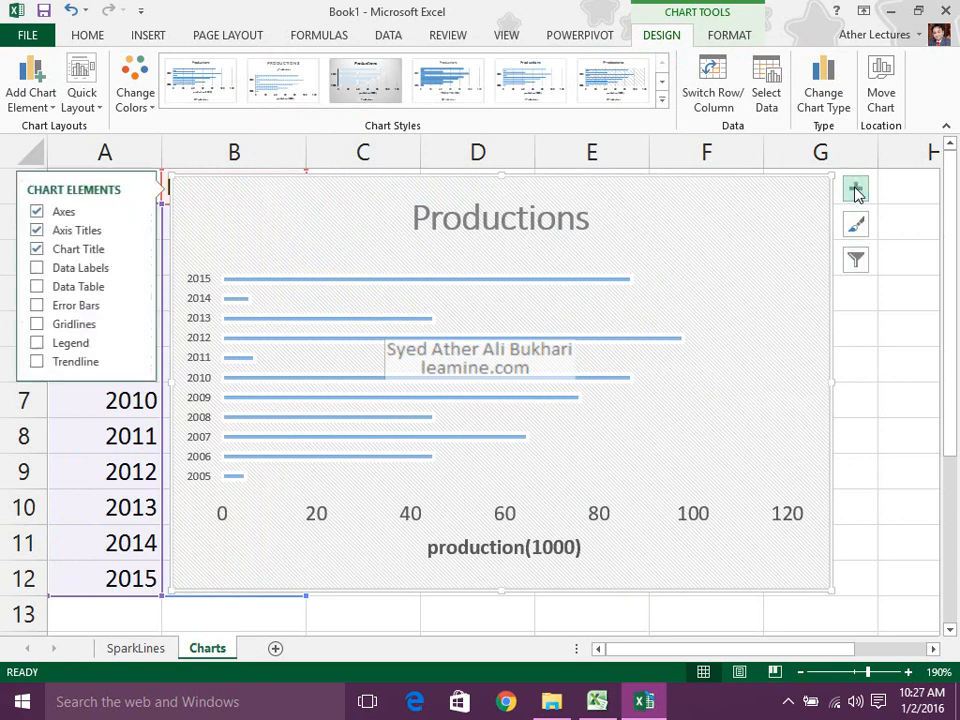
left_click(64, 267)
left_click(64, 268)
left_click(66, 287)
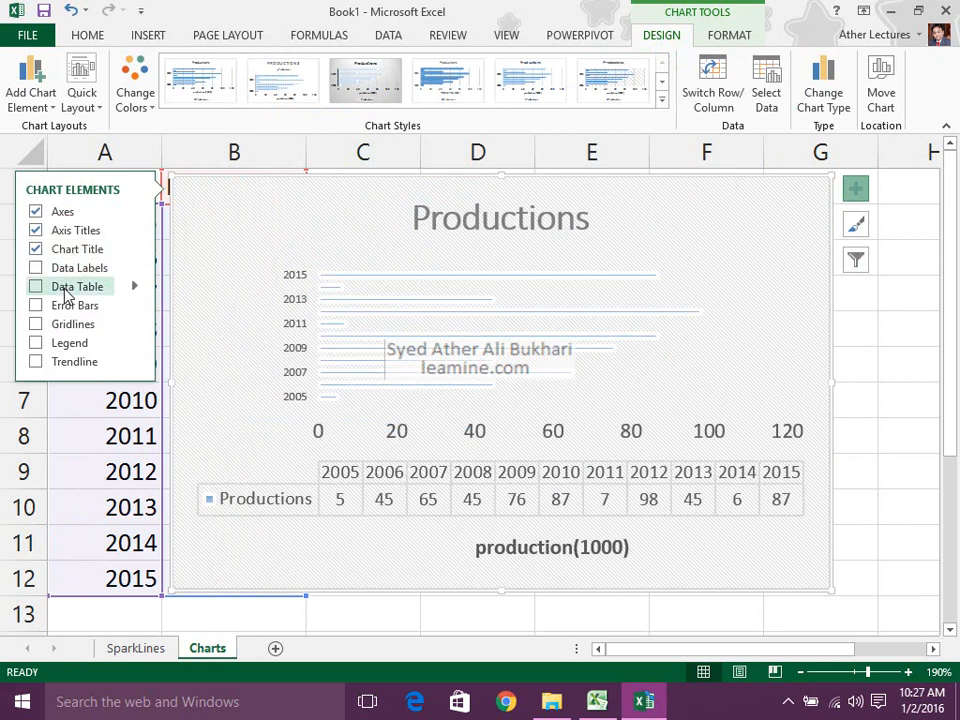
left_click(64, 288)
left_click(61, 269)
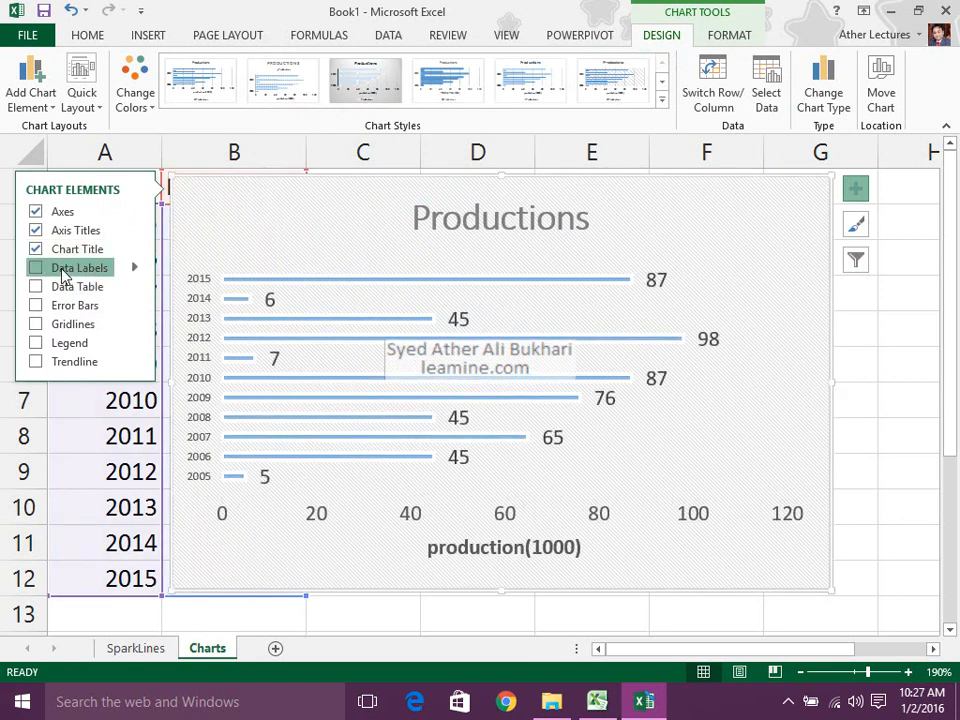
left_click(73, 325)
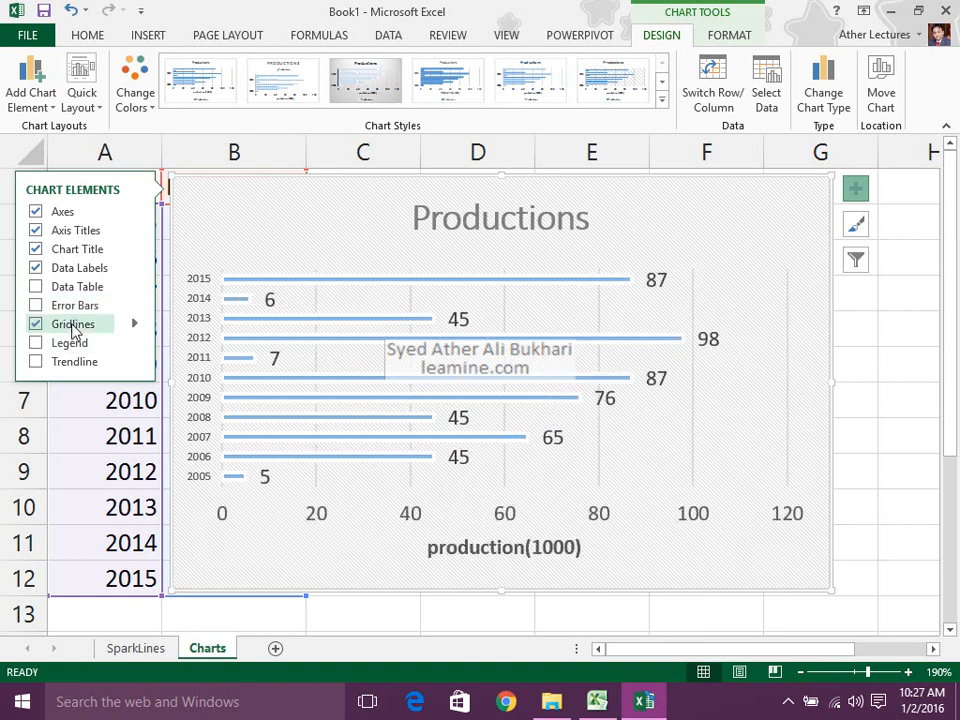
Step: Add a linear trendline to the production bars, delete it and add it again
left_click(133, 362)
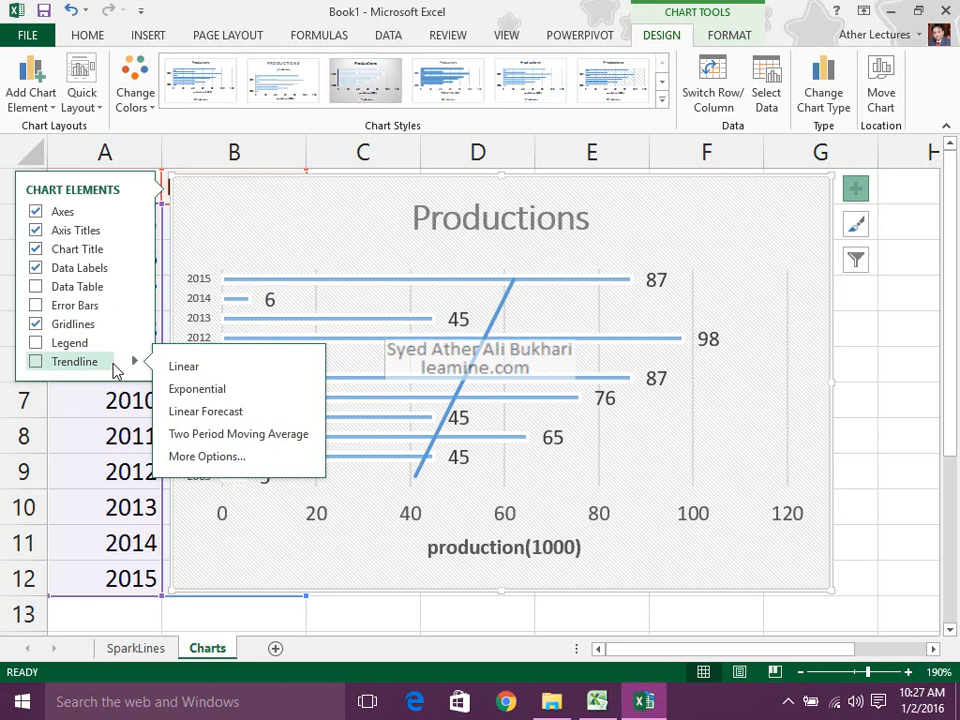
left_click(172, 367)
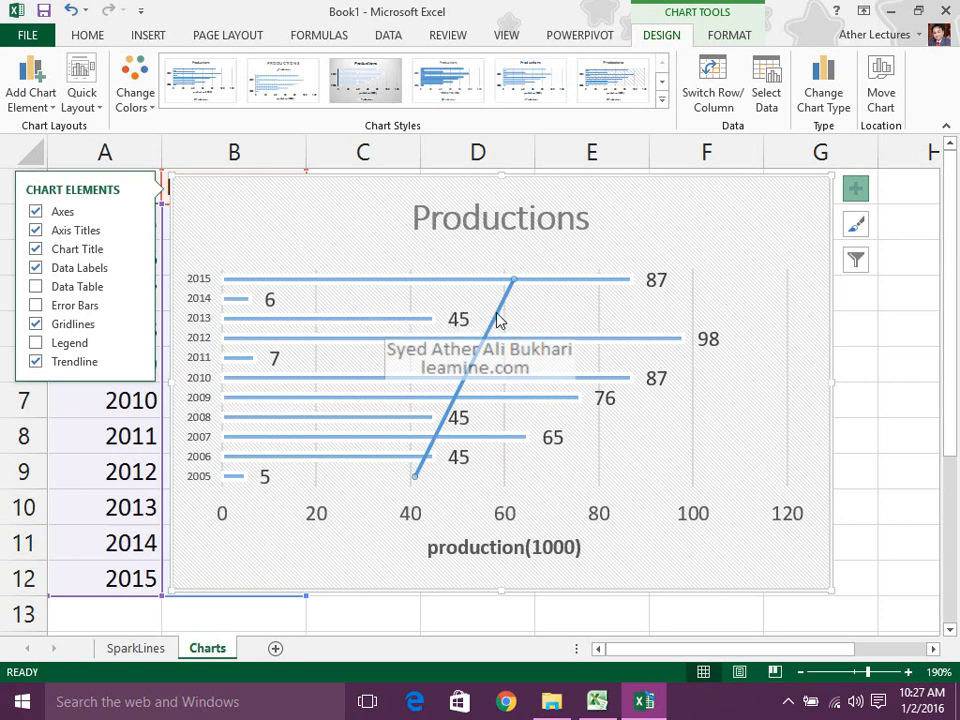
key("Delete")
left_click(86, 364)
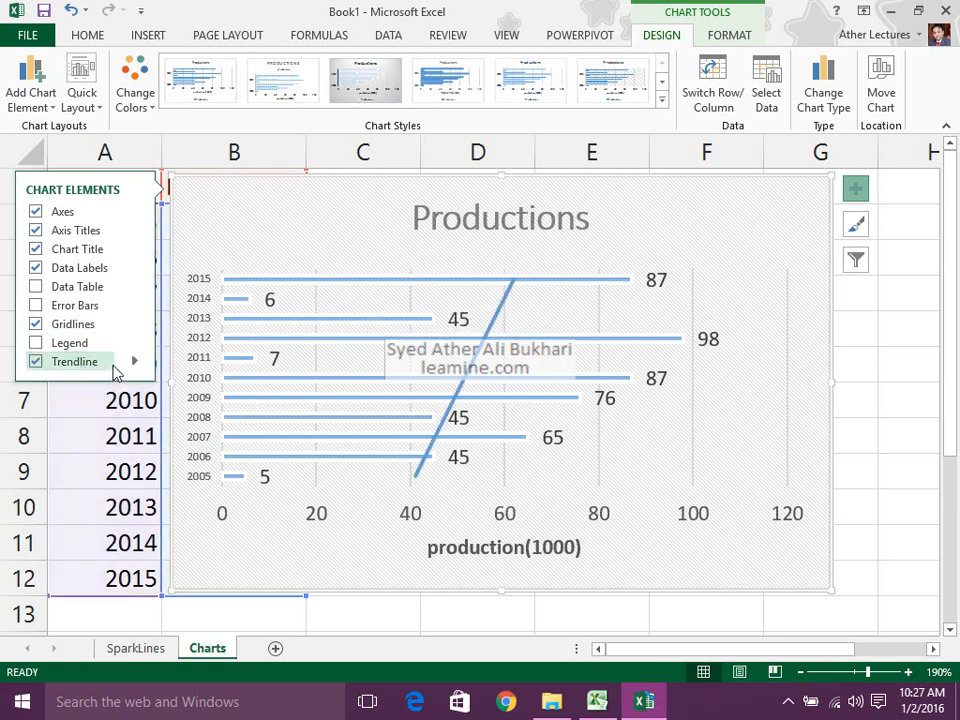
Step: Try an exponential trendline on the production bars and delete it
left_click(134, 362)
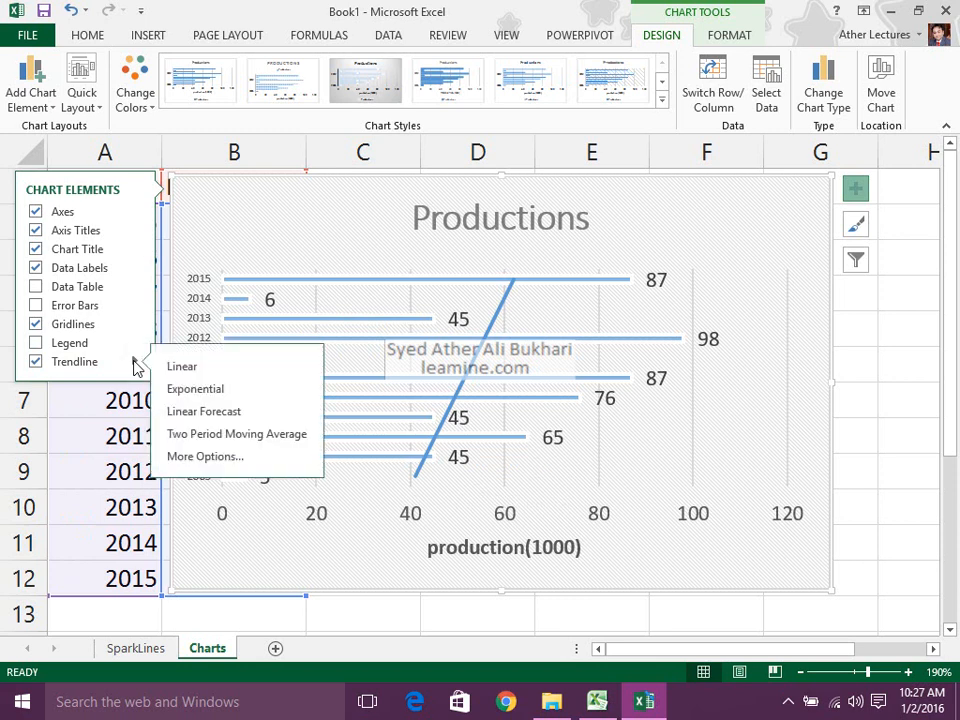
left_click(185, 391)
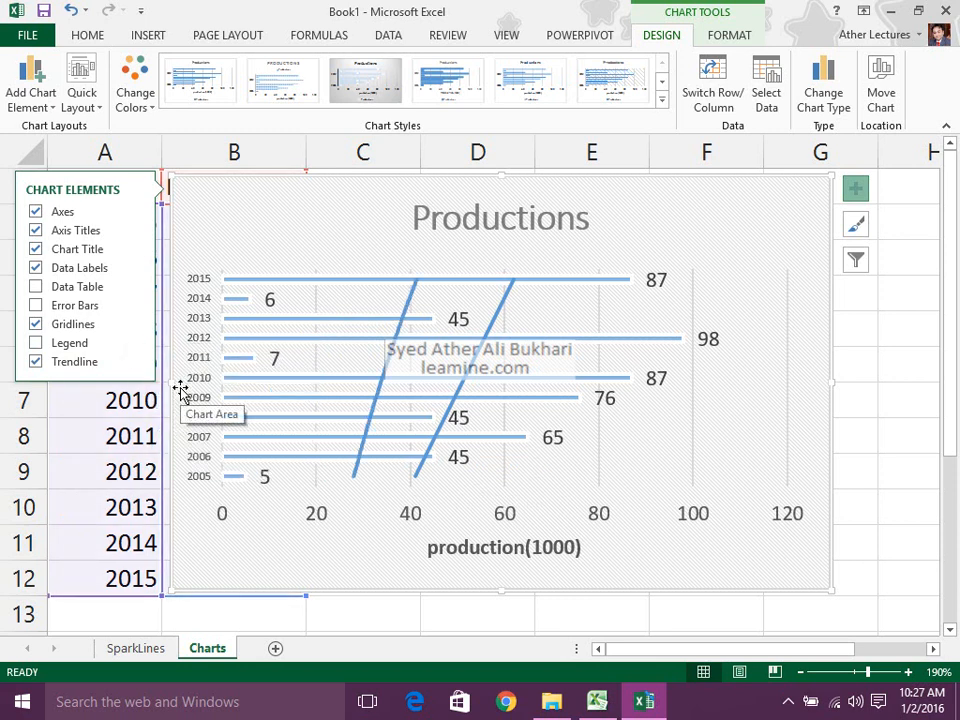
left_click(389, 369)
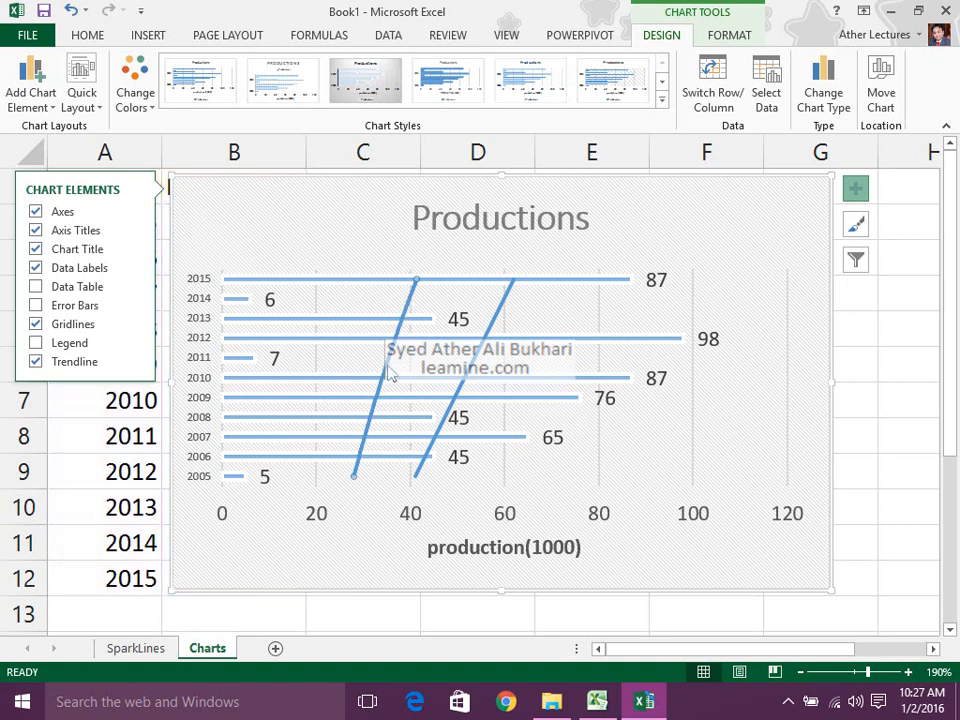
key("Delete")
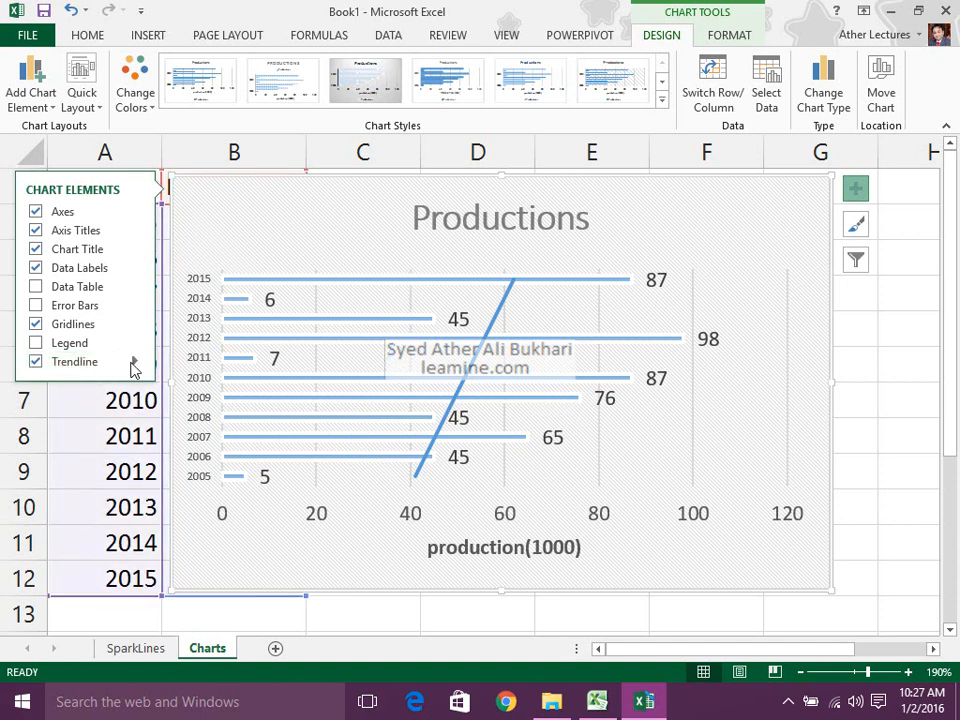
Step: Add a Linear Forecast trendline to the bar chart and narrow the chart to uncover the Productions column
mouse_move(135, 364)
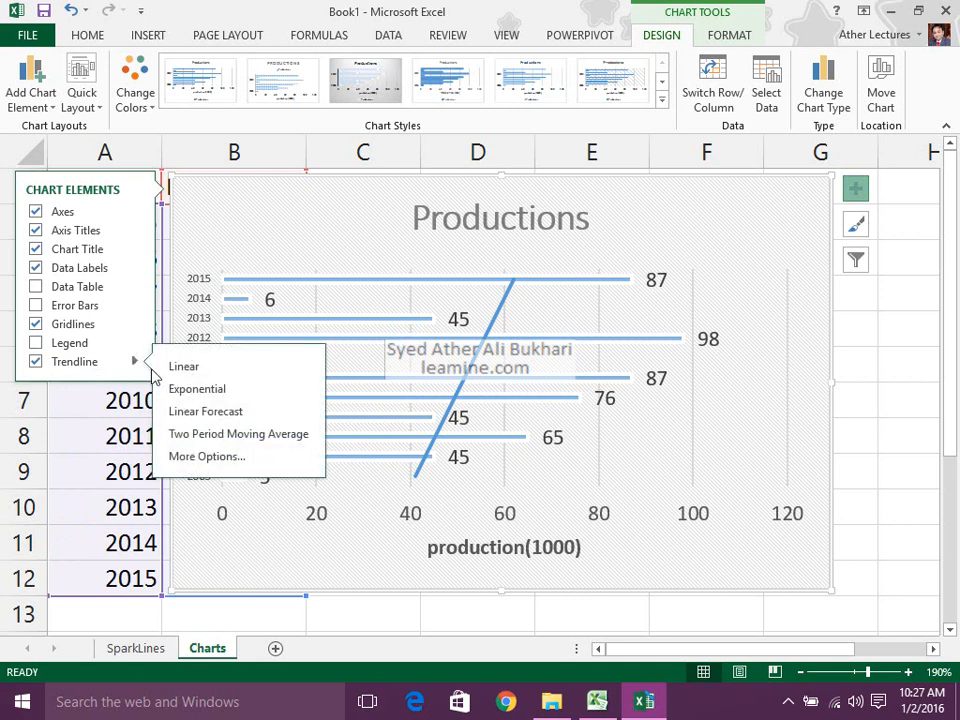
left_click(178, 420)
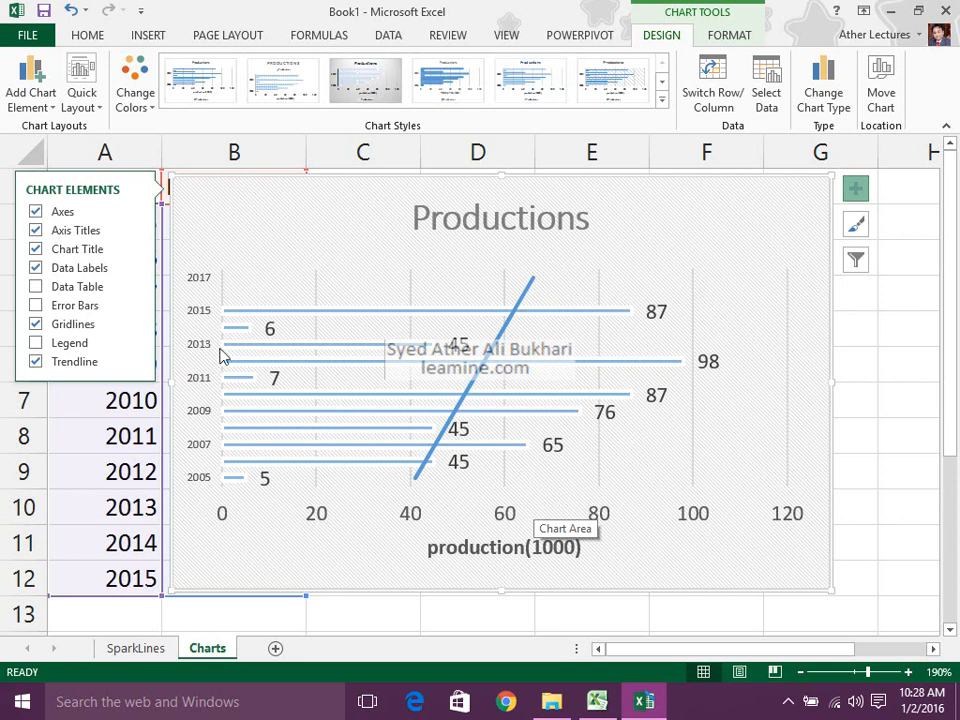
left_click(178, 183)
left_click_drag(178, 183, 314, 170)
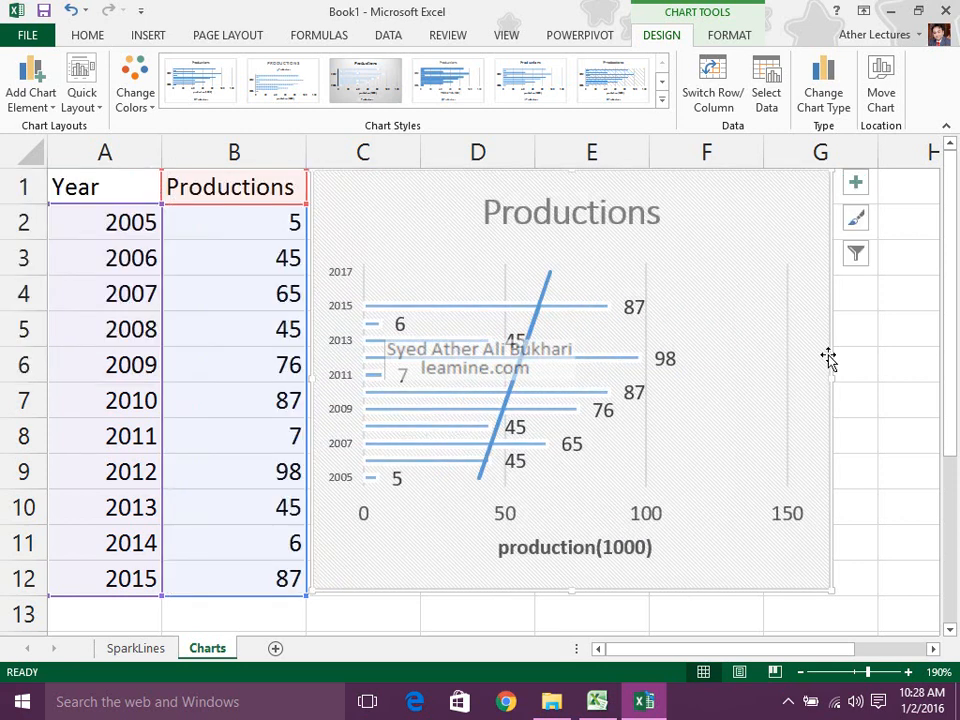
Step: Widen the bar chart into column H and examine the Linear Forecast trendline against the production bars
left_click_drag(831, 378, 913, 380)
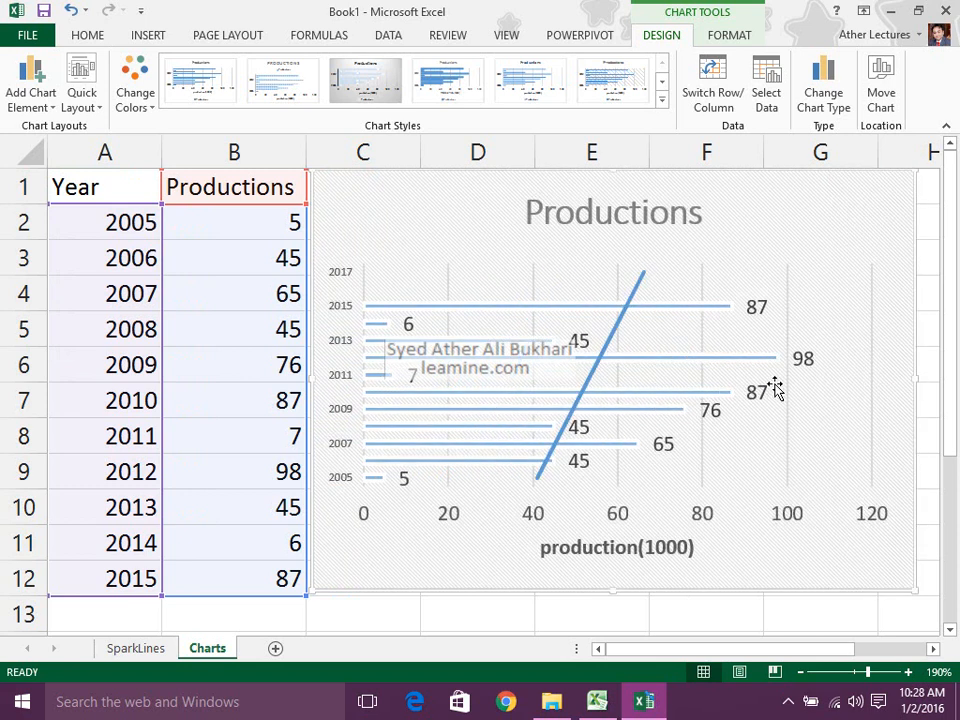
left_click(643, 277)
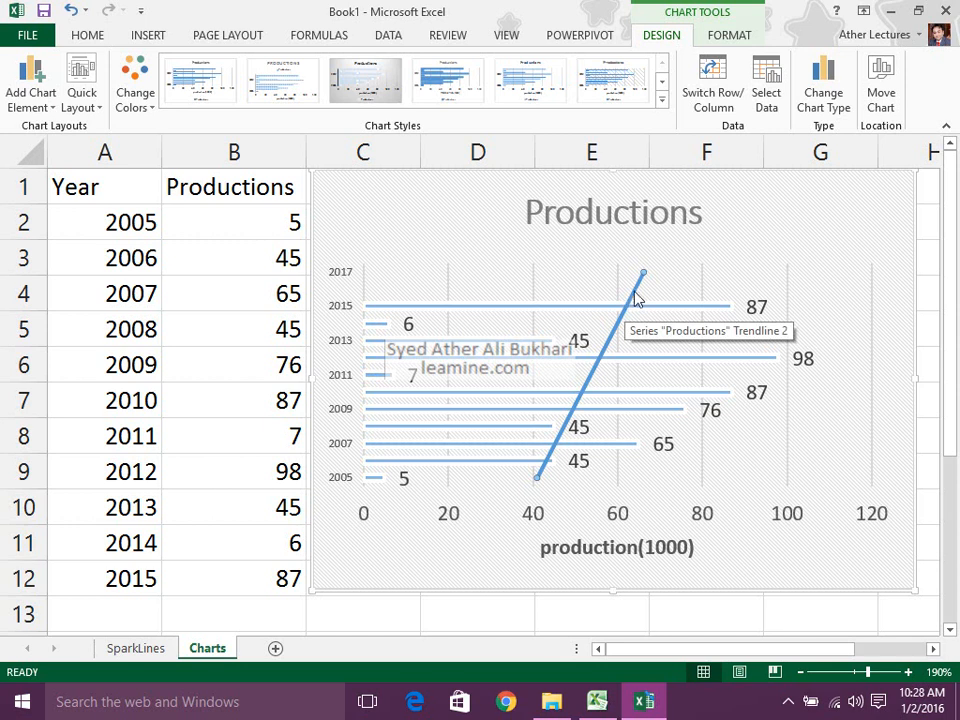
left_click(720, 316)
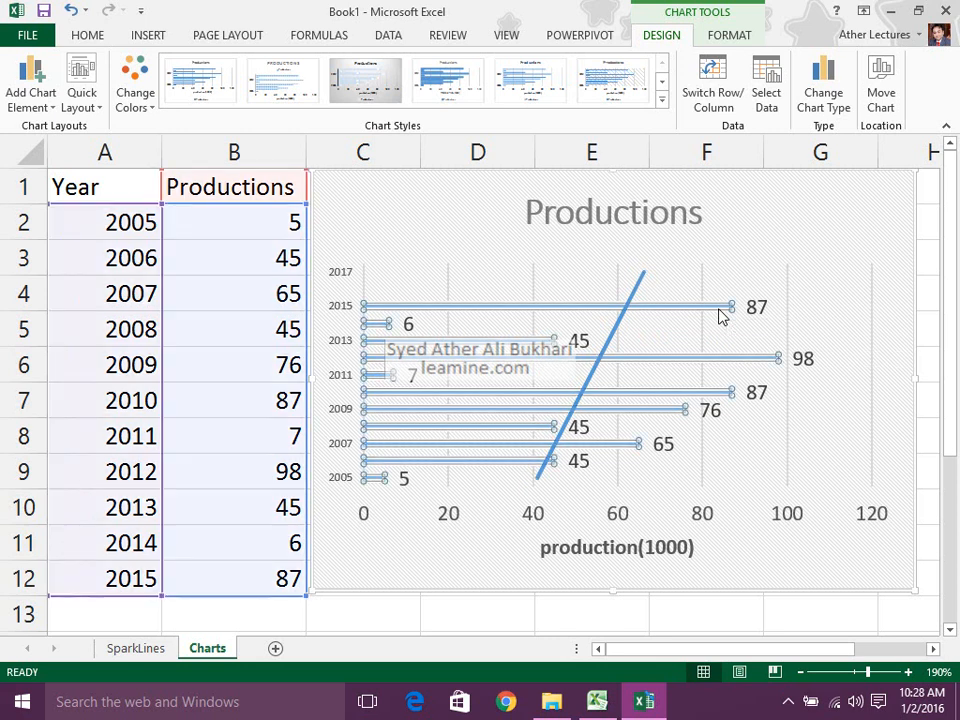
left_click(642, 282)
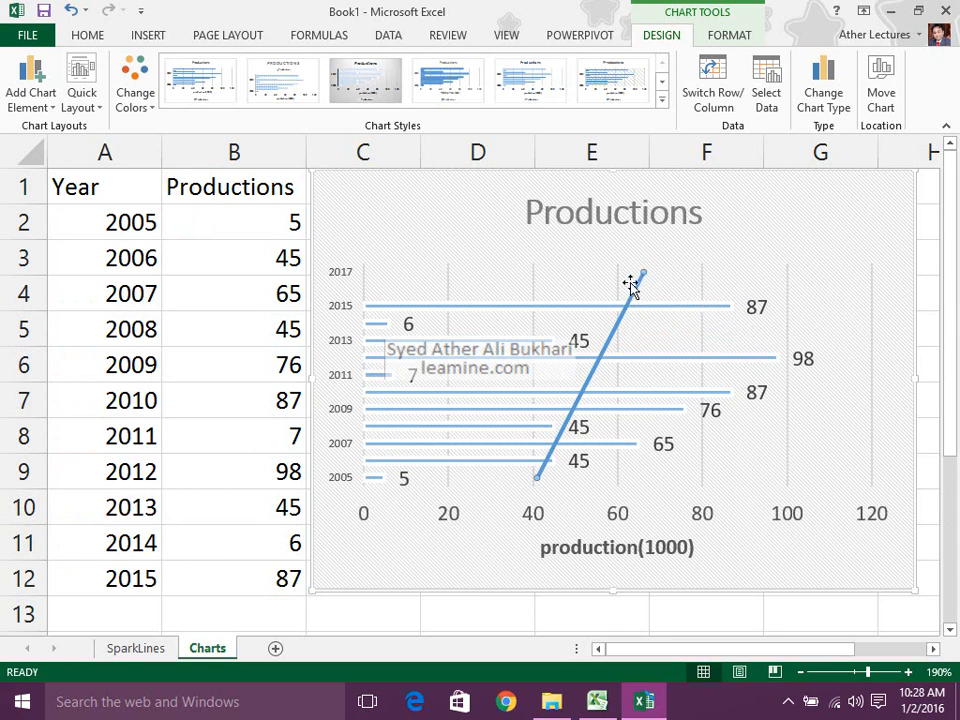
left_click(902, 206)
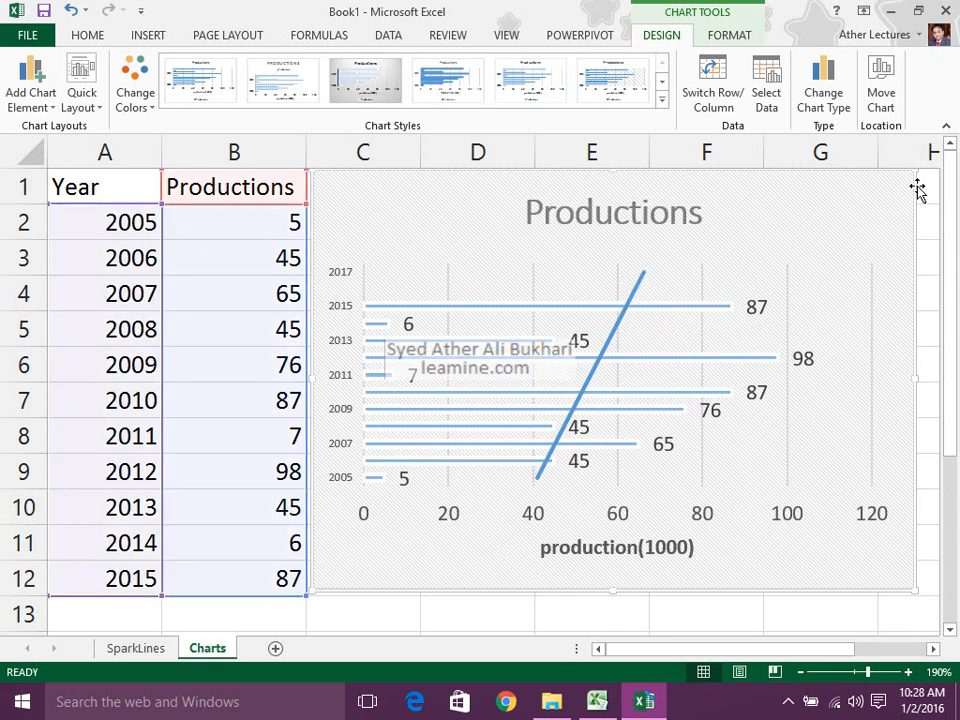
Step: Narrow the bar chart slightly, keeping its edge just inside column H, and open its list of chart elements
left_click_drag(914, 379, 898, 381)
left_click(923, 182)
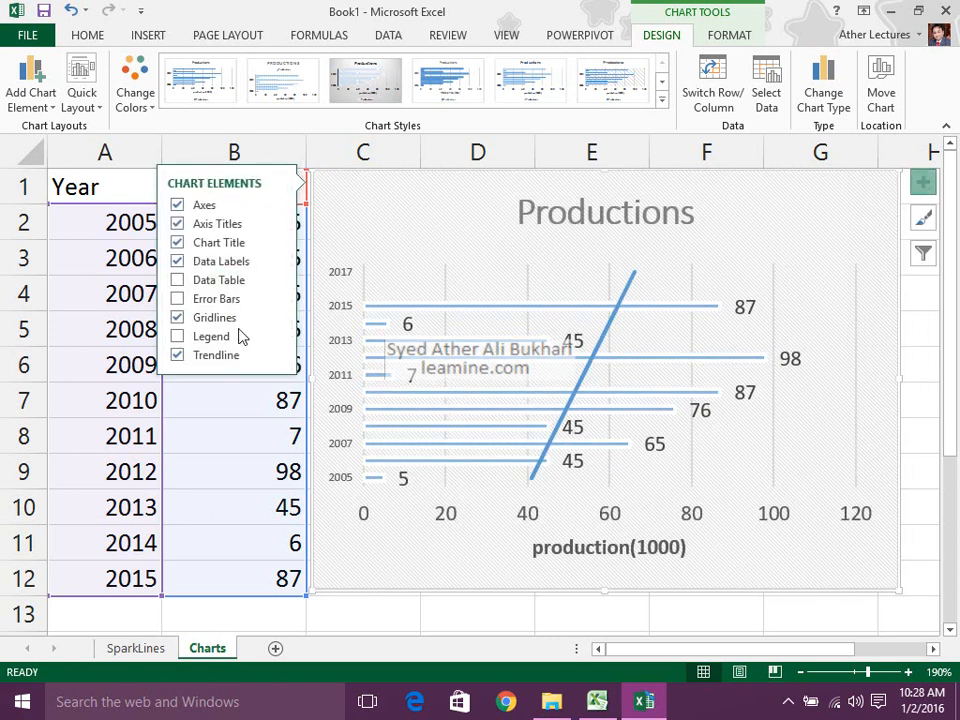
Step: Review the additional format options for the Productions chart's linear trendline, including trendline types, name and forecast settings
left_click(276, 355)
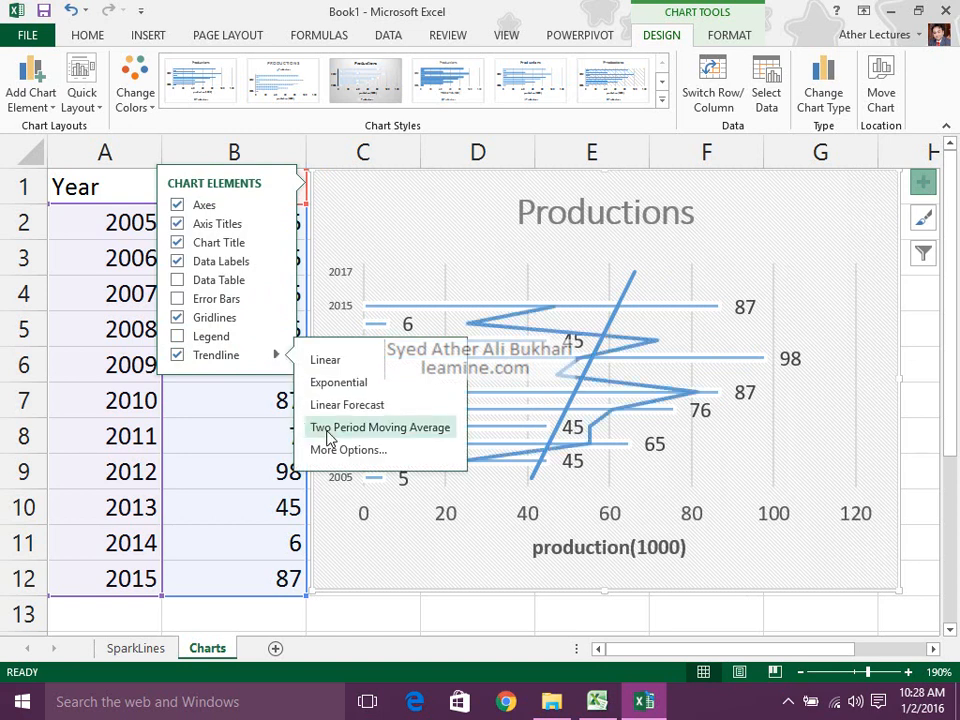
left_click(330, 452)
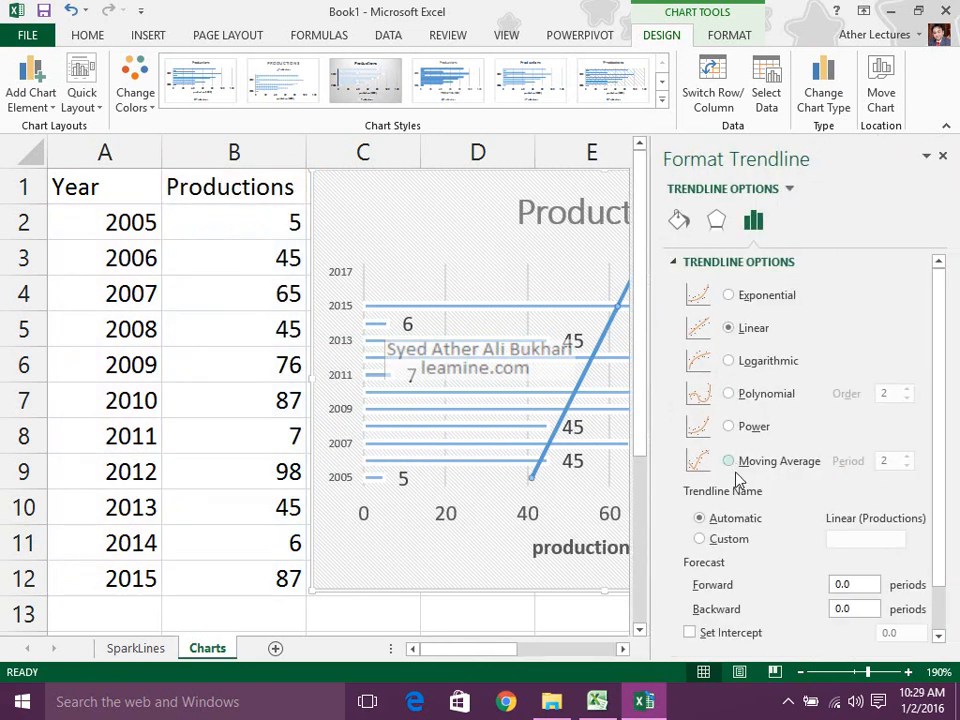
left_click_drag(940, 396, 940, 446)
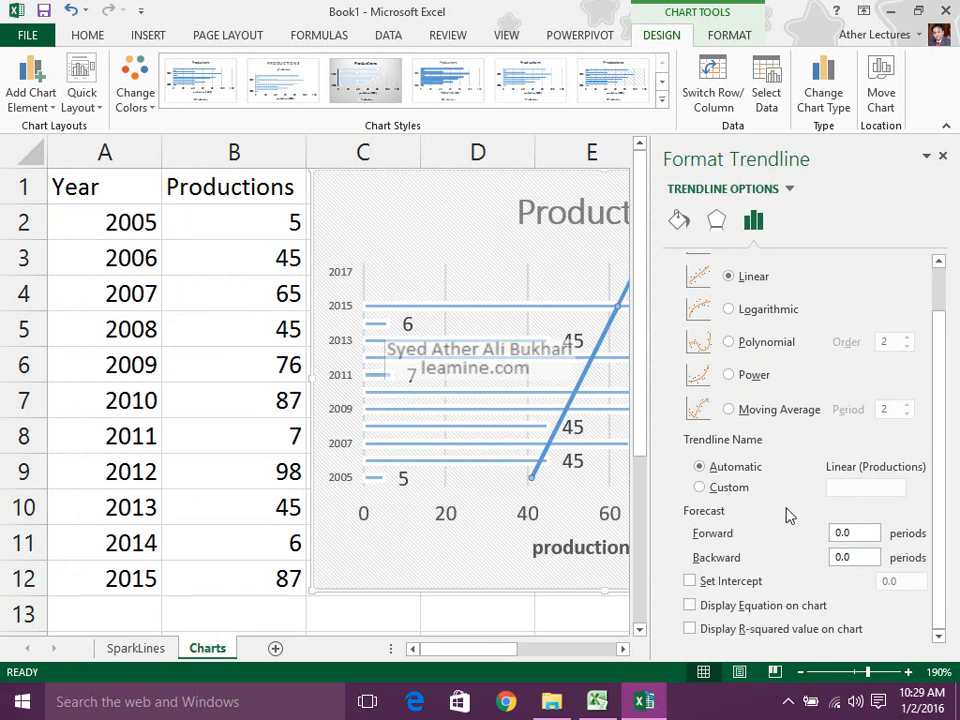
left_click(942, 156)
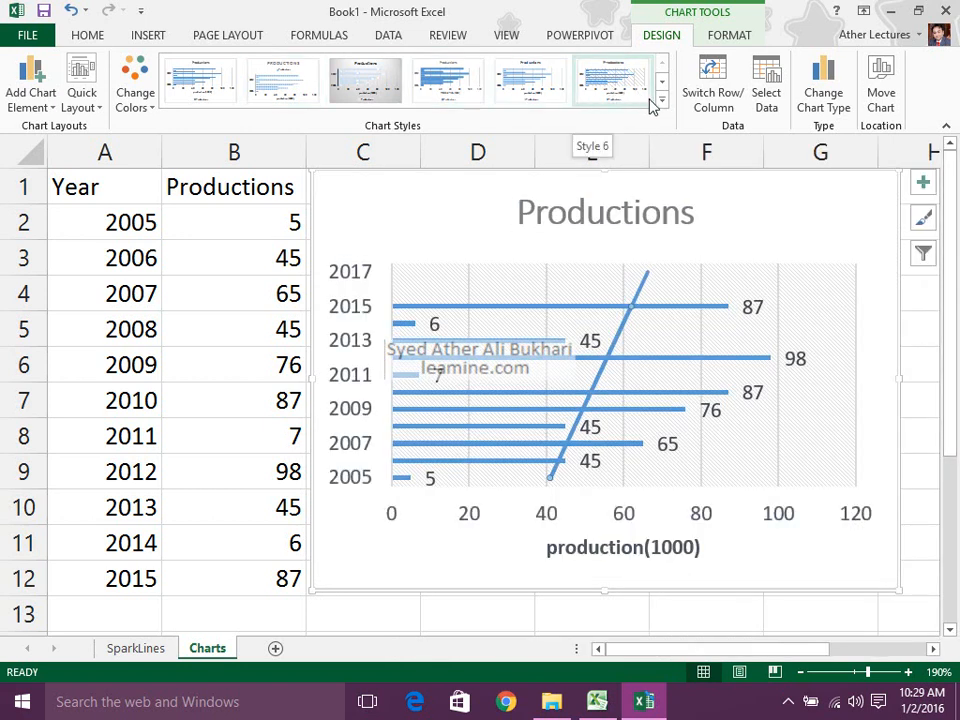
Step: Delete the trendlines from the Productions bar chart
left_click(660, 100)
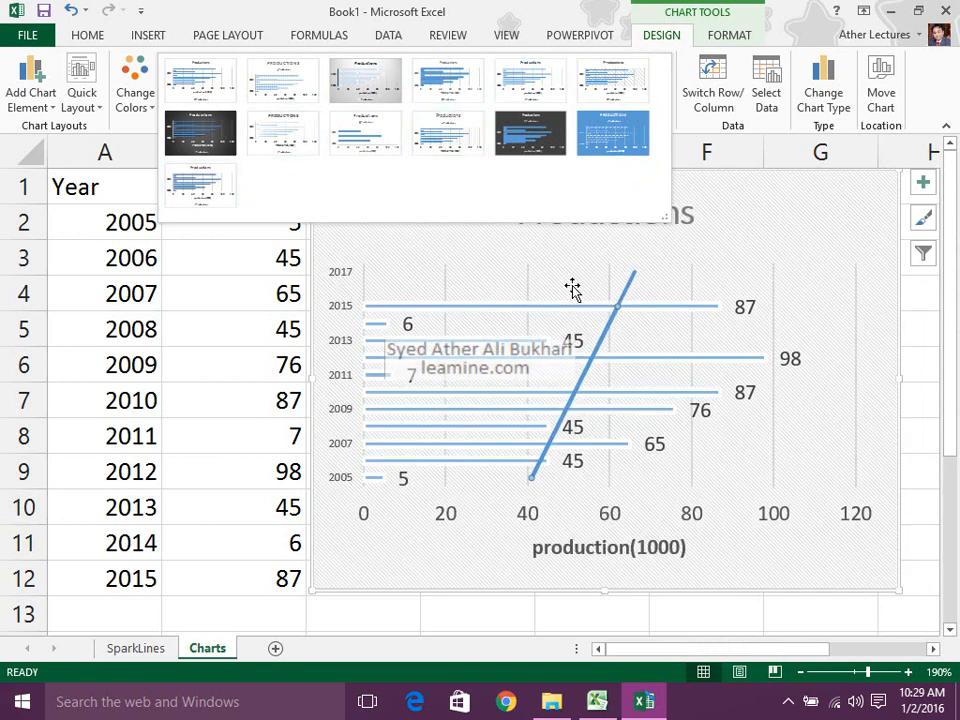
left_click(630, 278)
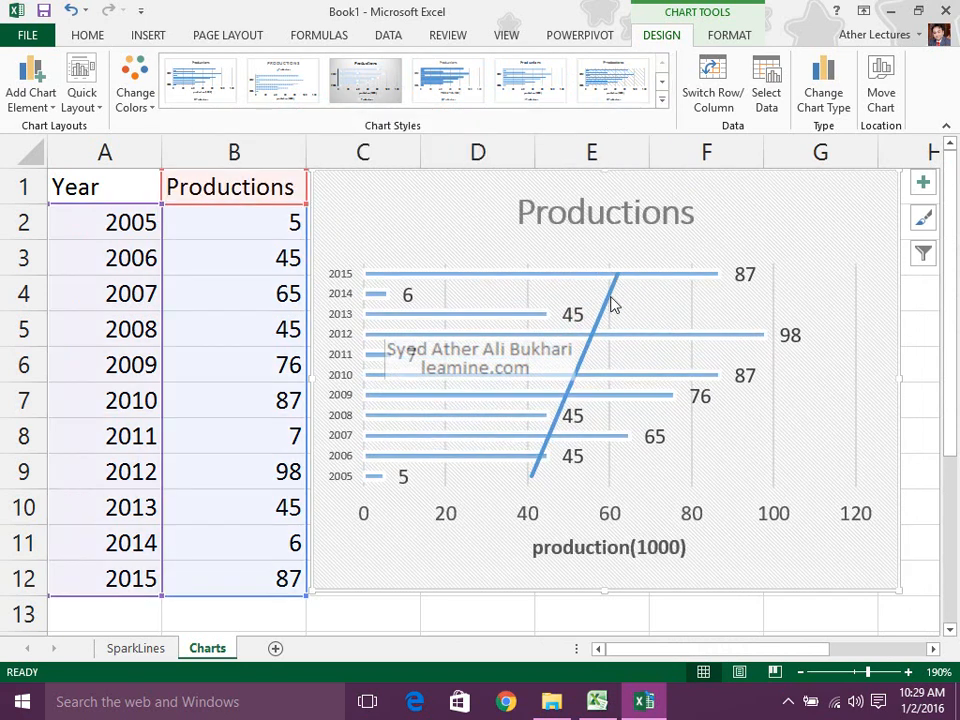
left_click(605, 318)
left_click(602, 311)
key("Delete")
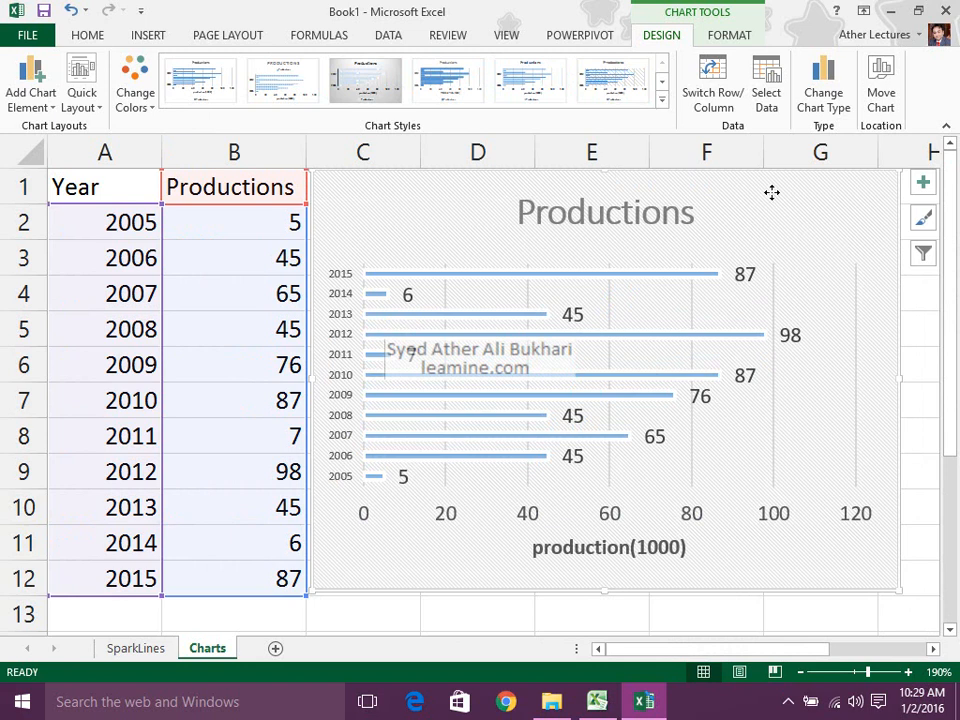
Step: Change the Productions chart from a clustered bar to a standard Area chart
left_click(835, 85)
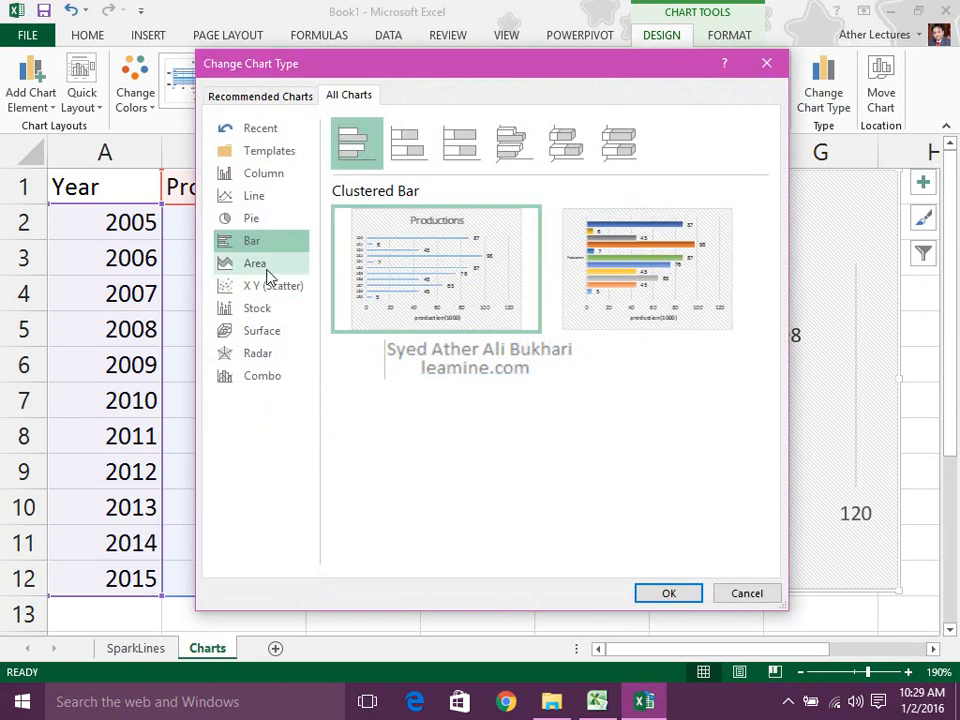
left_click(266, 270)
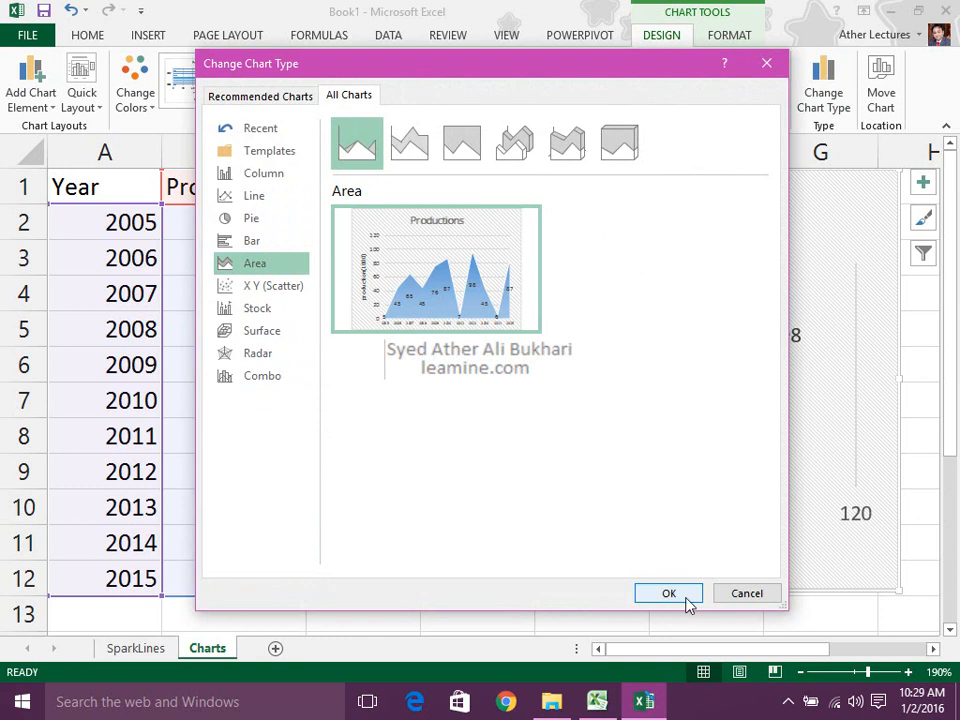
left_click(692, 600)
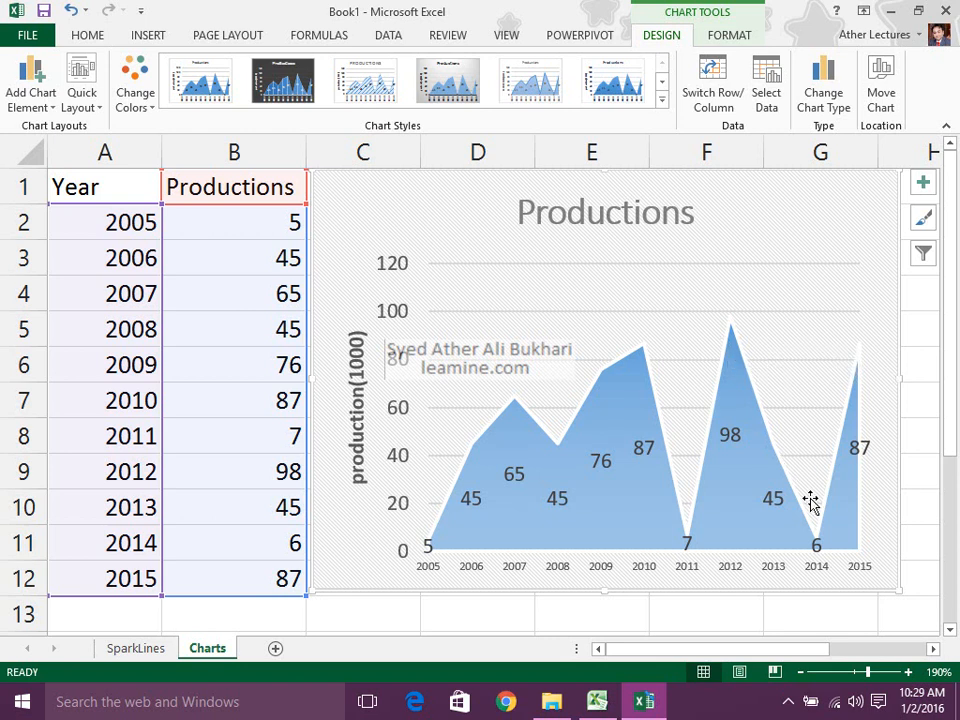
Step: Set the 2011 production value in cell B8 to 25
left_click(262, 453)
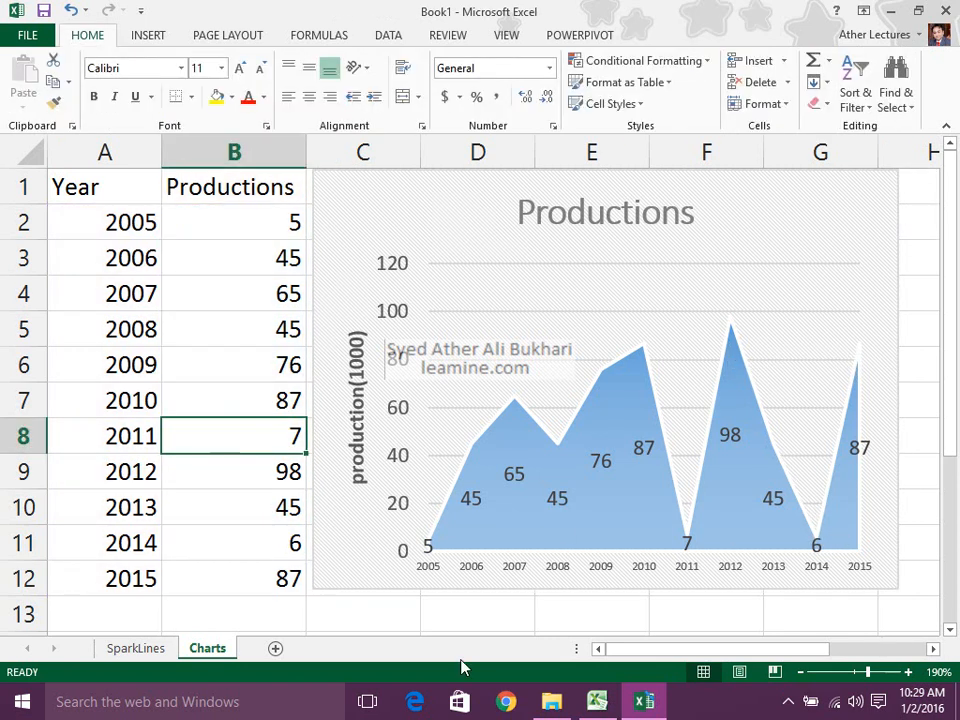
type("25")
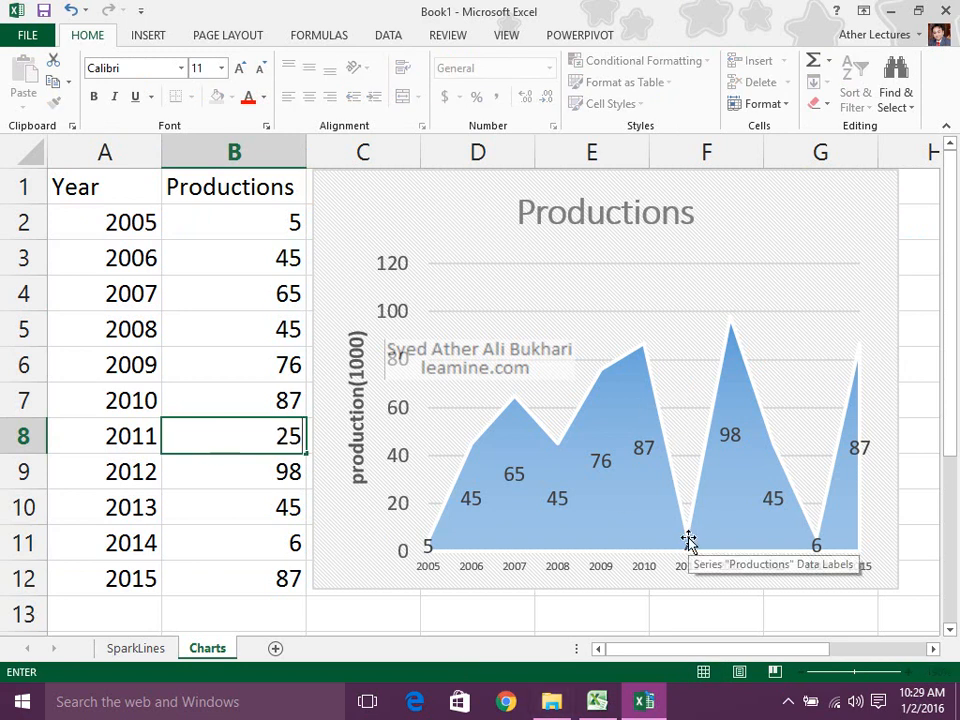
key("Return")
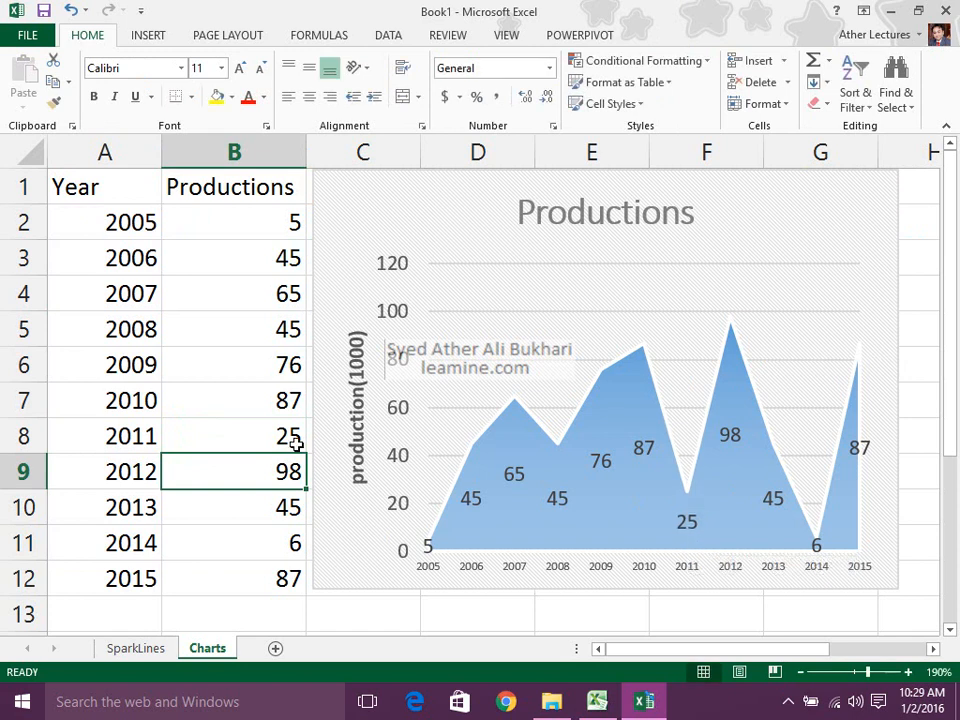
Step: Change the Productions area chart to an X Y (Scatter) chart with the plain Scatter subtype
left_click(687, 519)
left_click(687, 491)
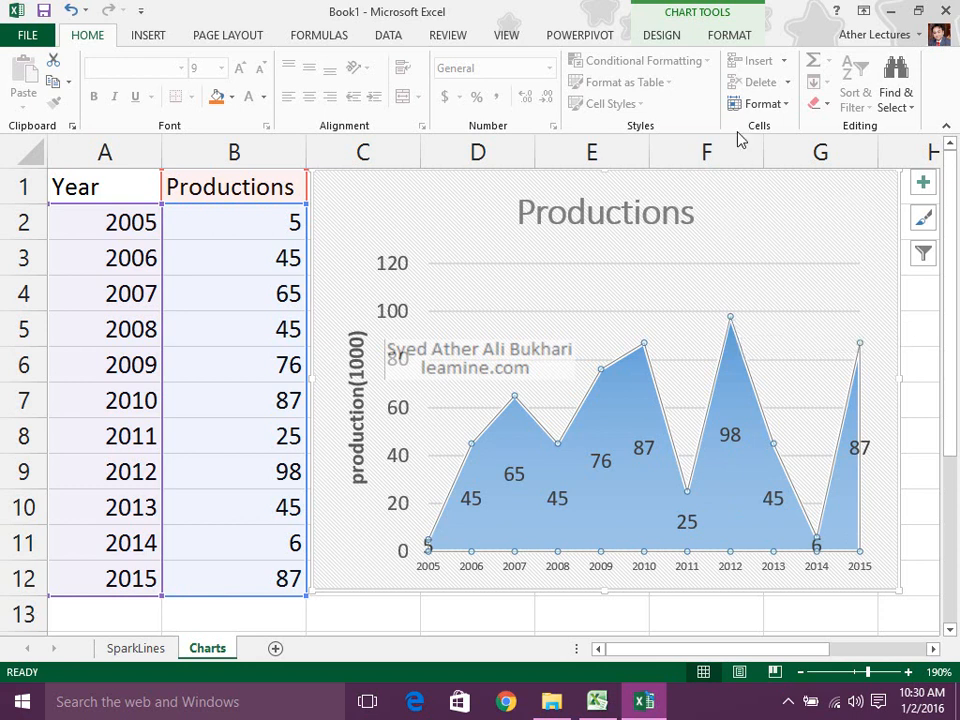
left_click(664, 36)
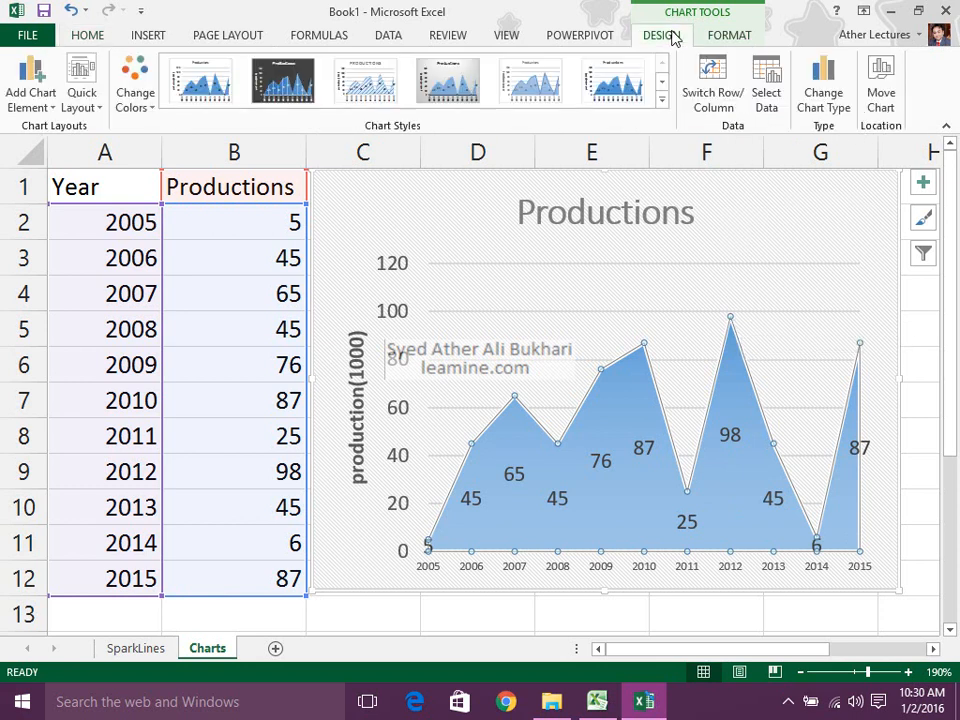
left_click(823, 92)
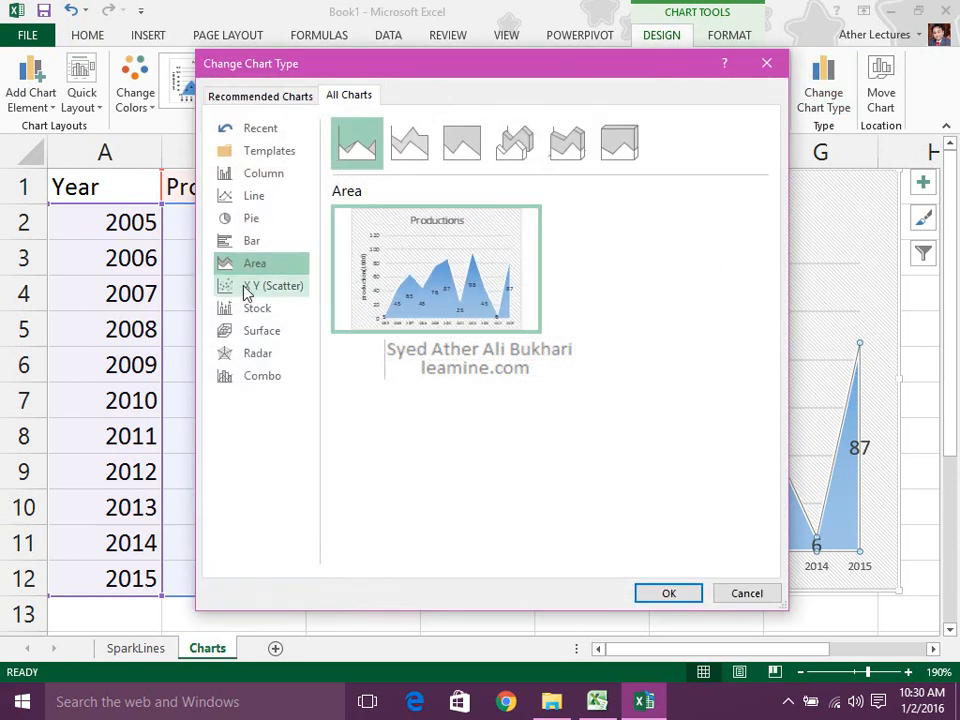
left_click(250, 286)
mouse_move(378, 302)
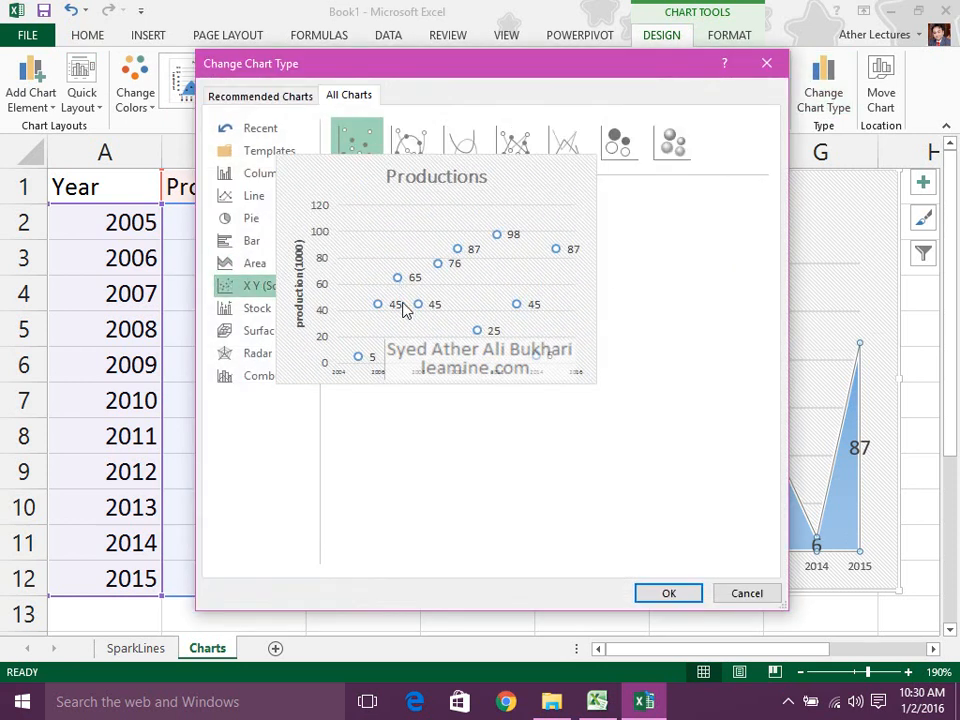
left_click(669, 593)
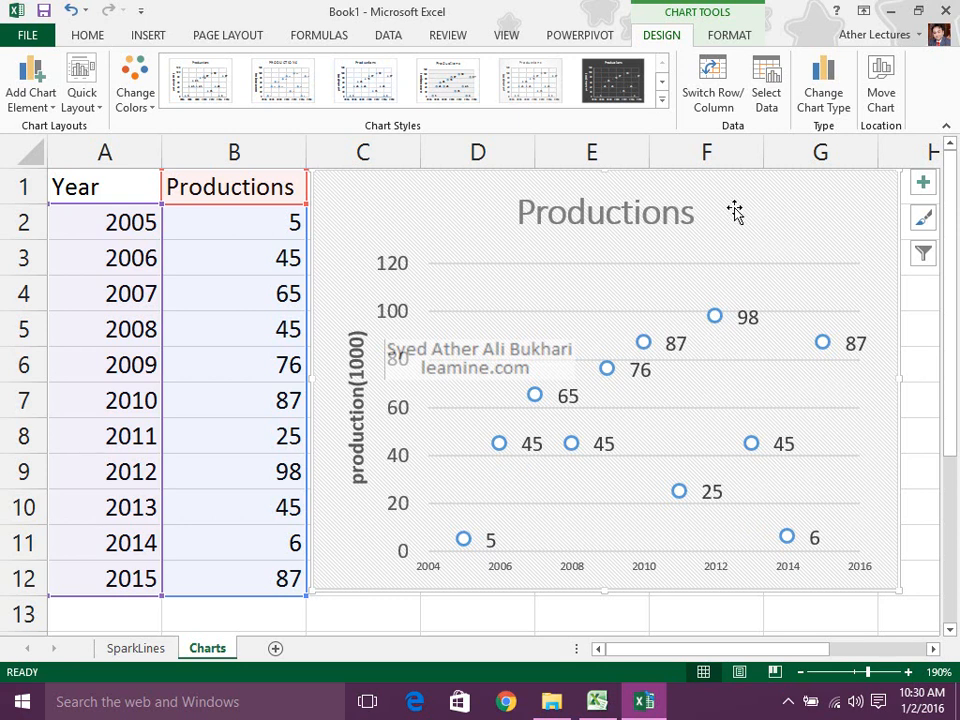
Step: Switch the scatter chart to the Bubble subtype
left_click(823, 95)
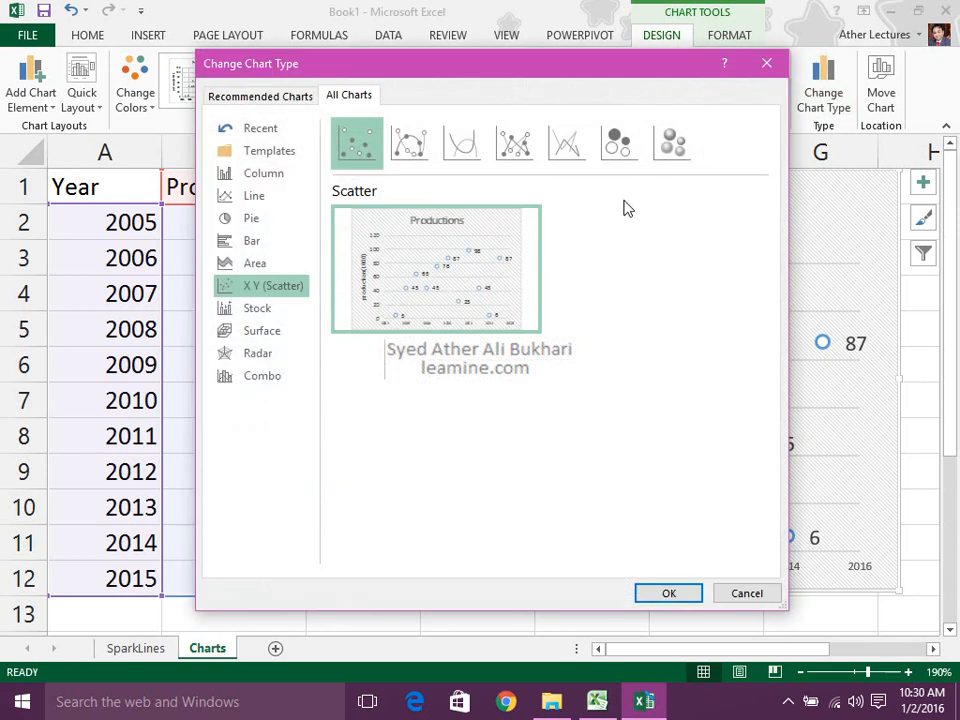
left_click(617, 140)
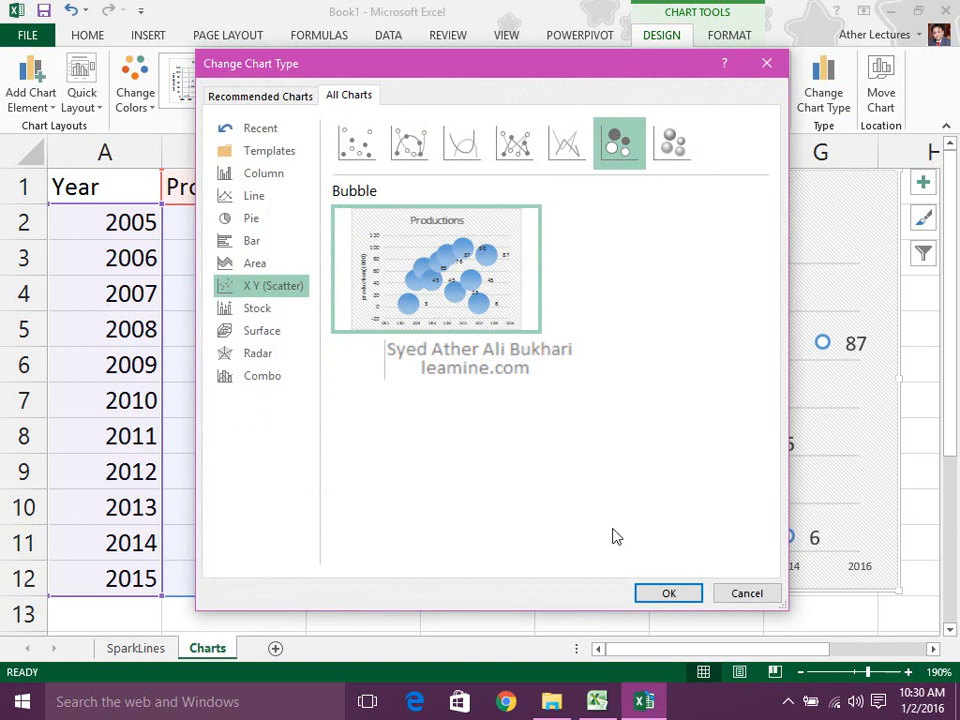
left_click(657, 593)
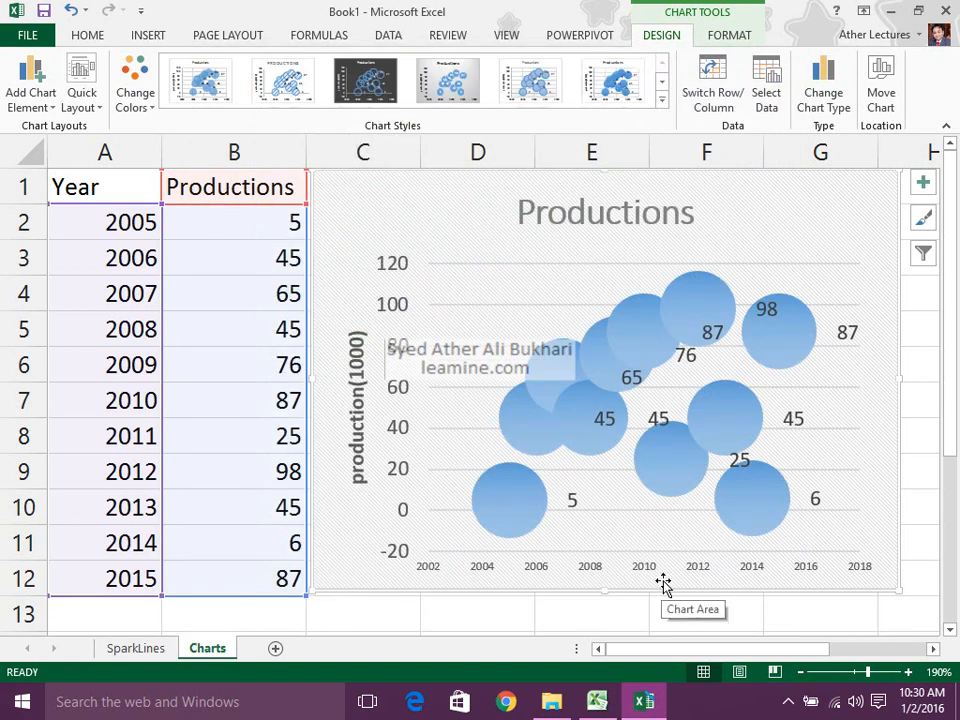
Step: Switch the Productions chart to the 3-D Bubble subtype
left_click(833, 102)
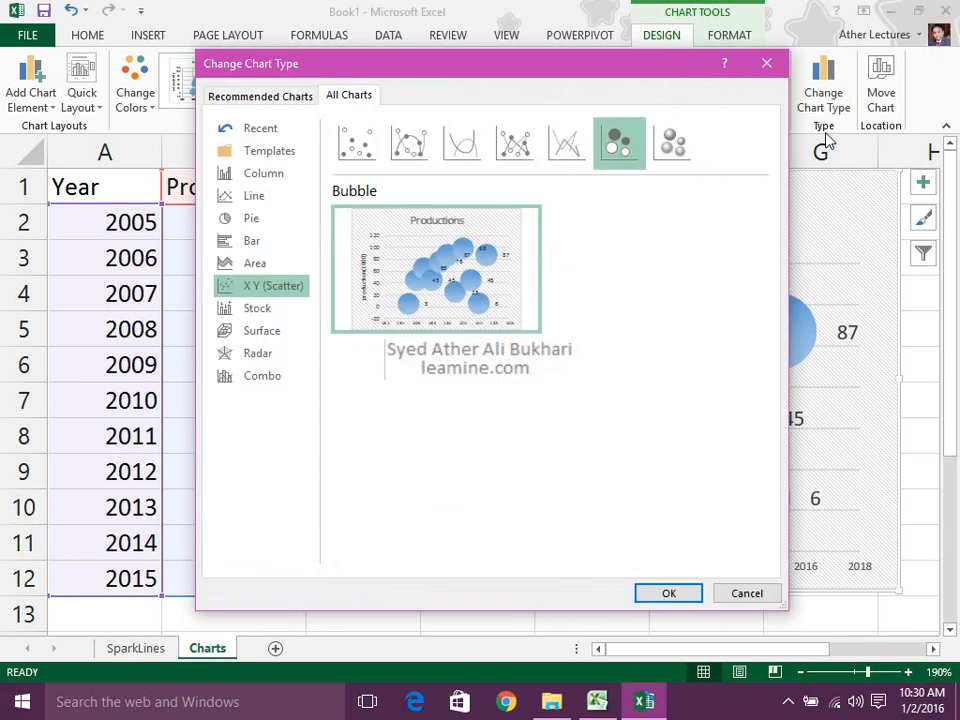
left_click(672, 143)
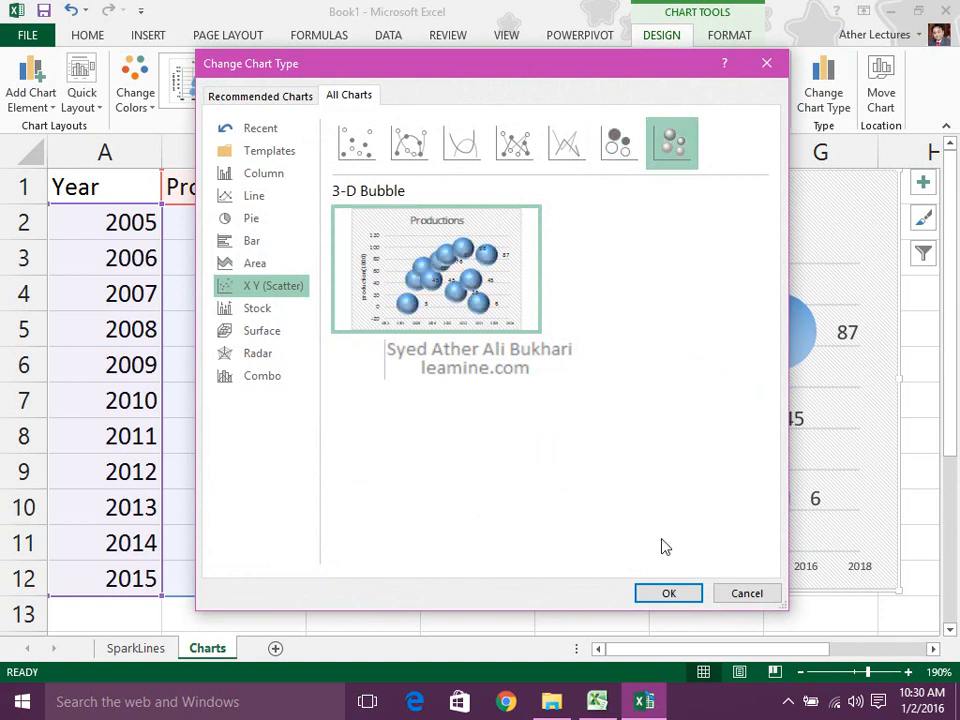
left_click(670, 593)
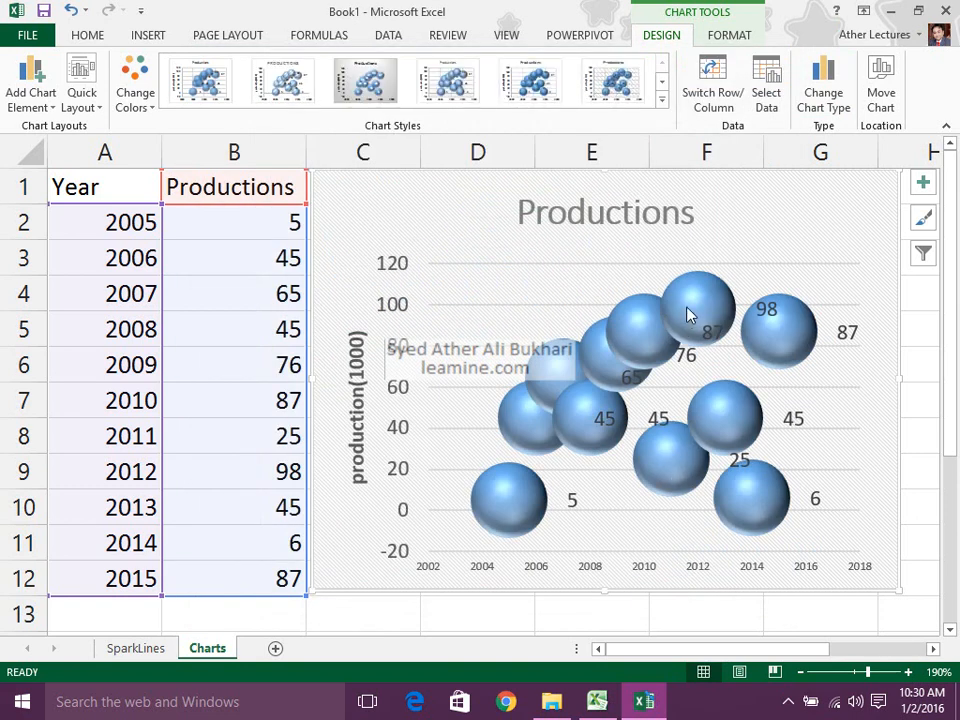
Step: Try to apply the third preset shape effect in the last row to the chart's Productions bubble series
left_click(687, 316)
left_click(729, 35)
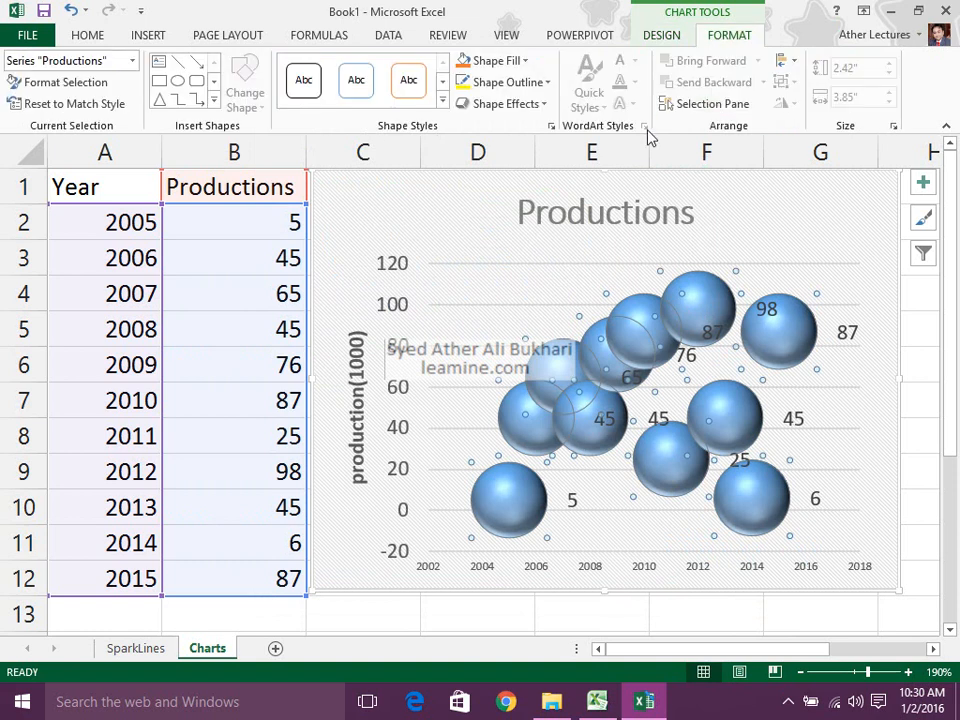
left_click(519, 106)
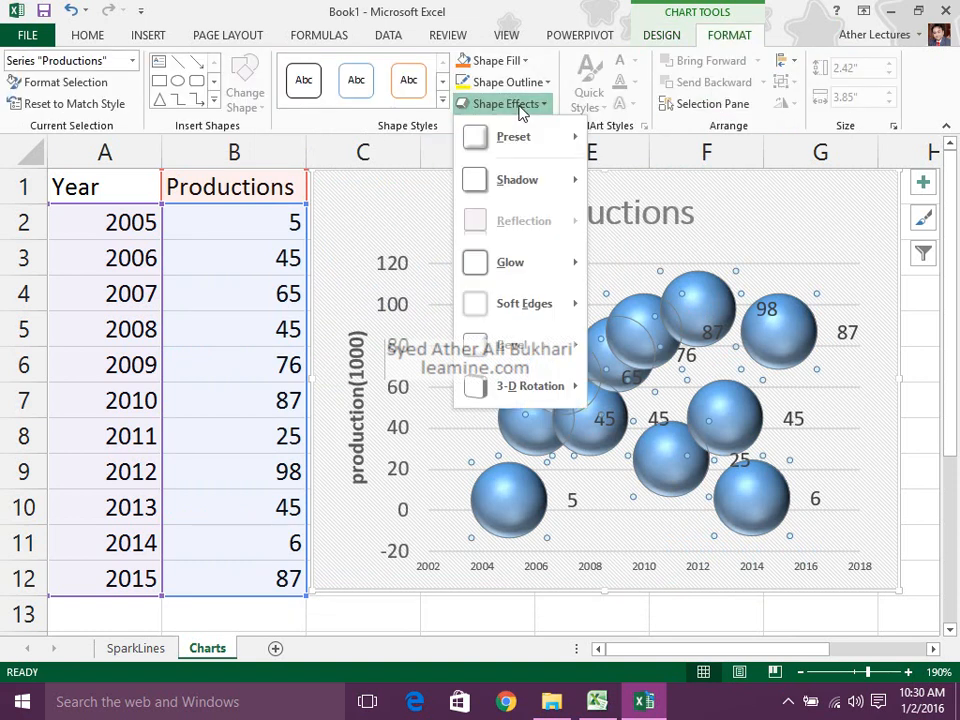
mouse_move(520, 148)
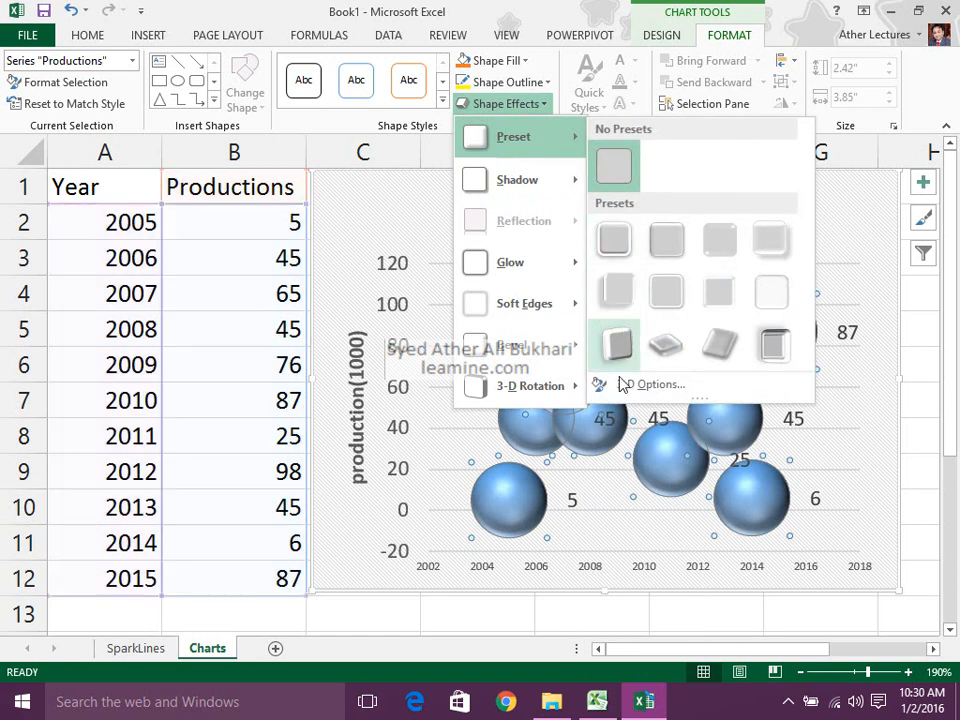
left_click(719, 343)
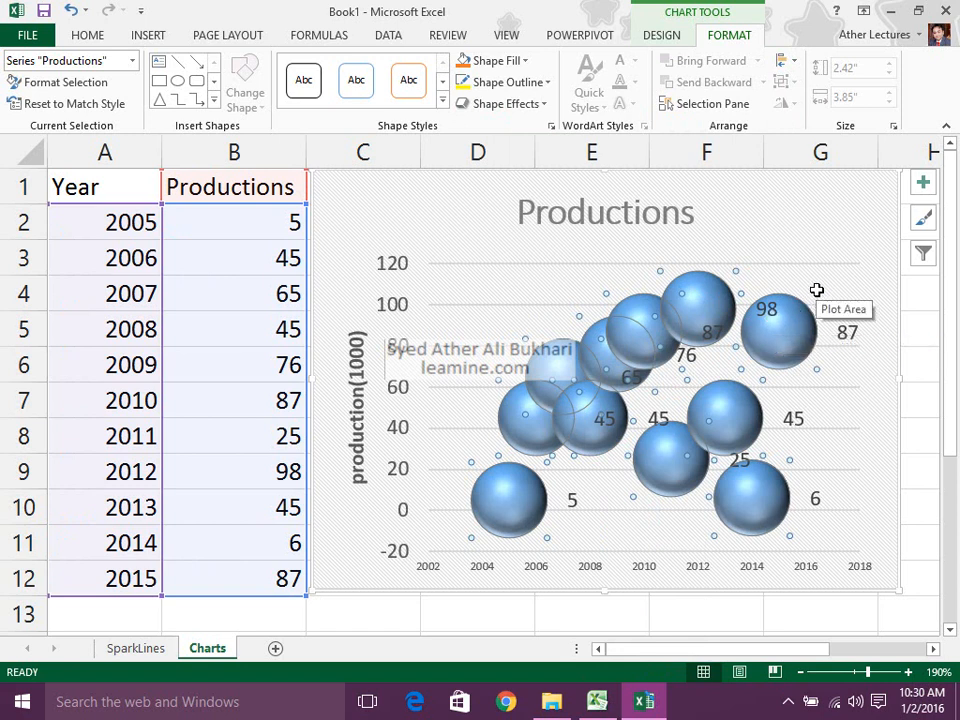
Step: Examine the High-Low-Close and Open-High-Low-Close Stock subtypes and the 3-D, Wireframe 3-D and Contour Surface subtypes for the Productions chart
left_click(658, 36)
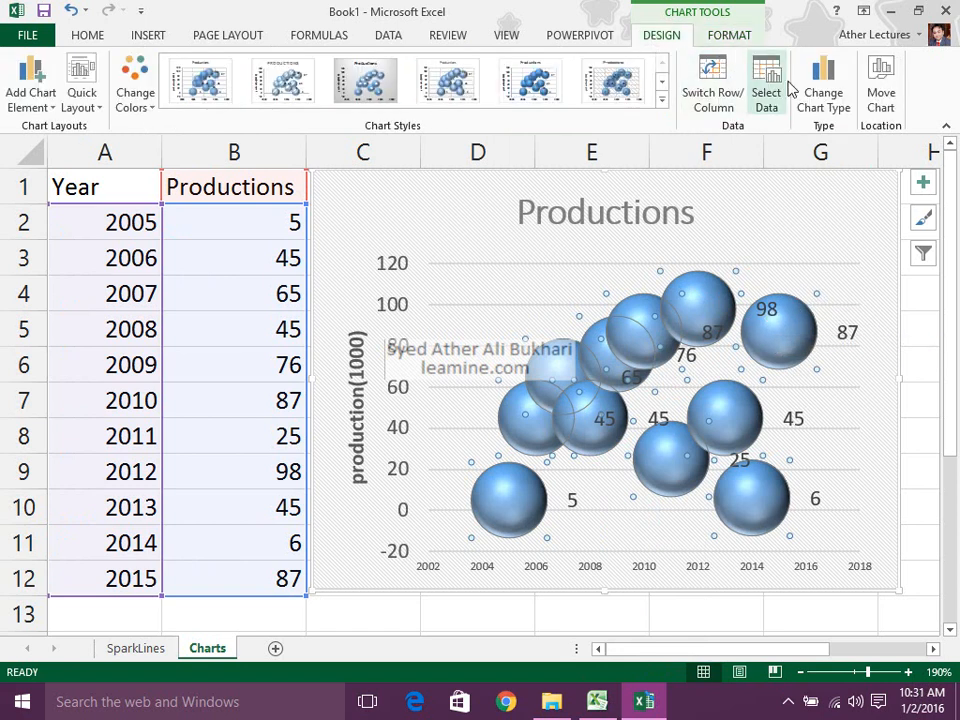
left_click(818, 88)
left_click(262, 310)
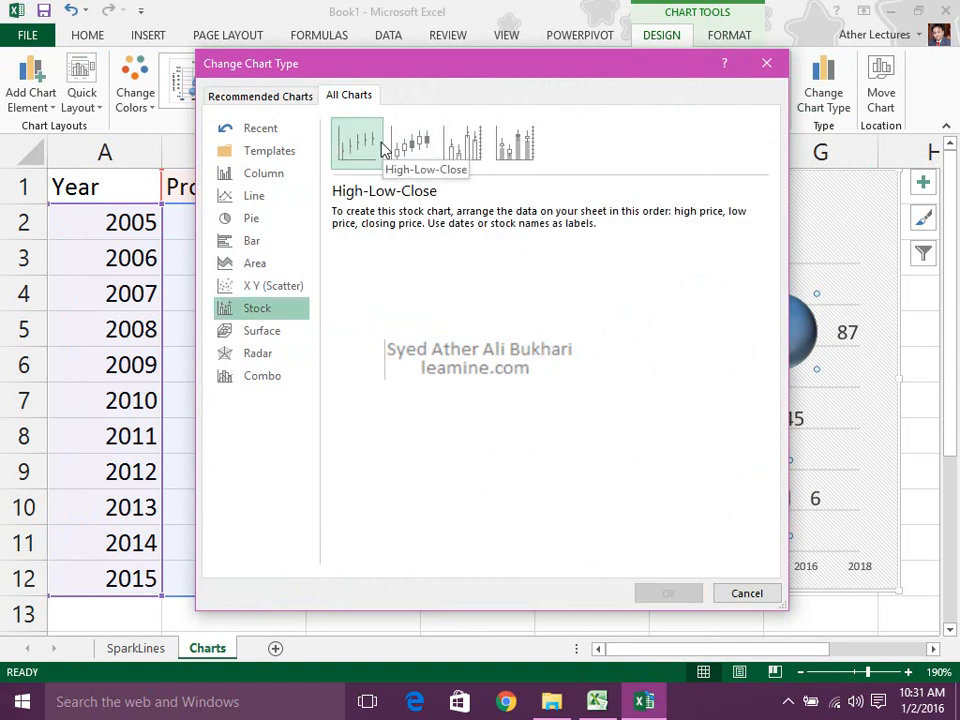
left_click(409, 143)
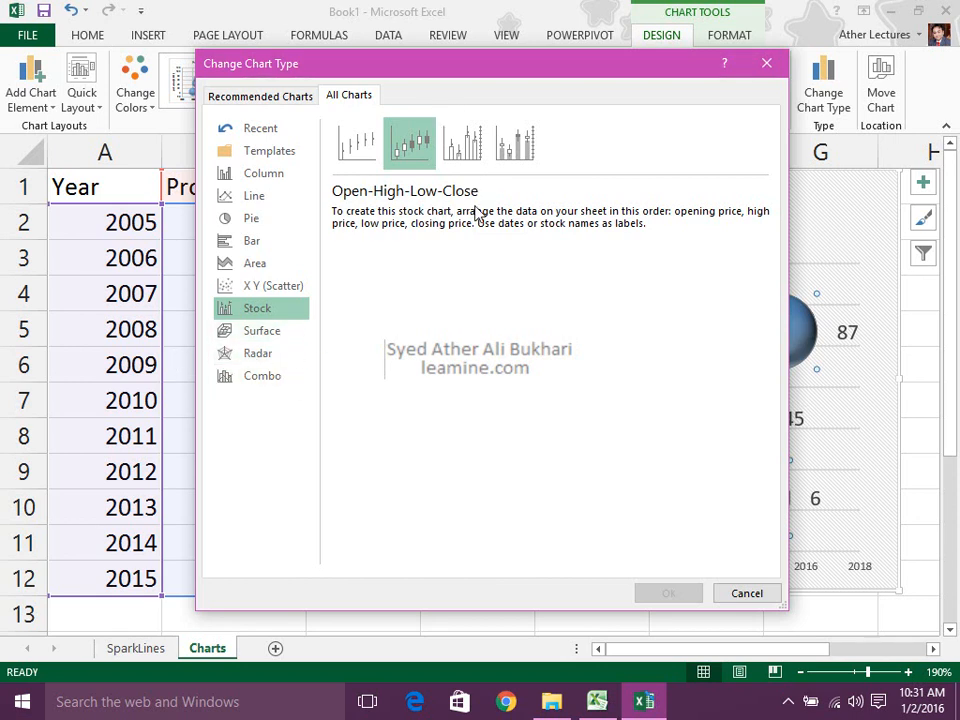
left_click(295, 332)
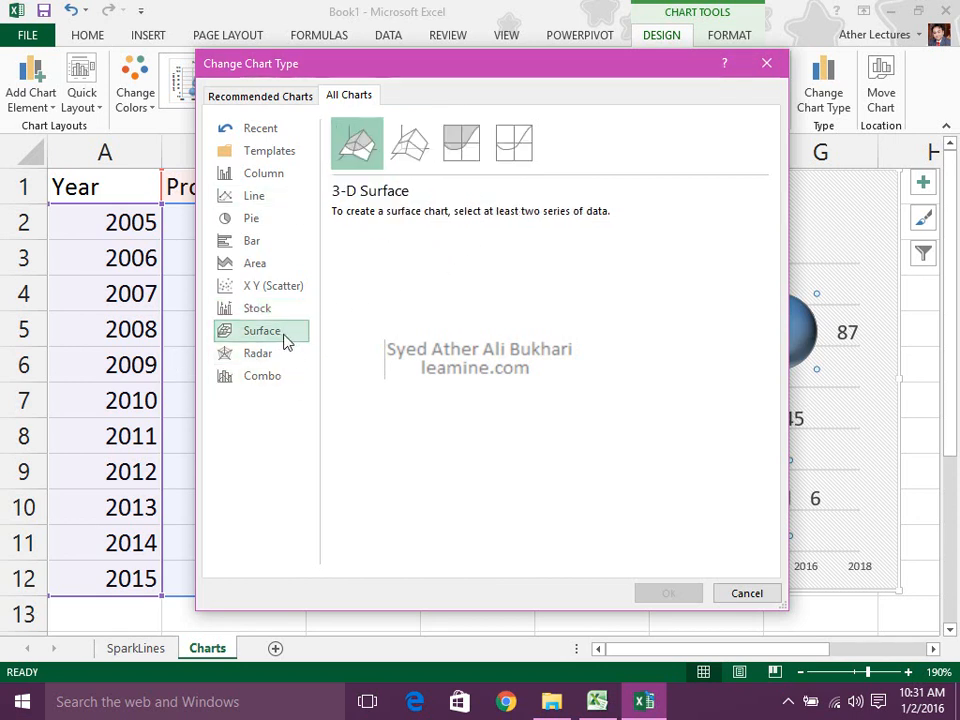
left_click(408, 145)
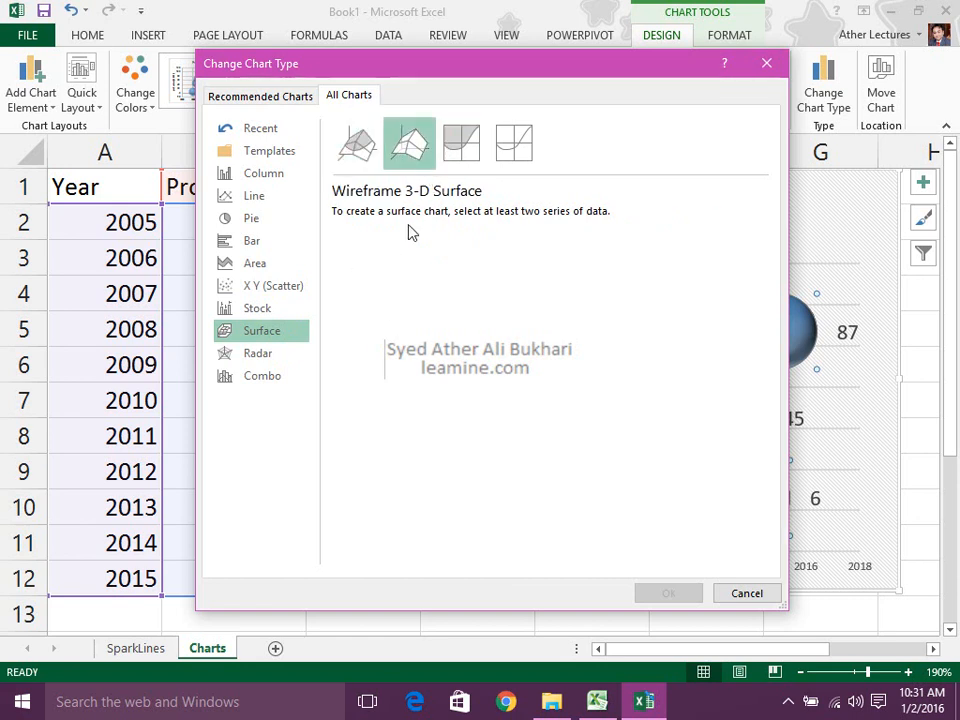
left_click(461, 147)
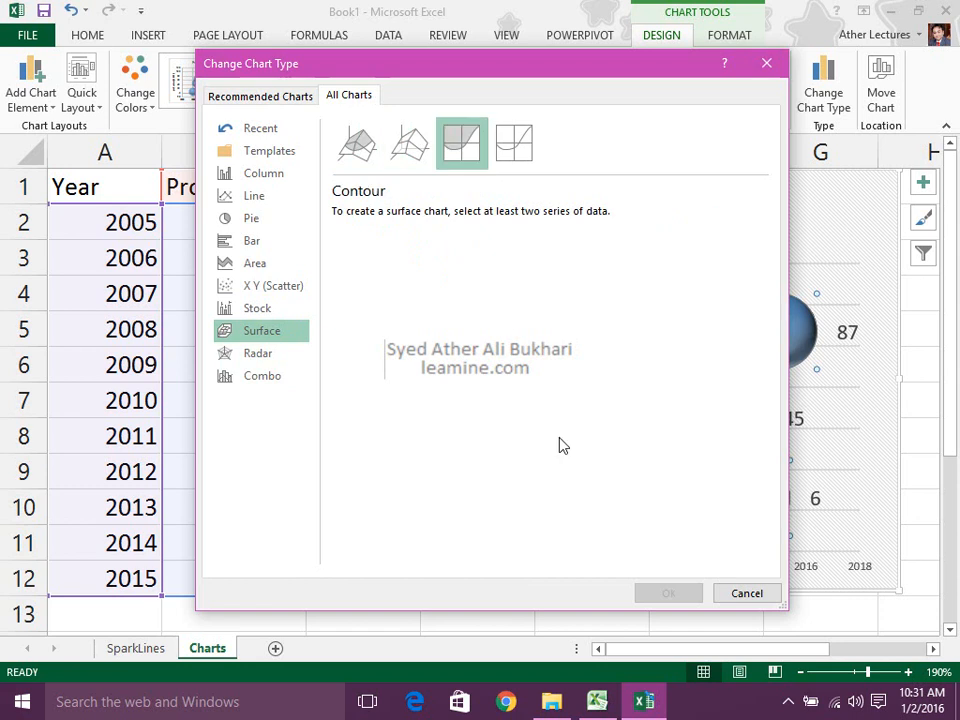
Step: Change the Productions chart to the plain Radar subtype
left_click(252, 353)
mouse_move(432, 312)
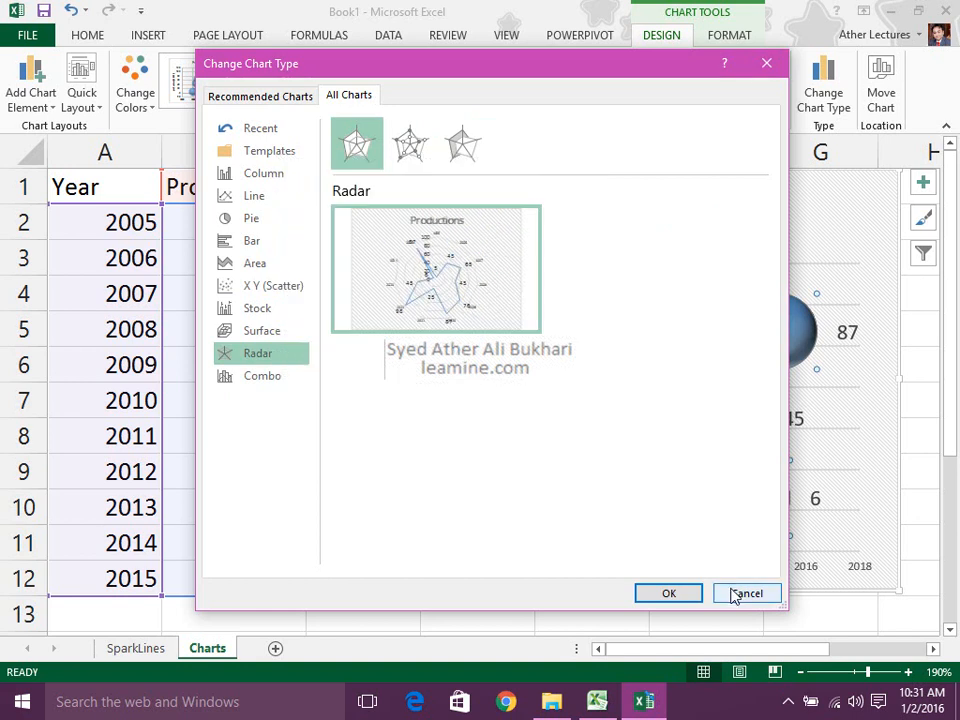
left_click(672, 593)
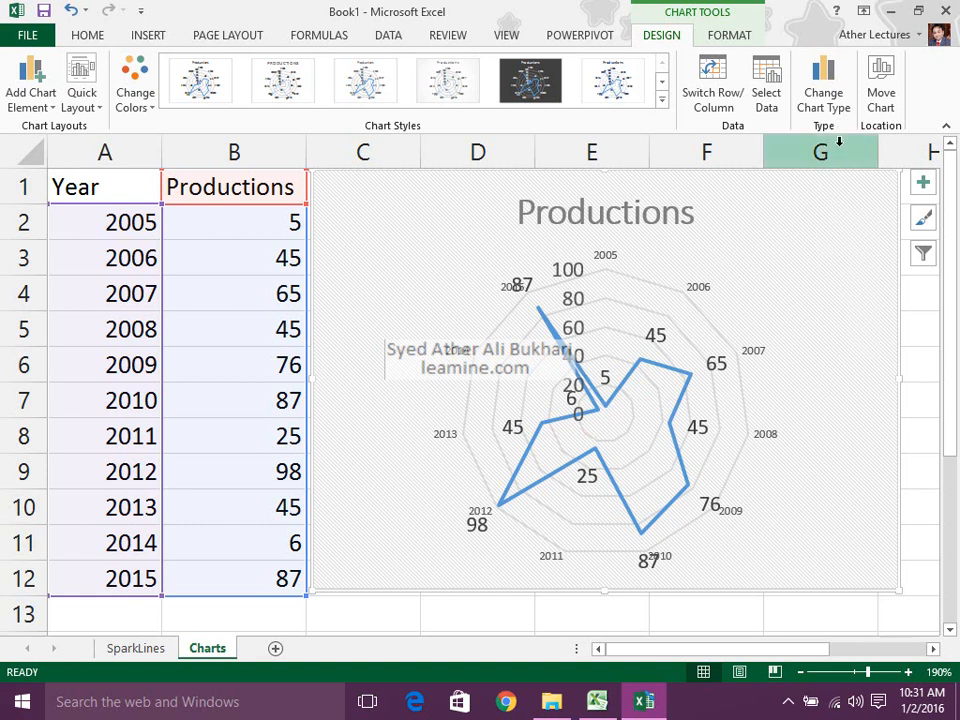
Step: Add a legend to the radar chart through its chart elements
left_click(923, 182)
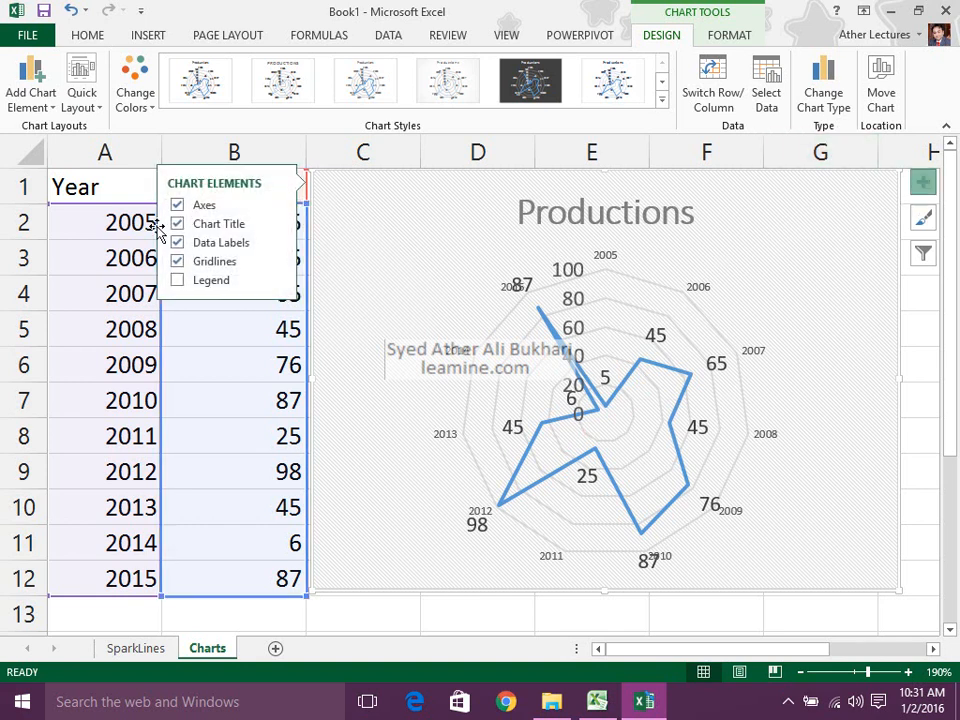
left_click(178, 281)
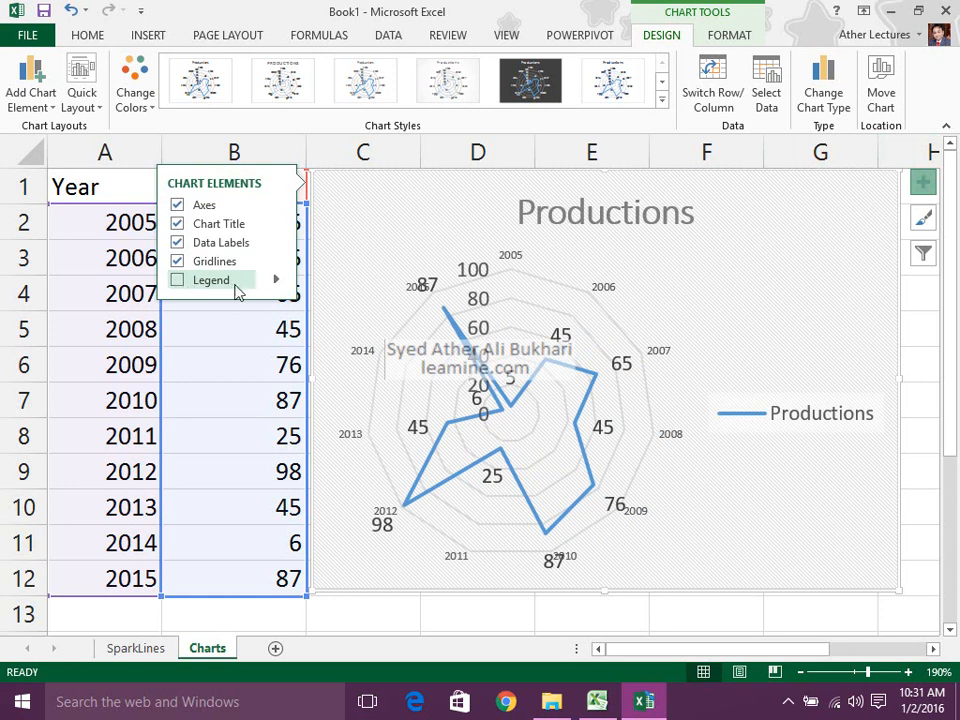
left_click(177, 280)
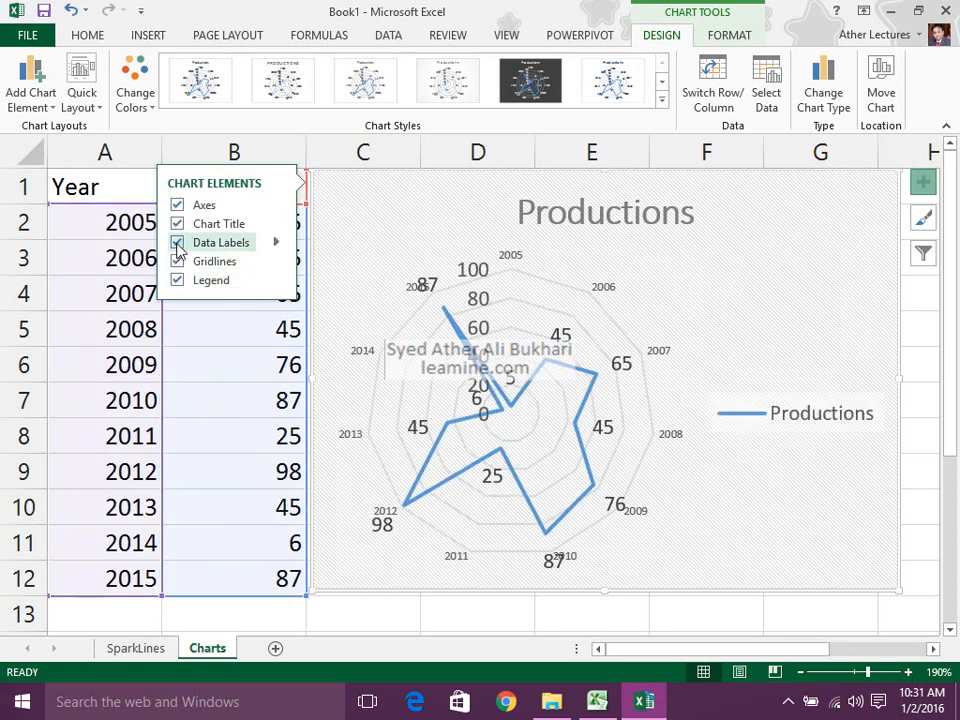
Step: Hide and restore the radar chart's data labels, and do the same with its chart title
left_click(177, 243)
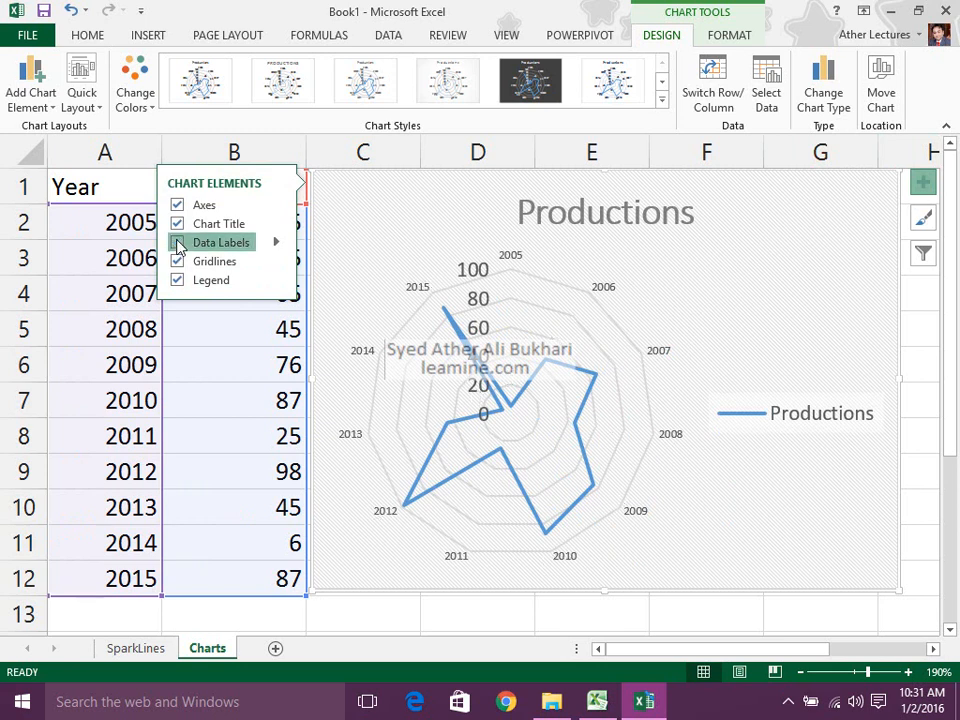
left_click(177, 243)
left_click(177, 224)
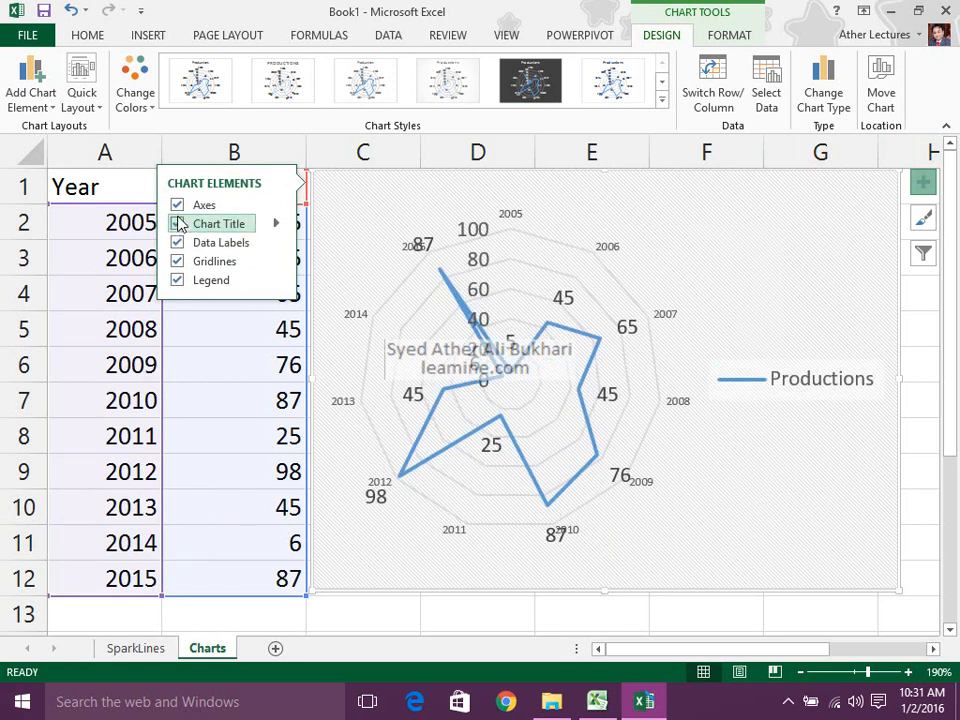
left_click(177, 224)
Step: Look at the radar chart's axes choices and the full formatting options of its vertical axis
left_click(177, 205)
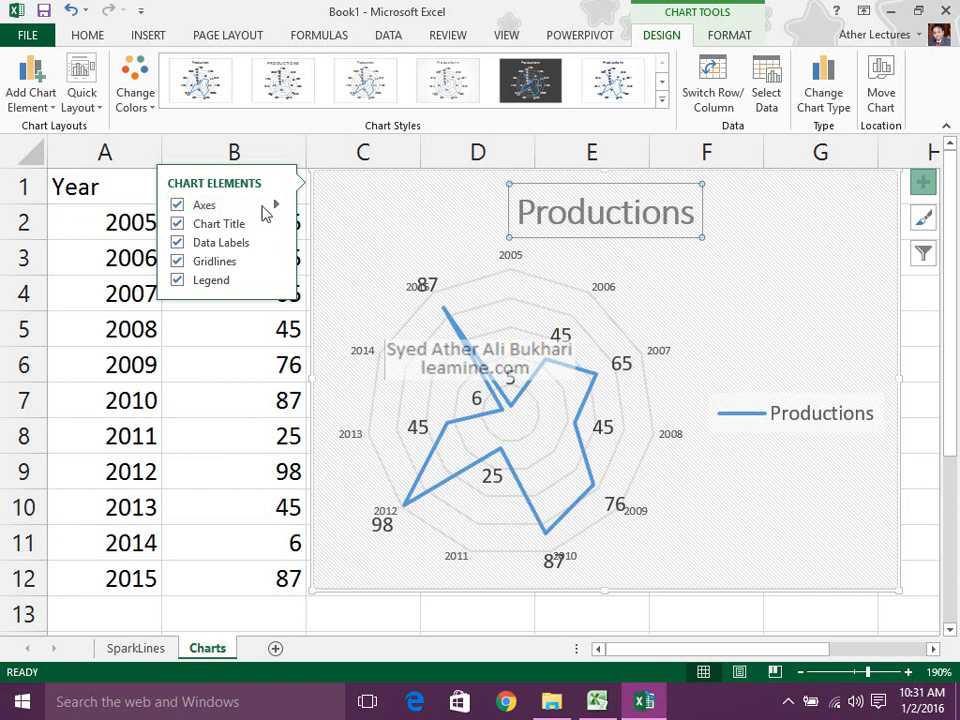
left_click(277, 206)
left_click(279, 207)
left_click(280, 208)
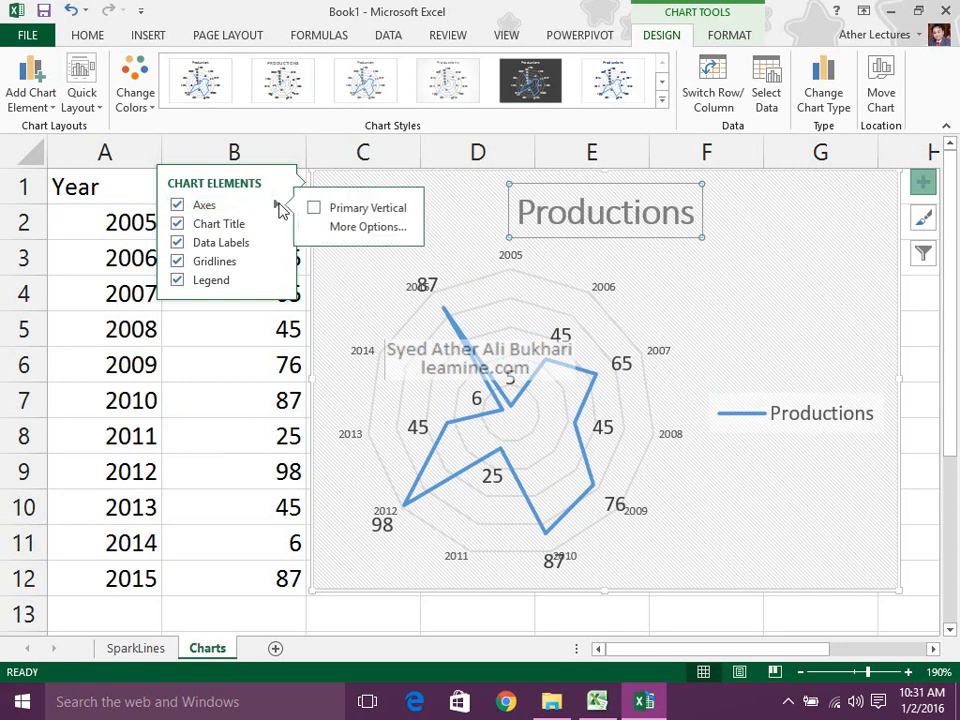
left_click(358, 227)
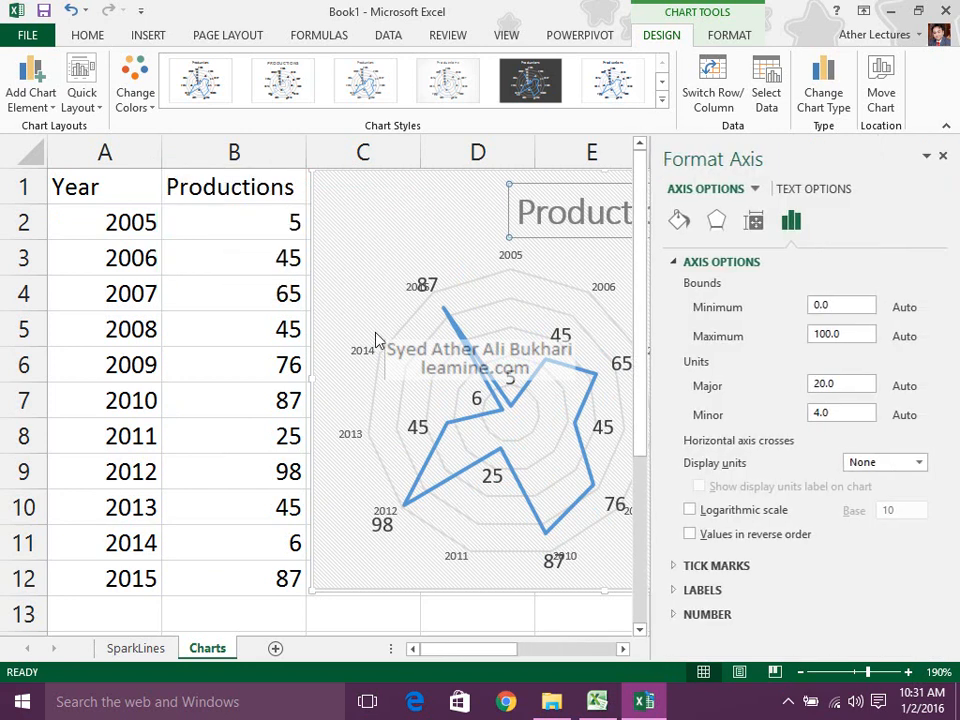
left_click(943, 159)
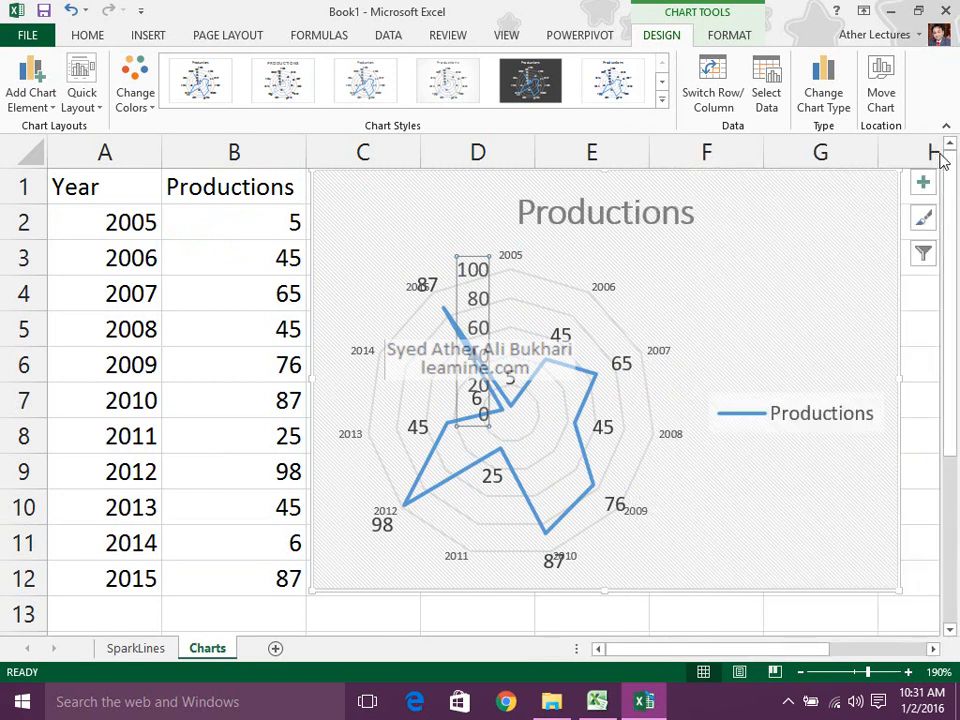
Step: Look at the Clustered Column - Line subtype of the Combo chart type without applying it
left_click(823, 92)
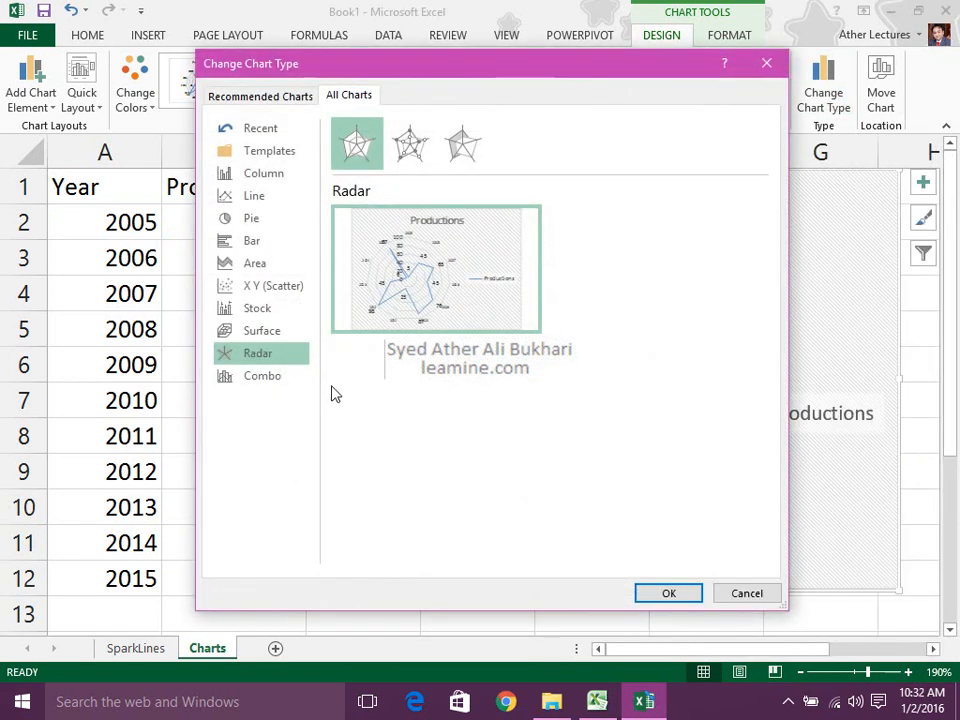
left_click(287, 385)
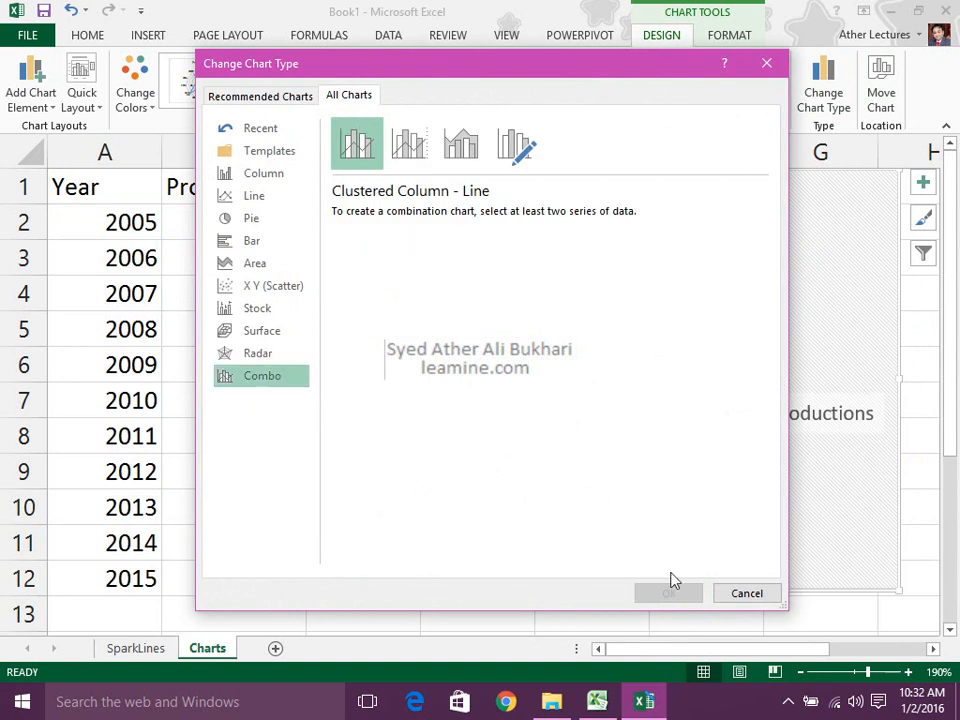
left_click(747, 593)
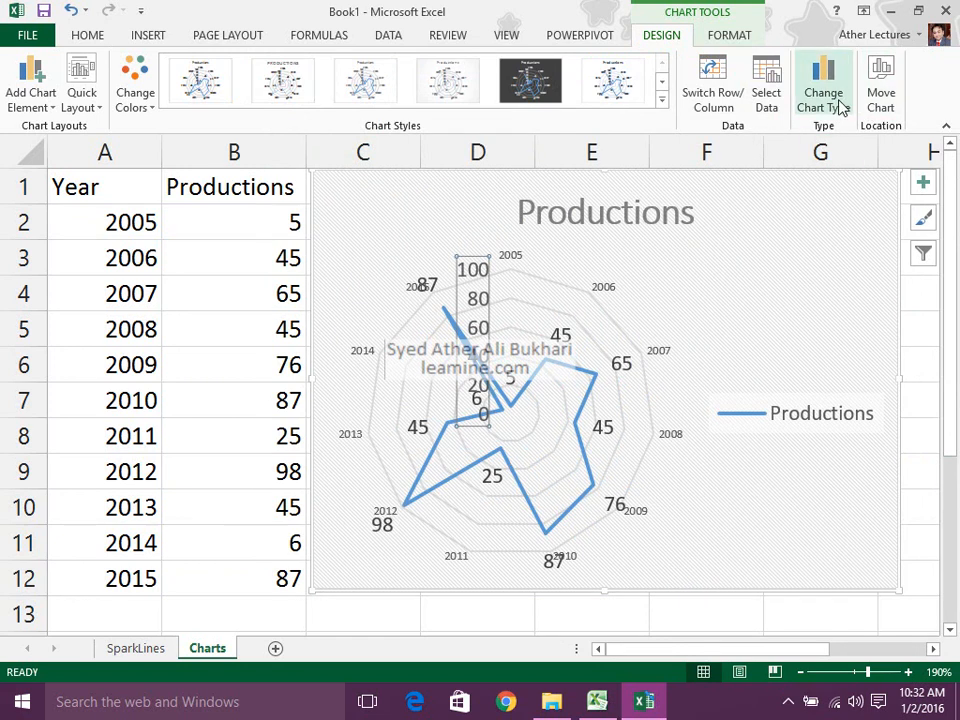
left_click(787, 708)
left_click(802, 648)
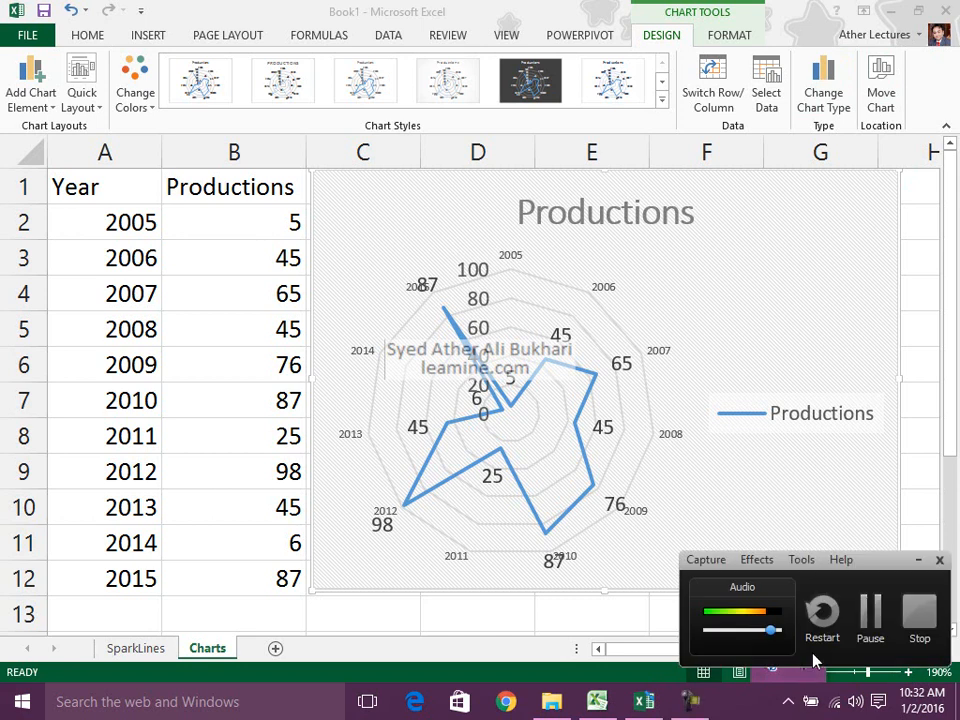
left_click(863, 633)
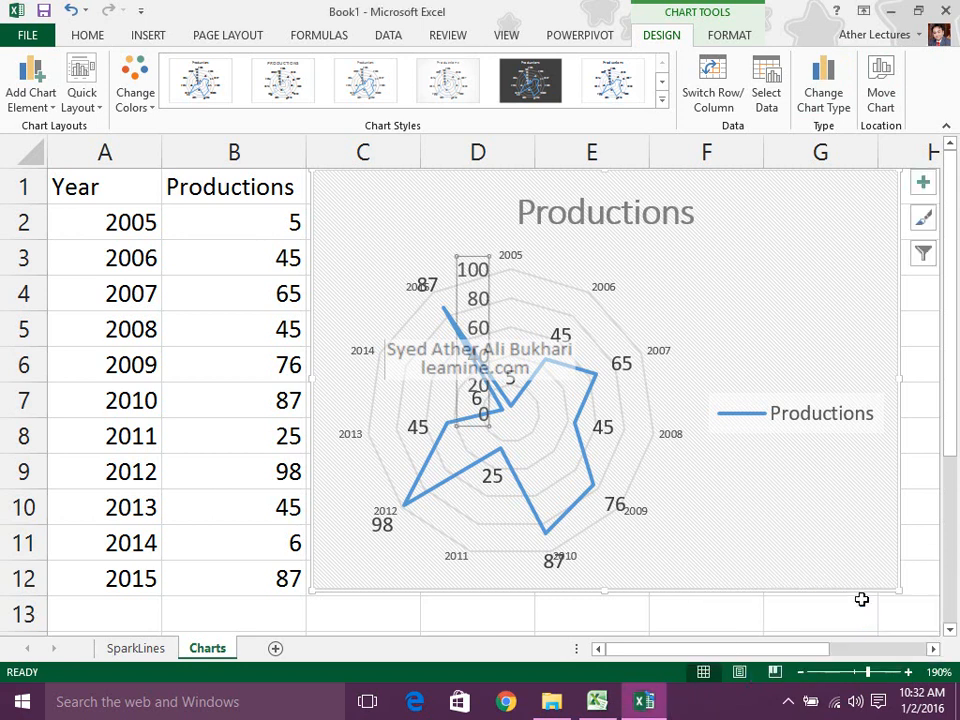
Step: Examine the recommended charts for the Productions data, previewing the column, scatter, area and pie suggestions
left_click(792, 237)
left_click(824, 95)
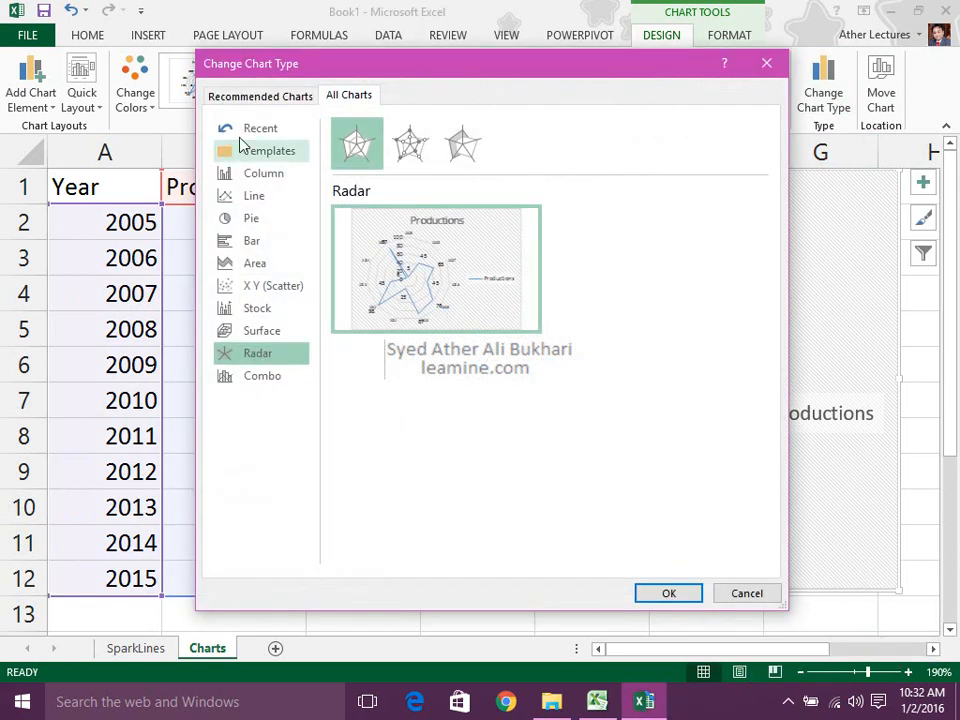
left_click(260, 96)
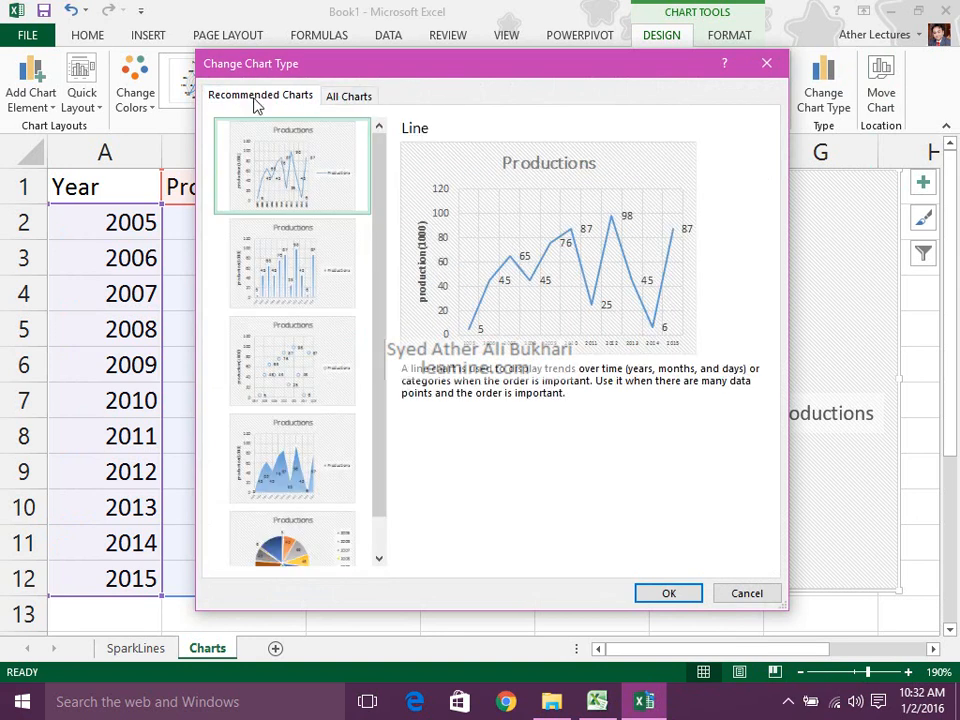
left_click(295, 266)
left_click(318, 385)
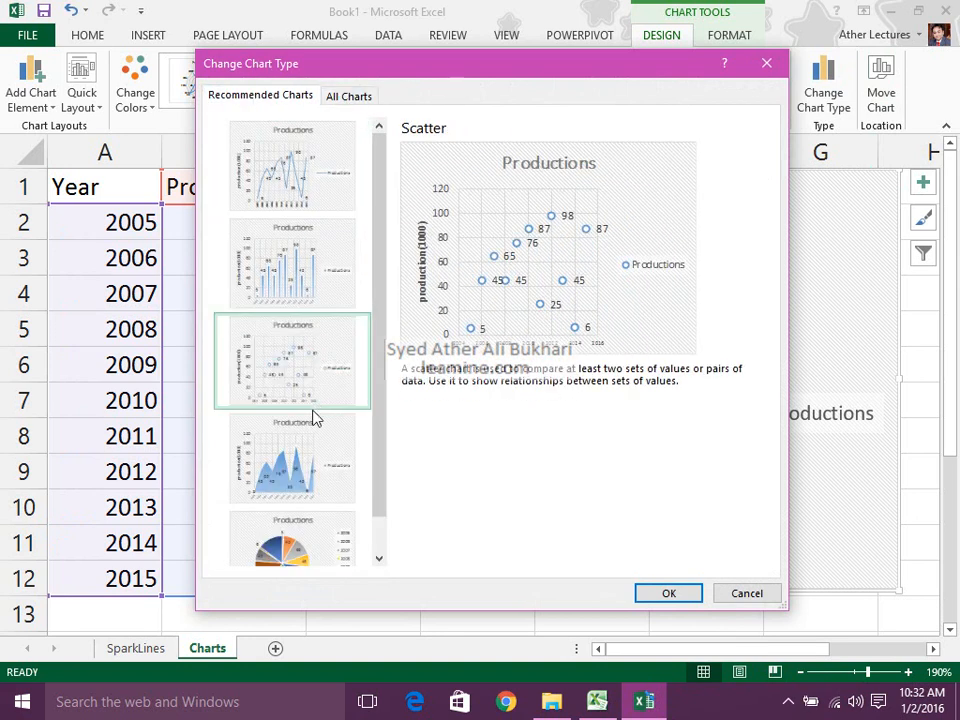
left_click(306, 467)
left_click(323, 543)
left_click_drag(381, 411, 377, 525)
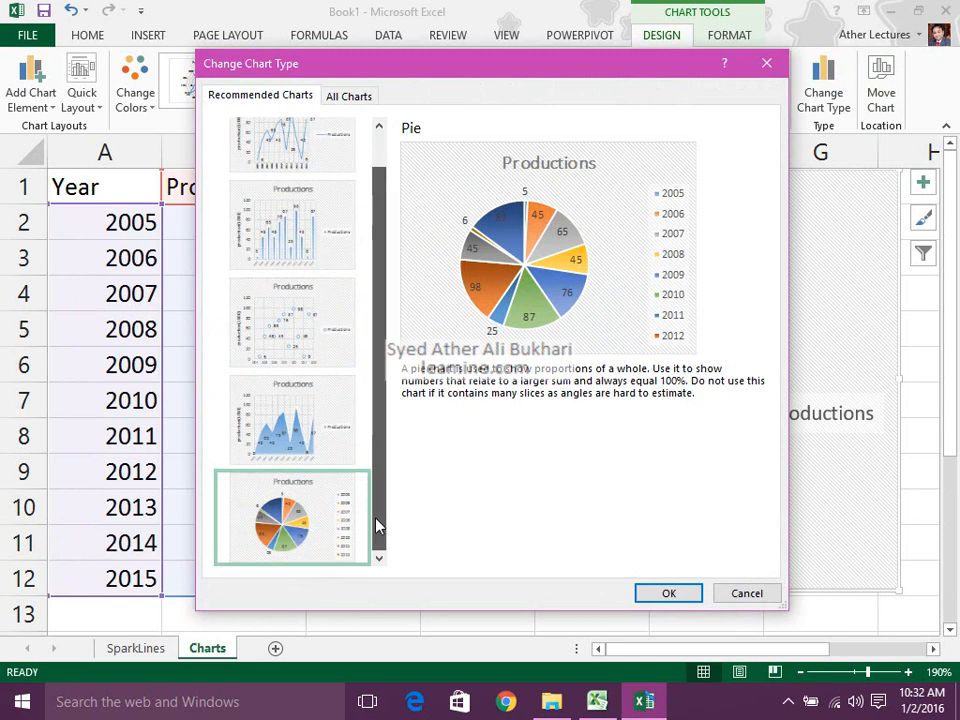
left_click(326, 390)
left_click(306, 253)
left_click(306, 161)
Step: Change the Productions chart to the recommended Clustered Column type and delete its legend
left_click(310, 200)
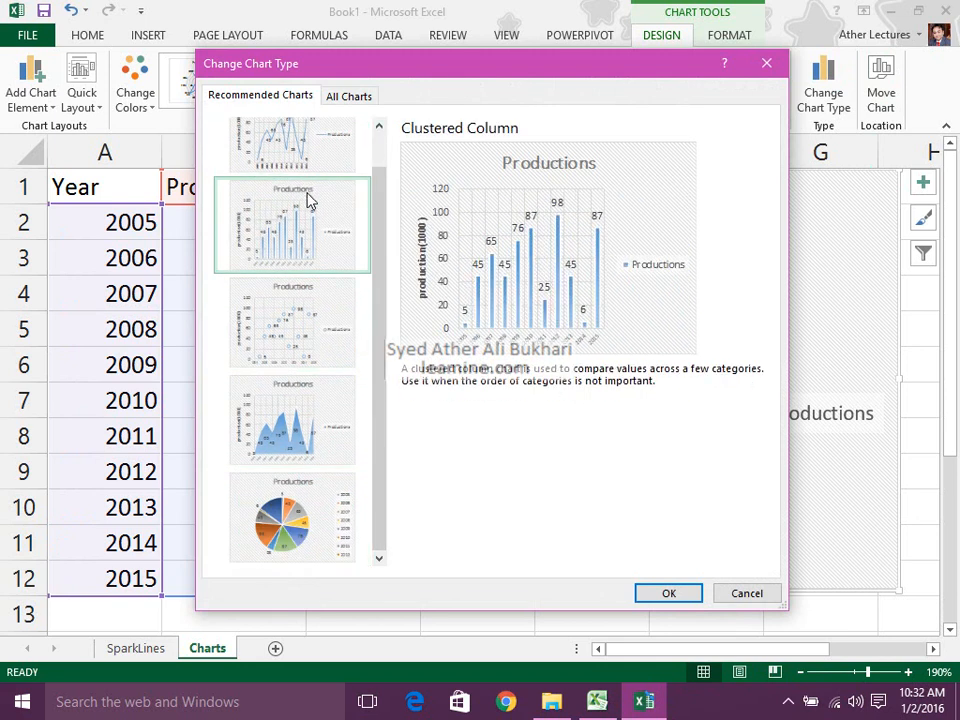
left_click(660, 597)
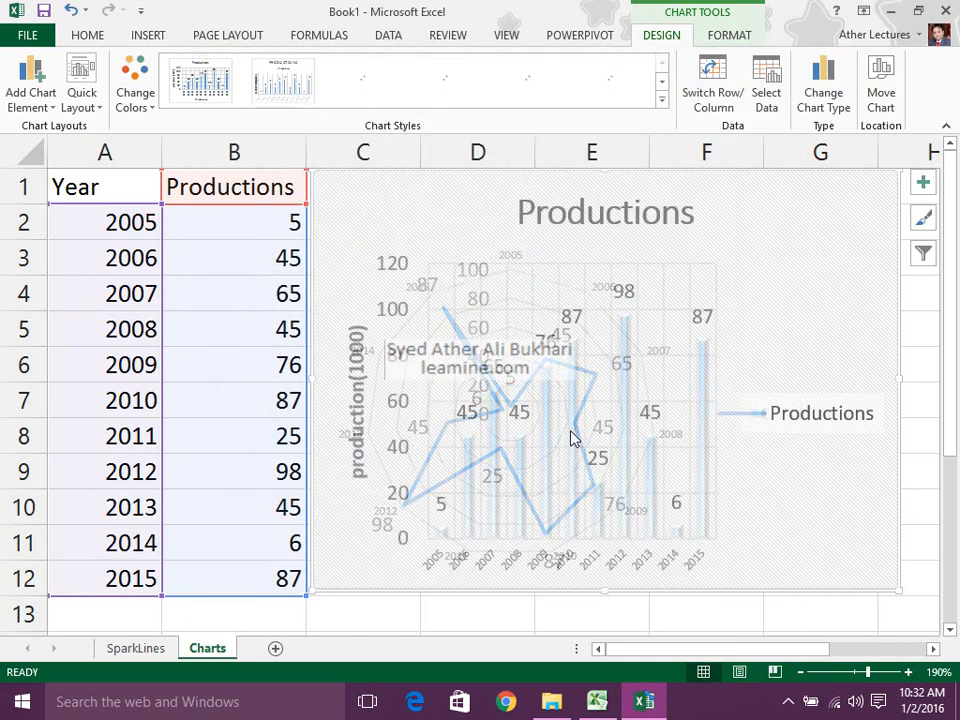
left_click(800, 418)
key("Delete")
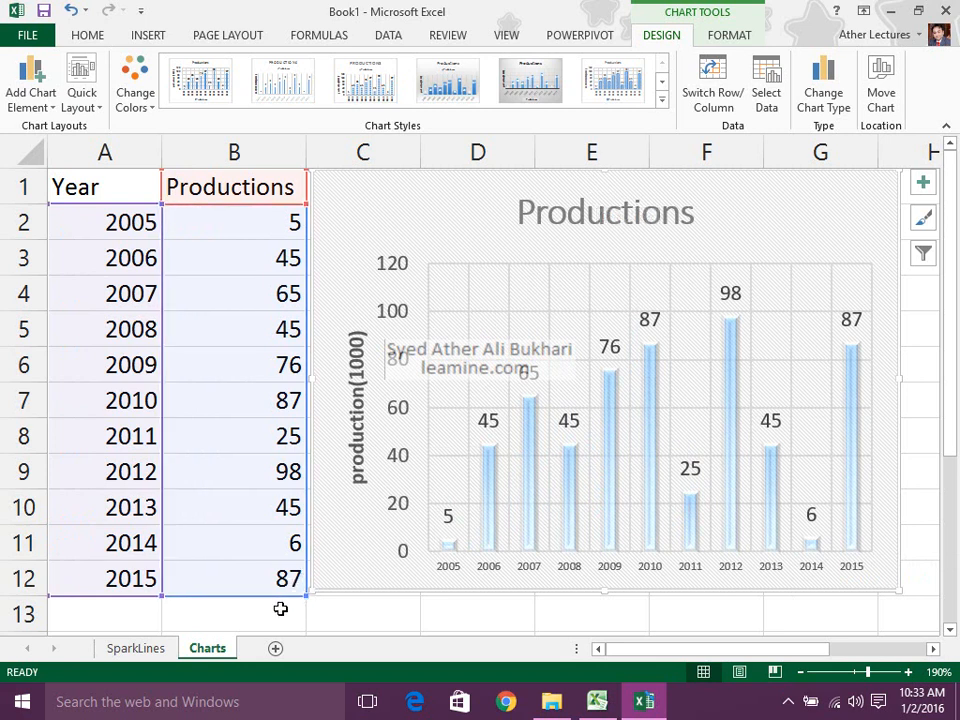
Step: Copy the Year and Productions table (A1:B12) into cell A1 of a new sheet named Chart2
left_click_drag(124, 186, 204, 574)
key("ctrl+c")
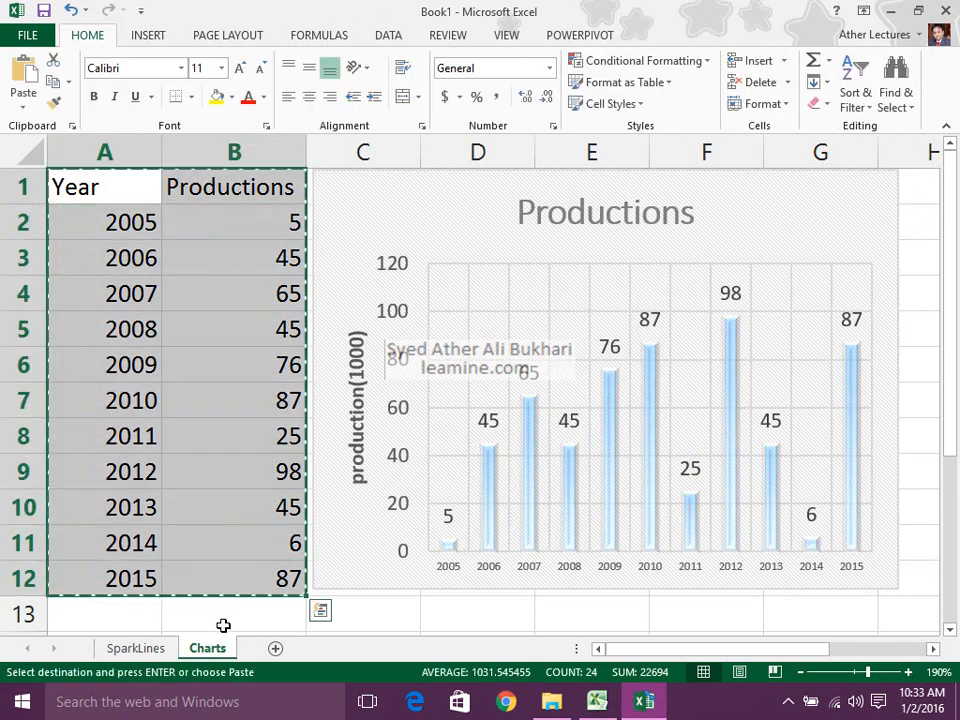
left_click(275, 648)
double_click(265, 648)
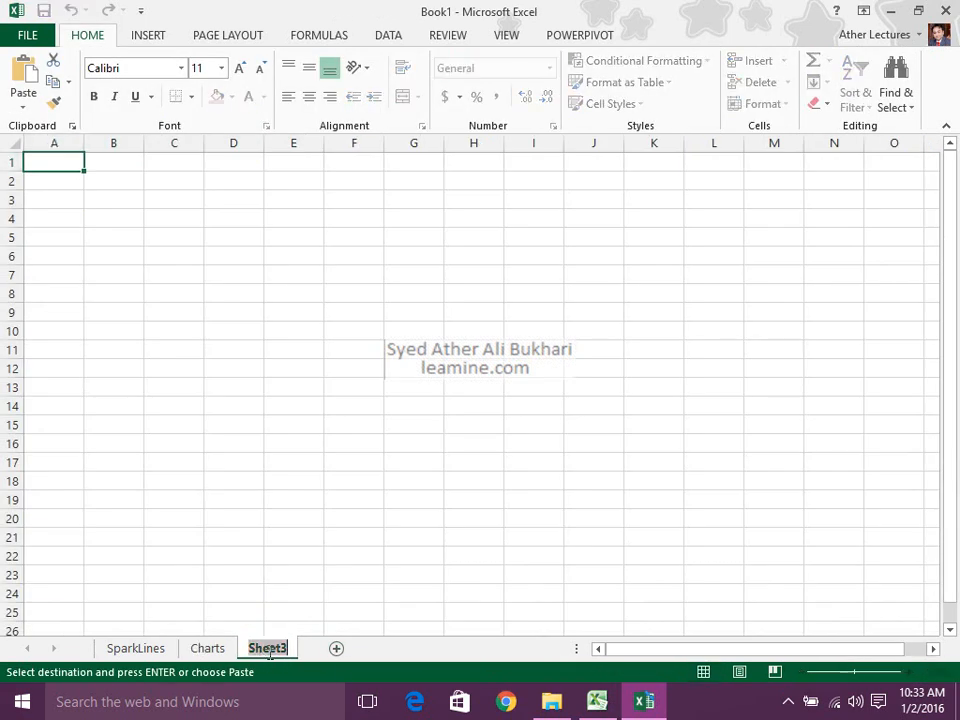
type("Chart2")
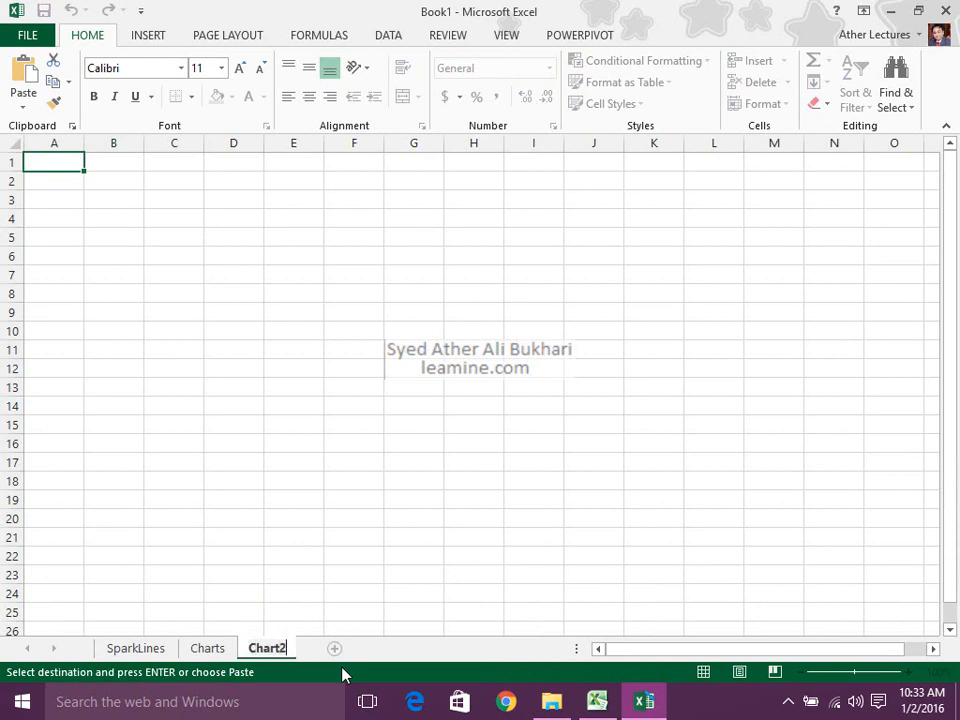
key("Return")
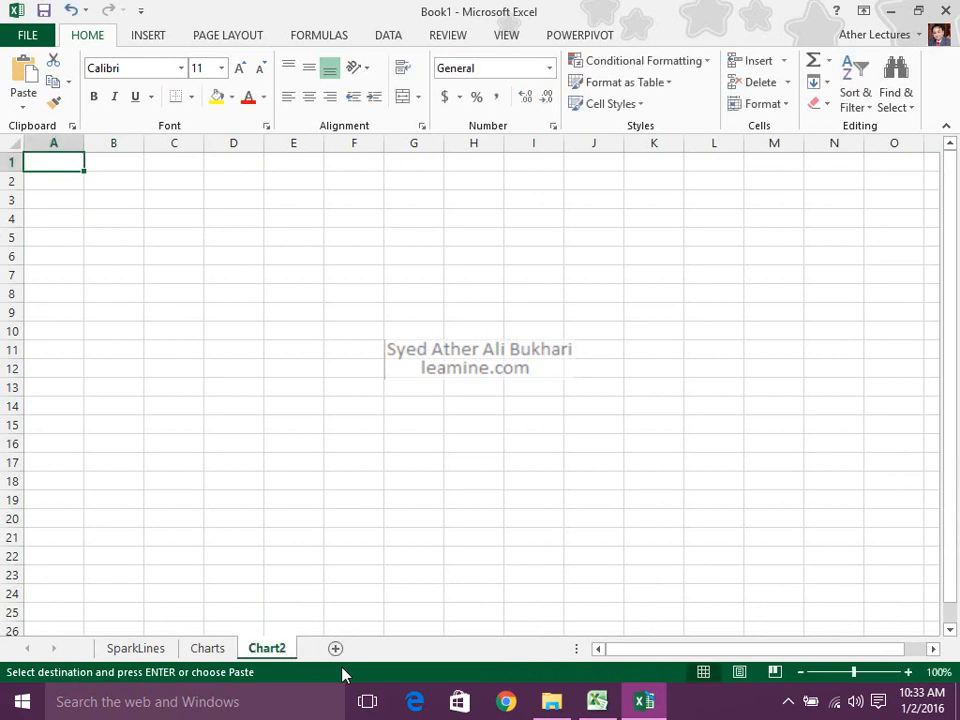
key("ctrl+v")
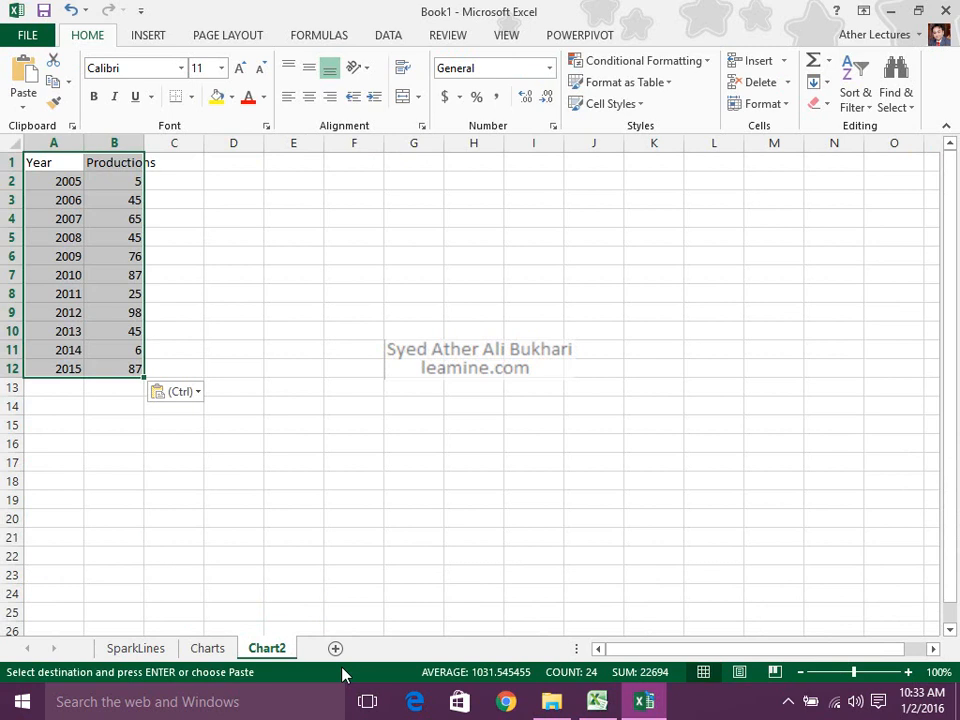
scroll(328, 465, "up", 5, "ctrl")
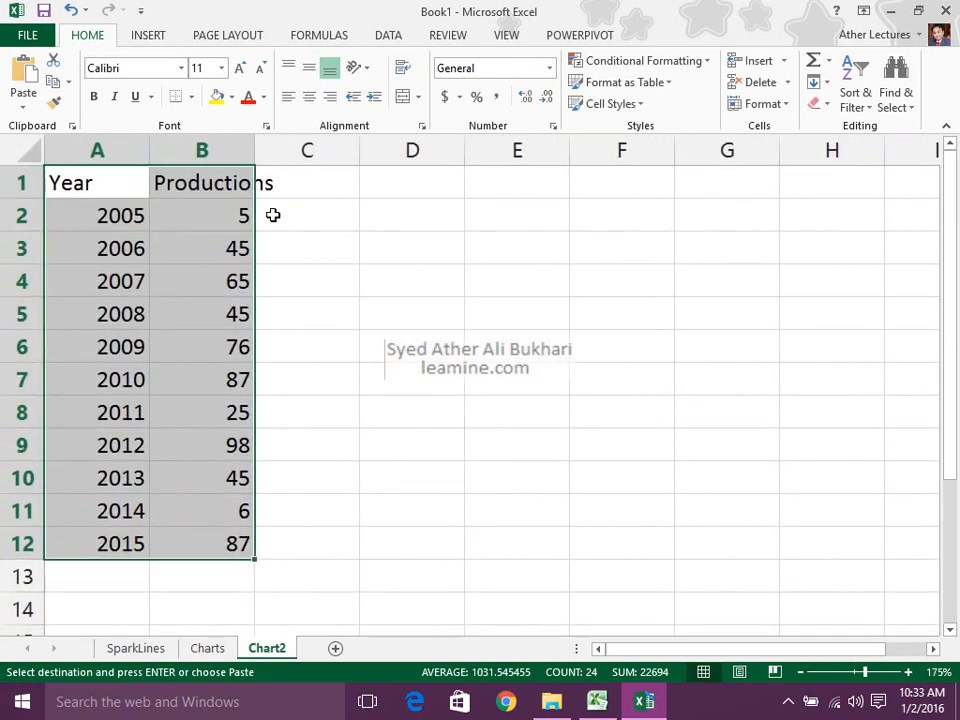
Step: Merge and center the Productions heading across cells B1:C1
left_click_drag(205, 185, 291, 124)
left_click(399, 97)
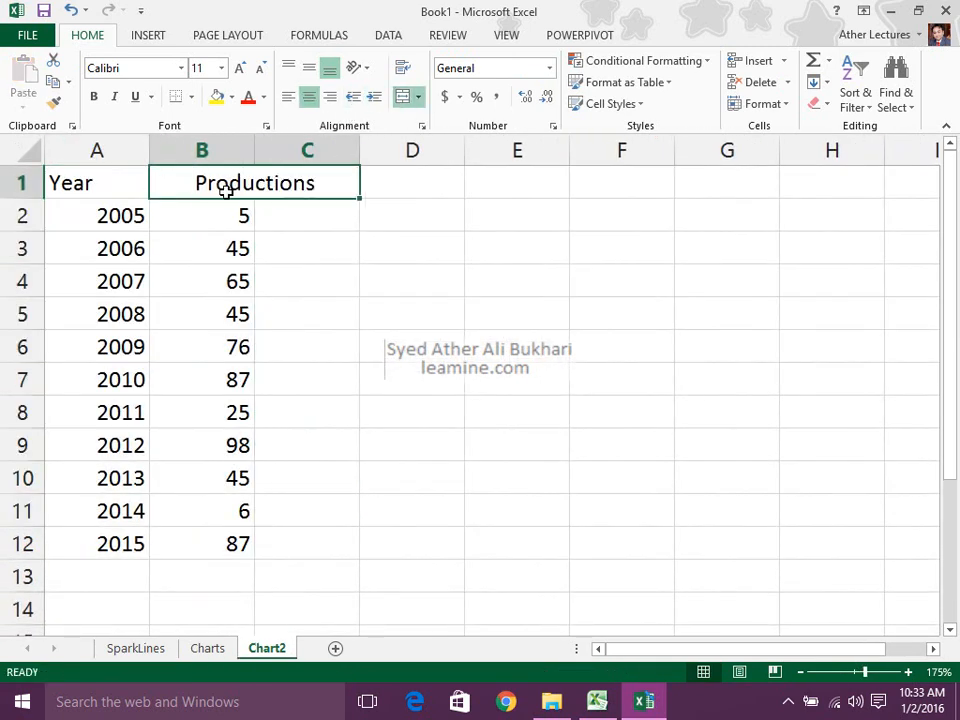
Step: Insert a row above the headings and move the merged Productions heading up into B1:C1
left_click(26, 208)
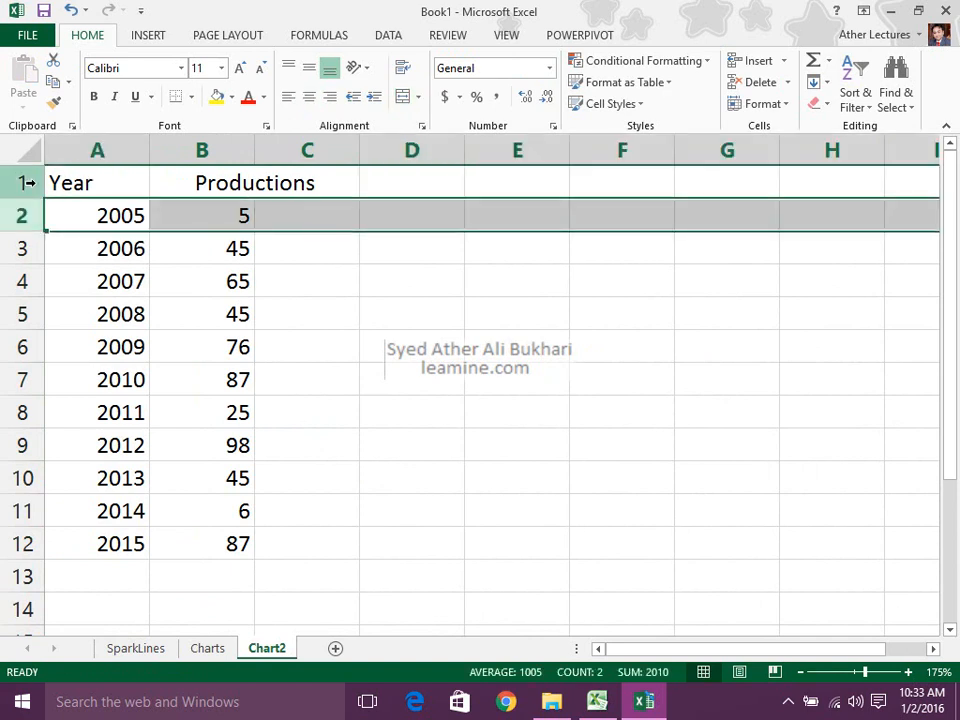
left_click(26, 182)
right_click(26, 183)
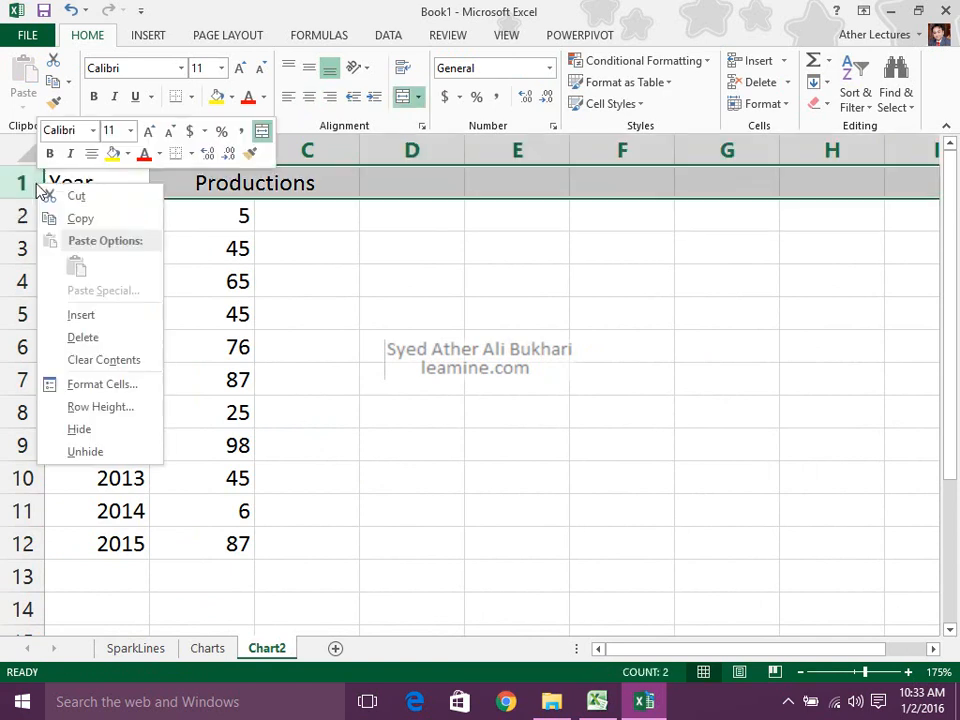
left_click(77, 318)
left_click(260, 215)
left_click_drag(281, 207, 281, 187)
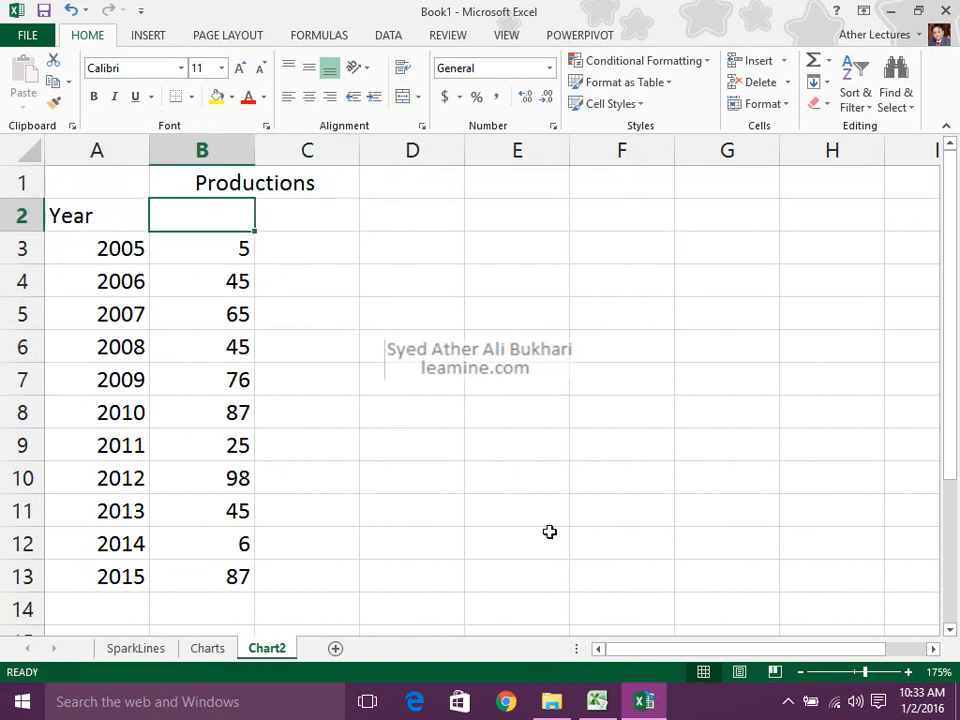
Step: Enter the subheadings Imports in B2 and Exports in C2
type("Inm")
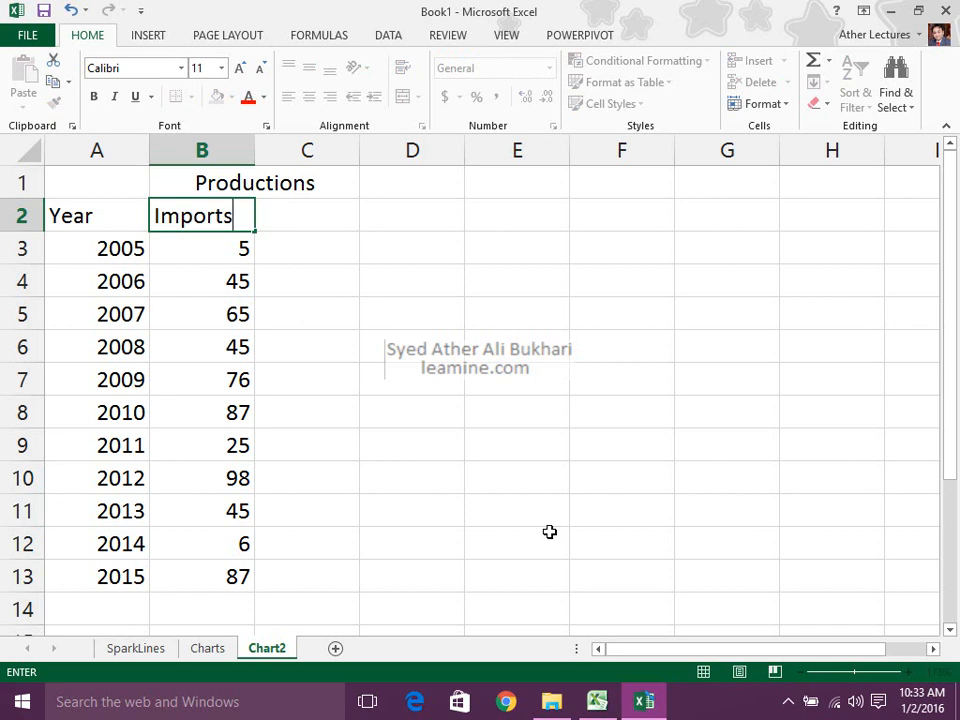
key("Return")
key("Right")
key("Up")
type("E")
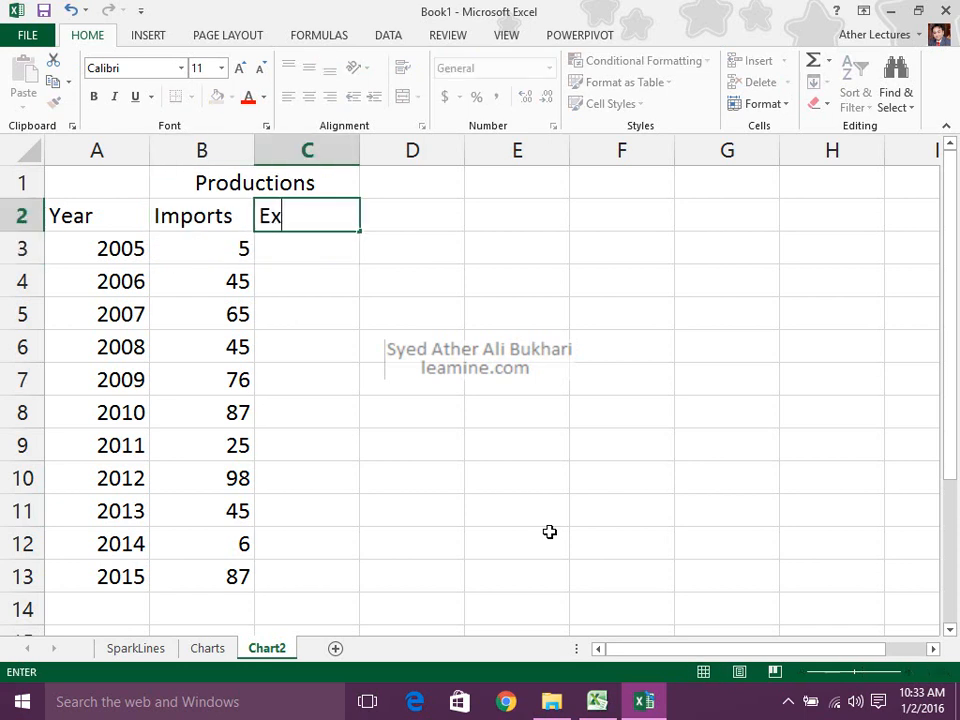
type("xports")
key("Return")
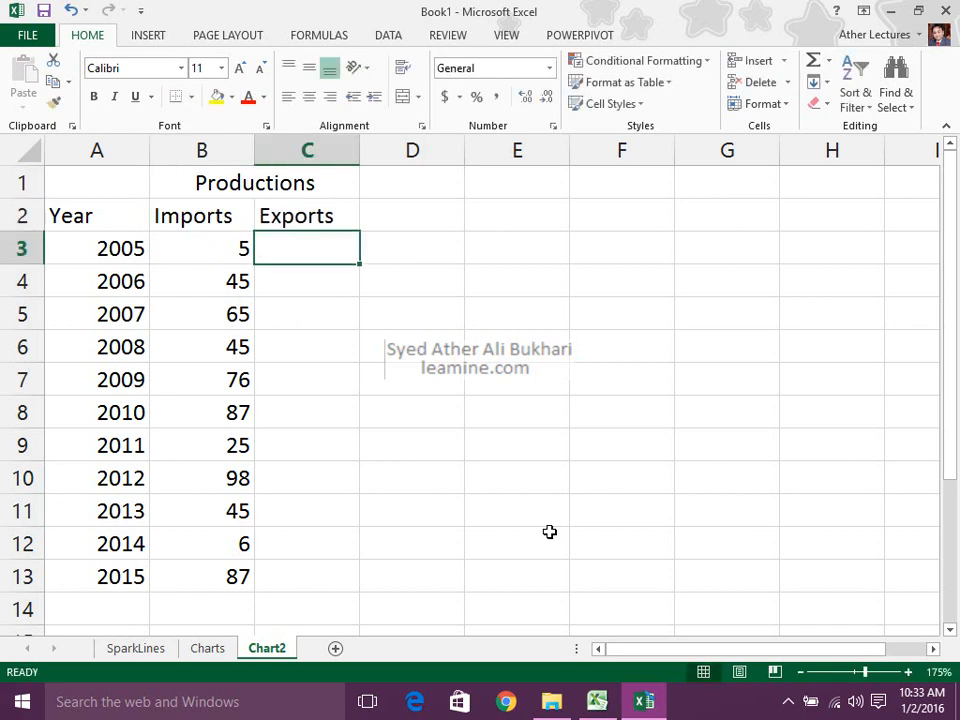
Step: Swap the two subheadings so that Exports is in B2 and Imports is in C2
key("Left")
key("Up")
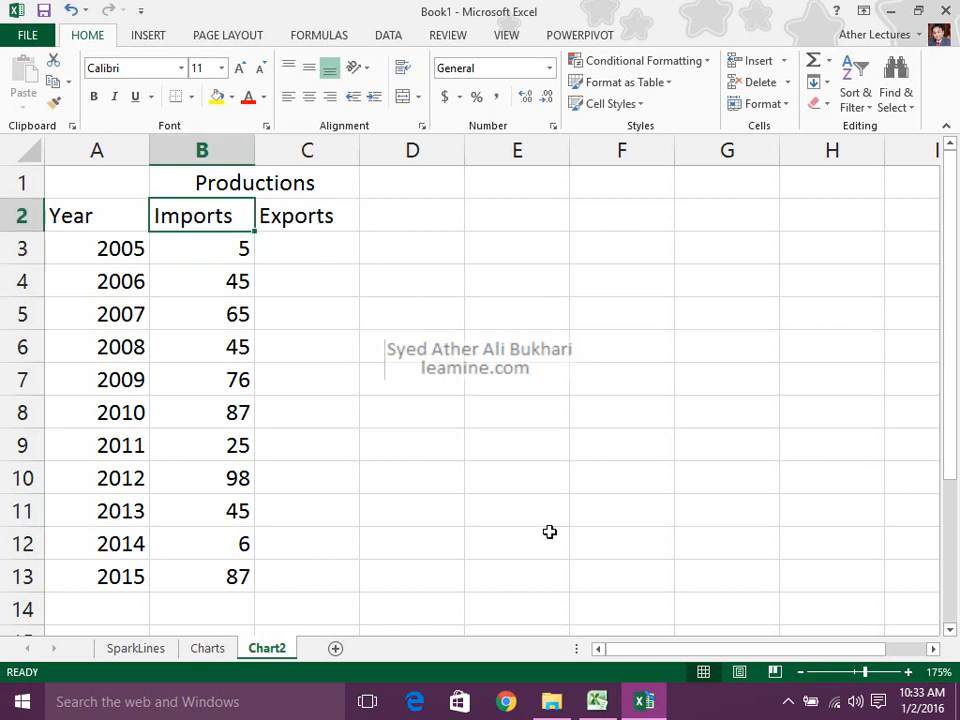
key("ctrl+x")
key("Right")
key("Right")
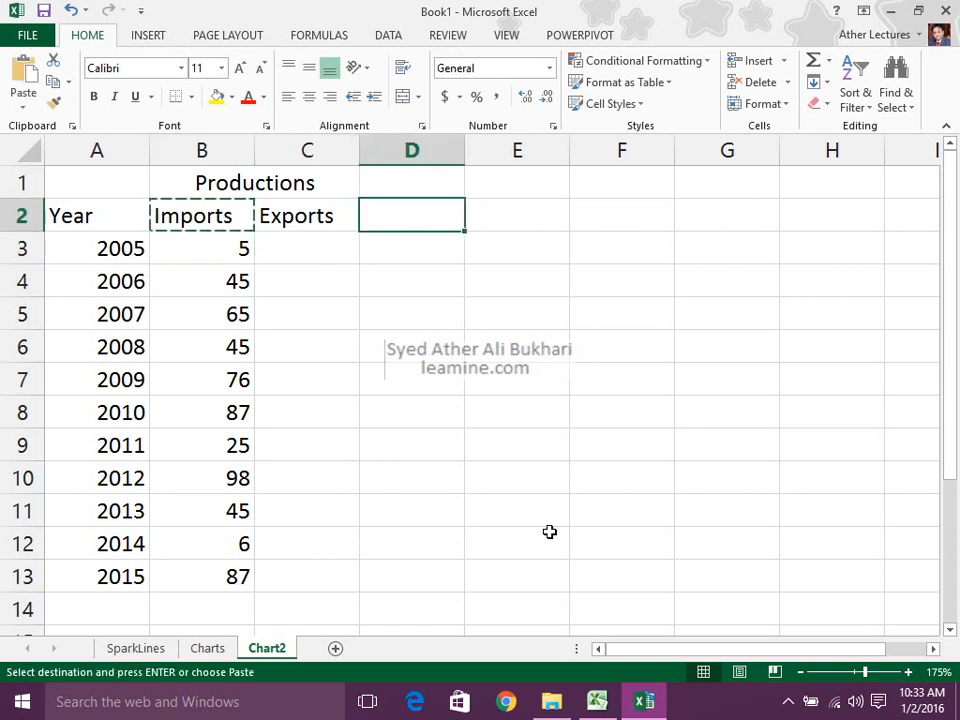
key("ctrl+v")
key("Left")
key("shift+Right")
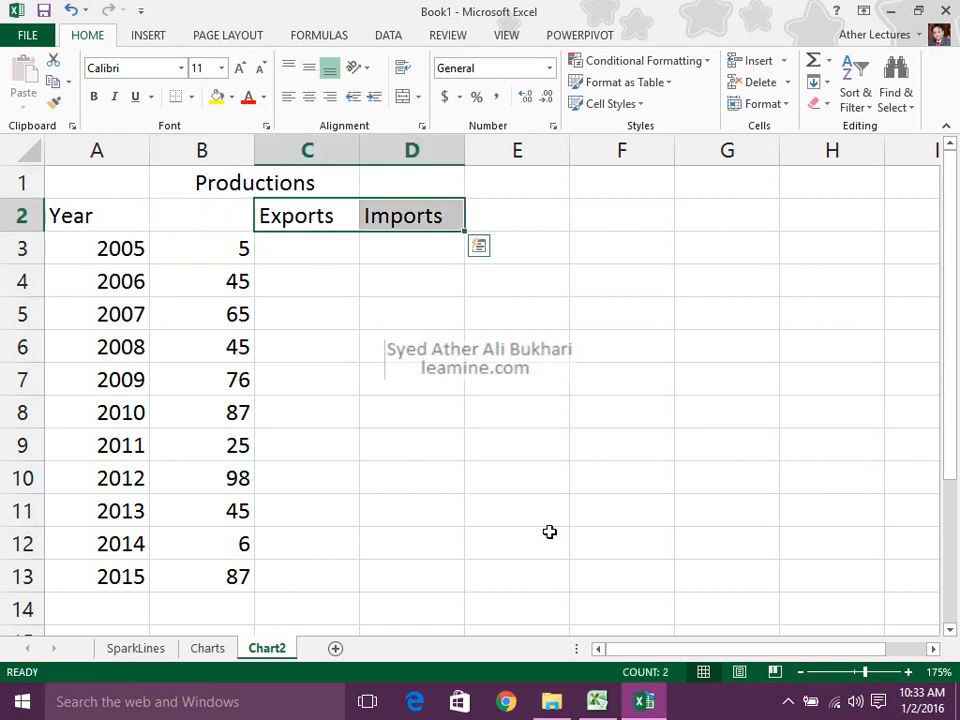
key("ctrl+x")
key("Left")
key("ctrl+v")
key("Right")
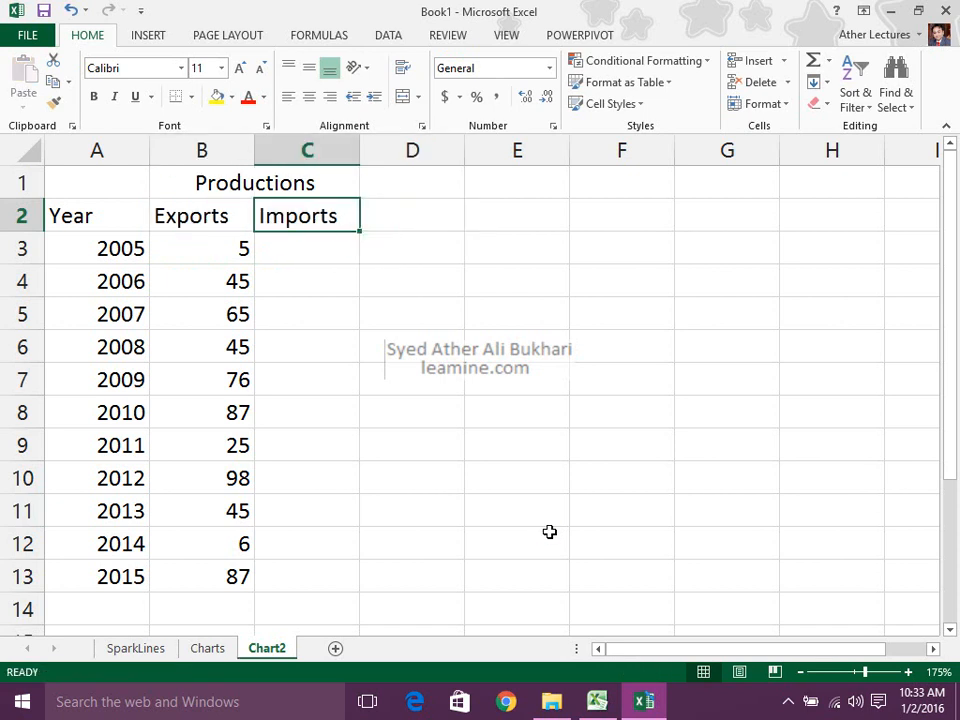
Step: Fill the Imports column from C3 to C13 with 3, 45, 65, 4, 56, 5, 45, 65, 45, 7 and 3
key("Down")
type("3")
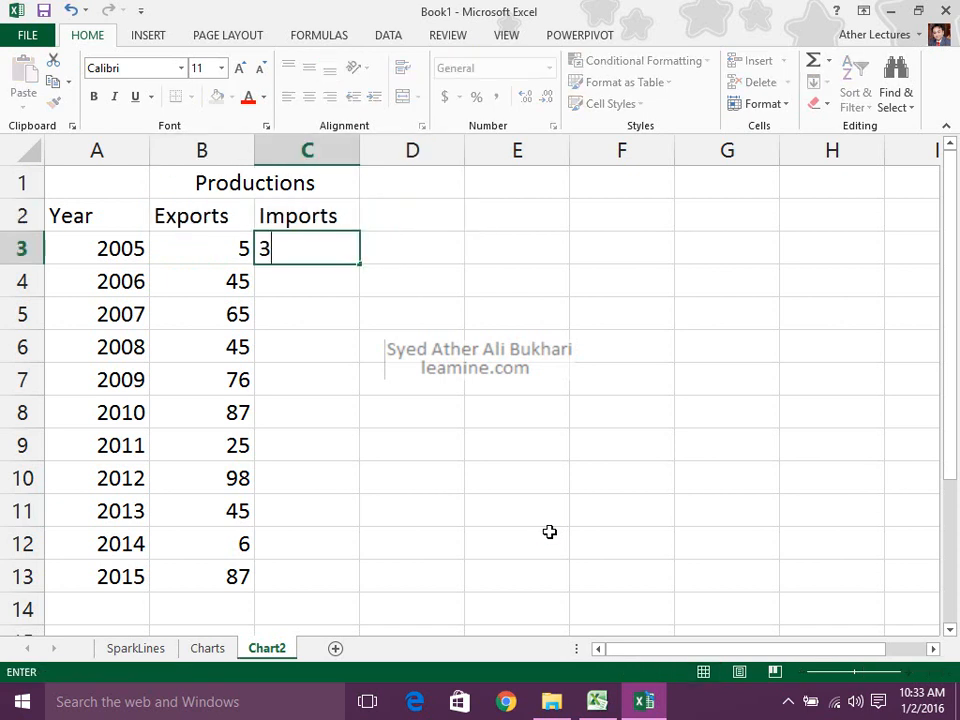
key("Return")
type("45")
key("Return")
type("65")
key("Return")
type("4")
key("Return")
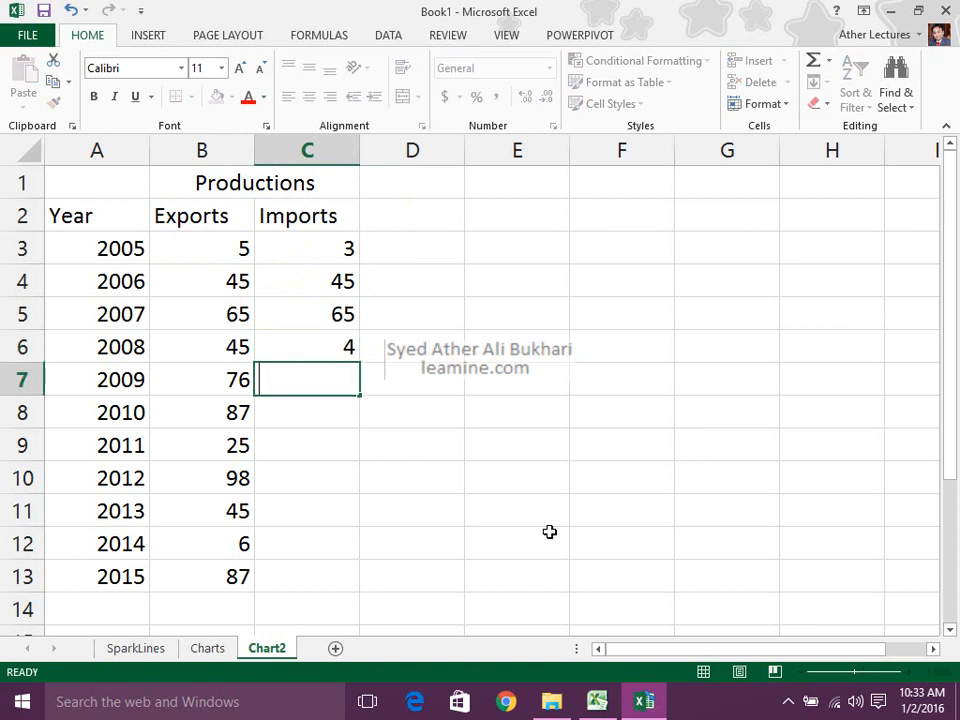
type("56")
key("Return")
type("5")
key("Return")
type("45")
key("Return")
type("65")
key("Return")
type("45")
key("Return")
type("7")
key("Return")
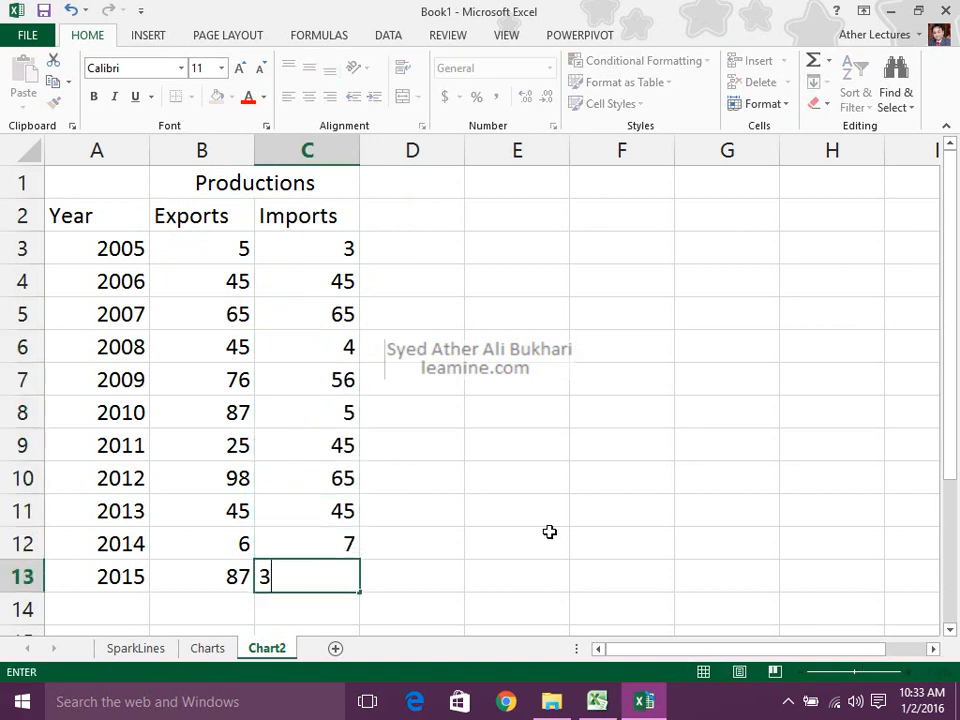
type("3")
key("Return")
Step: Change the merged heading above Exports and Imports to "Productions (1000)"
key("Up")
key("Up")
key("Right")
key("Up")
key("Up")
key("Up")
key("Up")
key("Up")
key("Up")
key("Up")
key("Up")
key("Up")
key("Up")
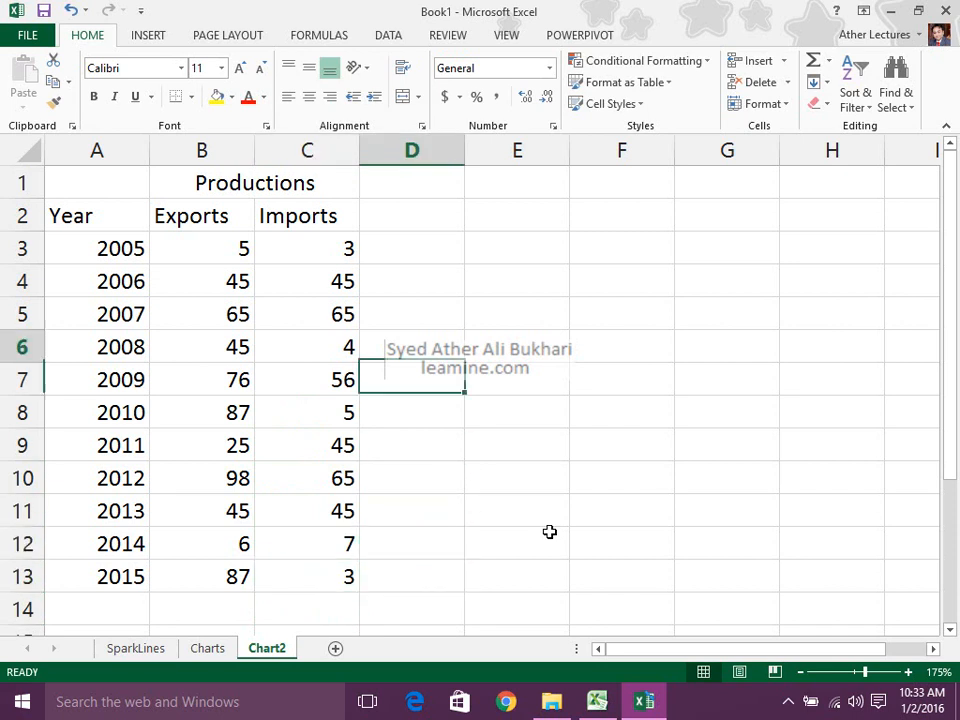
key("Up")
key("Left")
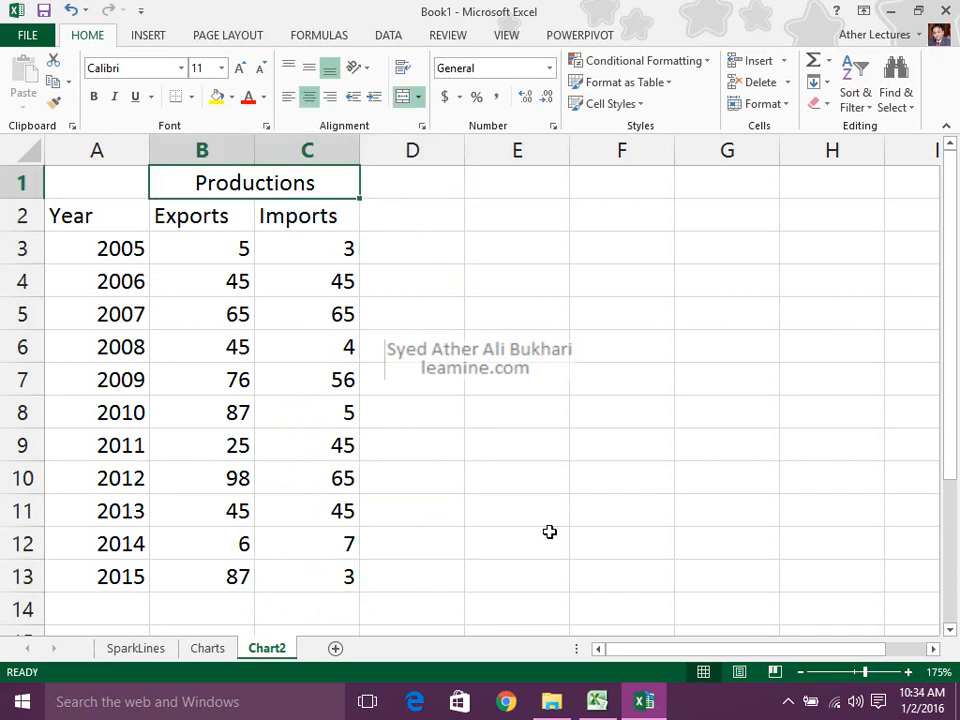
key("F2")
type("()")
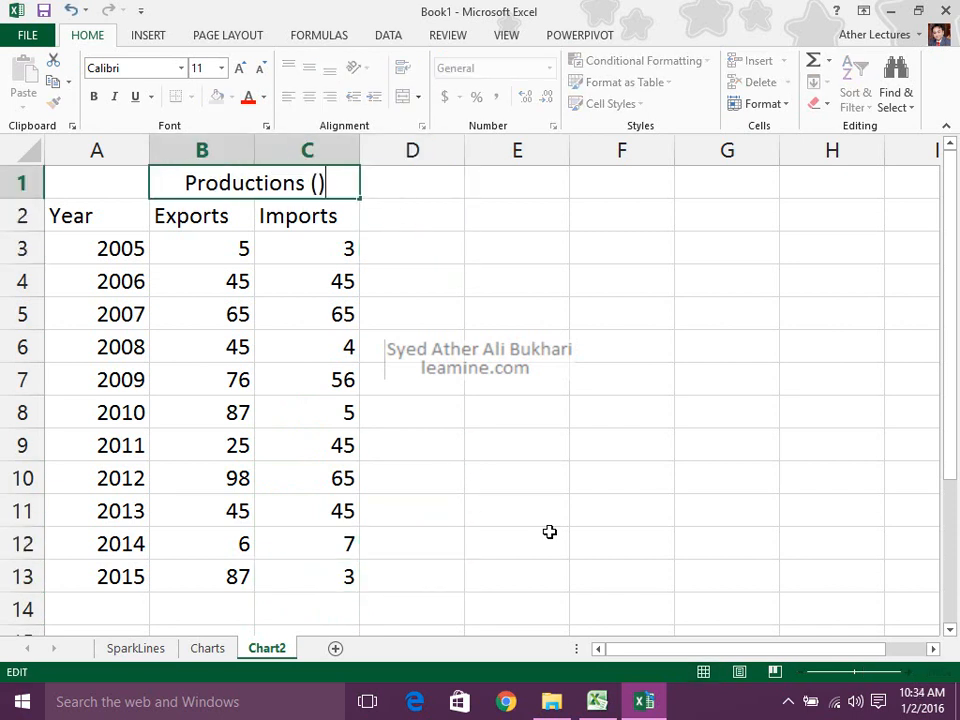
type("00")
key("BackSpace")
key("BackSpace")
type("1000")
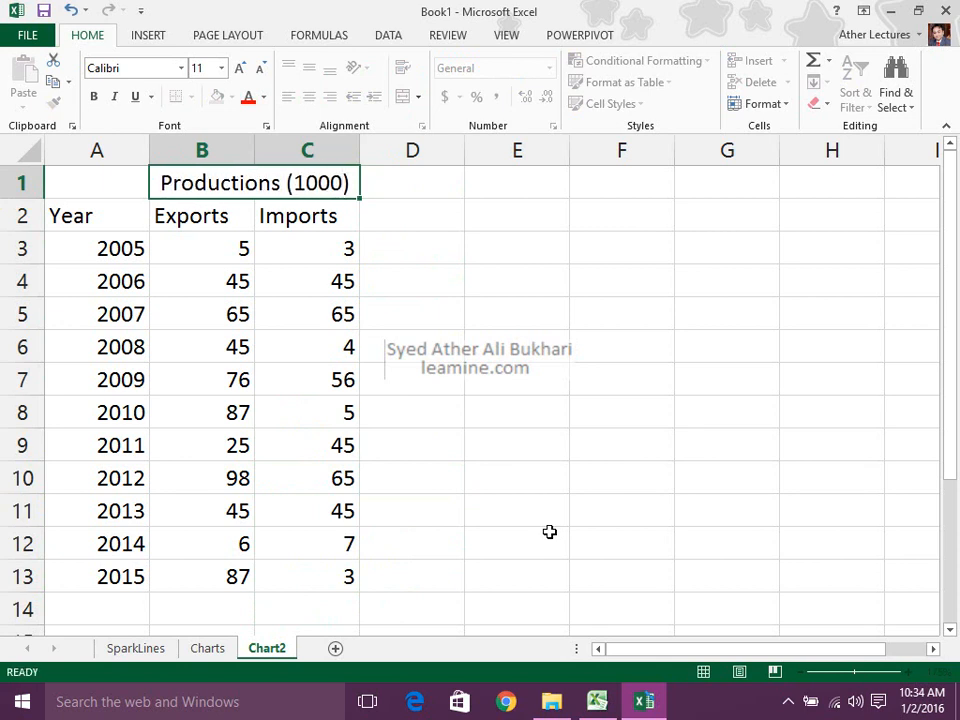
key("Return")
Step: Look at the recommended charts for the exports and imports table without inserting one
key("Right")
key("Right")
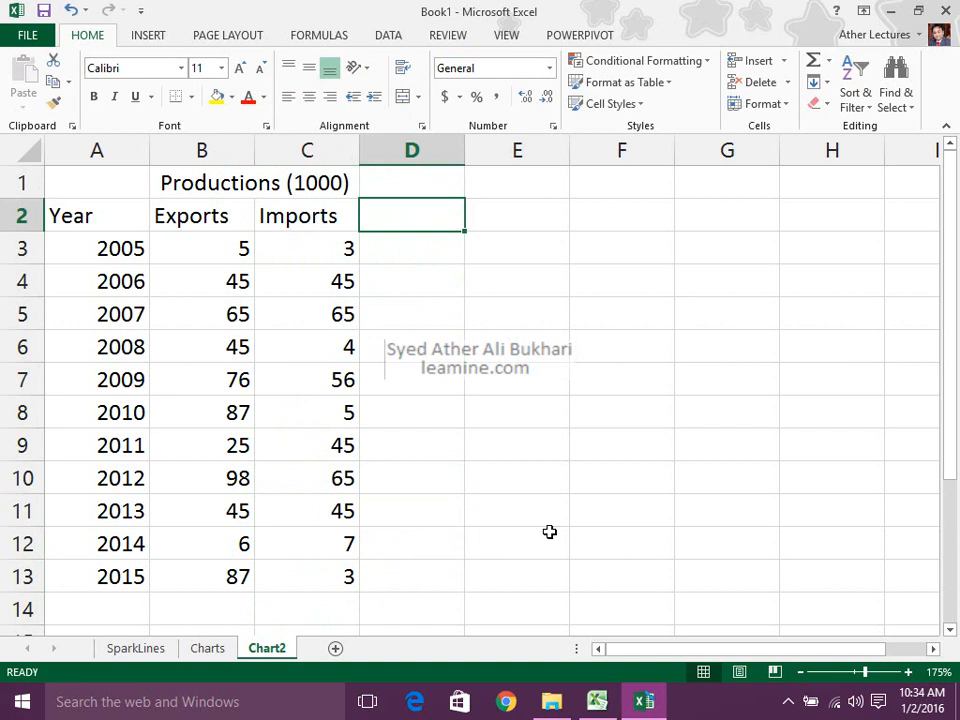
key("Left")
key("Left")
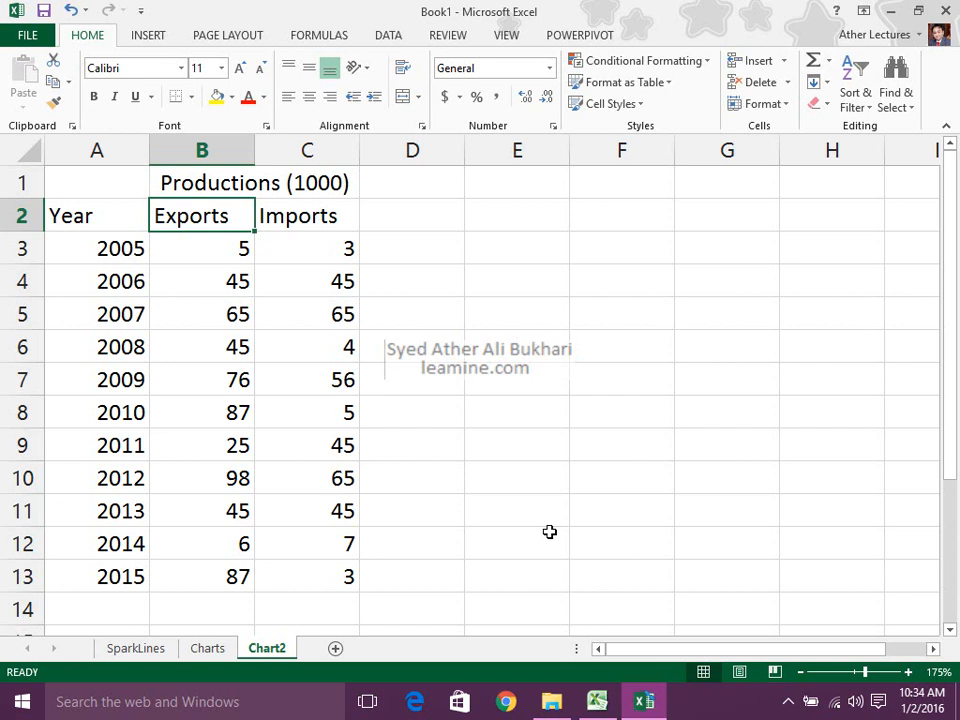
left_click(150, 36)
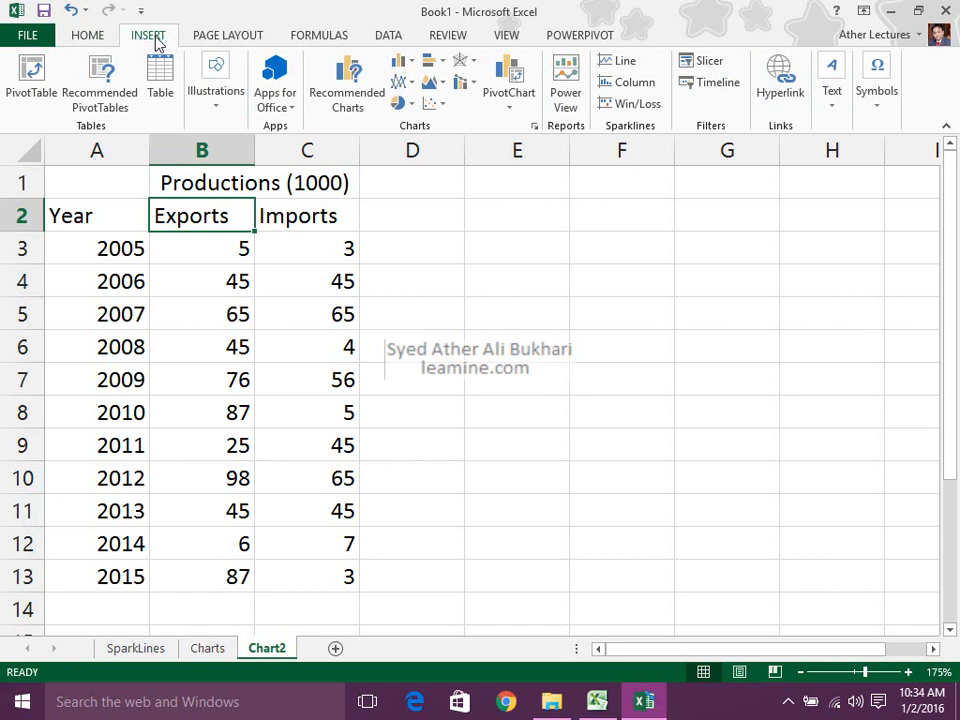
left_click(346, 82)
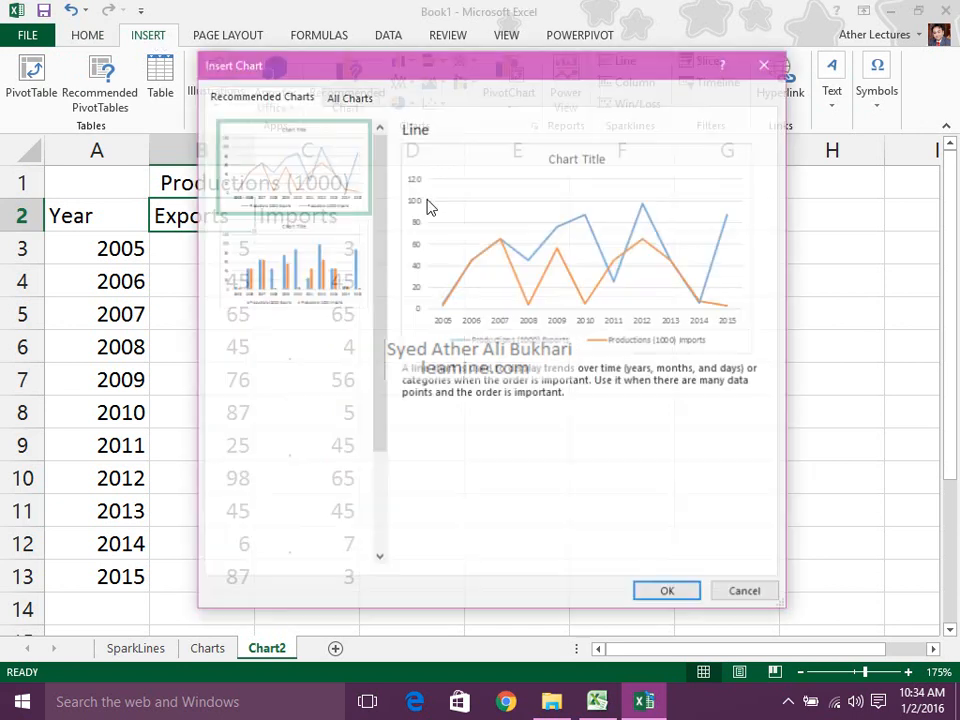
key("Escape")
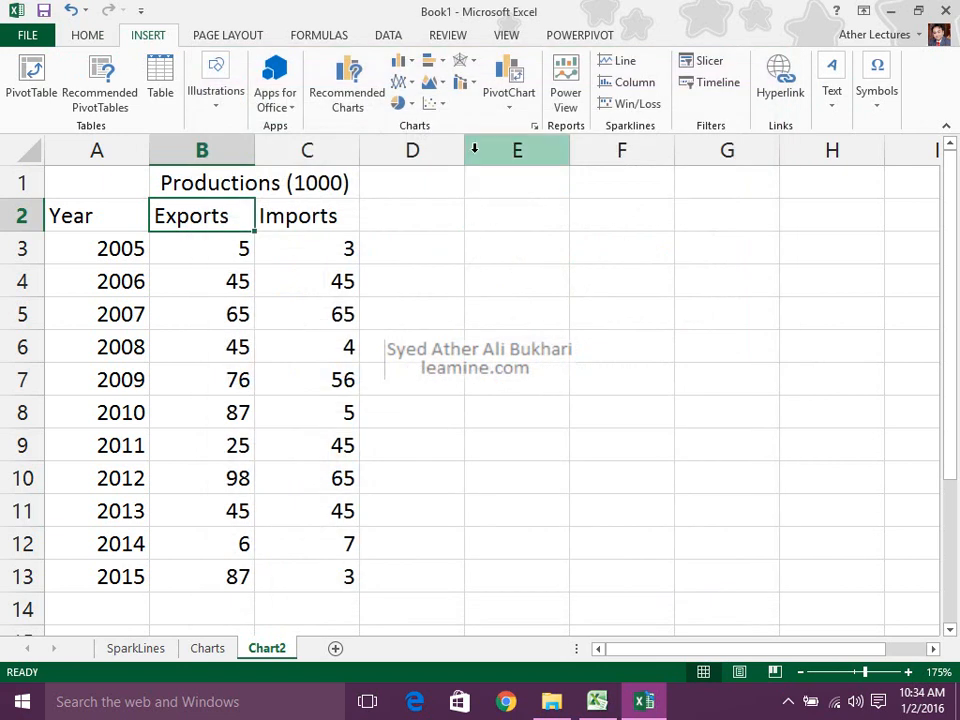
Step: Preview the clustered column variants among all chart types and insert the first Clustered Column variant for the table
left_click(535, 127)
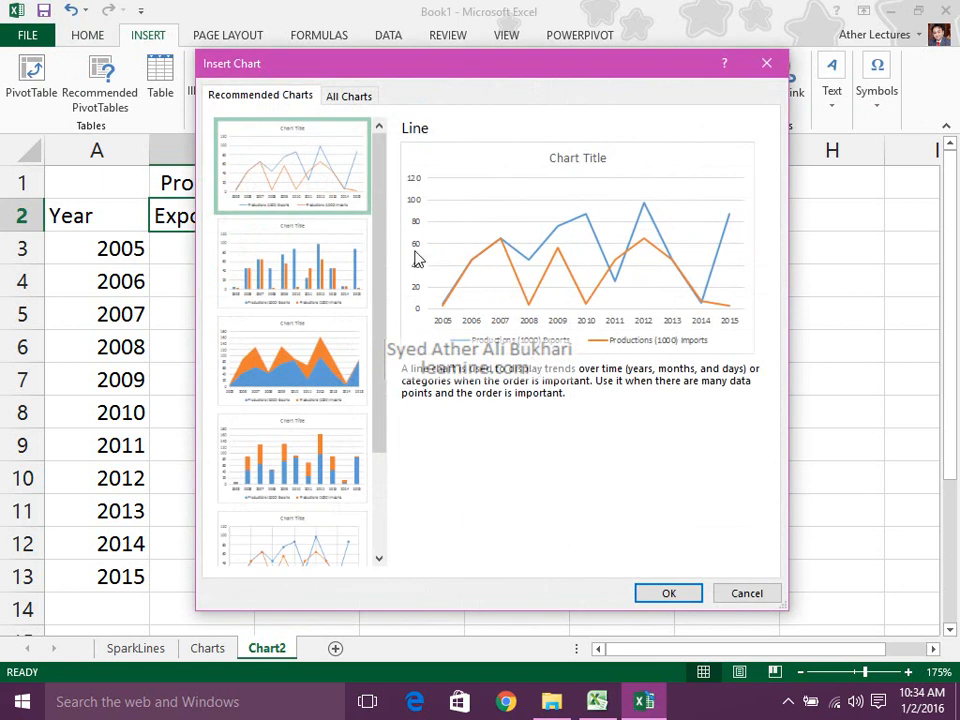
left_click(362, 97)
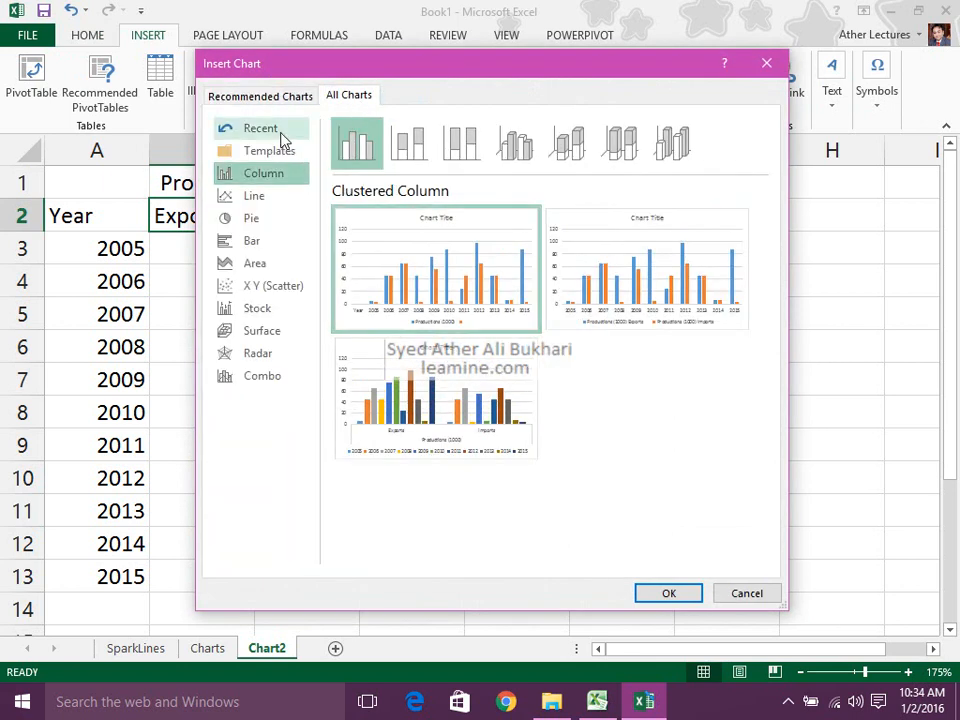
mouse_move(460, 235)
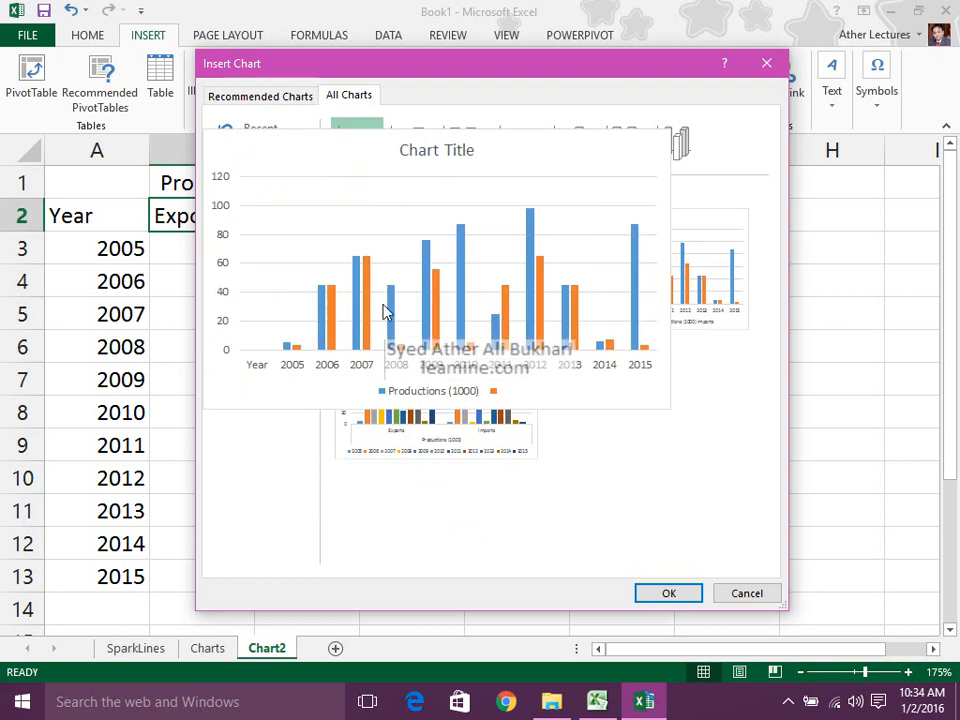
mouse_move(723, 255)
mouse_move(512, 394)
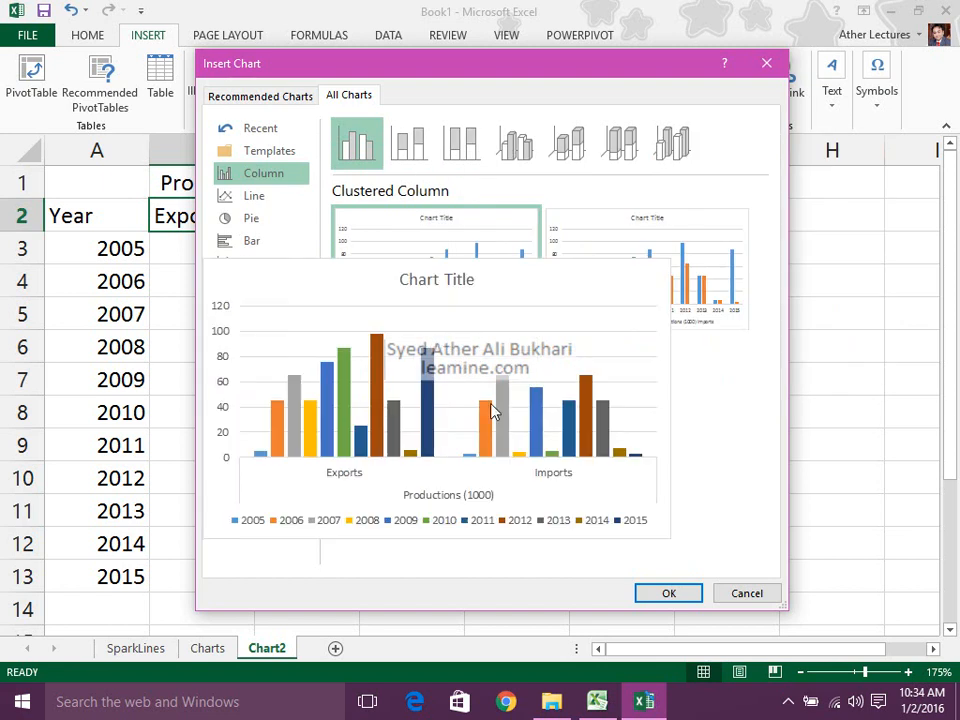
left_click(669, 592)
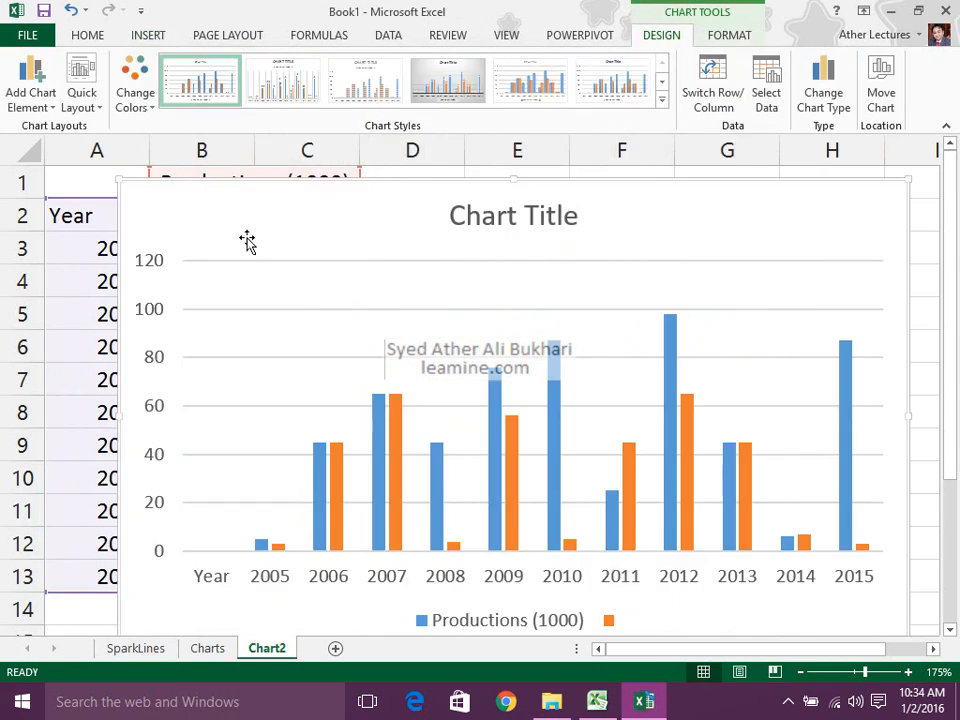
Step: Shrink the new column chart and move it toward the free columns beside the table
left_click_drag(122, 180, 279, 270)
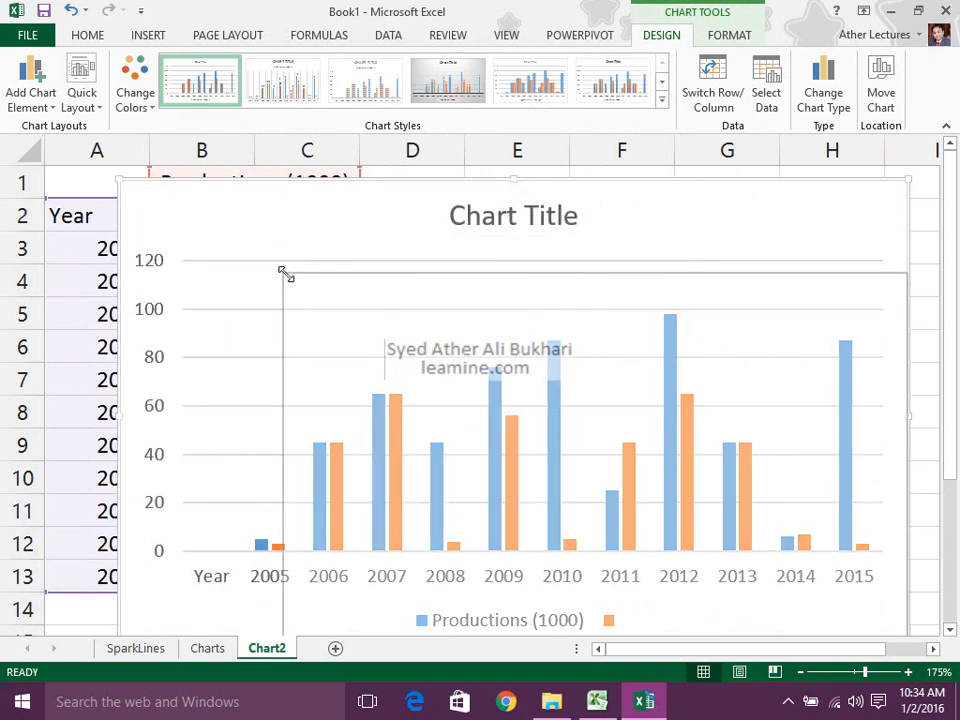
left_click_drag(369, 272, 338, 188)
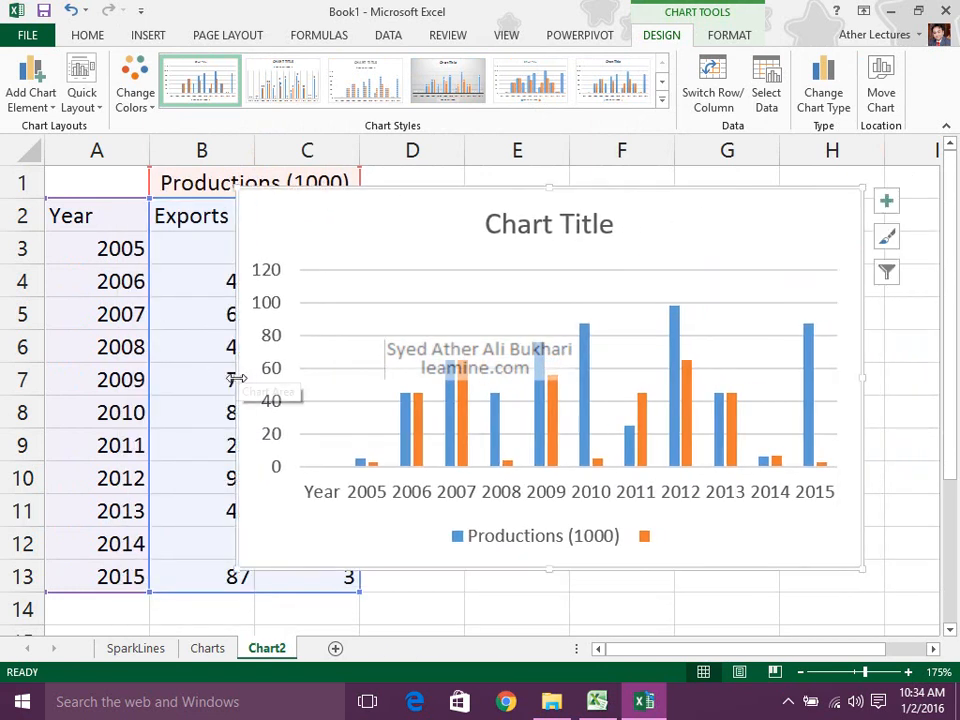
left_click_drag(235, 378, 319, 390)
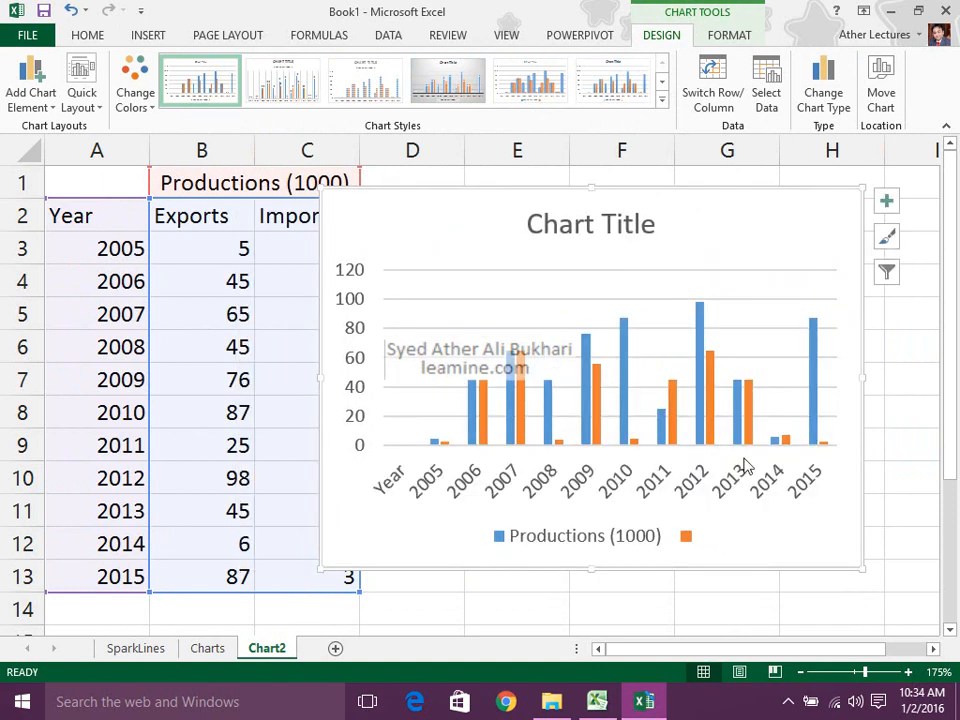
mouse_move(786, 232)
left_mouse_down()
mouse_move(830, 212)
mouse_move(773, 278)
mouse_move(789, 189)
mouse_move(780, 216)
left_mouse_up()
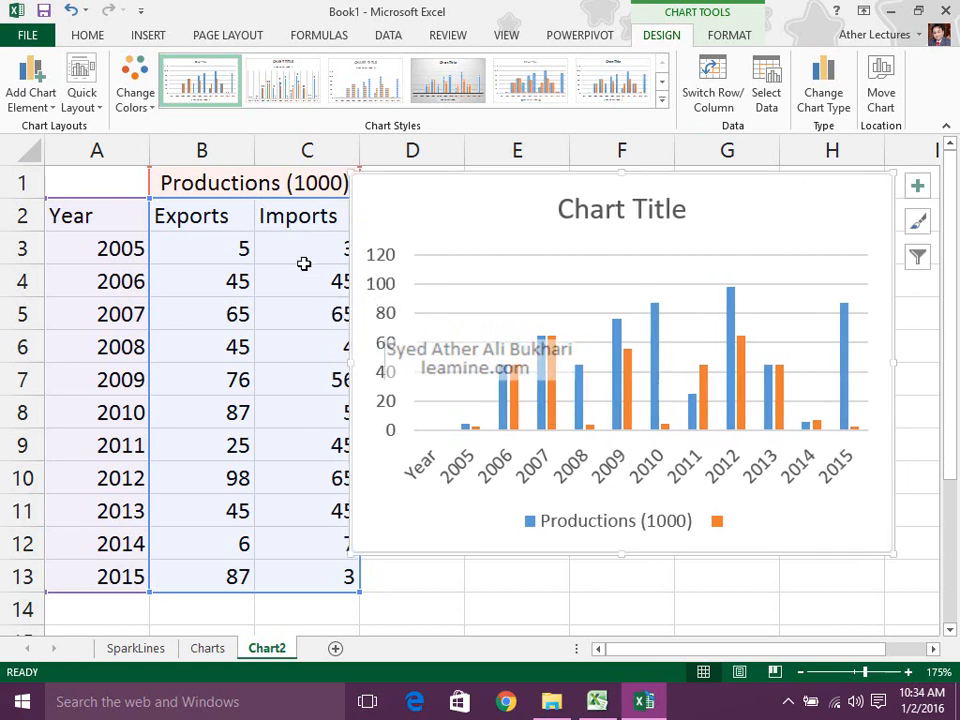
Step: AutoFit column A to its contents and move the chart clear of the Imports column, starting within column D
double_click(150, 150)
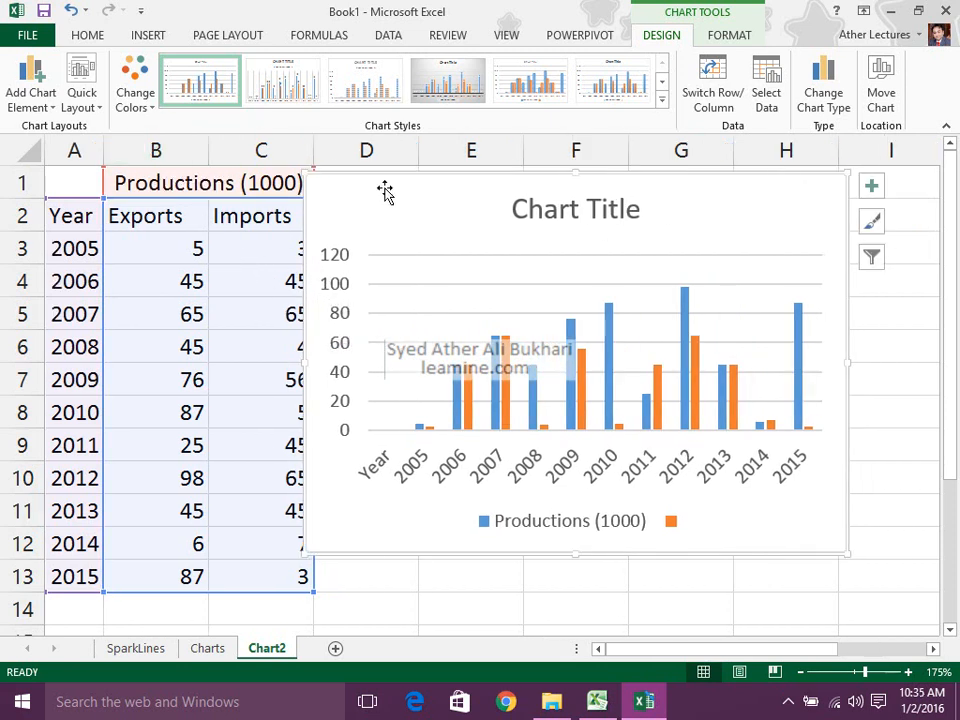
left_click_drag(648, 222, 677, 214)
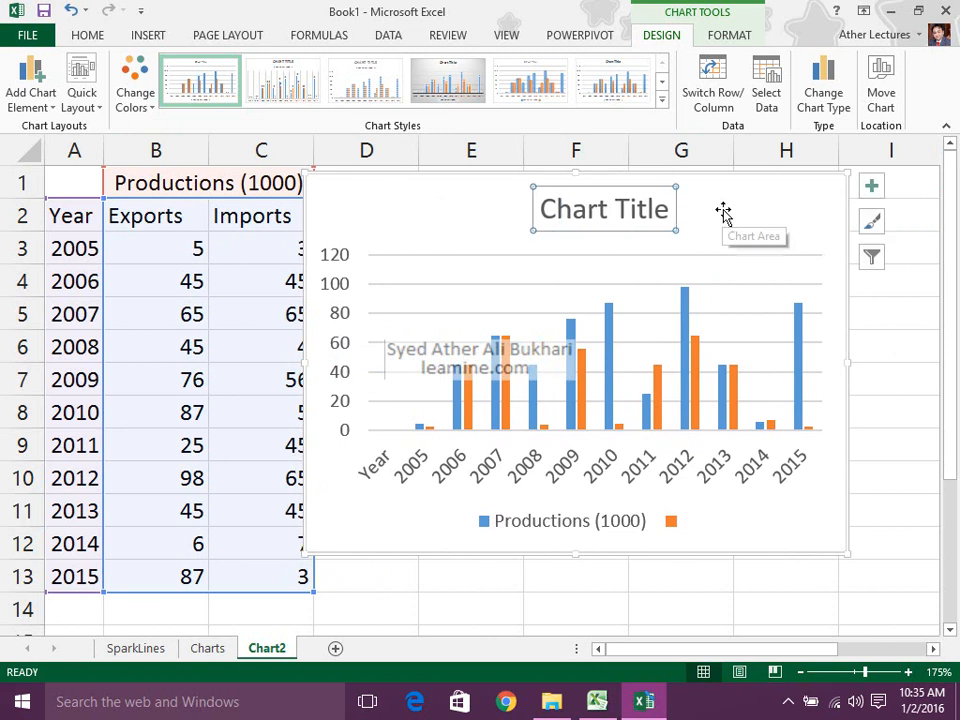
left_click_drag(724, 198, 767, 208)
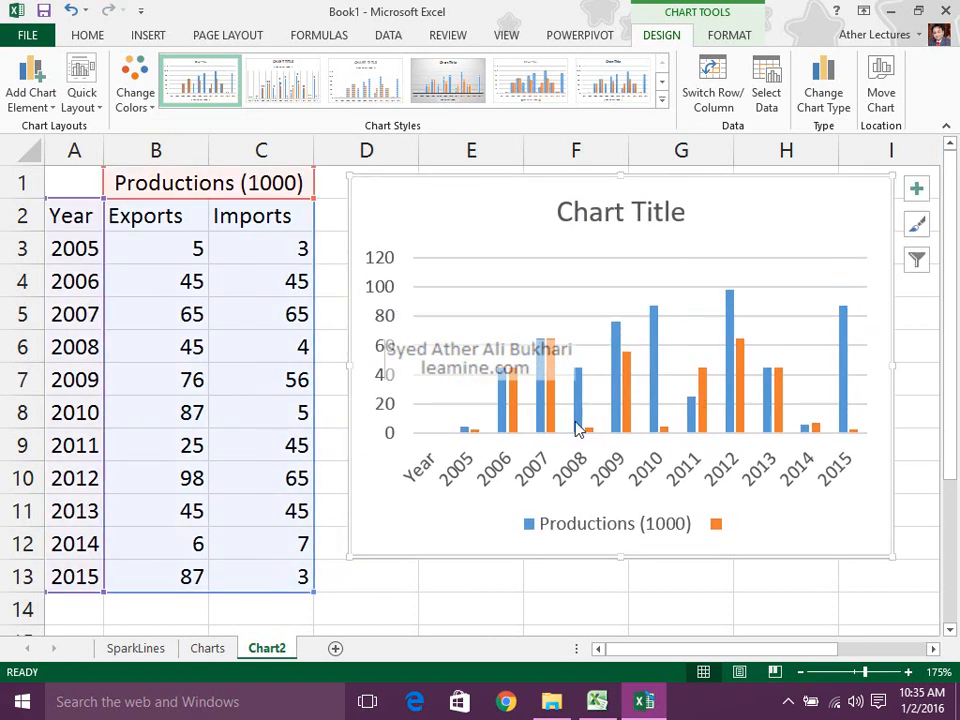
left_click(424, 474)
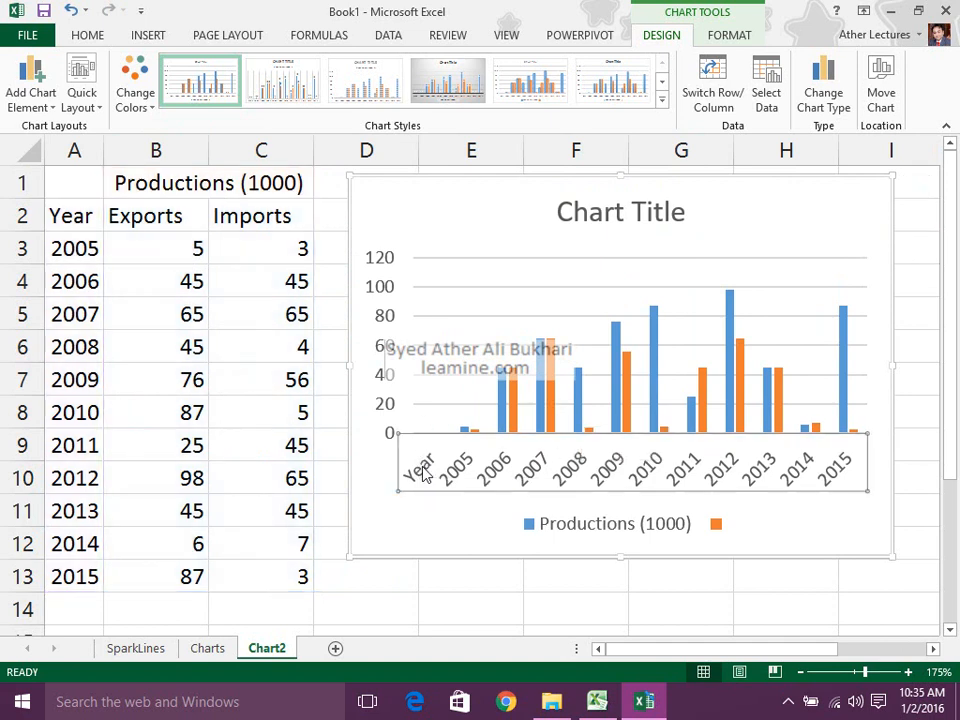
double_click(424, 474)
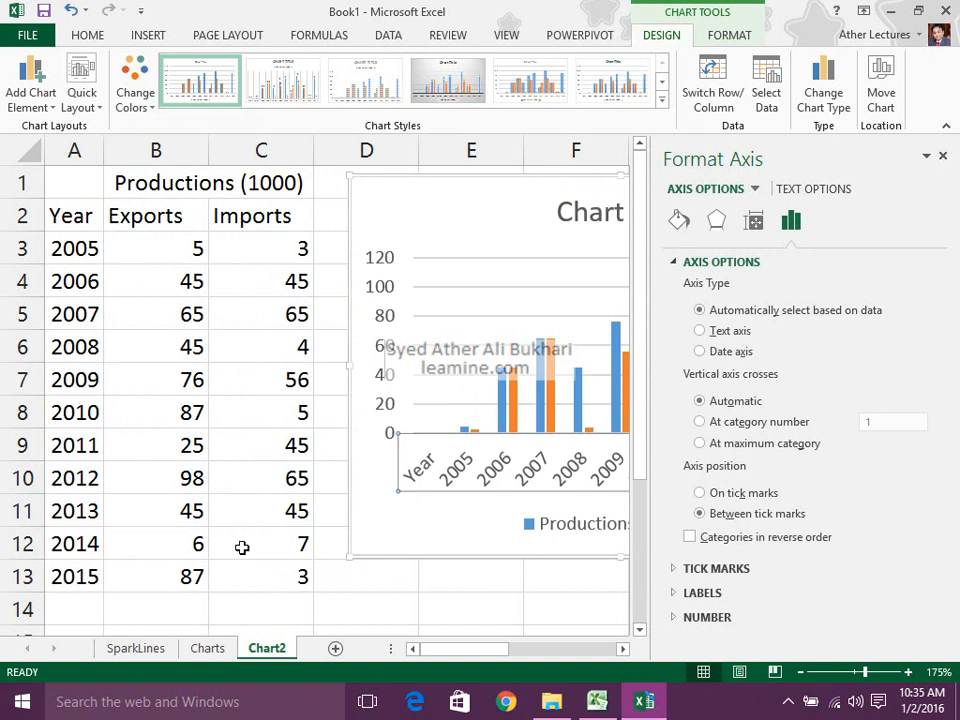
left_click(940, 156)
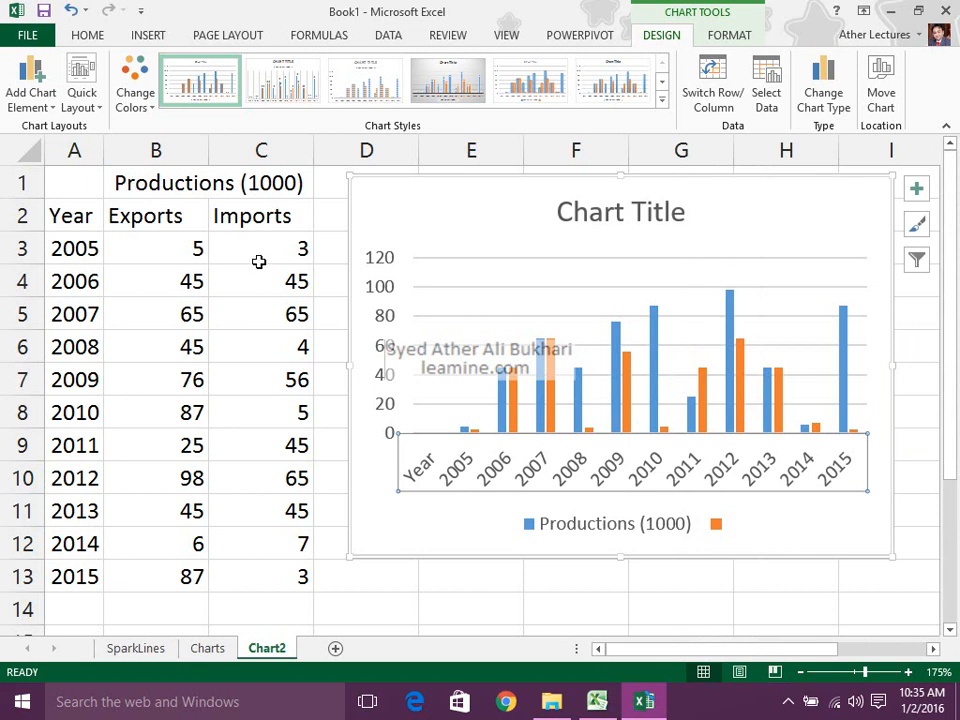
Step: Replace the chart's data range with Chart2!$B$2:$C$13 so that only the Exports and Imports columns are plotted
left_click(415, 203)
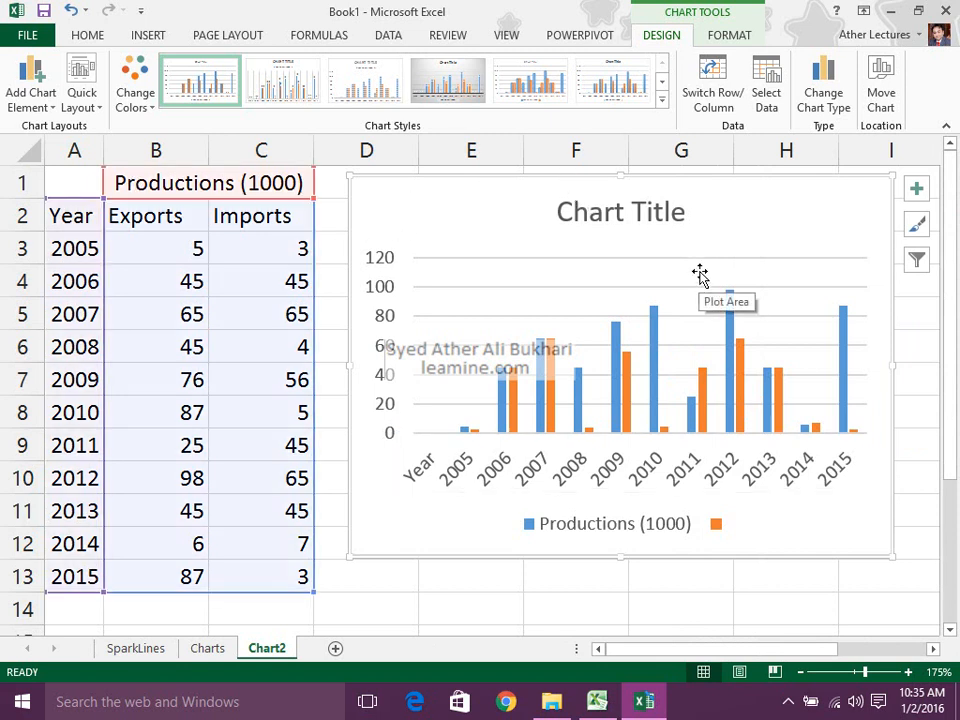
left_click(766, 97)
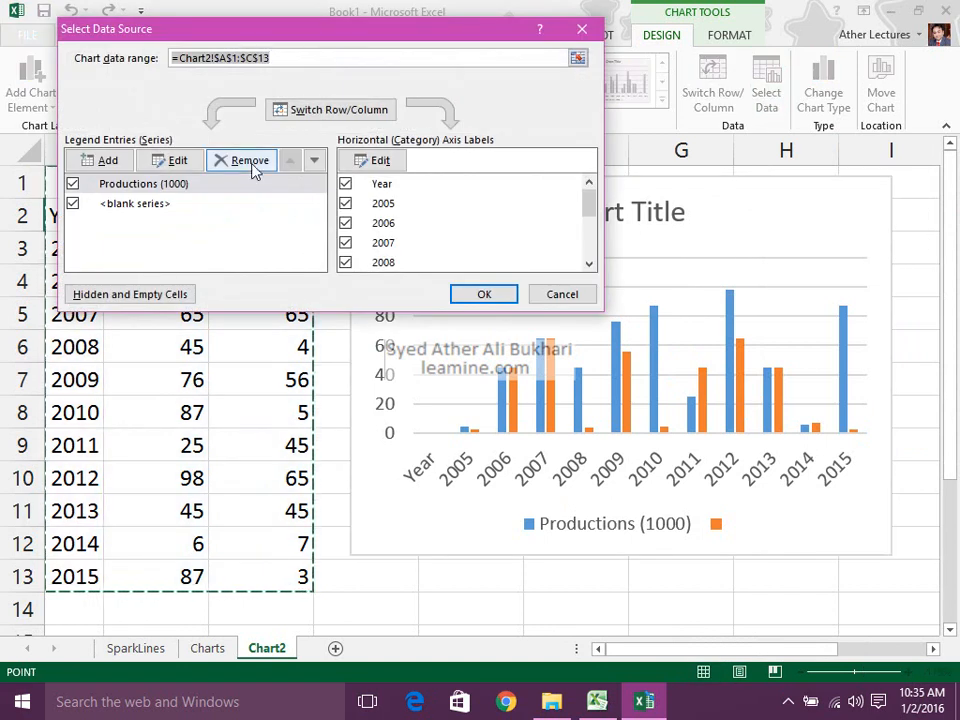
left_click_drag(262, 32, 554, 38)
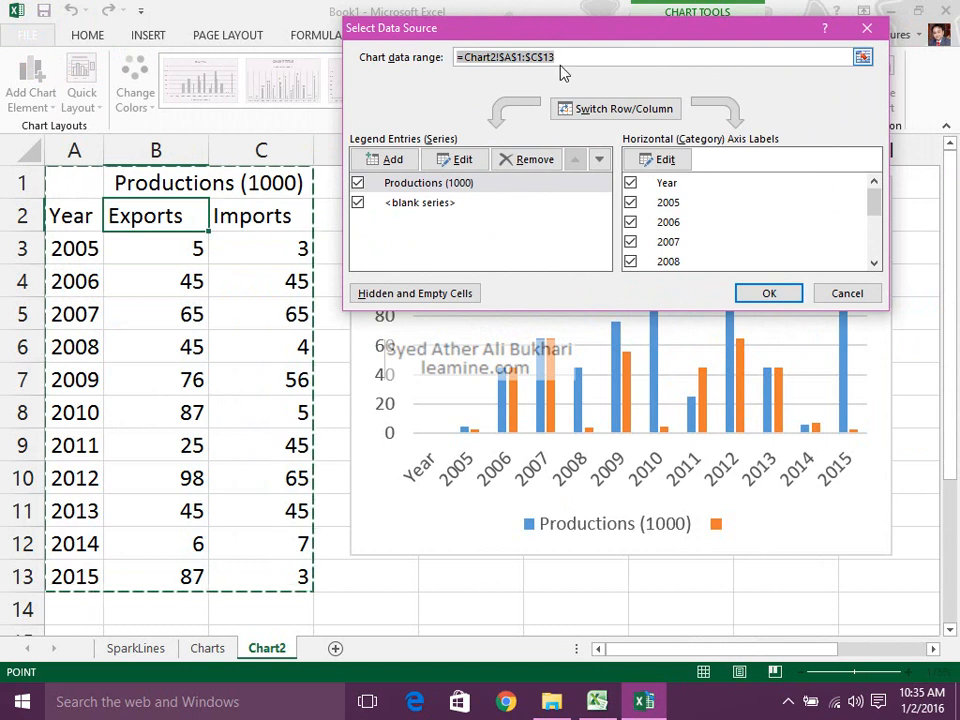
key("BackSpace")
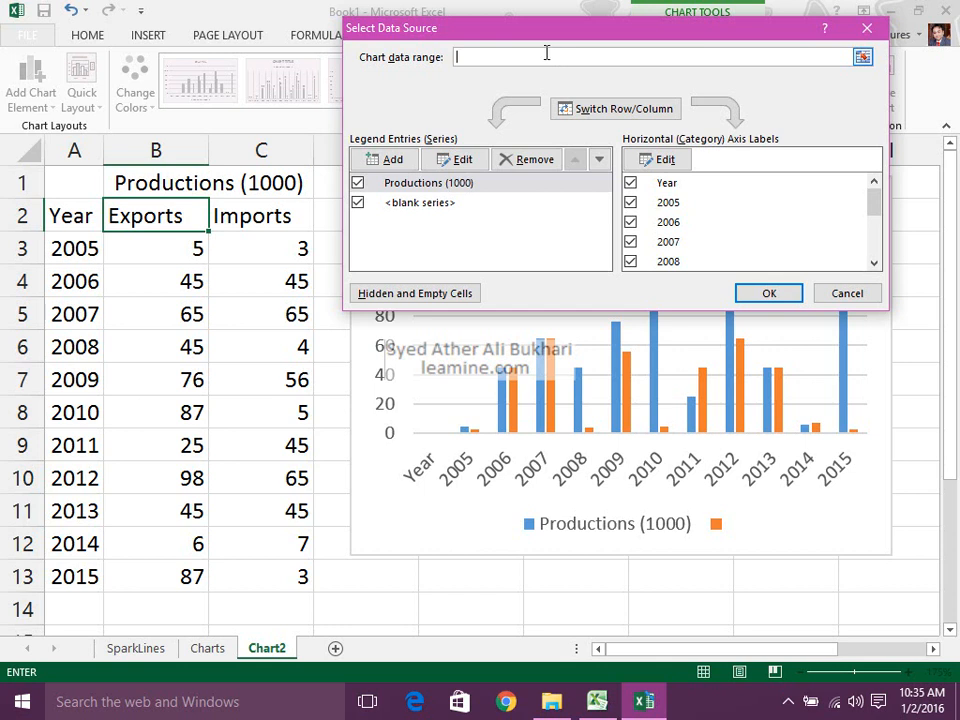
left_click(190, 222)
left_click_drag(190, 222, 233, 574)
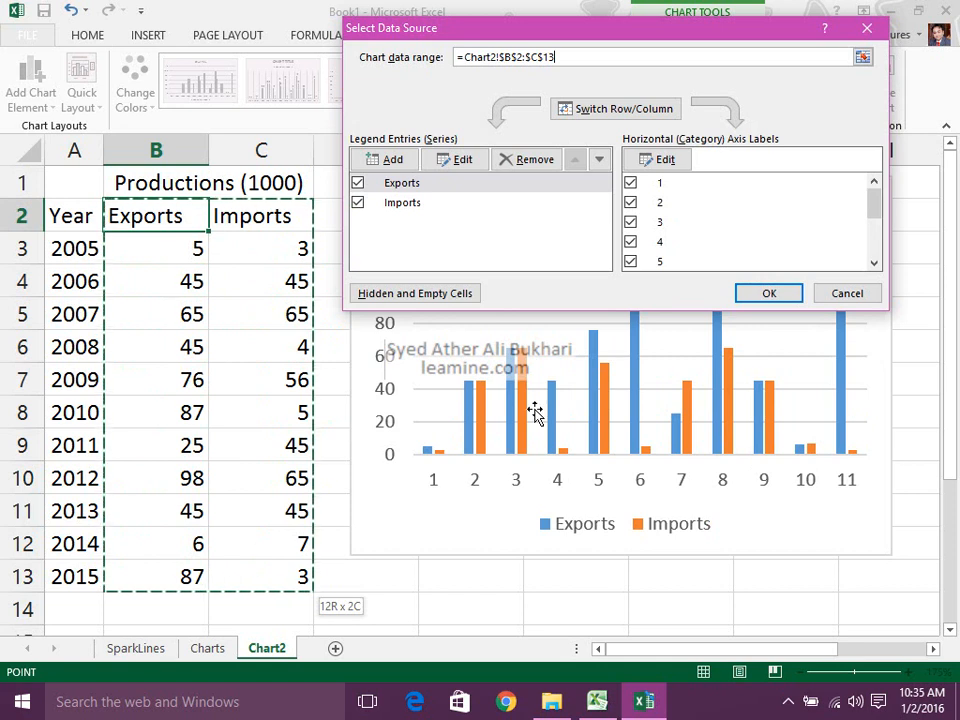
Step: Set the horizontal axis label range to the years in Chart2!$A$3:$A$13
left_click(660, 159)
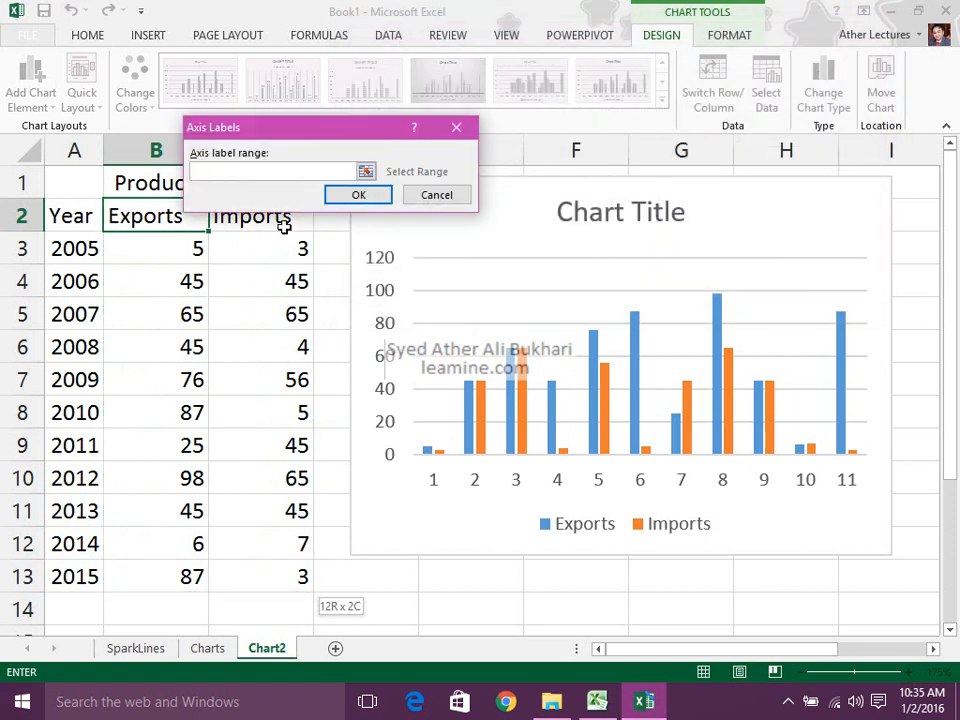
left_click_drag(48, 248, 46, 576)
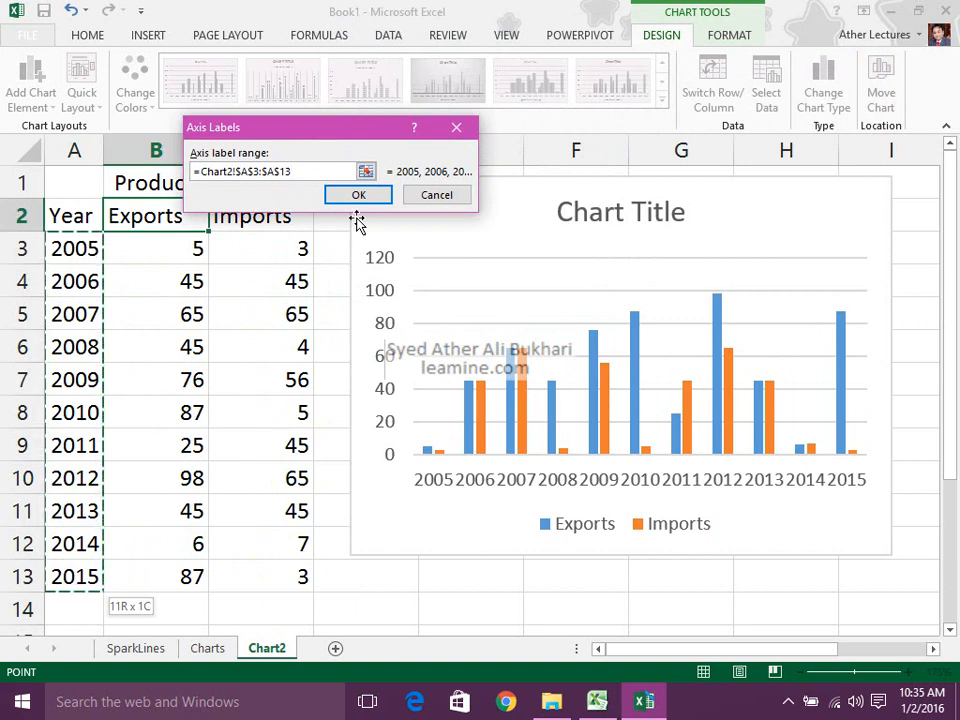
left_click(358, 196)
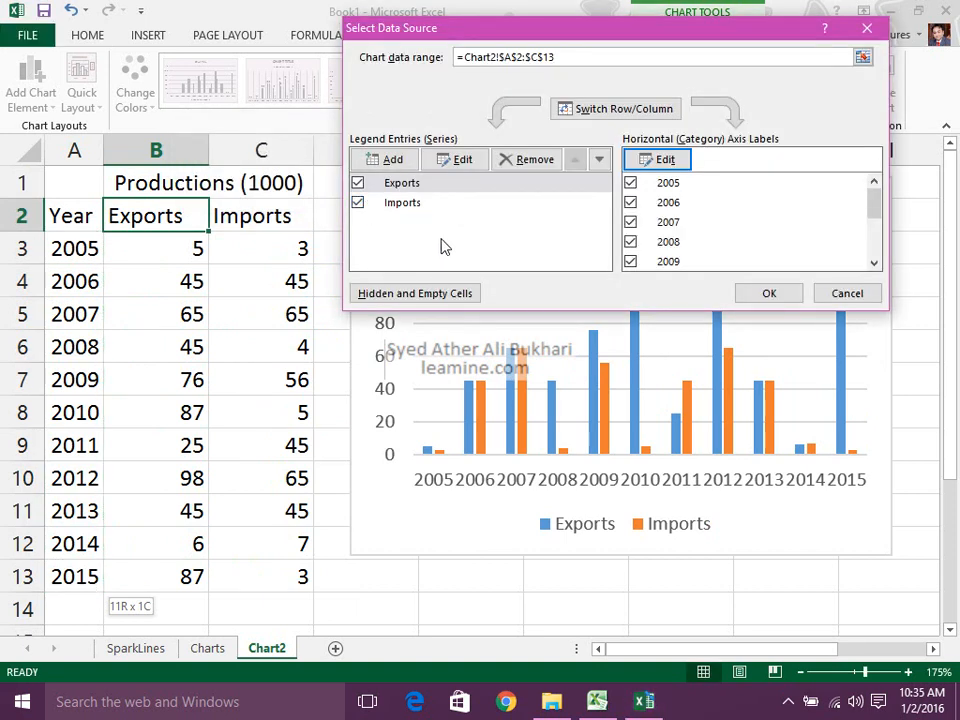
Step: Examine the chart's two series and the name and value ranges behind the Exports series without changing them
left_click(426, 204)
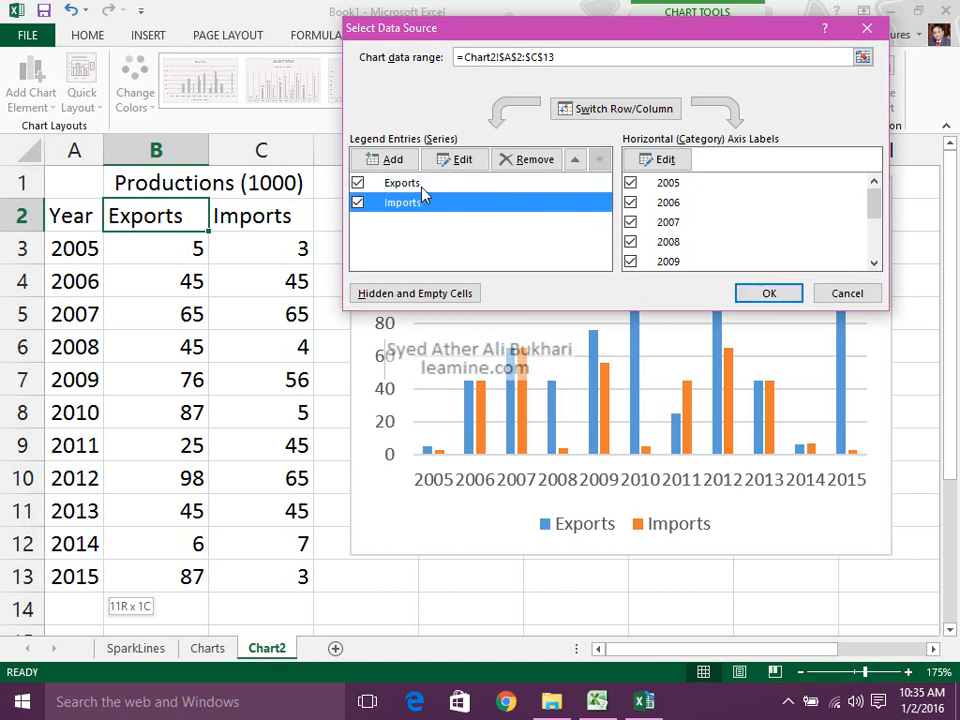
left_click(422, 190)
left_click(422, 202)
left_click(394, 184)
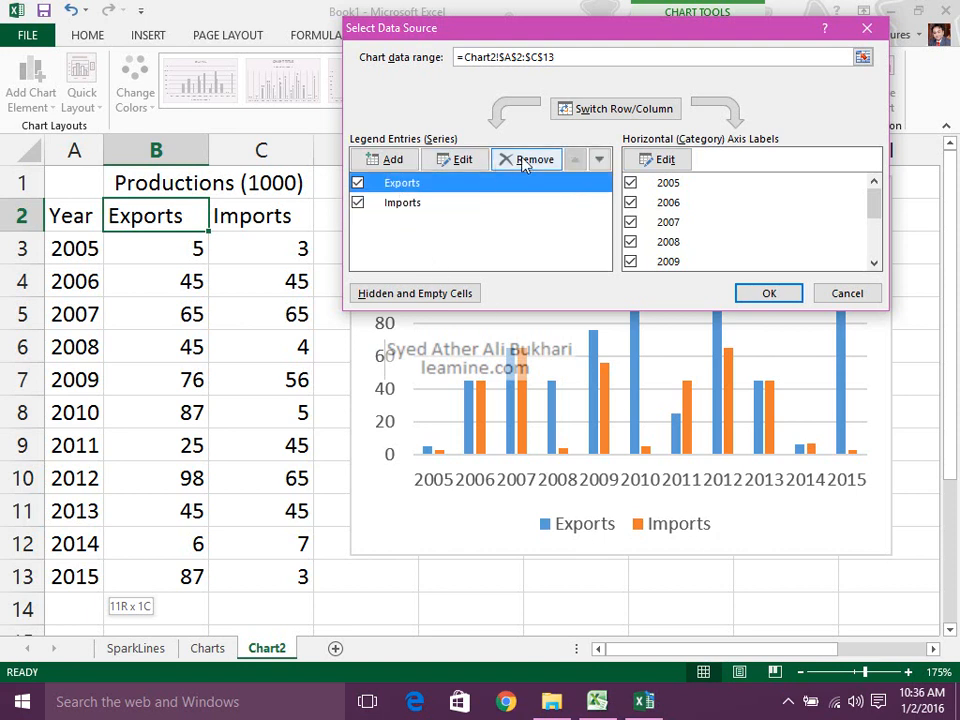
left_click(463, 160)
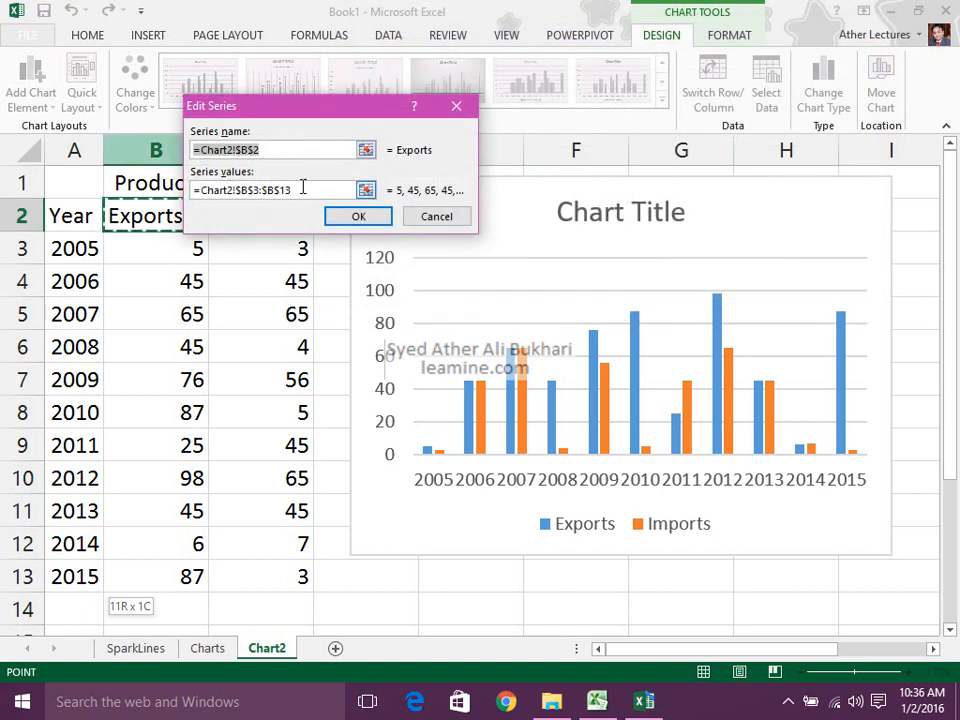
left_click(435, 217)
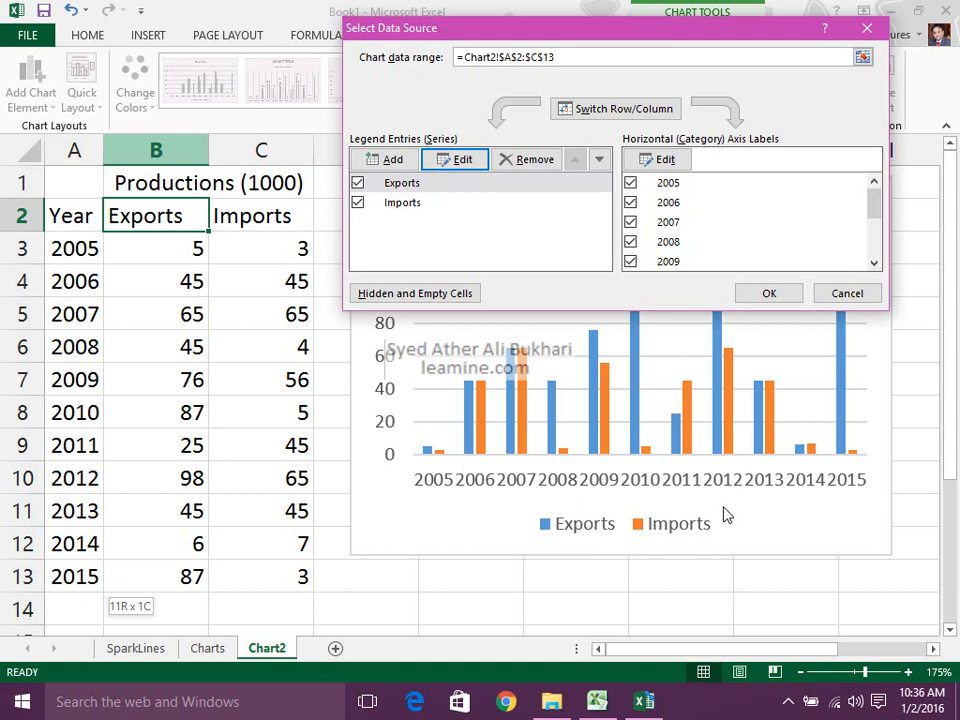
Step: Move the Exports series after Imports, return it to first place, and accept the chart's data source settings
left_click(600, 160)
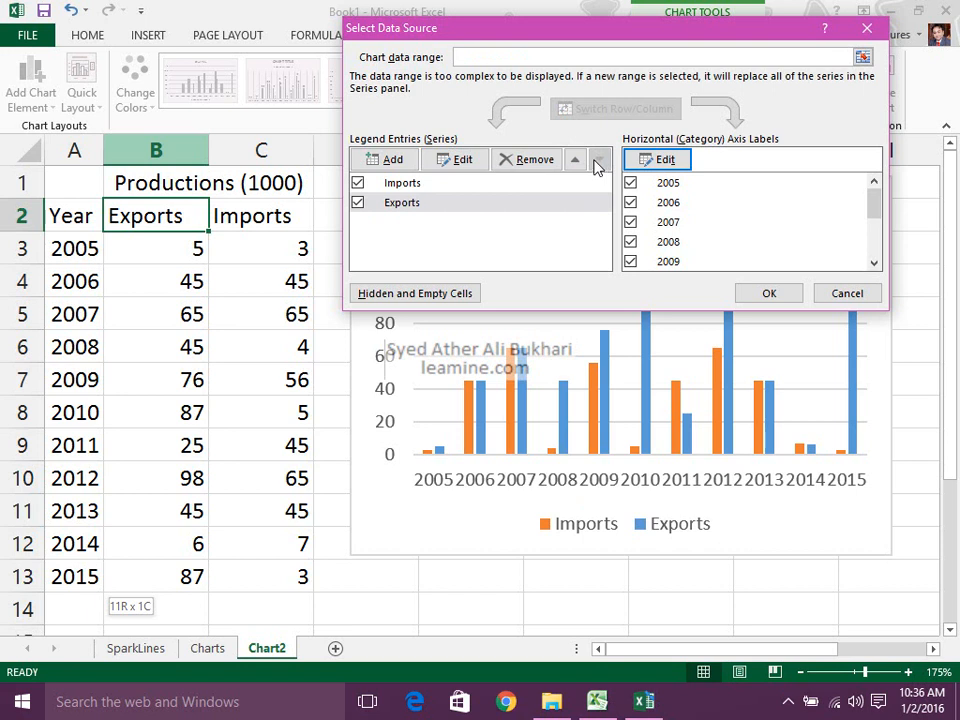
left_click(575, 159)
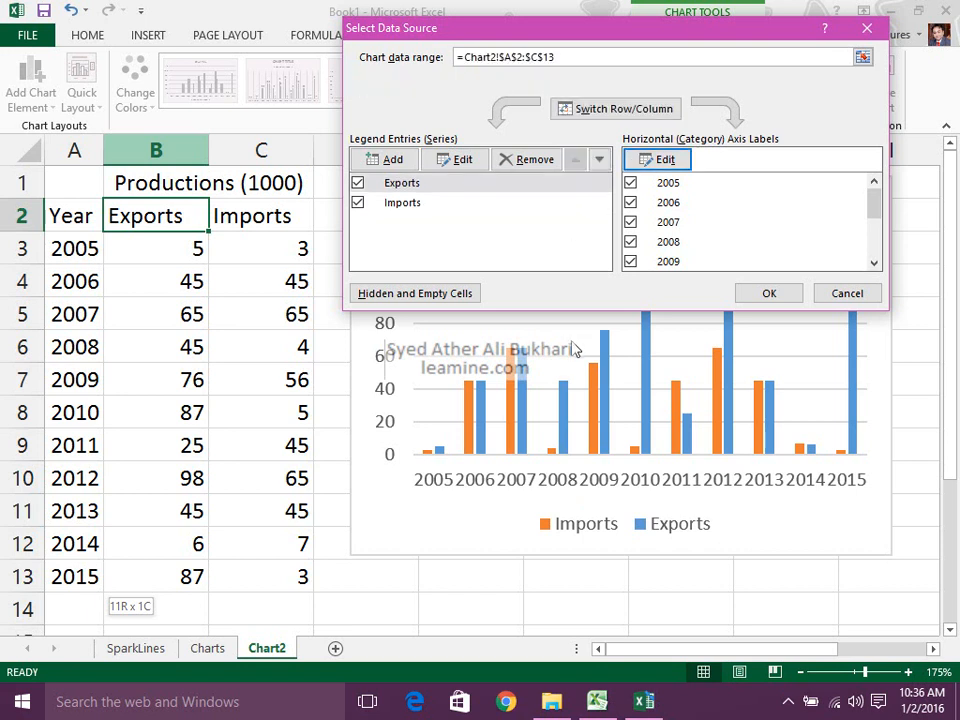
left_click(769, 293)
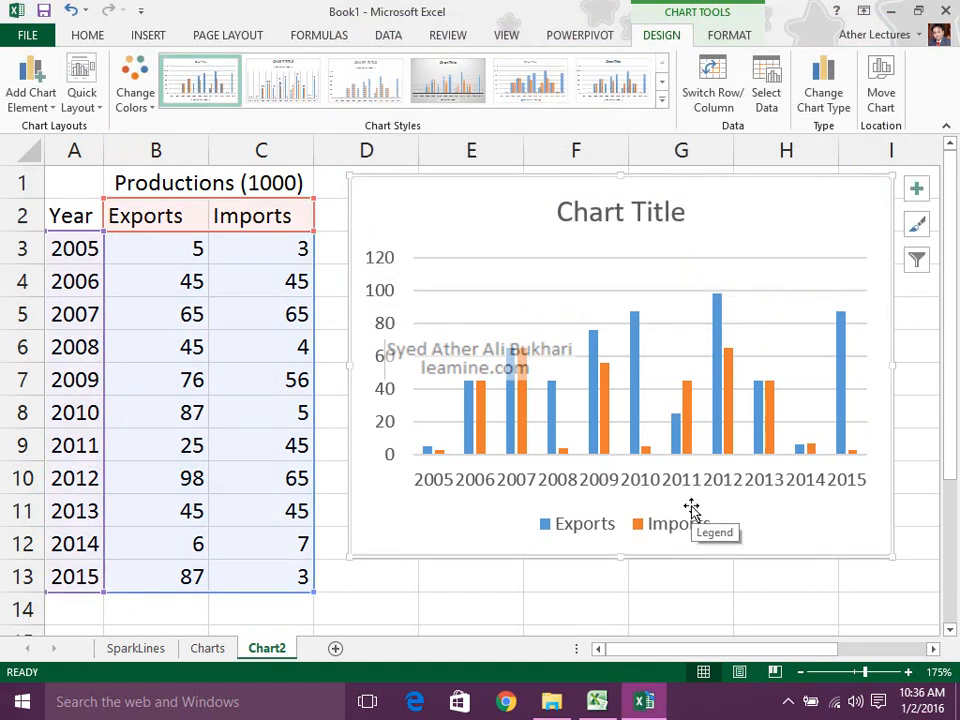
Step: Enlarge the chart to the lower end of row 13 and the start of column D, and apply the dark gradient chart style
left_click_drag(620, 556, 619, 594)
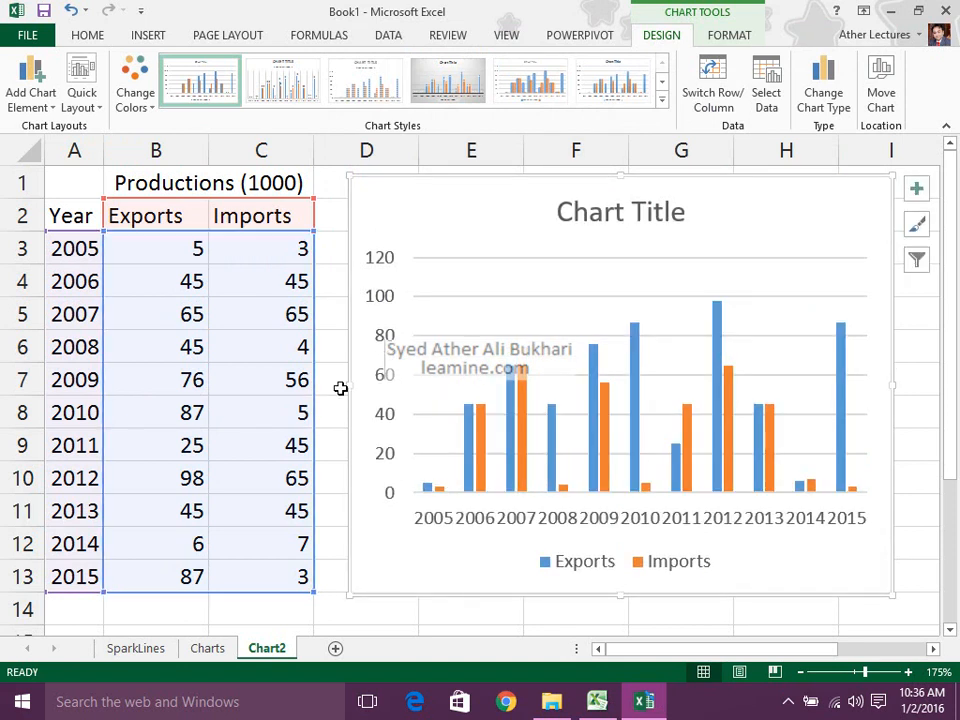
left_click_drag(349, 386, 322, 383)
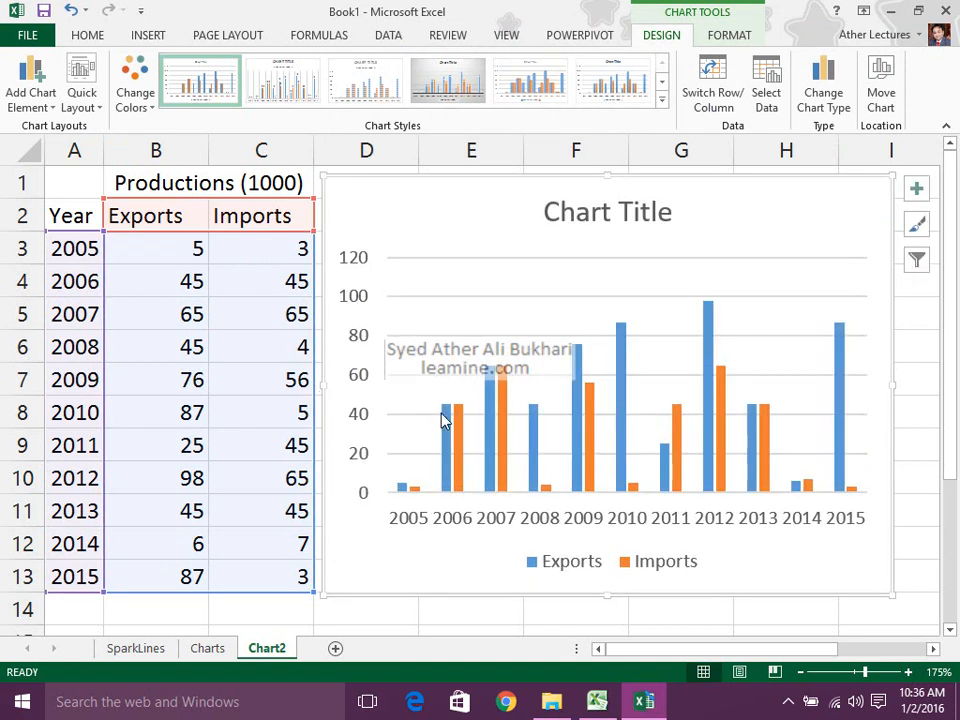
left_click(661, 99)
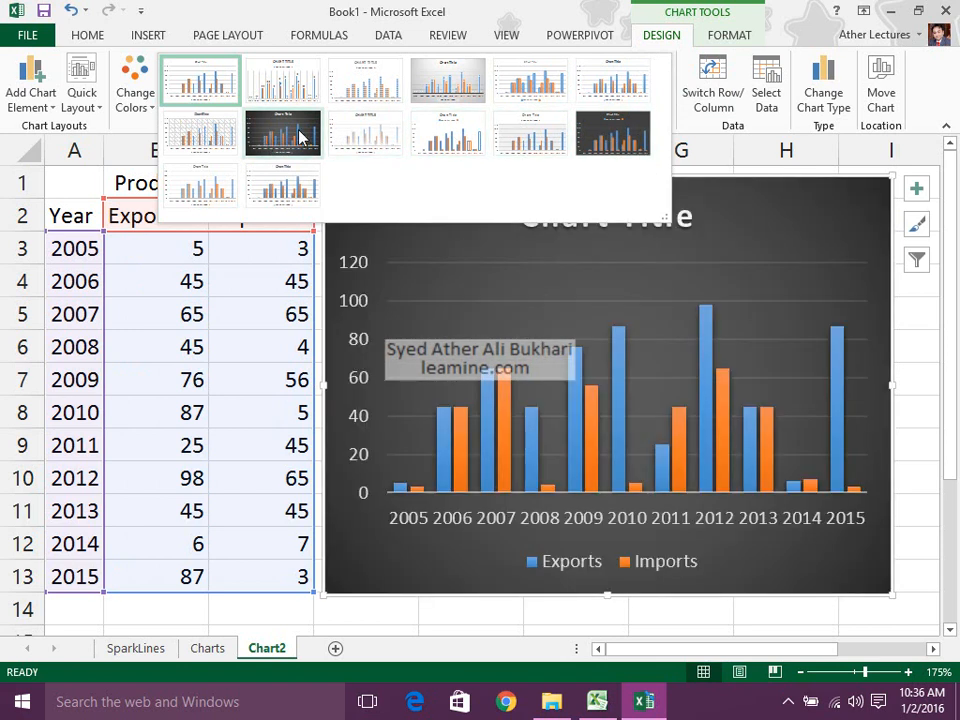
left_click(298, 136)
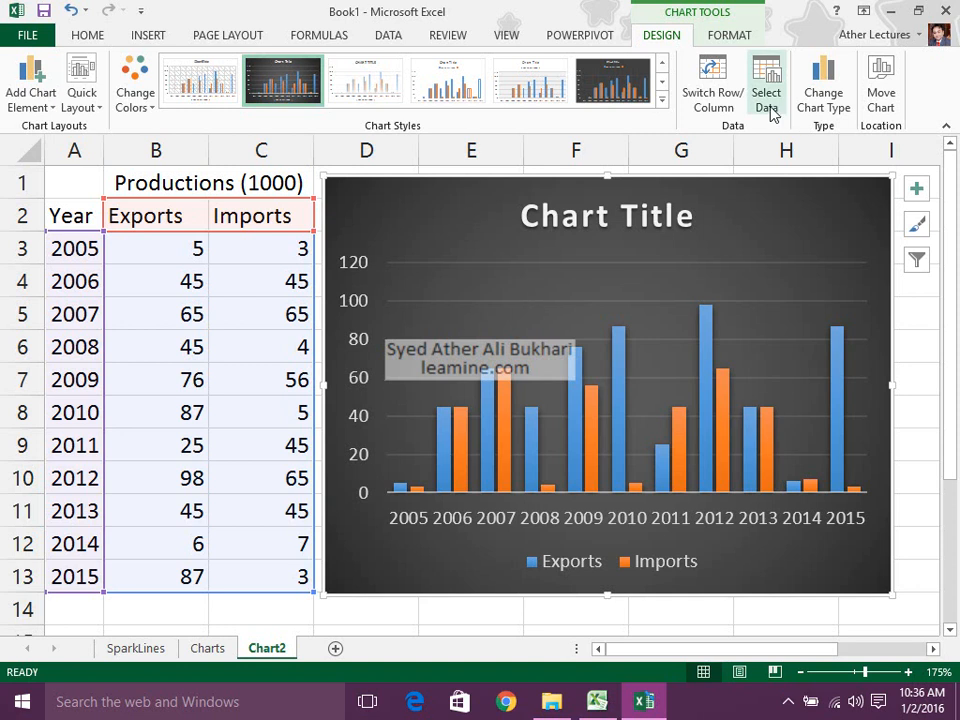
Step: Try swapping the chart's rows and columns repeatedly, and undo the swaps to restore the yearly categories
left_click(733, 97)
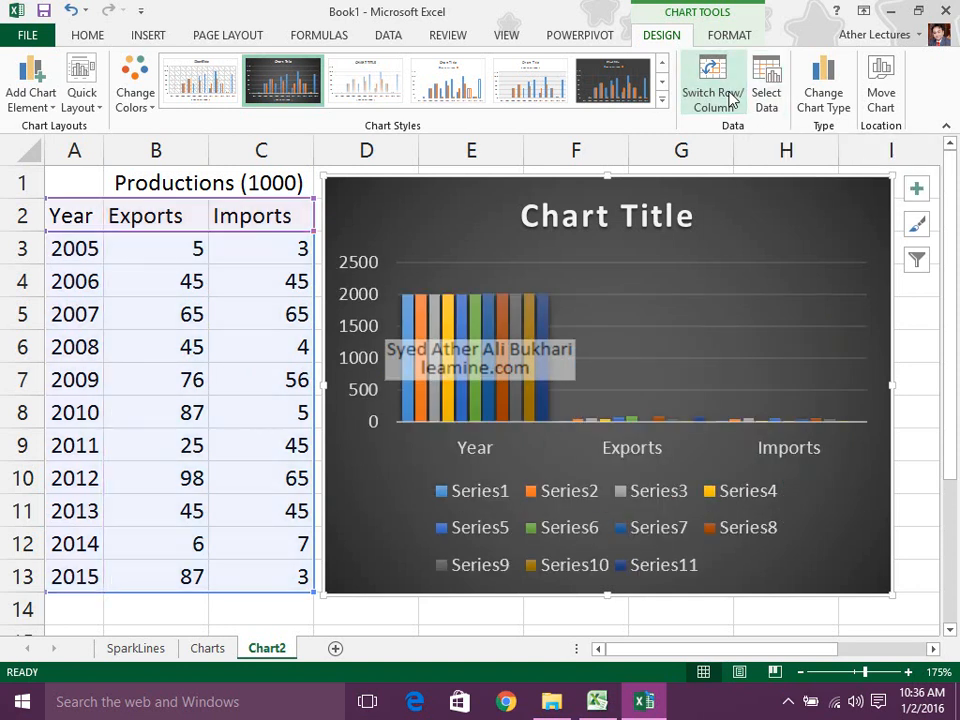
left_click(733, 97)
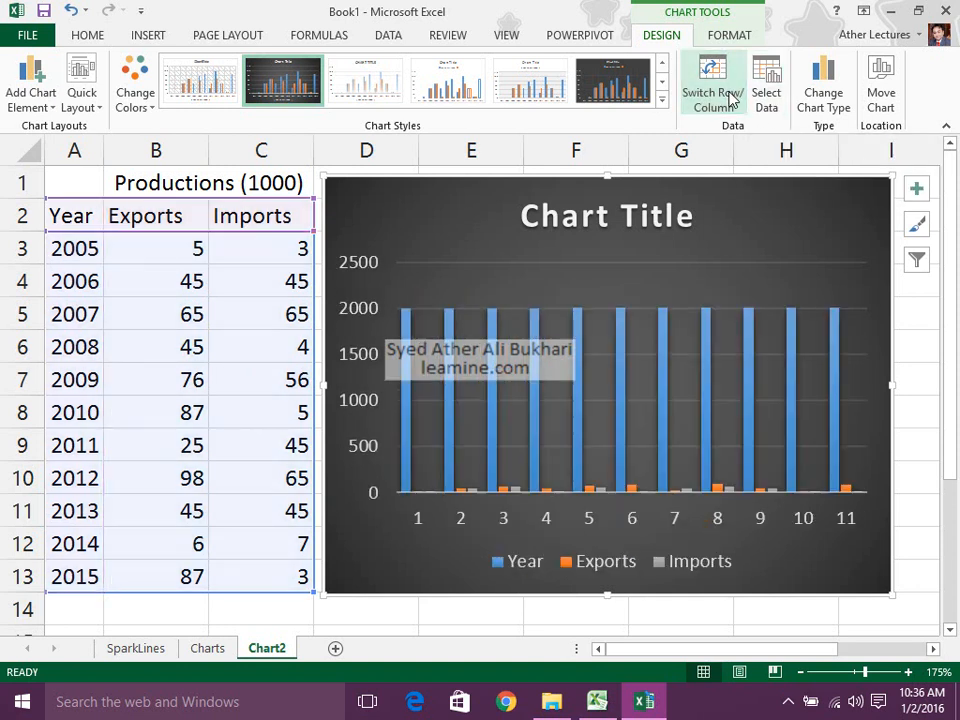
left_click(733, 97)
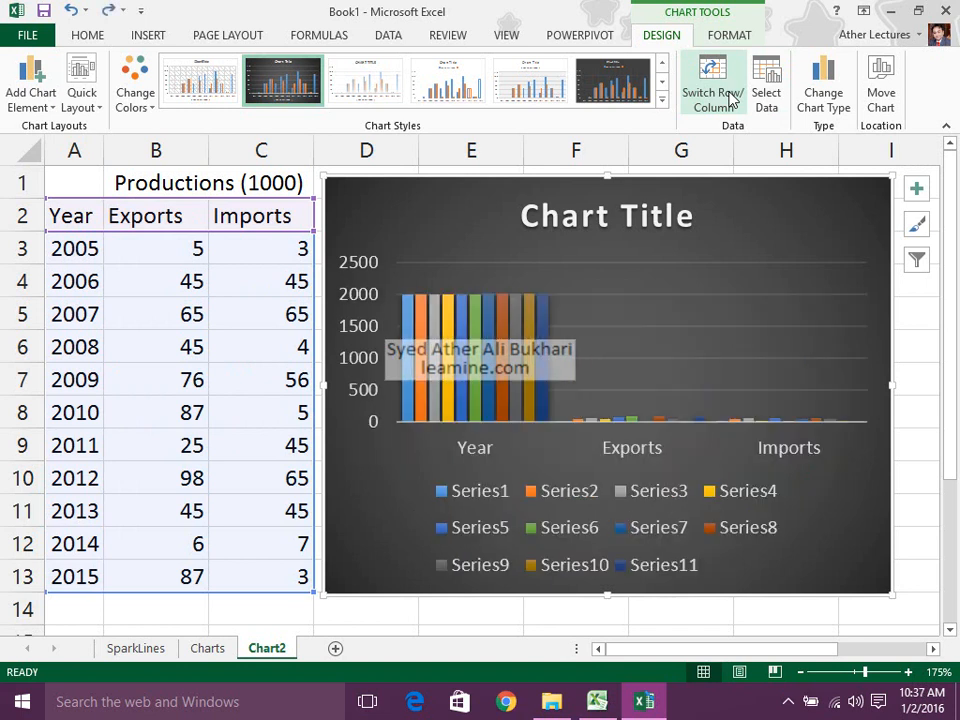
left_click(731, 104)
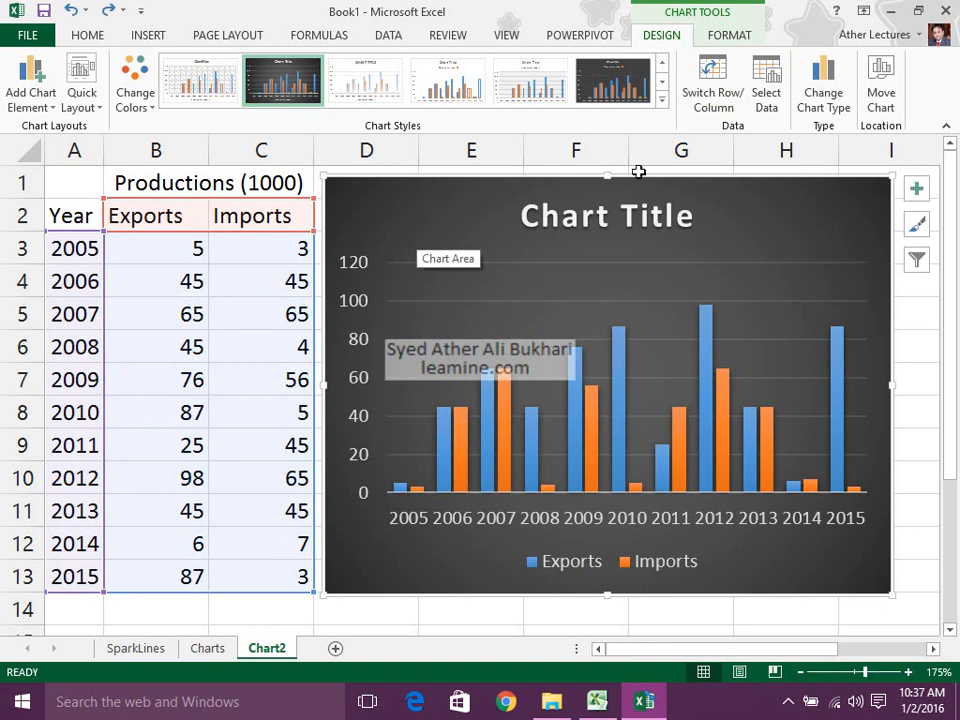
Step: Change the chart type to Stacked Column, using the variant with years as categories
left_click(823, 95)
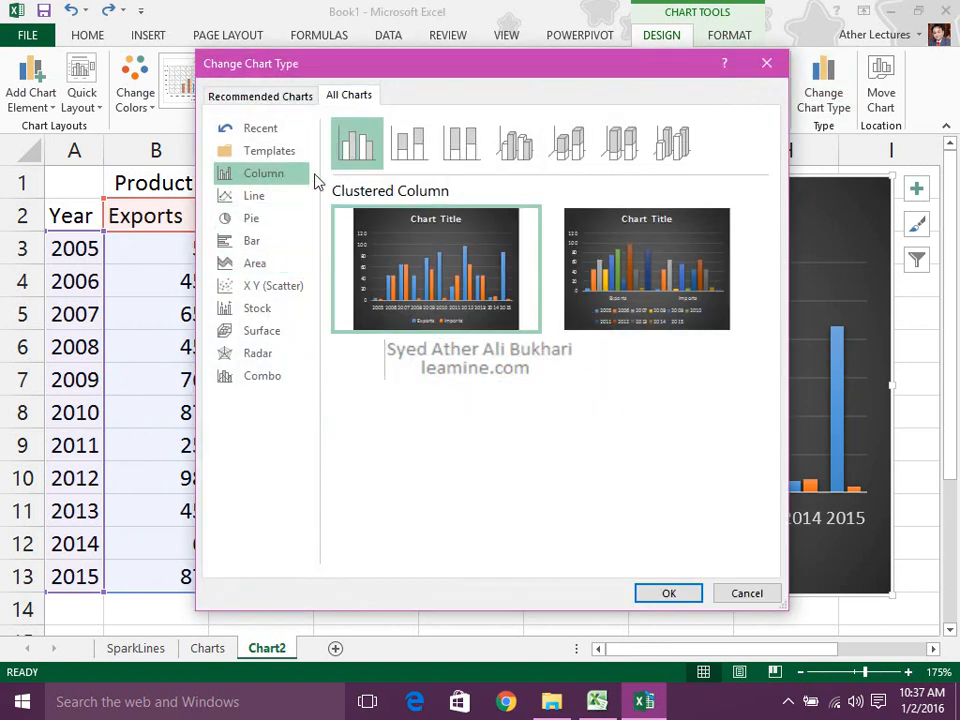
left_click(420, 146)
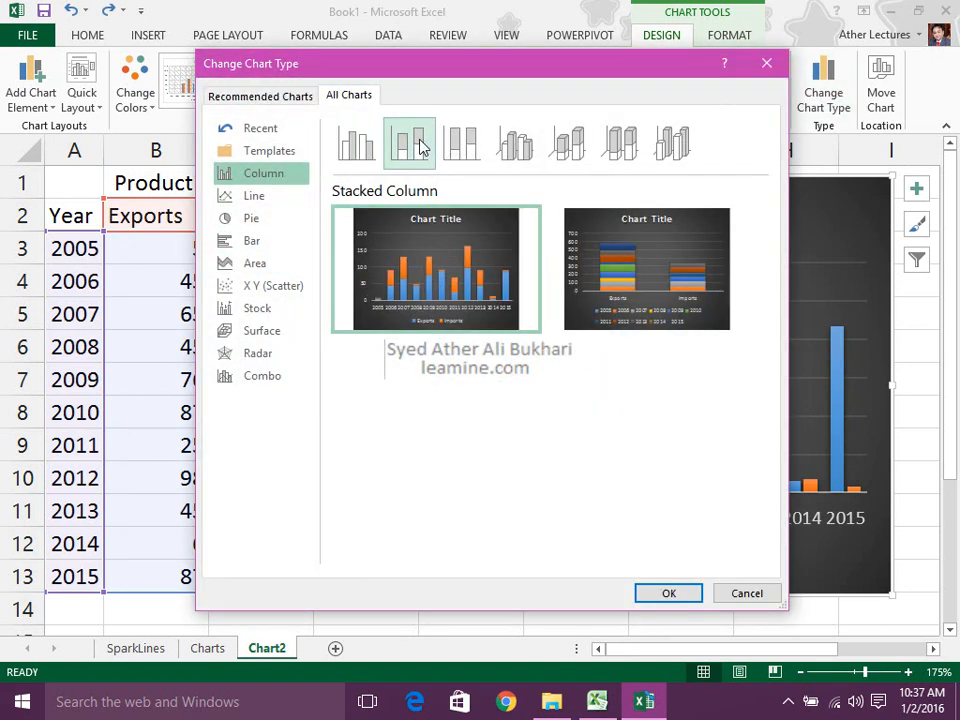
left_click(652, 597)
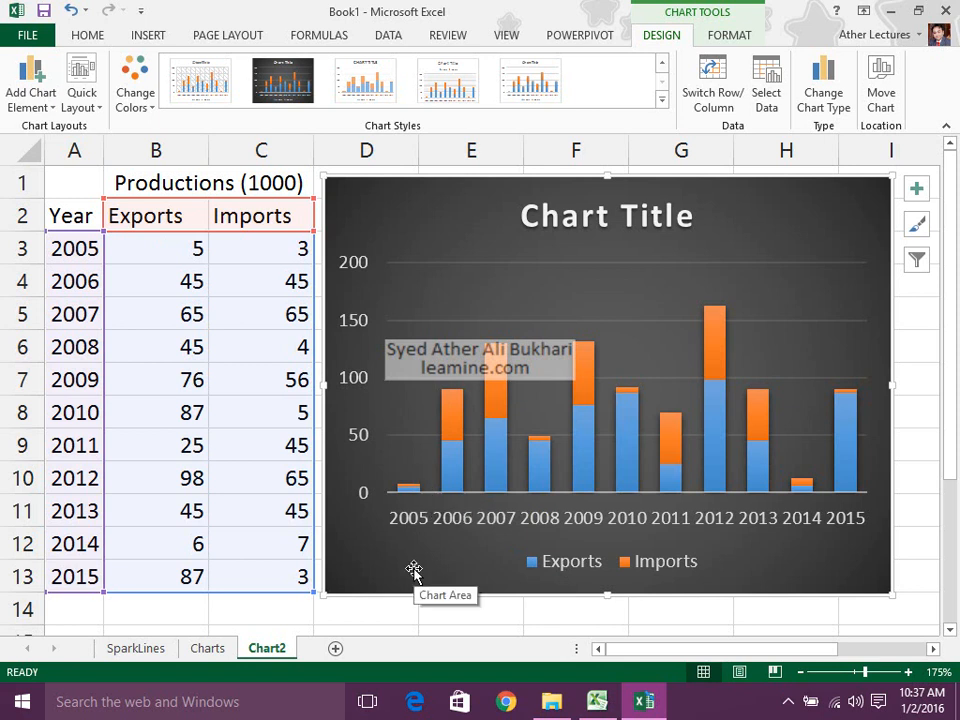
Step: Set both the Exports and Imports values for 2005 to 50 in cells B3 and C3
left_click(183, 254)
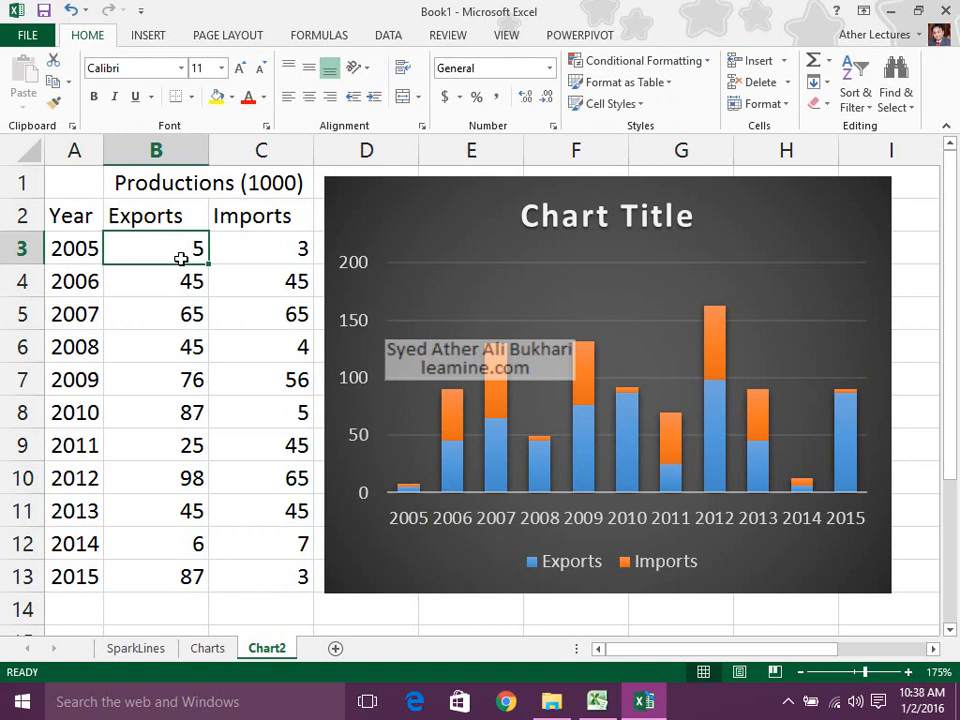
type("50")
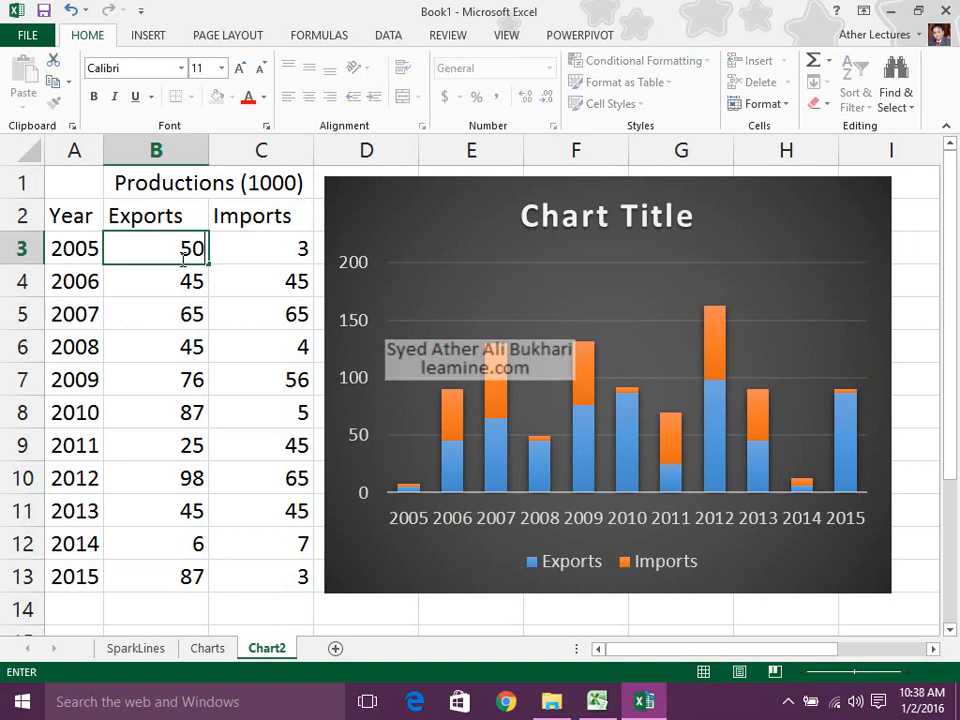
key("Tab")
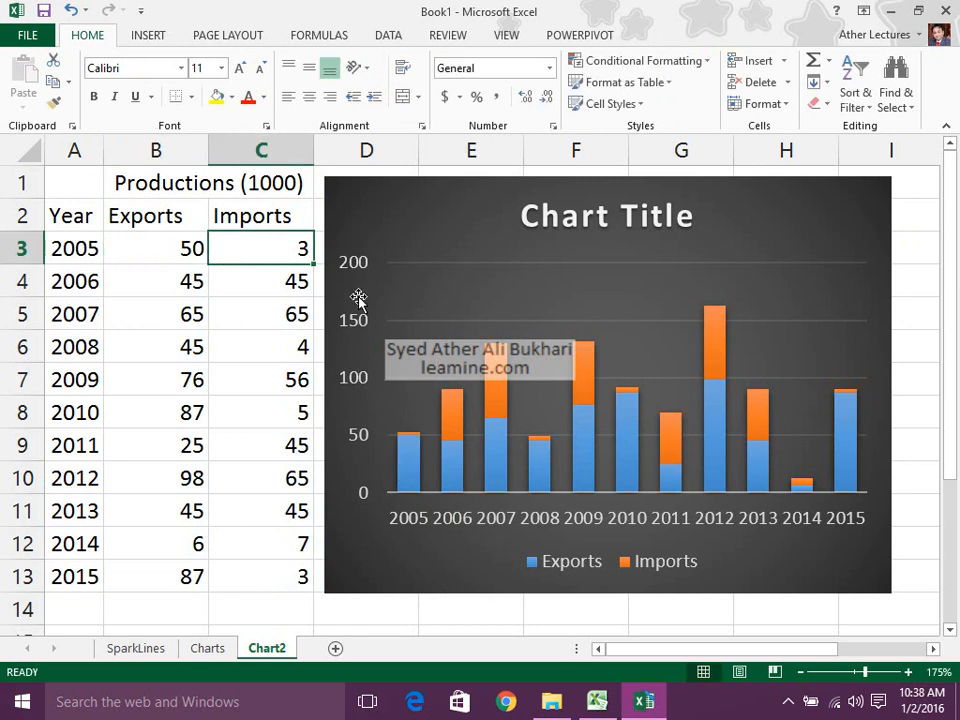
mouse_move(399, 443)
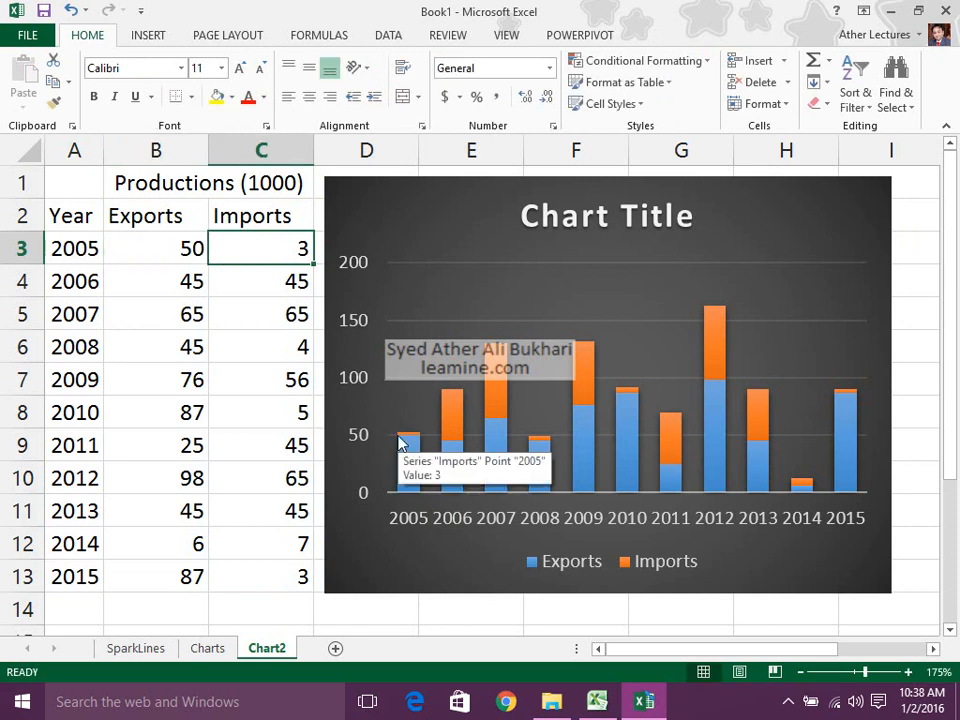
type("50")
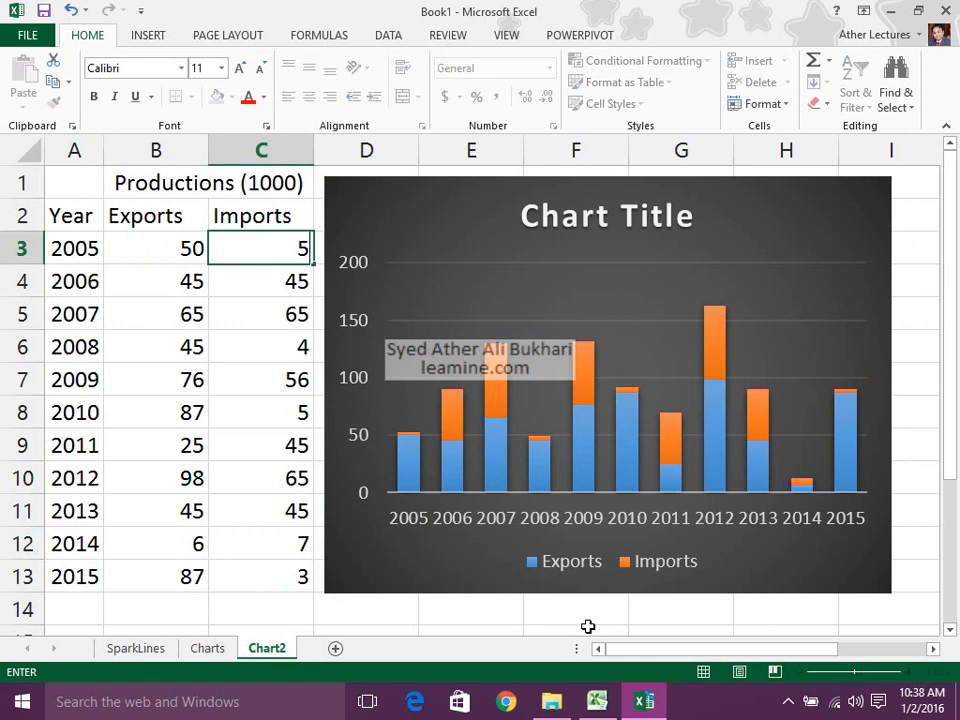
key("Return")
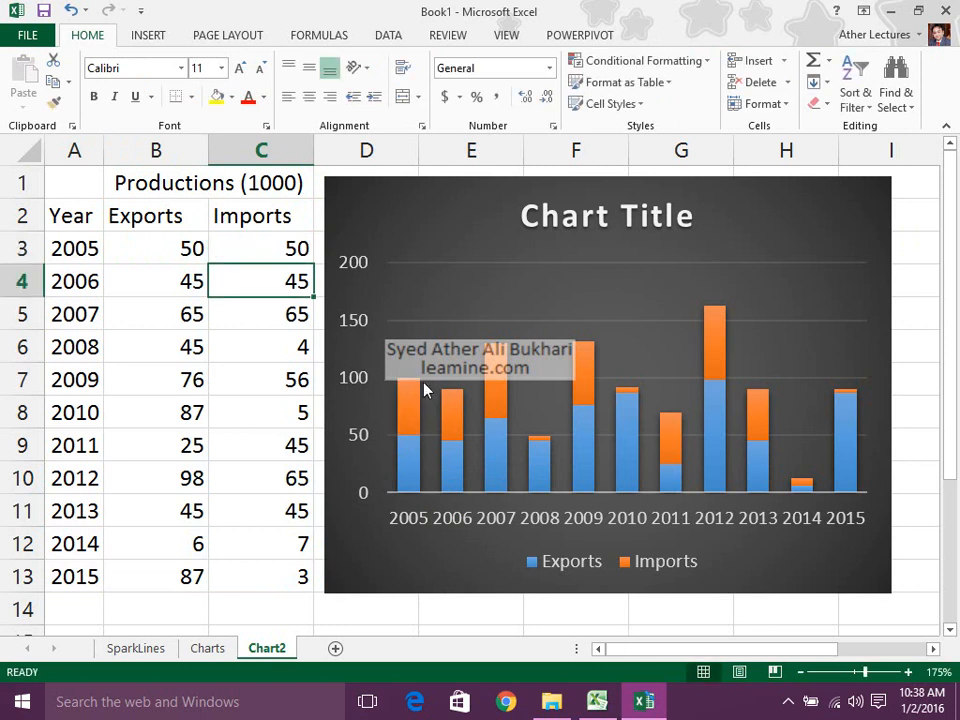
left_click(789, 701)
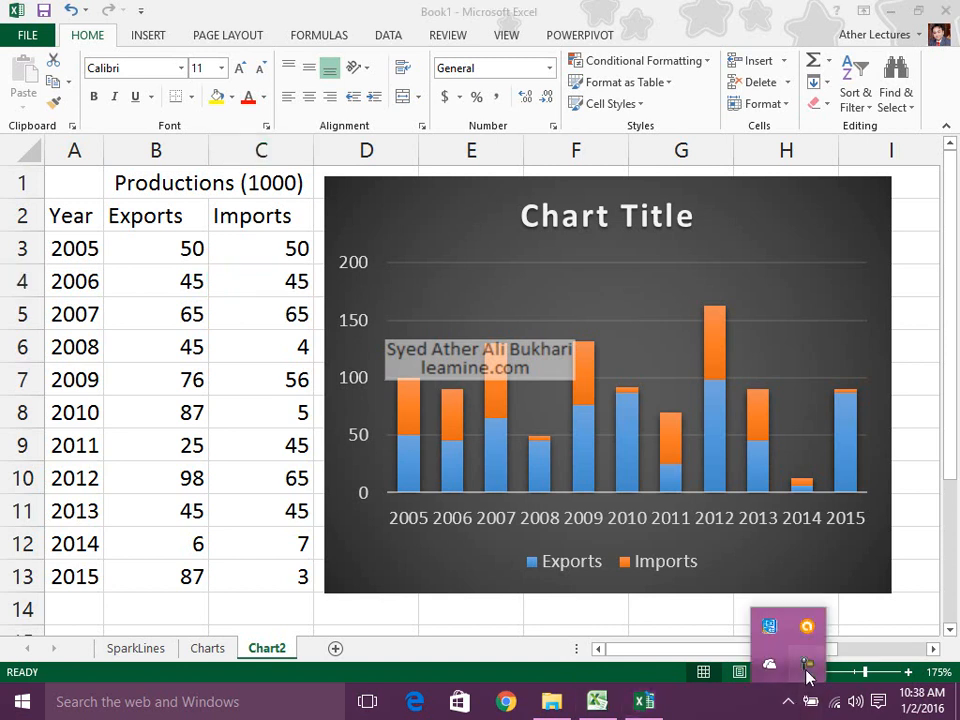
left_click(807, 663)
left_click(865, 610)
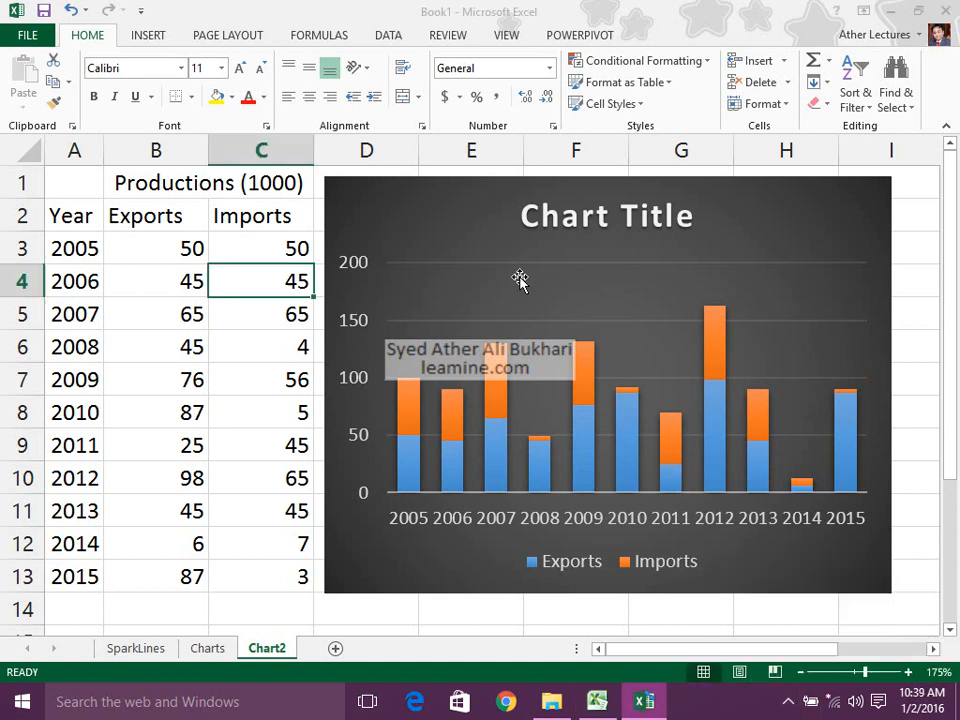
Step: Replace the chart's title text with "Production Graph"
left_click(542, 214)
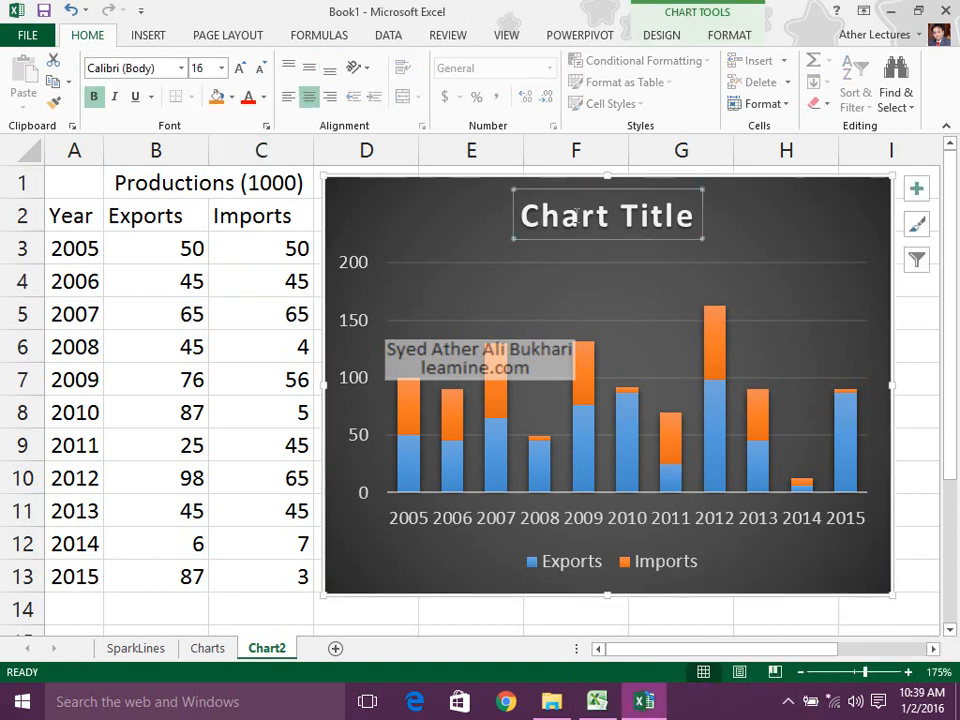
left_click(576, 214)
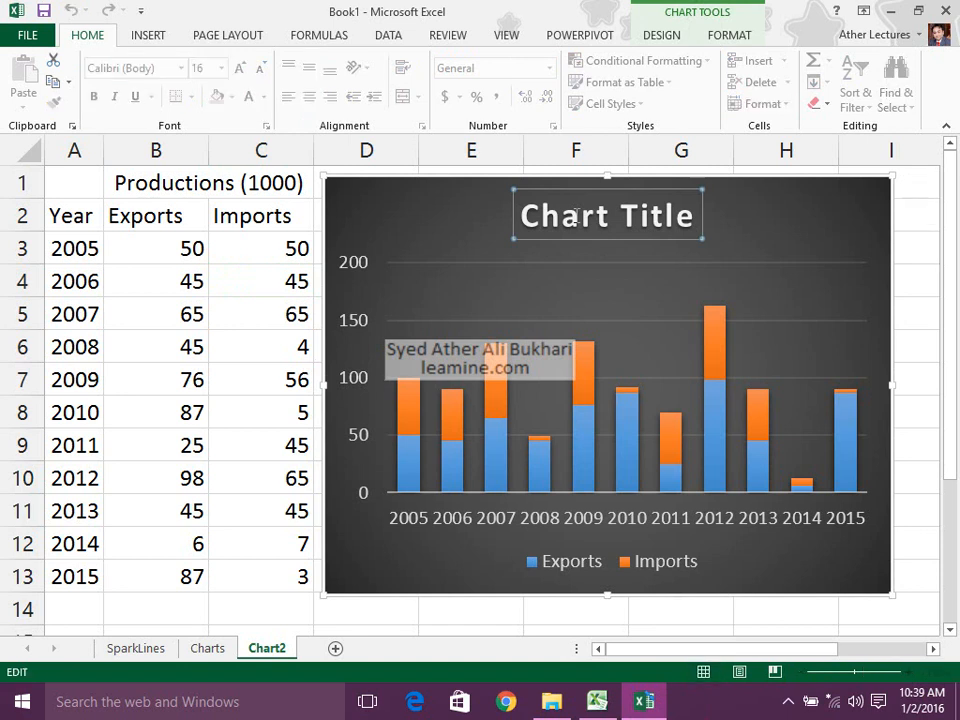
double_click(576, 215)
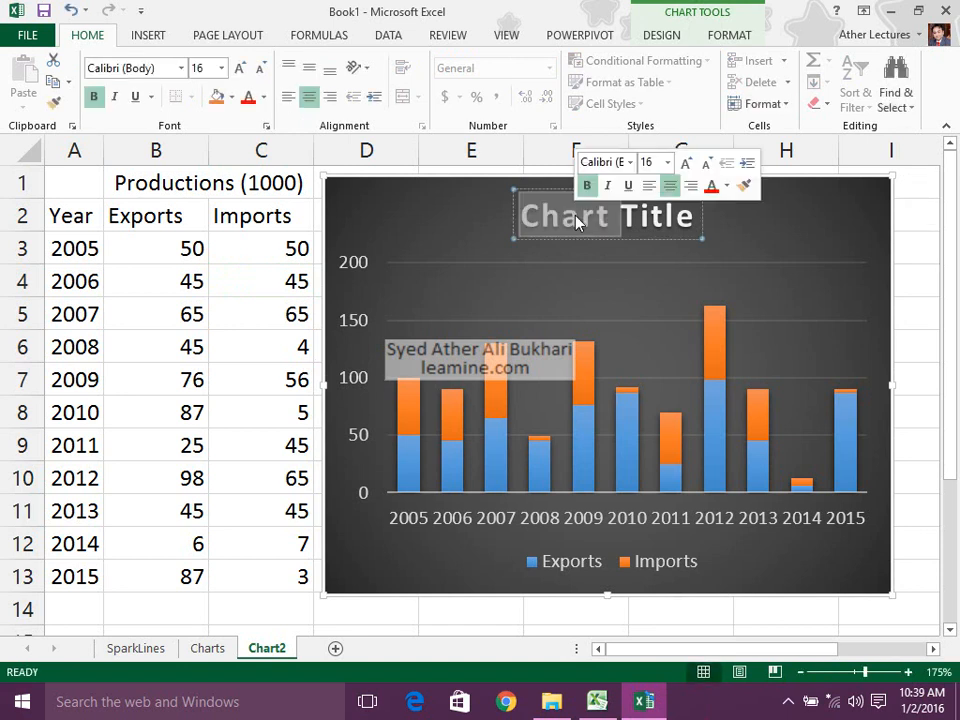
key("Delete")
key("Delete")
key("BackSpace")
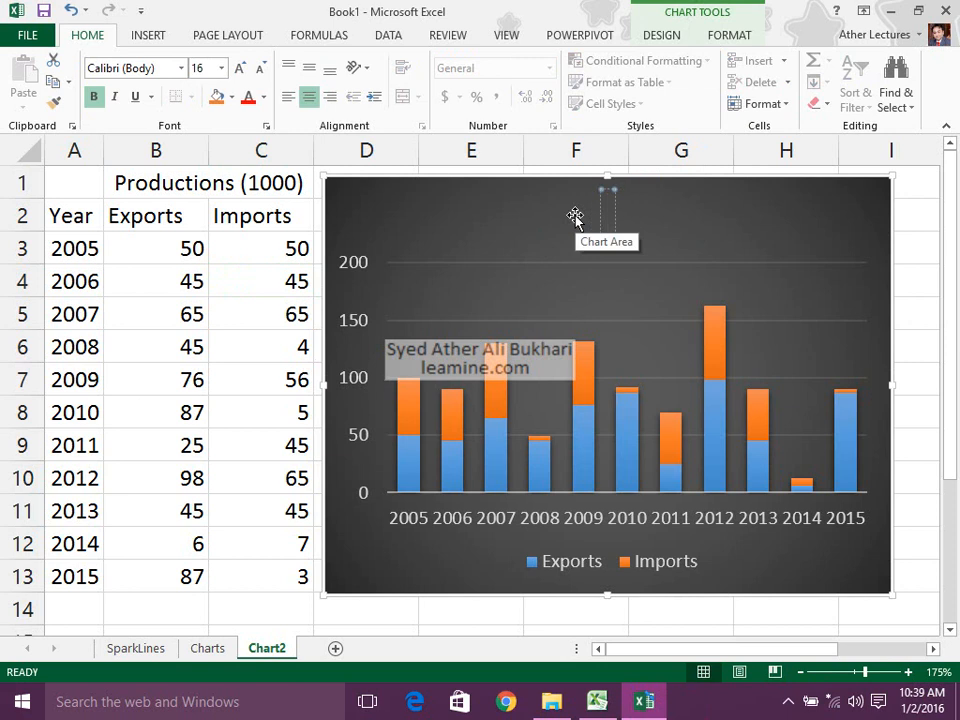
type("Production")
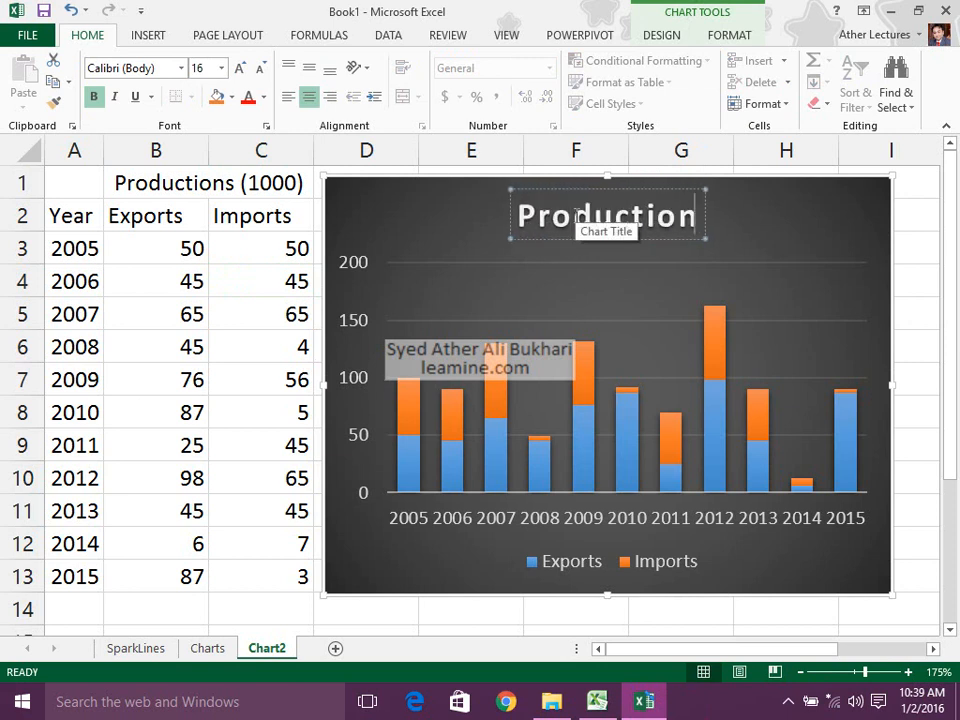
type(" Graph")
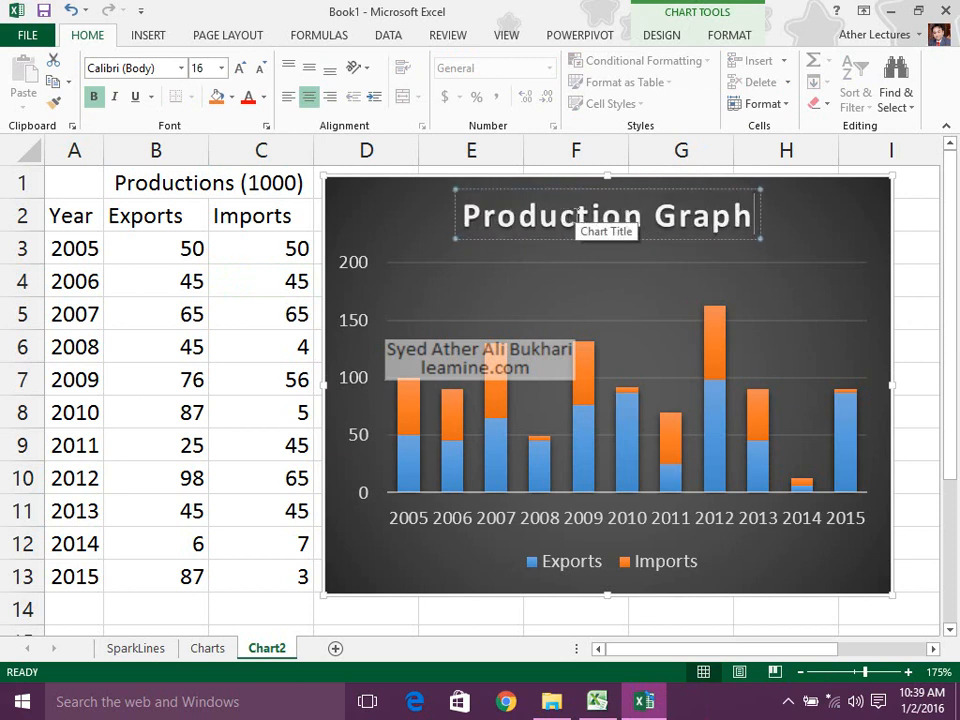
left_click(446, 270)
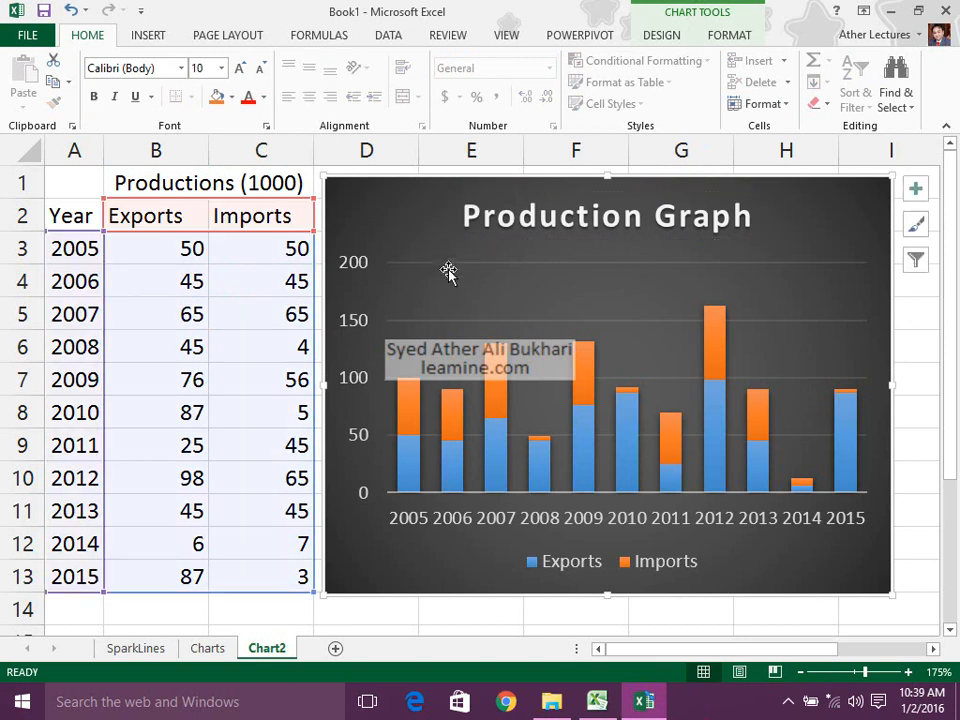
Step: Change the chart type to 100% Stacked Column, using the variant with years as categories
mouse_move(452, 438)
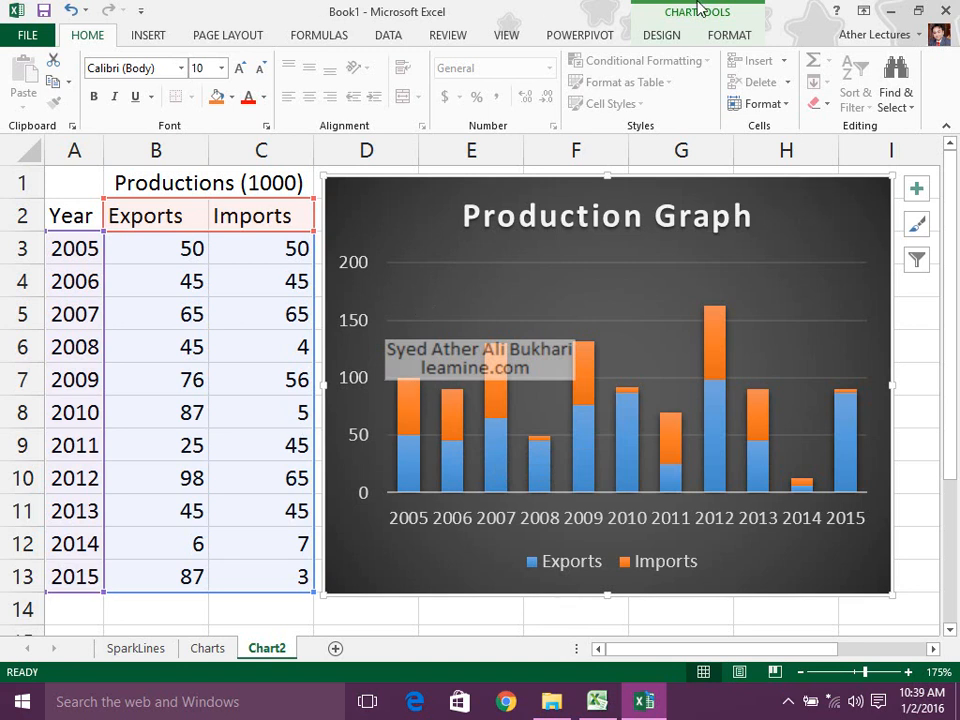
left_click(672, 35)
left_click(821, 94)
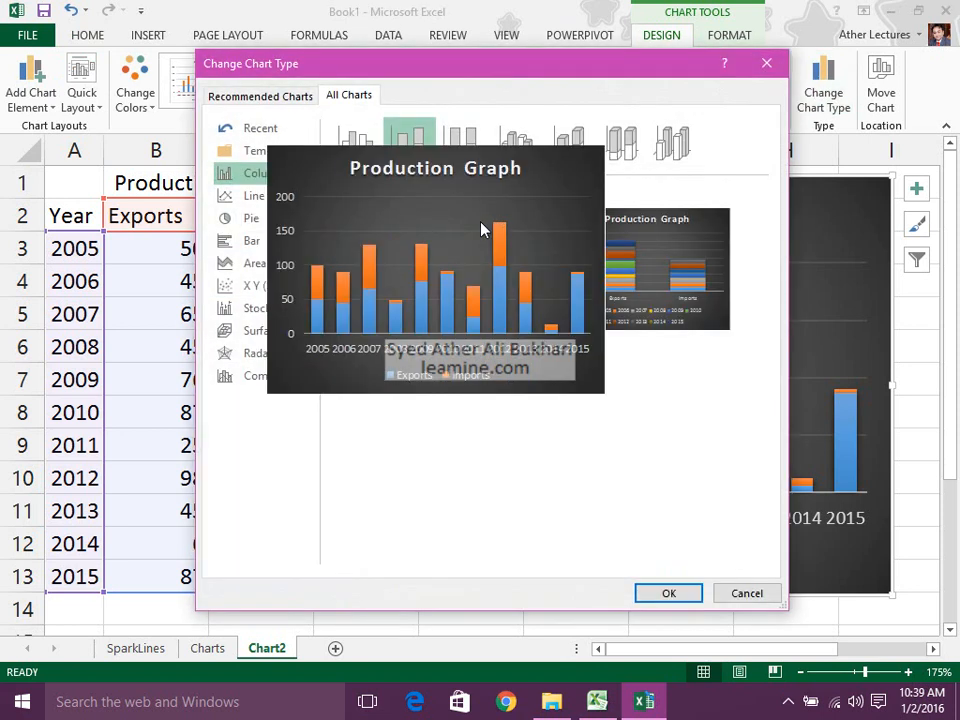
left_click(465, 143)
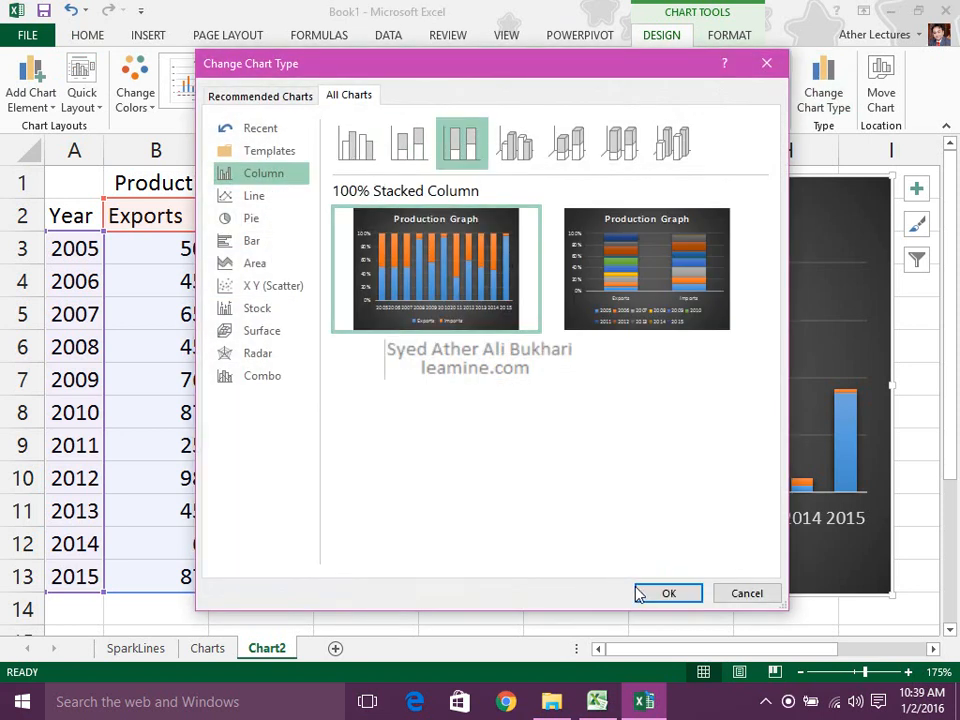
left_click(665, 593)
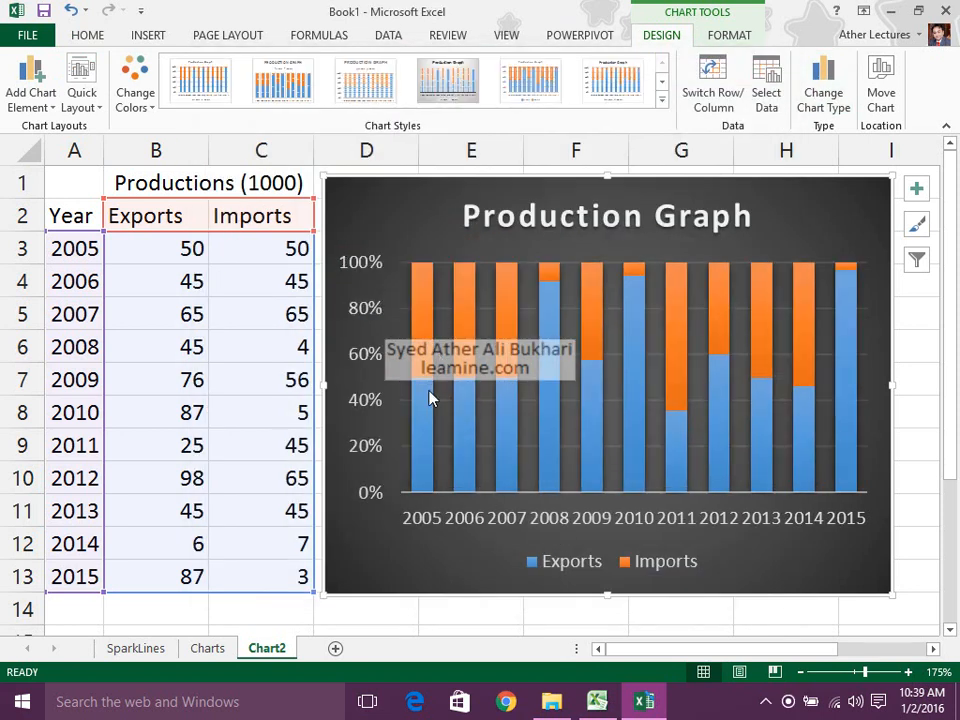
Step: Set the 2005 Exports value in B3 to 40 and the Imports value in C3 to 60
mouse_move(427, 391)
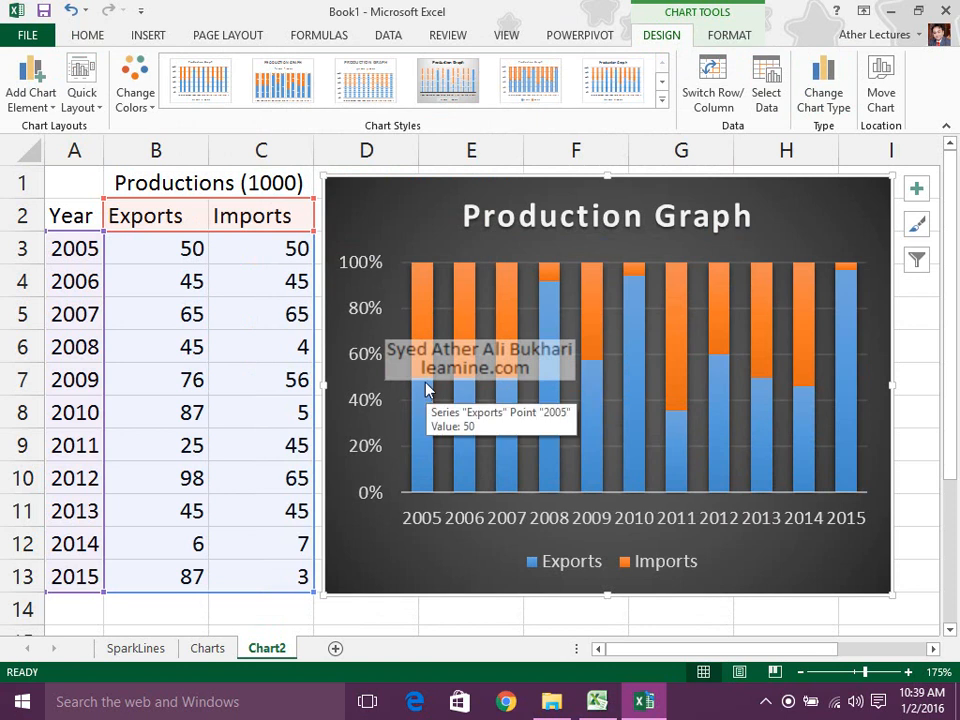
left_click(155, 248)
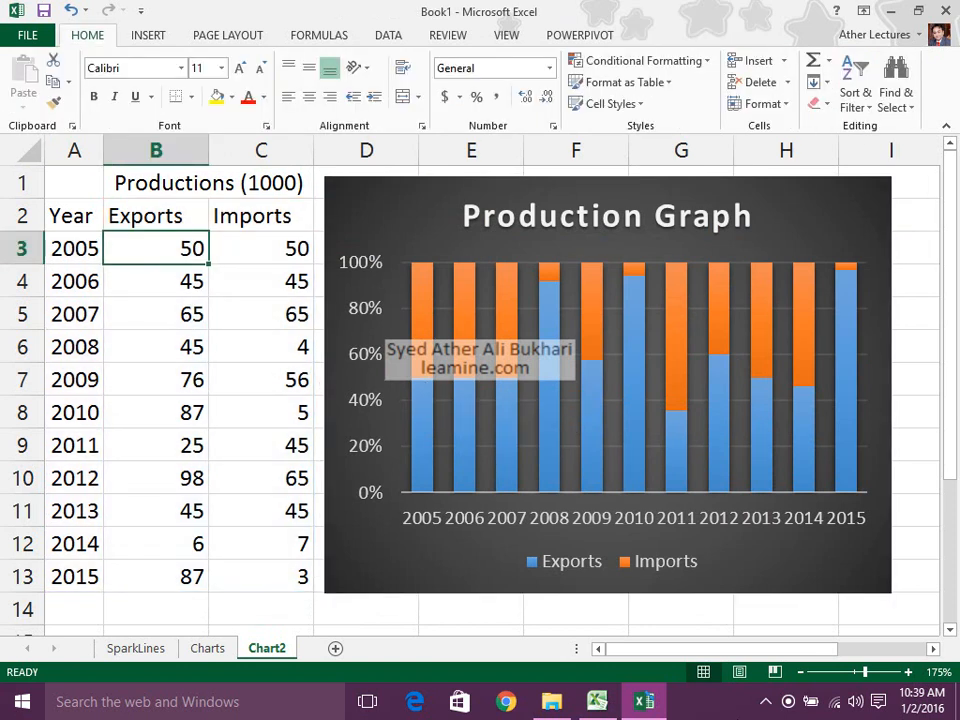
type("40")
key("Tab")
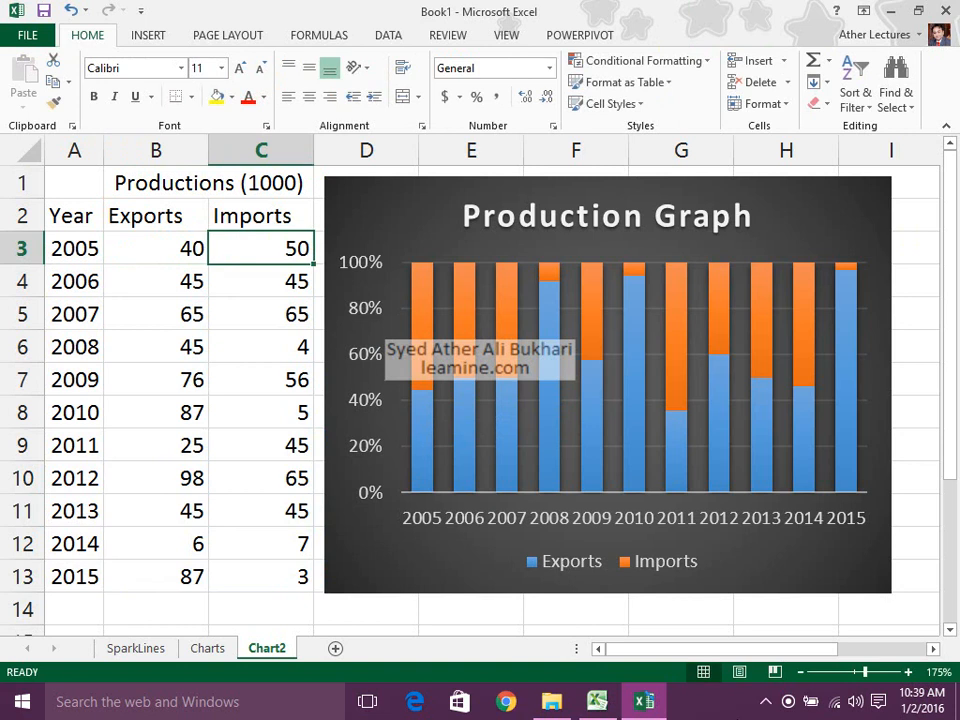
type("60")
key("Return")
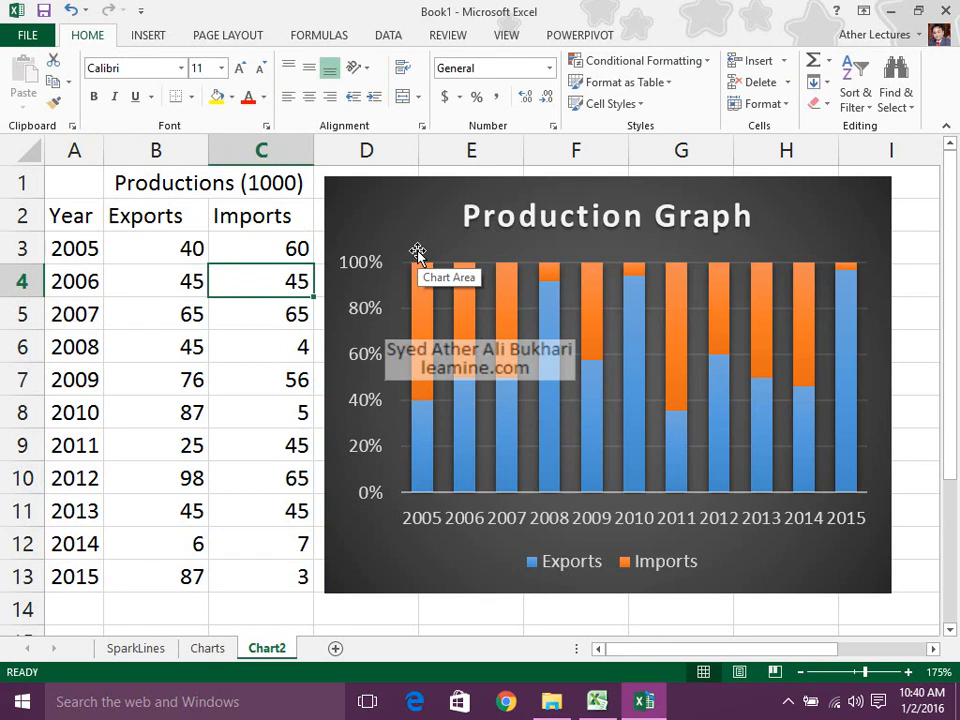
Step: Preview the 3-D column variants and change the chart type to 3-D Column with years as categories
left_click(422, 214)
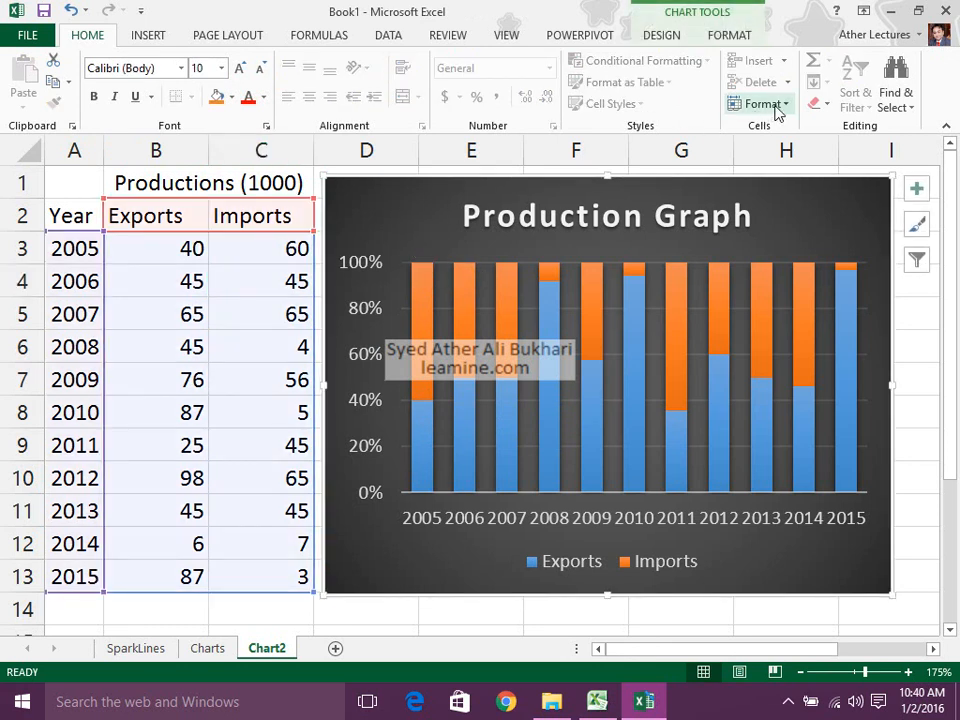
left_click(675, 37)
left_click(823, 100)
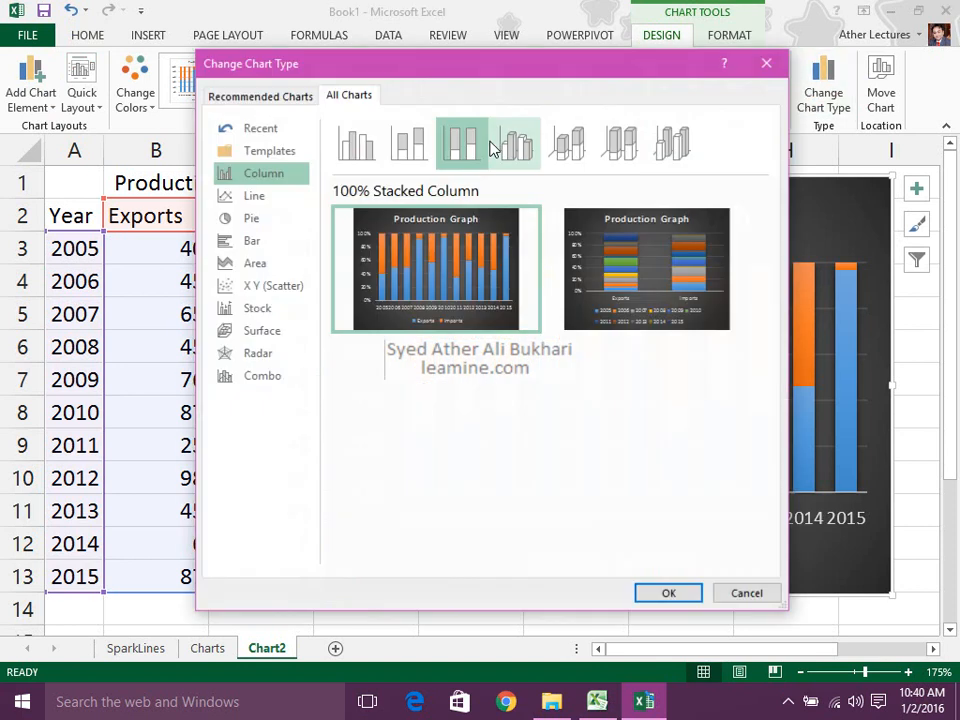
left_click(516, 146)
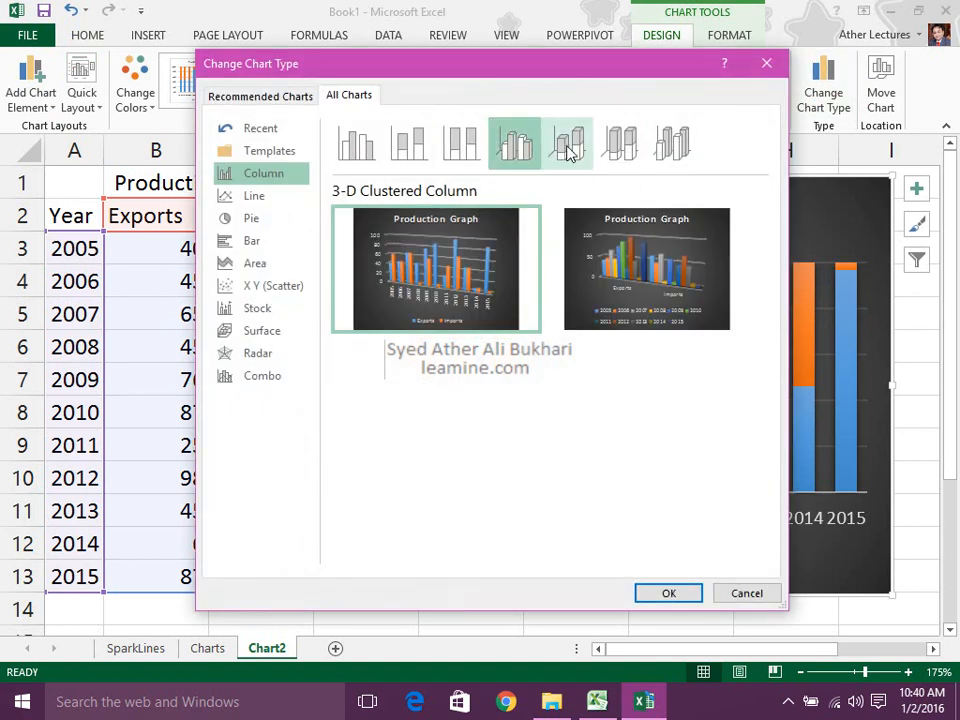
left_click(568, 146)
left_click(619, 146)
left_click(672, 146)
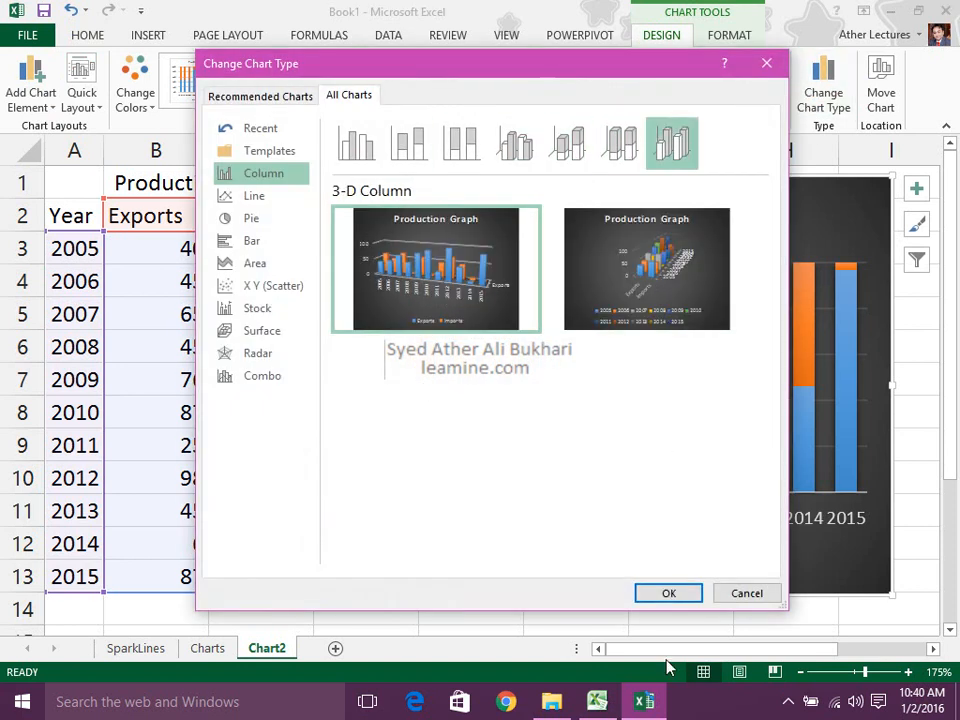
left_click(660, 593)
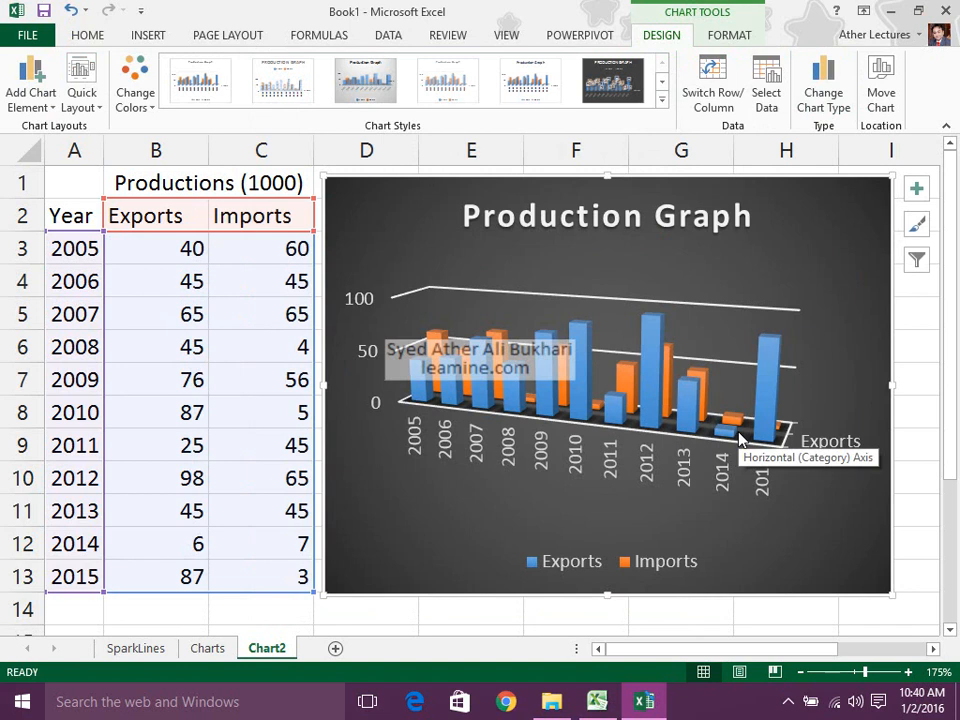
Step: Compare the line chart variants and change the chart type to Line with Markers with years as categories
left_click(823, 96)
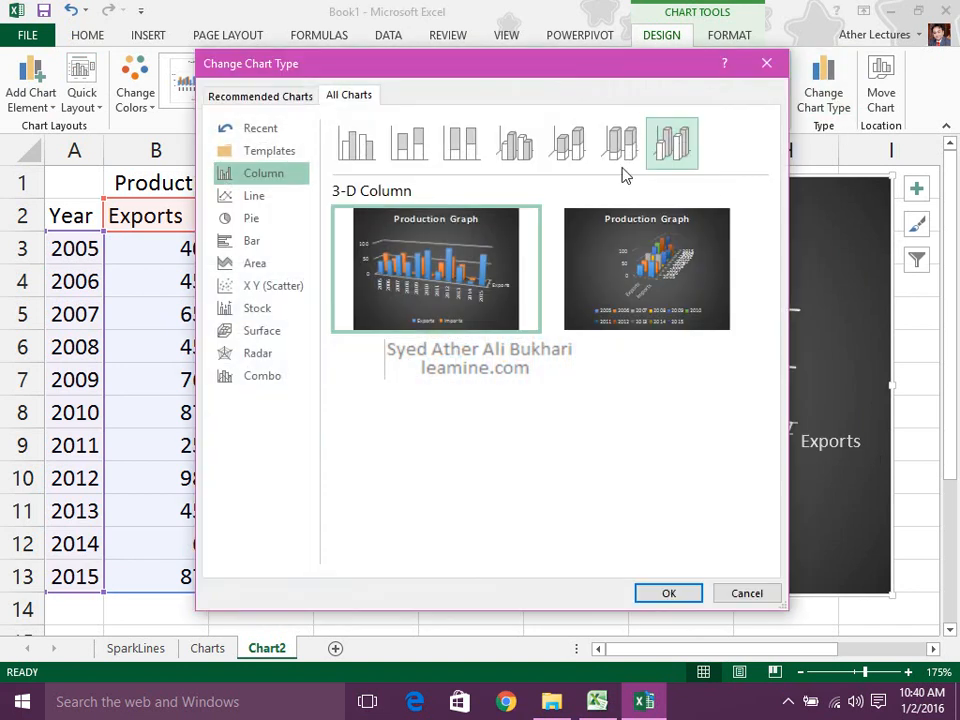
left_click(257, 196)
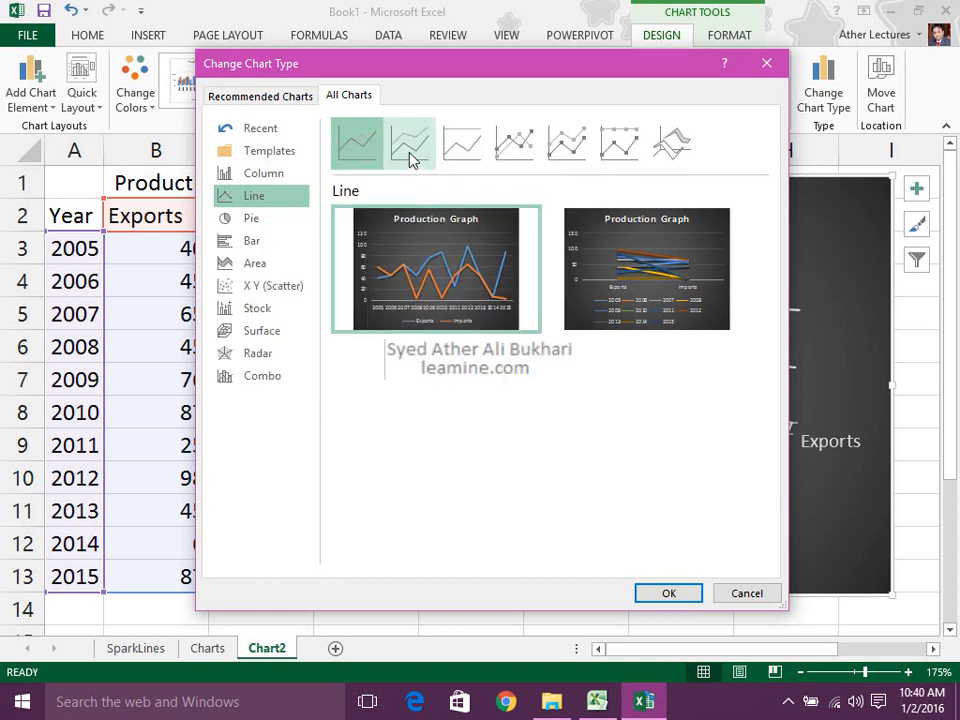
left_click(410, 158)
left_click(470, 153)
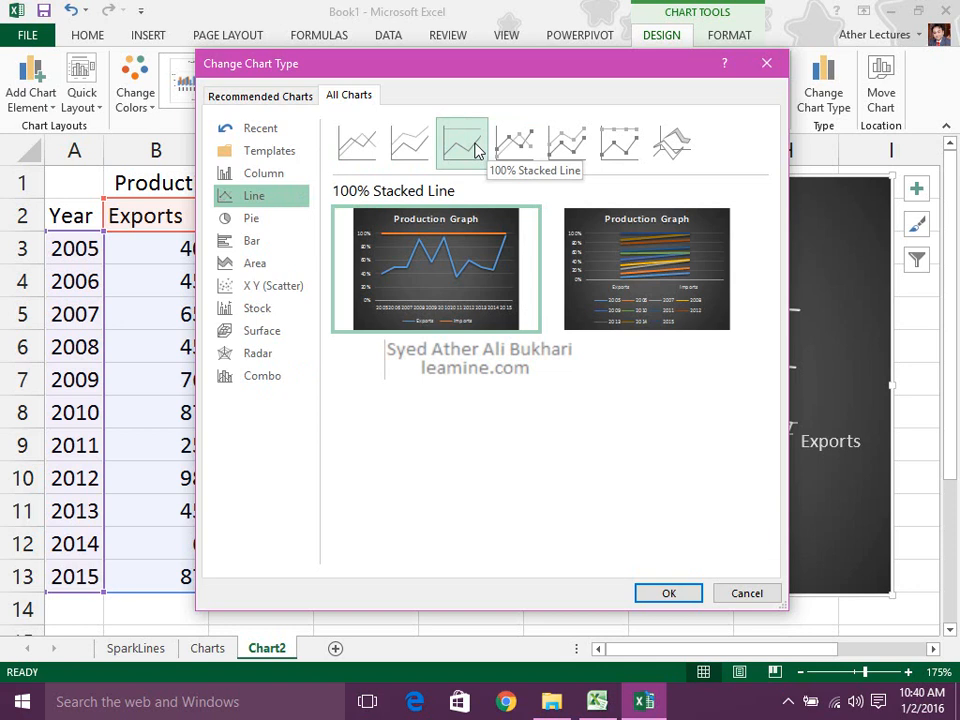
left_click(513, 147)
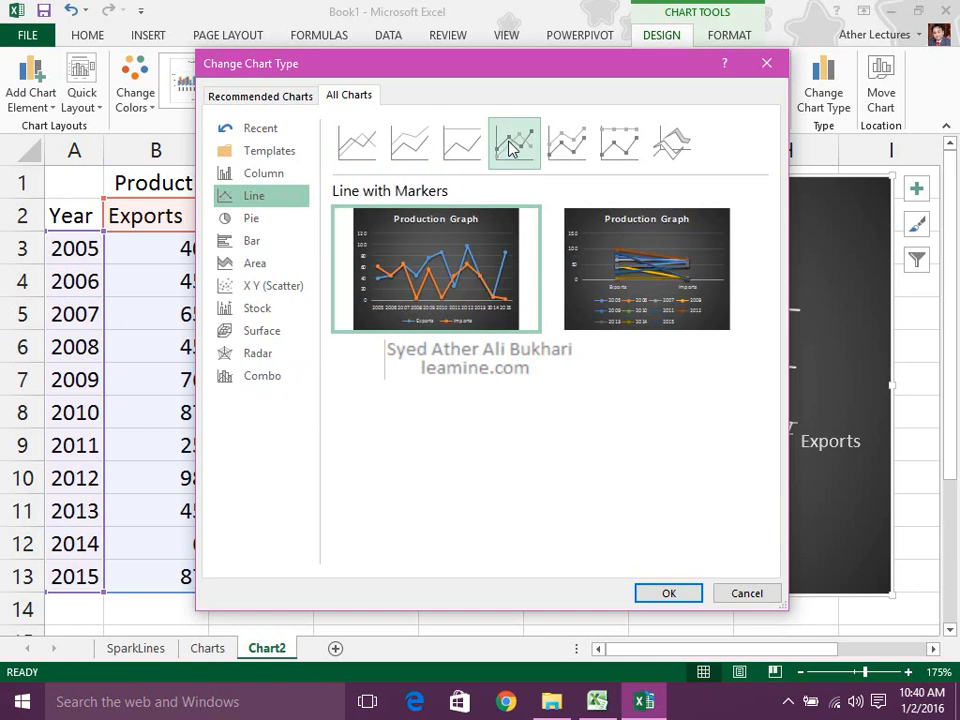
mouse_move(650, 220)
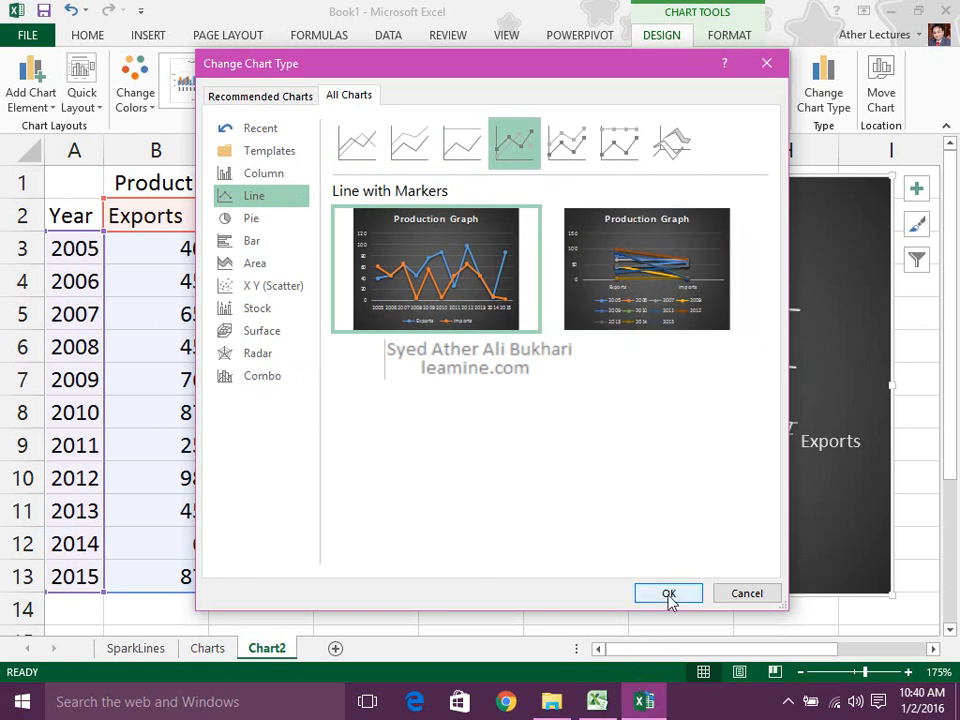
left_click(668, 594)
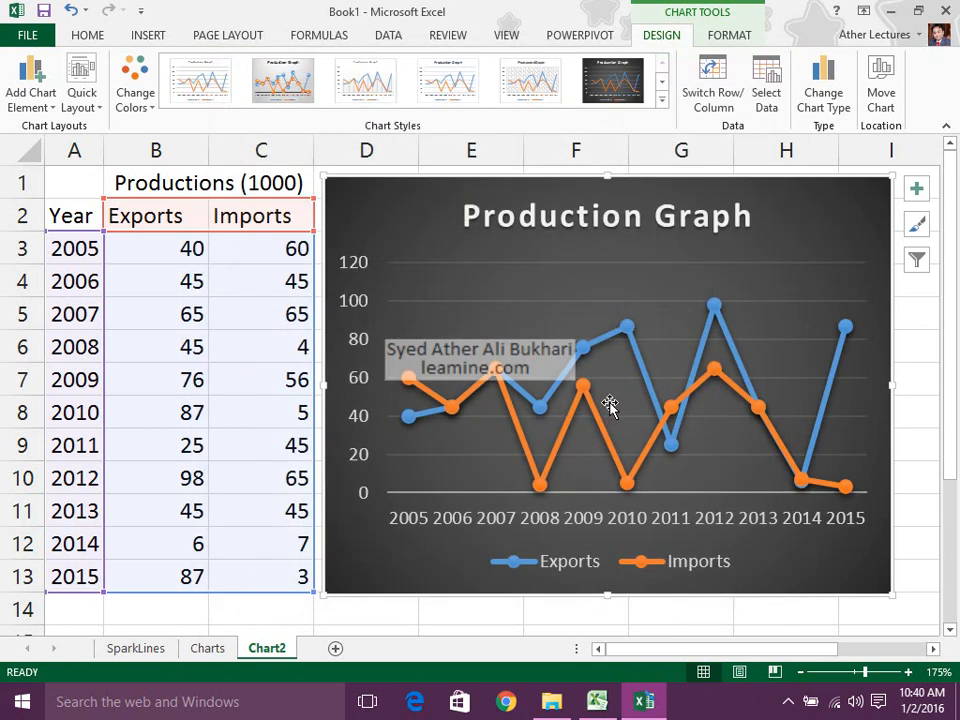
Step: Examine the chart filter's series and category options for both values and names, without applying any changes
left_click(724, 36)
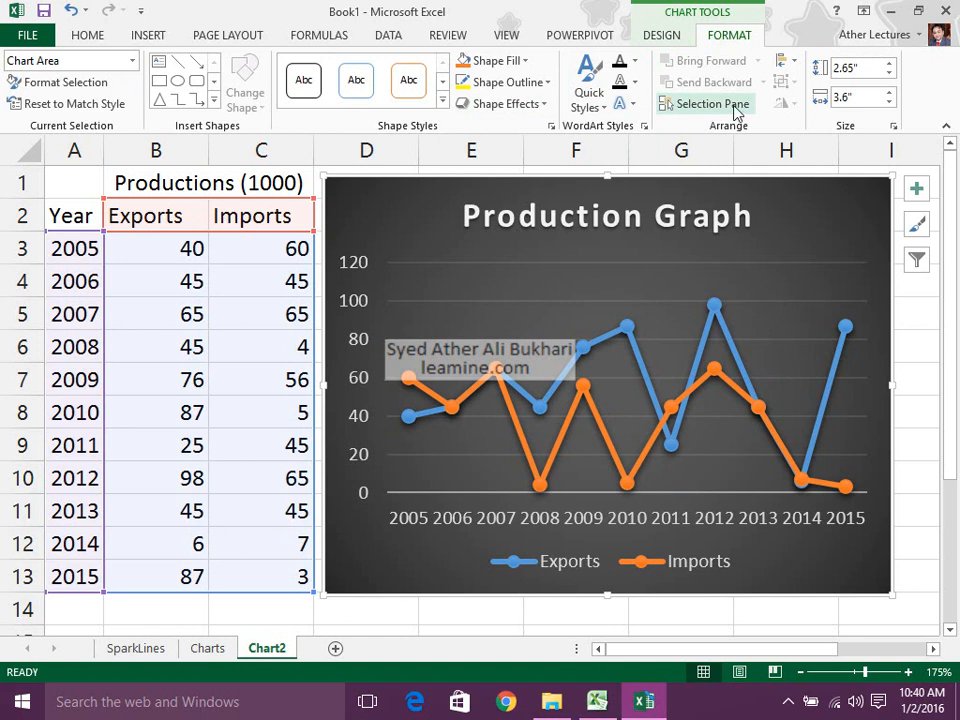
left_click(917, 260)
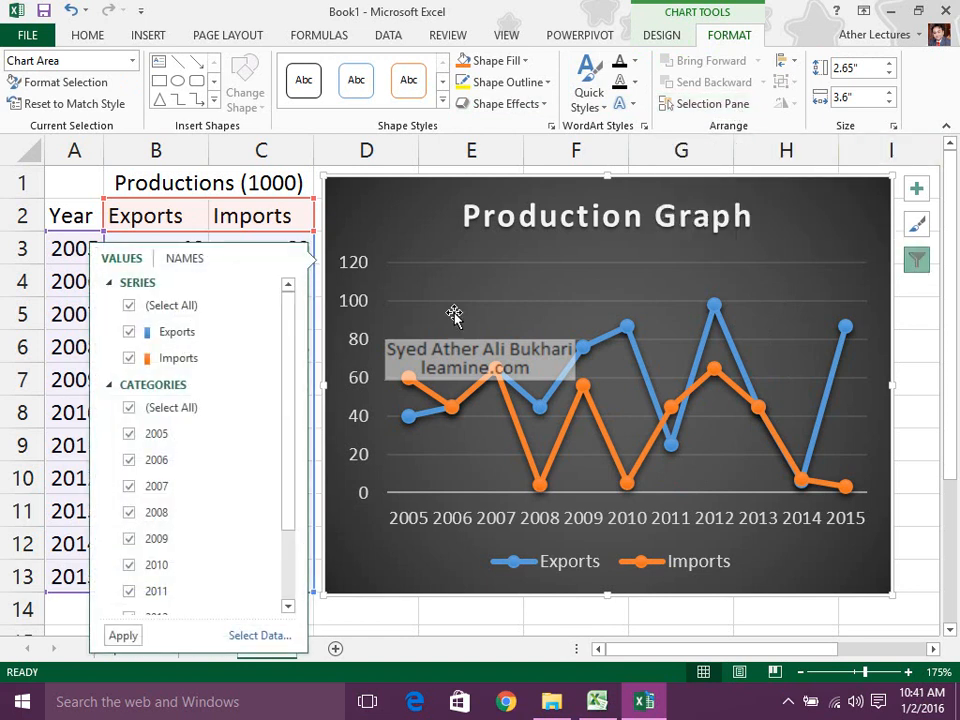
left_click(130, 332)
left_click_drag(292, 323, 282, 421)
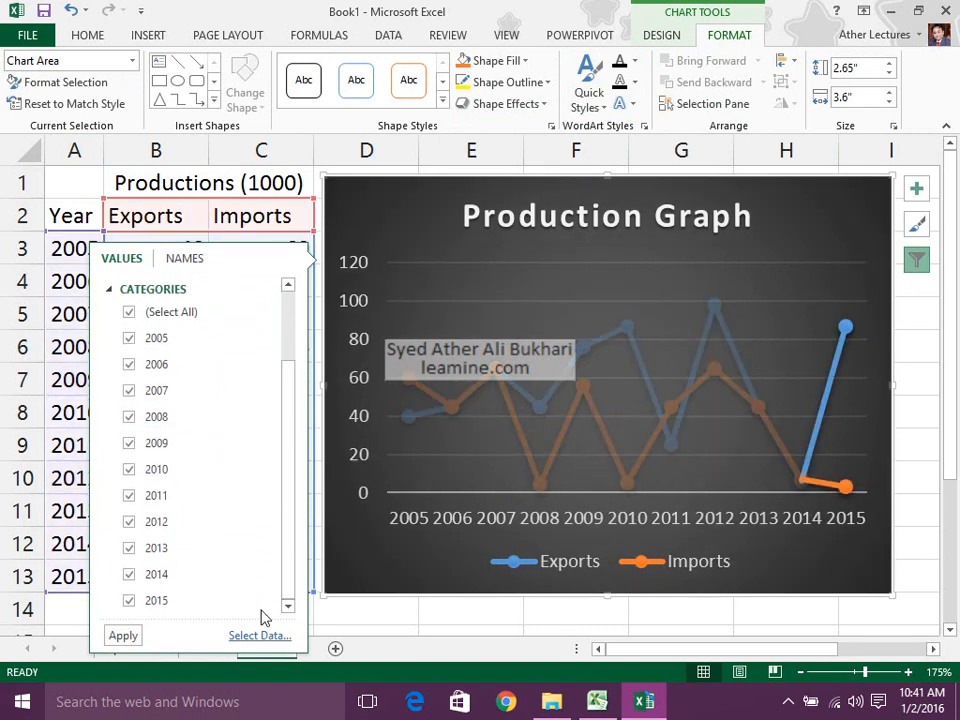
left_click(185, 262)
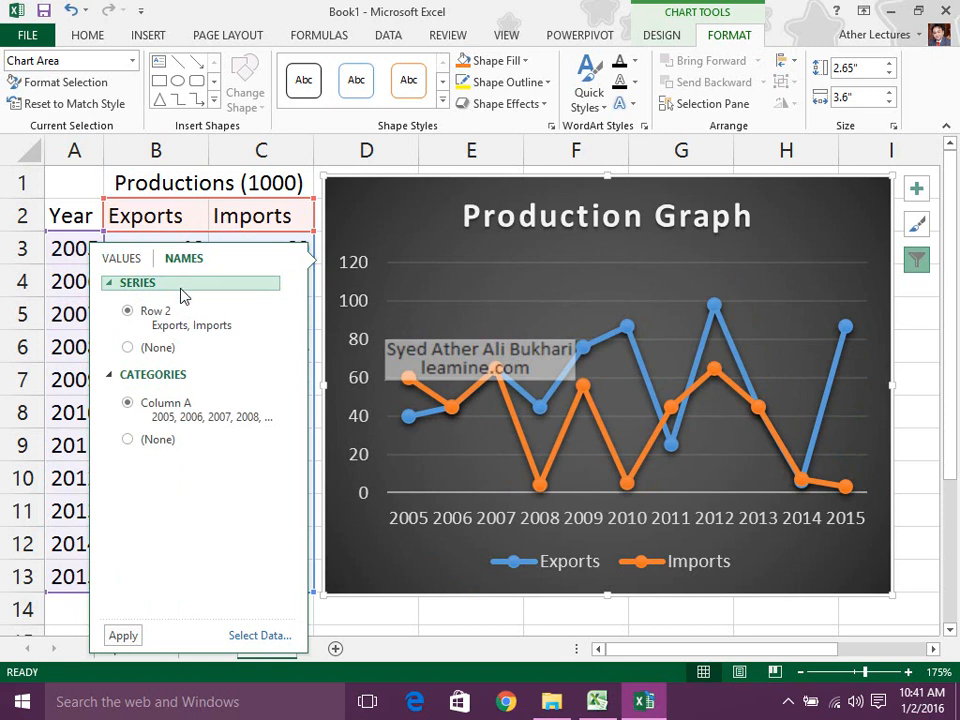
left_click(130, 347)
left_click(470, 192)
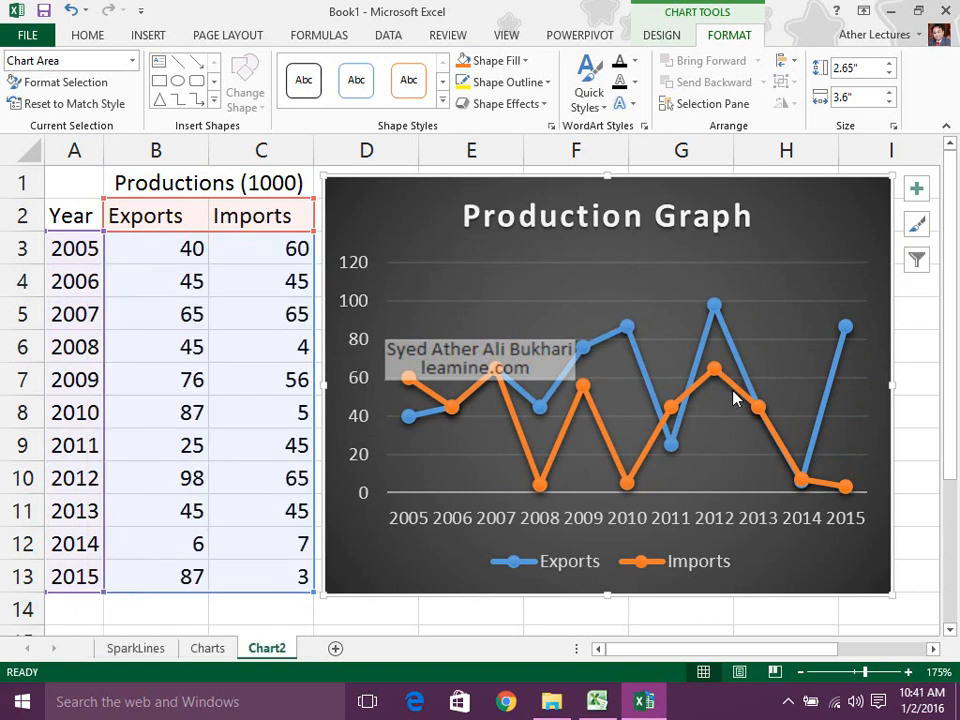
Step: Open the chart area's formatting options and expand the Fill and Border settings
double_click(760, 214)
left_click(684, 38)
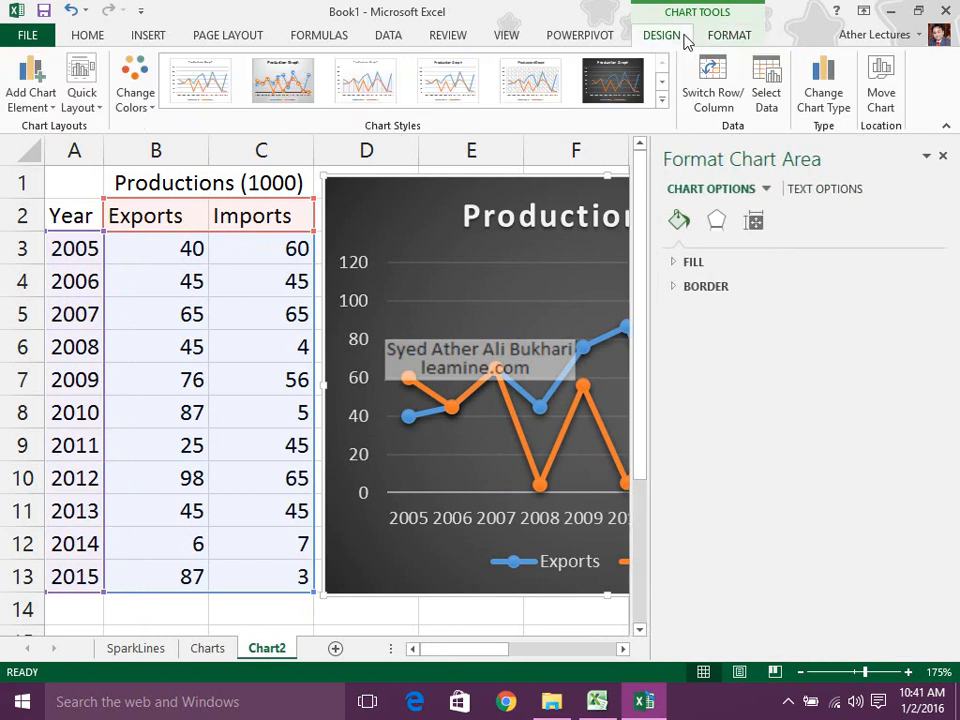
left_click(760, 287)
left_click(754, 262)
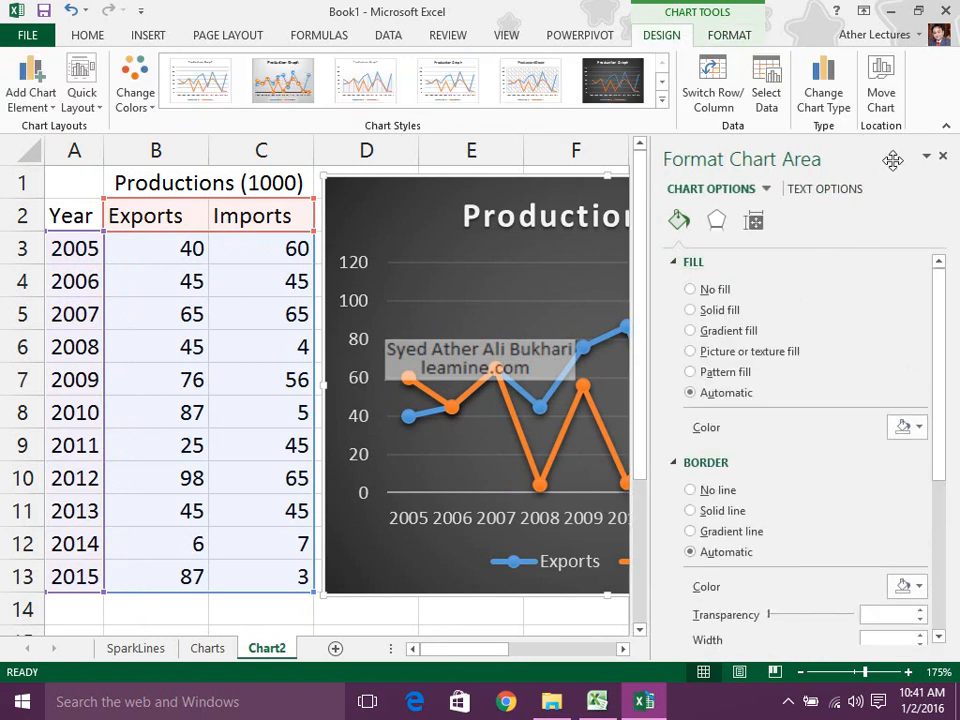
Step: Close the chart area formatting, preview the Pie and 3-D Pie variants, and change the chart type to Clustered Bar with years as categories
left_click(943, 153)
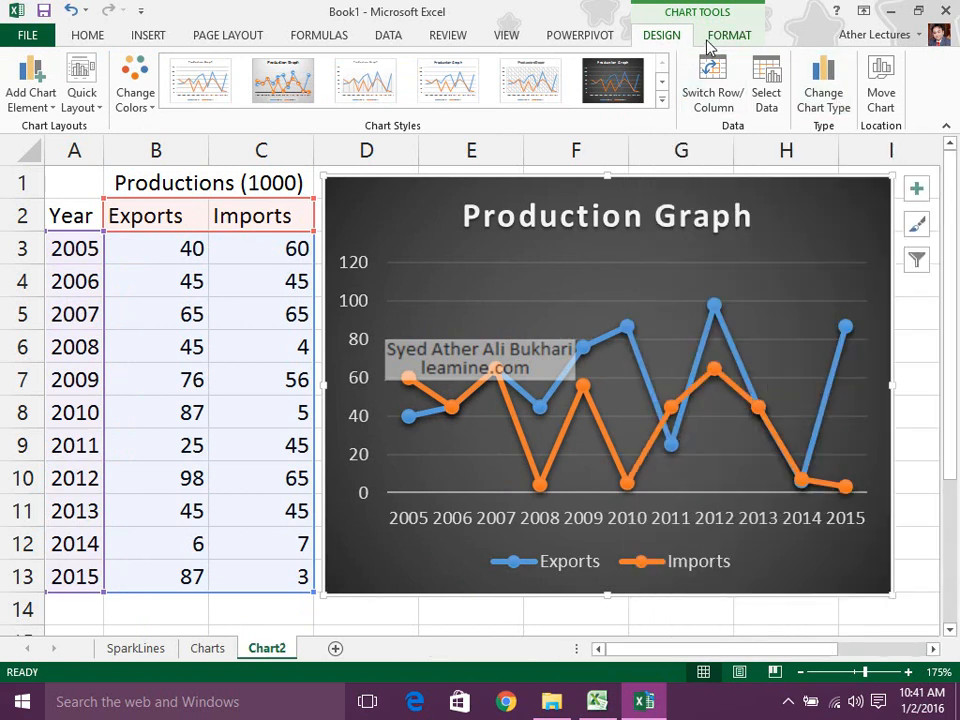
left_click(823, 92)
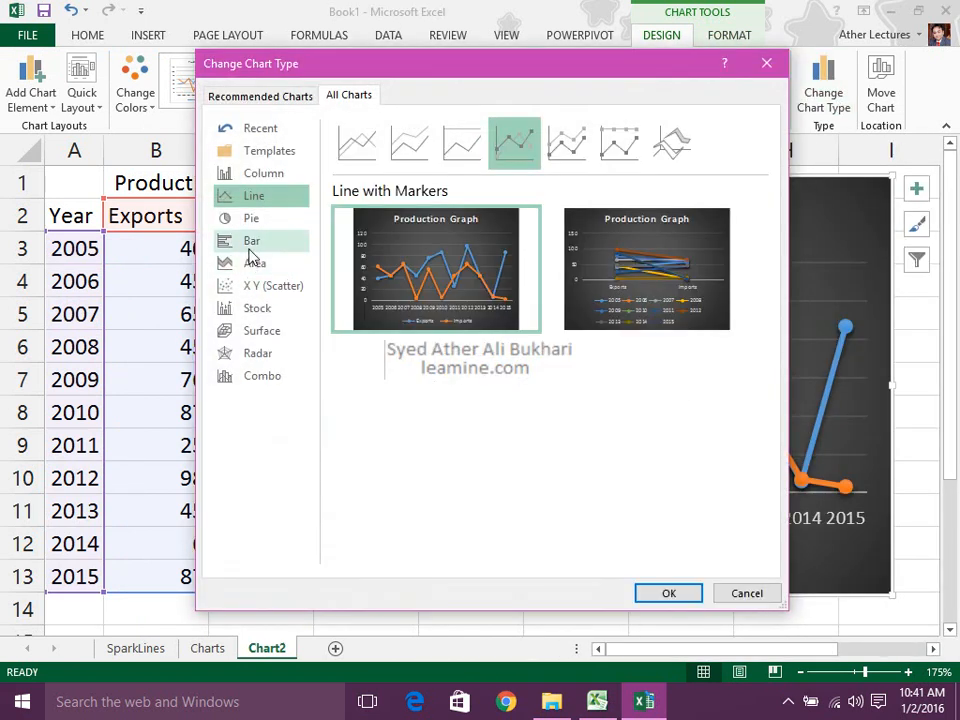
left_click(252, 224)
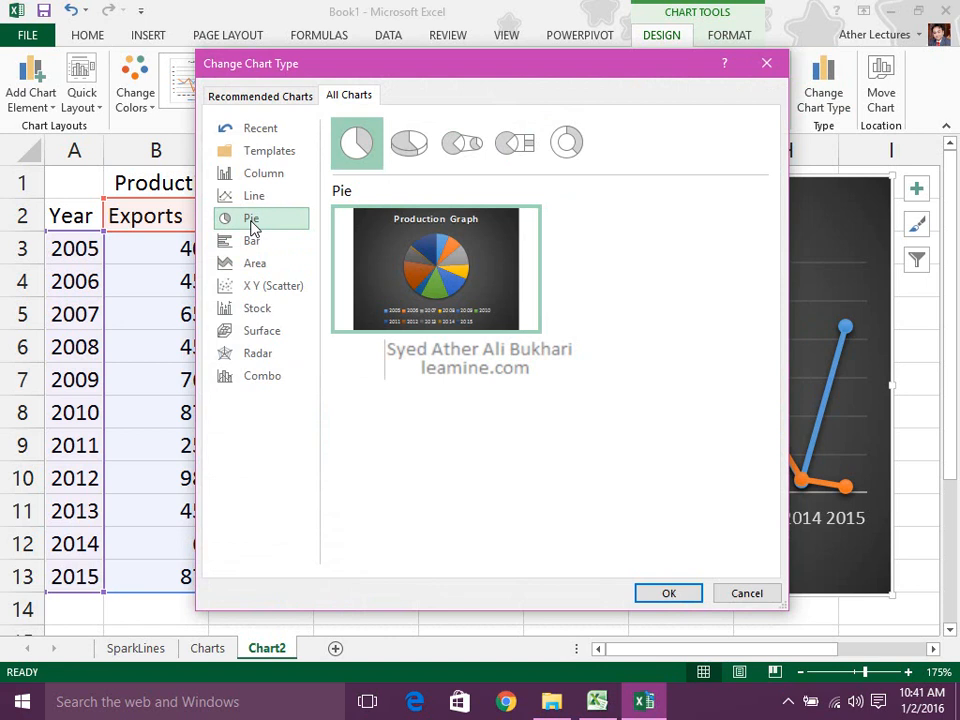
left_click(400, 155)
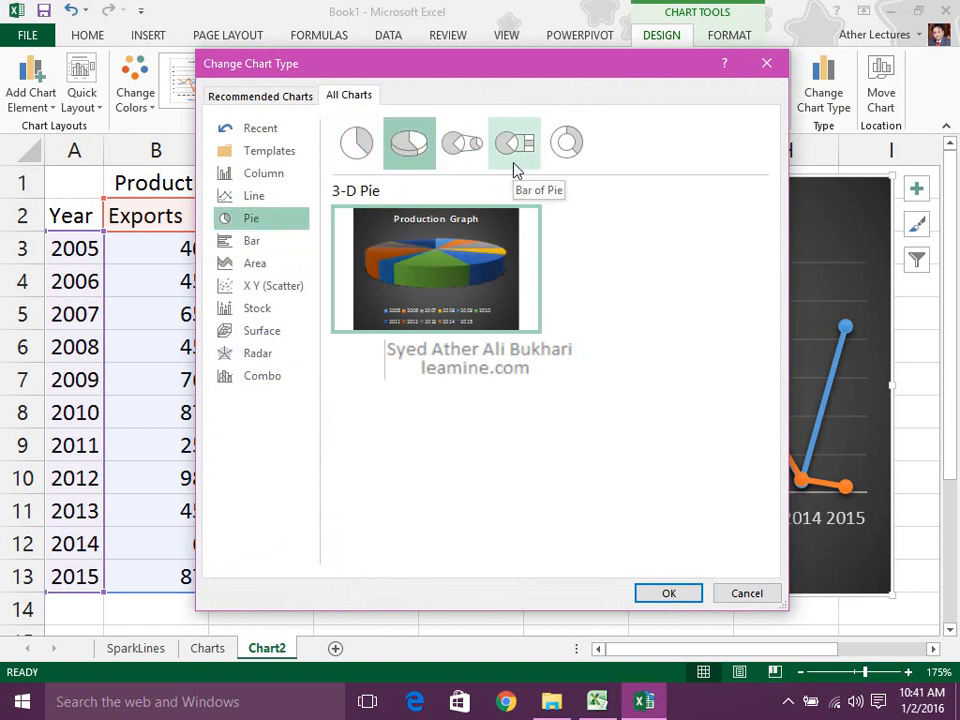
left_click(360, 147)
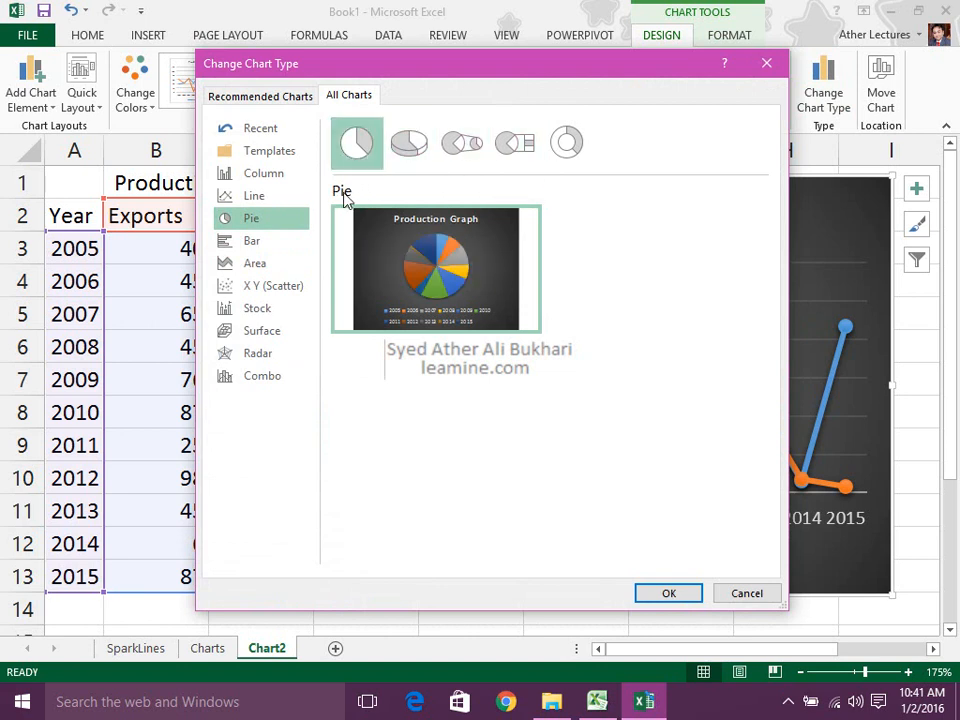
left_click(243, 250)
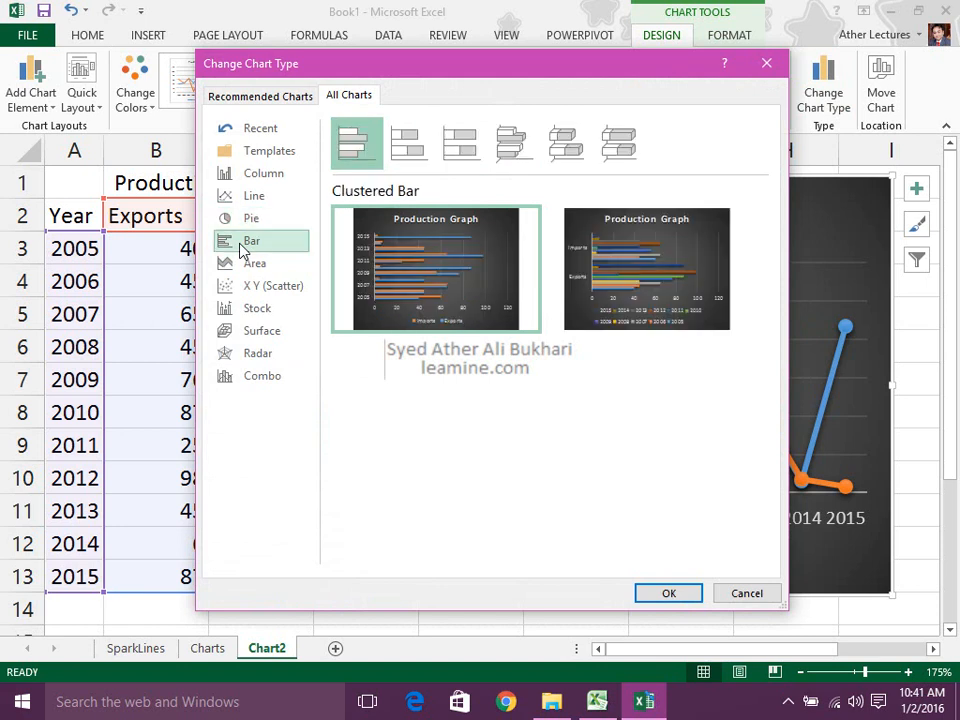
left_click(655, 597)
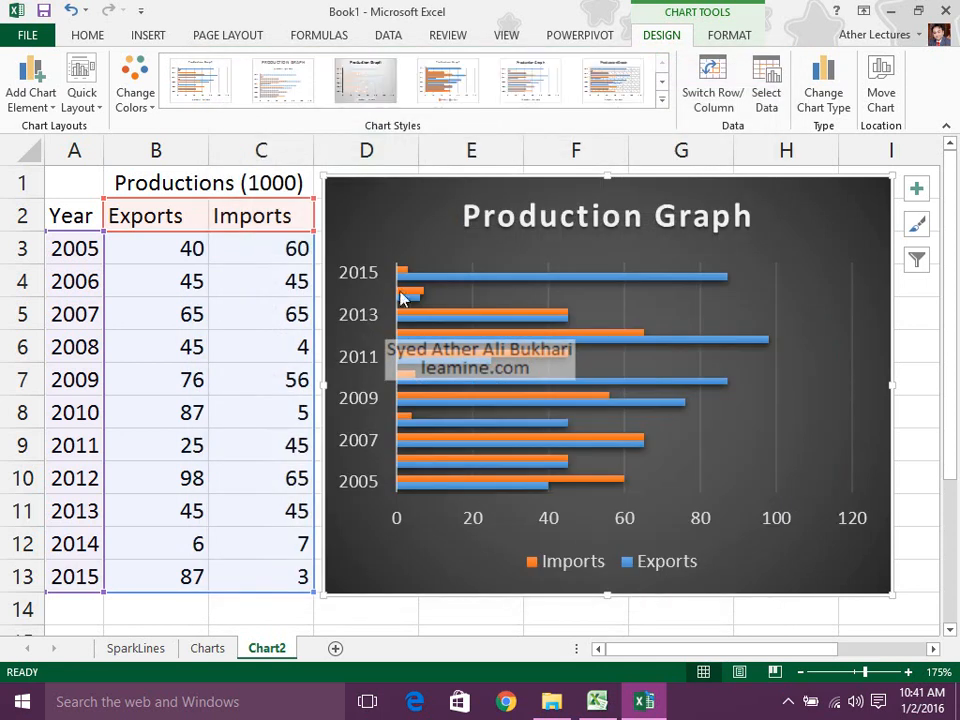
Step: Examine the previews of the area, scatter, stock, surface, radar and combo chart types, and the recommended charts
left_click(820, 95)
left_click(290, 265)
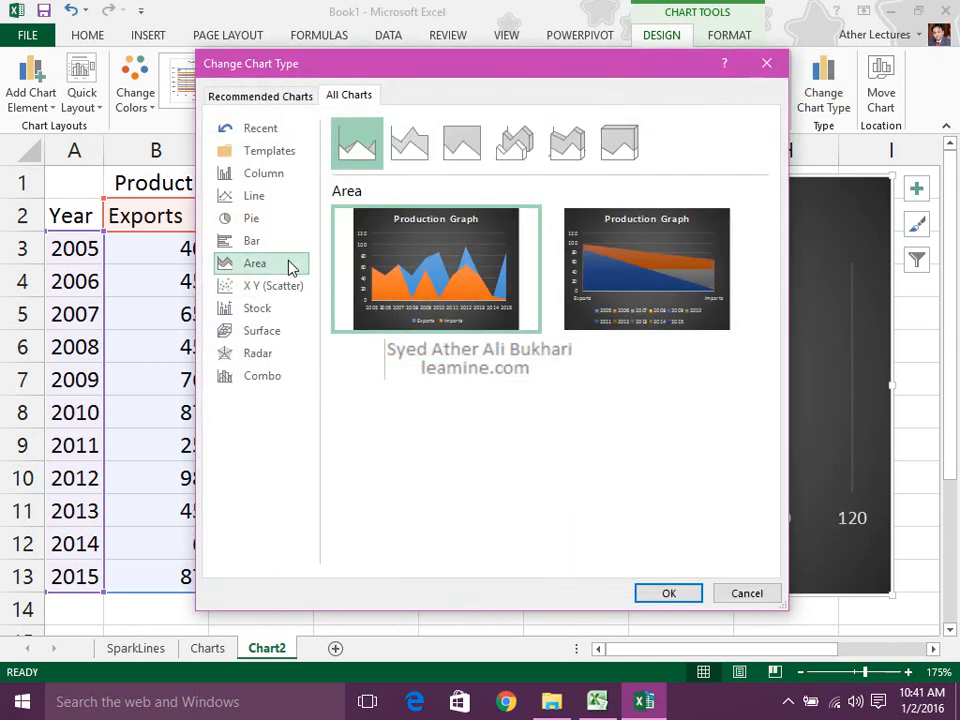
left_click(285, 290)
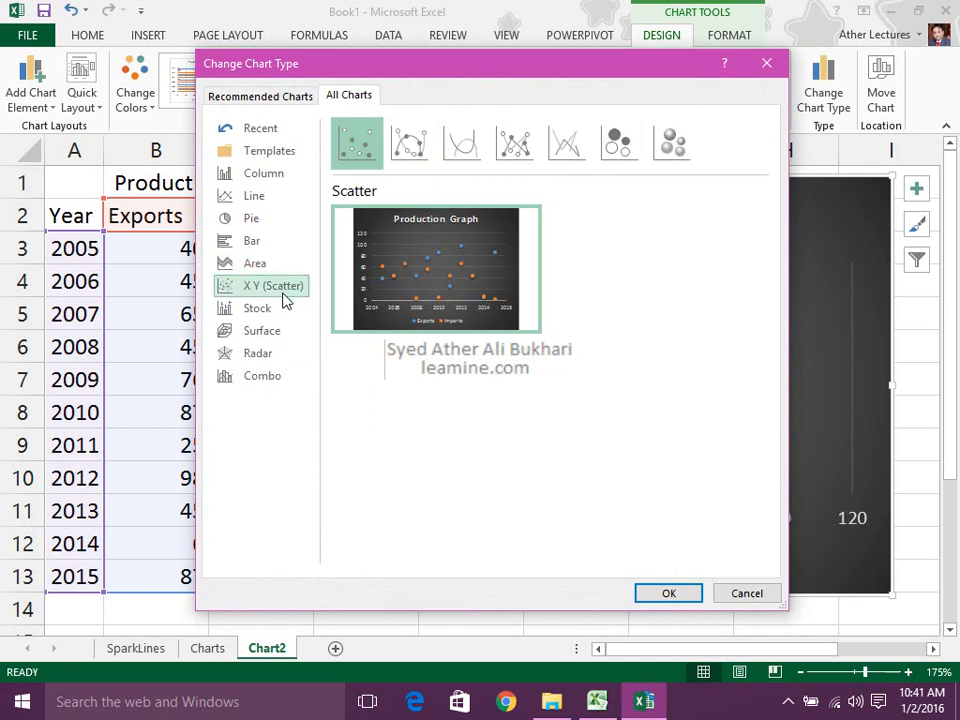
left_click(285, 312)
left_click(284, 334)
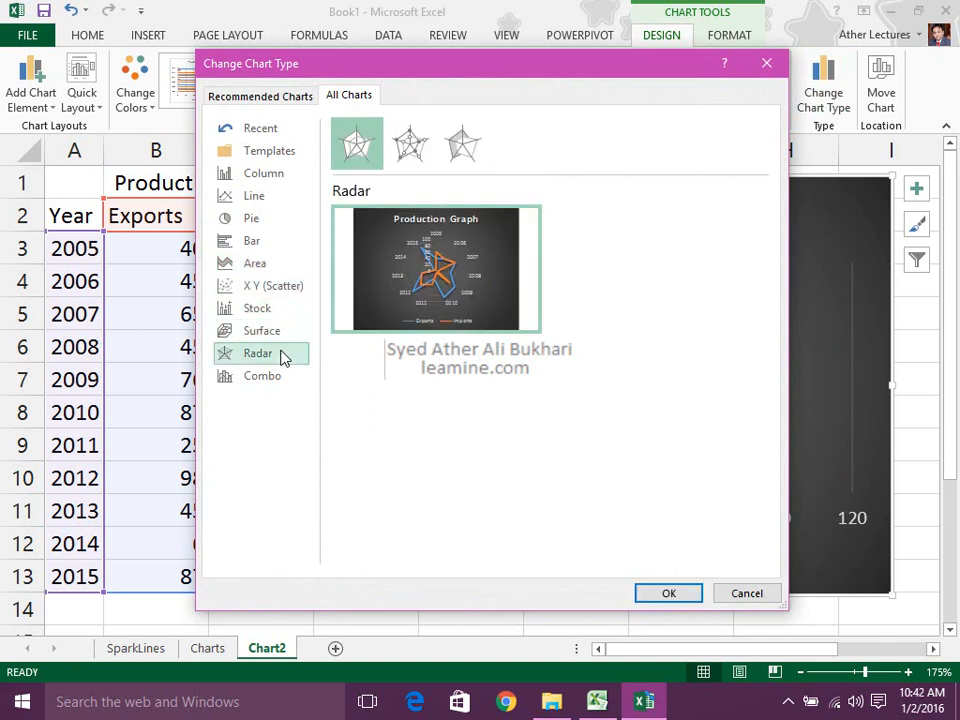
left_click(283, 380)
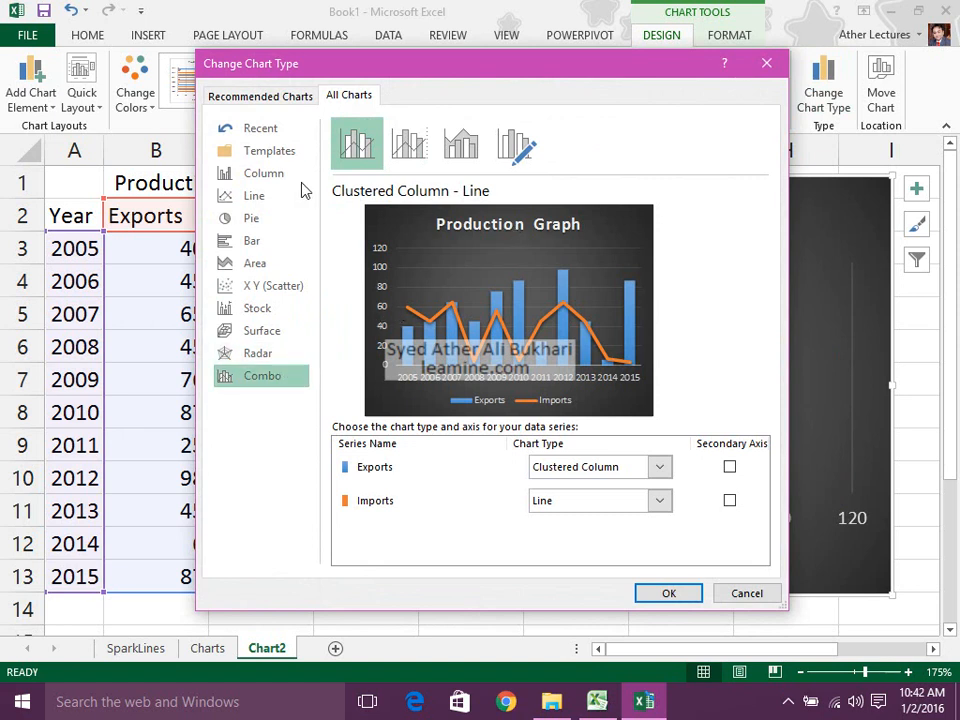
left_click(252, 196)
left_click(284, 178)
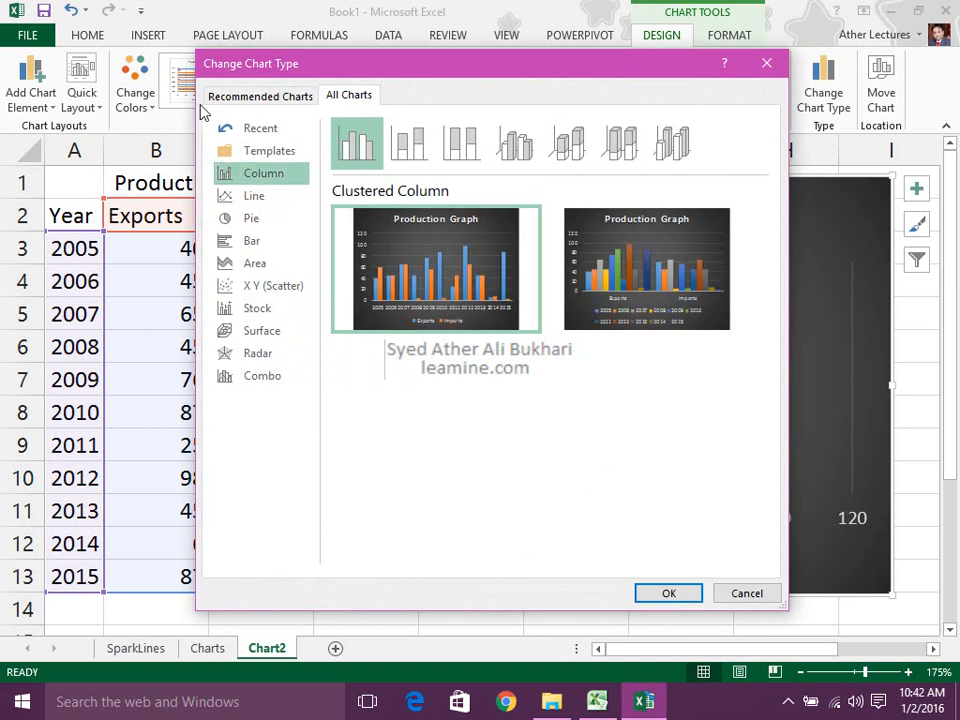
left_click(272, 95)
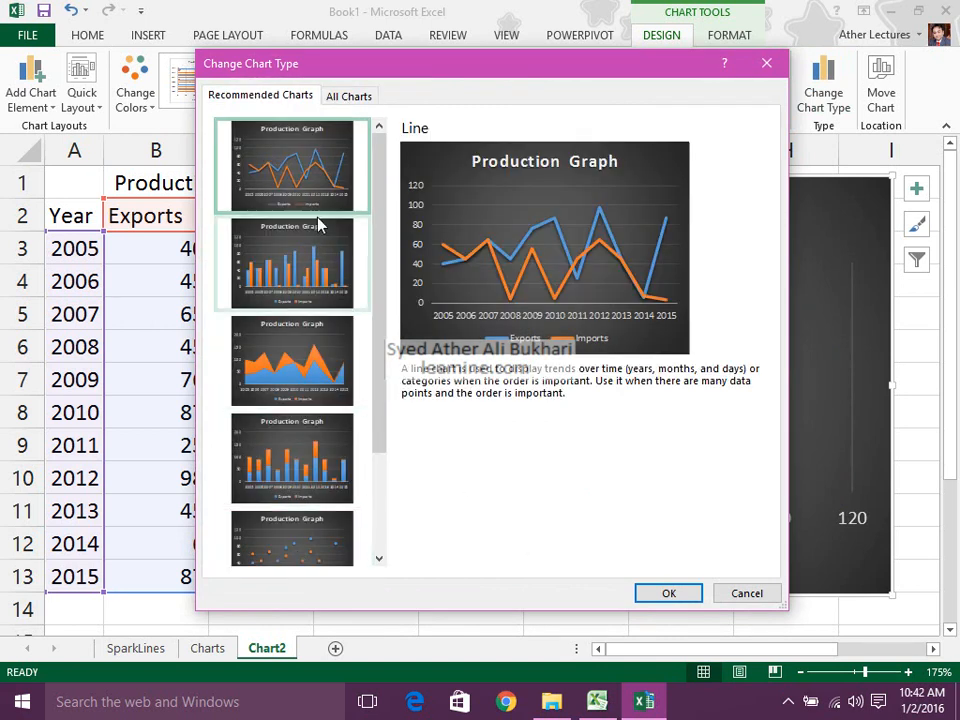
left_click_drag(377, 231, 383, 120)
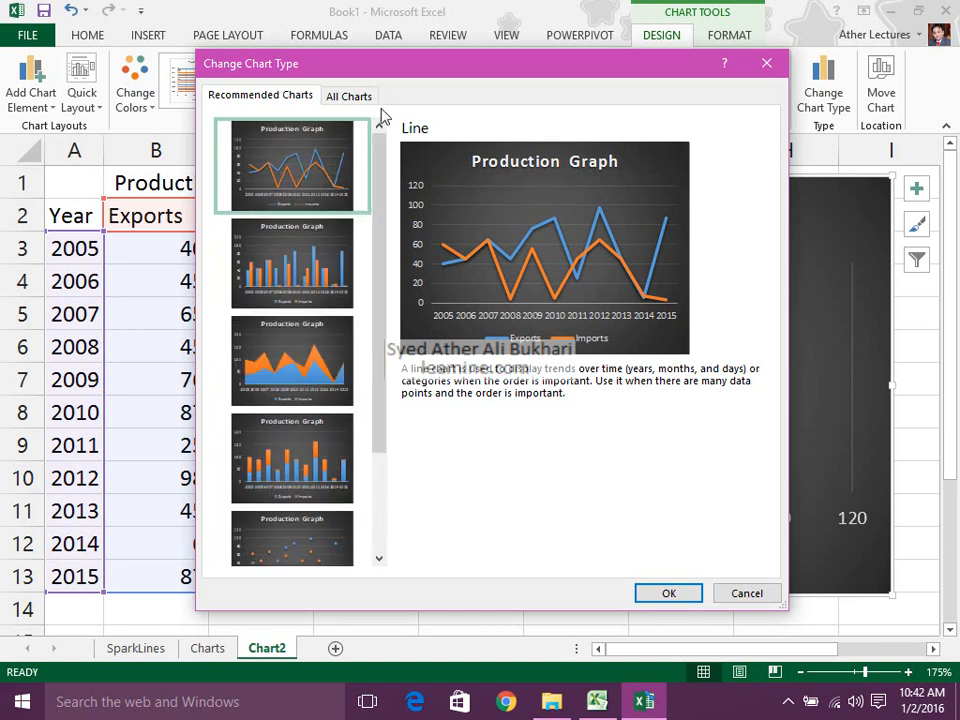
Step: Change the chart type to 3-D Column with years as categories
left_click(349, 97)
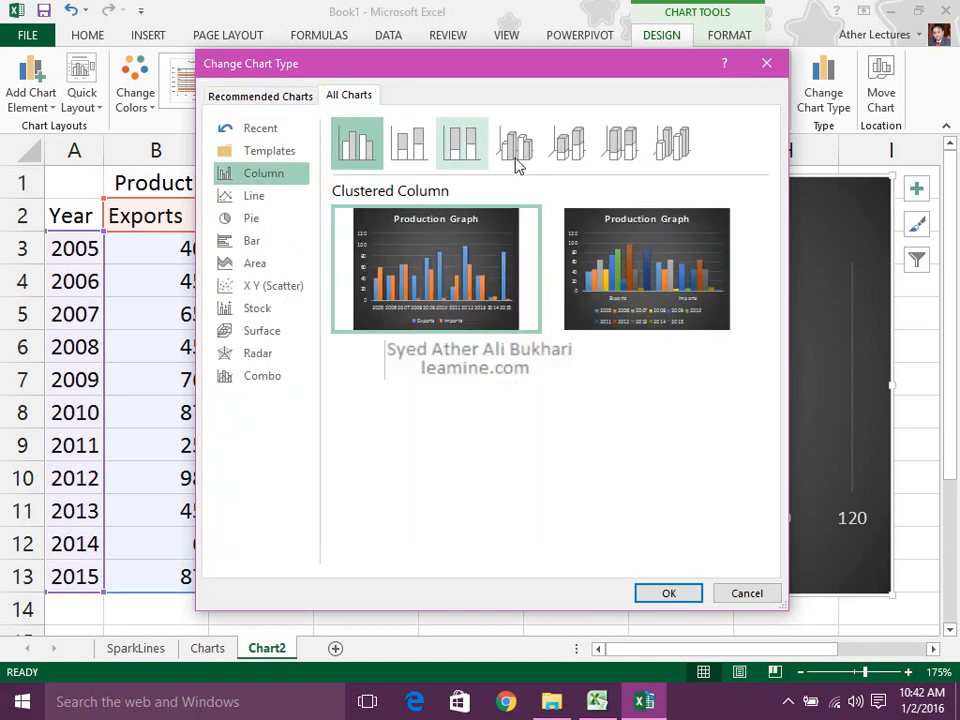
left_click(688, 148)
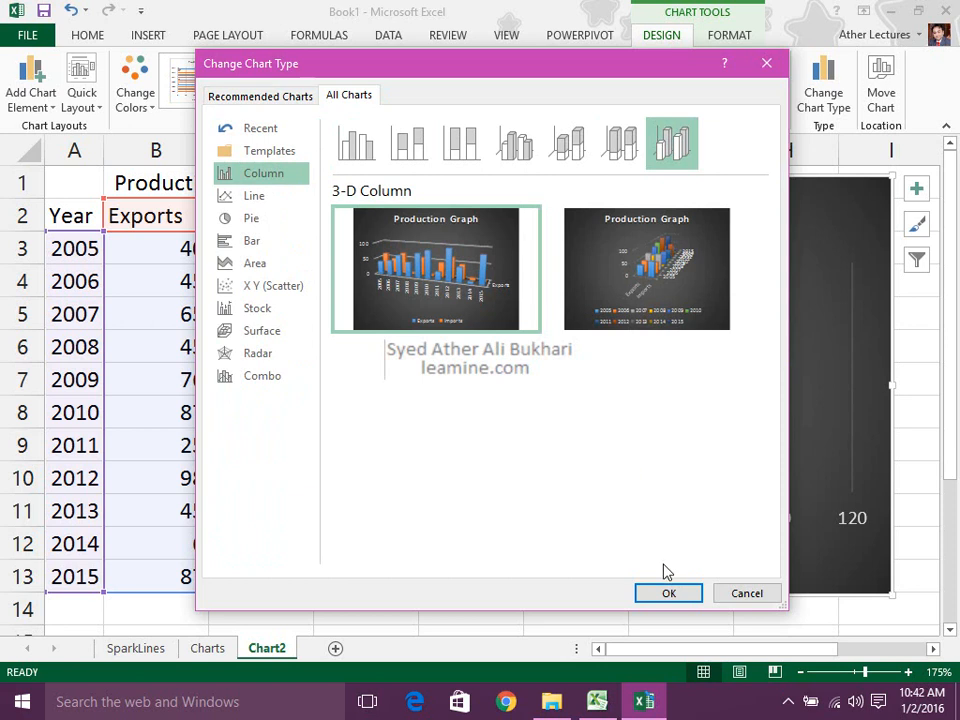
left_click(668, 595)
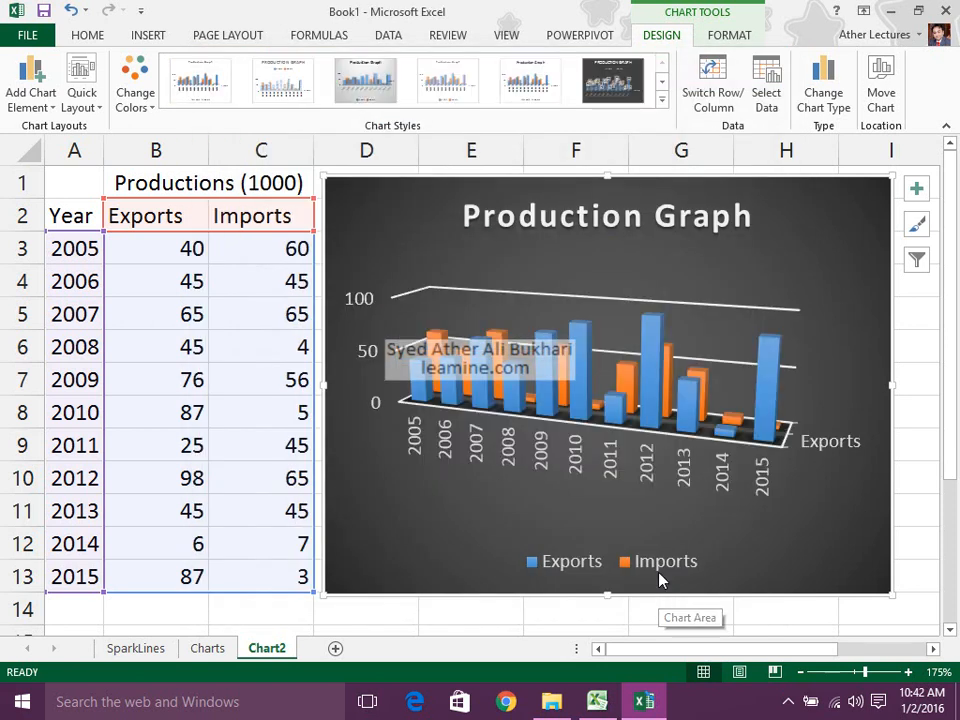
Step: Look through the chart's filter, style and element options, and switch the data table on and off again
left_click(916, 260)
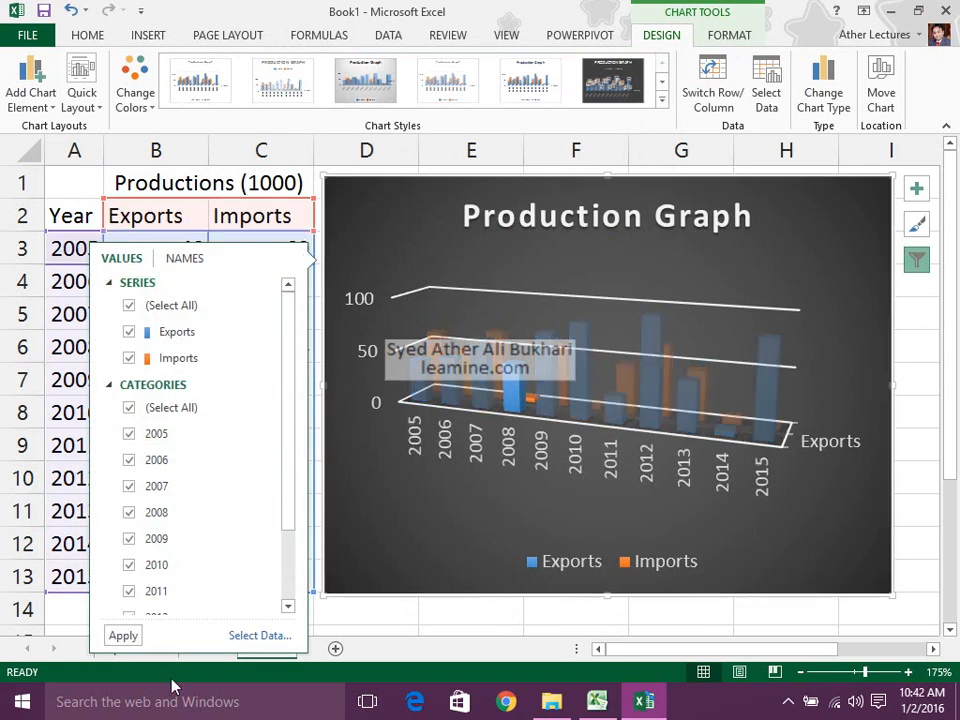
left_click(916, 224)
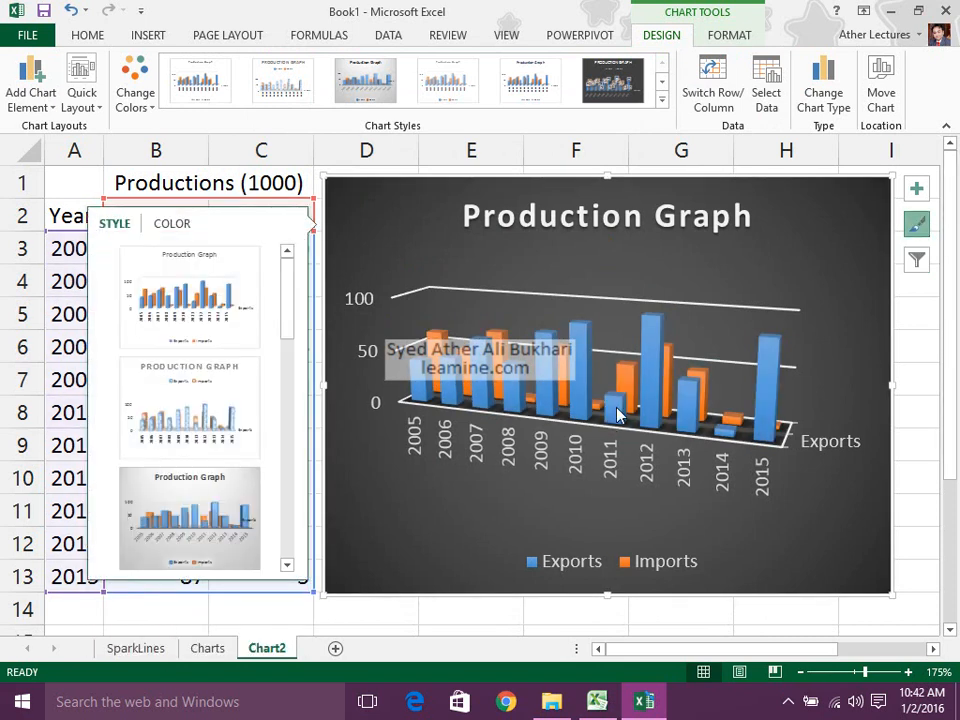
left_click(916, 188)
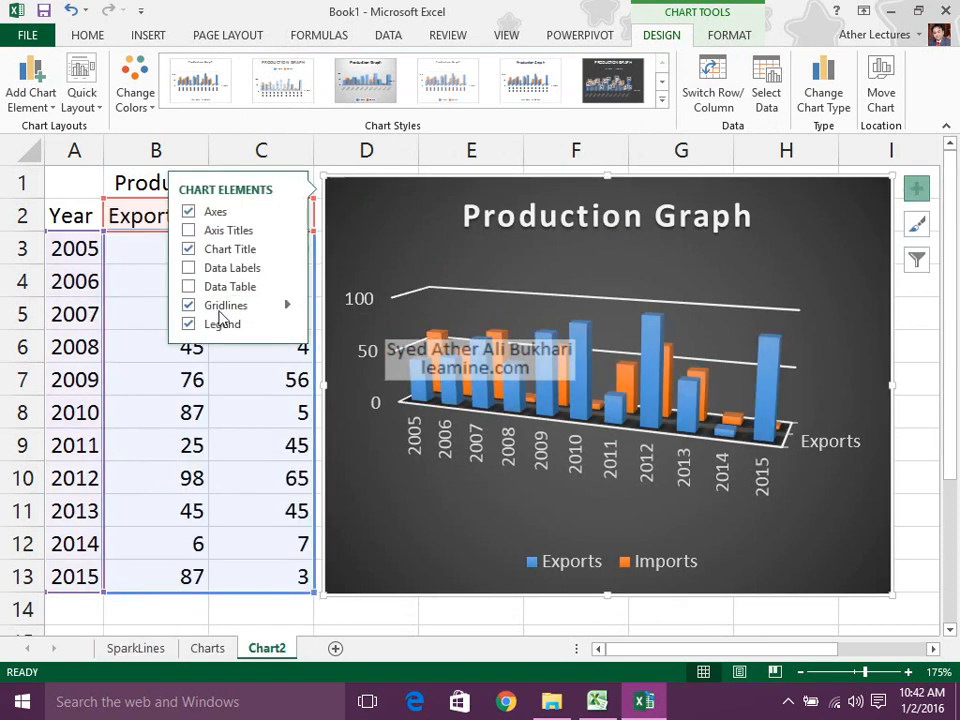
left_click(189, 287)
left_click(189, 287)
Step: Add data labels to the 3-D column chart and open their detailed formatting options
left_click(189, 268)
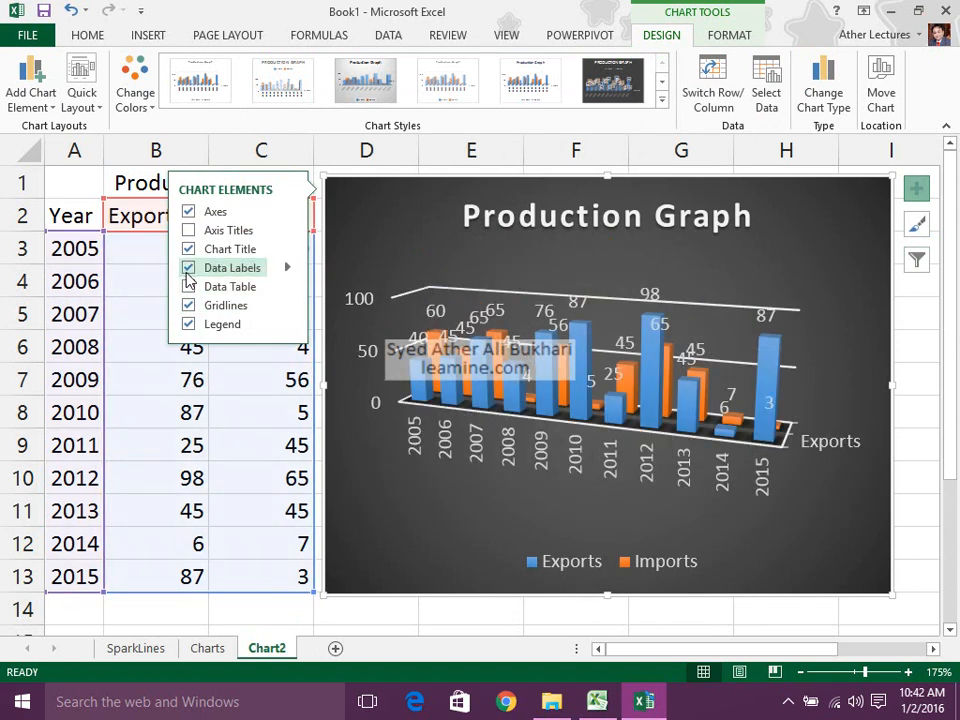
left_click(288, 267)
left_click(288, 267)
left_click(288, 267)
left_click(330, 295)
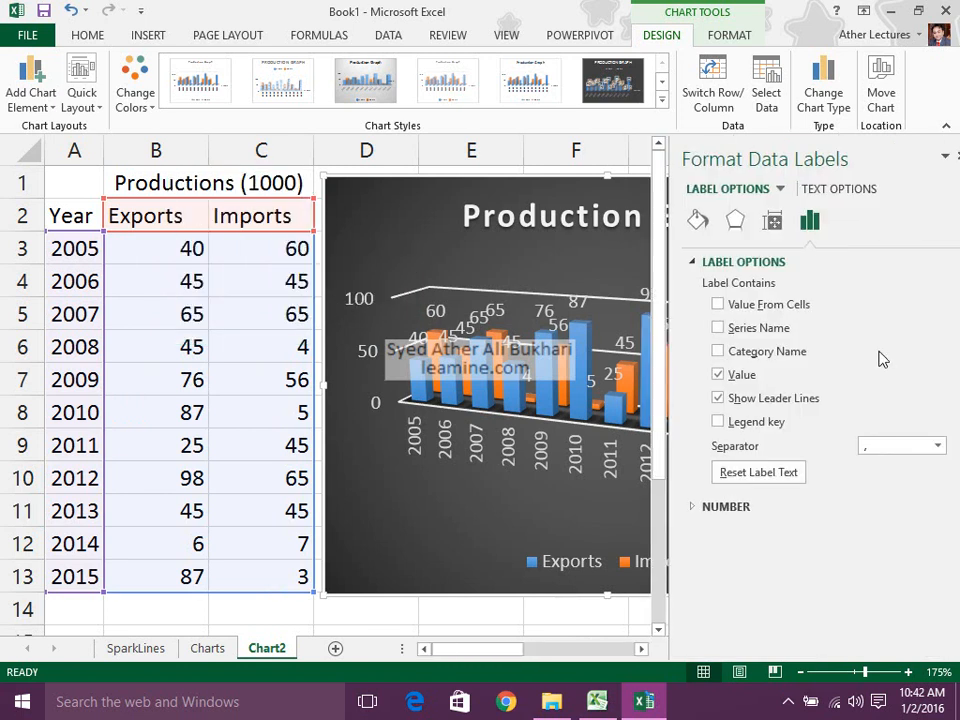
Step: Try the legend key, category name and value-from-cells options for the Exports data labels, reverting each, and close the formatting options
left_click(740, 422)
left_click(745, 428)
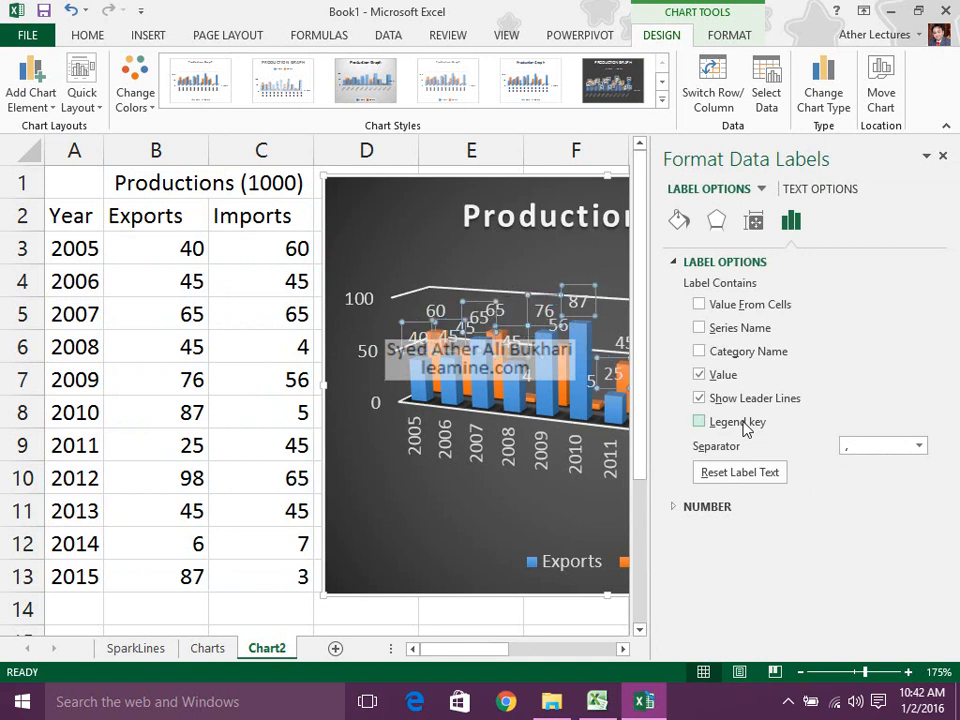
left_click(699, 351)
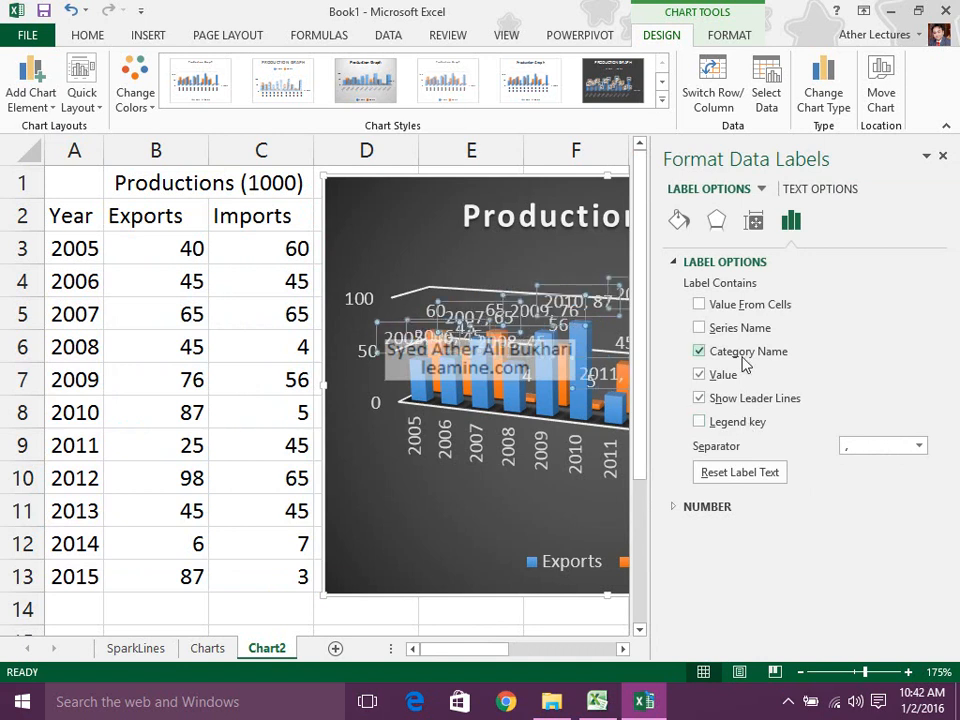
left_click(699, 351)
left_click(742, 336)
left_click(744, 306)
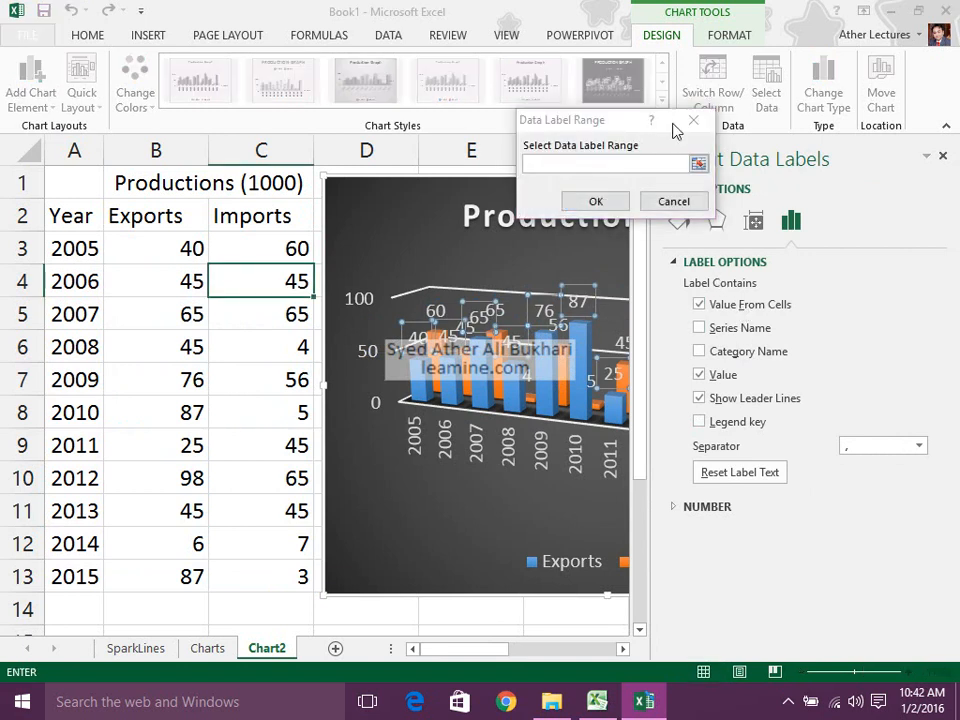
left_click(674, 201)
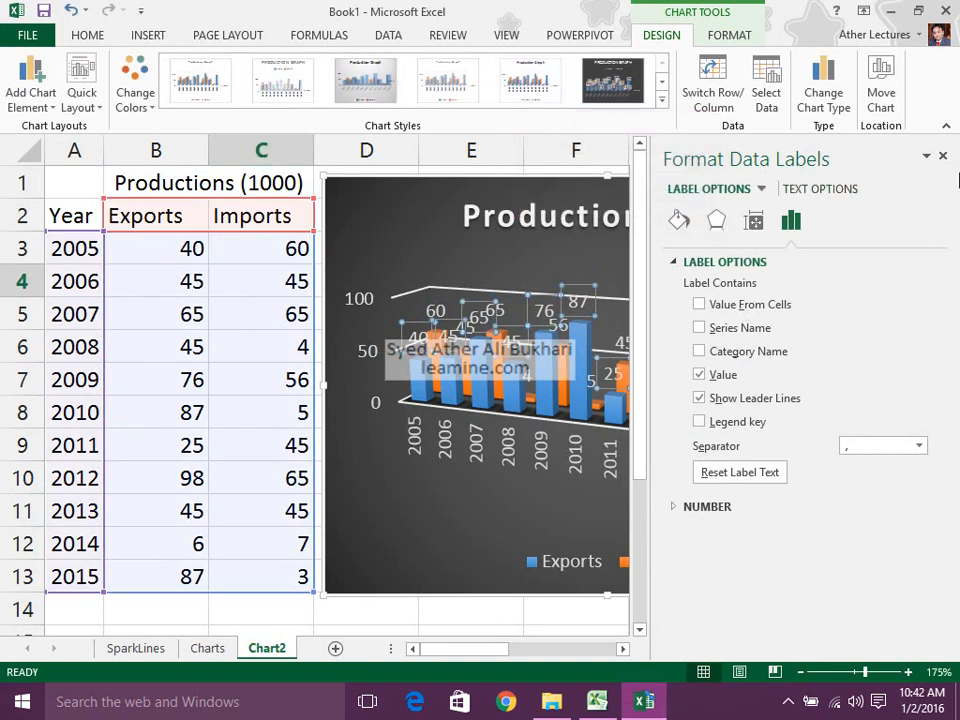
left_click(943, 158)
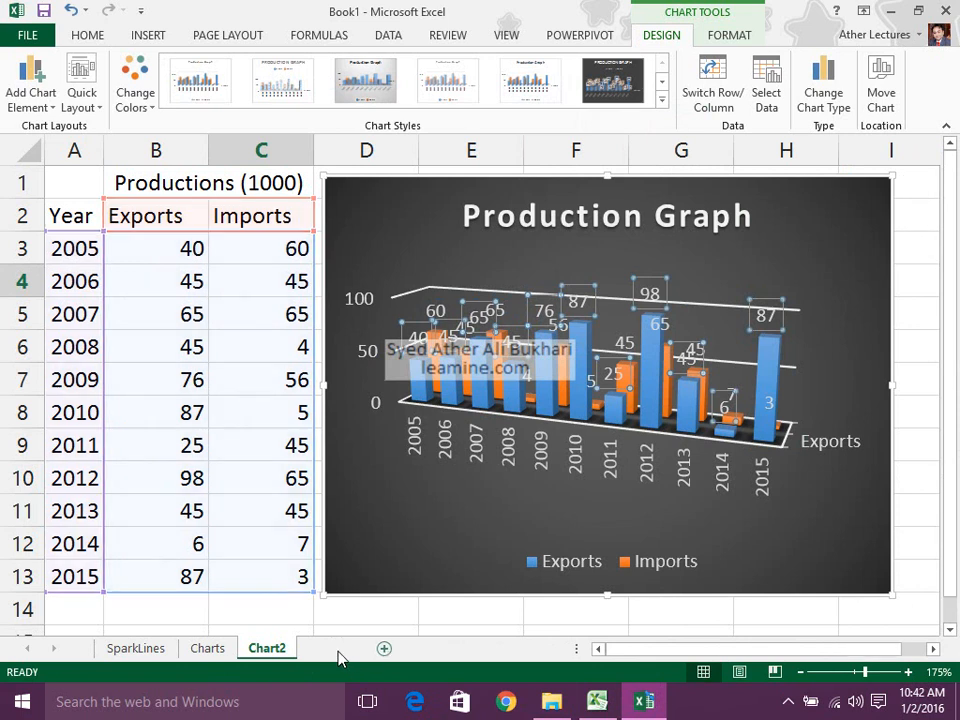
Step: Add a new worksheet after Chart2 and name it Pie
left_click(336, 649)
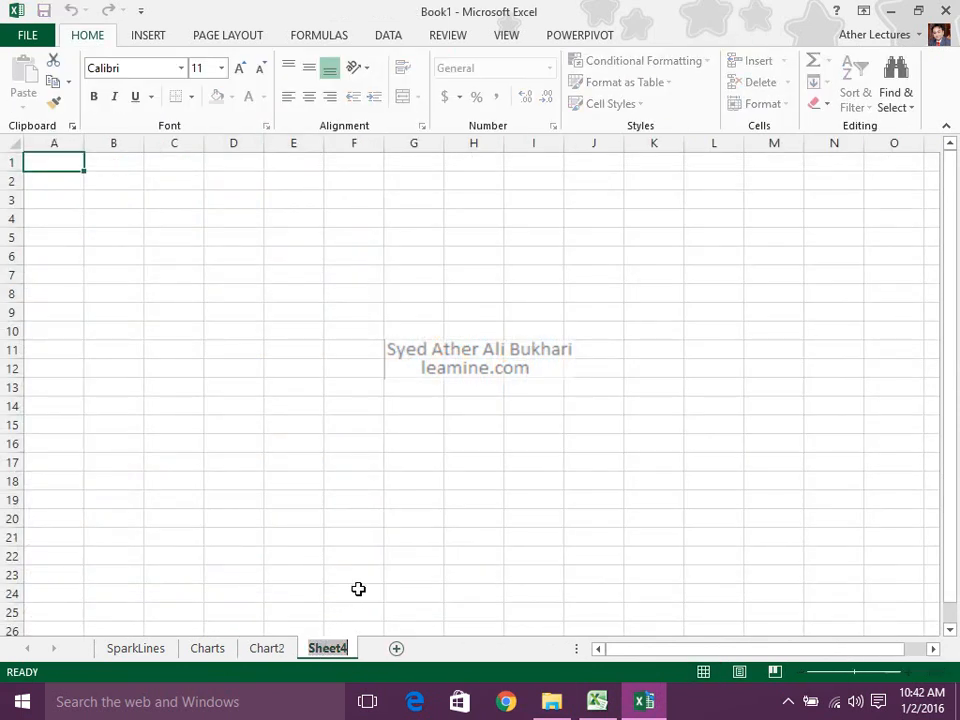
type("Pie")
key("Return")
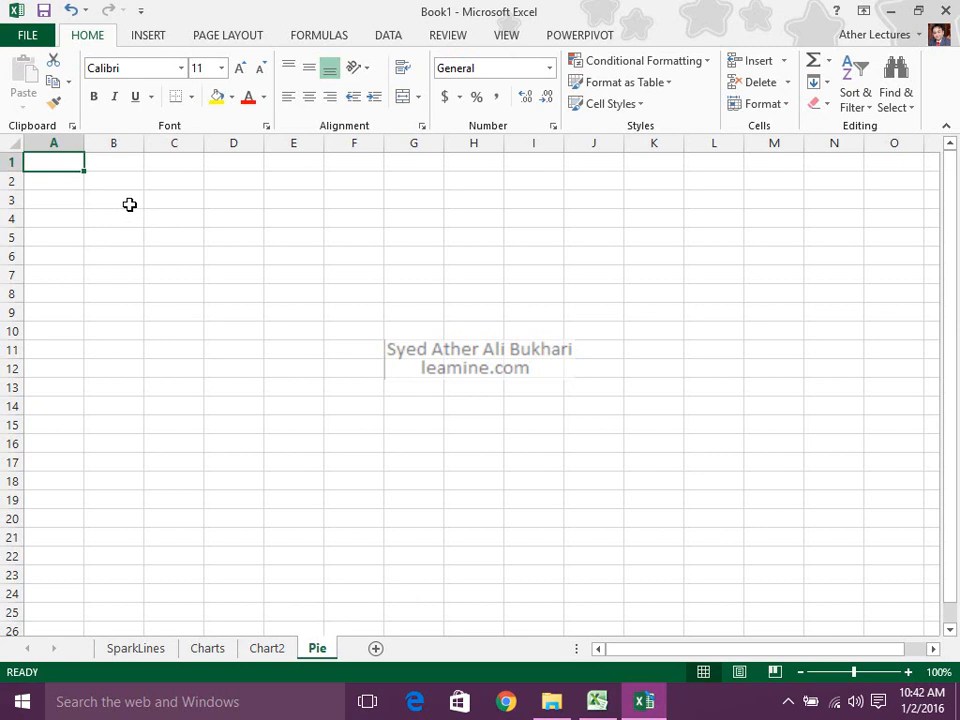
Step: Enter the headings Player A, Player B and Extra in cells A2 to C2, and select the cell below Player A
key("Down")
type("P")
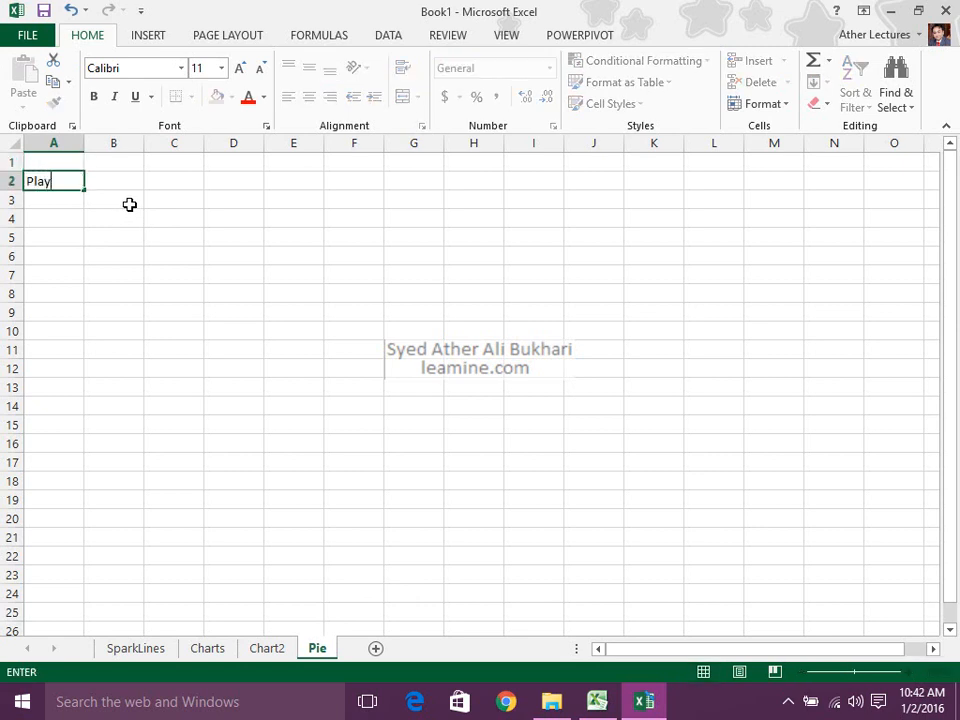
type("layer A")
key("Return")
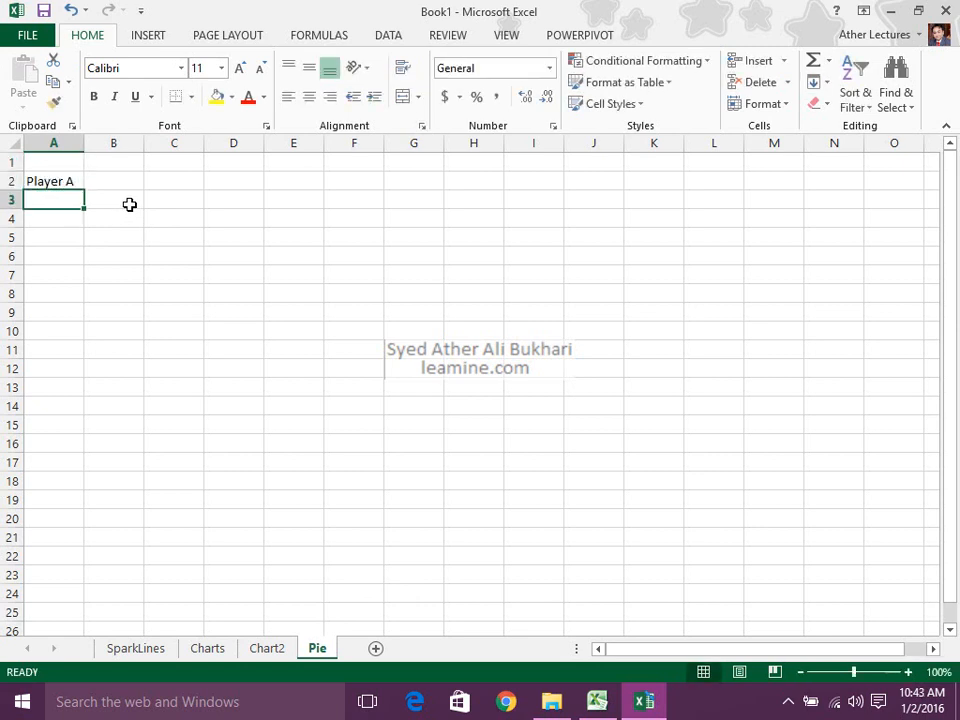
key("Up")
key("Right")
type("Pla")
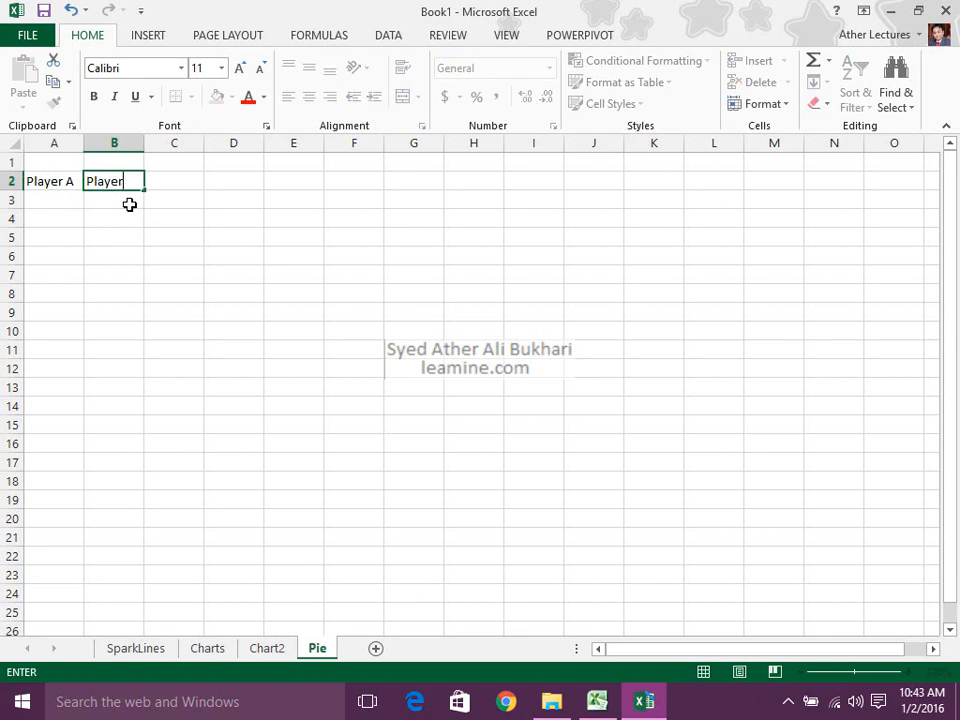
type("yer B")
key("Tab")
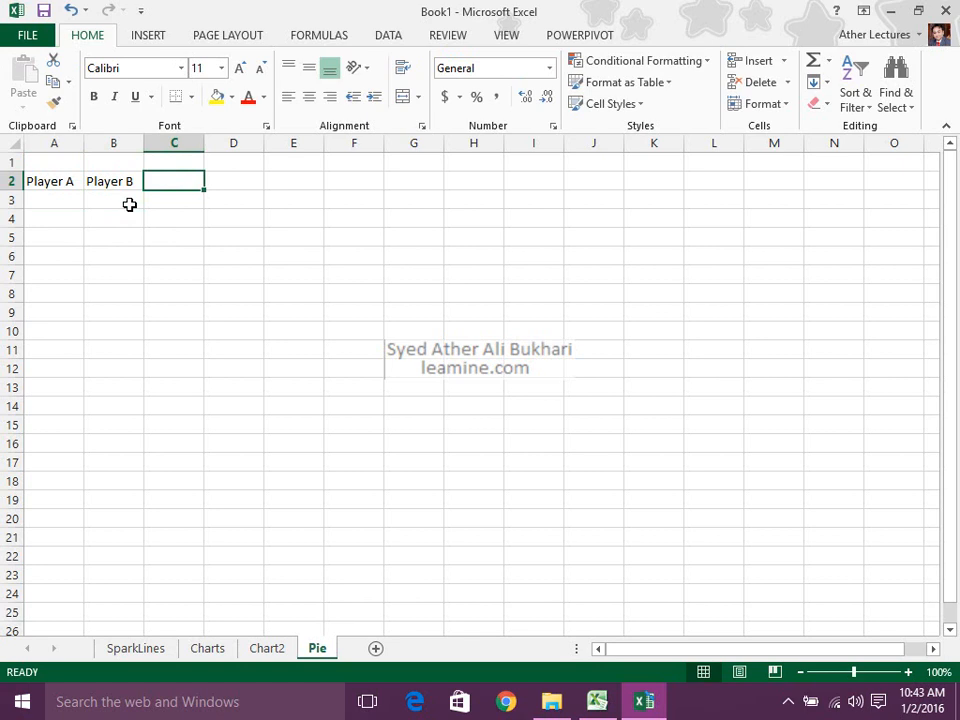
type("Extra")
key("Return")
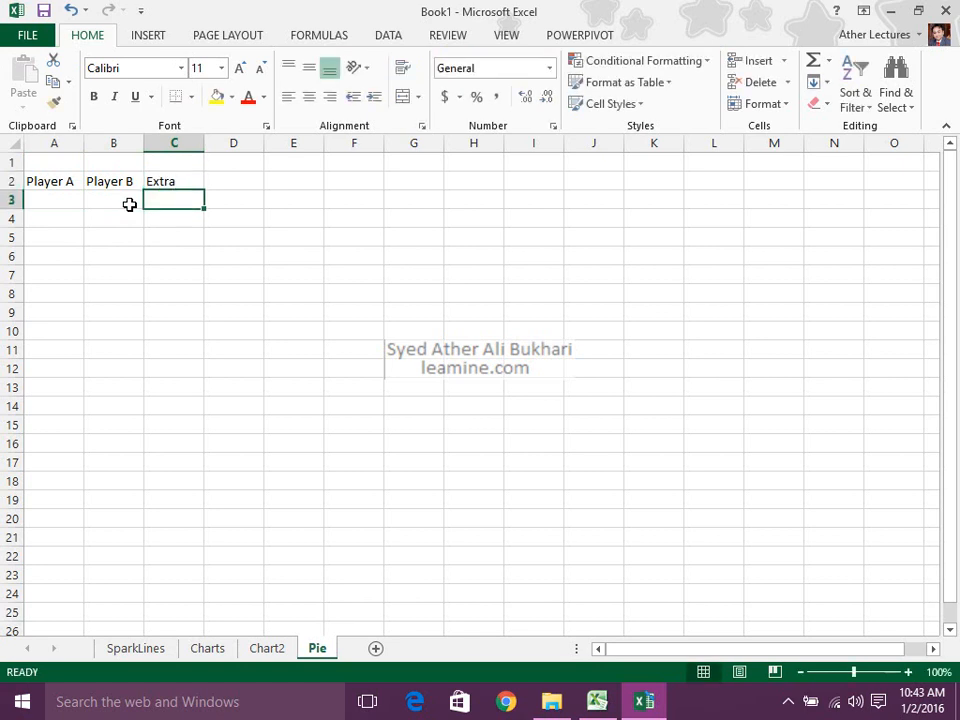
scroll(287, 330, "up", 4)
left_click(96, 242)
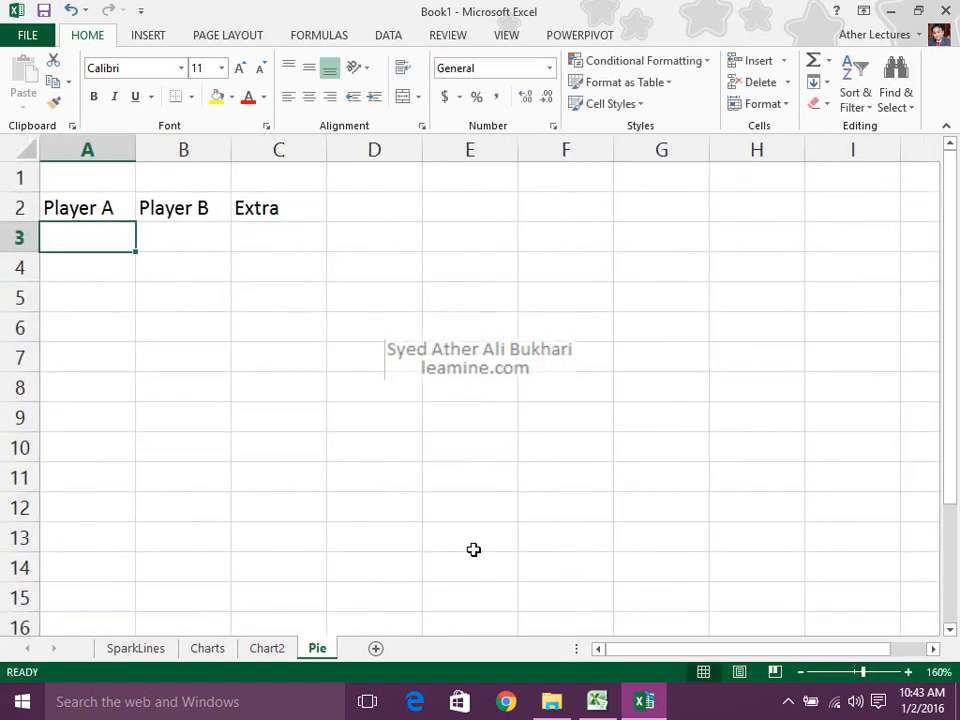
Step: Enter the values 34, 54 and 3 under Player A, Player B and Extra in row 3
type("34")
key("Tab")
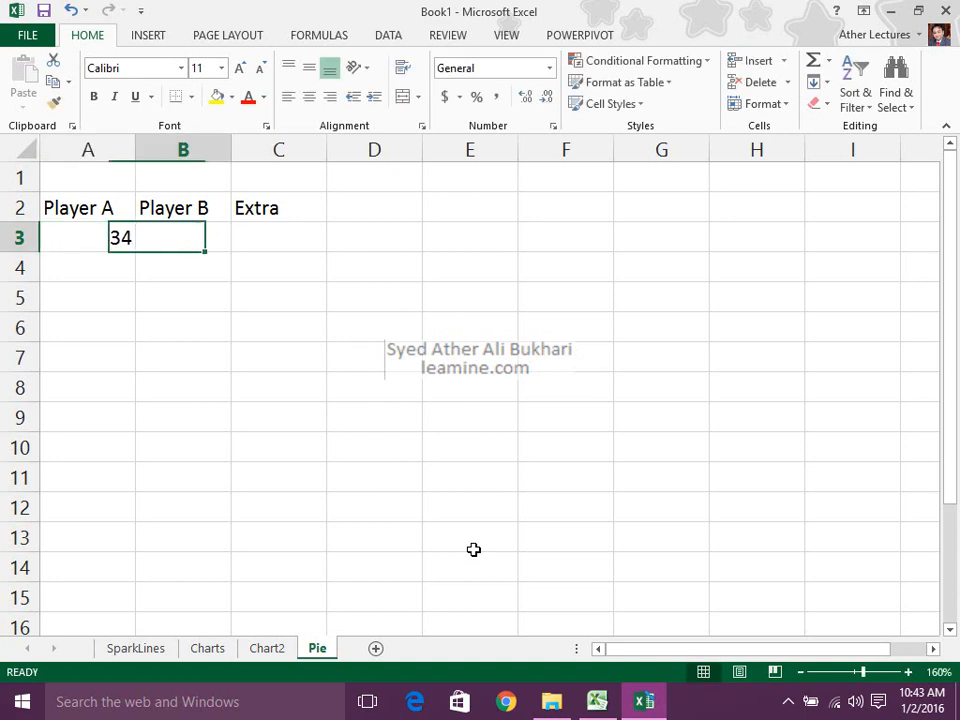
type("54")
key("Tab")
type("3")
key("Return")
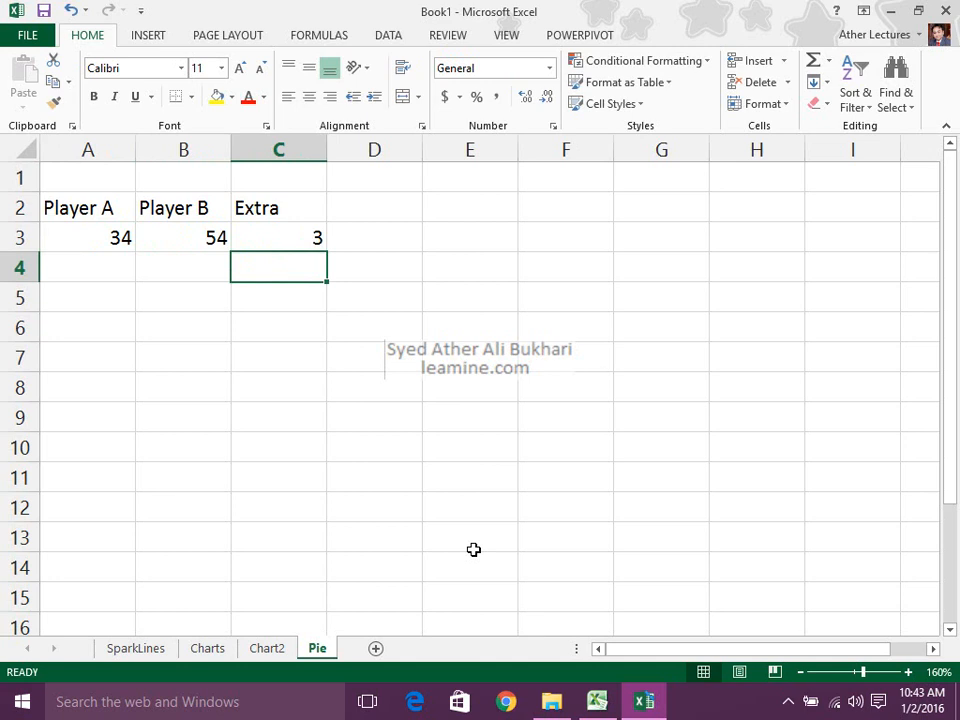
Step: Insert a 3-D Pie chart from the player headings and values in A2 to C3
left_click_drag(70, 210, 285, 238)
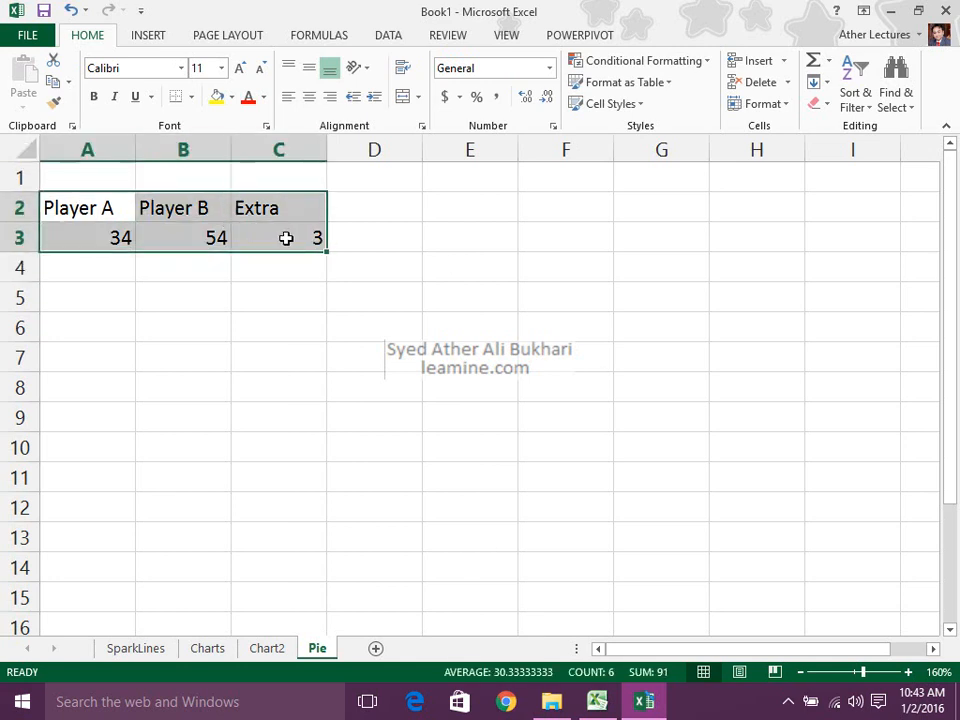
left_click(152, 39)
left_click(403, 103)
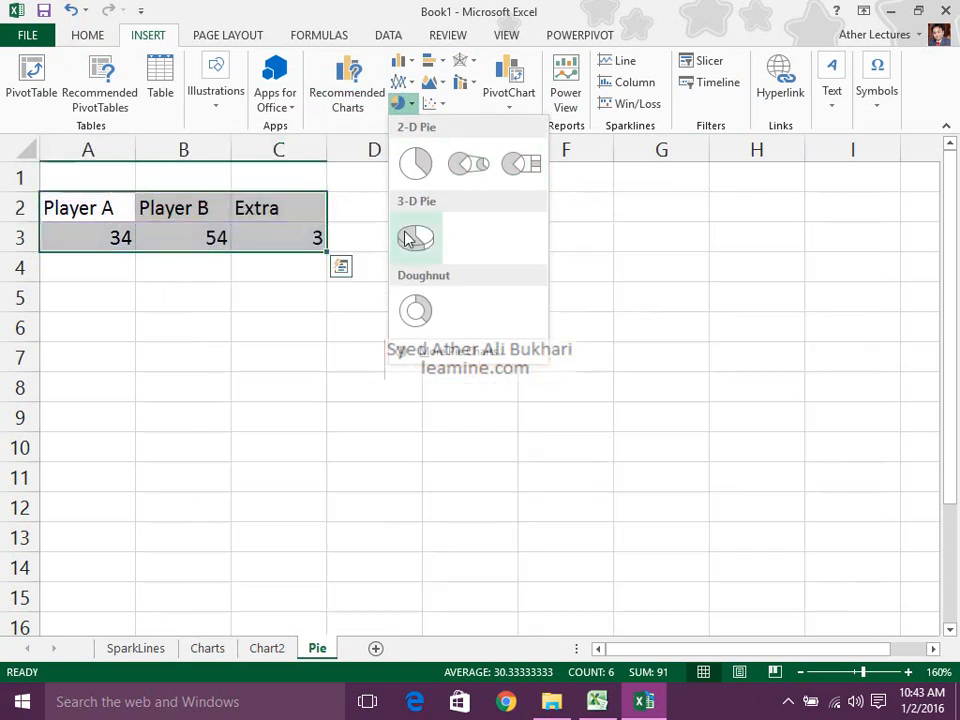
left_click(533, 12)
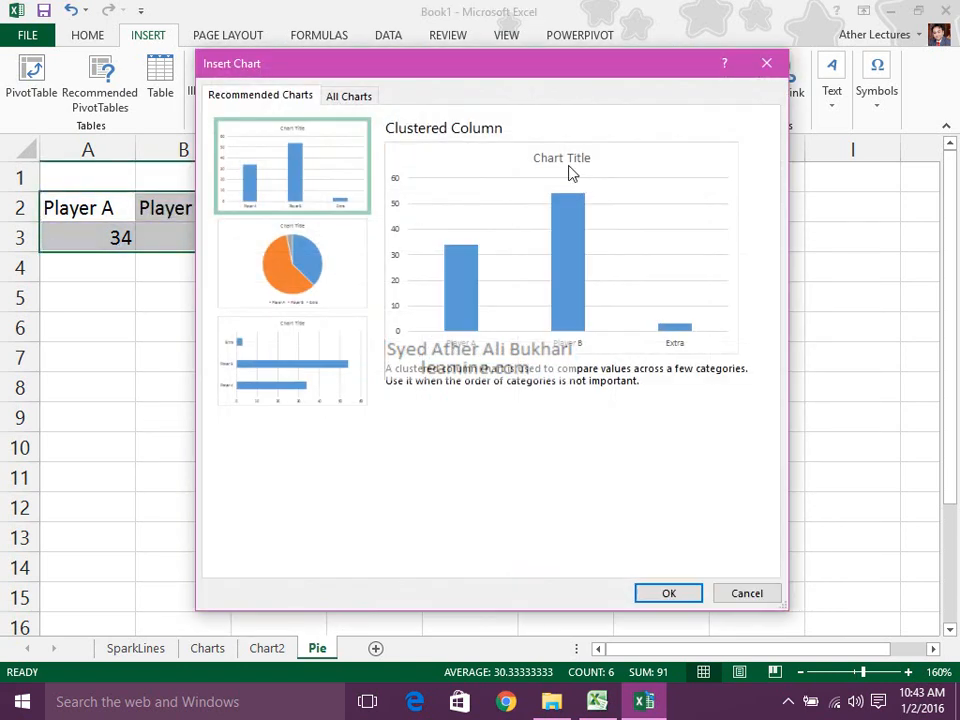
left_click_drag(507, 78, 668, 74)
left_click(512, 93)
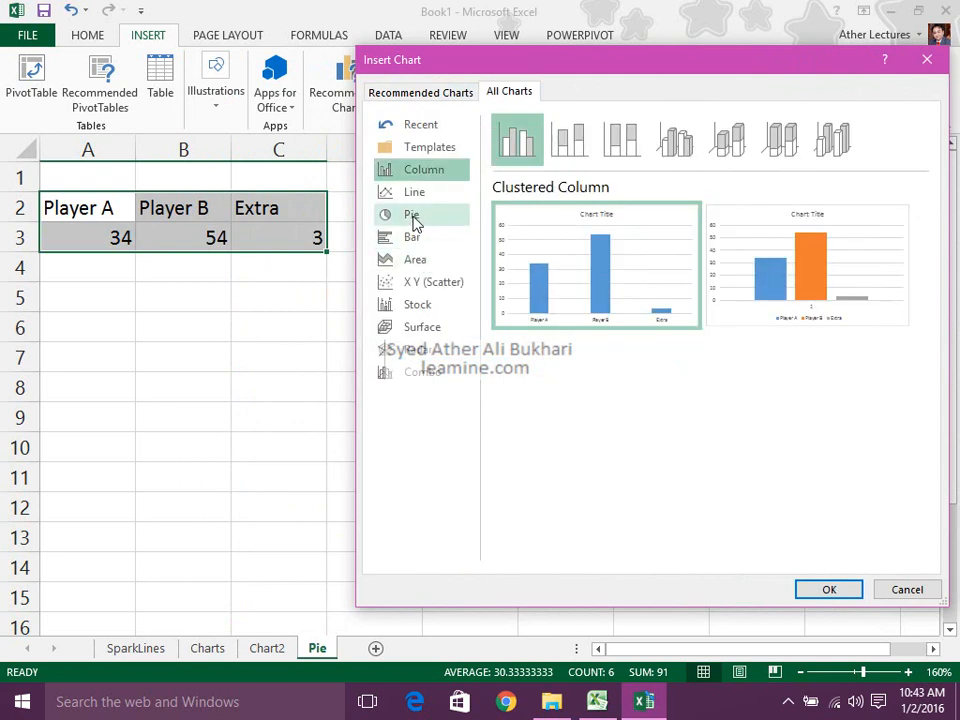
left_click(413, 214)
left_click(572, 142)
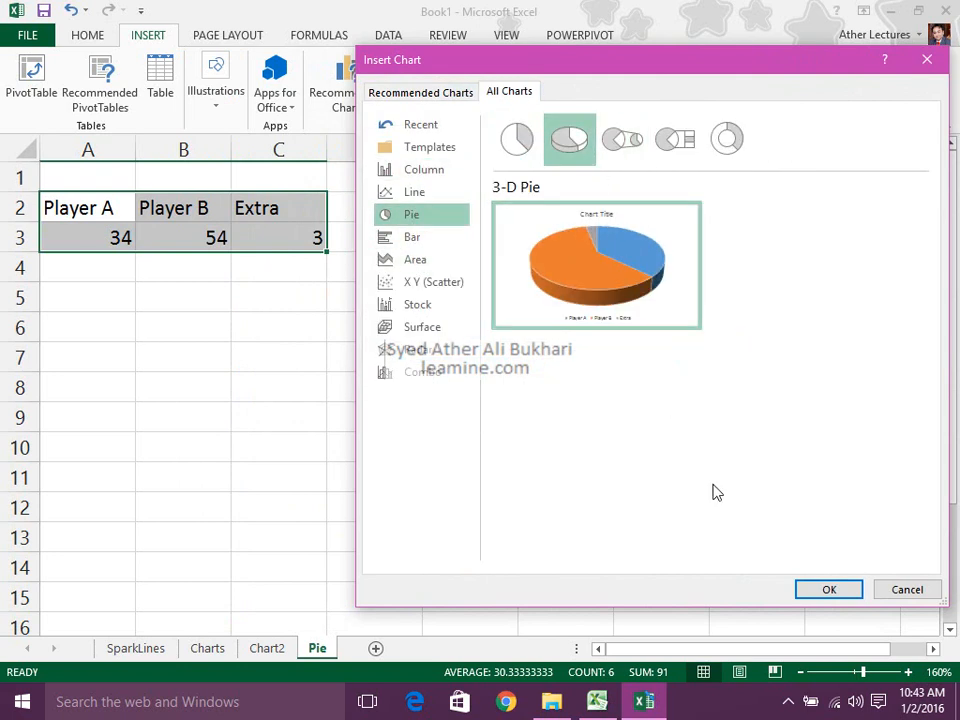
left_click(845, 585)
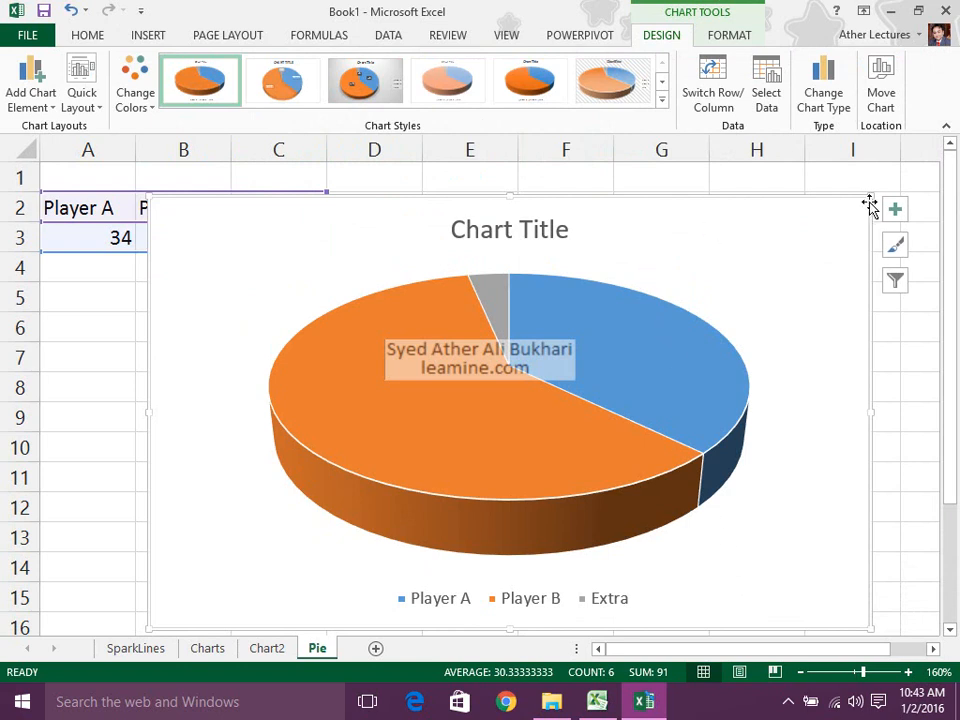
Step: Resize the pie chart and place it beside the table, covering about columns D to I and rows 1 to 14
left_click_drag(868, 195, 686, 349)
mouse_move(519, 354)
left_mouse_down()
mouse_move(638, 206)
mouse_move(720, 176)
mouse_move(707, 169)
left_mouse_up()
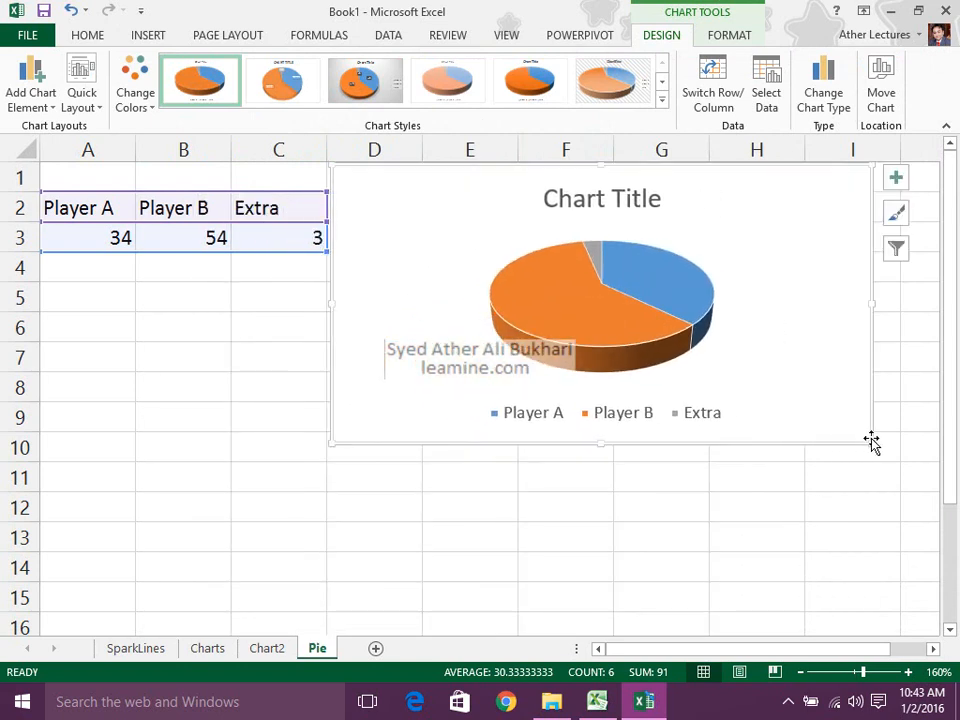
left_click_drag(871, 446, 883, 563)
Step: Add data labels to the 3-D pie and preview the placement options for the labels, legend and chart title
left_click(764, 352)
left_click(910, 180)
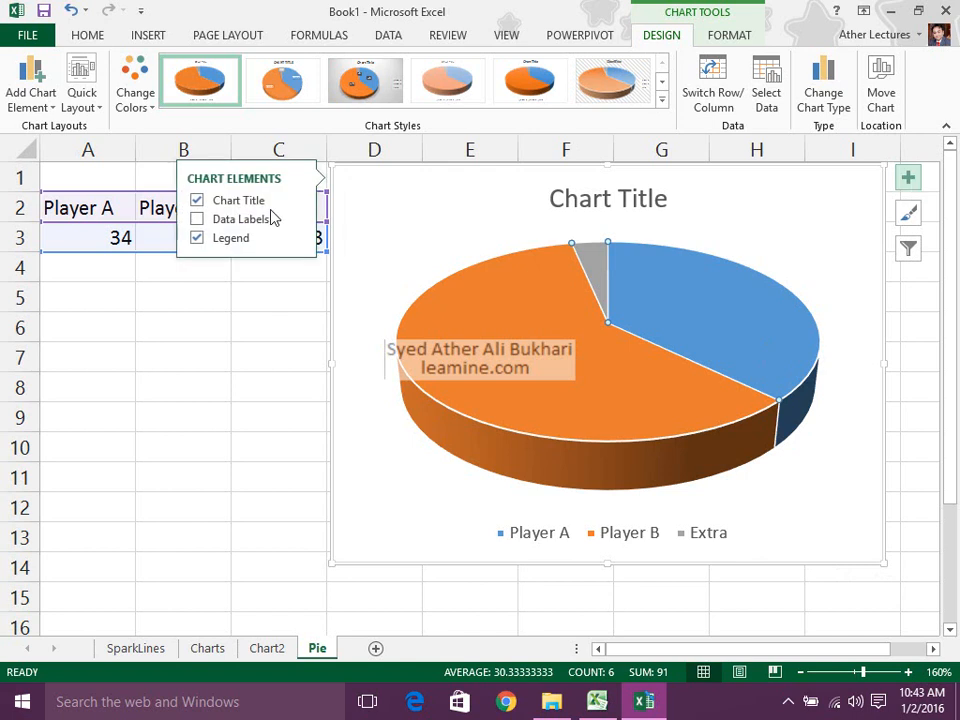
left_click(197, 220)
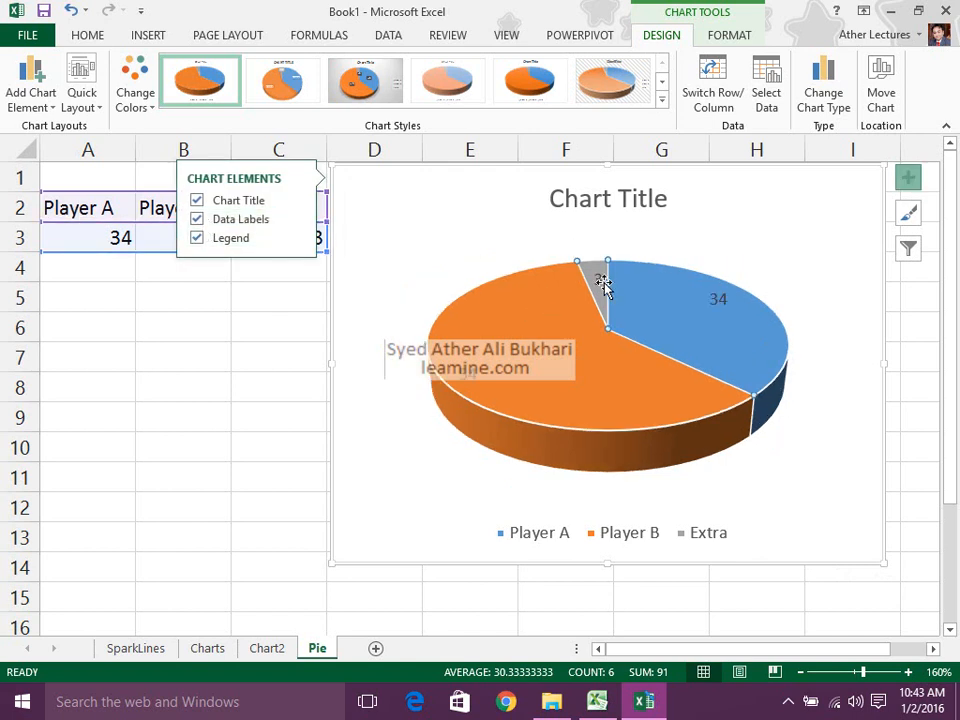
left_click(295, 219)
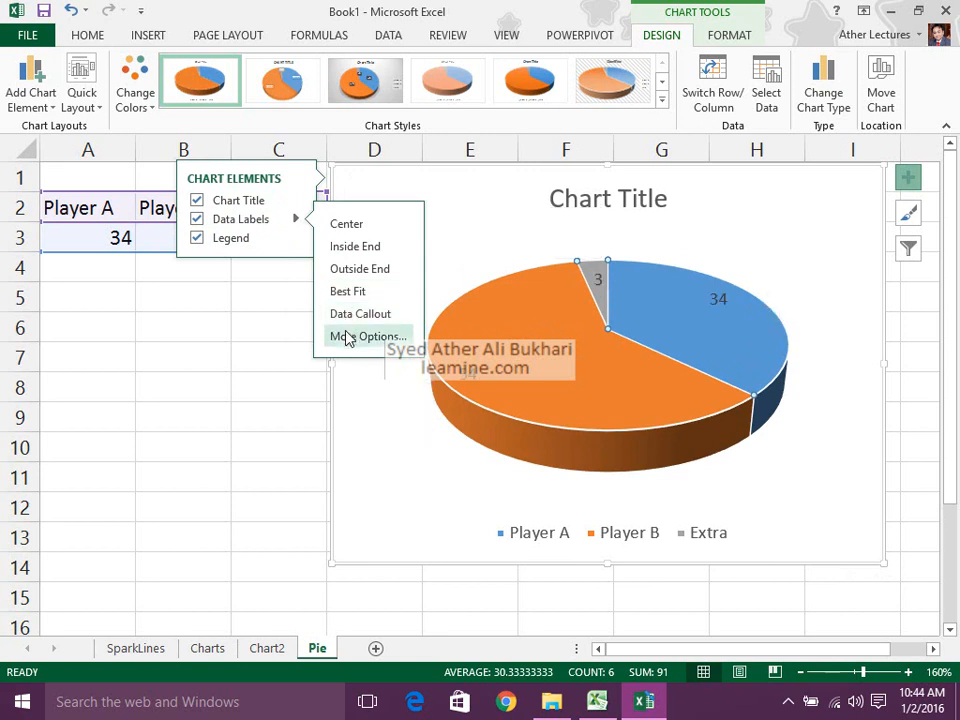
left_click(298, 240)
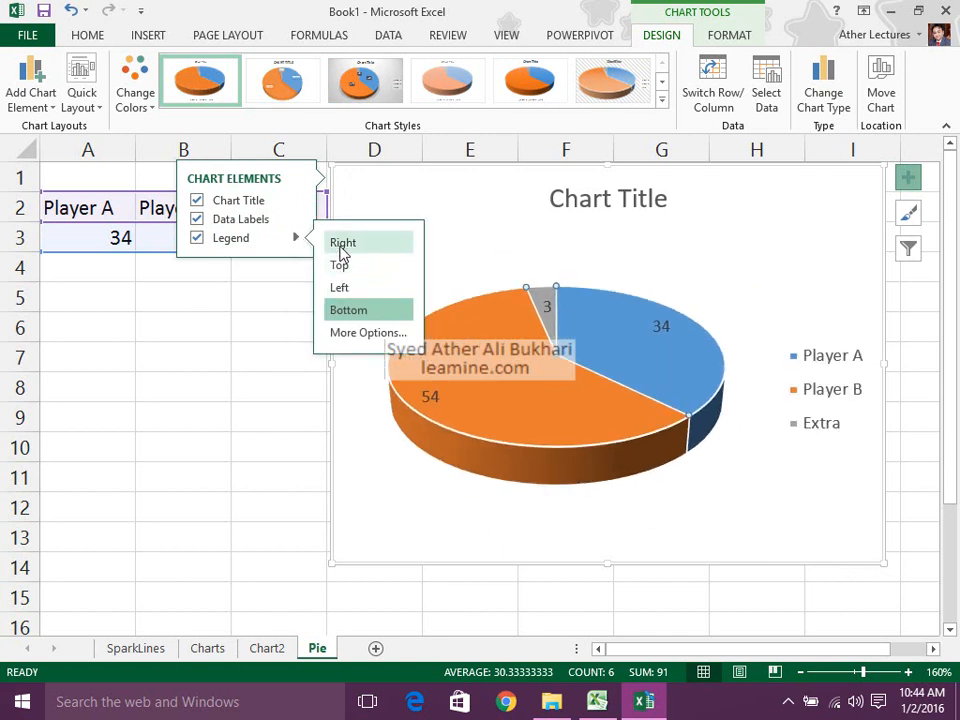
left_click(296, 201)
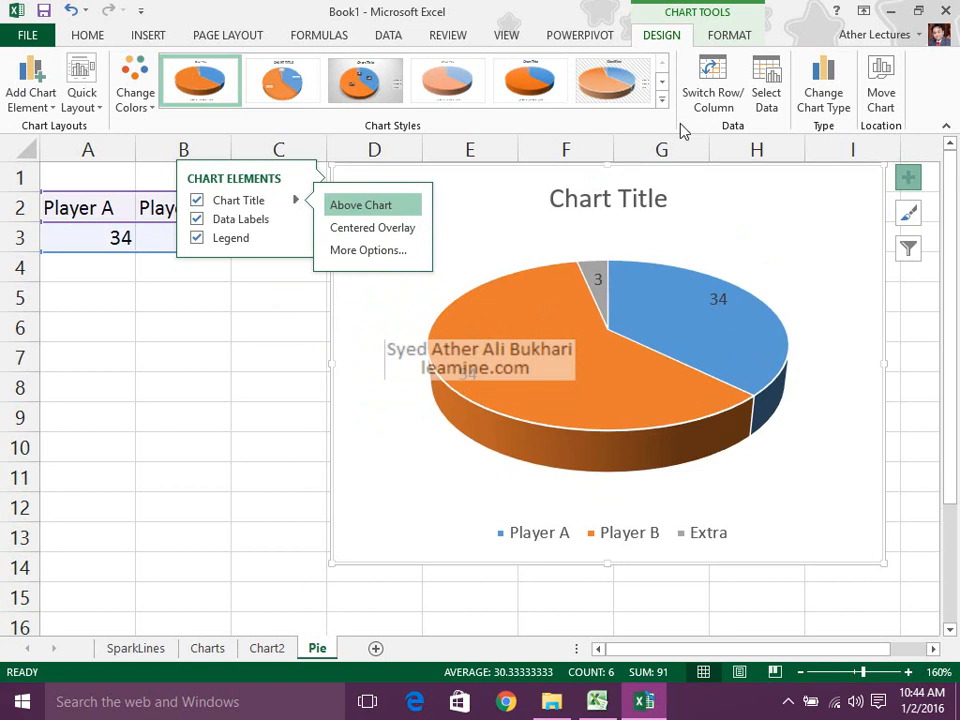
Step: Change the chart type to Pie of Pie
left_click(838, 103)
left_click(622, 138)
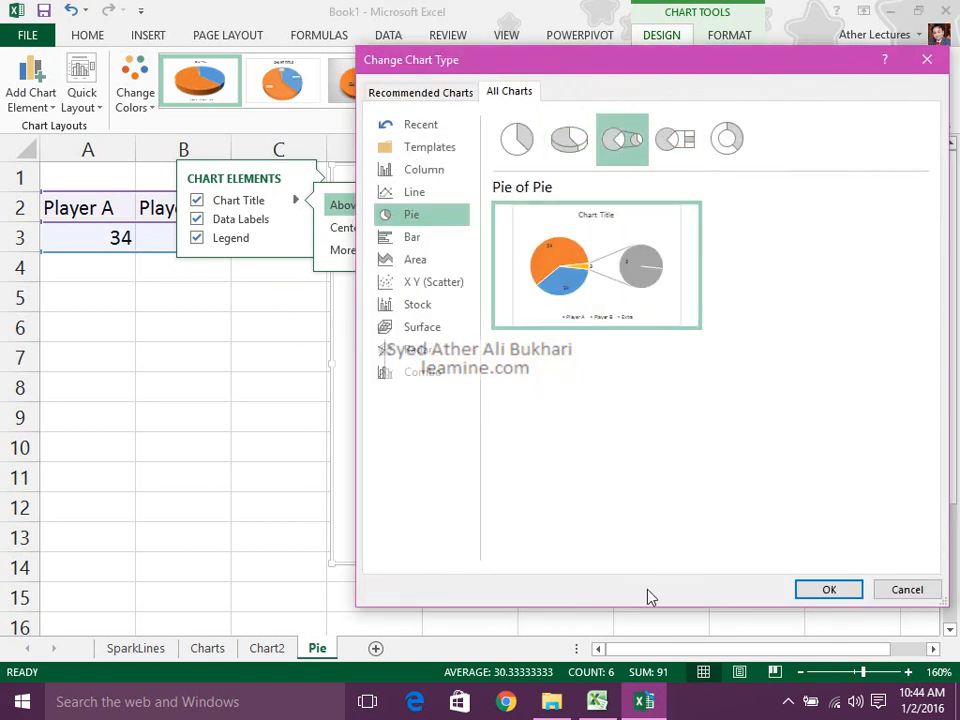
left_click(825, 590)
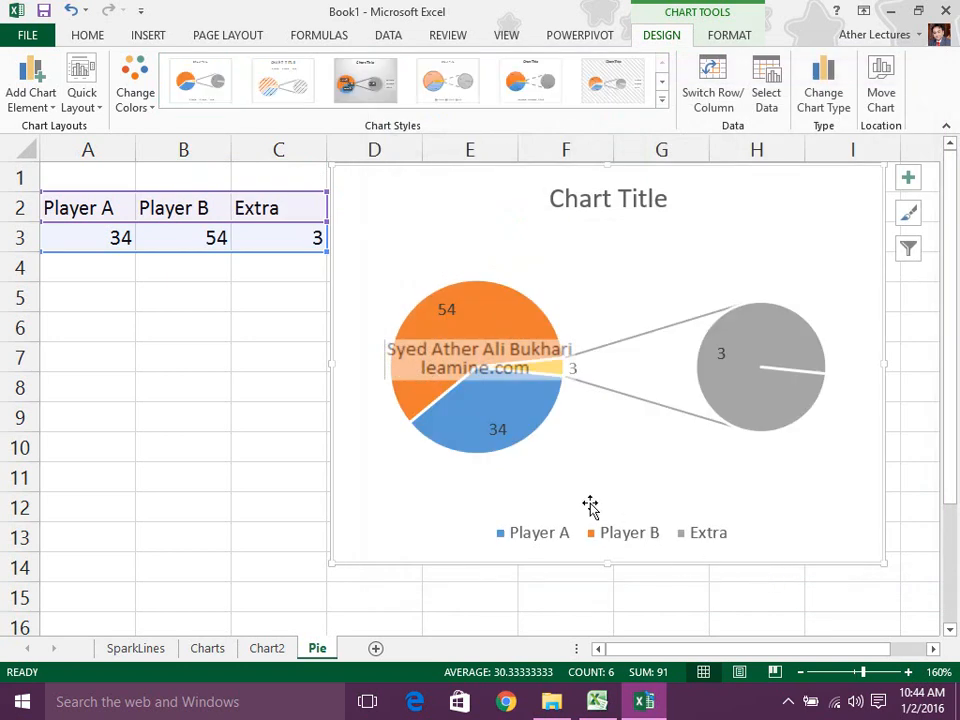
Step: Examine the data label placement options and the secondary pie's Extra slice
mouse_move(737, 414)
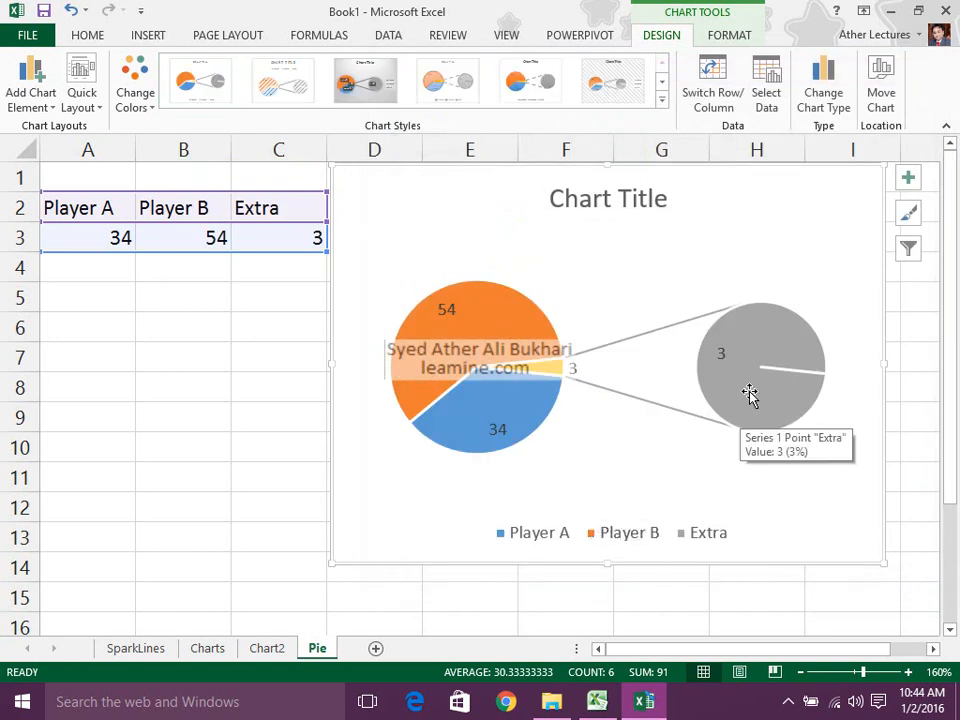
left_click(908, 179)
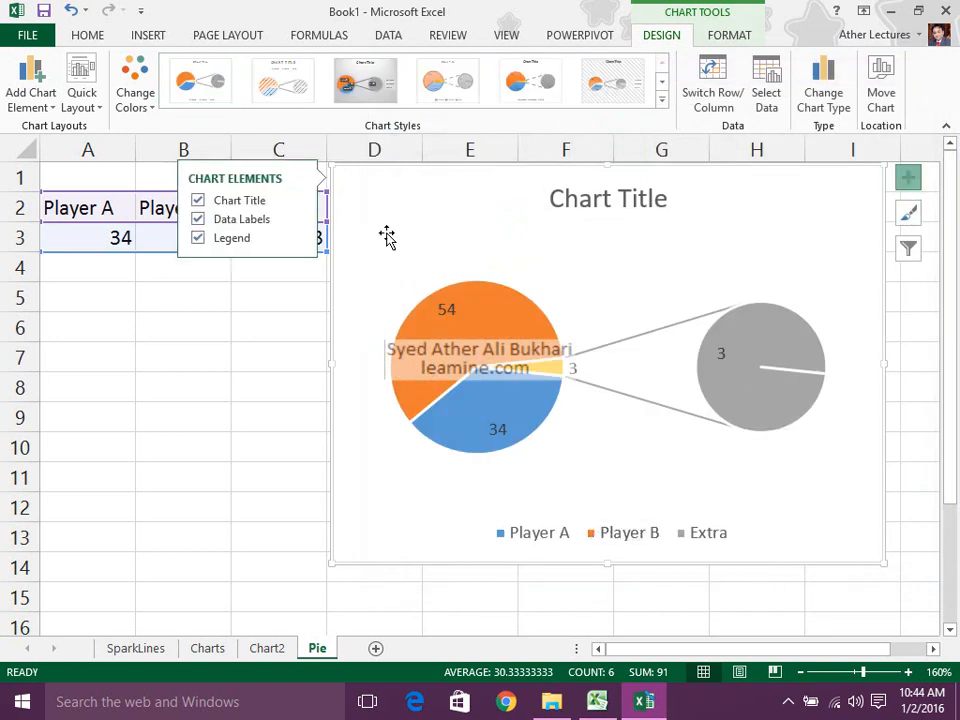
left_click(296, 219)
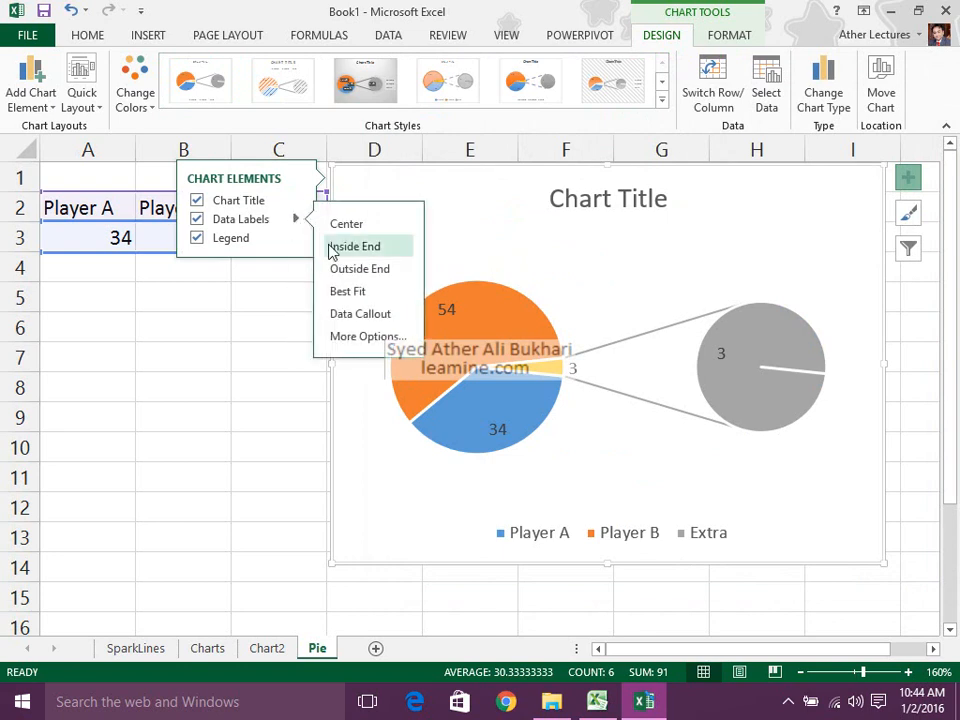
left_click(792, 368)
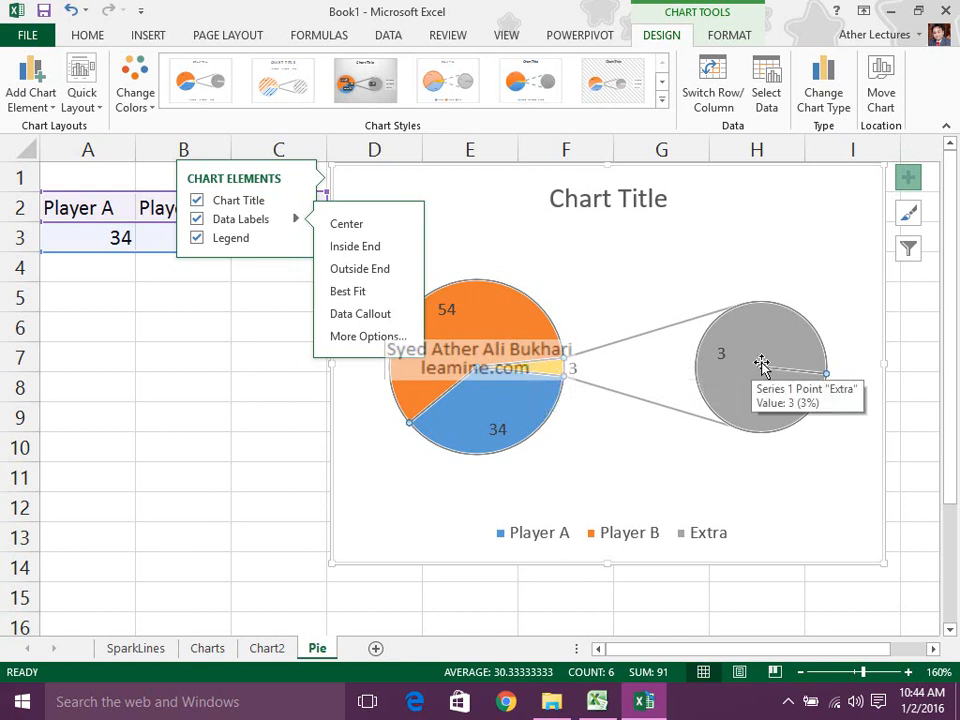
left_click(825, 374)
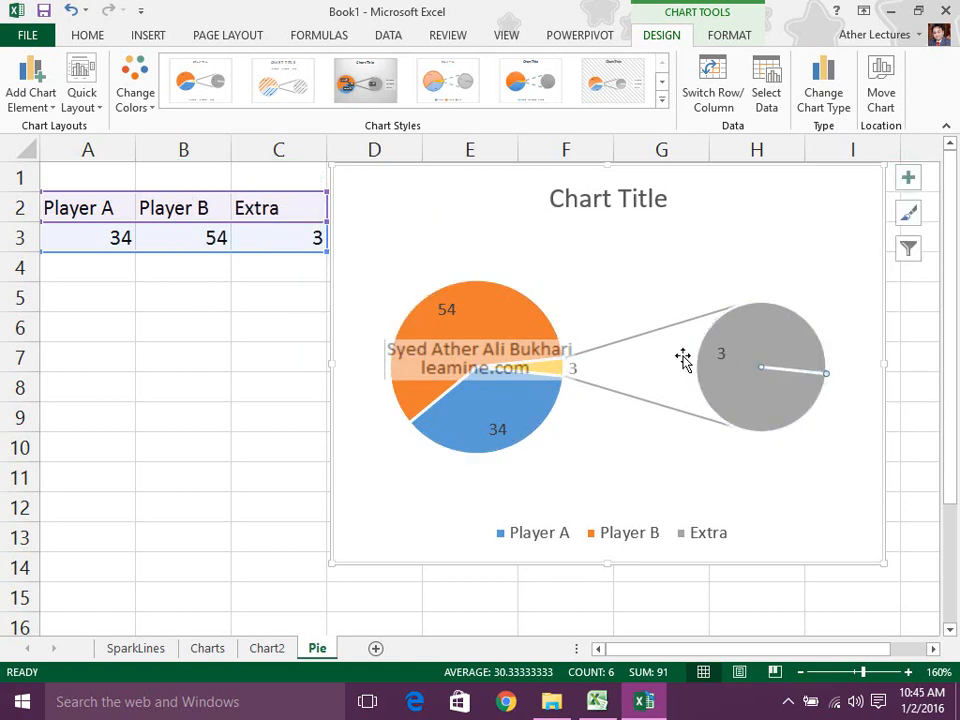
Step: Try pulling the Player B slice out of the main pie and moving the Player A label below its slice
left_click_drag(489, 332, 445, 300)
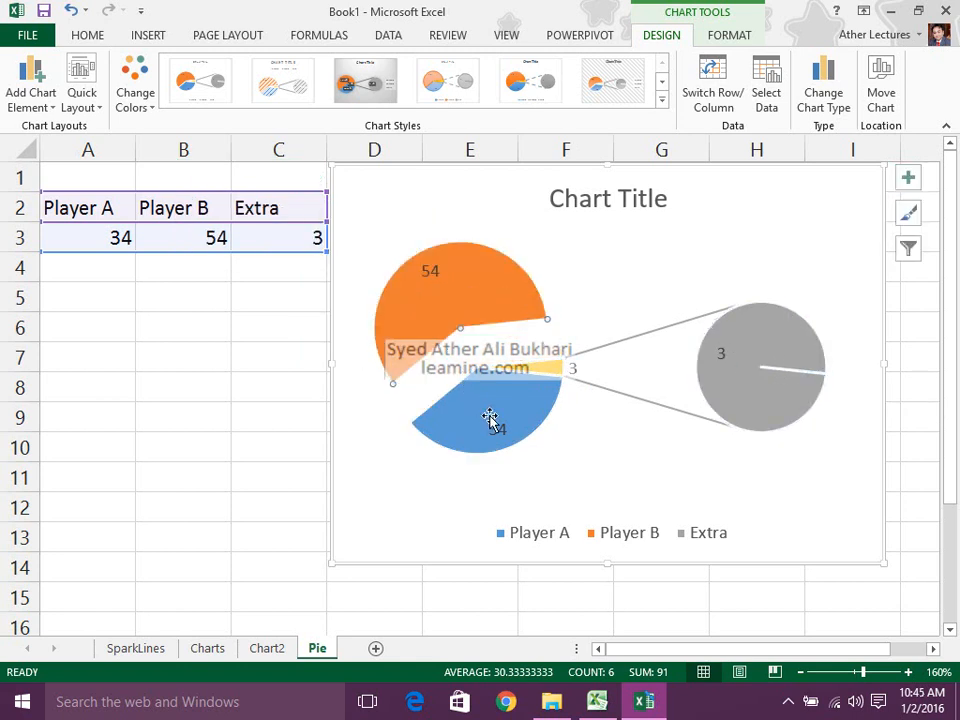
left_click_drag(491, 417, 488, 462)
left_click(484, 418)
left_click_drag(479, 415, 447, 451)
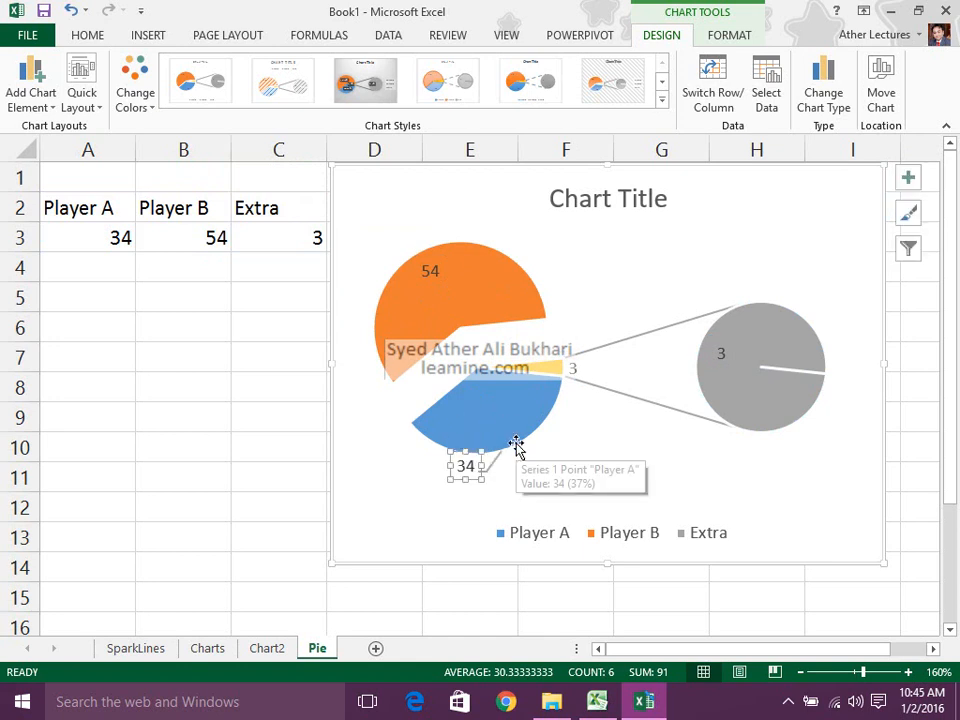
key("Delete")
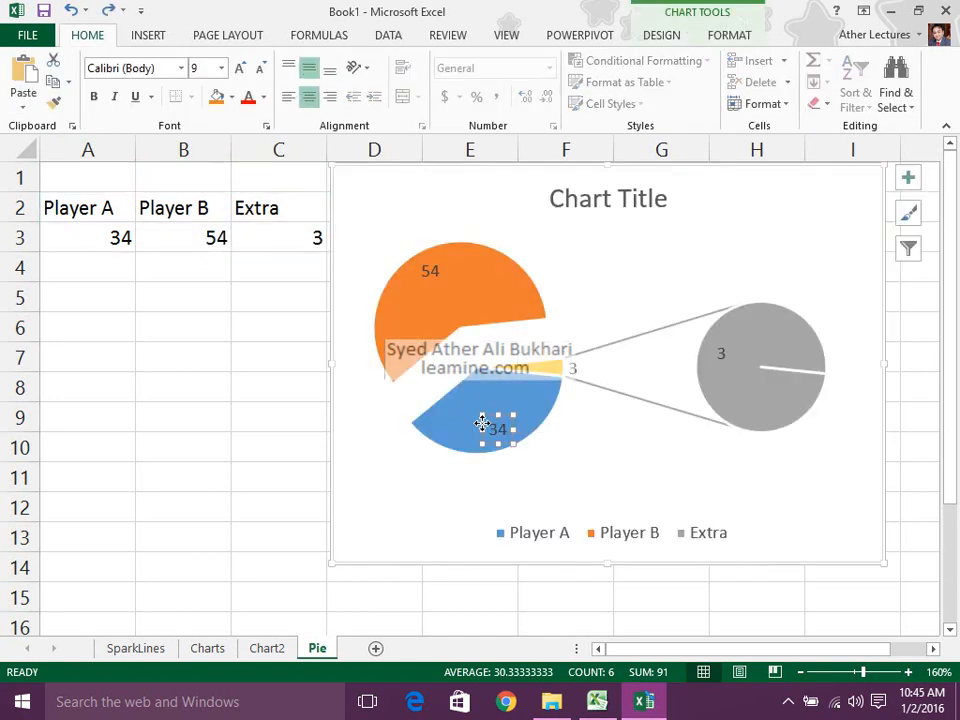
Step: Rejoin the main pie's slices and move the plot area down and to the right within the chart
left_click(456, 413)
left_click_drag(456, 413, 411, 461)
left_click_drag(500, 300, 480, 321)
left_click_drag(505, 420, 529, 460)
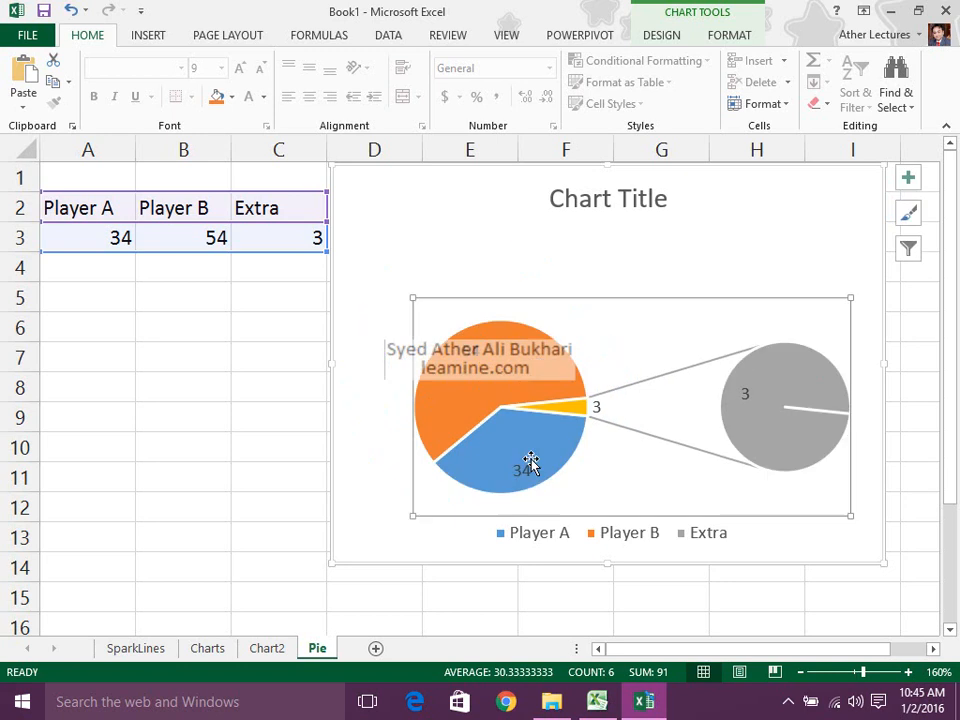
Step: Pull all the pie slices apart and filter the Extra category out of the chart, keeping Player A and Player B
left_click_drag(502, 366, 540, 400)
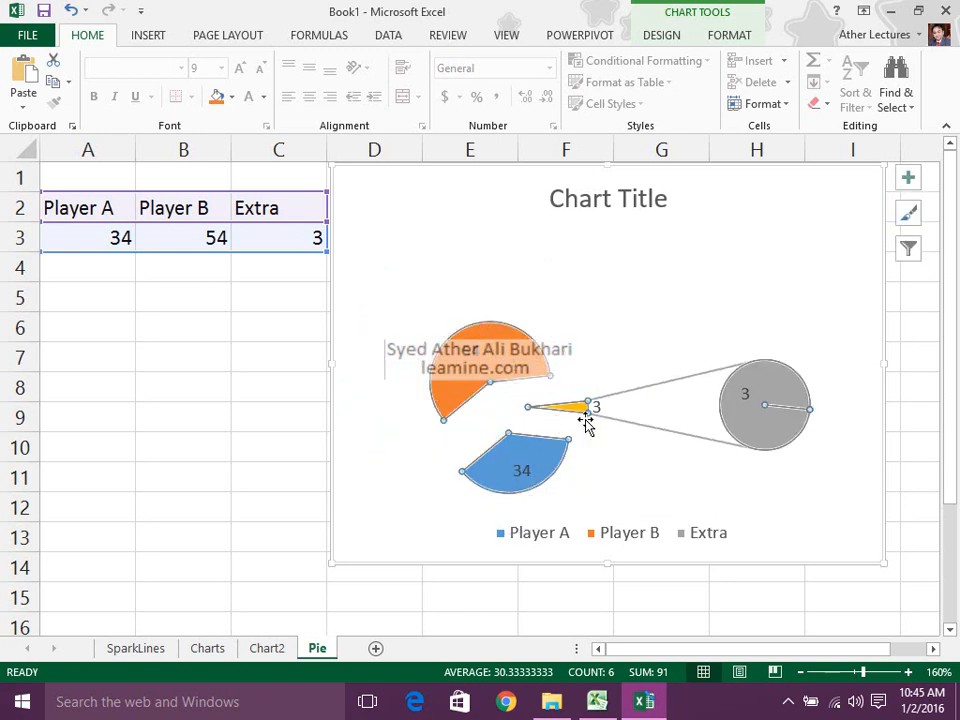
left_click(909, 249)
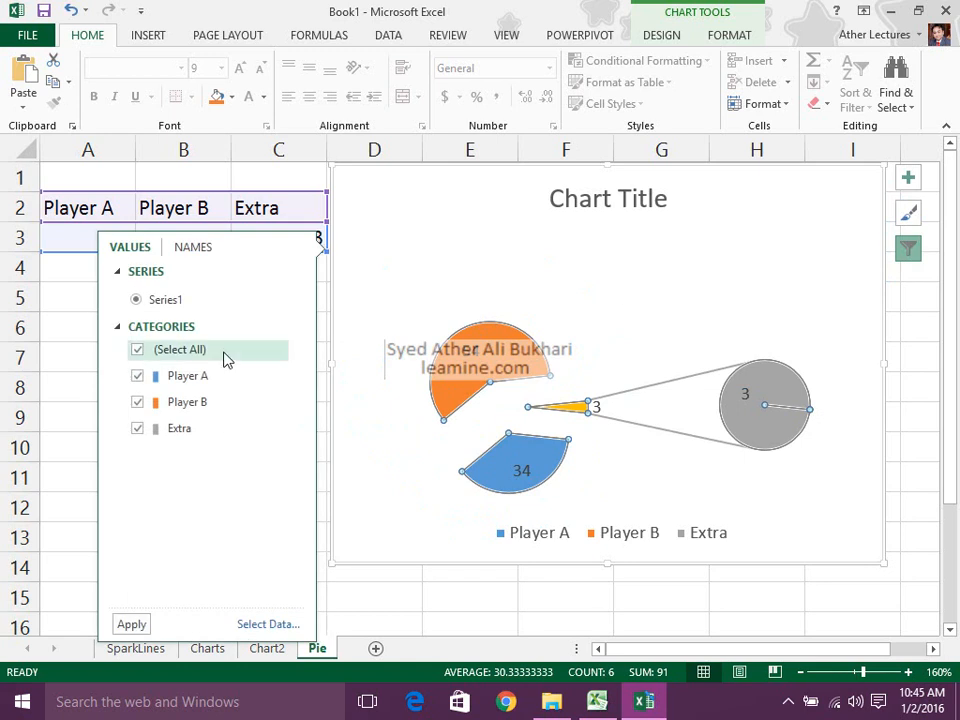
left_click(138, 376)
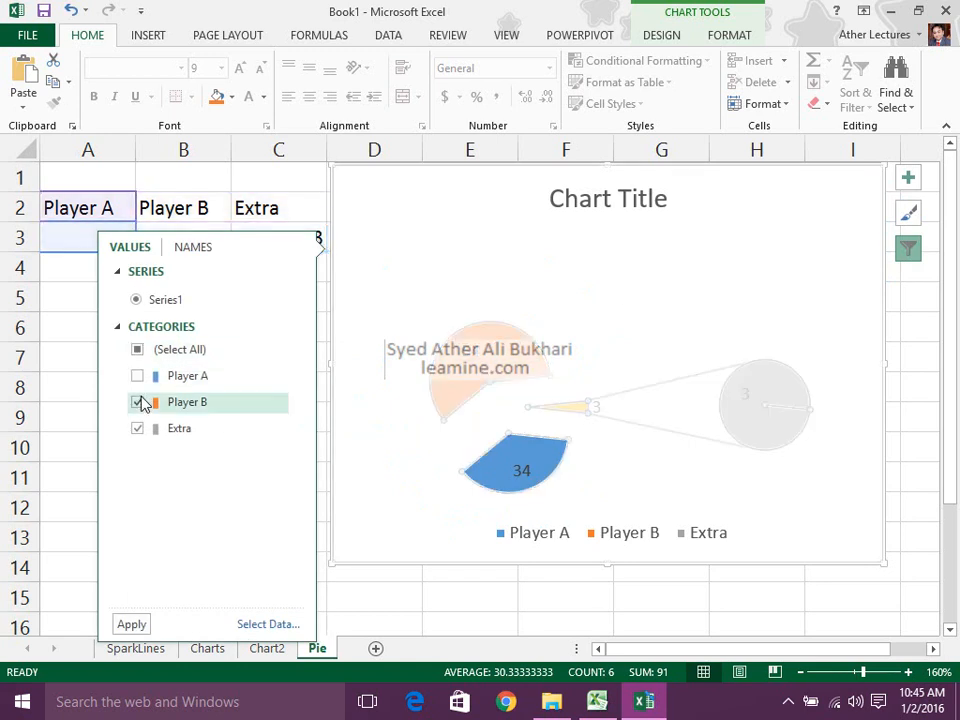
left_click(138, 428)
left_click(138, 376)
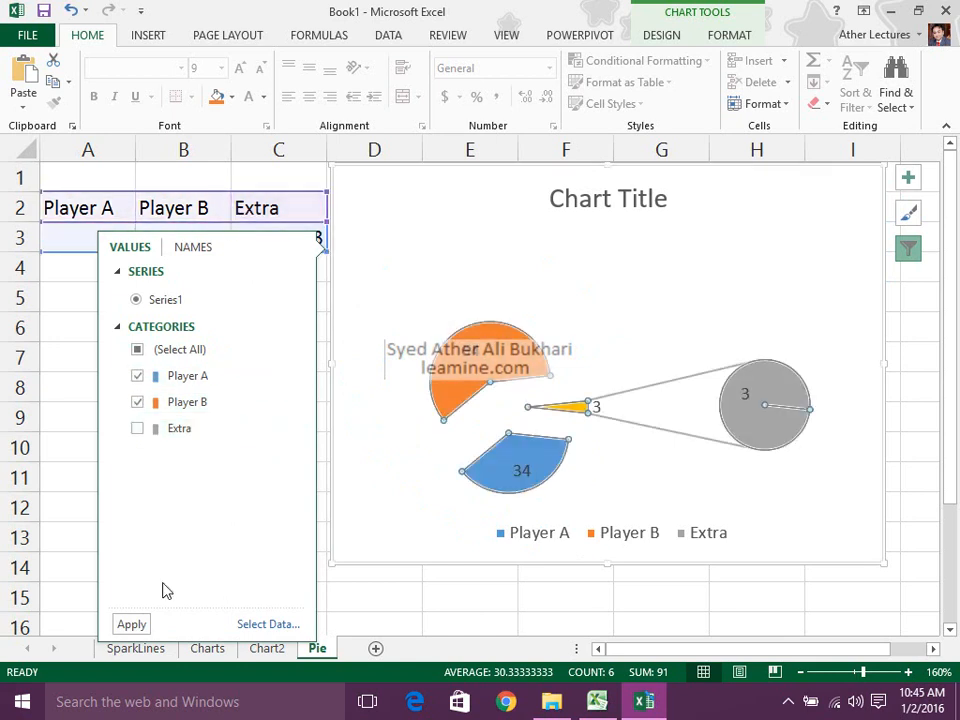
left_click(131, 624)
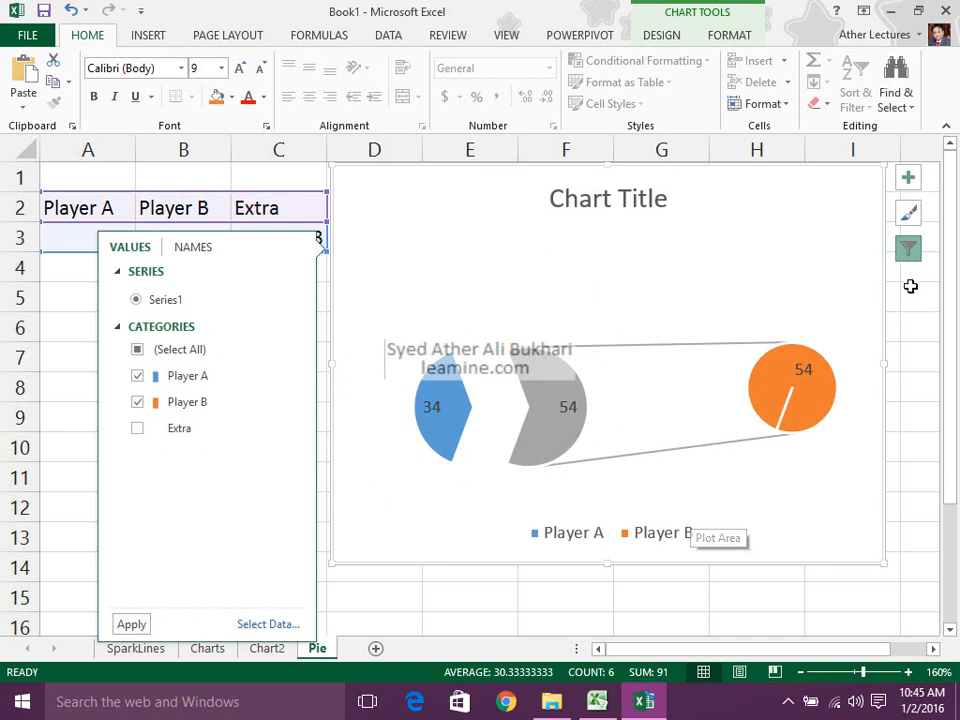
Step: Include the Extra category in the chart again through the chart filter
left_click(907, 252)
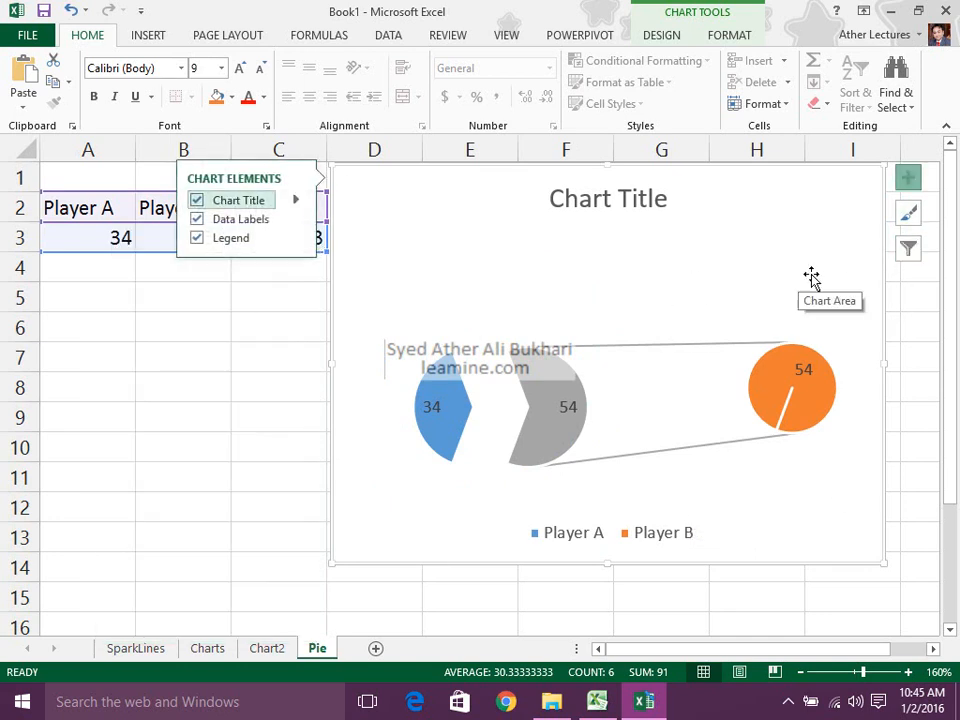
left_click(905, 252)
left_click(140, 429)
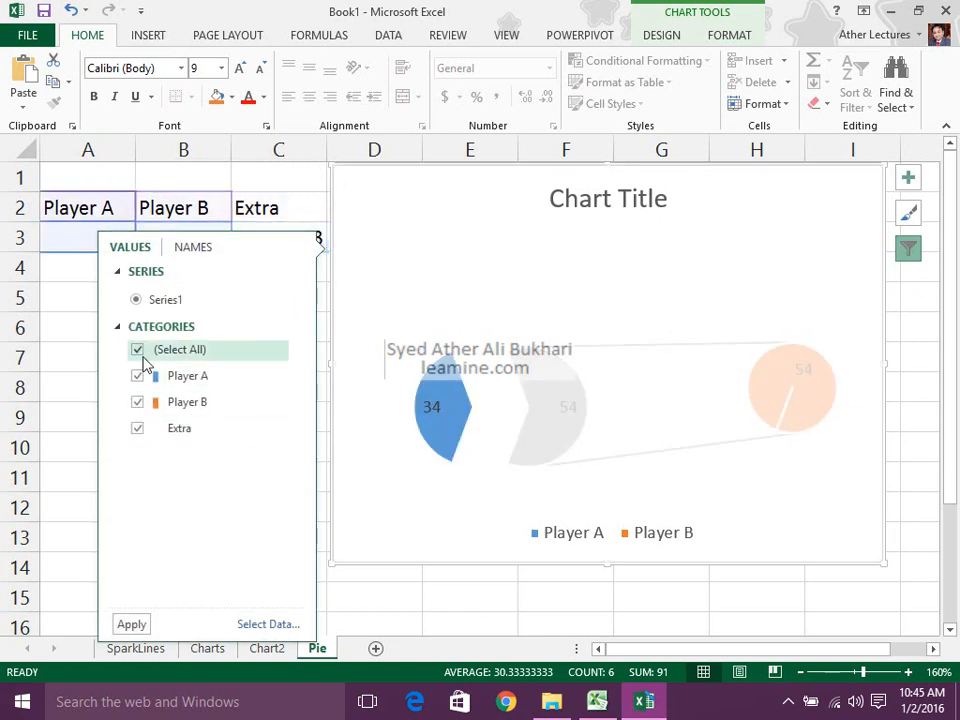
left_click(134, 626)
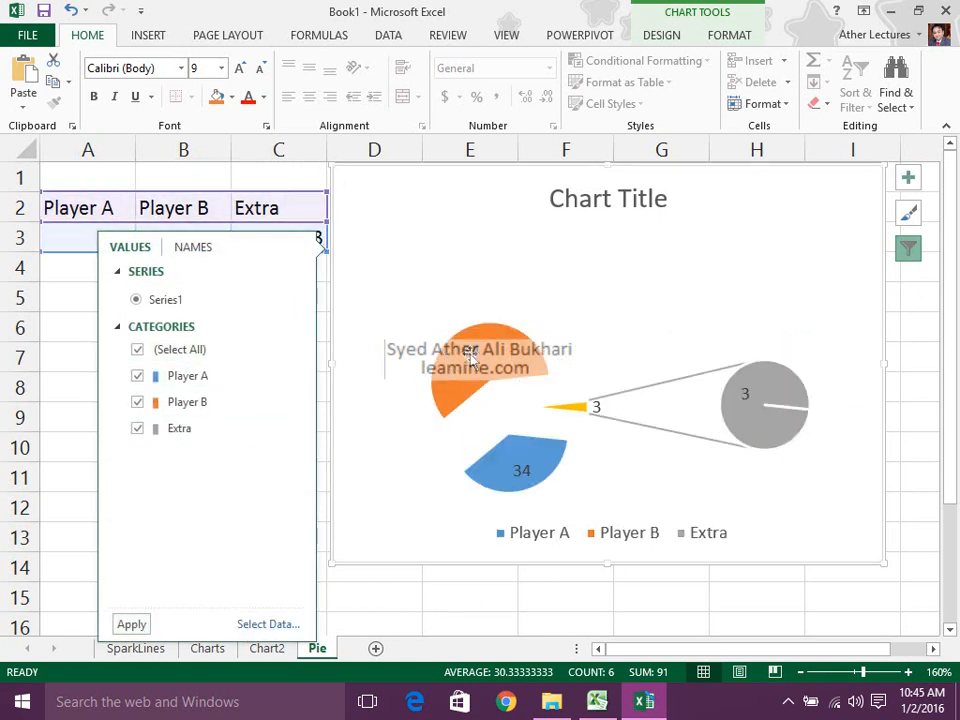
Step: Push the separated slices back together into a whole pie and nudge the chart slightly to the right
left_click(523, 467)
left_click(529, 422)
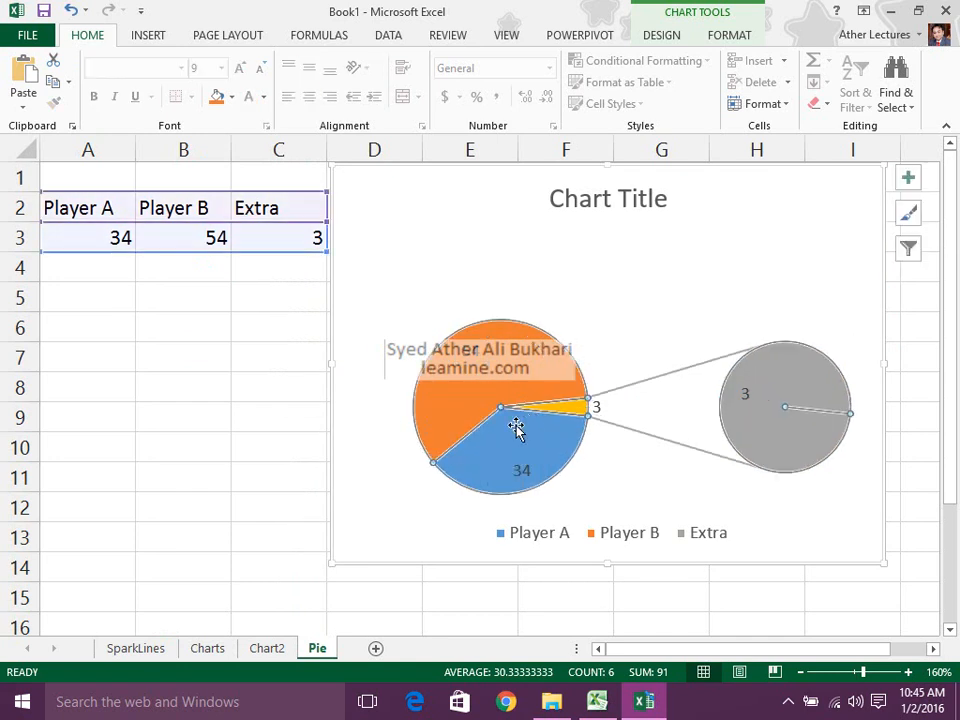
left_click_drag(802, 298, 807, 298)
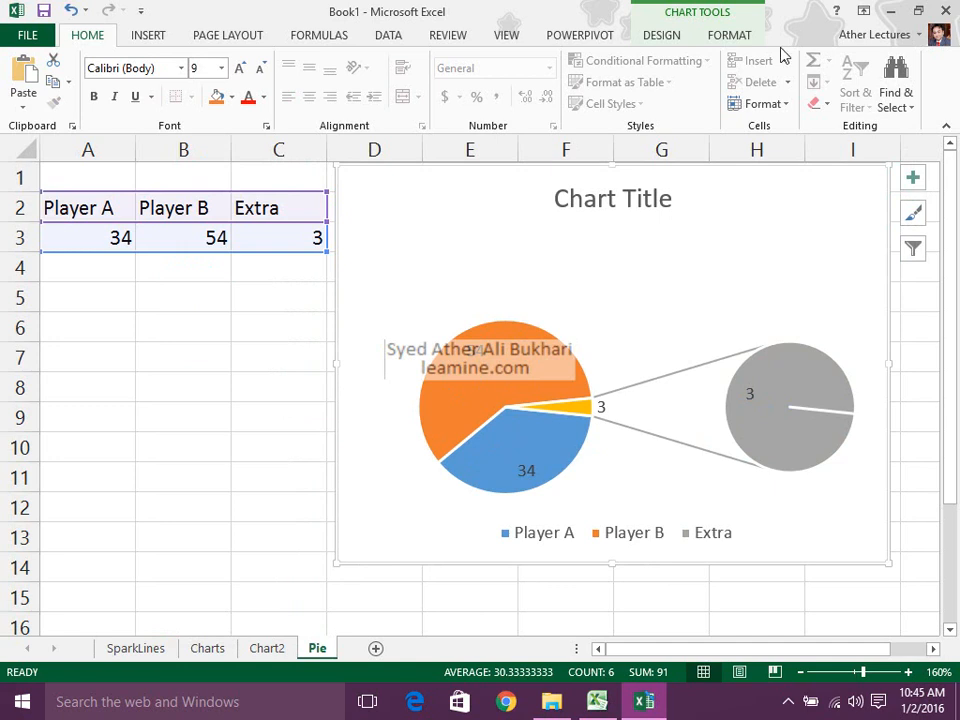
left_click(644, 40)
left_click(825, 100)
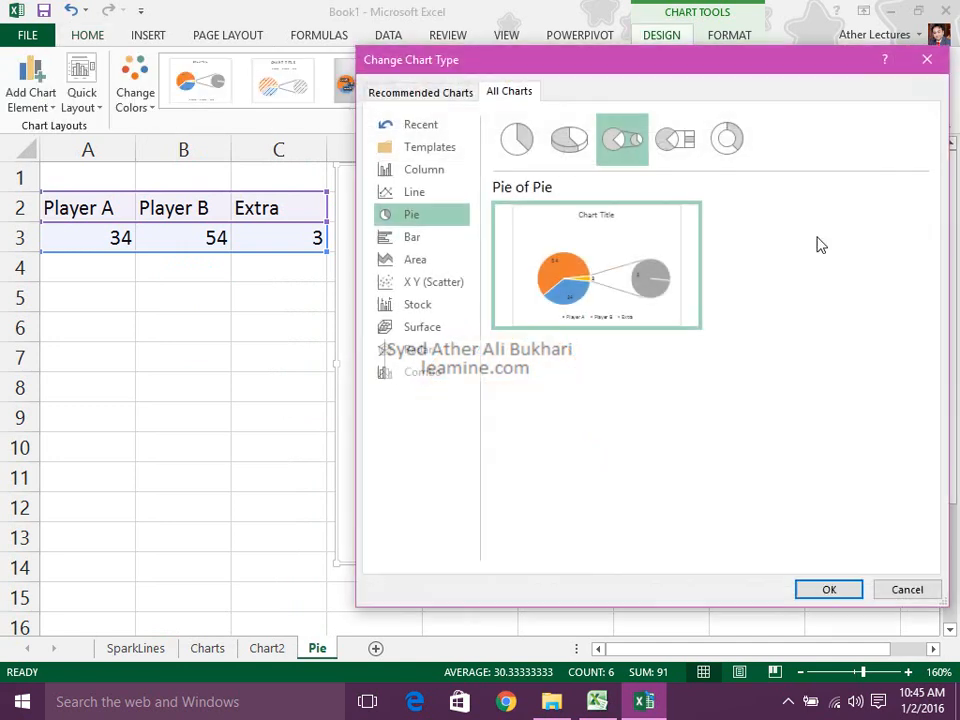
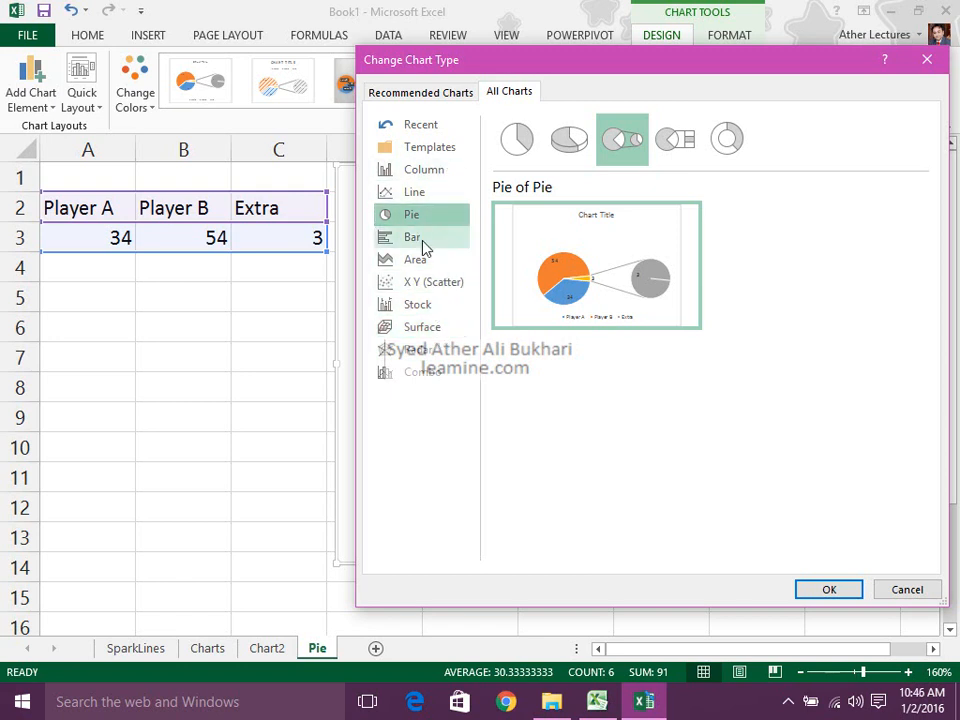
left_click(450, 376)
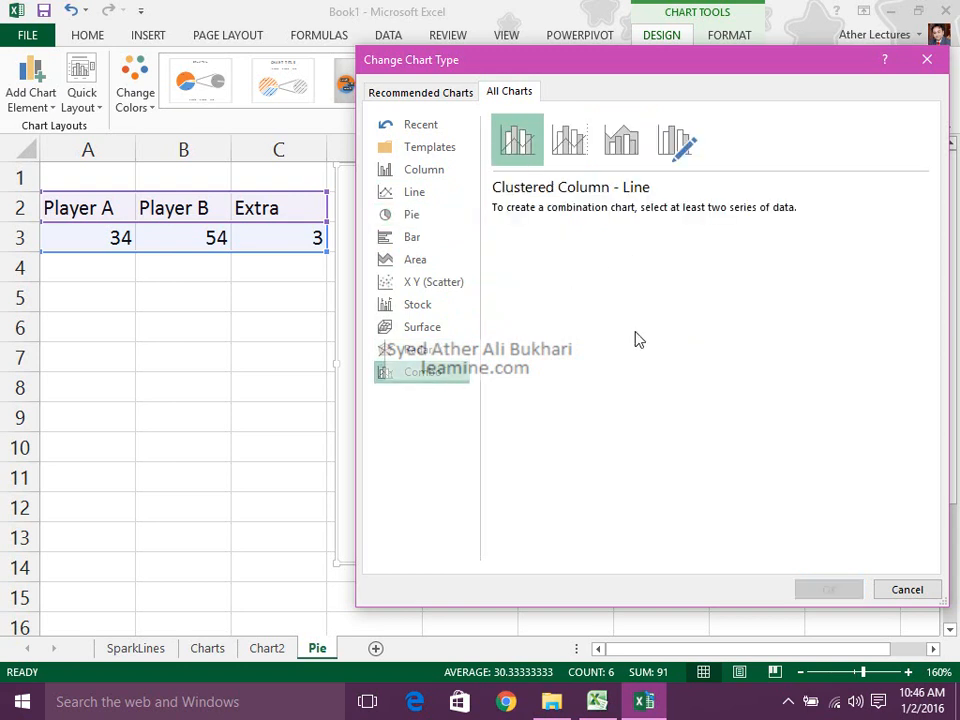
left_click(908, 590)
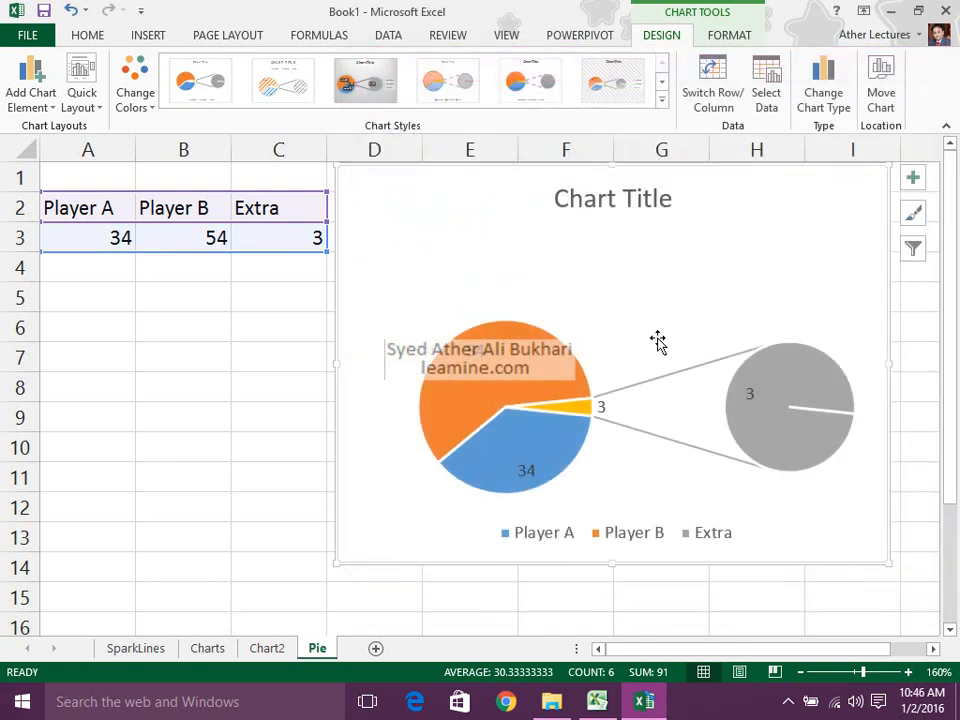
Step: Move the Pie of Pie chart slightly down and to the left on the Pie sheet
left_click(188, 336)
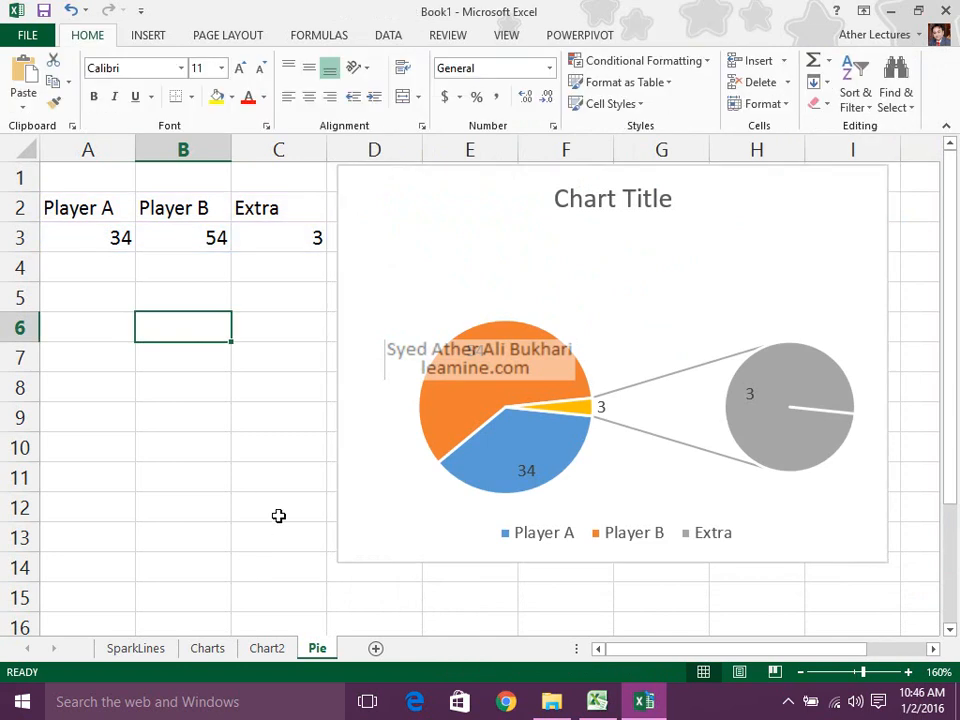
left_click_drag(504, 214, 504, 228)
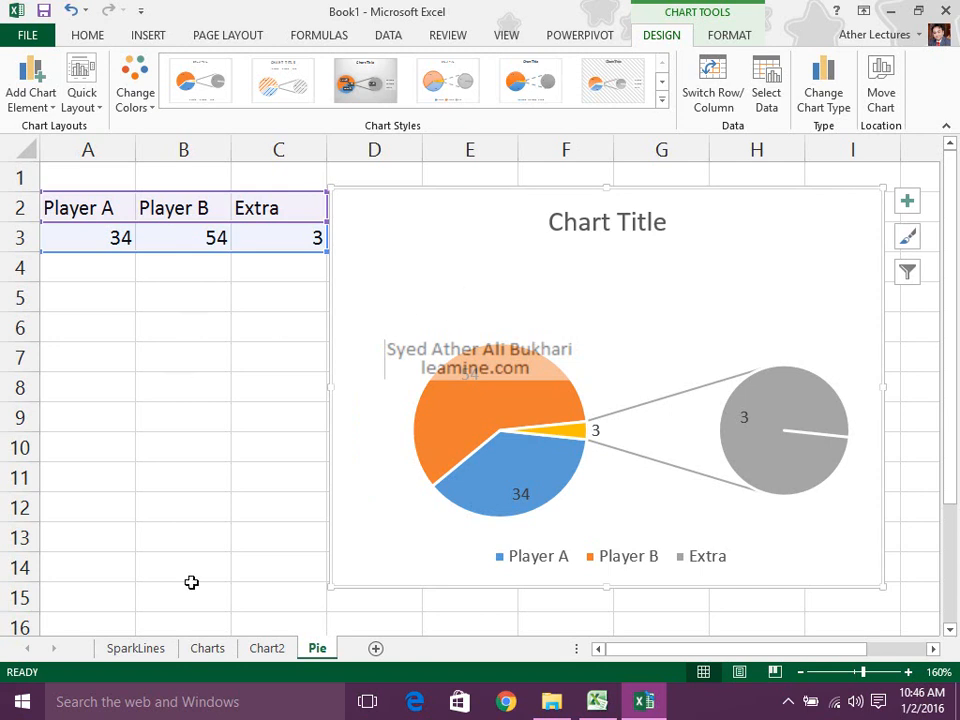
Step: Add a new worksheet after the Pie sheet and name it Combo
left_click(372, 650)
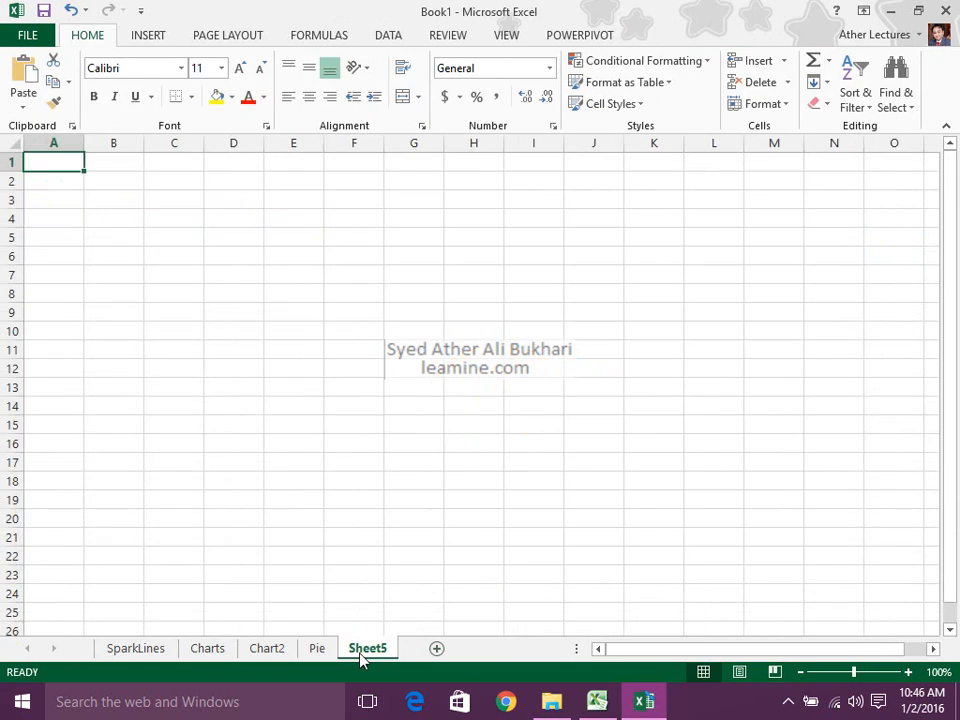
type("Combo")
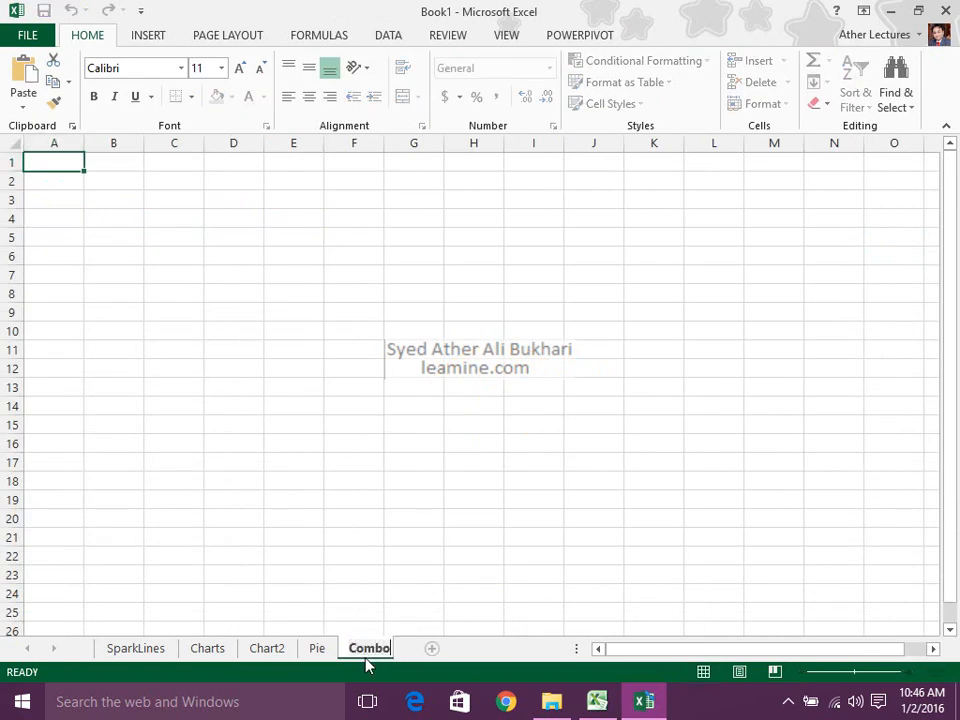
key("Return")
Step: Enter the column heading Over in cell A2 of the Combo sheet
key("Return")
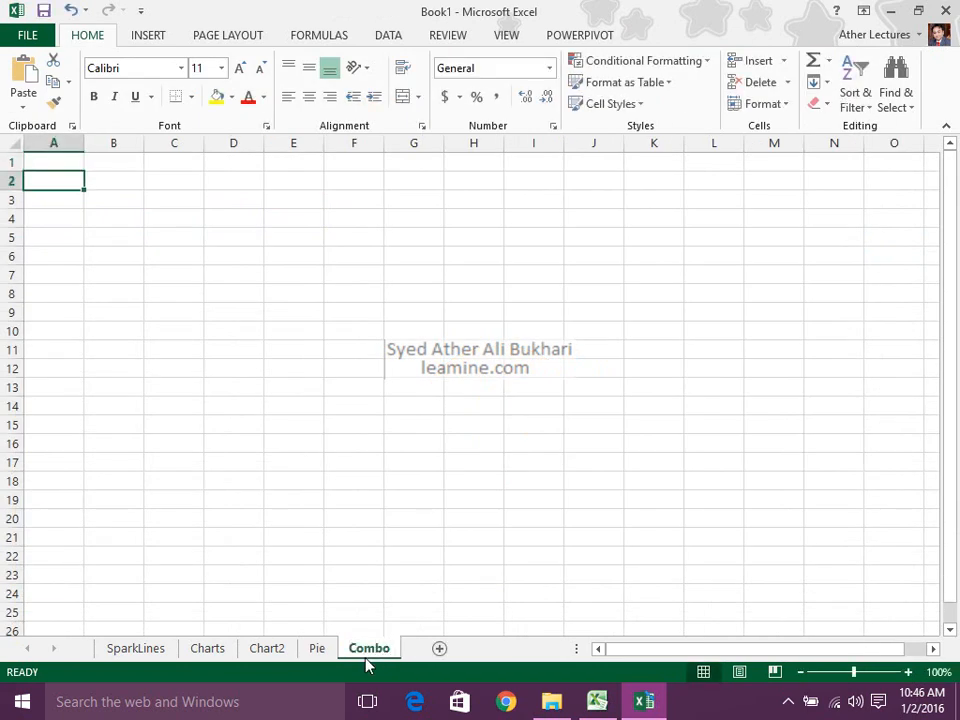
type("Pla")
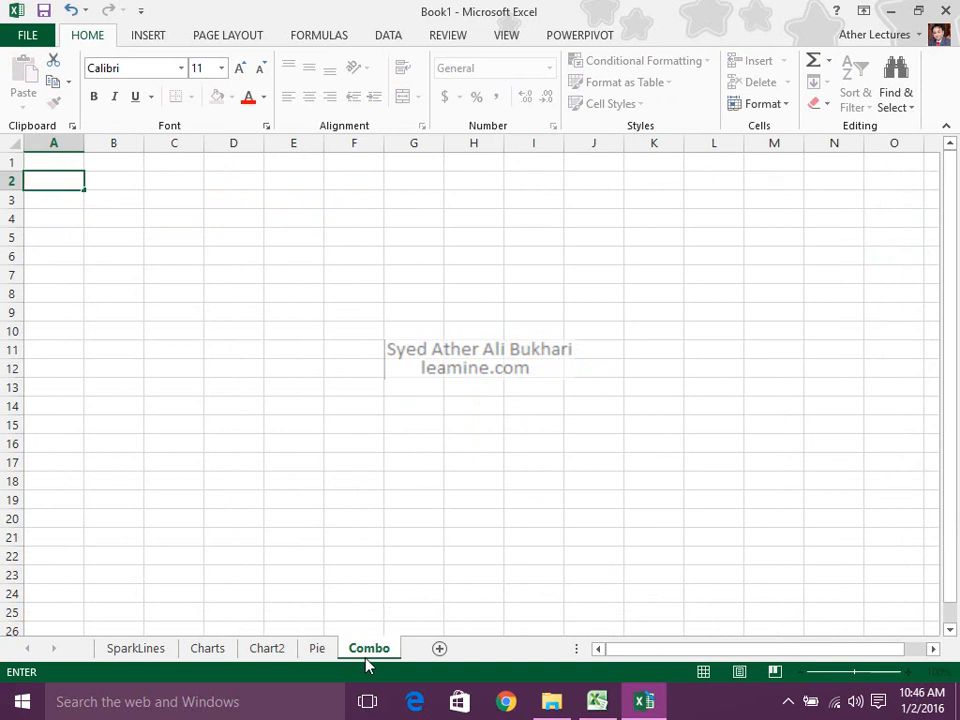
type("r")
key("Return")
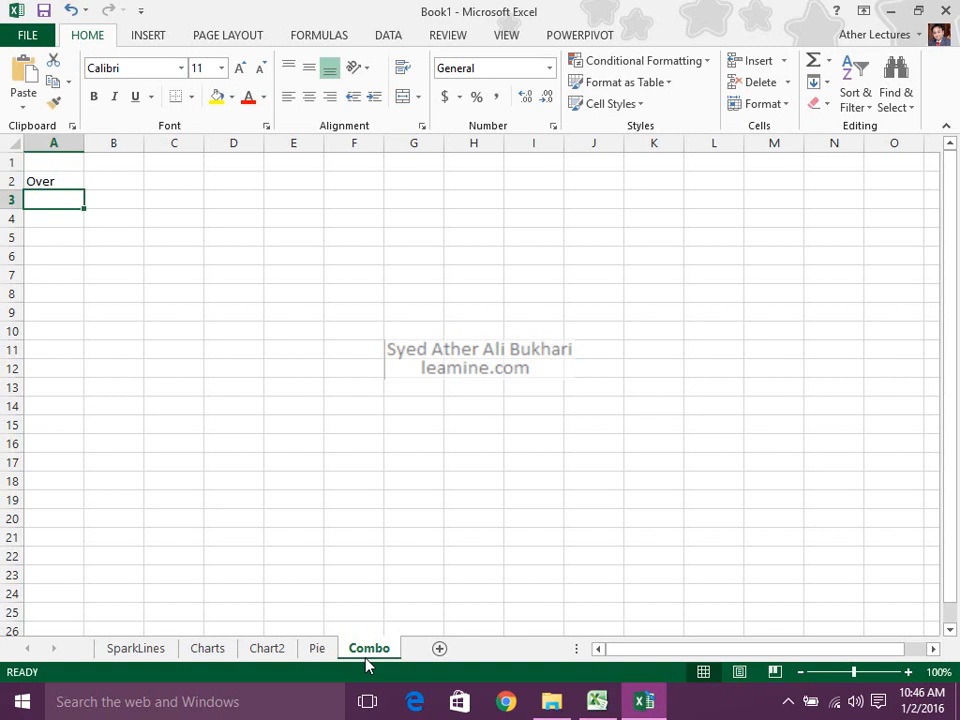
Step: Fill cells A3 to A12 with the over numbers 1 through 10
type("1")
key("Return")
type("2")
key("Return")
type("3")
key("Return")
key("Return")
key("Up")
type("4")
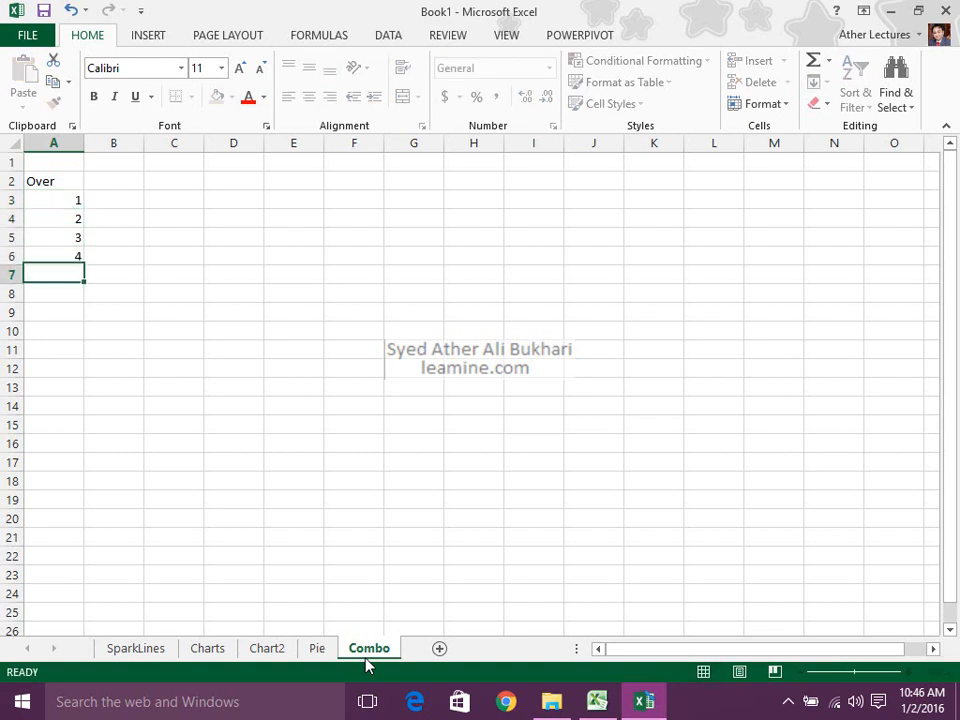
key("Return")
key("5")
key("Return")
type("6")
key("Return")
type("7")
key("Return")
type("8")
key("Return")
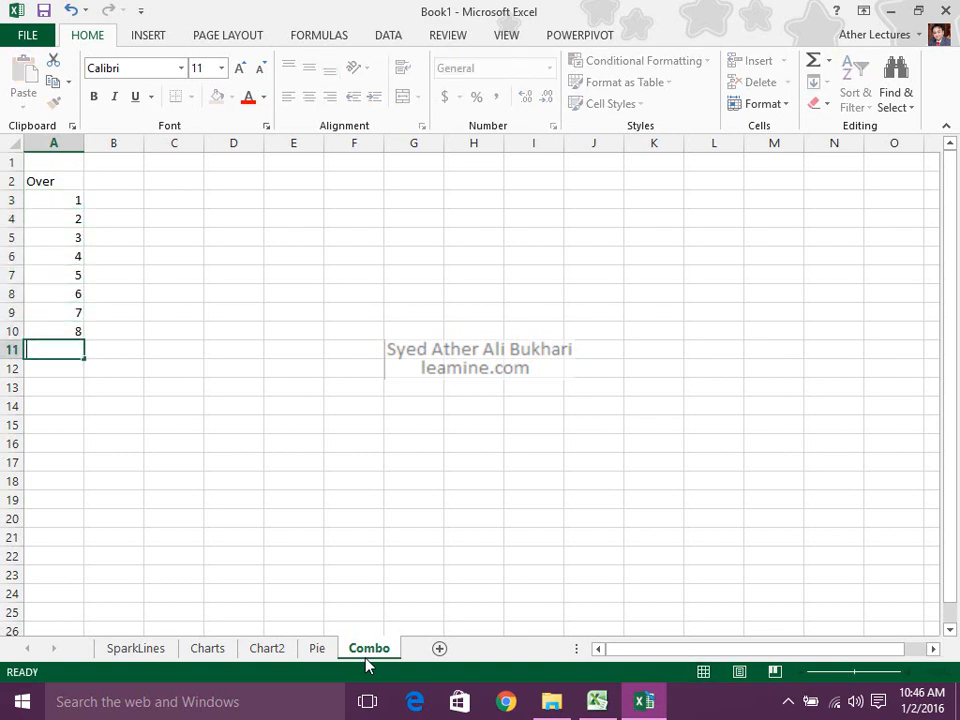
type("9")
key("Return")
type("0")
key("Return")
key("Up")
type("1")
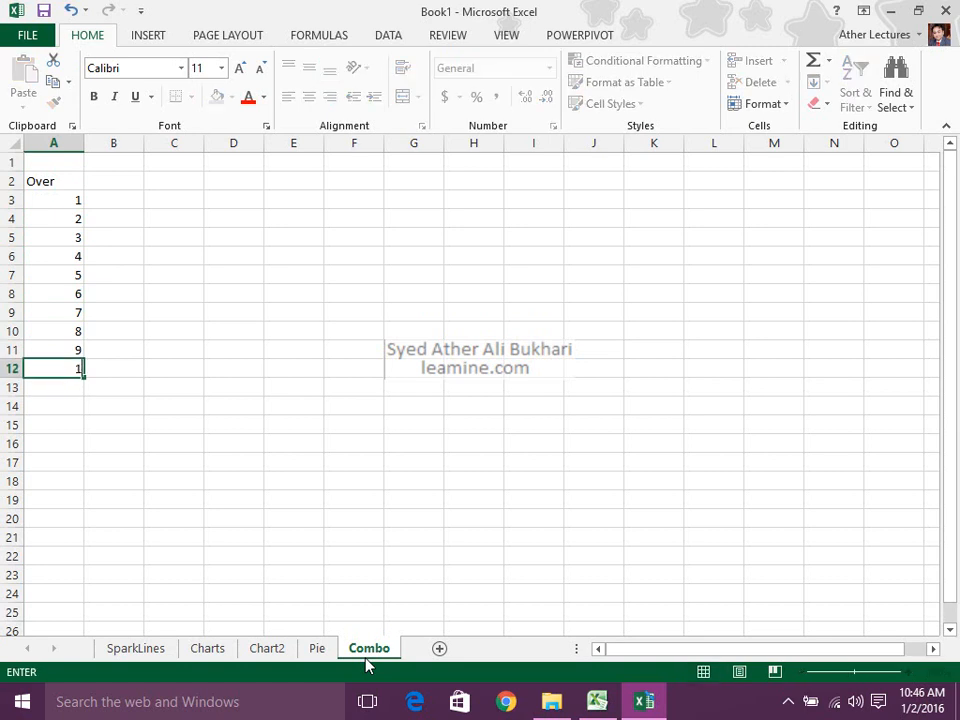
Step: Enter the column heading Runs in cell B2, beside the Over heading
key("Tab")
key("Up")
key("Up")
key("Up")
key("Up")
key("Up")
key("Up")
key("Up")
key("Up")
key("Up")
key("Up")
key("Up")
key("Down")
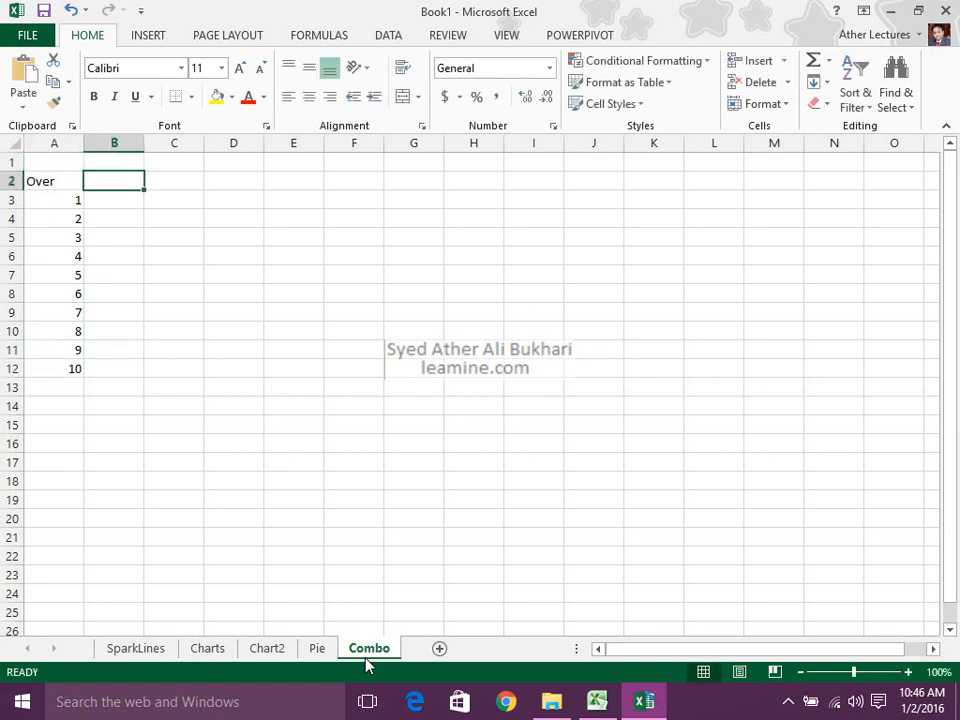
type("Runs")
key("Return")
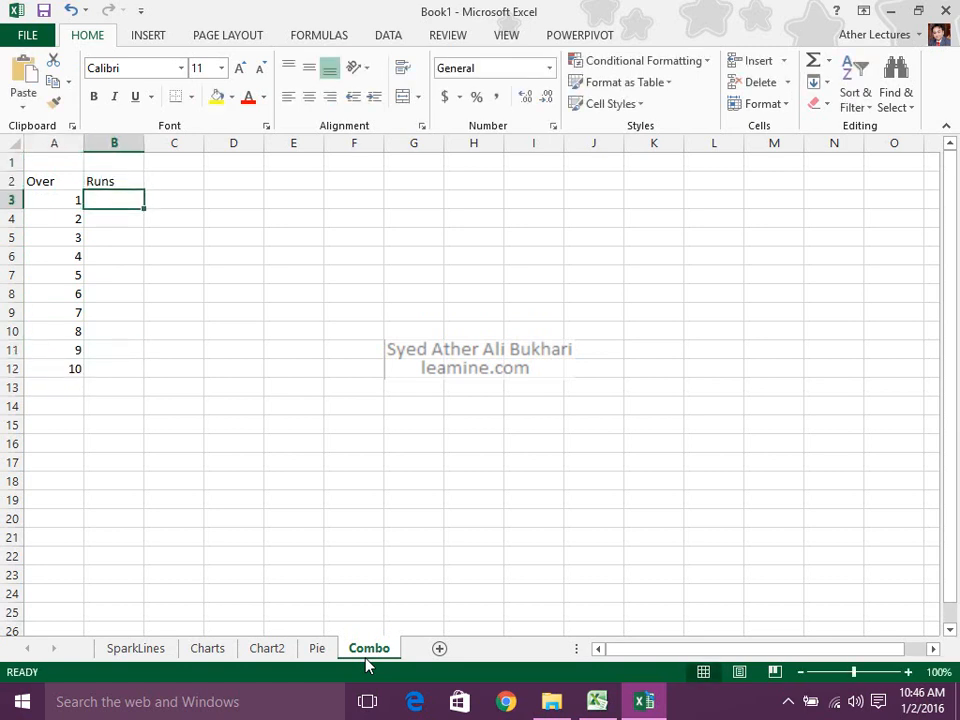
Step: Enter the runs 12, 3, 12, 5, 2, 7, 3, 0, 4 and 2 in cells B3 to B12
type("12")
key("Return")
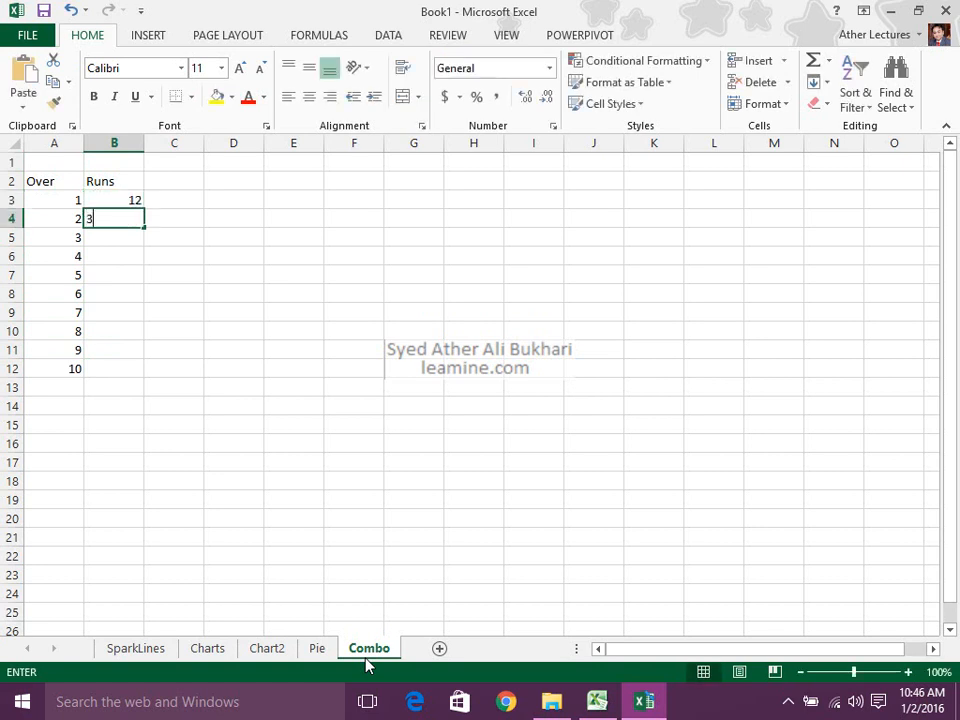
type("3")
key("Return")
type("12")
key("Return")
type("5")
key("Return")
type("23")
key("Return")
type("7")
key("Return")
type("3")
key("Return")
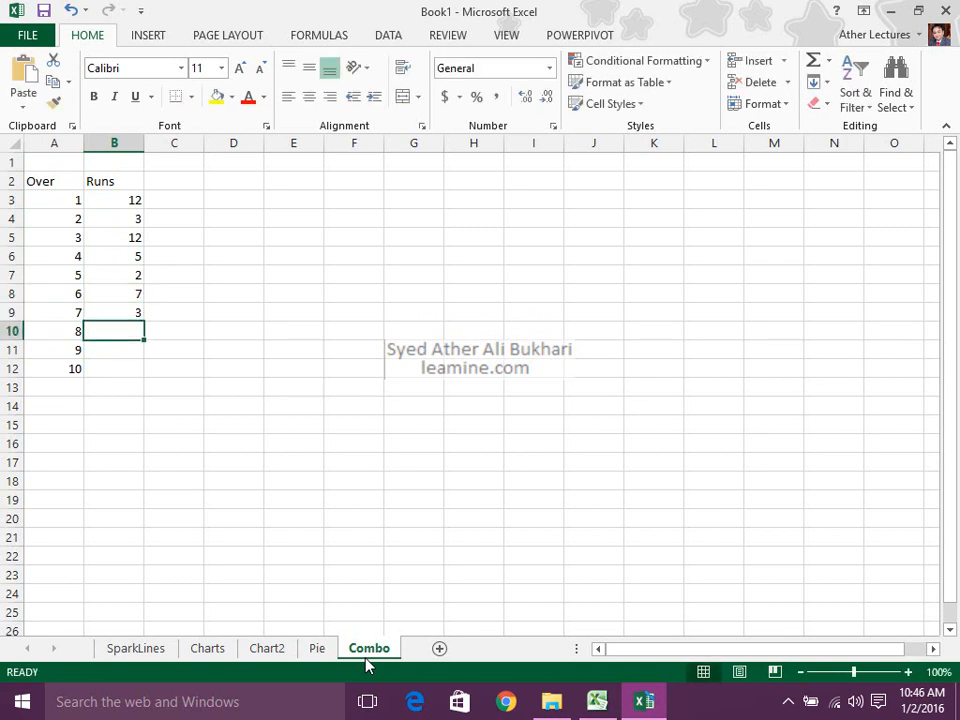
type("0")
key("Return")
type("4")
key("Return")
type("2")
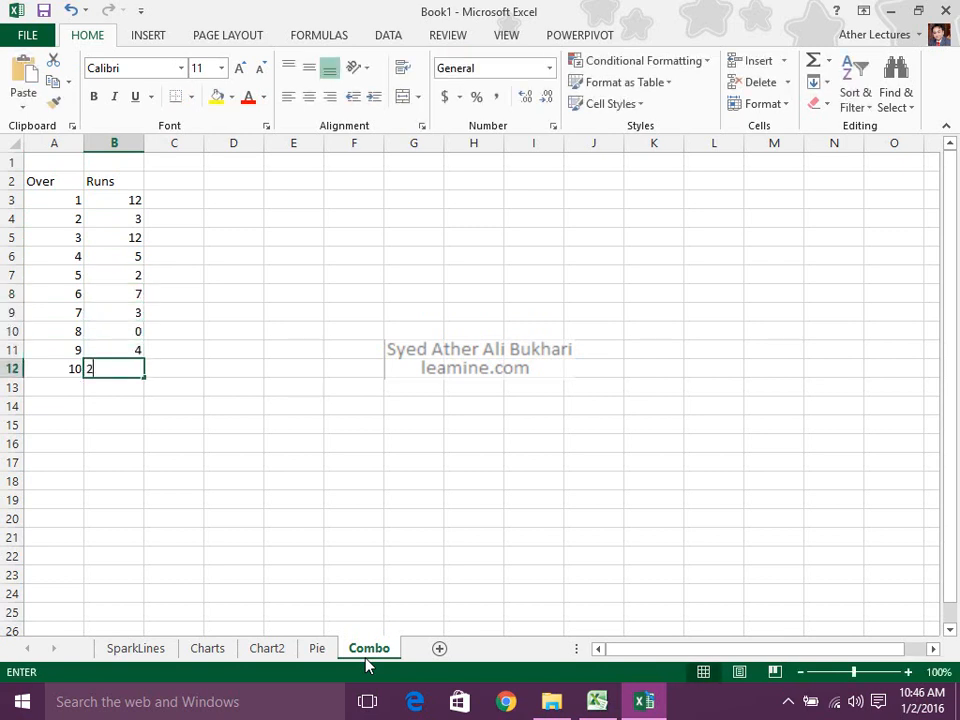
Step: Enter the column heading W in cell C2, beside the Runs heading
key("Tab")
key("Up")
key("Up")
key("Up")
key("Up")
key("Up")
key("Up")
key("Up")
key("Up")
key("Up")
key("Up")
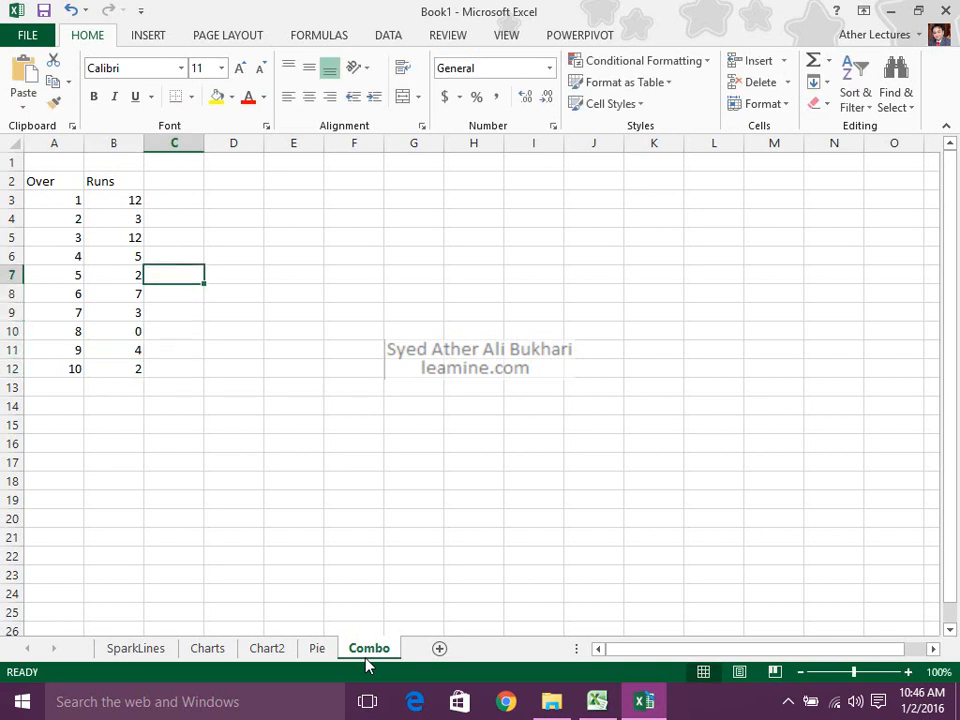
type("W")
key("Return")
Step: Enter 1, 0, 0, 0, 0 and 3 in cells C3 to C8 of the W column
type("1")
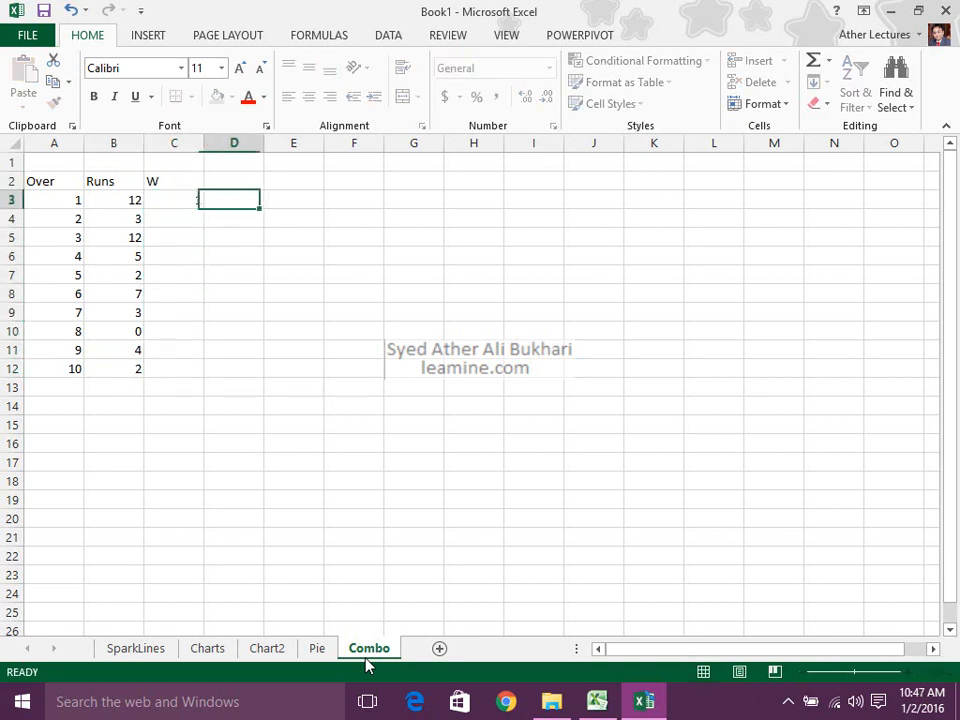
key("Return")
type("0")
key("Return")
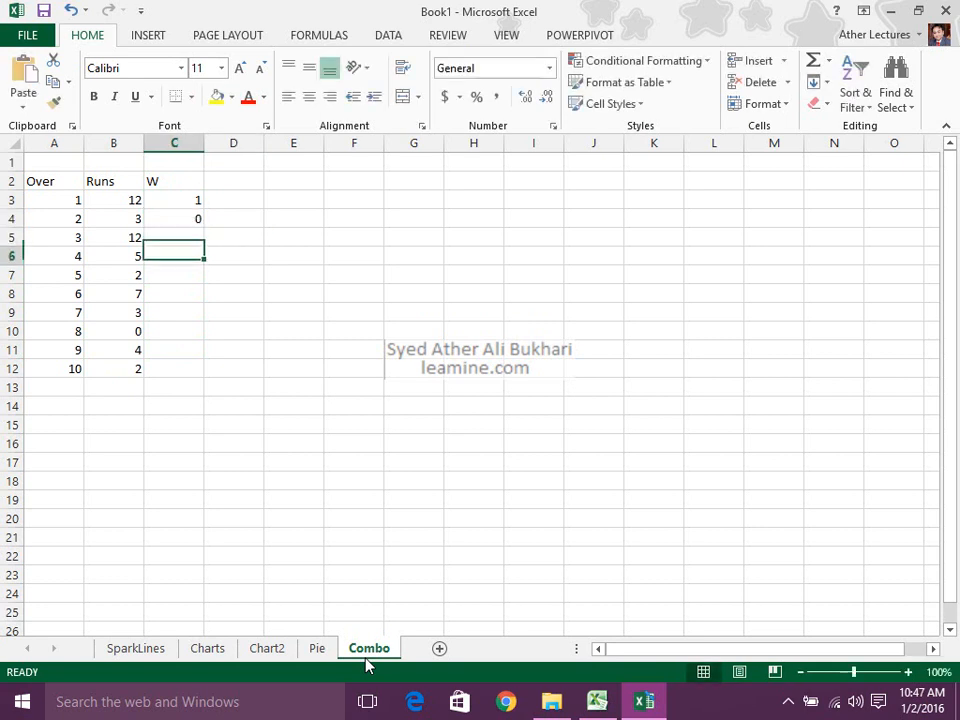
type("0")
key("Return")
type("0")
key("Return")
type("0")
key("Return")
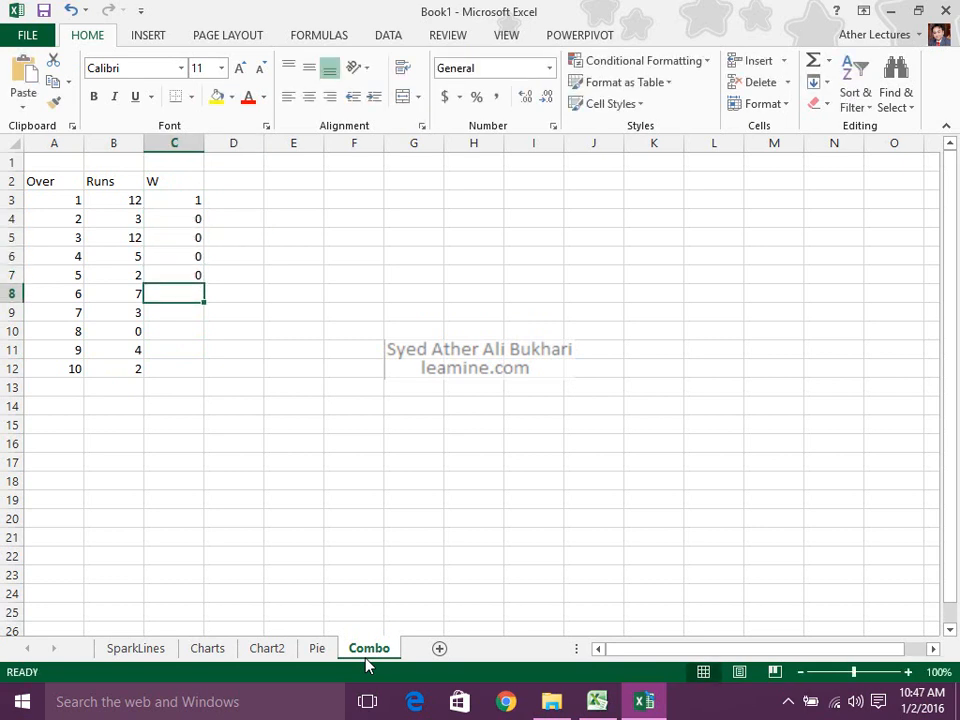
type("3")
key("Return")
type("5")
key("Return")
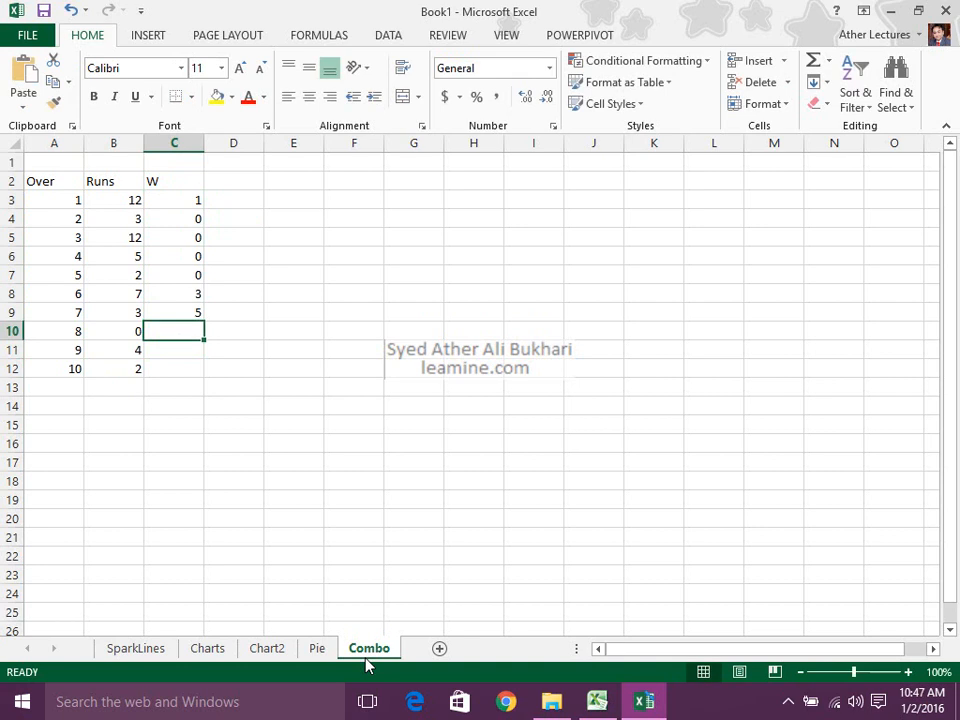
key("ctrl+z")
Step: Complete the W column with 2, 0, 0 and 1 in cells C9 to C12
type("2")
key("Return")
type("0")
key("Return")
type("0")
key("Return")
type("1")
key("Return")
key("Right")
key("Up")
key("Up")
key("Up")
key("Up")
key("Up")
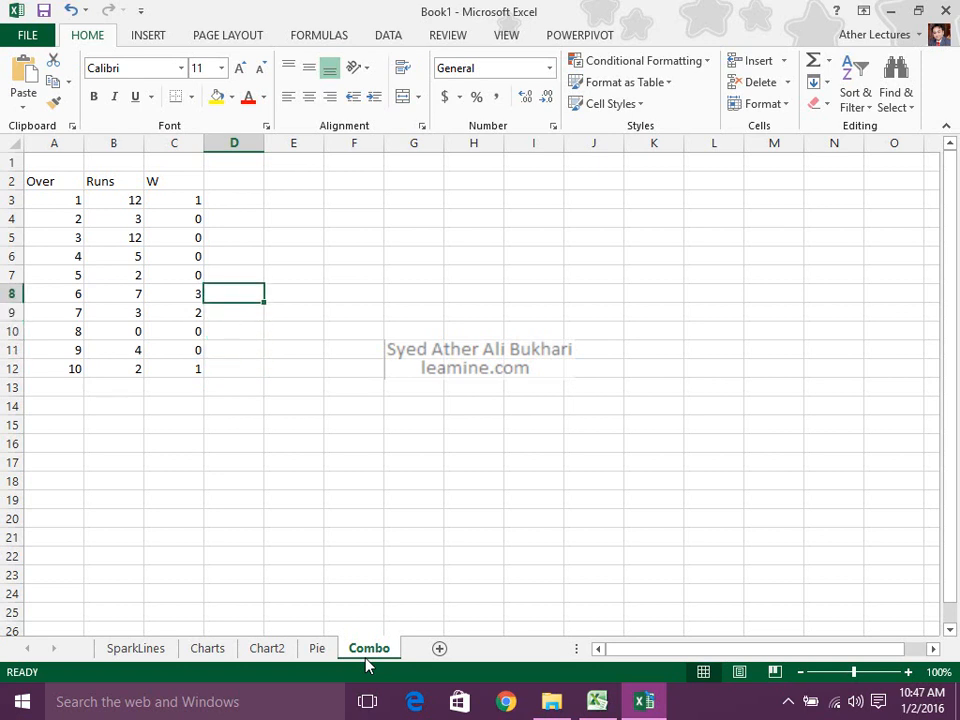
Step: Set up a new Clustered Column - Line combo chart from the Runs and W data in B2:C12
left_click_drag(69, 178, 184, 356)
left_click(117, 181)
left_click_drag(117, 181, 189, 358)
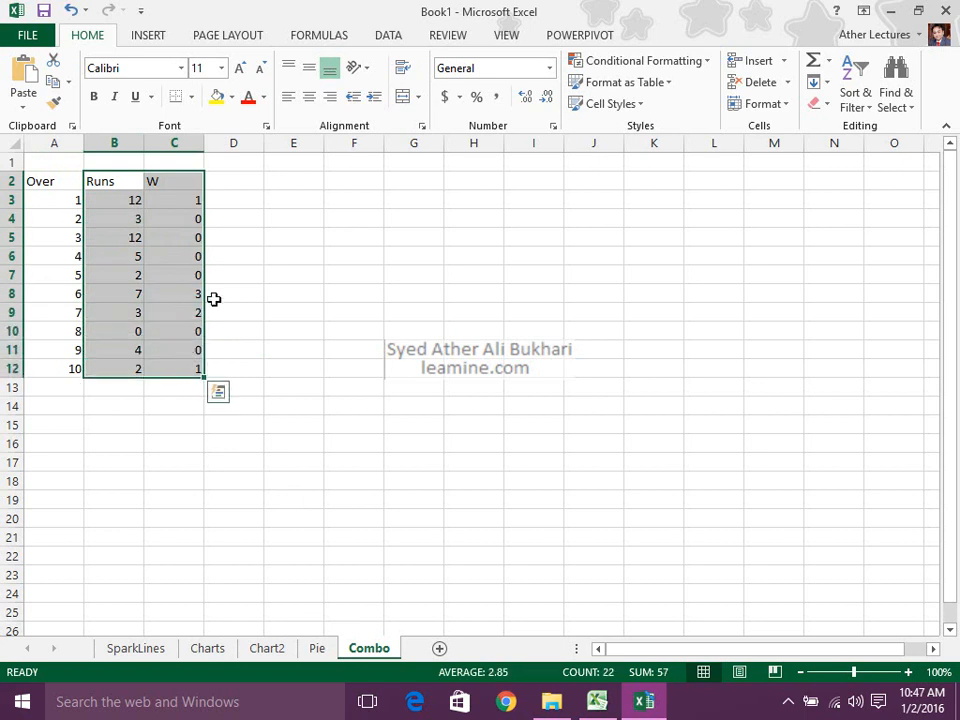
scroll(375, 396, "up", 3)
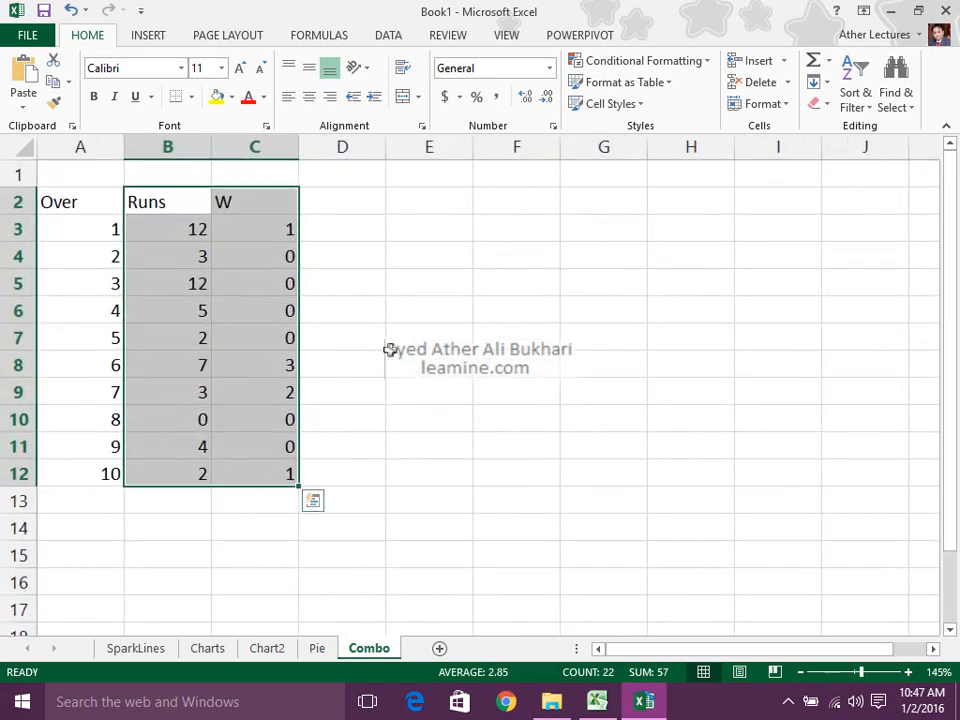
left_click(142, 36)
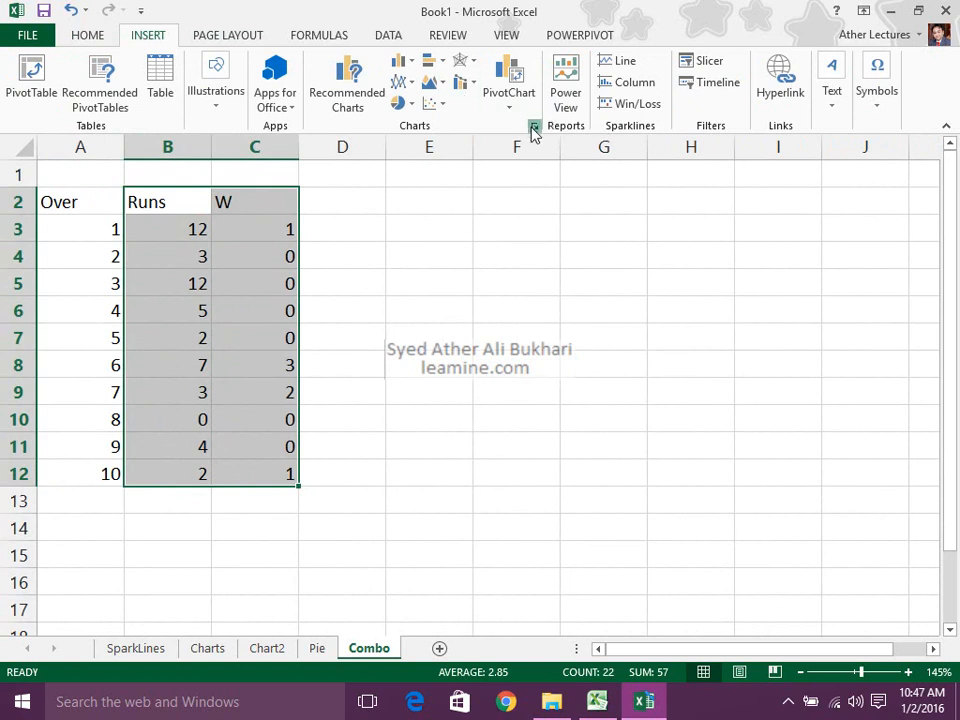
left_click(534, 127)
left_click(516, 93)
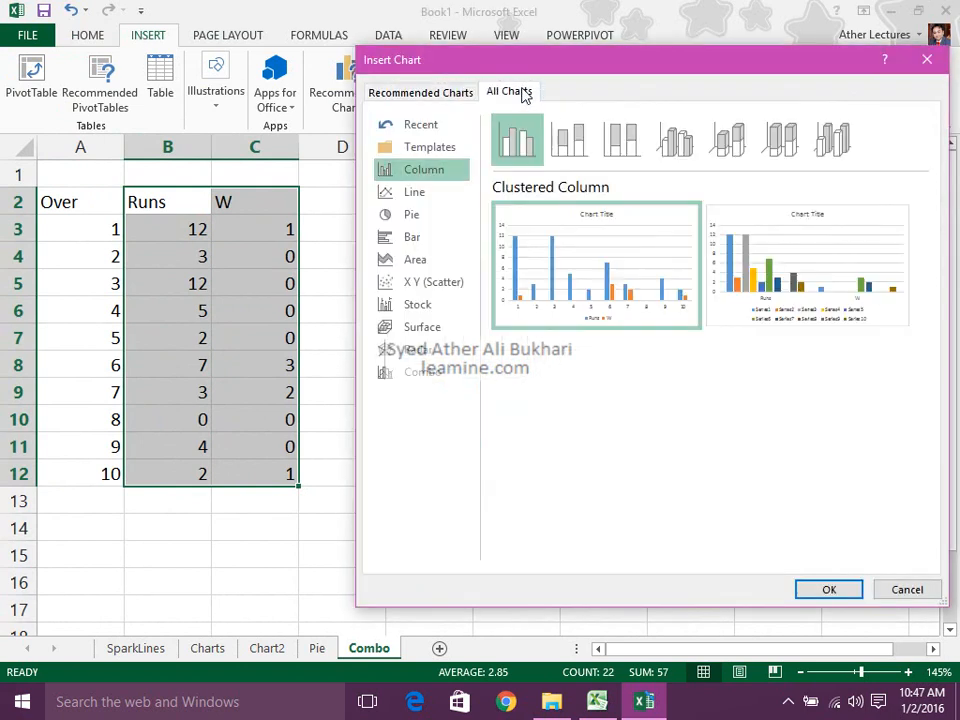
left_click(422, 371)
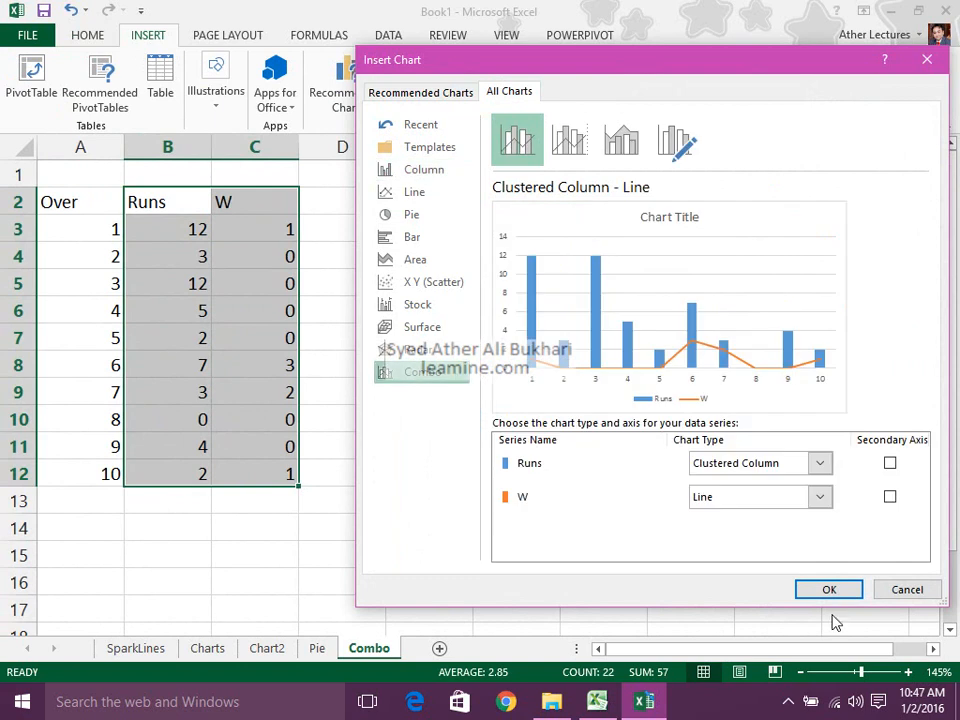
Step: Examine the chart types offered for the Runs and W series of the combo chart
left_click(778, 465)
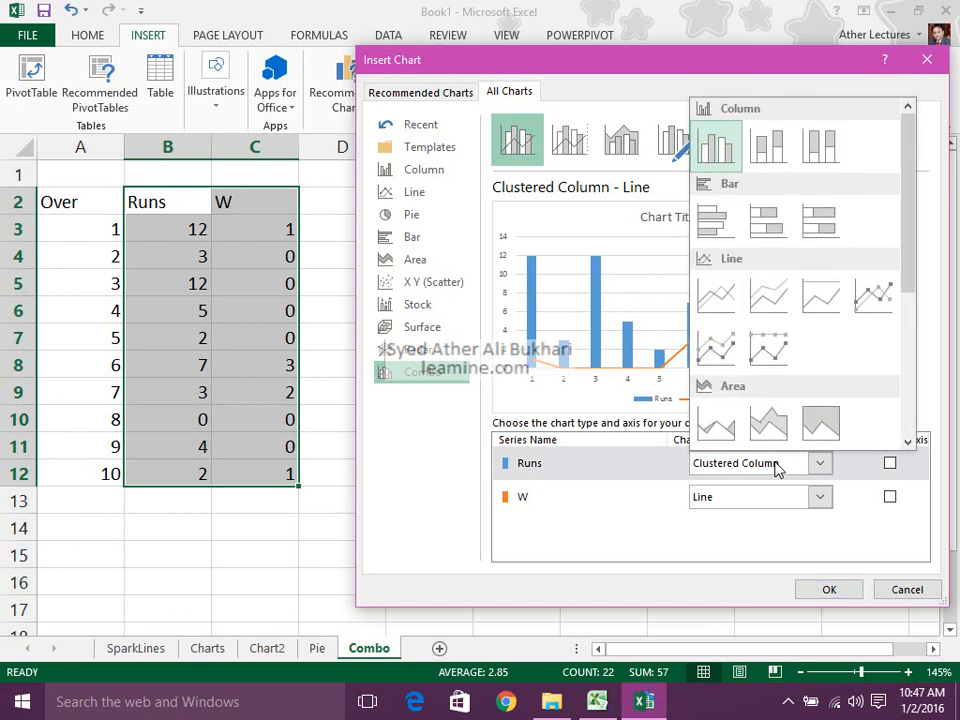
left_click(778, 465)
left_click(778, 465)
left_click(778, 497)
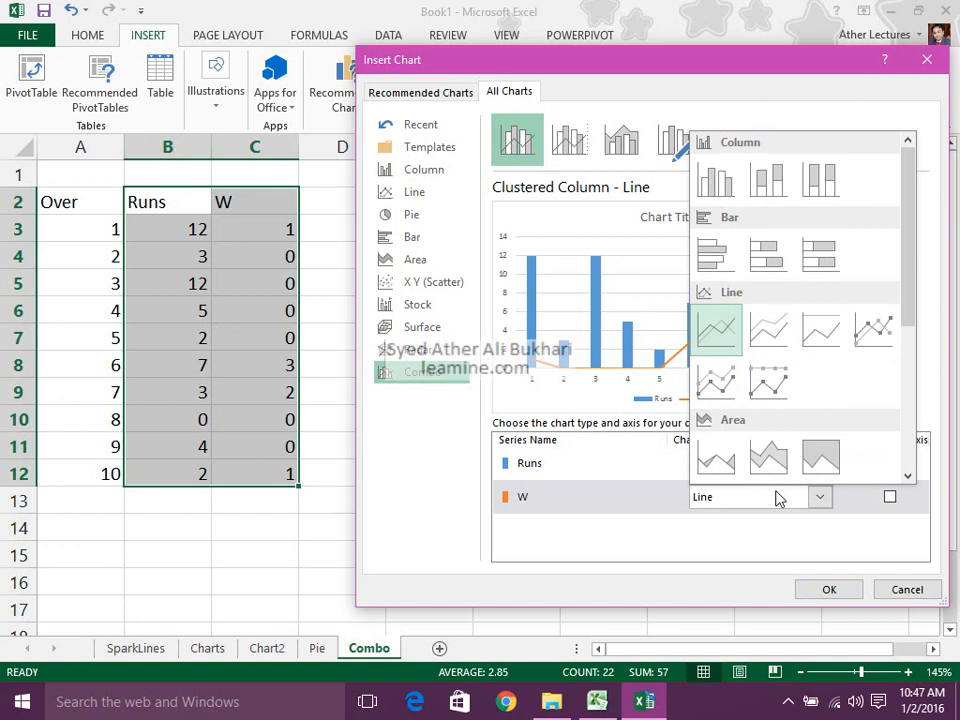
left_click(788, 701)
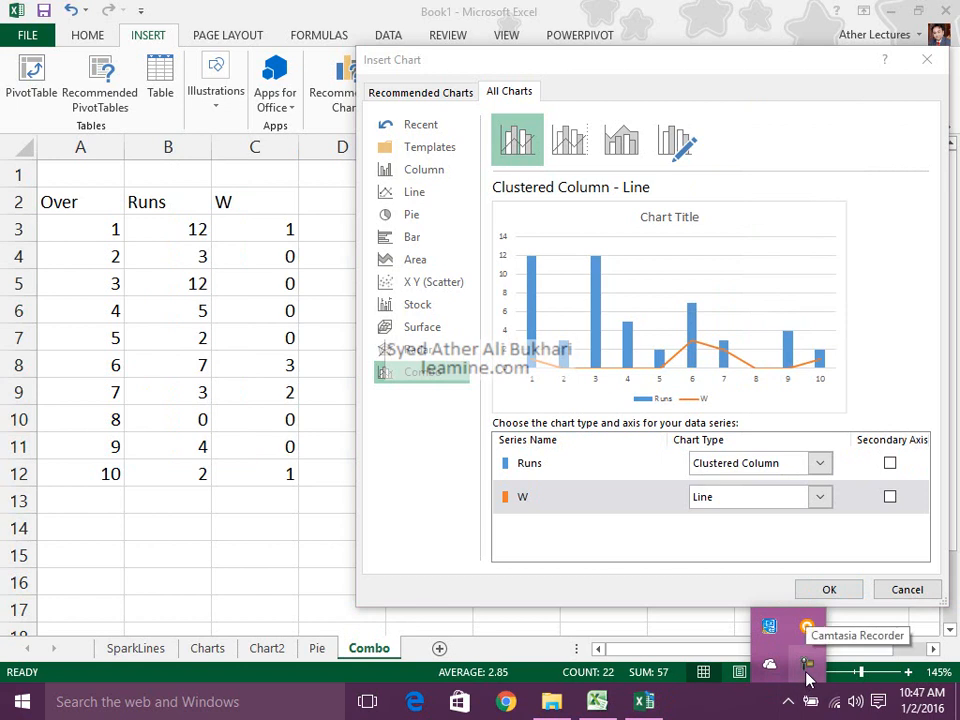
left_click(807, 672)
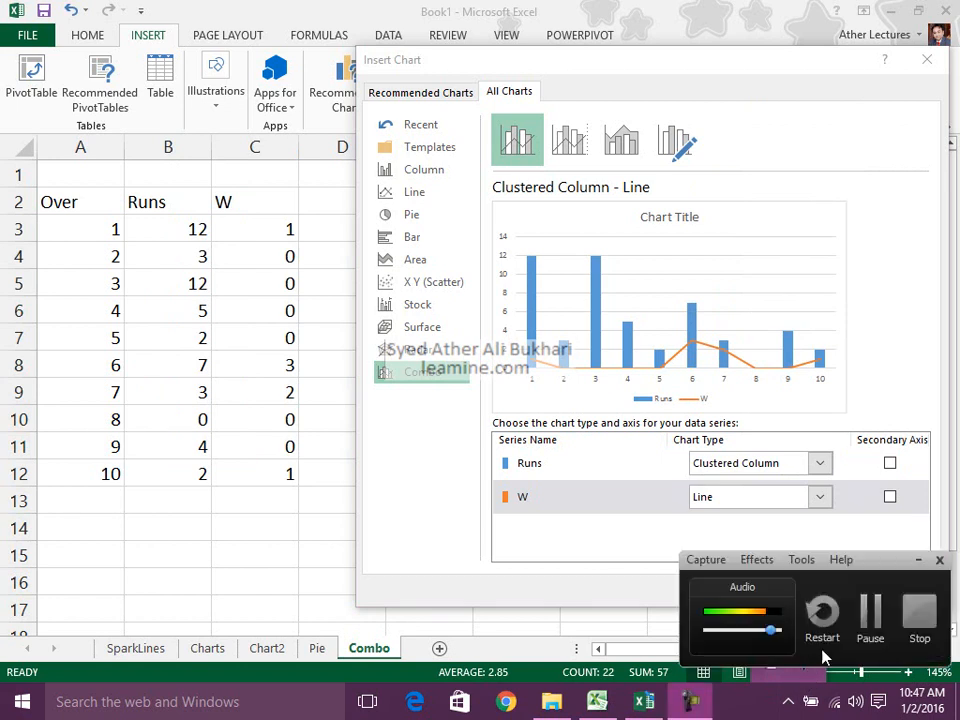
left_click(868, 630)
left_click(675, 503)
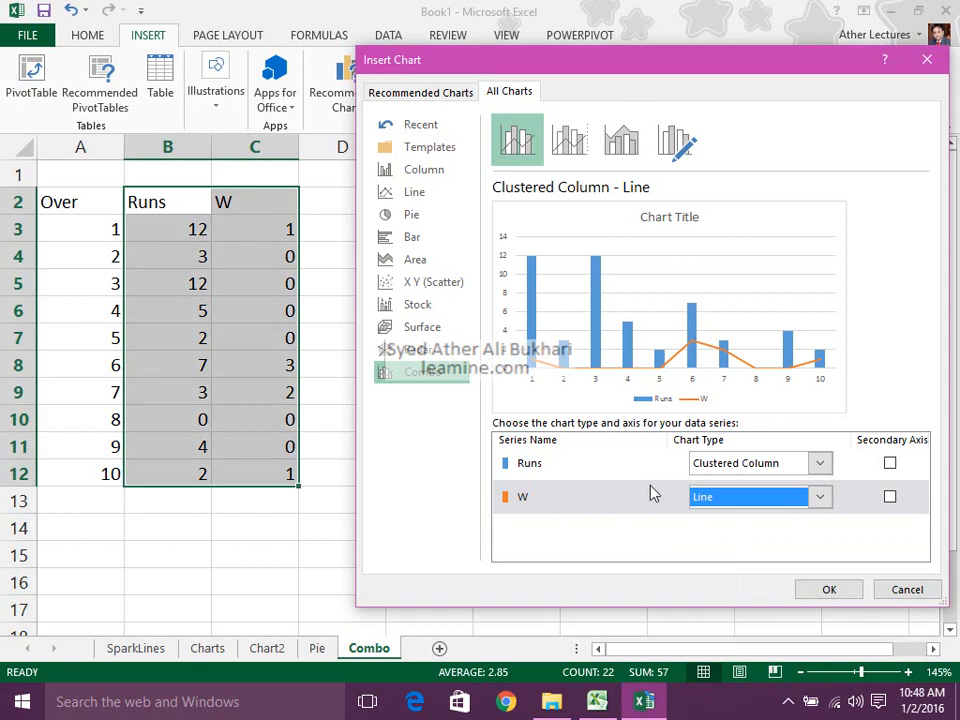
Step: Try the secondary axis for the W series and for the Runs series in the combo chart preview
left_click(769, 474)
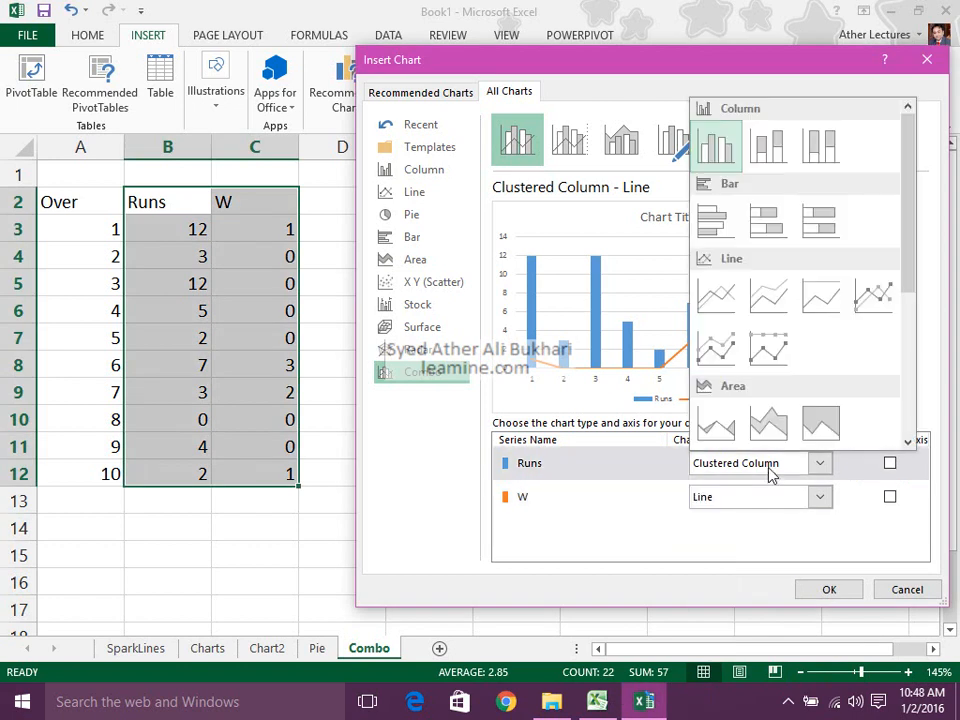
left_click(769, 470)
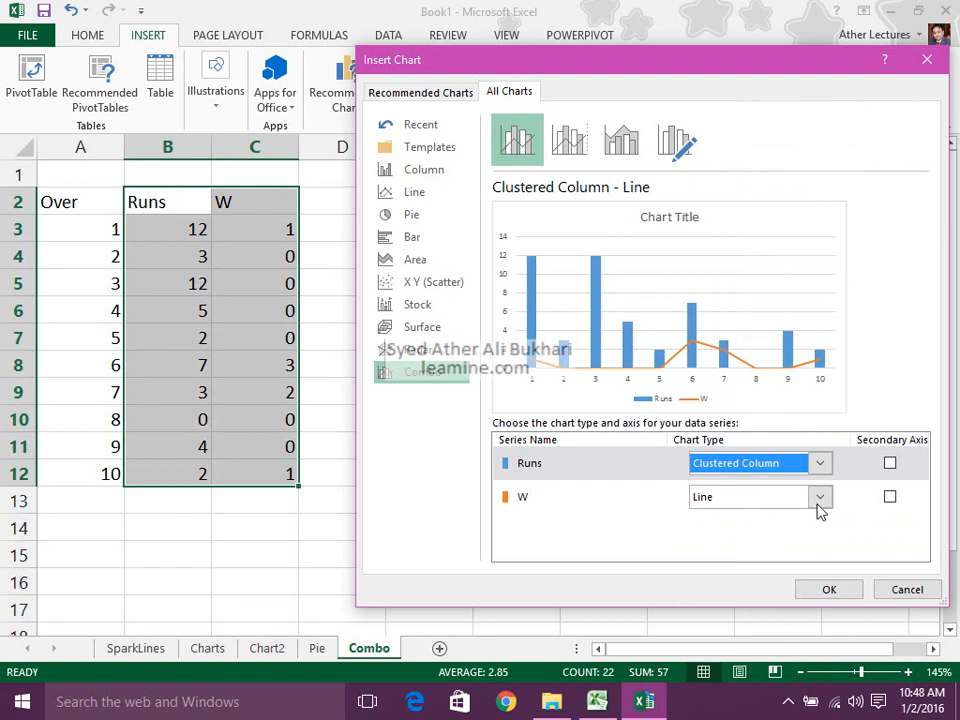
left_click(890, 497)
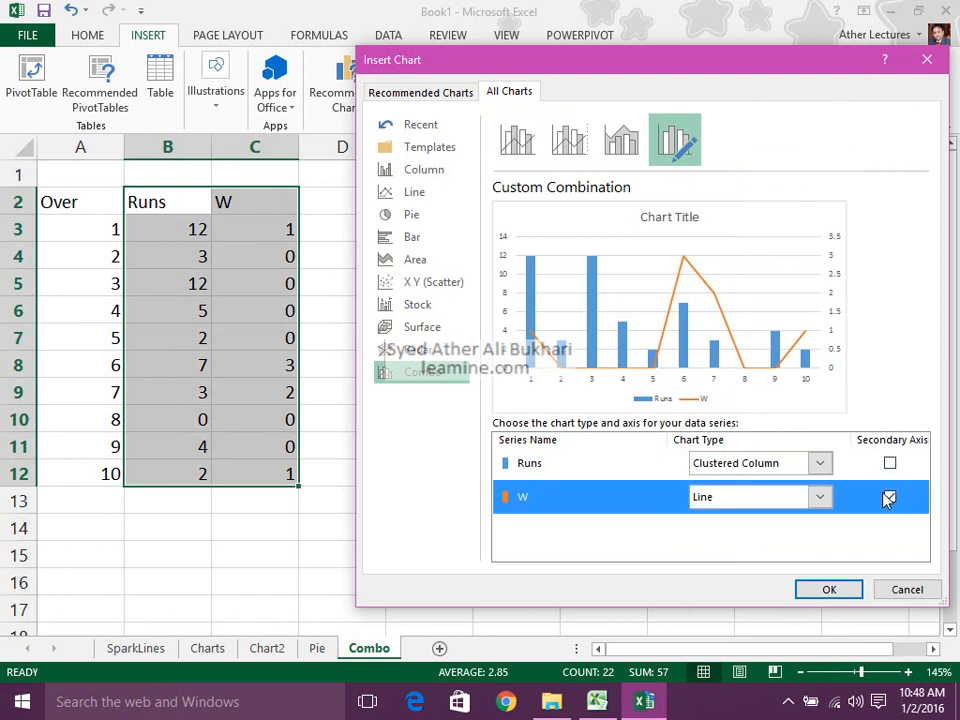
left_click(889, 497)
left_click(890, 463)
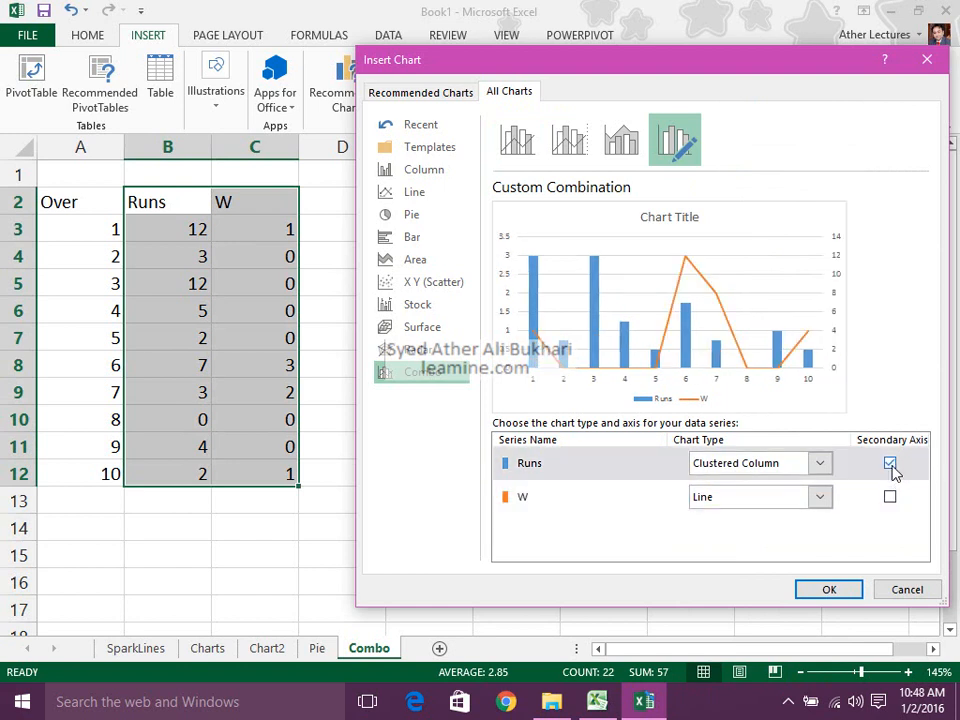
left_click(890, 464)
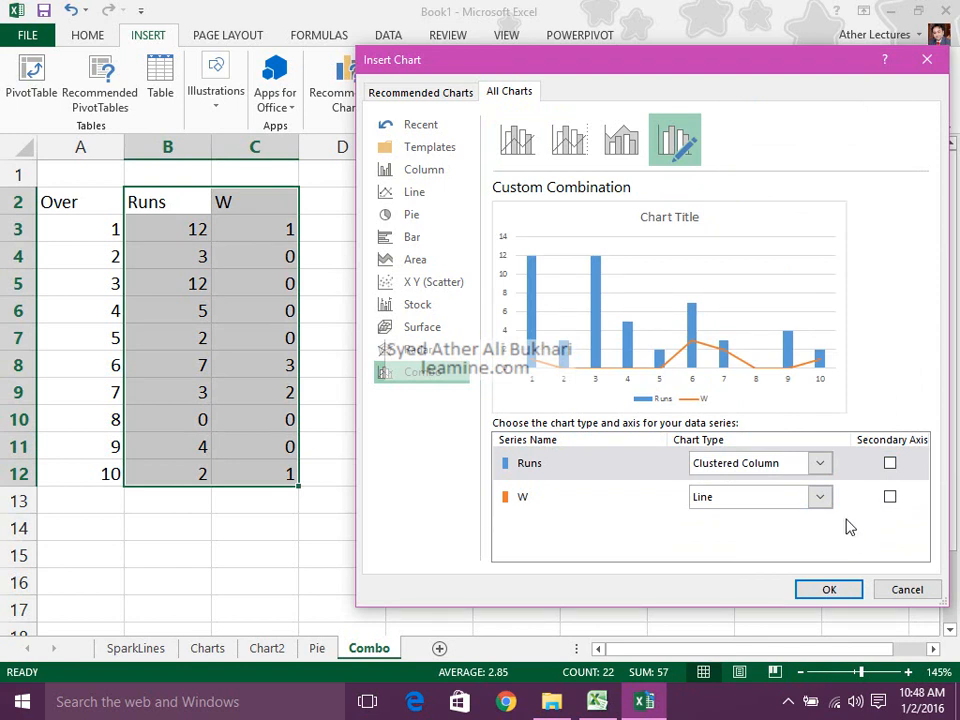
left_click(617, 510)
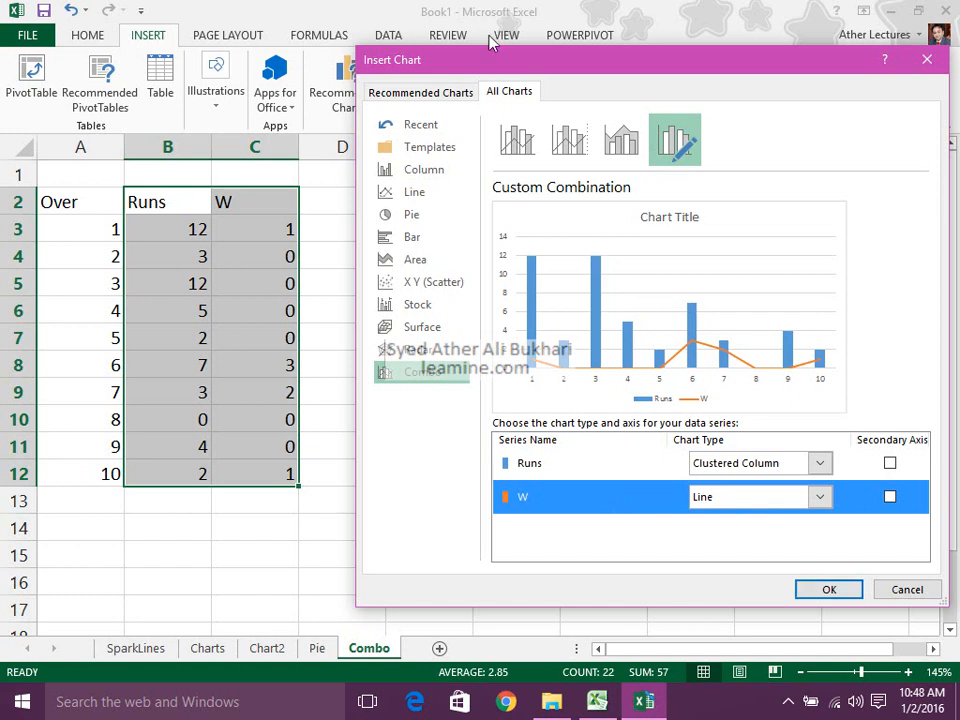
Step: Preview the Clustered Column - Line, line on secondary axis, Stacked Area - Clustered Column and Custom Combination variants
left_click(517, 140)
left_click(566, 142)
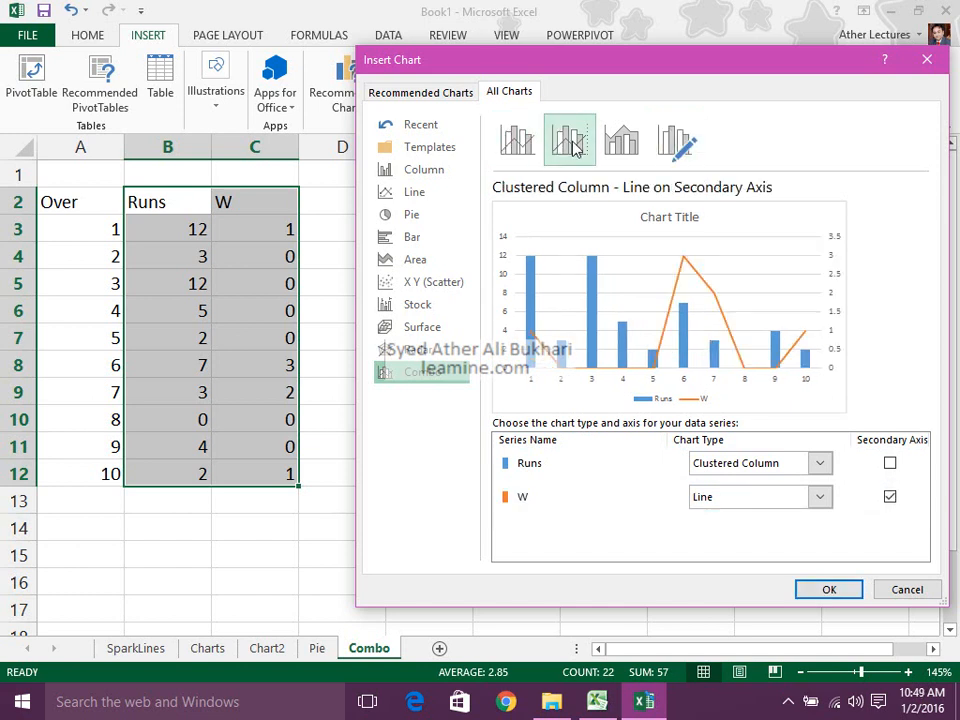
left_click(628, 146)
left_click(676, 142)
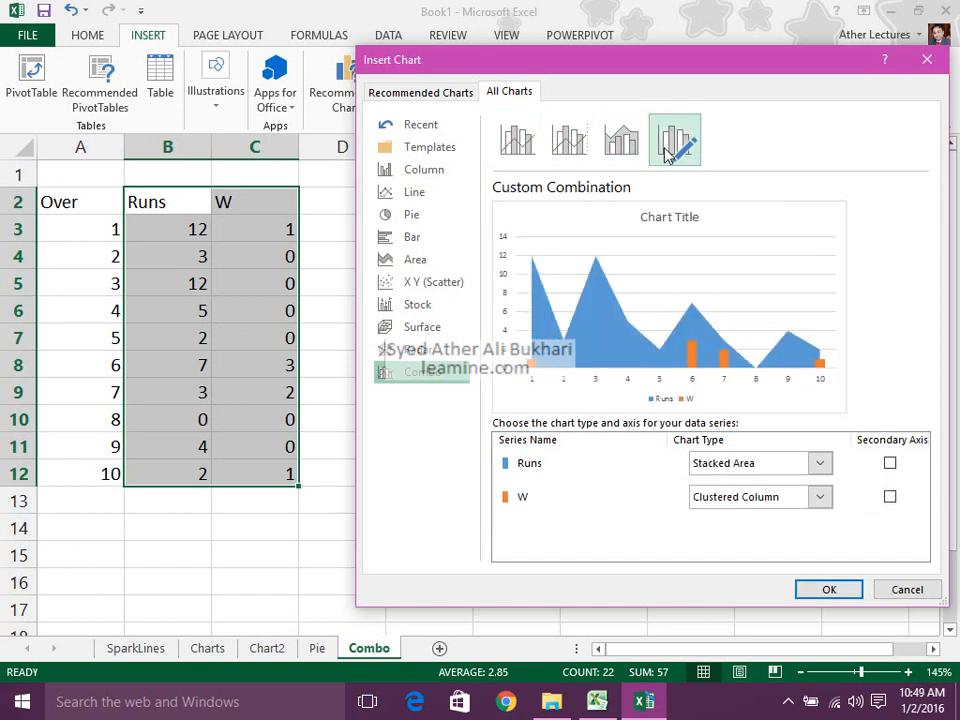
Step: Insert a Custom Combination chart with Runs as Clustered Column and W as Line, both on the primary axis
left_click(531, 146)
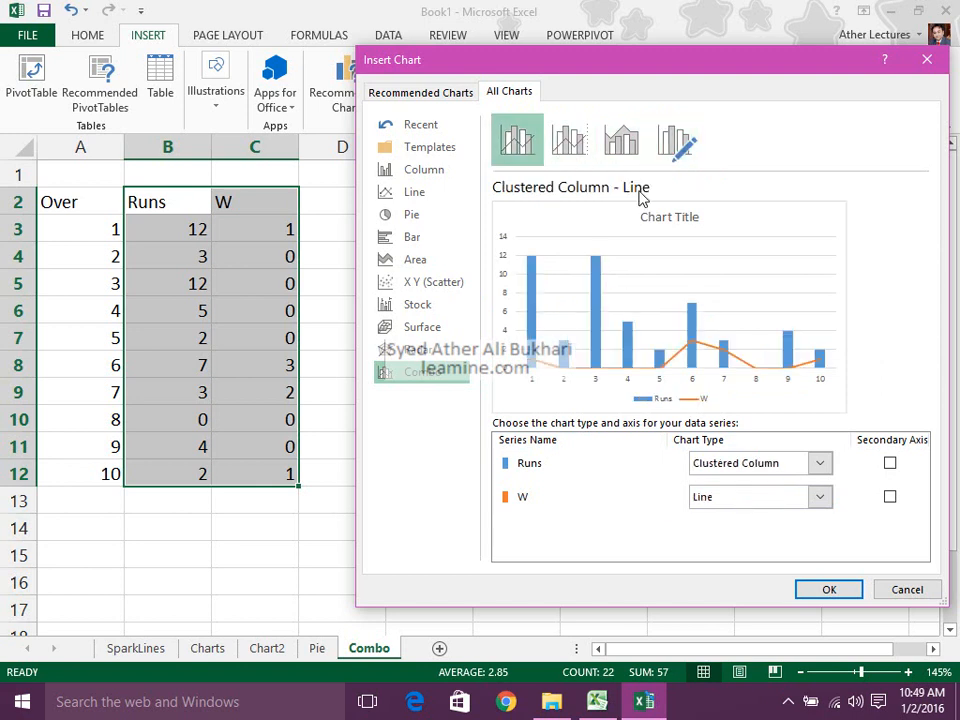
left_click(670, 146)
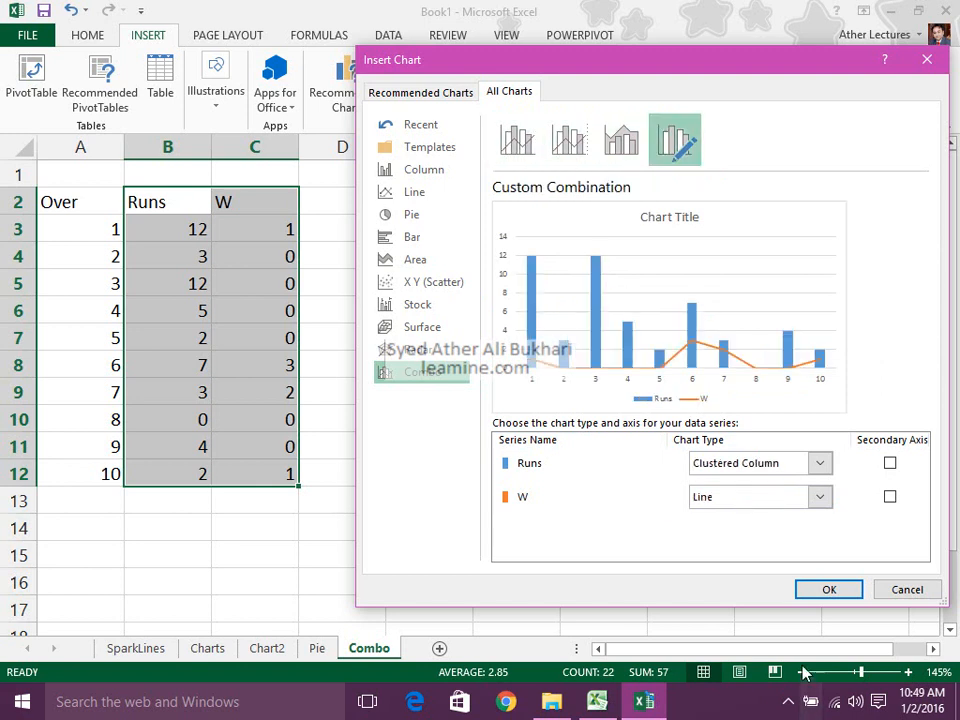
left_click(815, 592)
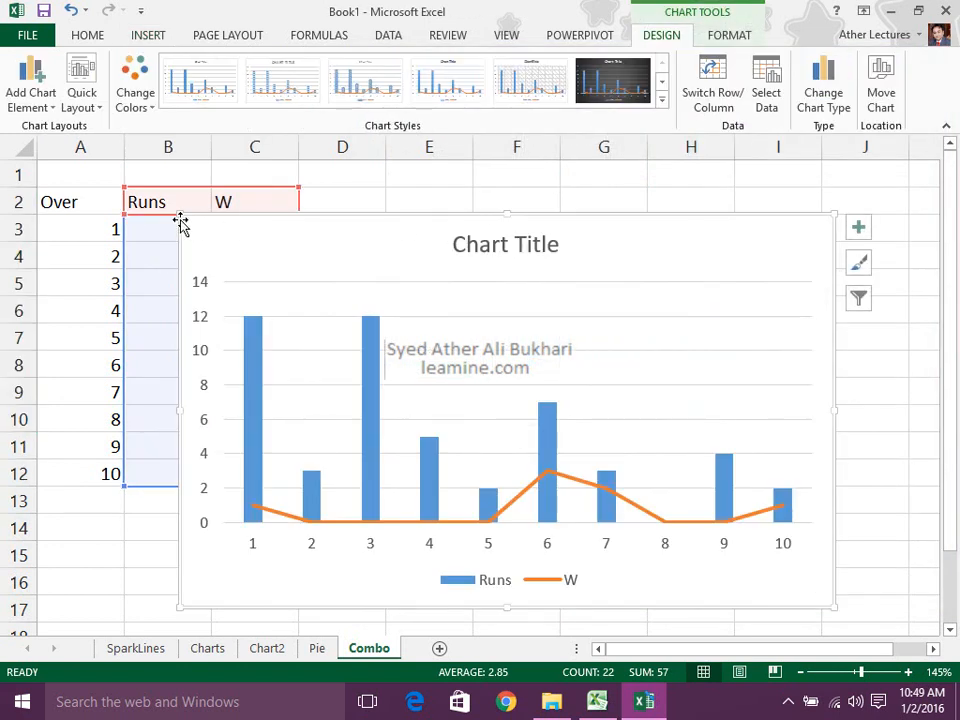
Step: Move and resize the combo chart to sit beside the data from column D, about 2.53 by 4.39 inches
left_click_drag(180, 214, 243, 274)
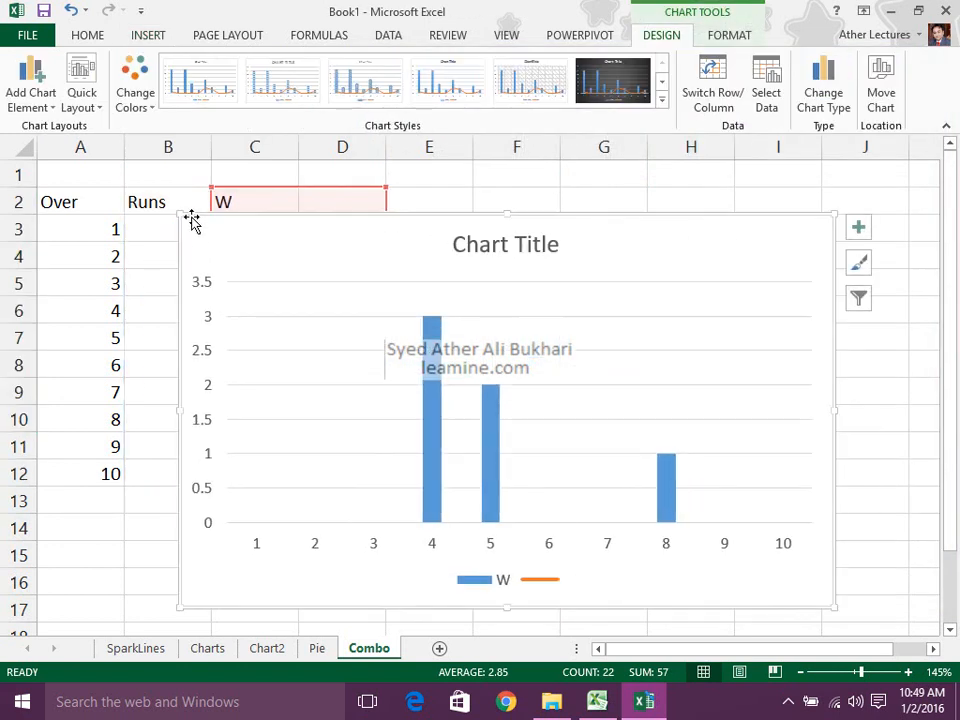
key("ctrl+z")
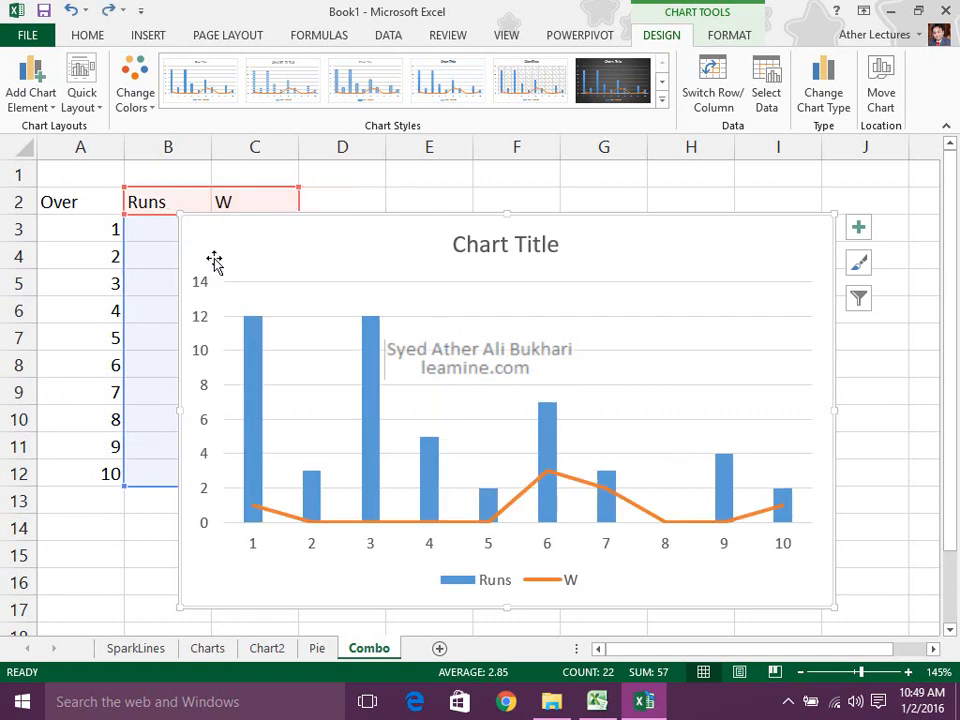
left_click_drag(392, 246, 425, 229)
left_click_drag(213, 197, 349, 191)
scroll(411, 570, "up", 1)
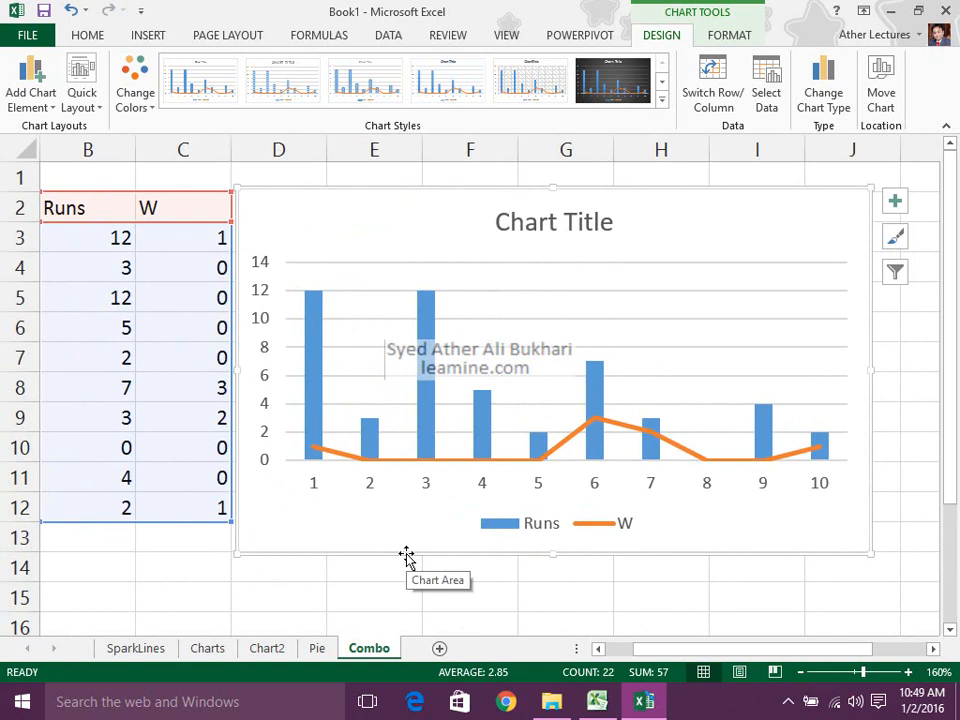
Step: Examine the format and design options offered for the chart's W and Runs series
left_click(568, 448)
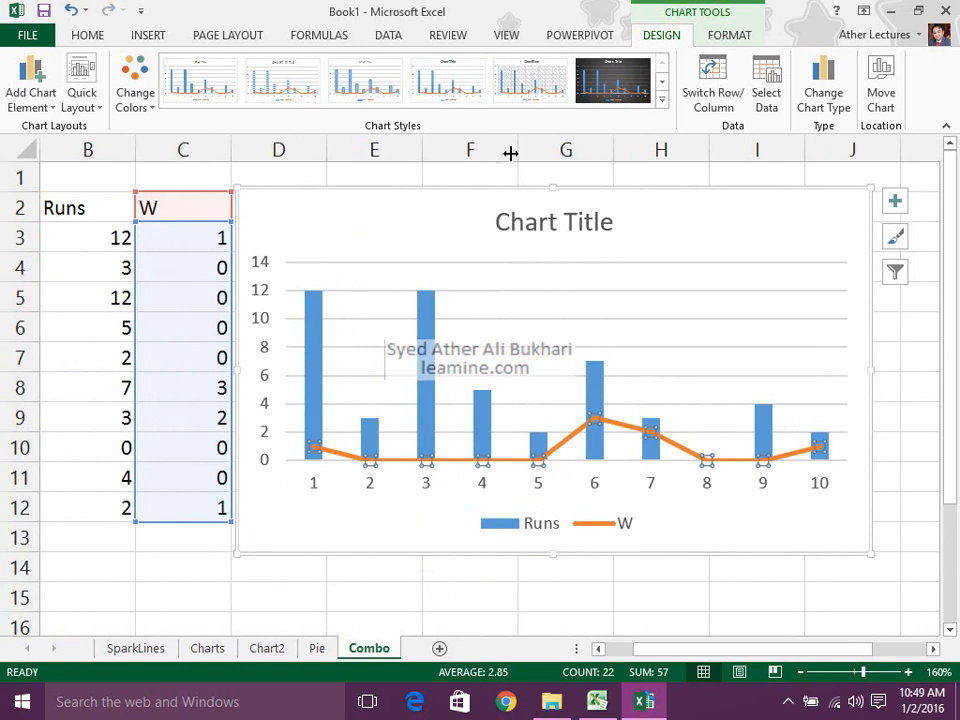
left_click(709, 42)
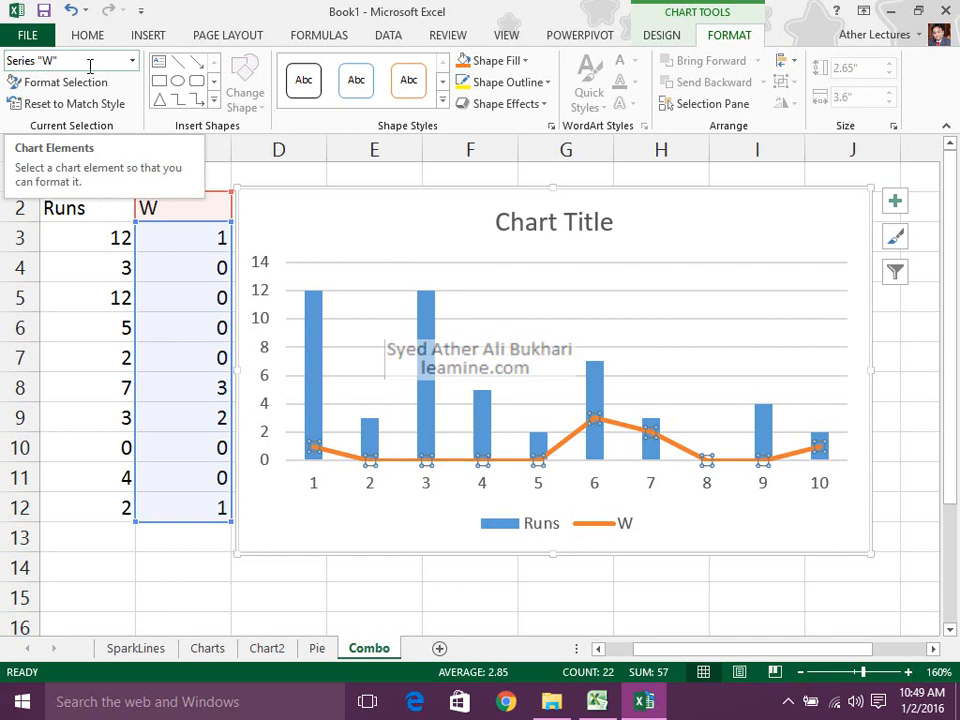
left_click(311, 357)
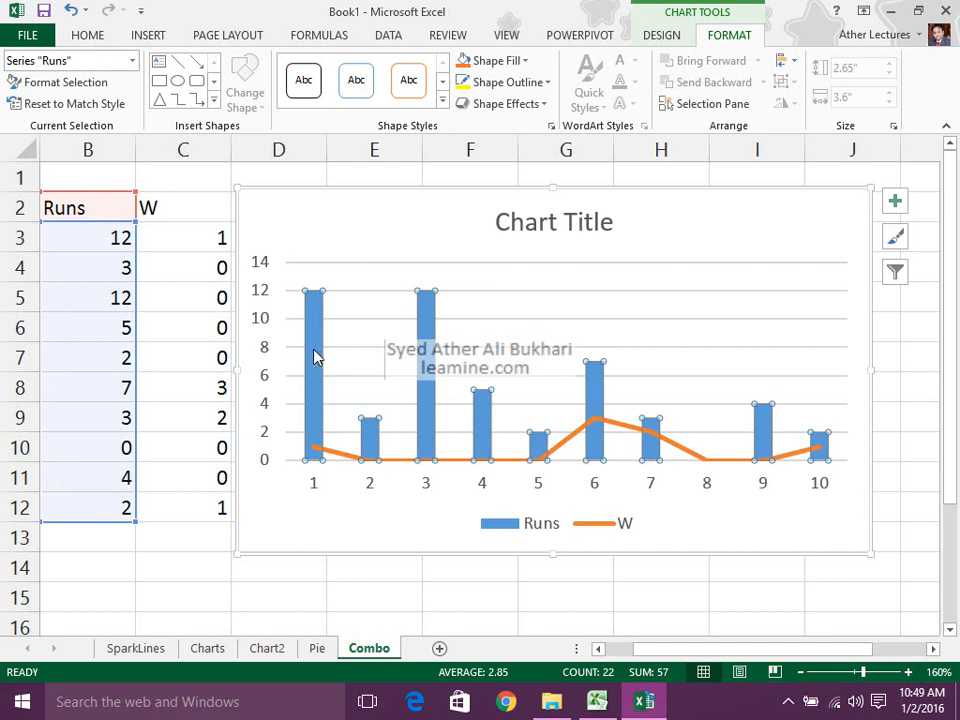
left_click(655, 40)
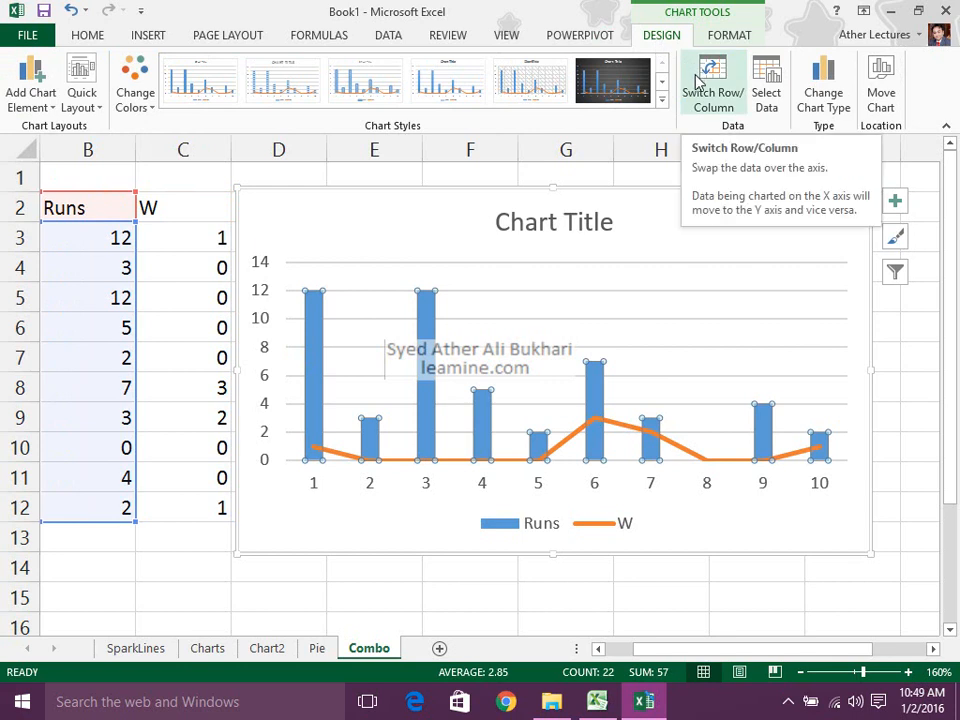
left_click(729, 35)
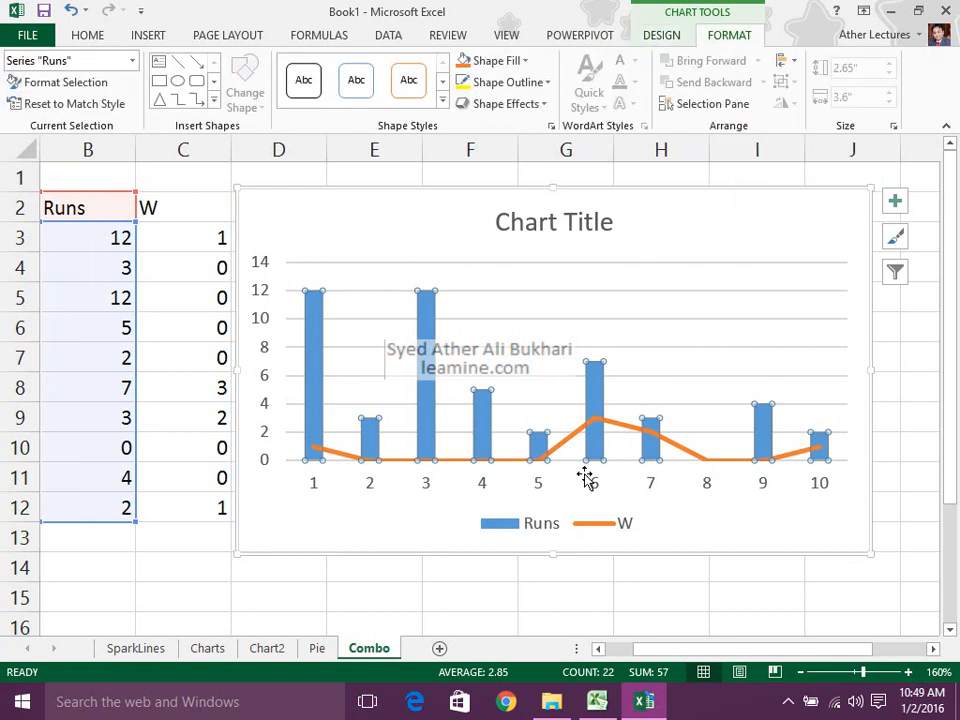
left_click(574, 438)
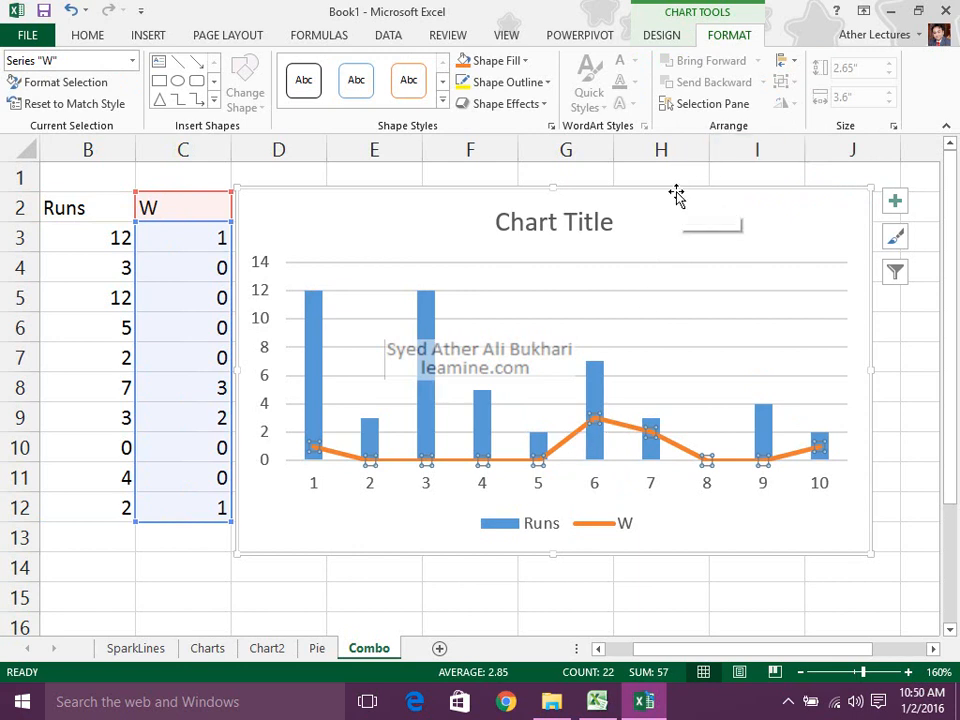
Step: Look through the chart styles and try data labels on the W line
left_click(897, 238)
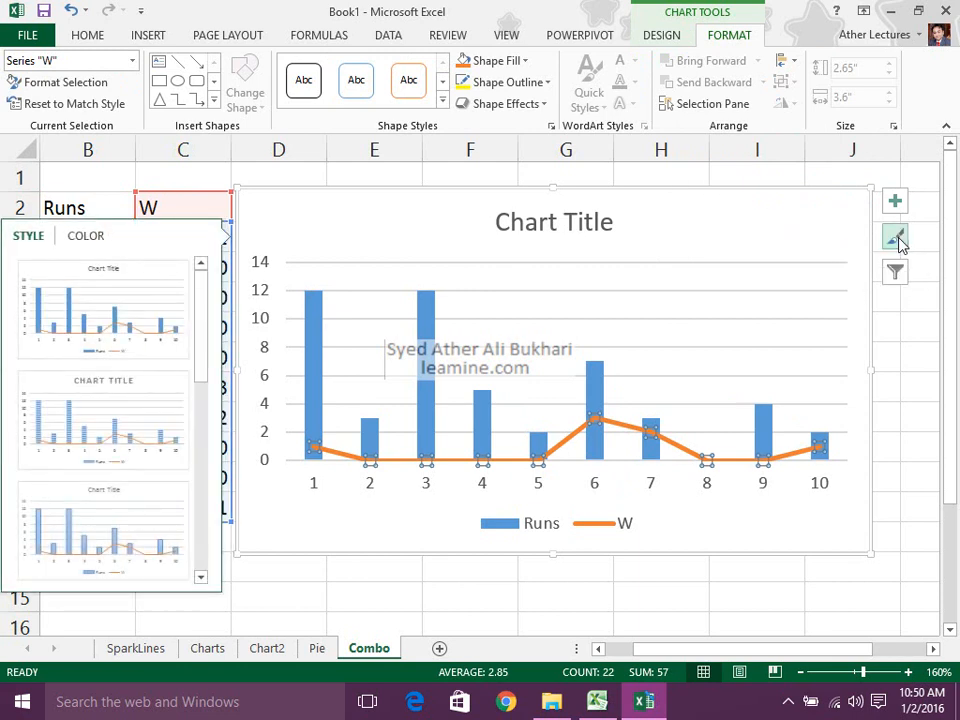
left_click(898, 240)
left_click(896, 203)
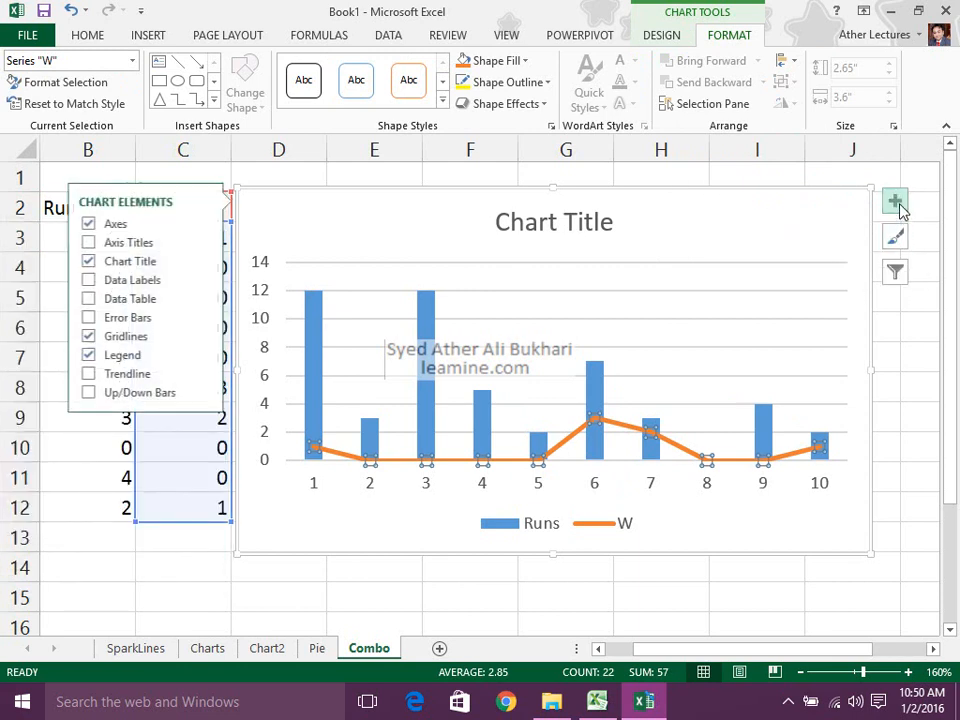
left_click(140, 281)
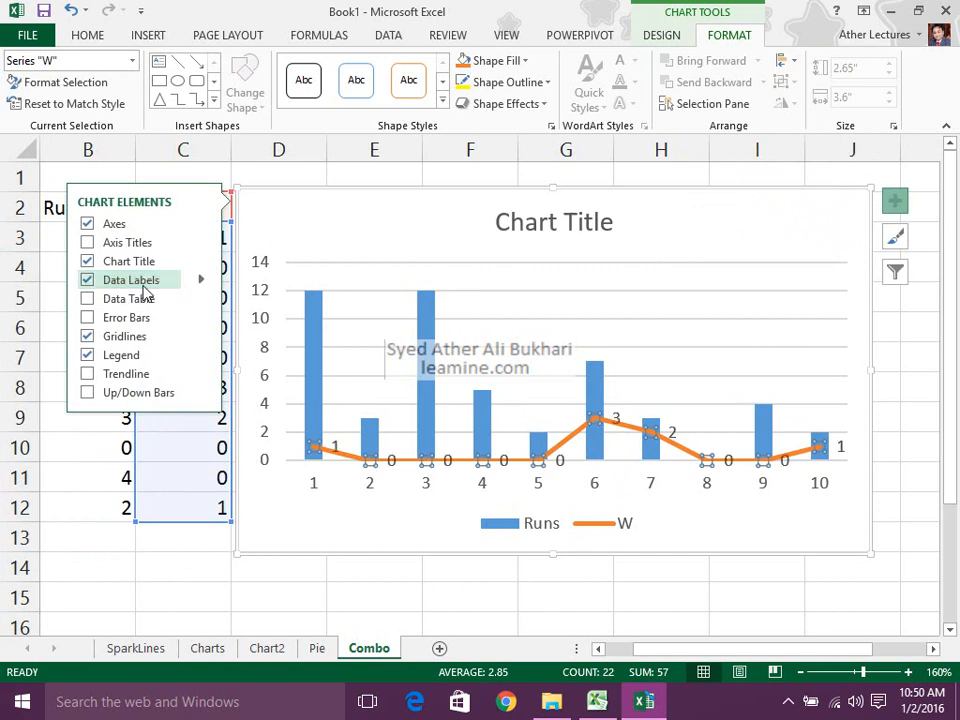
left_click(144, 284)
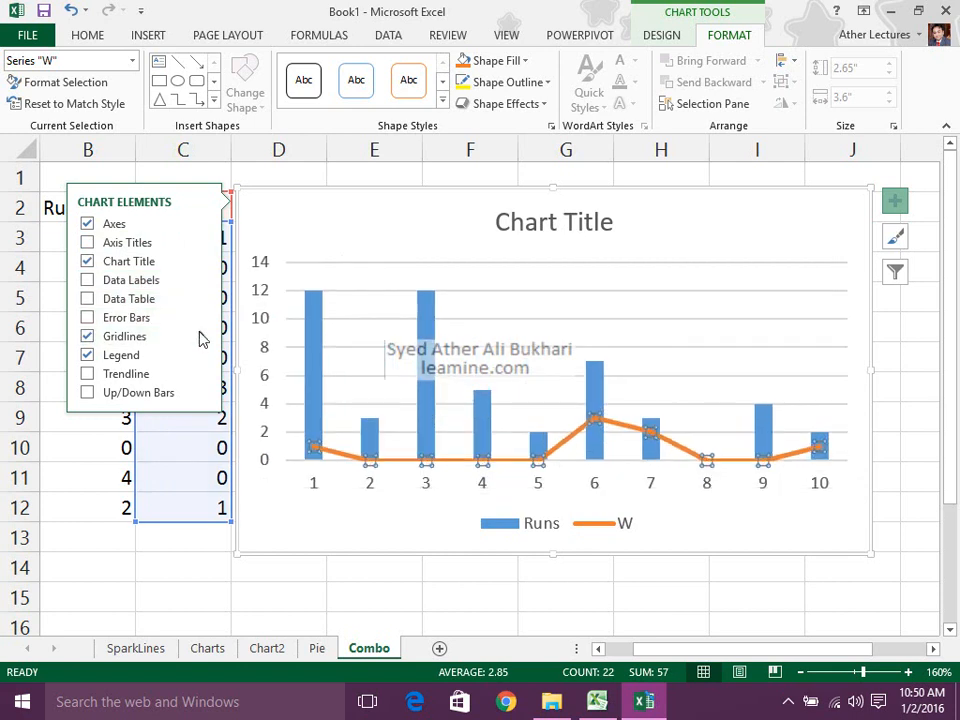
Step: Add primary major vertical, primary minor horizontal and primary minor vertical gridlines, and place the legend at the top of the chart
mouse_move(200, 340)
left_click(240, 357)
left_click(240, 379)
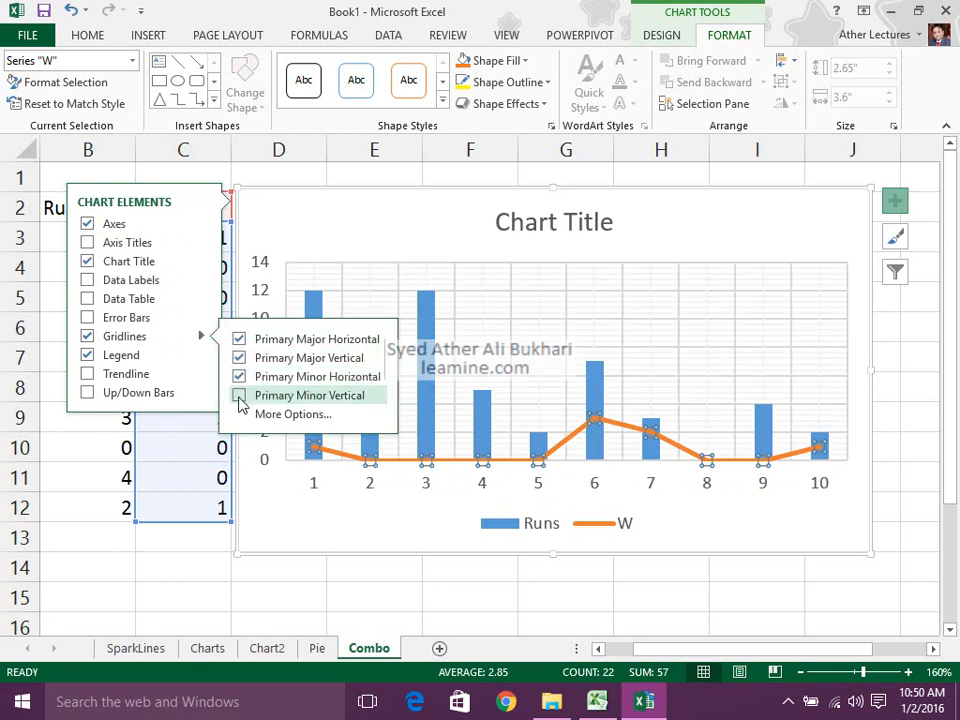
left_click(240, 396)
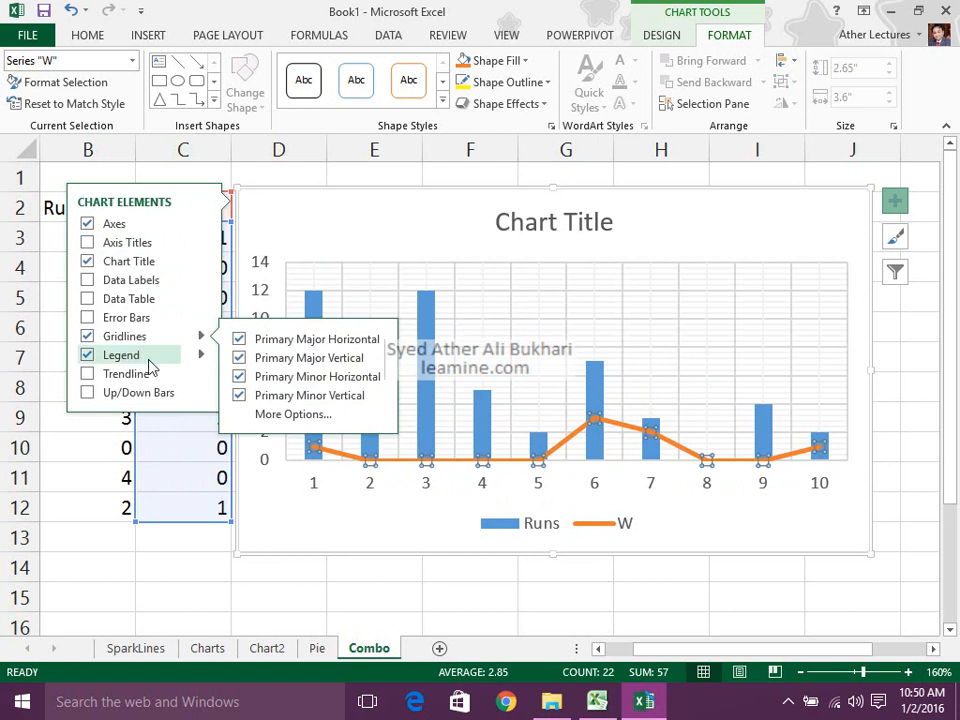
left_click(201, 354)
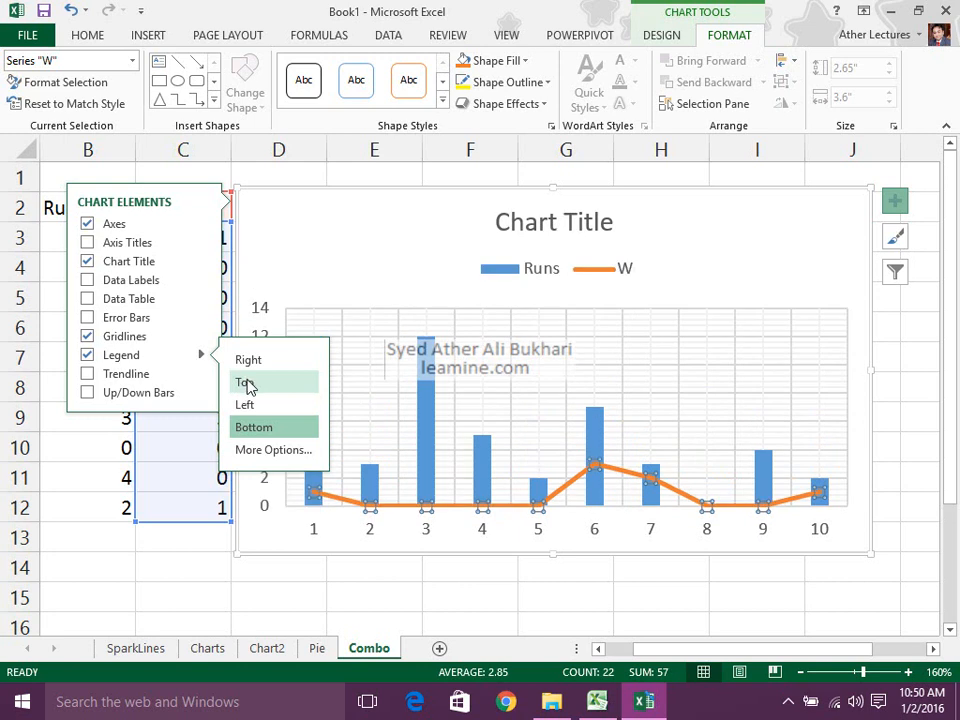
left_click(246, 384)
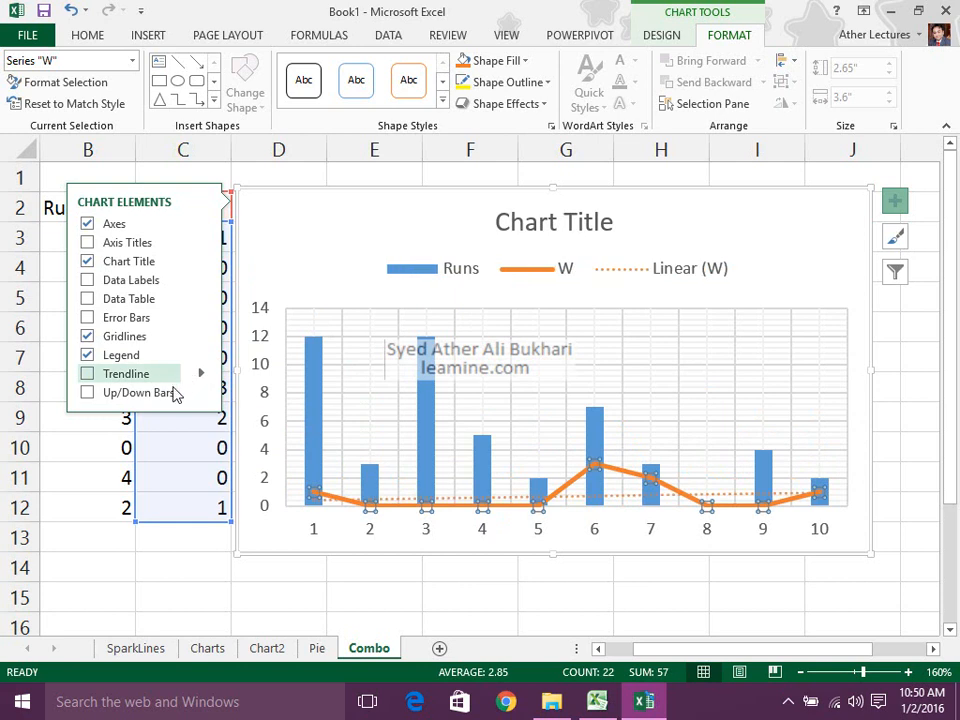
Step: Turn on Up/Down Bars for the W series, review the Down Bars line formatting options and deselect the chart
left_click(201, 393)
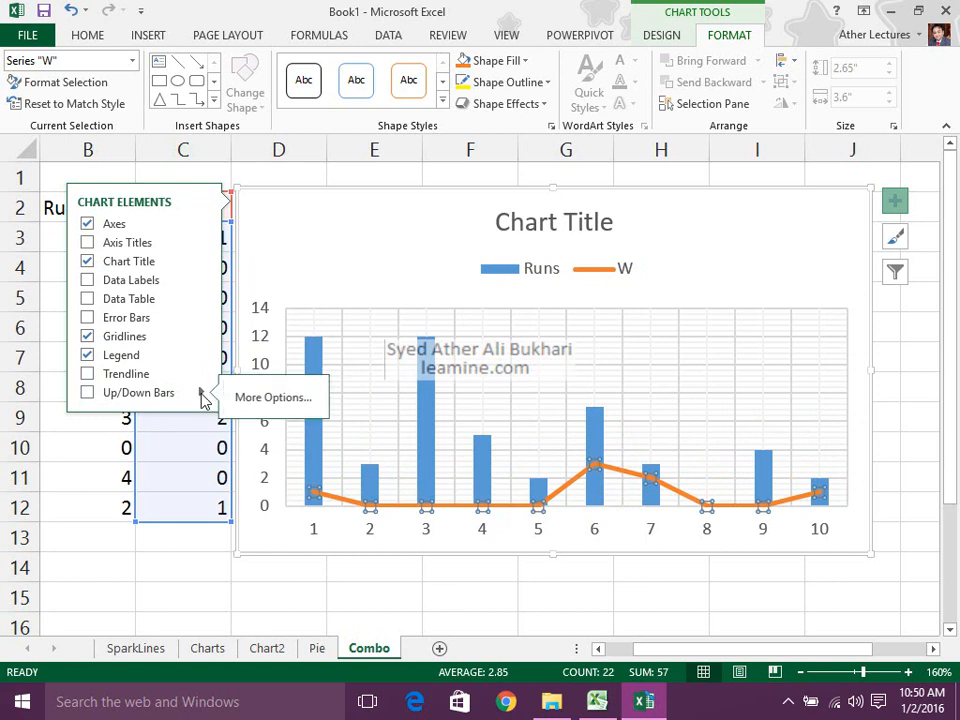
left_click(336, 246)
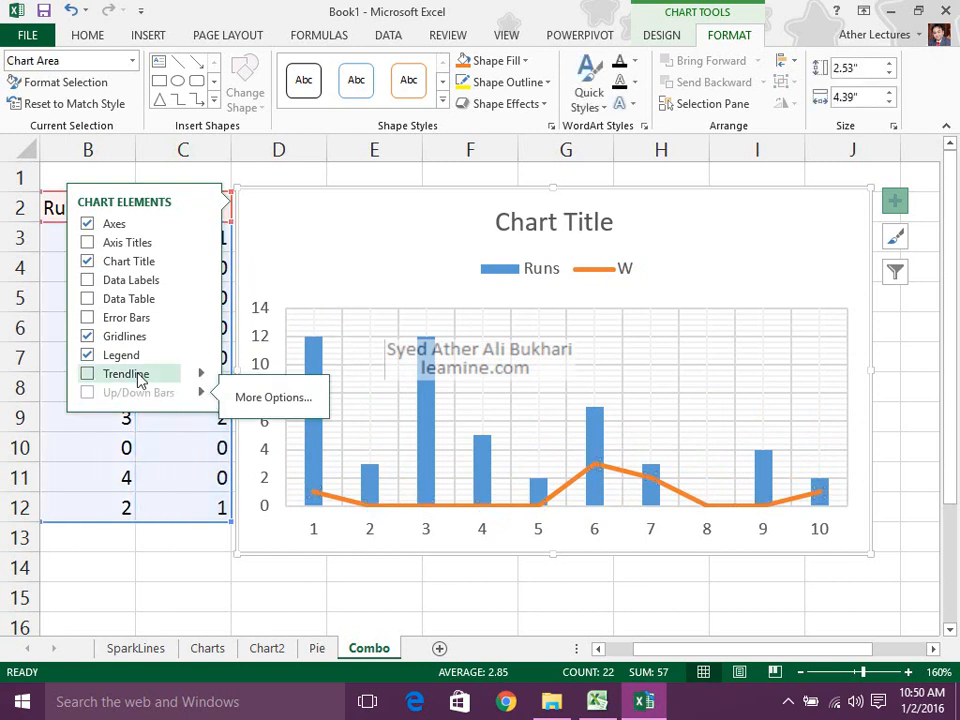
left_click(458, 507)
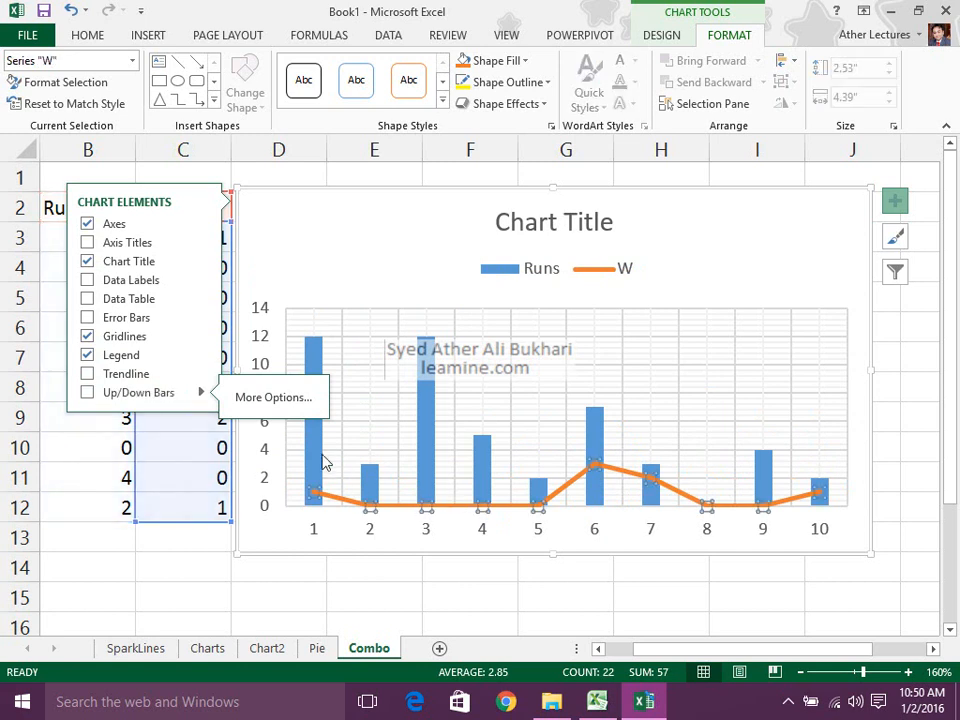
left_click(172, 396)
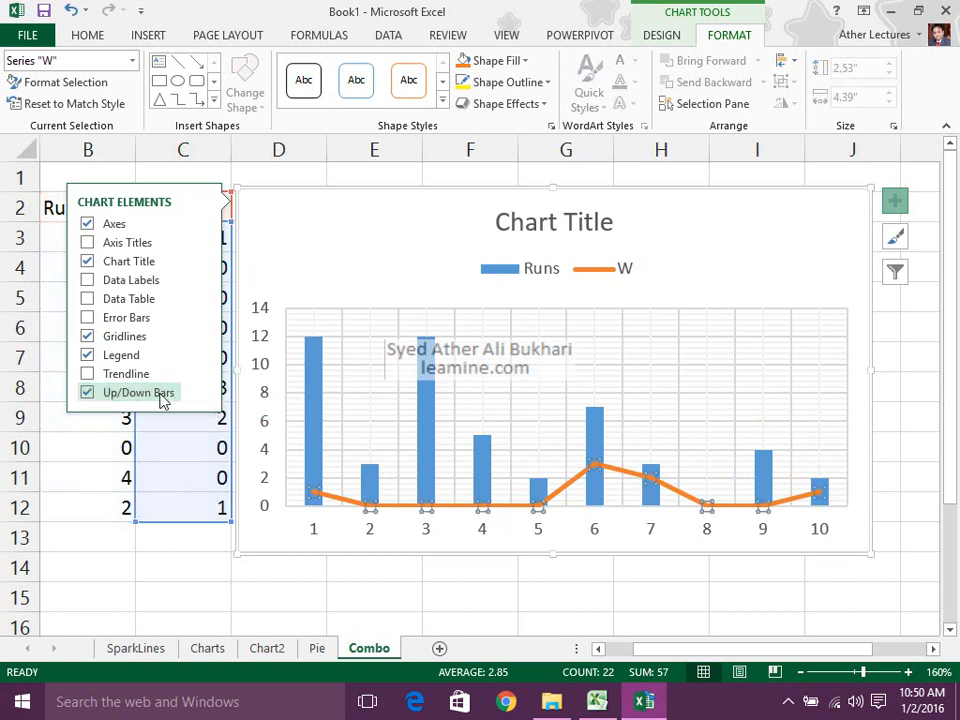
mouse_move(204, 396)
left_click(255, 336)
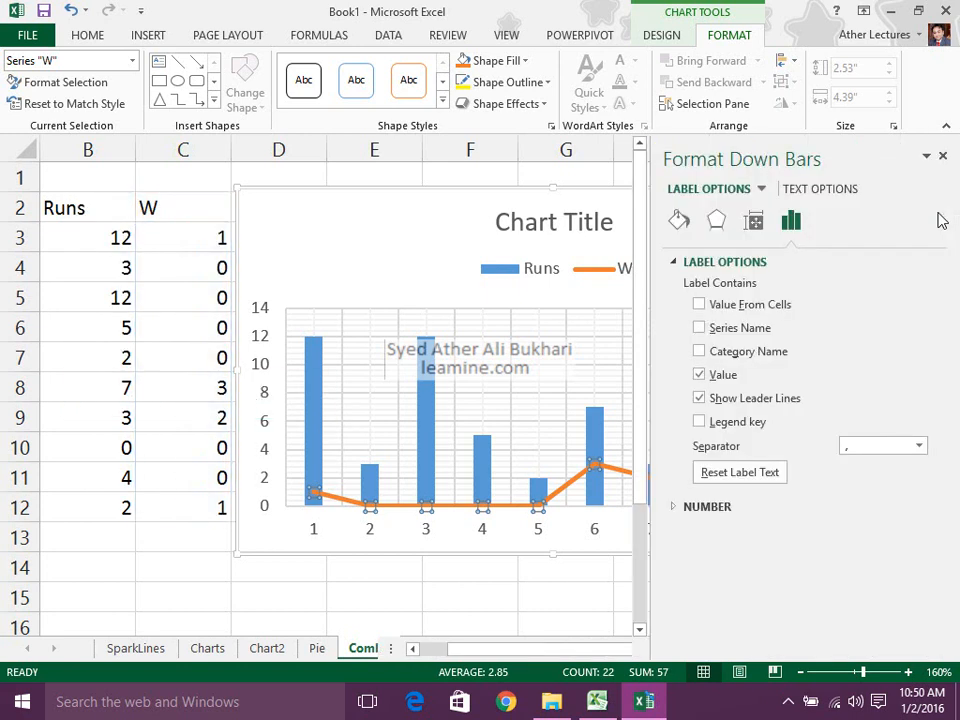
left_click_drag(939, 328, 939, 470)
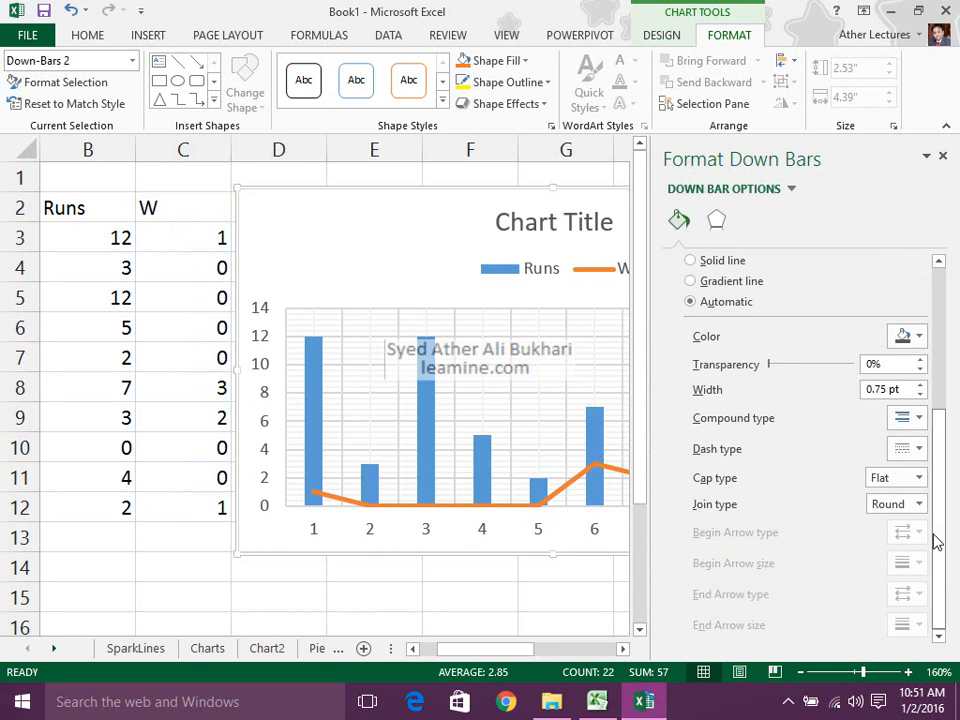
left_click(943, 157)
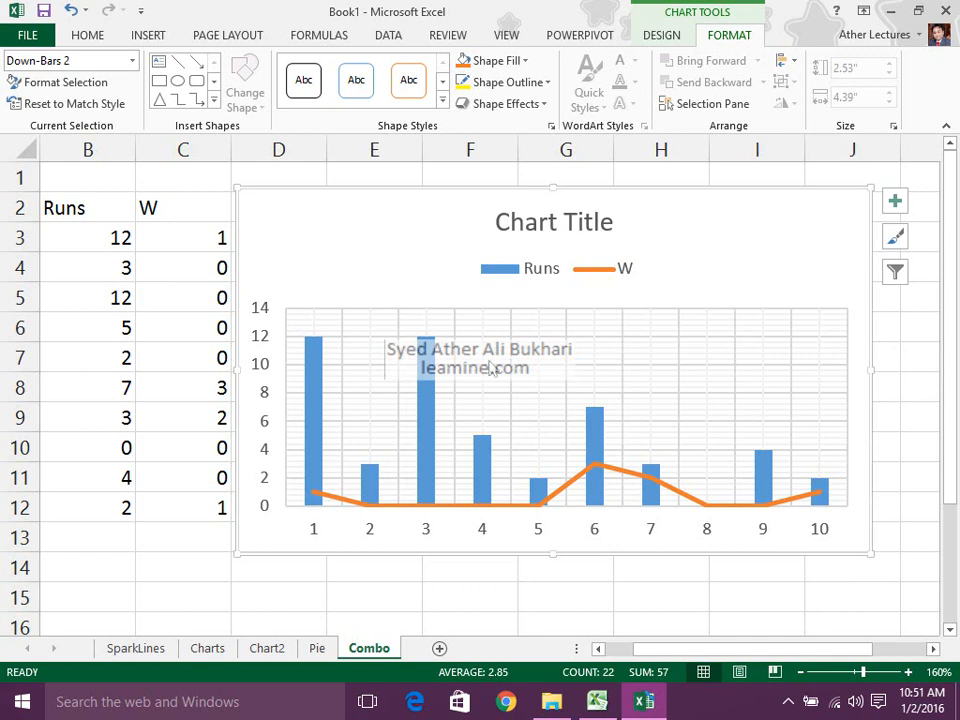
left_click(150, 548)
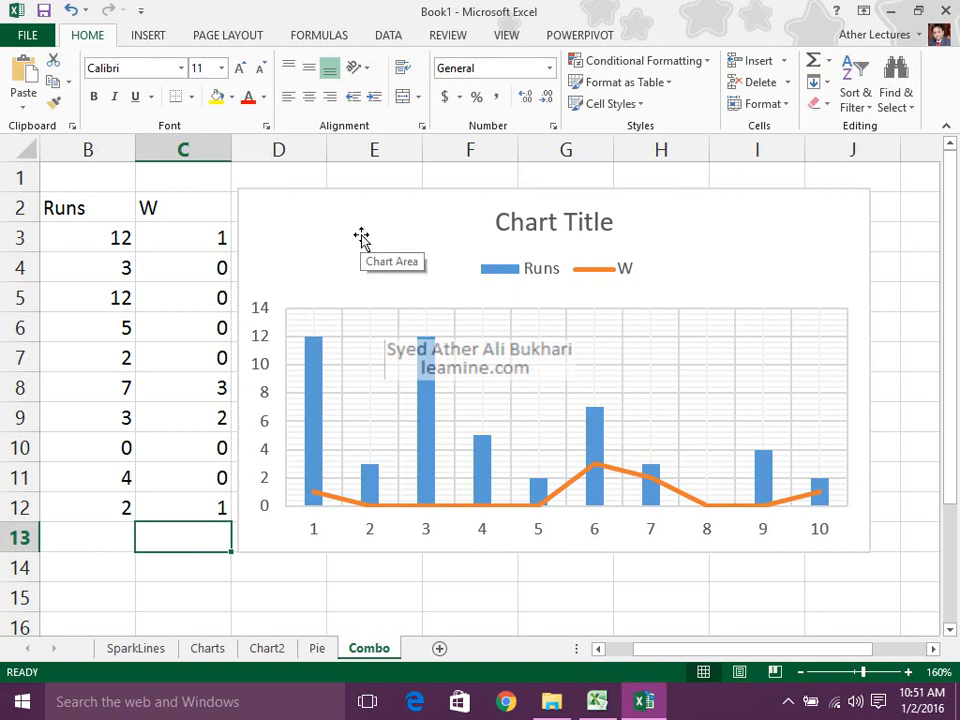
left_click(789, 702)
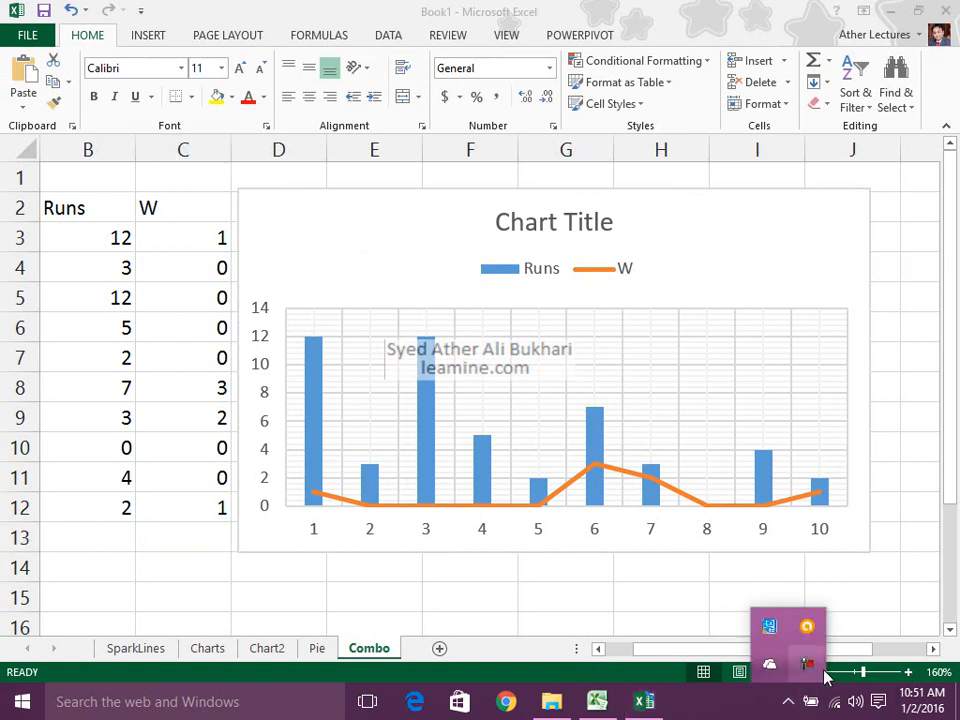